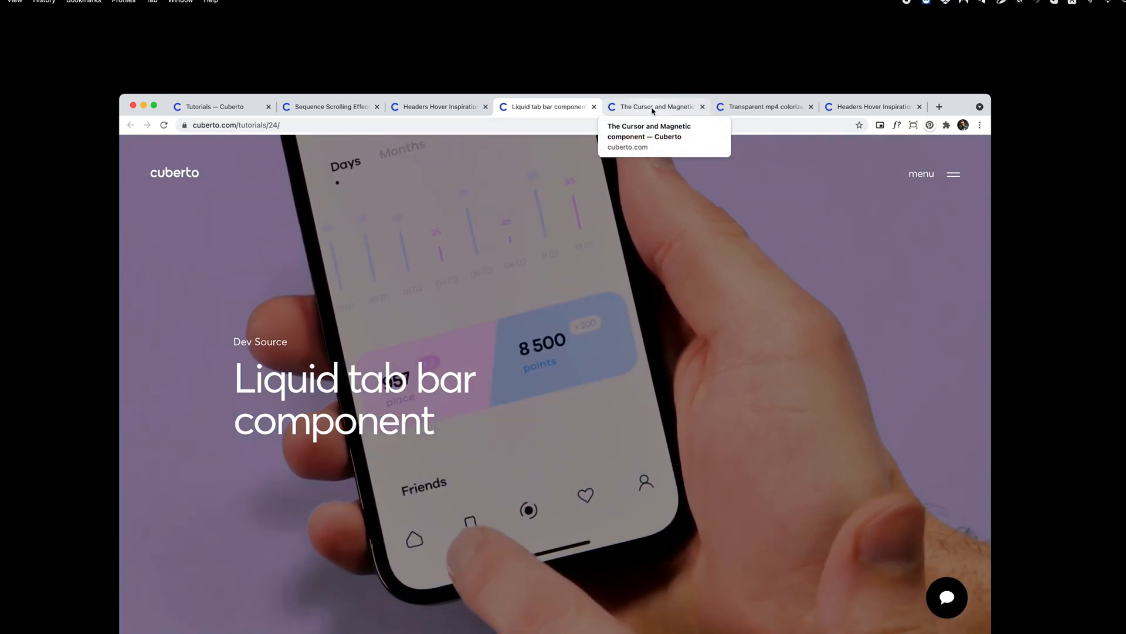
Review the open Cuberto tutorial pages on the magnetic cursor, transparent mp4, headers hover and liquid tab bar effects.
left_click(653, 109)
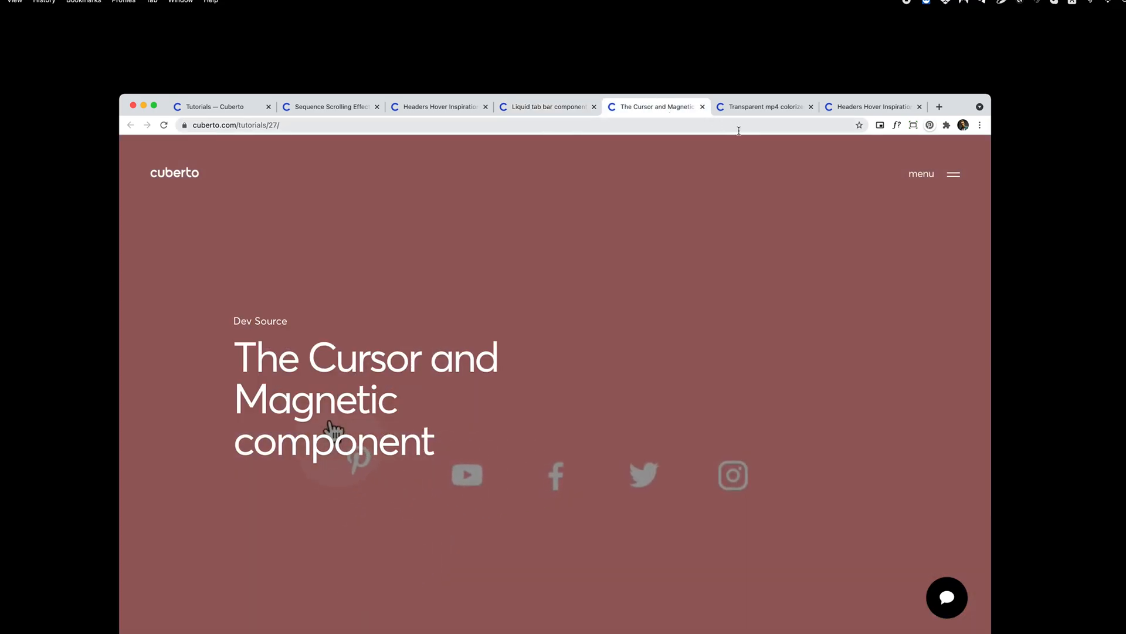
left_click(779, 108)
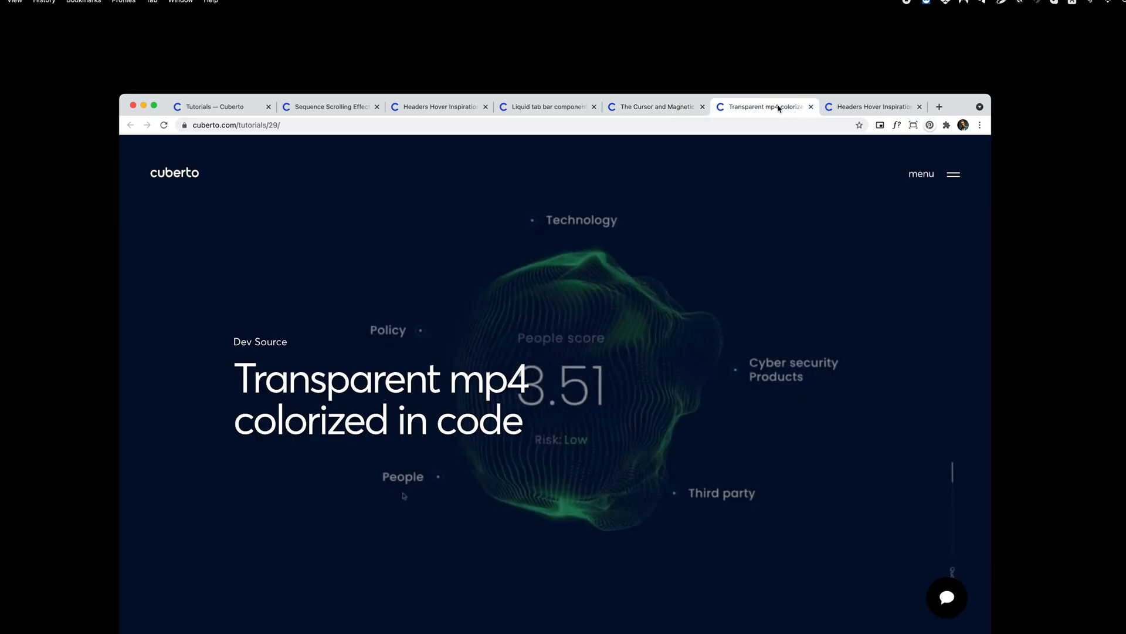
left_click(850, 107)
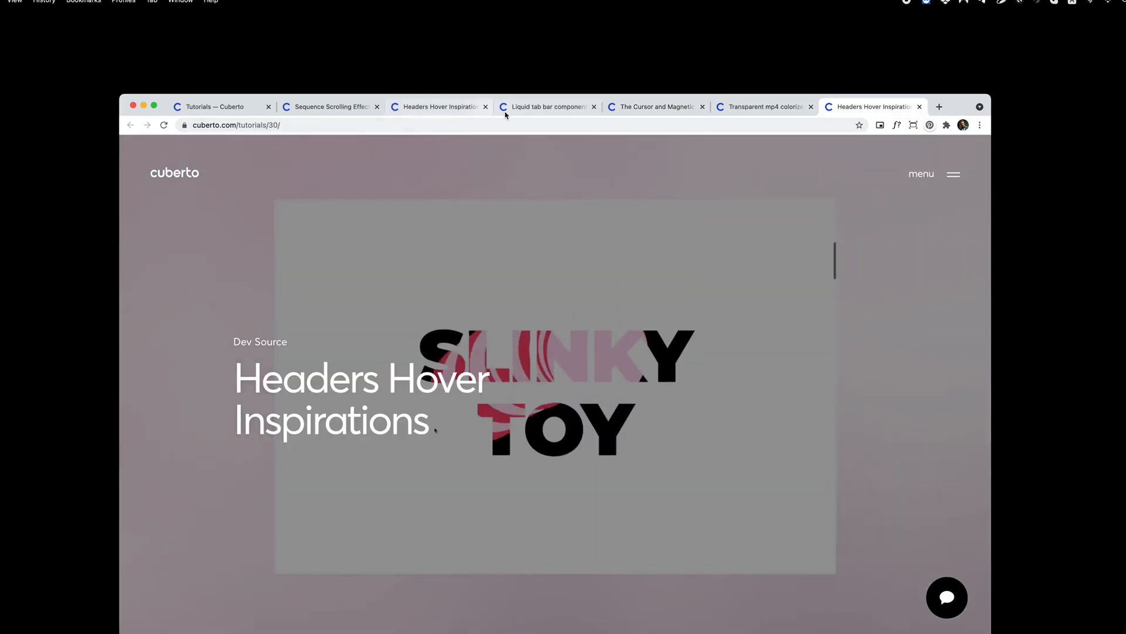
left_click(519, 109)
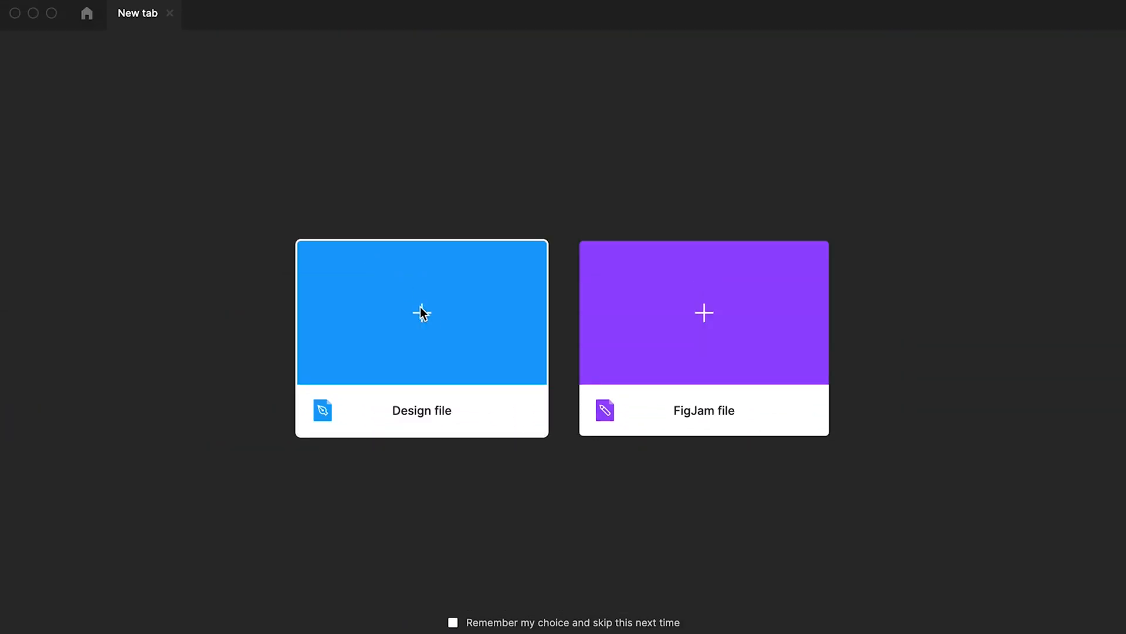
Create a new Figma design file and search the Community for "ios".
left_click(436, 318)
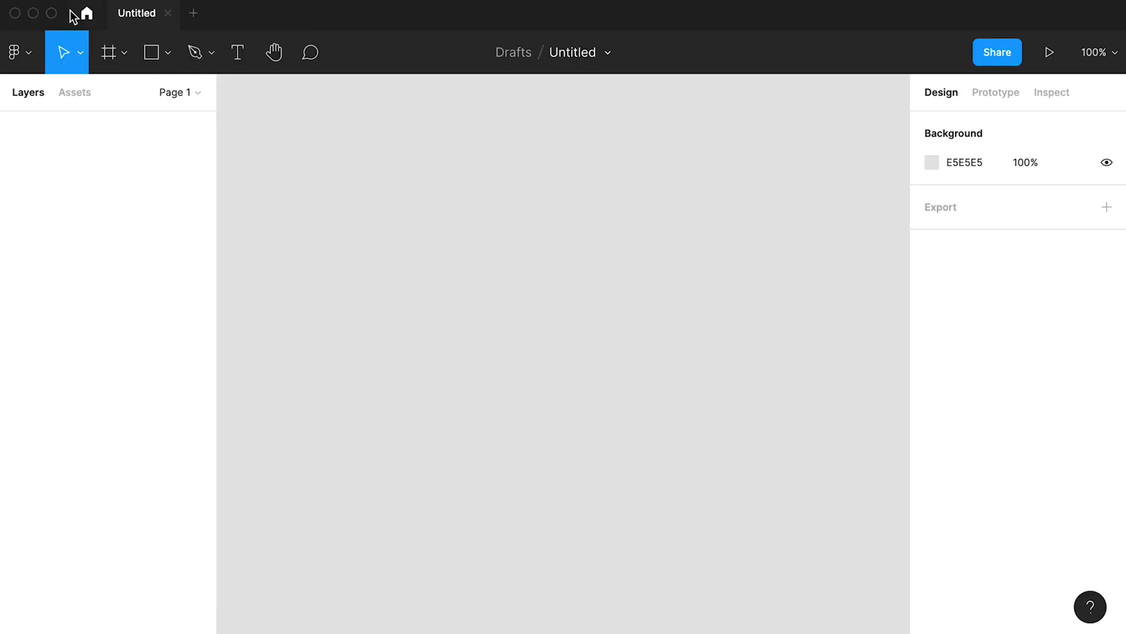
left_click(86, 13)
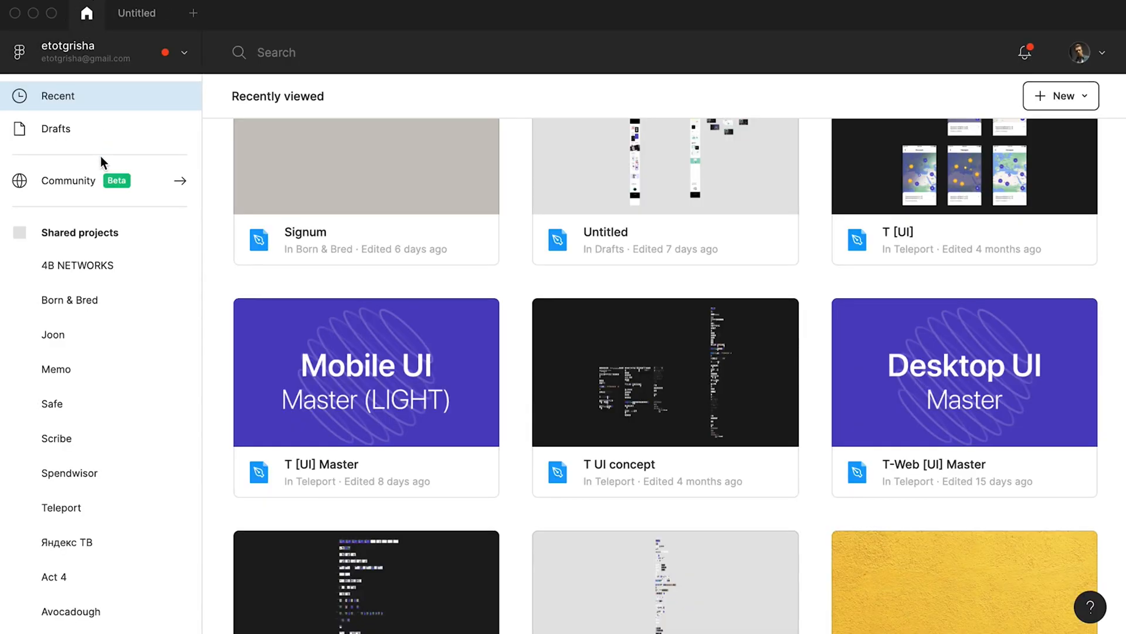
left_click(112, 180)
left_click(314, 50)
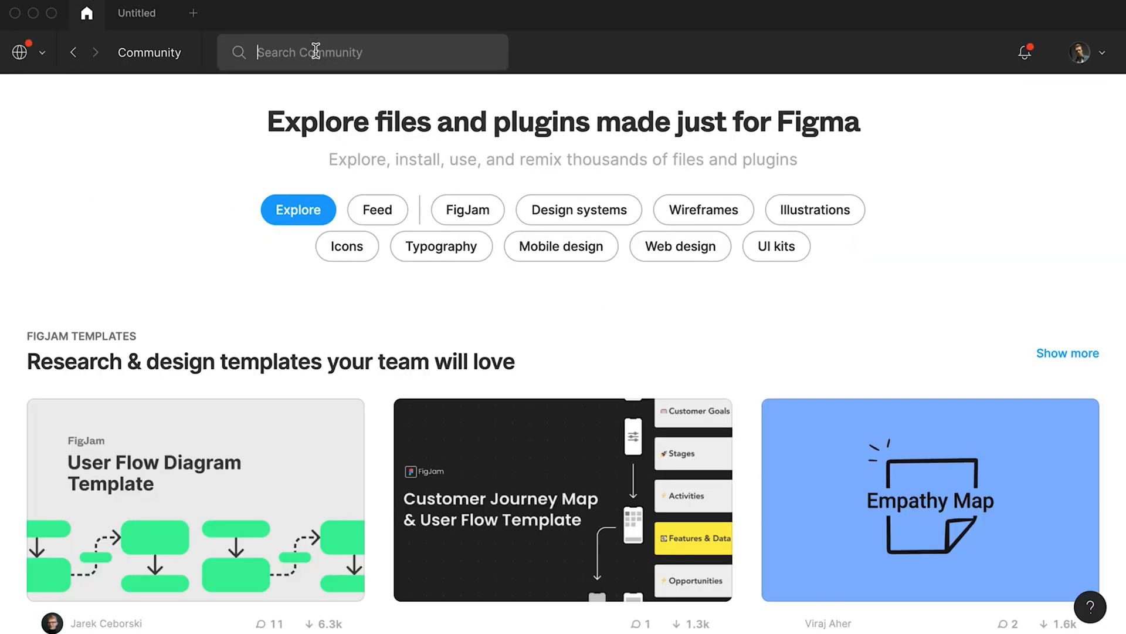
type("ios")
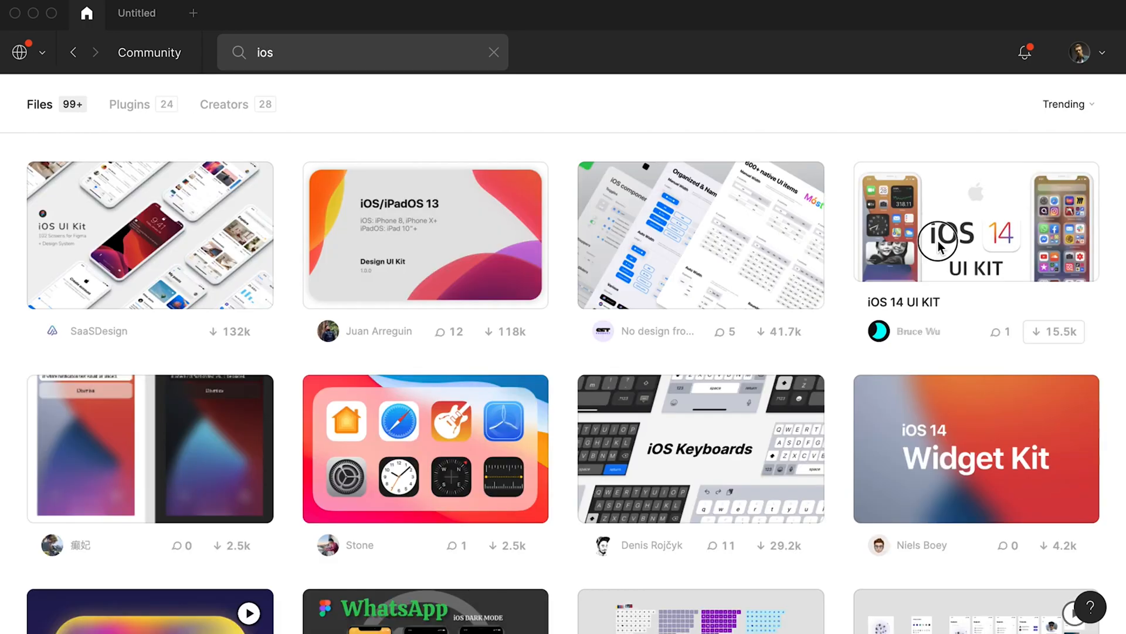
Duplicate the iOS 14 UI KIT community file and copy its Notes - Add screen into the untitled design file.
left_click(932, 243)
left_click(880, 117)
left_click(389, 147)
left_click(140, 21)
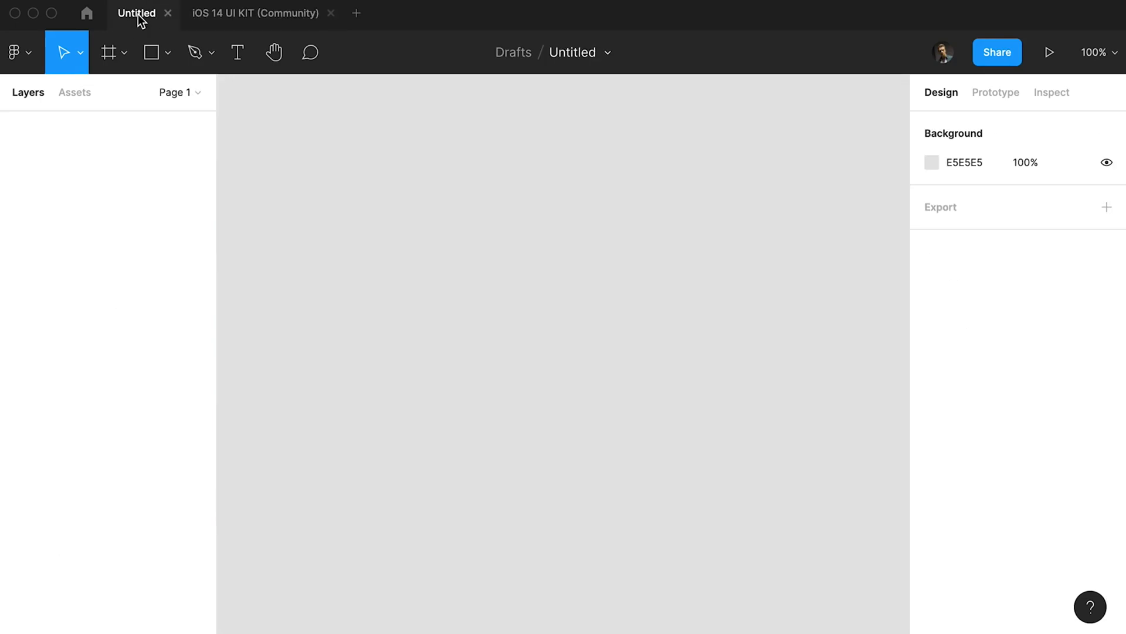
key("ctrl+v")
Clear the contents of the Notes - Add frame, keeping only the status bar and the home indicator group.
left_click_drag(701, 141, 454, 170)
key("Delete")
left_click(557, 608)
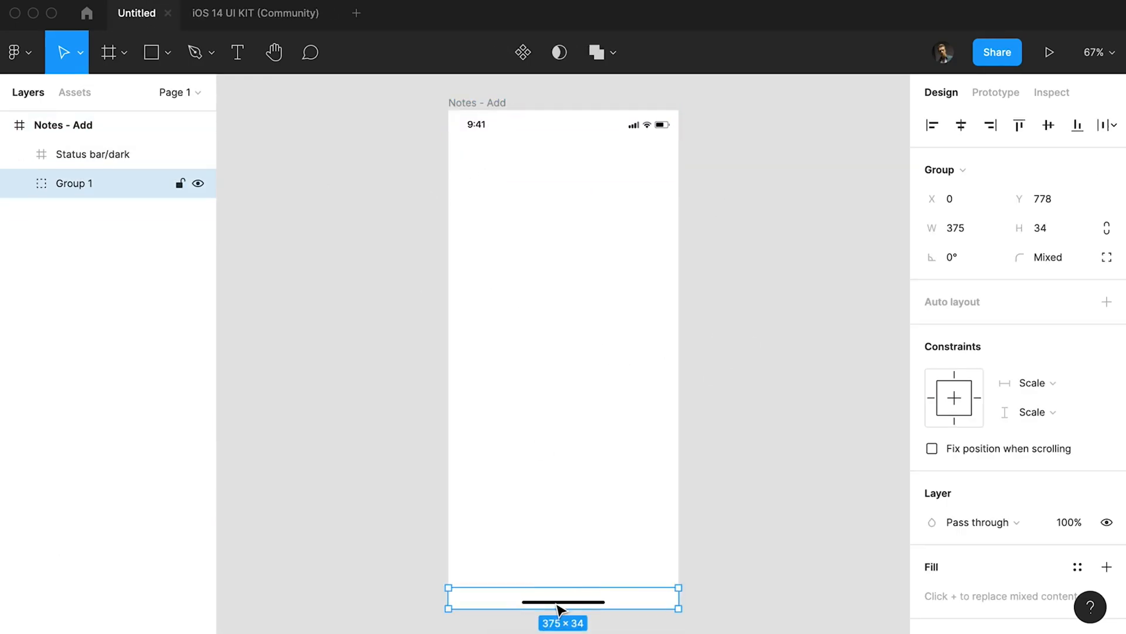
left_click(736, 229)
Add the heading text "Trending" centred below the status bar of the Notes - Add frame.
left_click(490, 103)
scroll(562, 132, "up", 1)
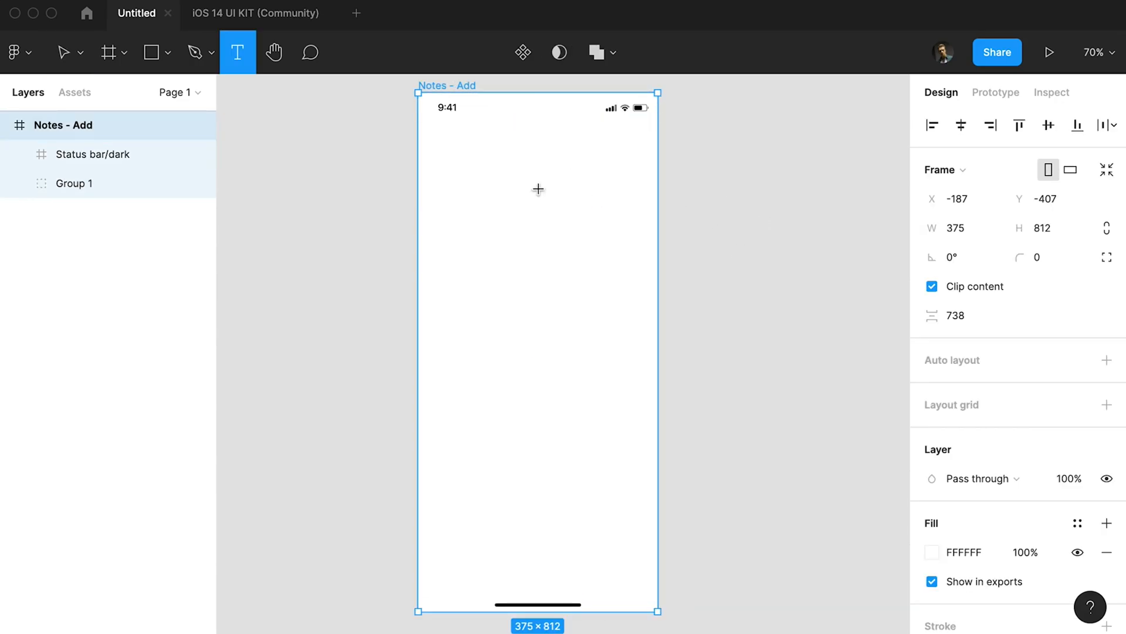
left_click(498, 169)
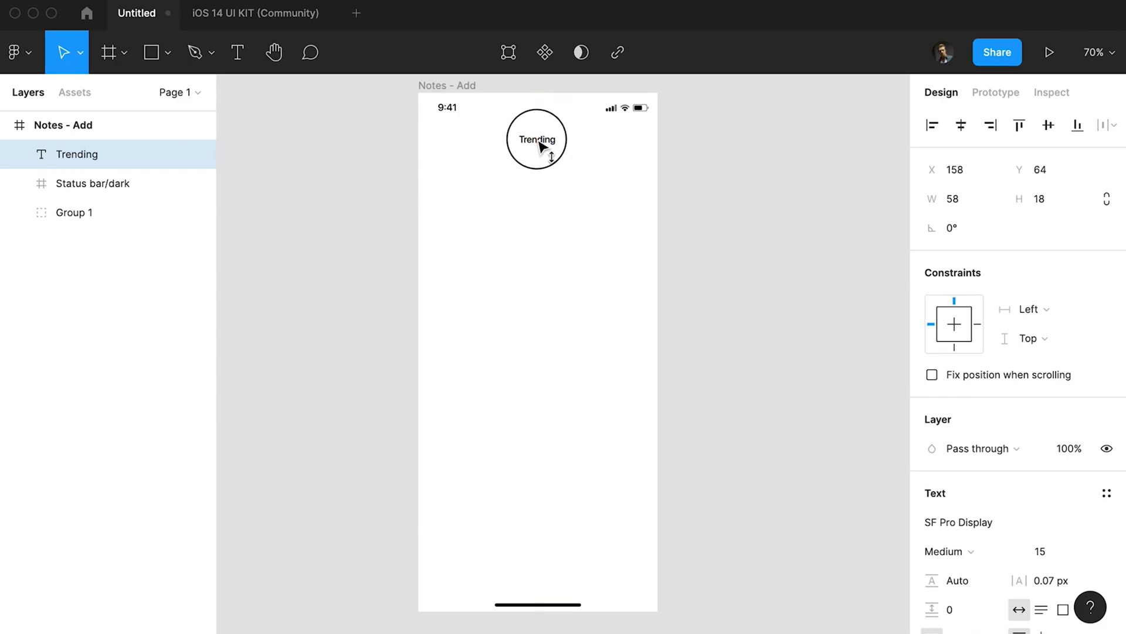
left_click(394, 120)
Draw a search bar rectangle below the heading and label it with a copy of the heading text reading "Search".
left_click_drag(429, 159, 642, 190)
left_click_drag(534, 180, 537, 192)
key("super+v")
left_click_drag(542, 142, 545, 187)
key("Escape")
double_click(545, 187)
type("Search")
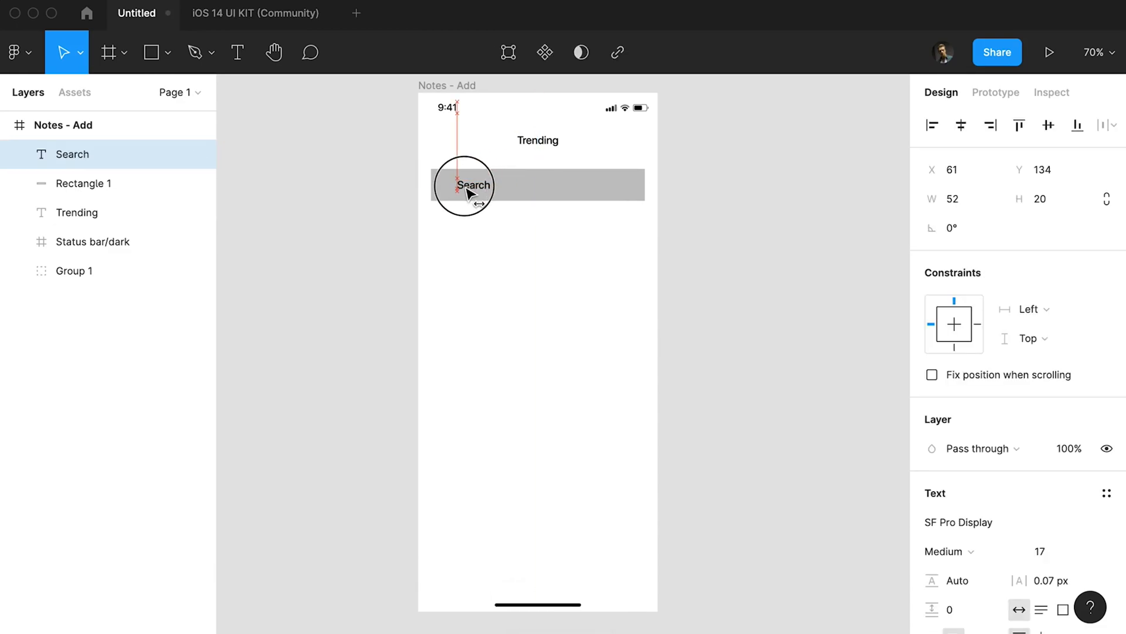
type("r")
Draw a card rectangle about 287 px high below the search bar, aligned to the search bar's left and right edges.
left_click_drag(433, 218, 645, 402)
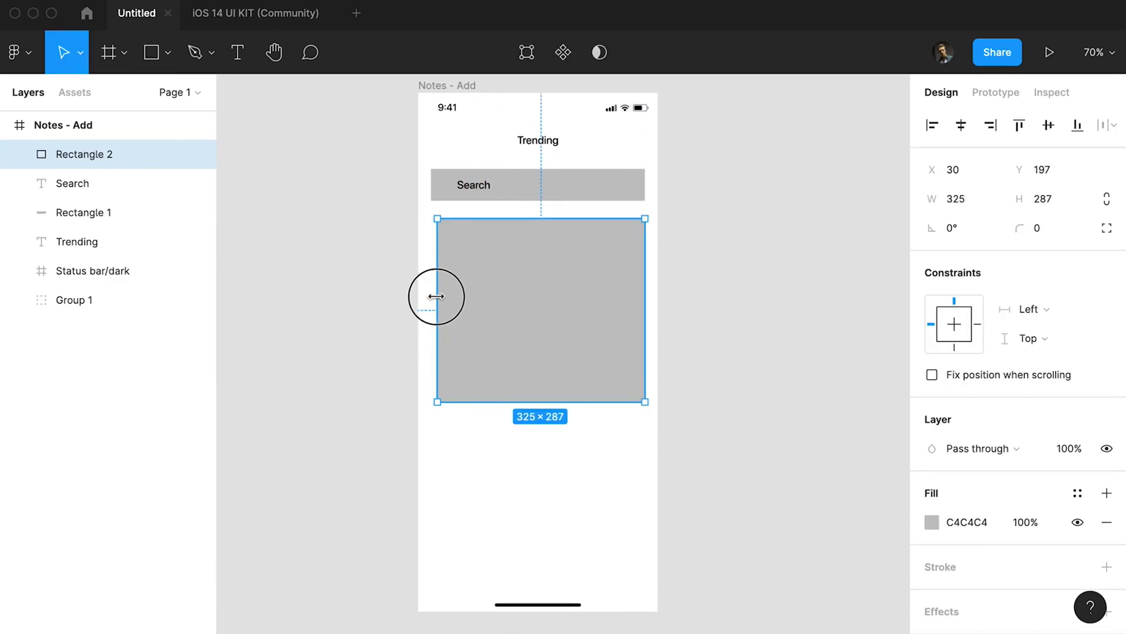
left_click(525, 449)
Copy the Search text into the card as a large "Title" and place it near the card's upper-left corner.
left_click_drag(482, 189, 481, 273)
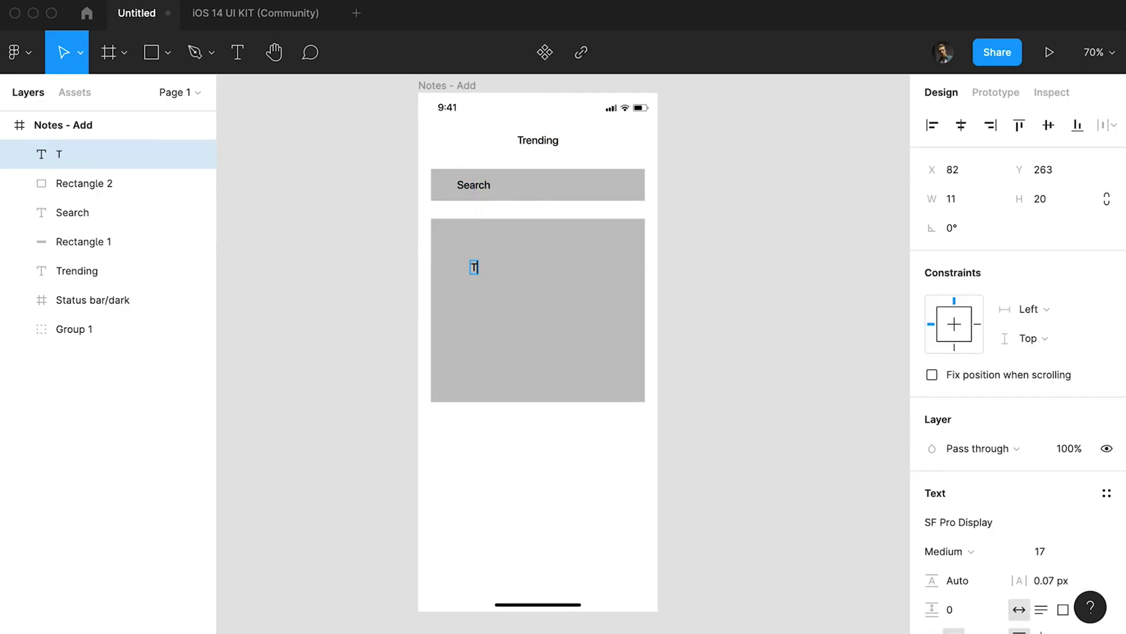
type("itle")
key("Escape")
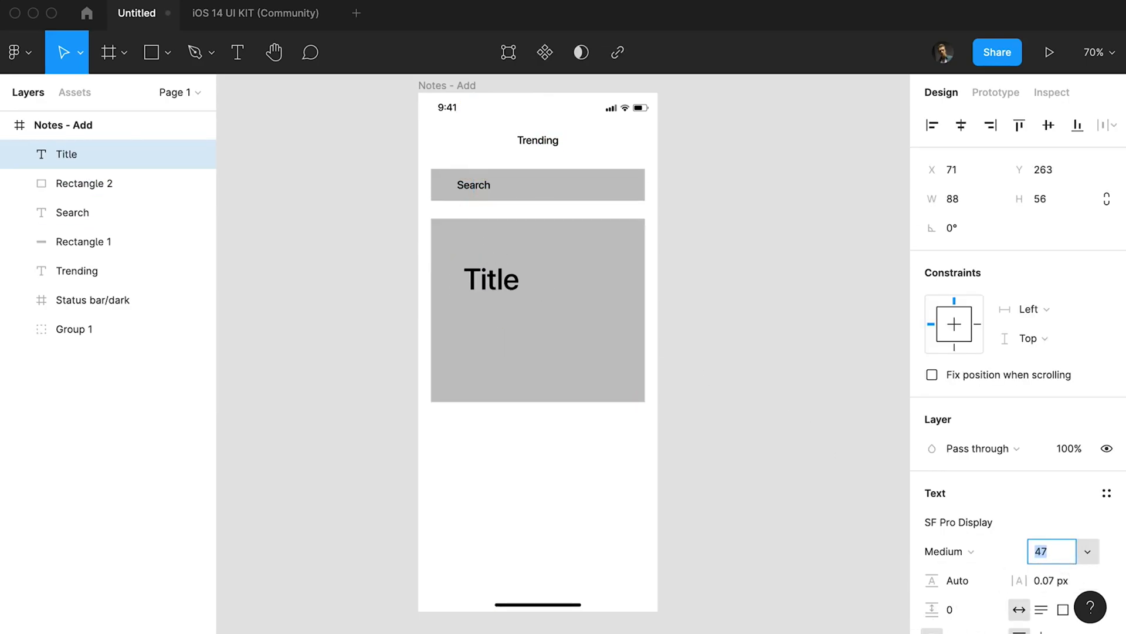
left_click_drag(492, 280, 475, 253)
Draw a small pagination dot below the card, place a duplicate beside it and size both dots to 9 px.
scroll(535, 454, "right", 1)
key("o")
left_click_drag(511, 413, 528, 419)
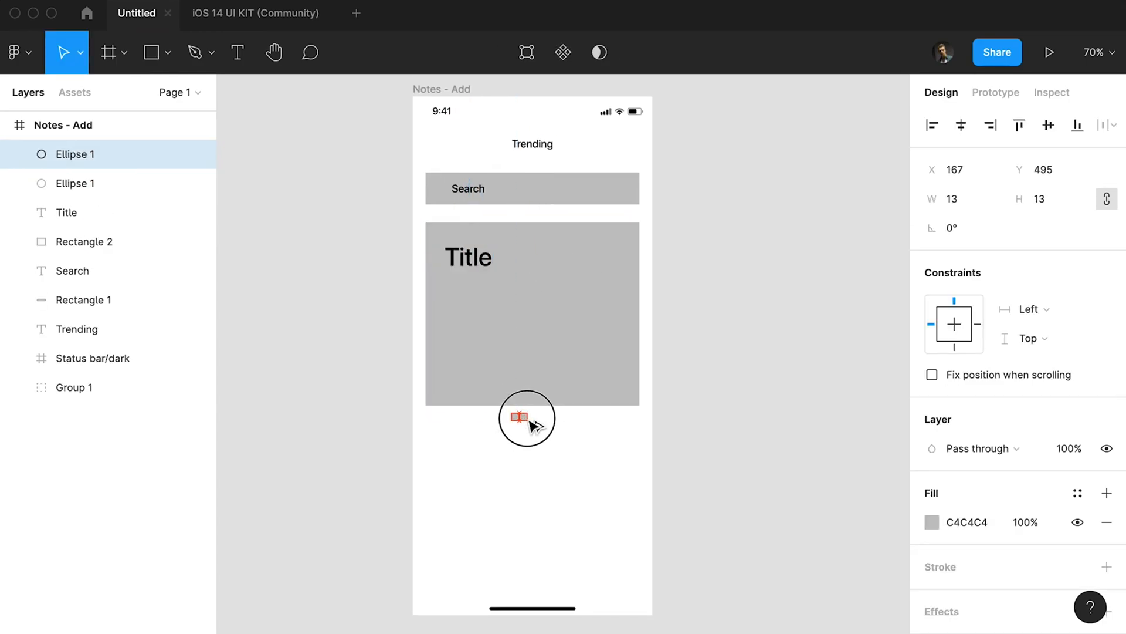
left_click(515, 417, "shift")
left_click(1053, 200)
left_click(517, 448)
left_click_drag(529, 418, 527, 417)
left_click_drag(556, 422, 481, 424)
Increase the font size of the Trending and Search texts slightly.
left_click(540, 143)
left_click(470, 188, "shift")
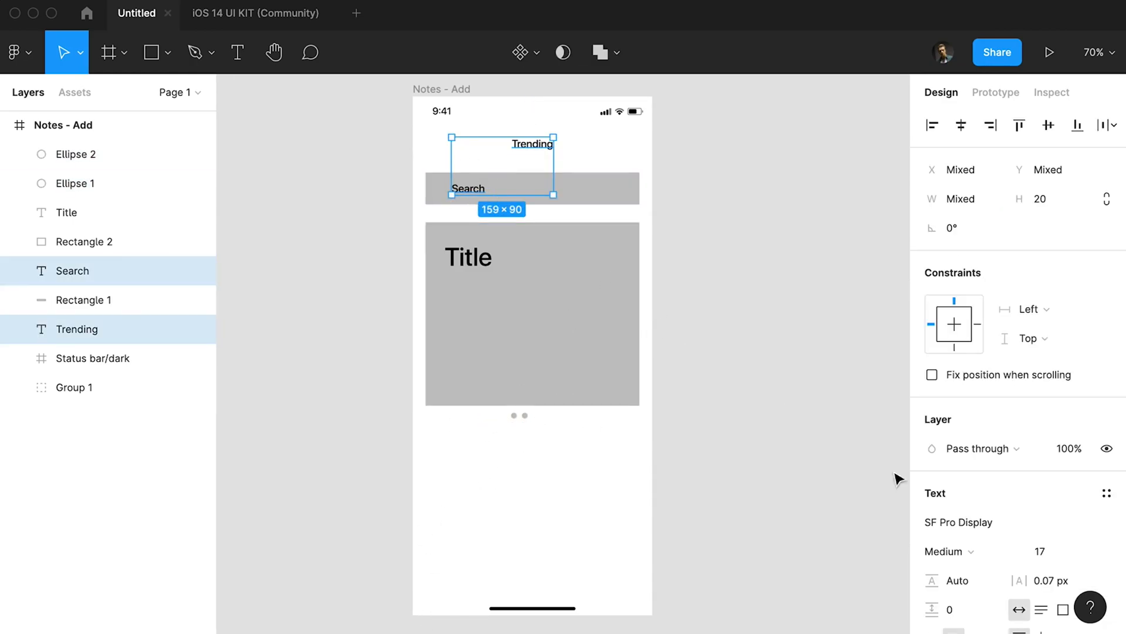
key("Up")
left_click(781, 387)
Reduce the Search label to font size 14 and align it with the left edge of the Title text.
left_click(466, 191)
left_click(1055, 553)
key("Down")
key("Down")
key("Down")
key("Down")
left_click(780, 405)
left_click_drag(471, 188, 461, 189)
Duplicate the pagination dots to make four and space them evenly 10 px apart.
left_click_drag(539, 413, 570, 391)
key("super+d")
key("super+d")
left_click(1109, 125)
left_click(997, 205)
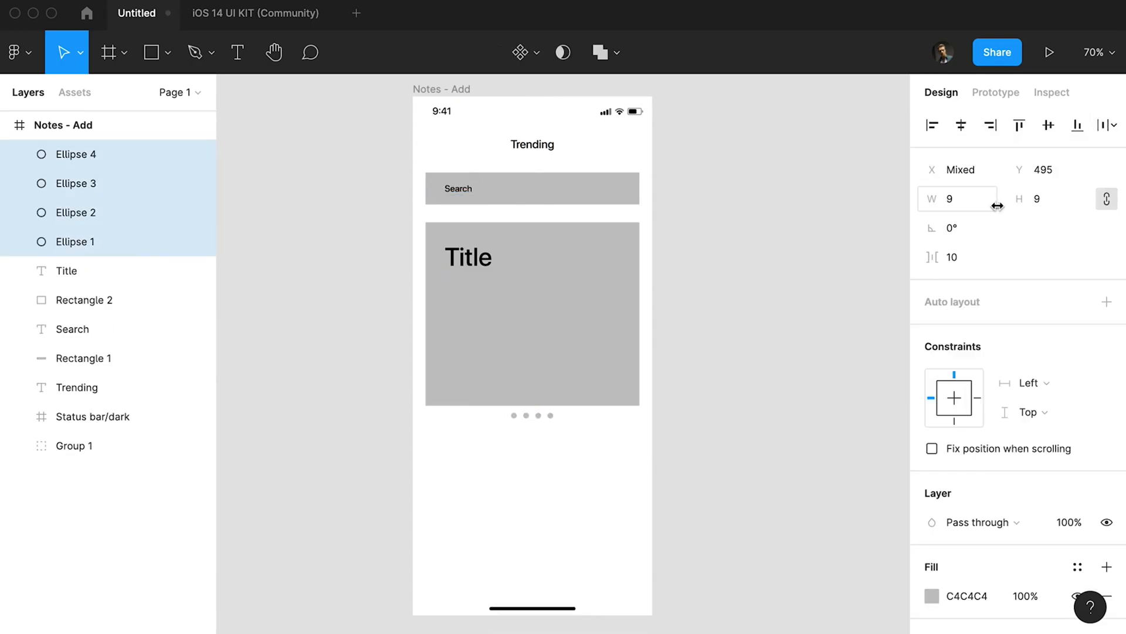
left_click(751, 405)
Fill the first pagination dot with black and group the four dots.
left_click(514, 416)
left_click(931, 522)
left_click_drag(749, 342, 693, 411)
left_click(666, 423)
left_click_drag(591, 446, 475, 411)
key("super+g")
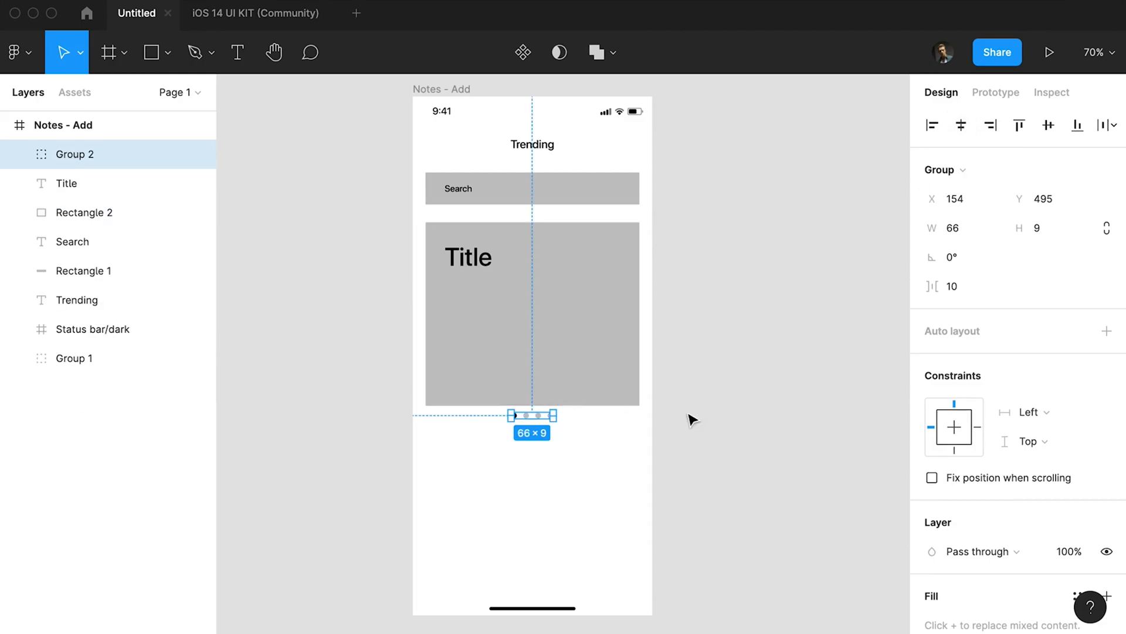
Copy the Search text below the dots as "#c4d" and "2.4m" on one row, both at font size 18.
left_click_drag(471, 197, 455, 459)
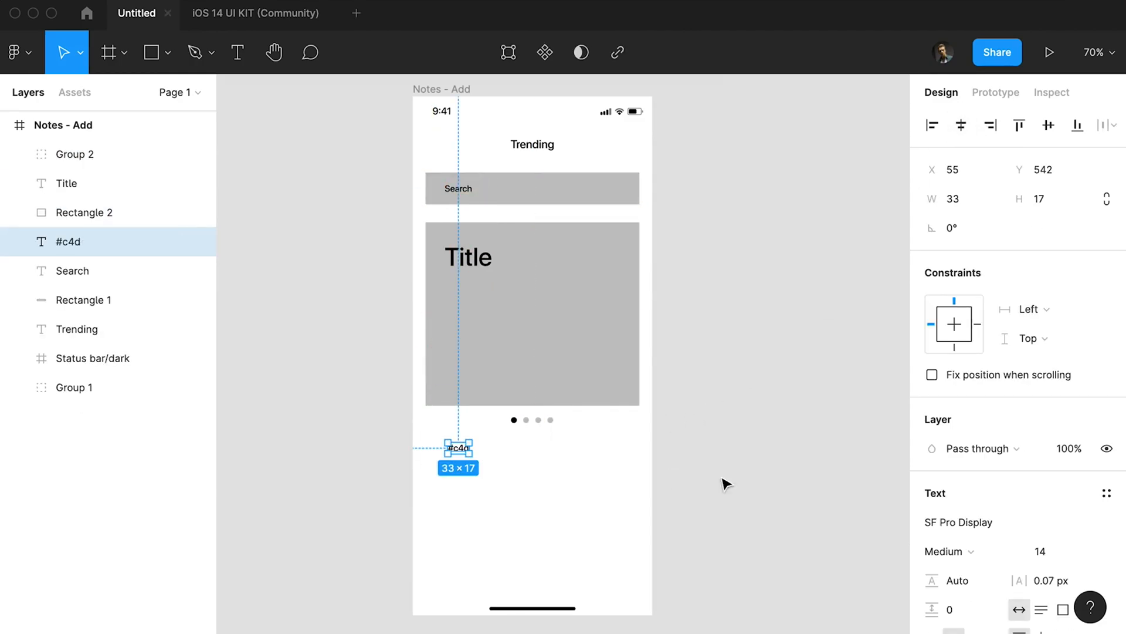
scroll(965, 473, "down", 1)
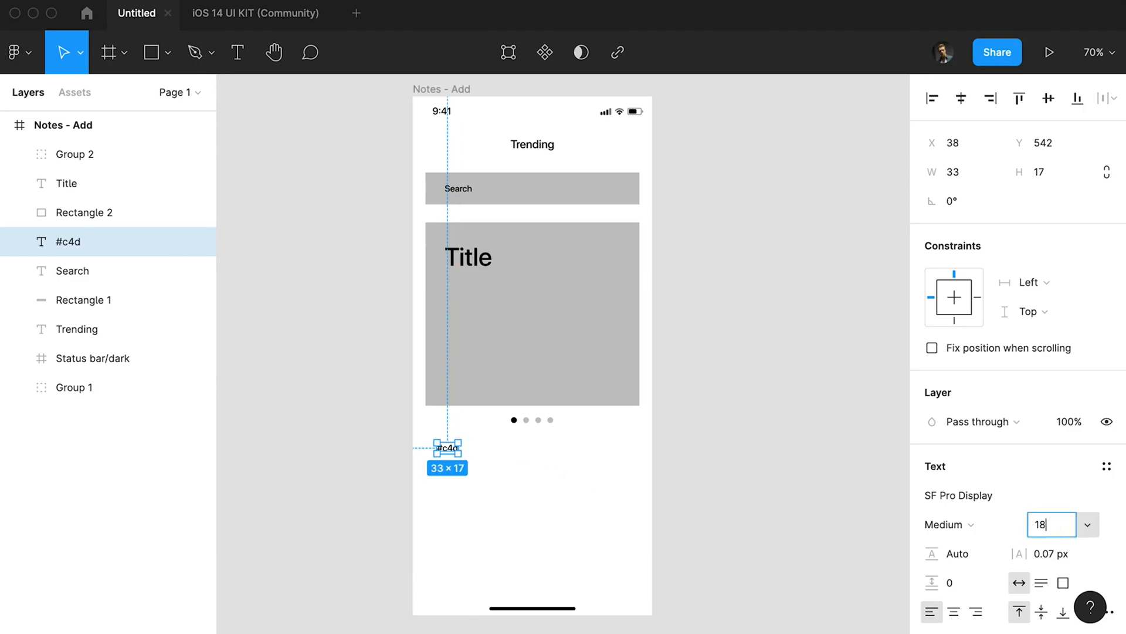
left_click_drag(451, 449, 574, 459)
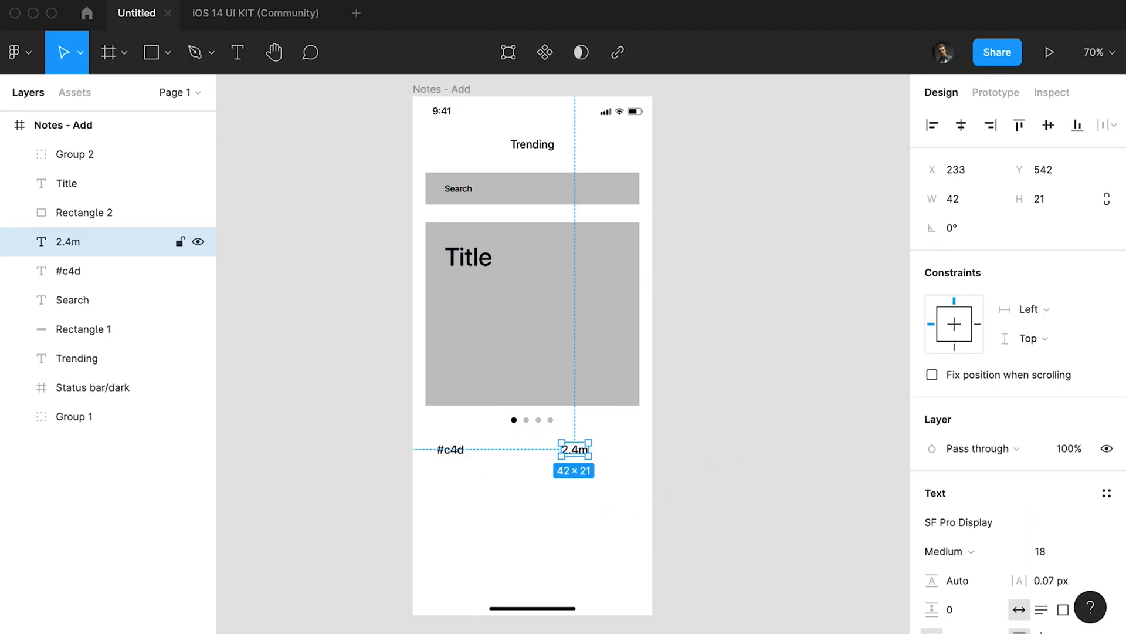
Draw a right-pointing chevron about 9 × 18 px beside the 2.4m text with the Pen tool, using a black 2 px stroke.
key("p")
left_click(611, 443)
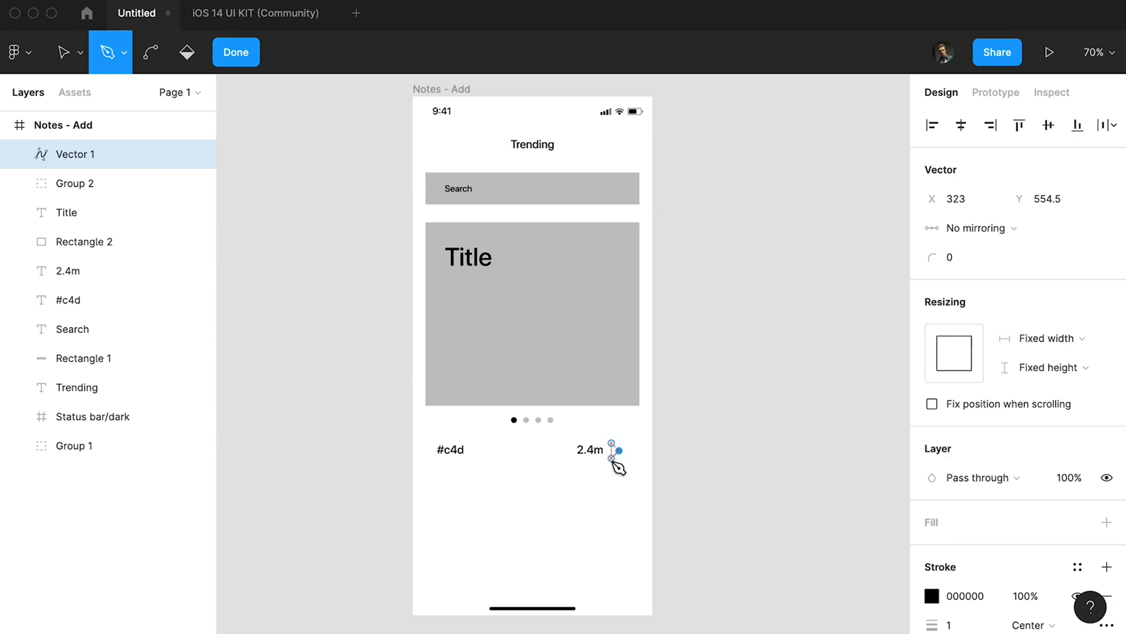
key("Escape")
left_click(968, 597)
left_click(680, 520)
left_click(628, 451)
left_click_drag(630, 458, 629, 455)
key("alt+Down")
key("alt+Down")
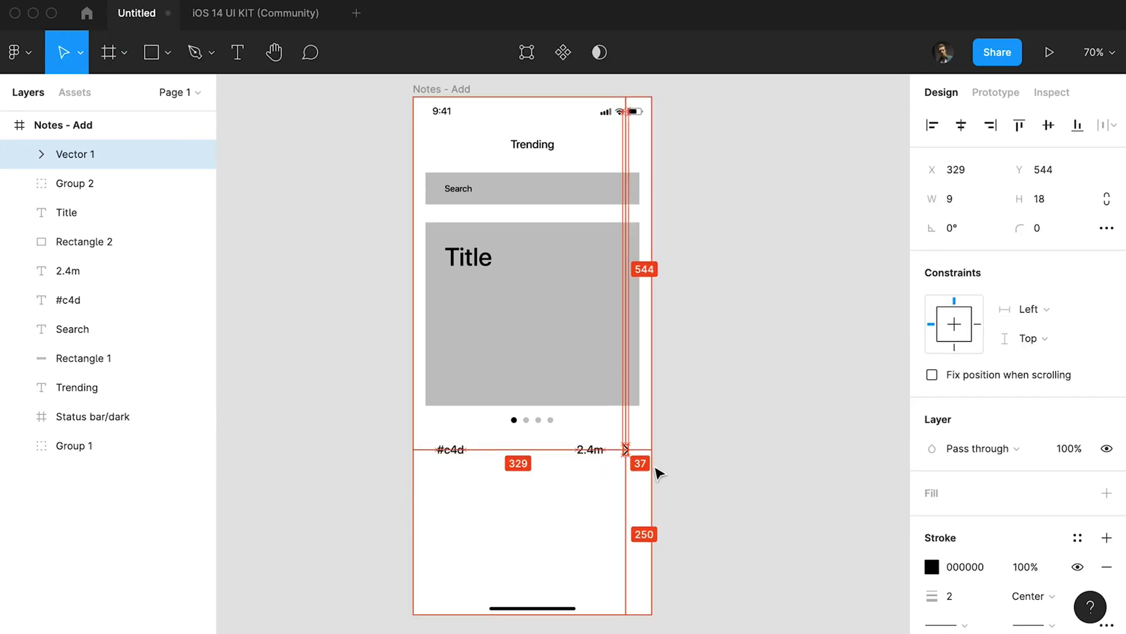
key("Escape")
Draw a thumbnail rectangle below the #c4d text, set it to 90 × 160 px and enlarge it slightly from its corner.
key("r")
left_click_drag(427, 466, 485, 560)
left_click(945, 198)
type("90")
key("Tab")
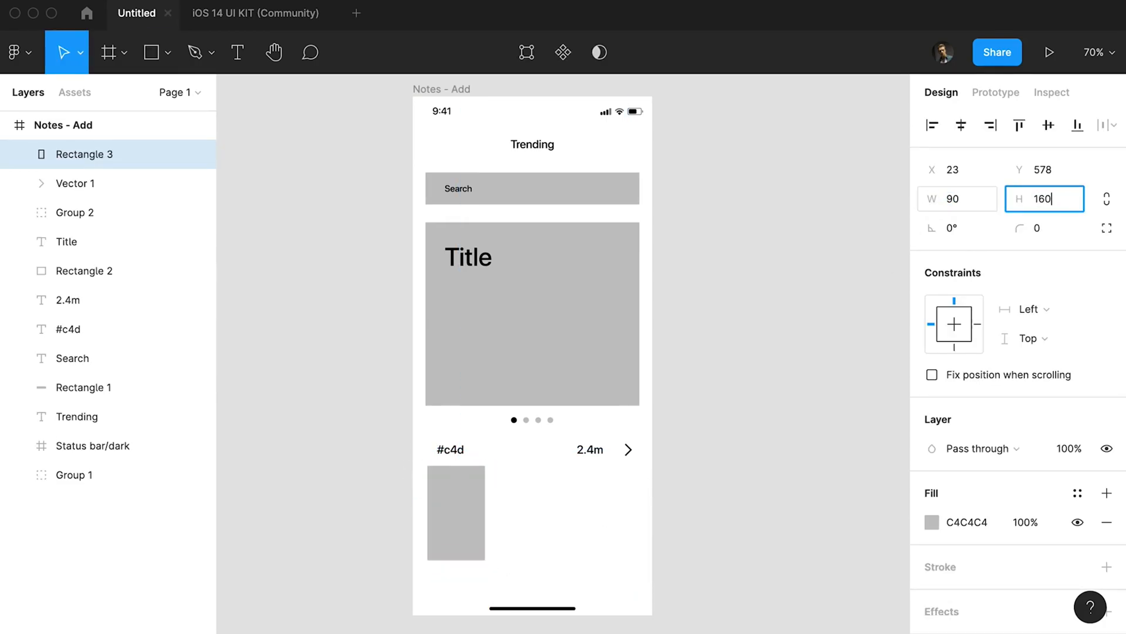
left_click_drag(487, 567, 492, 574)
Duplicate the thumbnail three times into an evenly spaced row running off the frame's right edge and nudge the row down 10 px.
left_click_drag(463, 519, 527, 515)
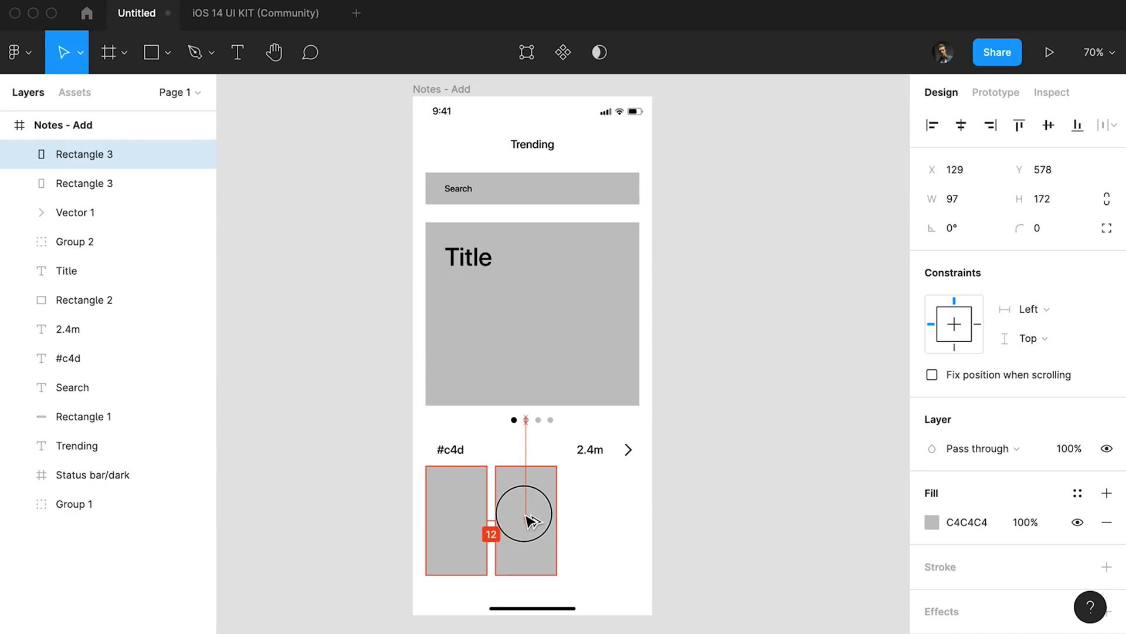
key("super+d")
key("super+d")
mouse_move(731, 500)
left_mouse_down()
mouse_move(434, 537)
mouse_move(652, 604)
left_mouse_up()
key("shift+Down")
Draw a 375 × 103 px bar across the bottom of the frame, send it to the back and fill it with sampled white.
key("r")
scroll(416, 557, "down", 1)
key("super+bracketleft")
key("super+bracketleft")
key("super+bracketleft")
key("super+bracketleft")
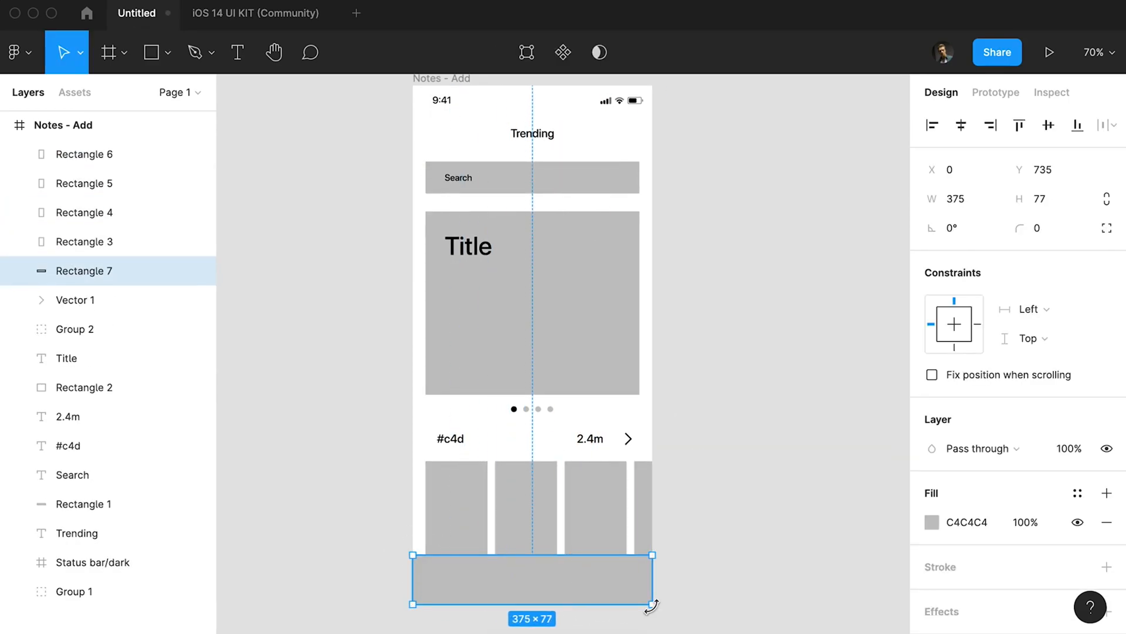
key("bracketleft")
key("i")
left_click(512, 440)
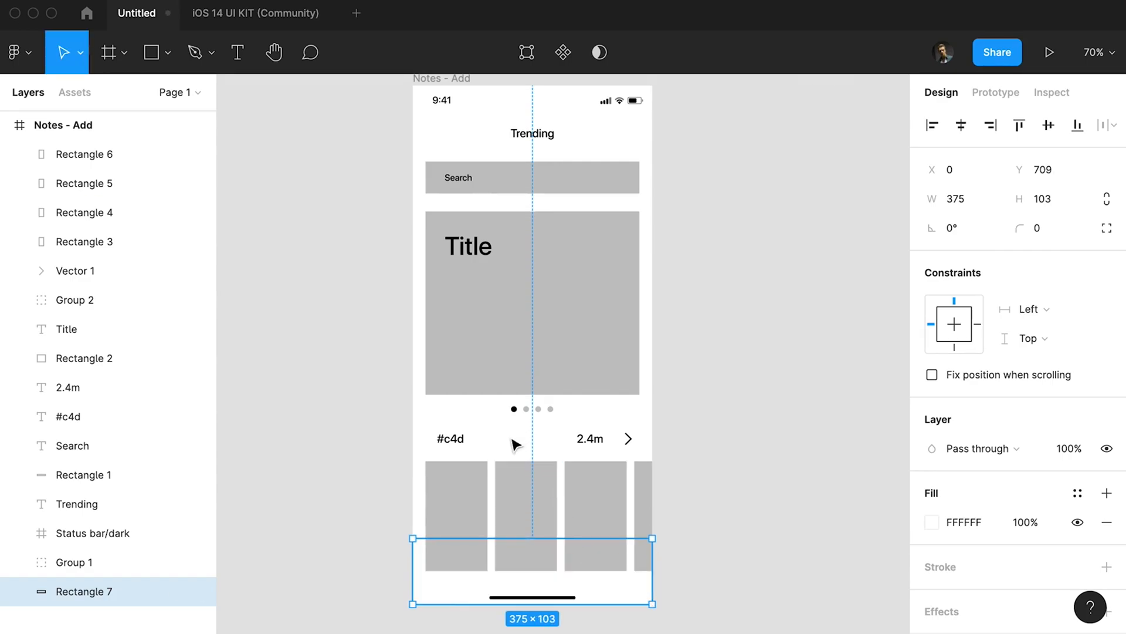
Bring the bottom bar and the home indicator group to the front of the frame.
left_click(540, 602, "shift")
key("super+shift+bracketright")
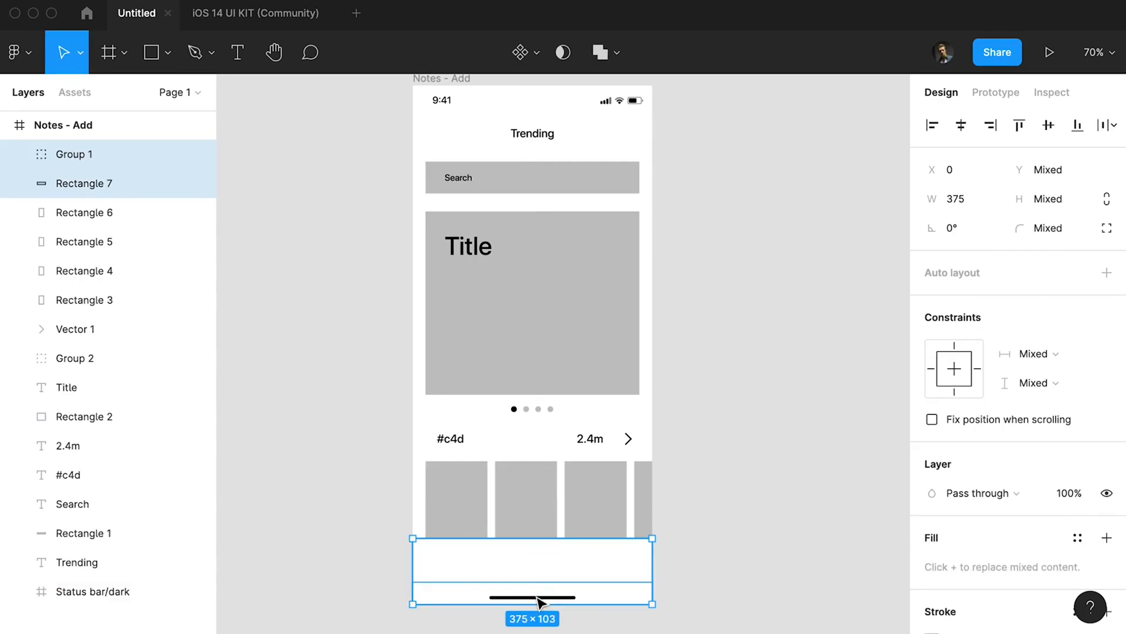
left_click(391, 444)
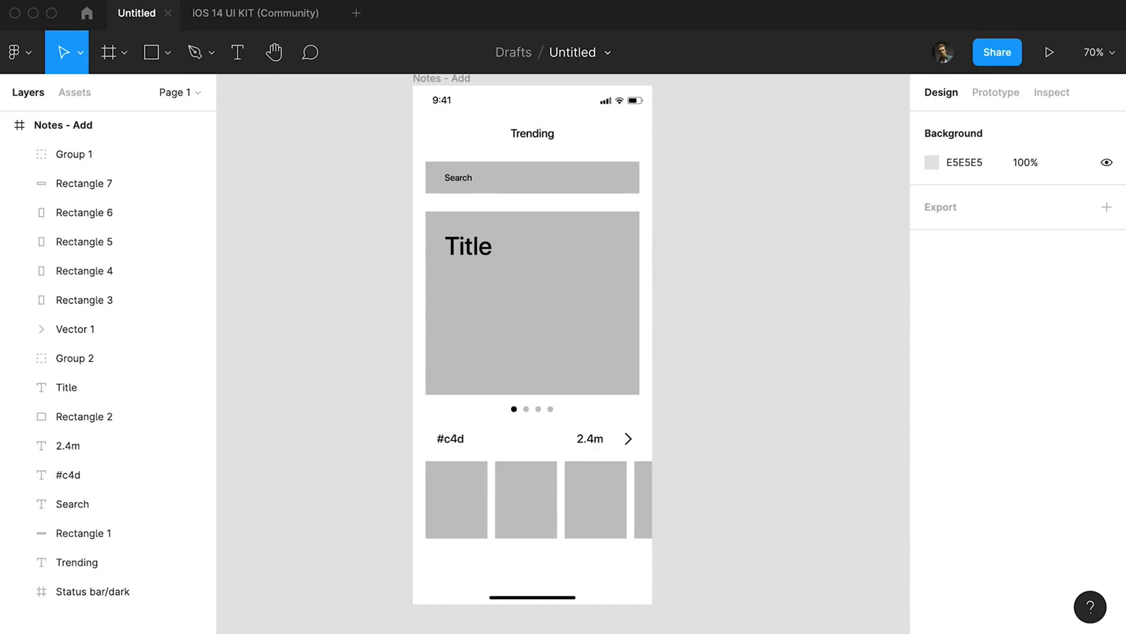
Draw a 29 px circle at the left end of the bottom bar with no fill and a black 2 px stroke.
key("o")
left_click_drag(426, 552, 451, 576)
left_click(1031, 624)
left_click(1045, 567)
key("Escape")
Duplicate the outlined circle along the bottom bar to make a row of five.
left_click(450, 567)
mouse_move(451, 552)
left_mouse_down()
mouse_move(441, 558)
mouse_move(484, 565)
left_mouse_up()
key("super+d")
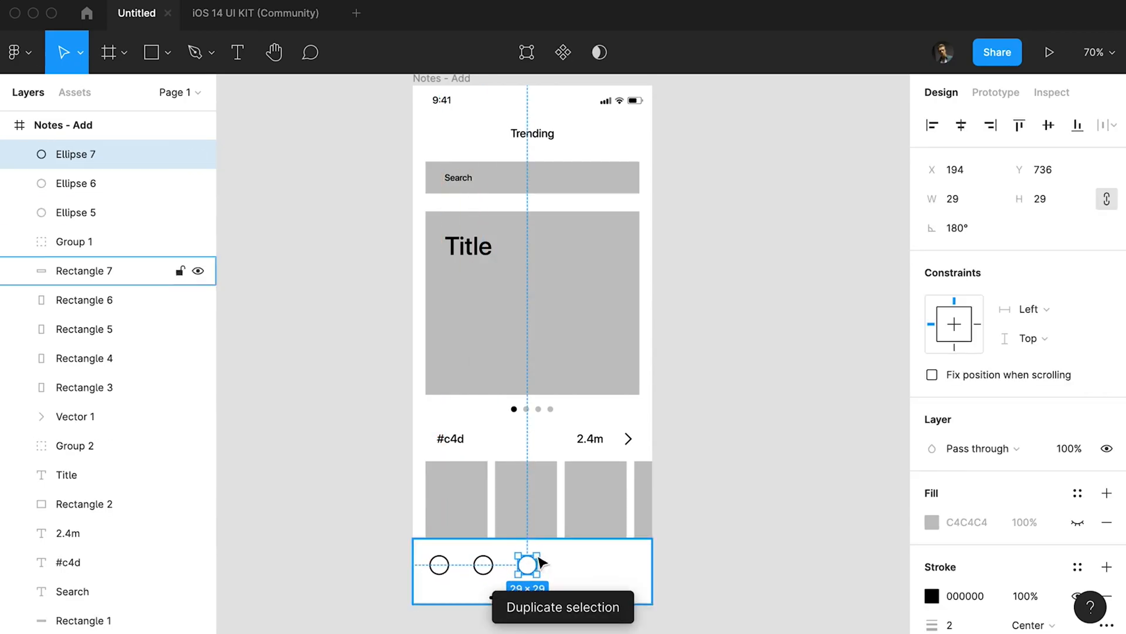
left_click_drag(541, 567, 581, 567)
key("super+d")
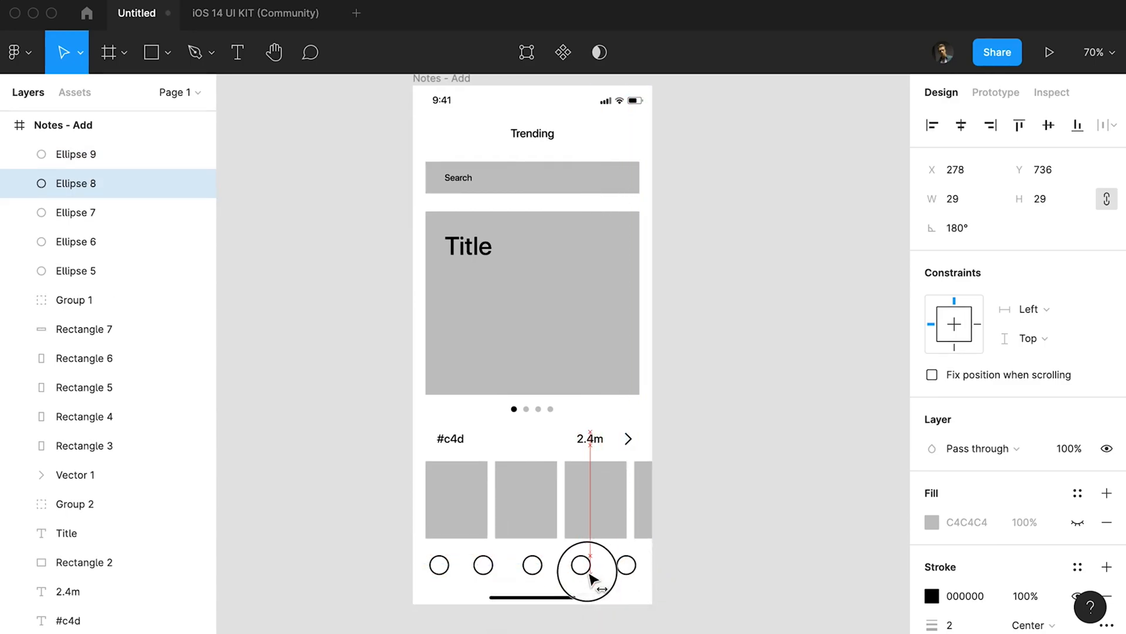
Select the five outlined circles and distribute them with equal horizontal spacing.
left_click(103, 268)
left_click(76, 153, "shift")
left_click(1107, 124)
left_click(925, 210)
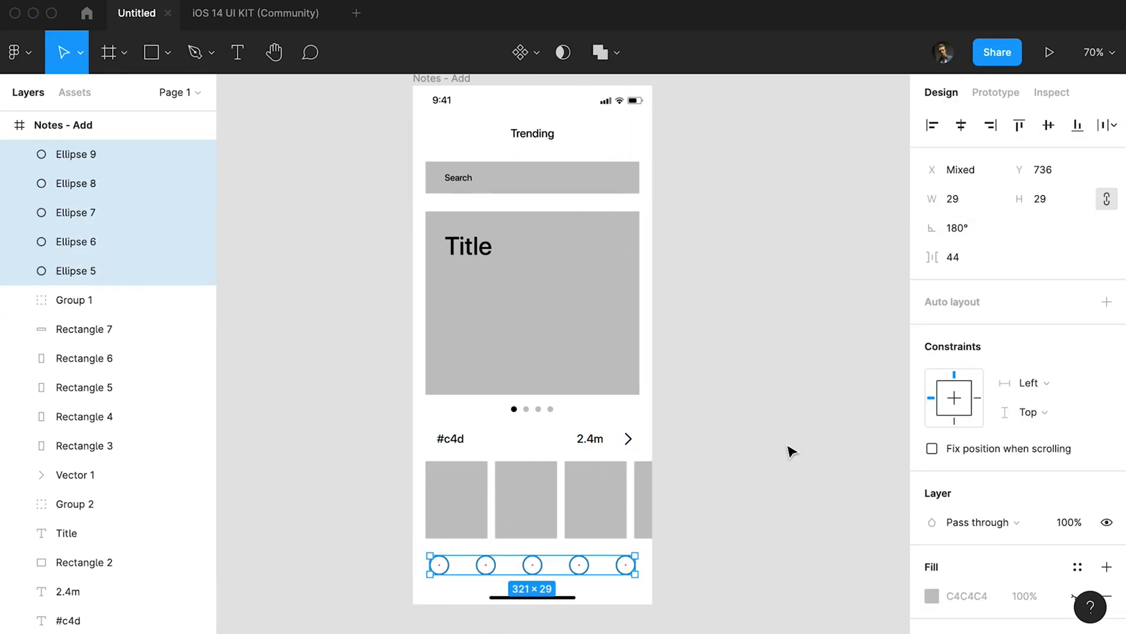
Rename the Notes - Add frame as 1.
left_click(735, 462)
left_click_drag(740, 456, 712, 457)
left_click_drag(712, 457, 691, 472)
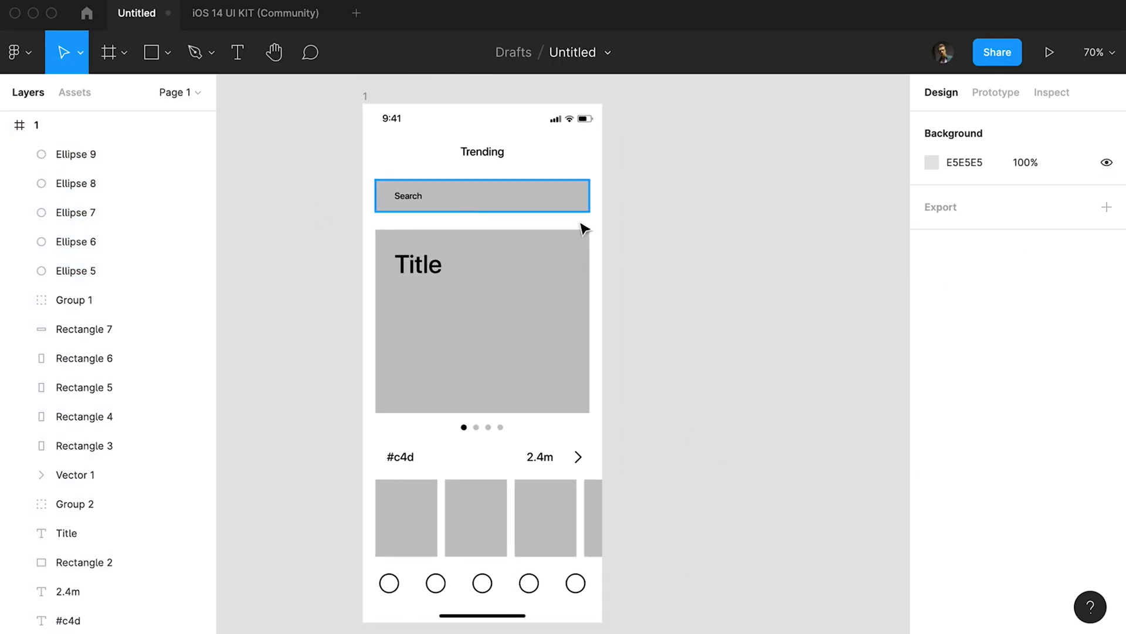
Duplicate frame 1 to its right and delete everything except the status bar from the copy.
scroll(583, 227, "right", 2)
left_click_drag(297, 99, 574, 109)
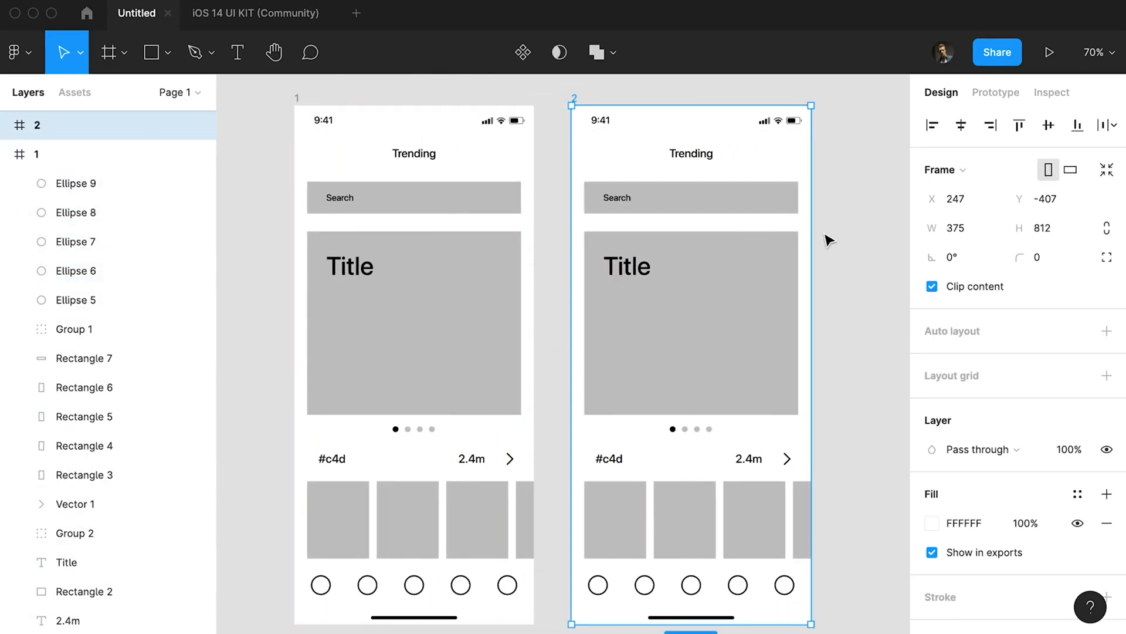
left_click_drag(823, 146, 559, 571)
key("Delete")
Draw a plus sign with the Pen tool inside the middle circle of screen 1's bottom bar.
left_click(414, 537)
scroll(425, 556, "up", 5)
key("p")
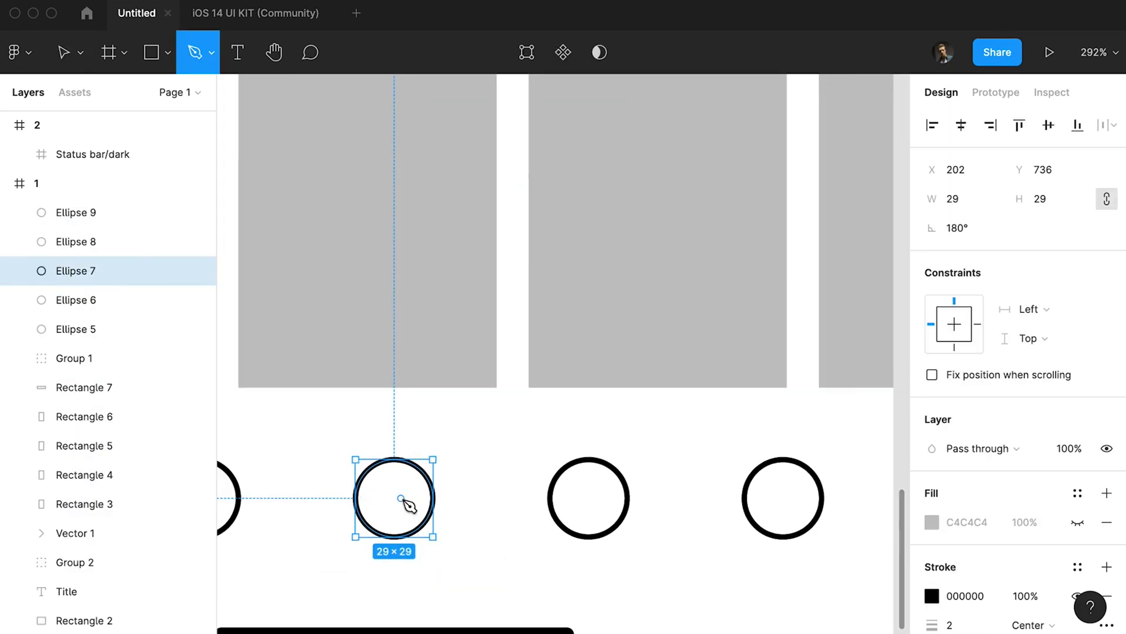
left_click(396, 463)
left_click(396, 534)
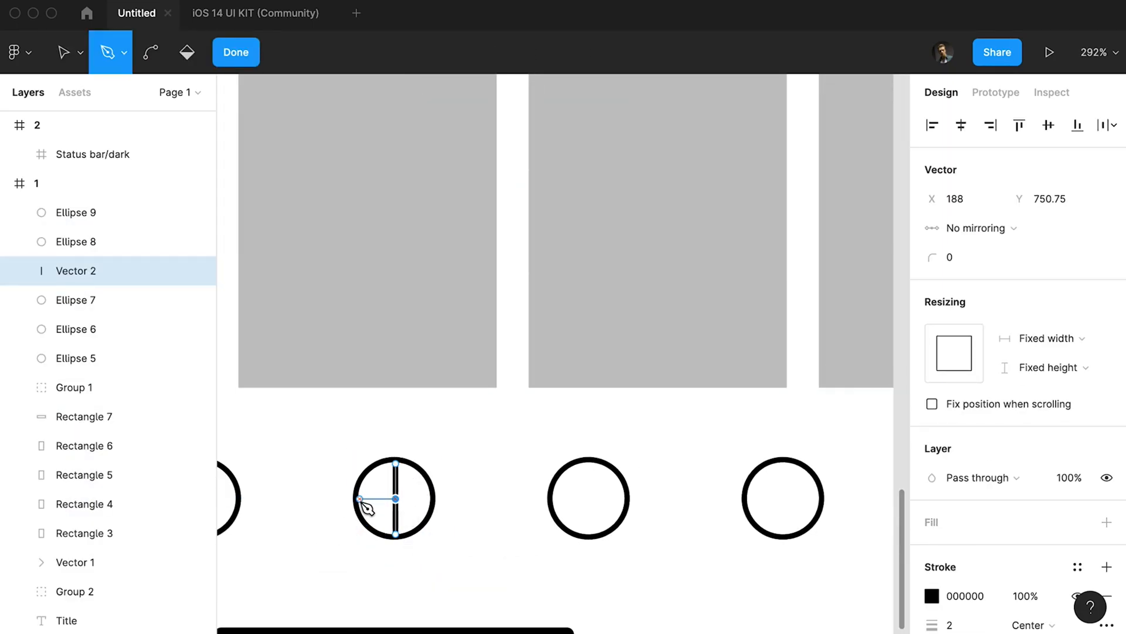
key("Escape")
key("Escape")
Delete the circle surrounding the plus sign.
left_click(427, 476)
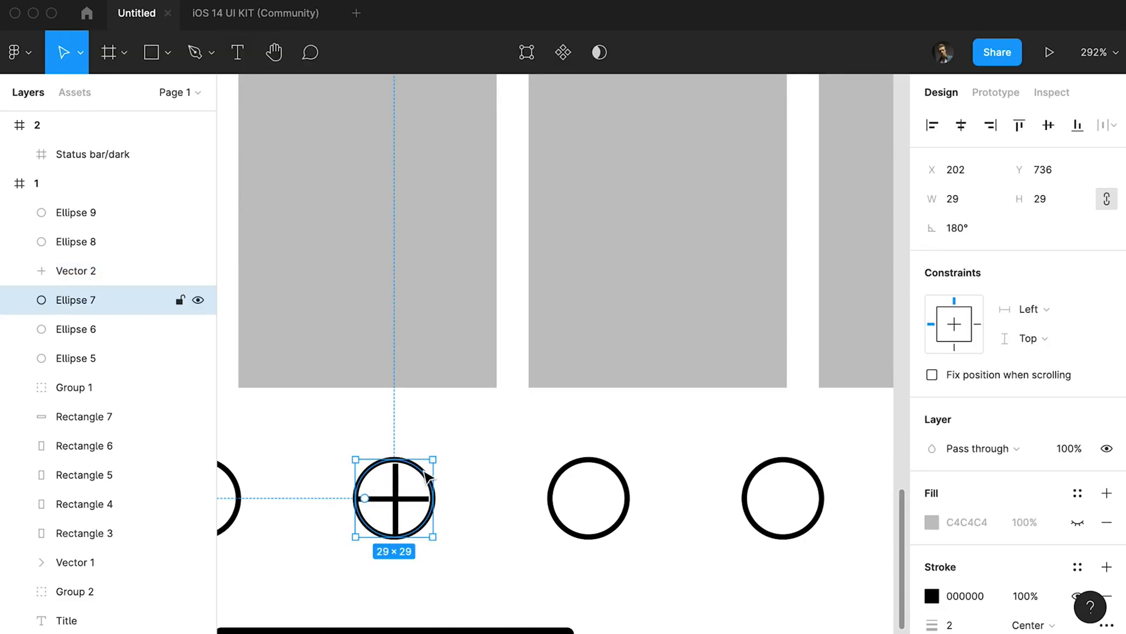
key("Delete")
key("shift+1")
scroll(518, 447, "up", 10)
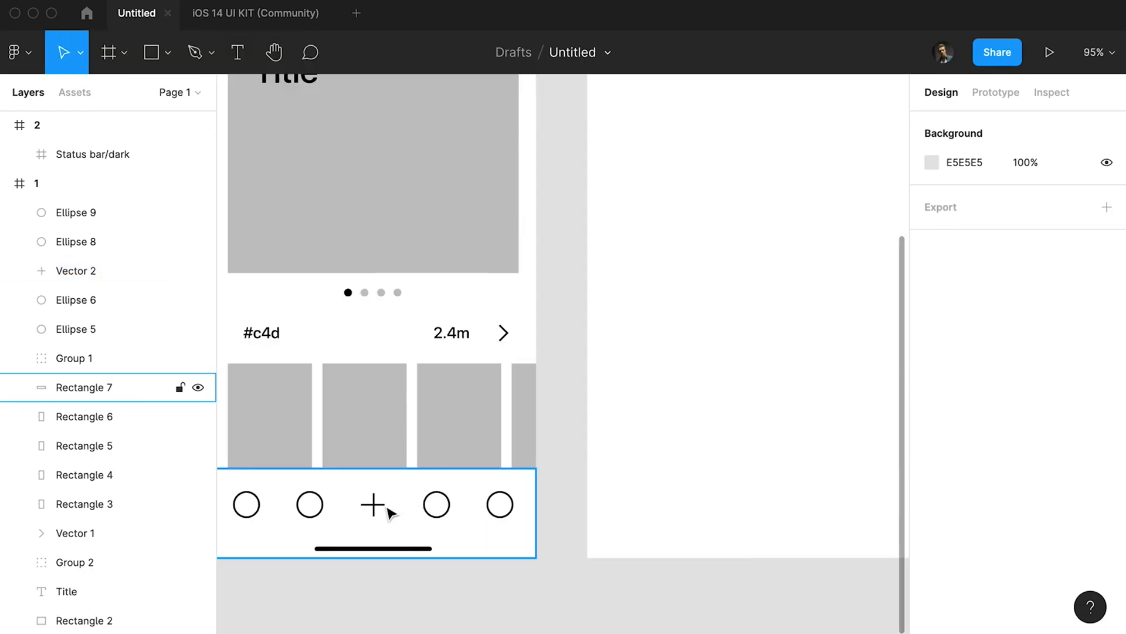
Adjust the end points of the plus icon's horizontal bar.
left_click(377, 503)
double_click(397, 503)
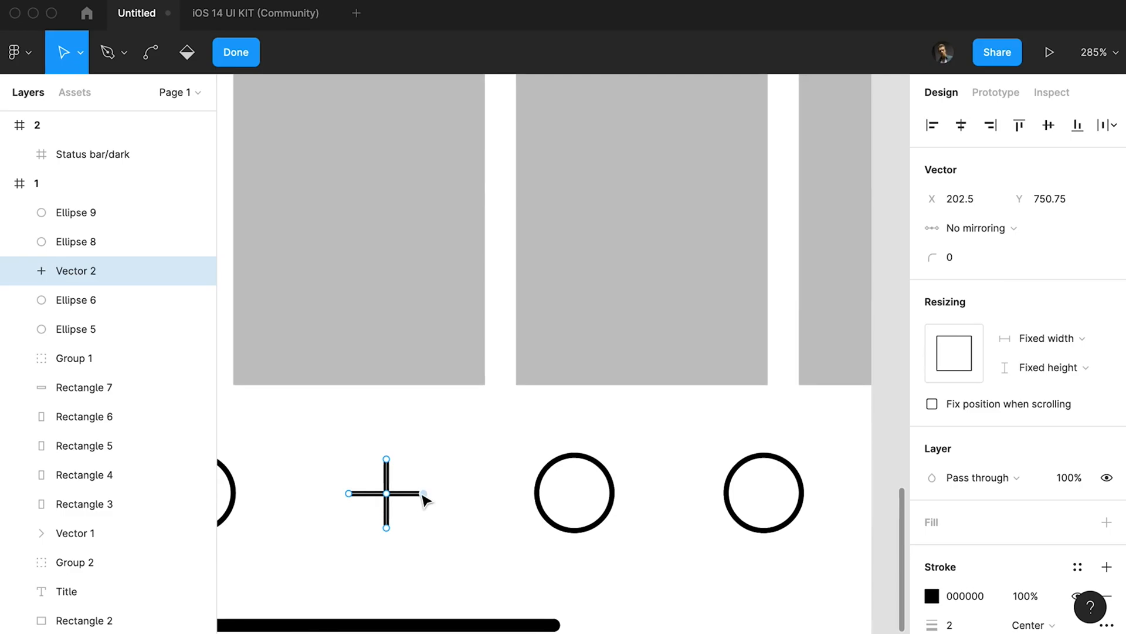
key("Escape")
key("Escape")
scroll(443, 460, "down", 10)
scroll(479, 470, "up", 3)
scroll(543, 487, "down", 1)
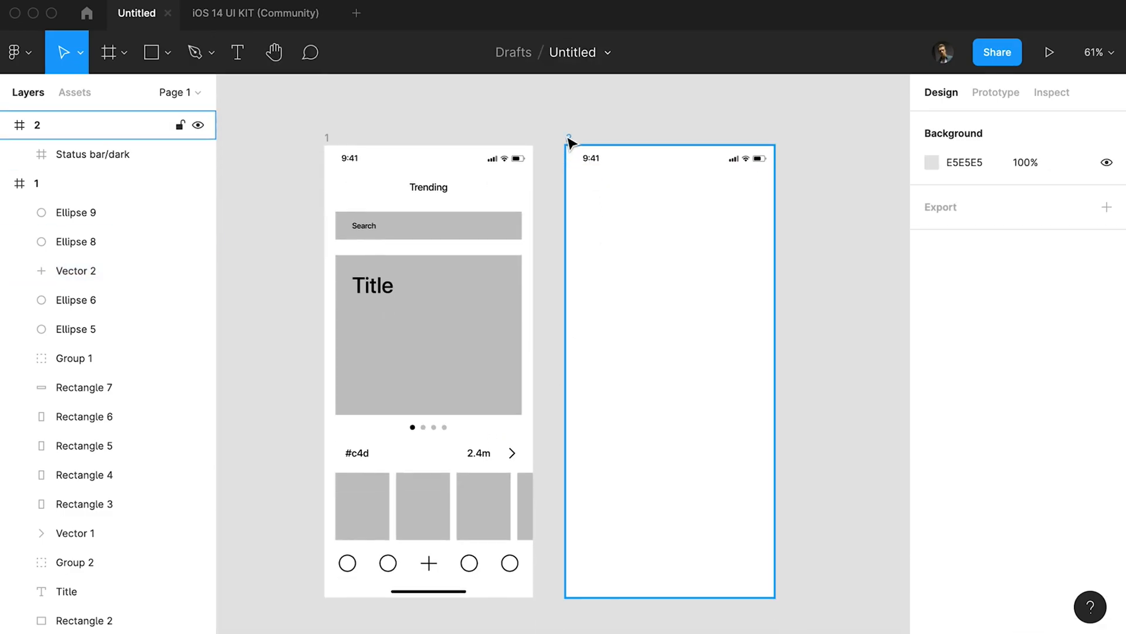
Draw a 375 × 750 rectangle below frame 2's status bar and fill the frame with grey C4C4C4.
key("r")
mouse_move(566, 181)
left_mouse_down()
mouse_move(774, 560)
mouse_move(774, 597)
left_mouse_up()
left_click(568, 138)
key("i")
left_click(623, 205)
left_click(623, 205)
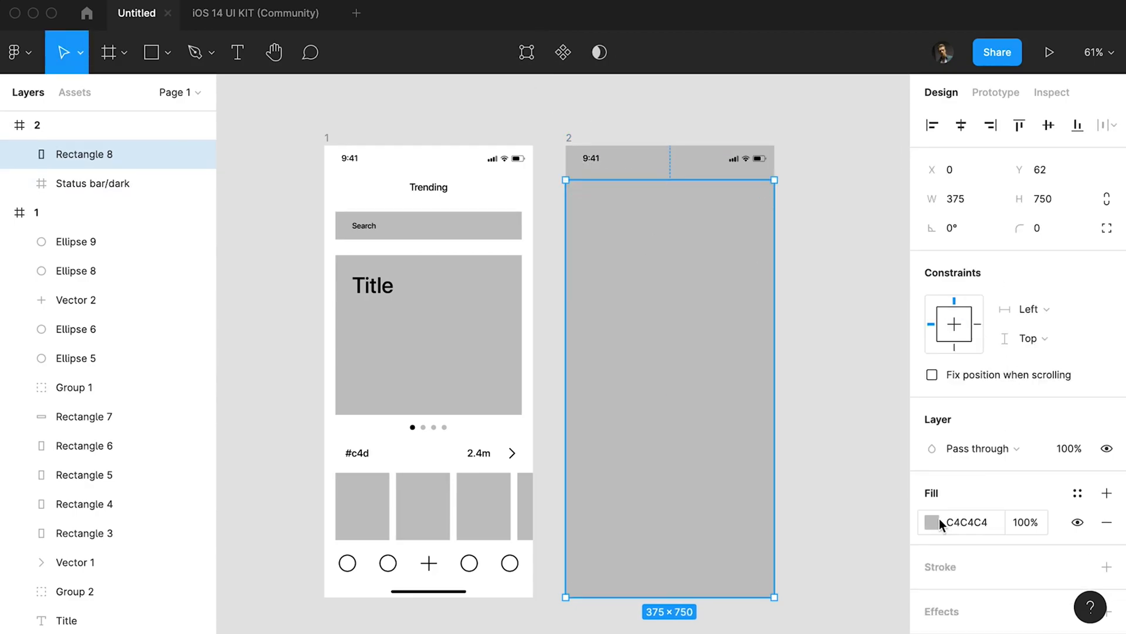
Fill frame 2's large rectangle with white FFFFFF and send it behind the status bar.
left_click(936, 522)
left_click_drag(711, 289, 610, 176)
key("Escape")
key("alt+super+bracketleft")
Copy the home indicator from frame 1 into frame 2, group it with the status bar, and lock the group.
left_click(447, 590)
key("super+c")
left_click(568, 138)
key("super+v")
left_click(626, 164, "shift")
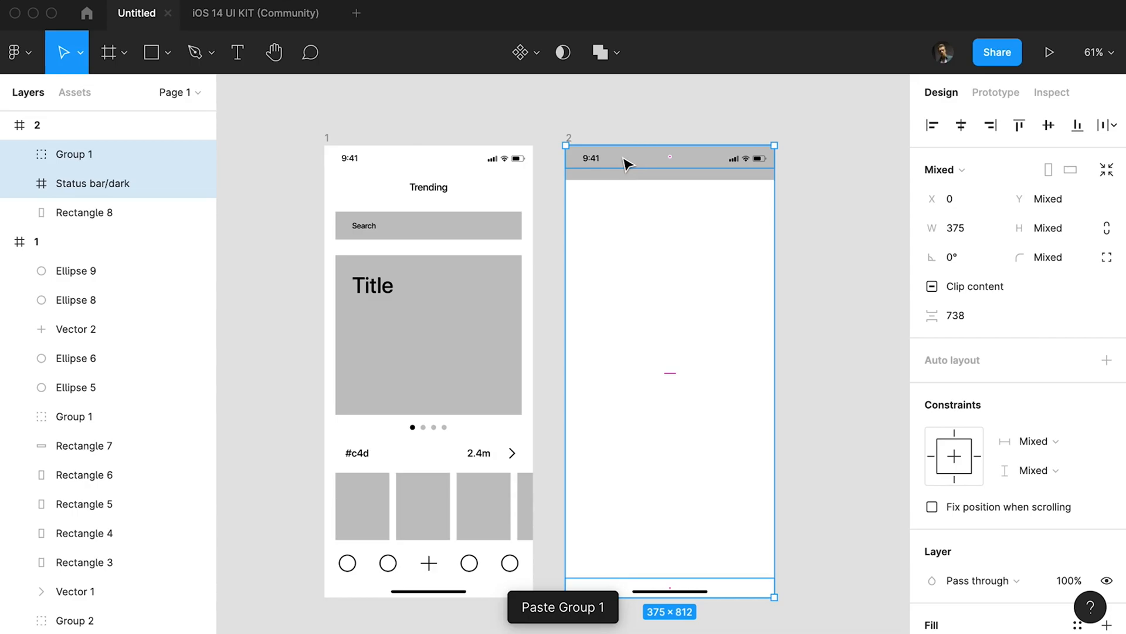
key("super+g")
left_click(180, 154)
key("Escape")
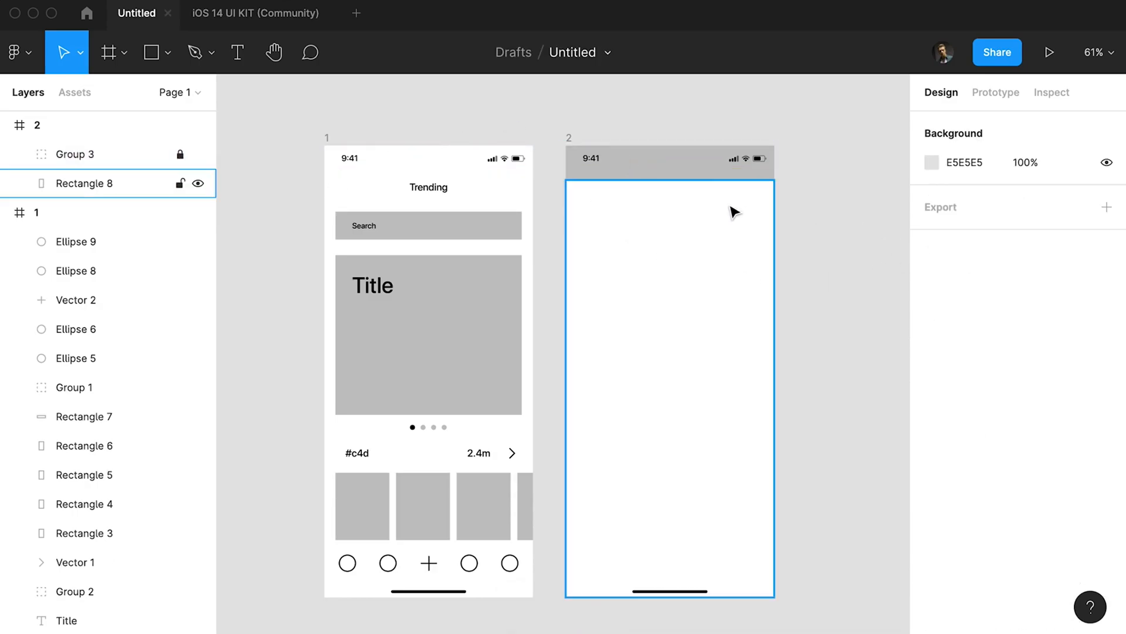
Move the white panel in frame 2 down to Y 121.
left_click_drag(742, 212, 824, 217)
left_click(851, 231)
left_click(741, 241)
Draw a white 92 × 6 handle bar just above the white panel, with corner radius 20.
key("r")
left_click_drag(666, 201, 695, 206)
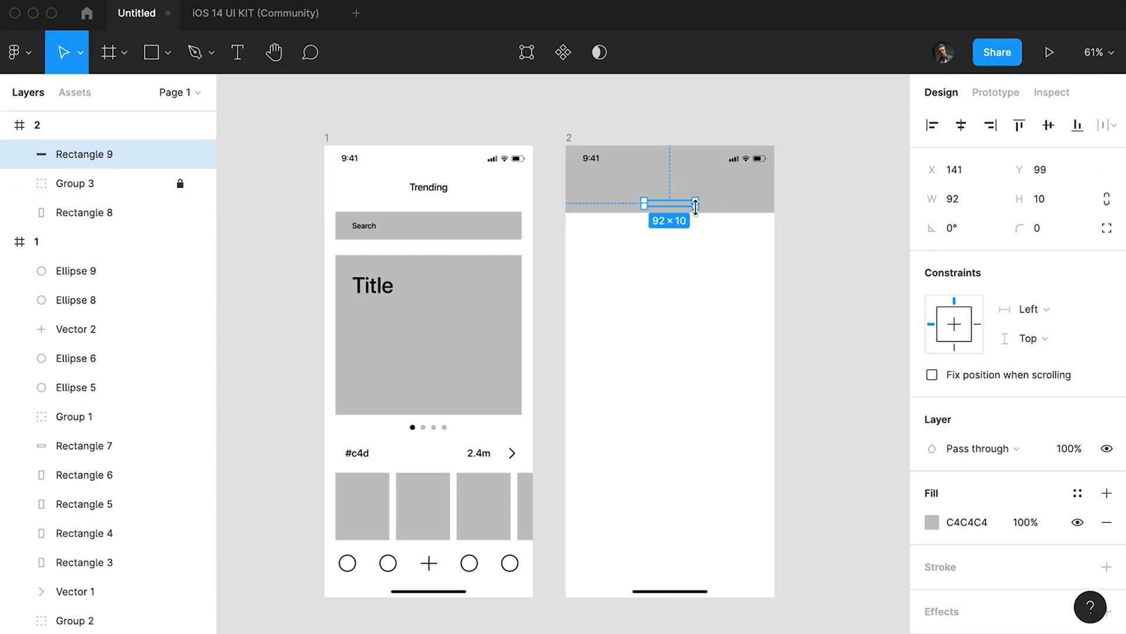
key("Down")
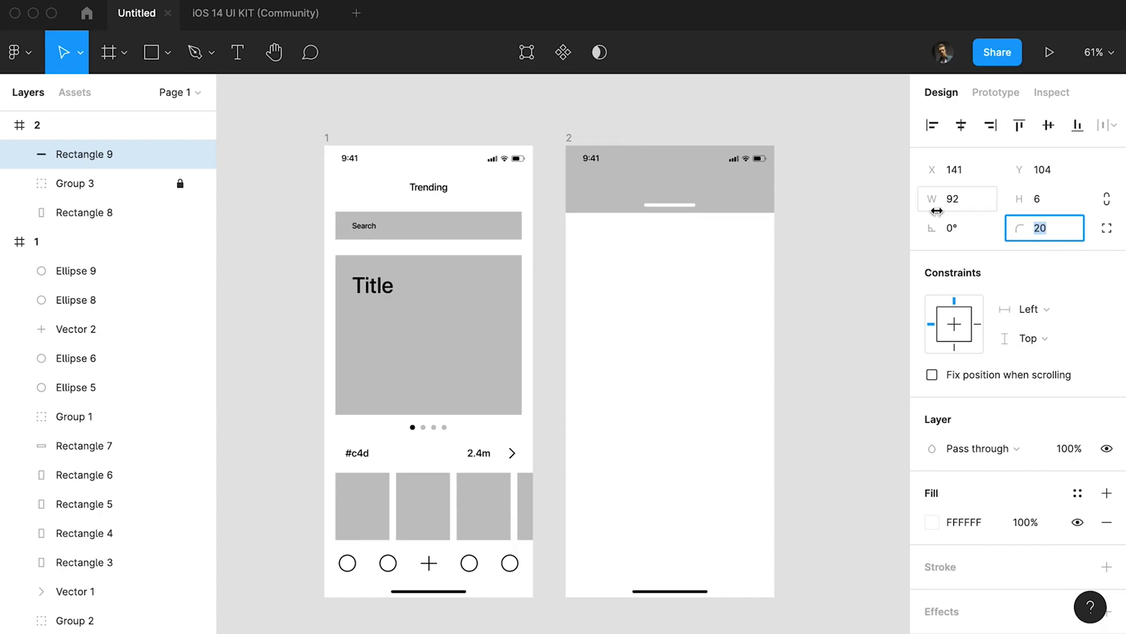
Set the white panel's corner radius to 30.
left_click(845, 240)
left_click(740, 258)
left_click(1040, 229)
type("10")
key("Return")
Round the corners of frames 1 and 2 with a radius of 30.
left_click(569, 139)
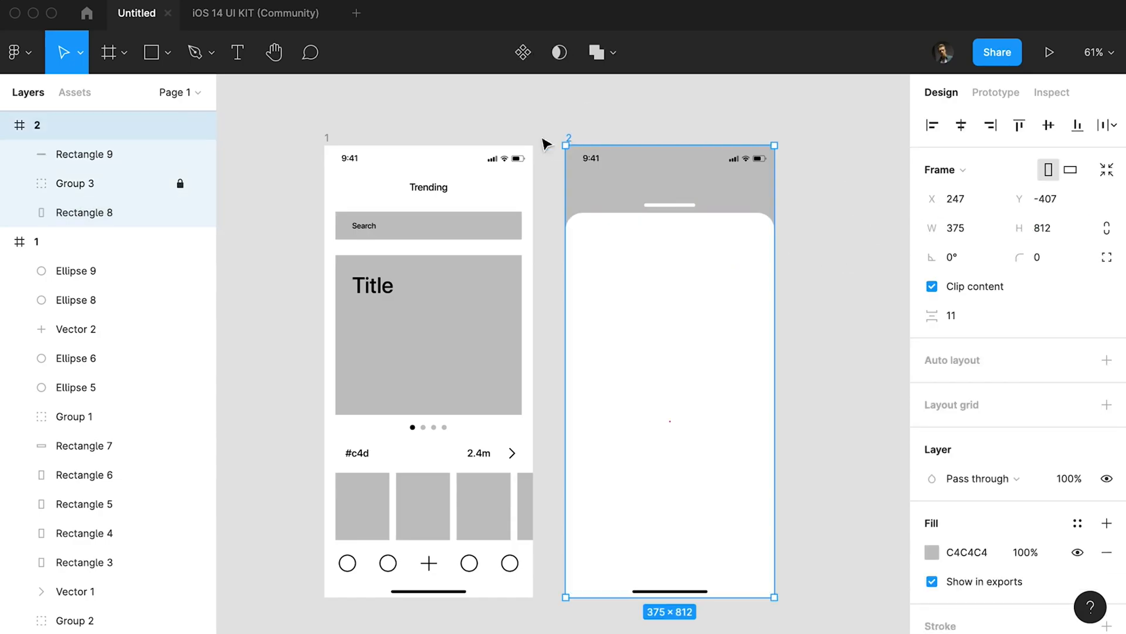
left_click(327, 139, "shift")
key("shift+Up")
key("shift+Up")
key("shift+Up")
left_click(836, 237)
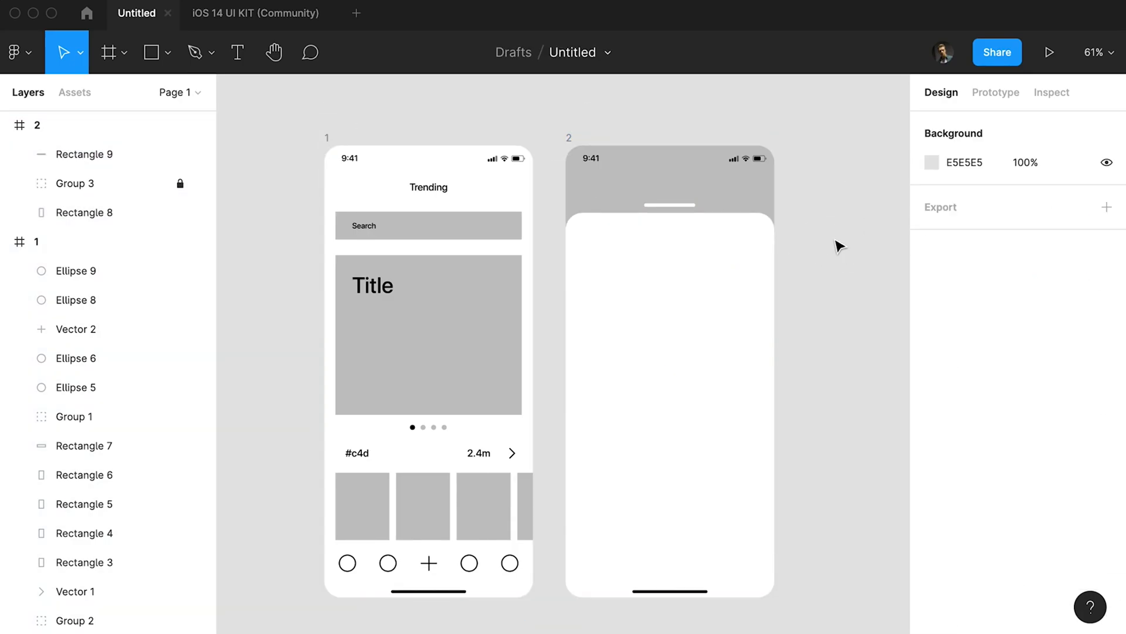
Copy the Trending title to the upper part of frame 2's white panel and change its text to New Post.
left_click_drag(833, 238, 789, 228)
left_click(701, 271)
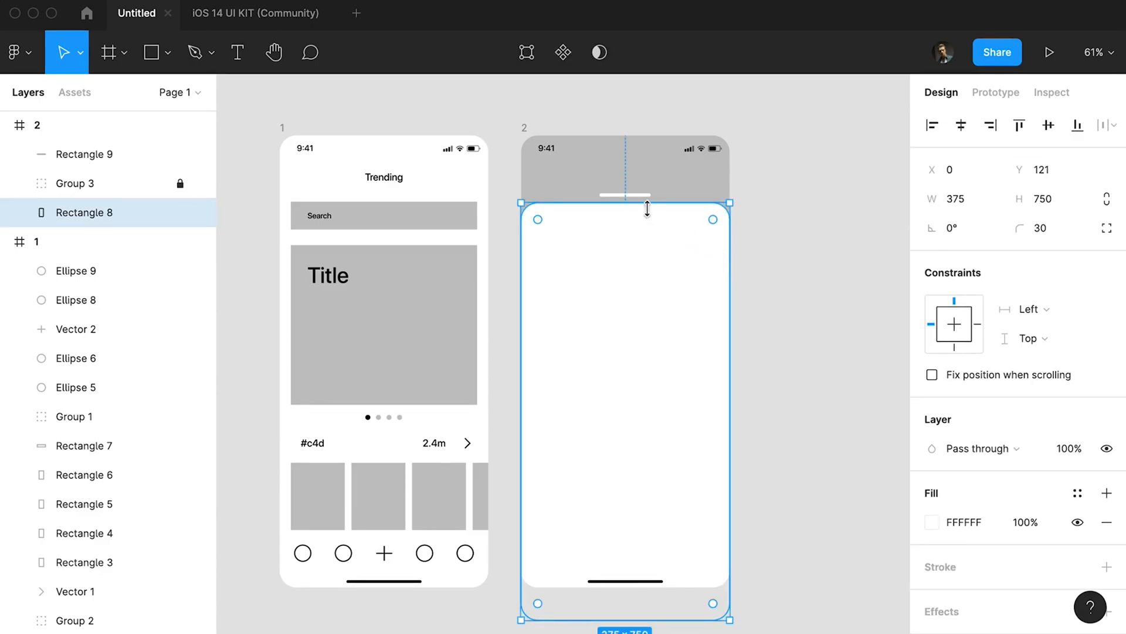
left_click_drag(392, 190, 628, 236)
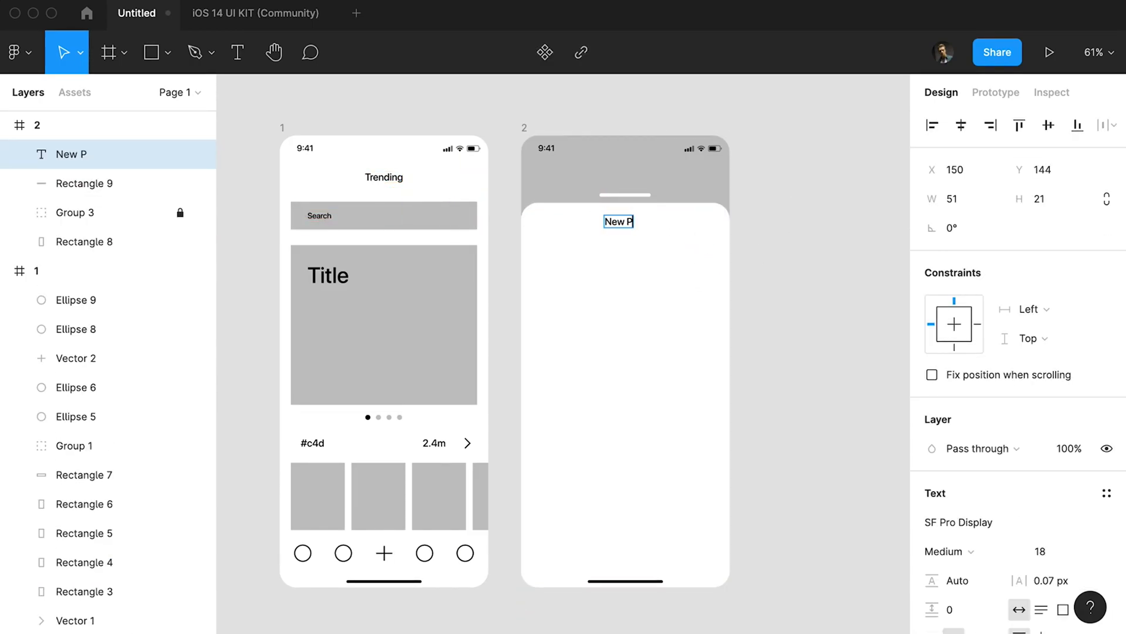
left_click_drag(620, 222, 629, 226)
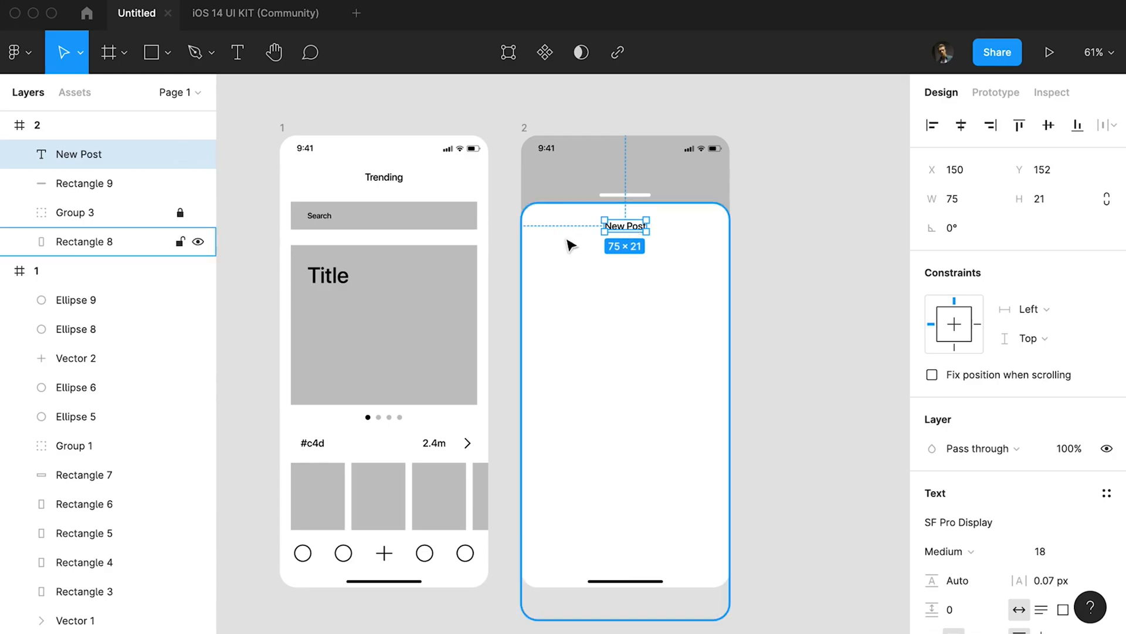
Draw an image placeholder below the New Post title, sized 355 × 355 at X 10, with corner radius 30.
key("r")
left_click_drag(521, 249, 730, 427)
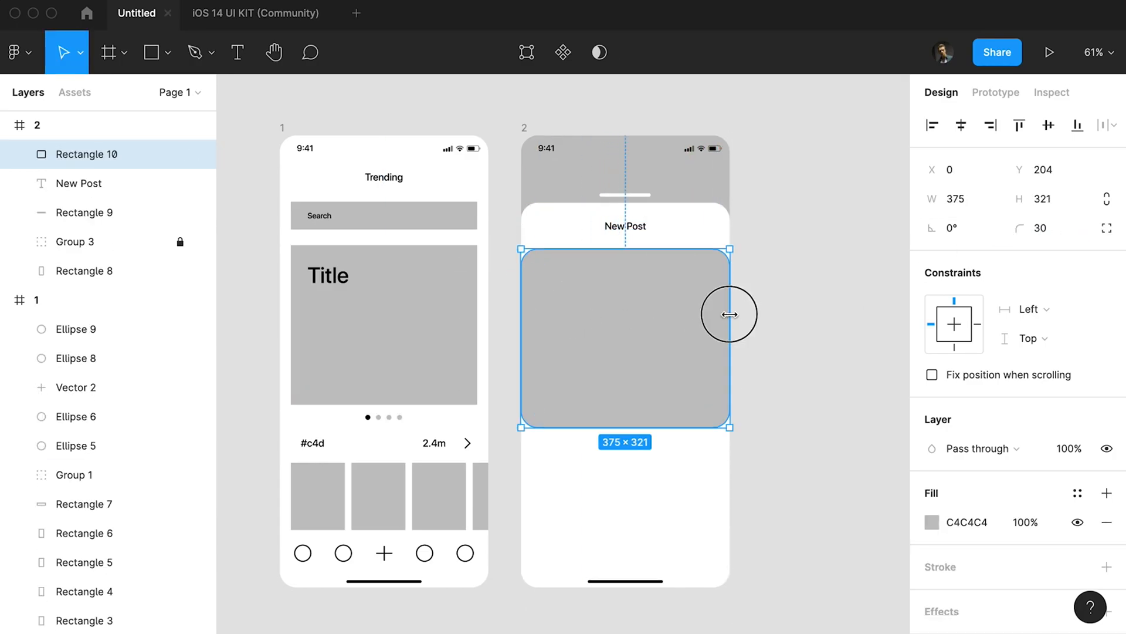
left_click_drag(726, 315, 721, 318)
key("Left")
key("Left")
key("Left")
key("Left")
key("Left")
key("Left")
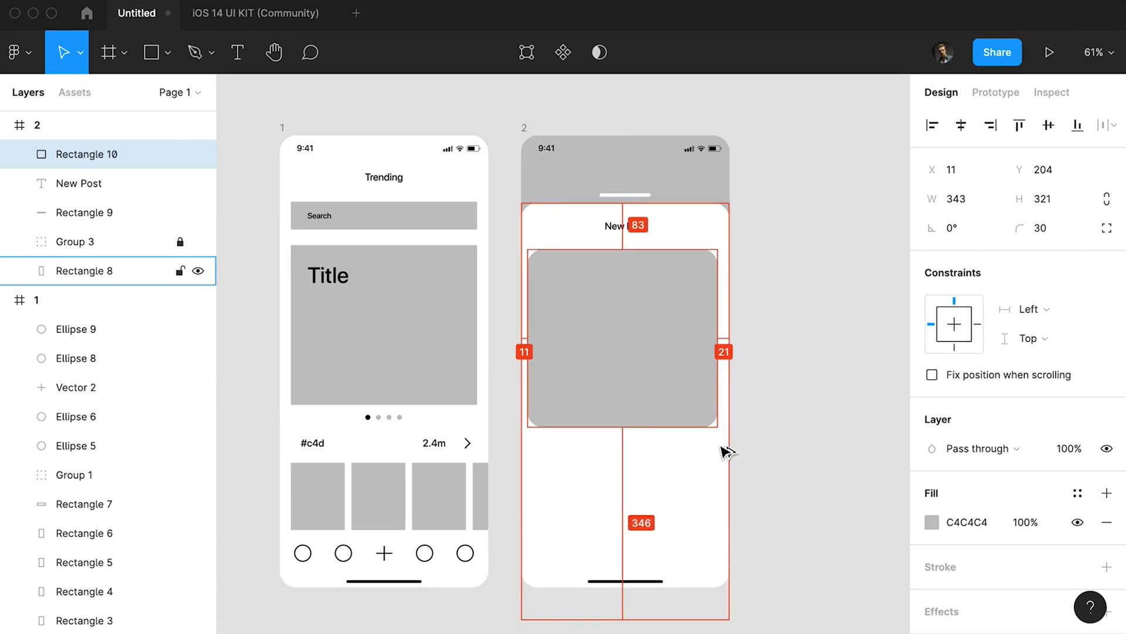
key("super+shift+Right")
key("super+Right")
key("super+Right")
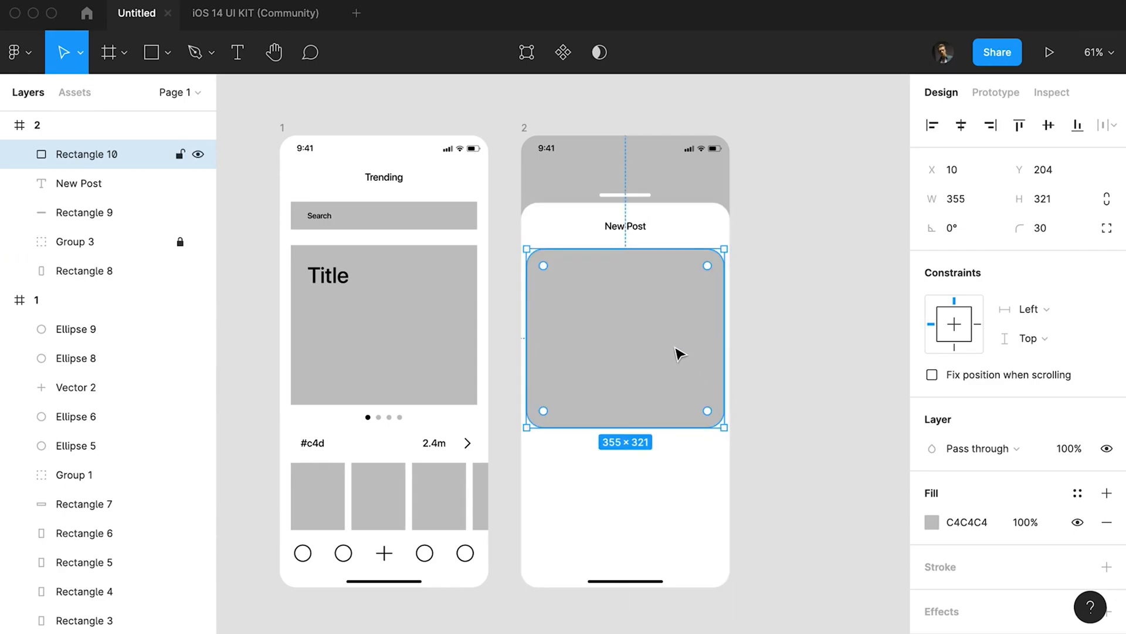
Duplicate the New Post text to below the image placeholder's left edge and change it to Recent.
left_click(804, 276)
left_click_drag(643, 229, 562, 477)
key("Return")
type("Recent")
key("Escape")
Draw a downward chevron beside the Recent label and nudge both down slightly.
key("p")
left_click(577, 468)
key("Escape")
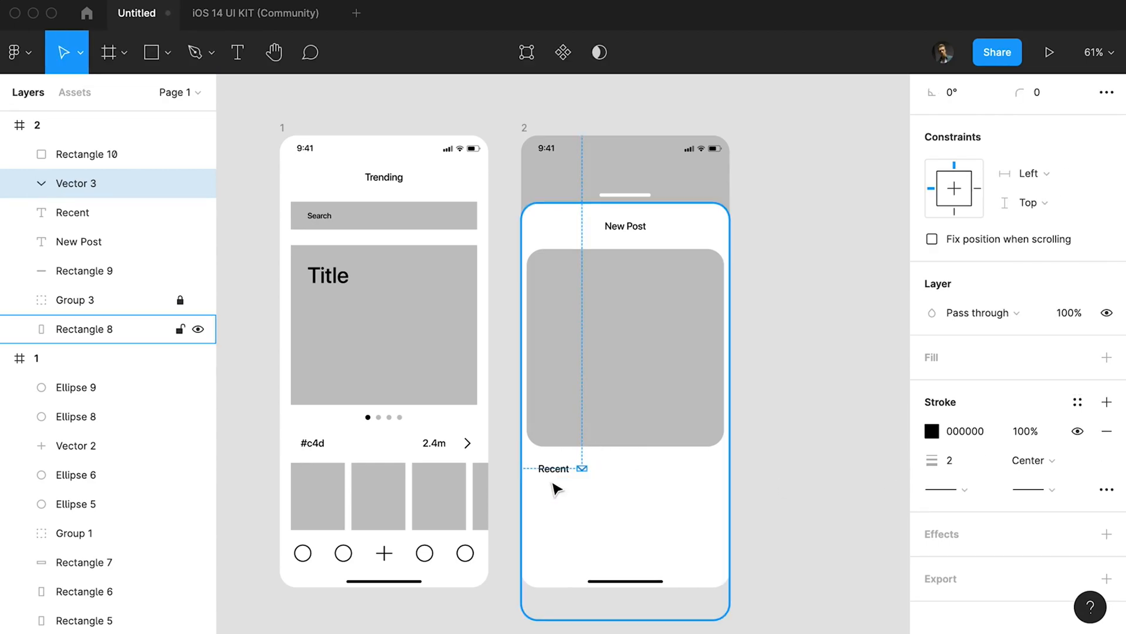
left_click(558, 468, "shift")
key("Down")
key("Down")
Duplicate the large placeholder downward and resize the copy to 111 × 111.
left_click_drag(639, 285, 639, 406)
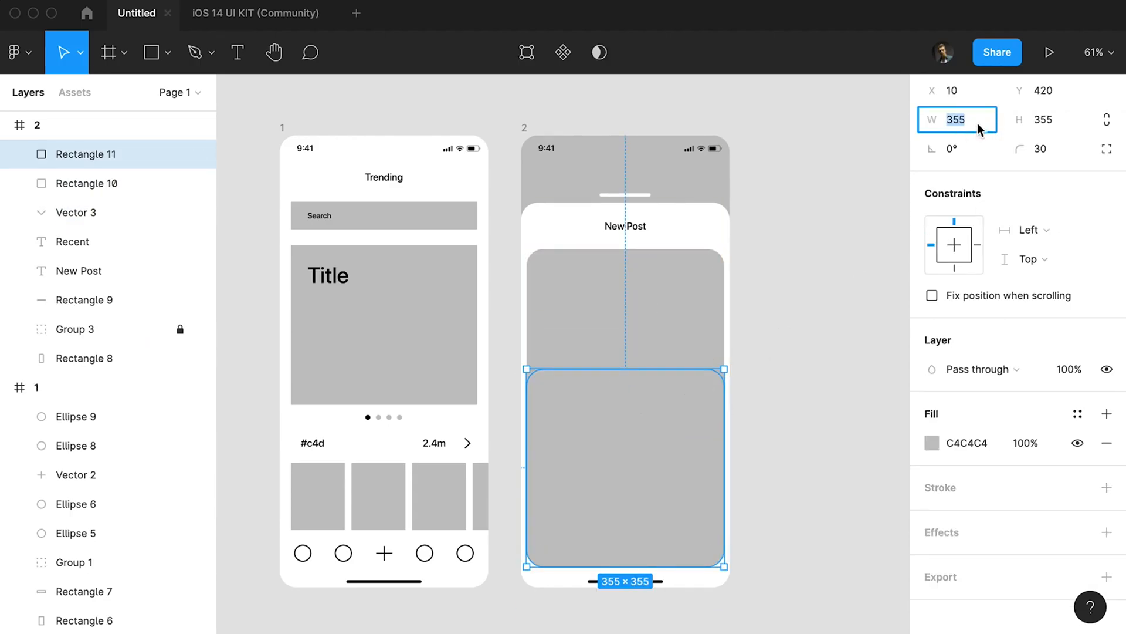
type("335")
key("Return")
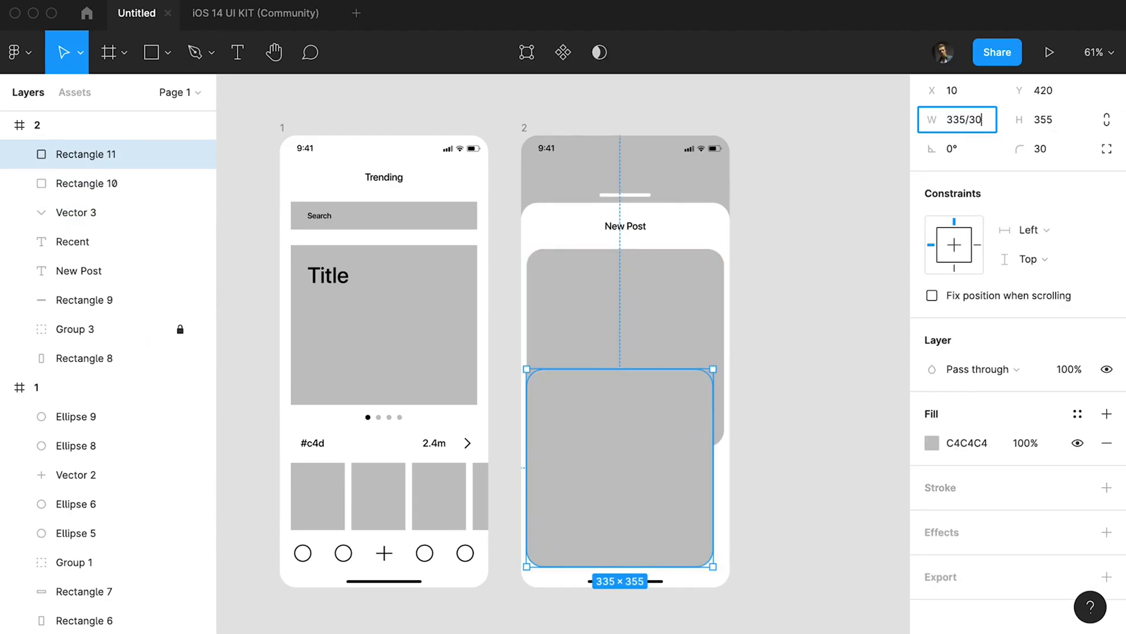
key("BackSpace")
key("Return")
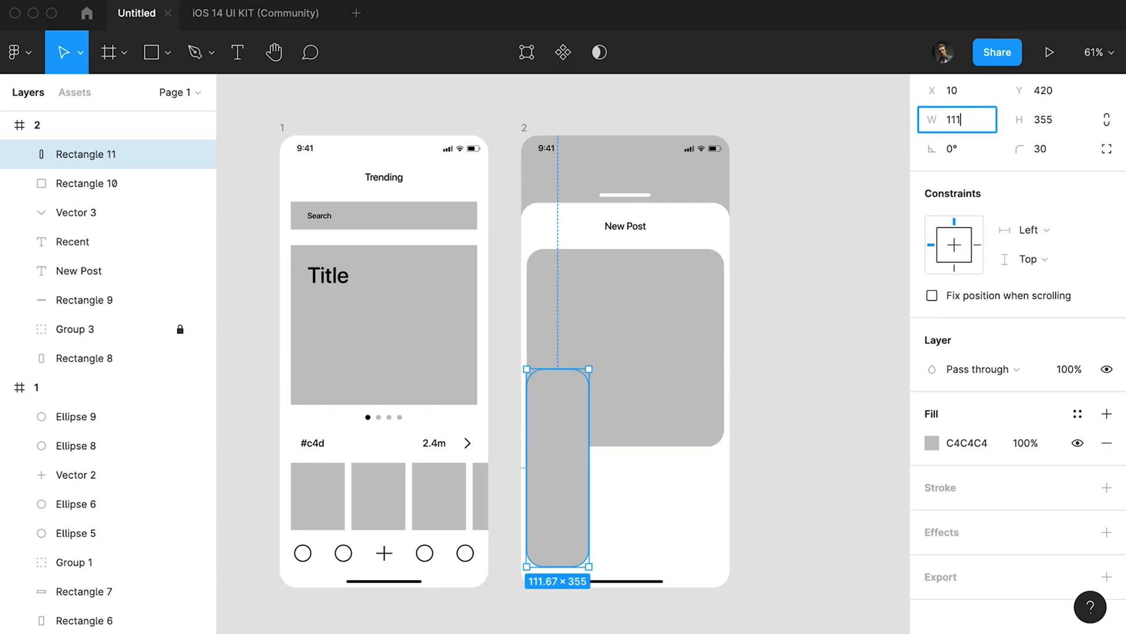
key("Tab")
type("111")
key("Return")
Place the small square under Recent and duplicate it into two rows of three, spaced 10 apart.
left_click_drag(560, 401, 566, 514)
left_click_drag(573, 512, 580, 571)
key("ctrl+d")
left_click(625, 515, "shift")
left_click(562, 515, "shift")
key("Up")
key("alt+super+[")
key("super+z")
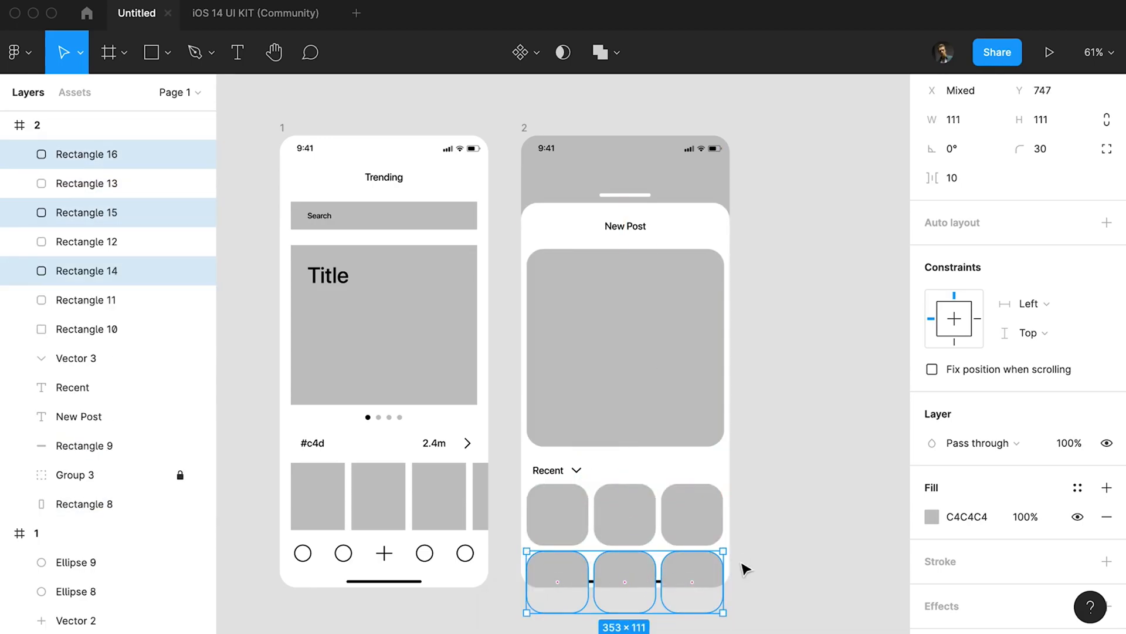
Move the locked status bar and home indicator group above all other layers in frame 2.
left_click(136, 467)
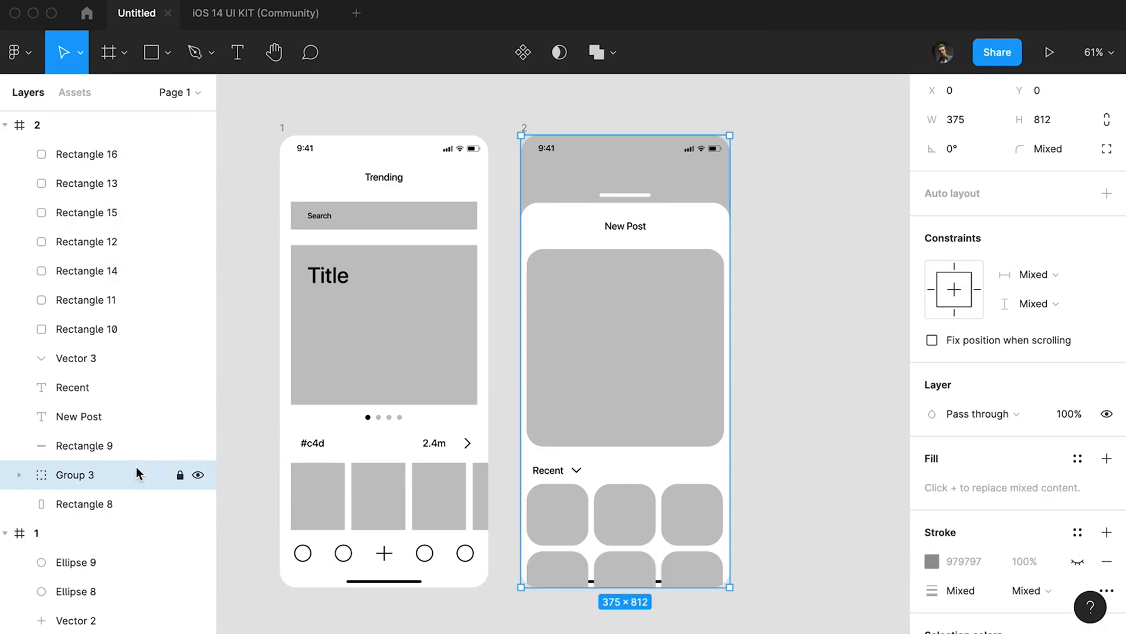
left_click(19, 476)
left_click(111, 504)
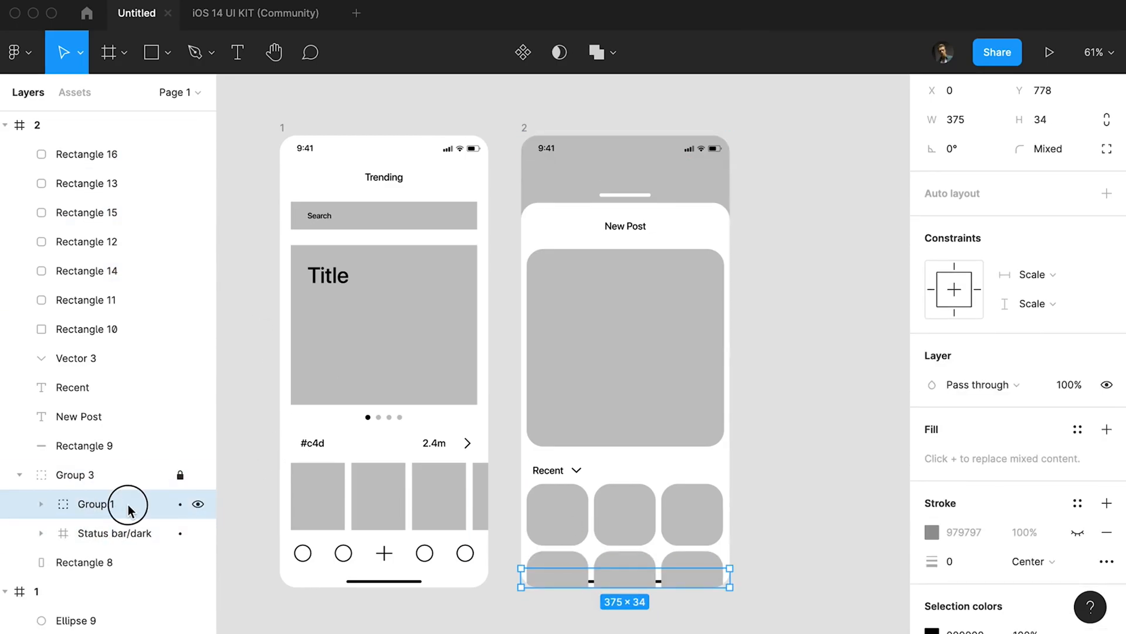
left_click_drag(112, 474, 88, 140)
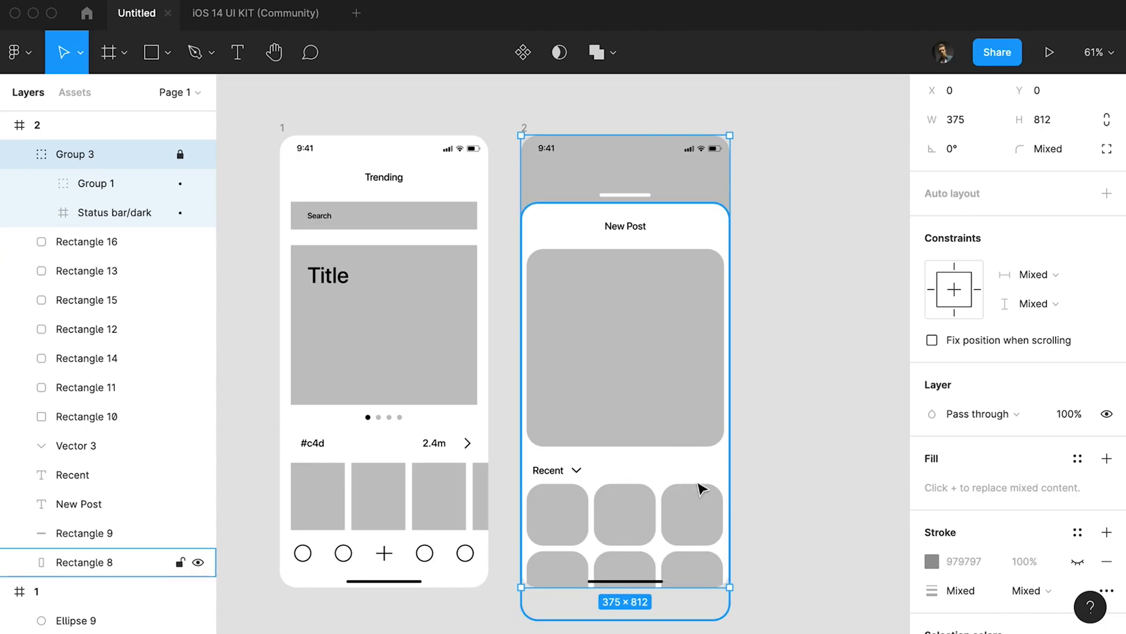
Draw a 350 × 75 button rectangle over frame 2's thumbnails and fill it with black 000000.
left_click(774, 487)
key("r")
left_click_drag(529, 527, 723, 567)
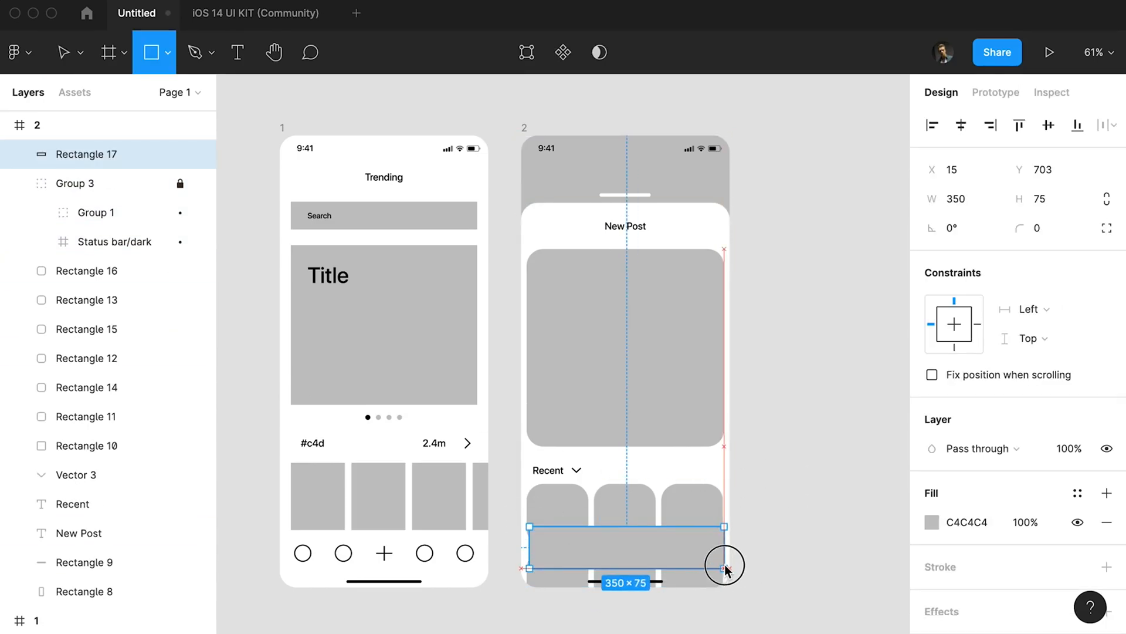
left_click(931, 522)
type("000000")
key("Escape")
Copy the Recent label onto the black button and change the copy's text to Next.
left_click_drag(549, 470, 622, 533)
key("super+x")
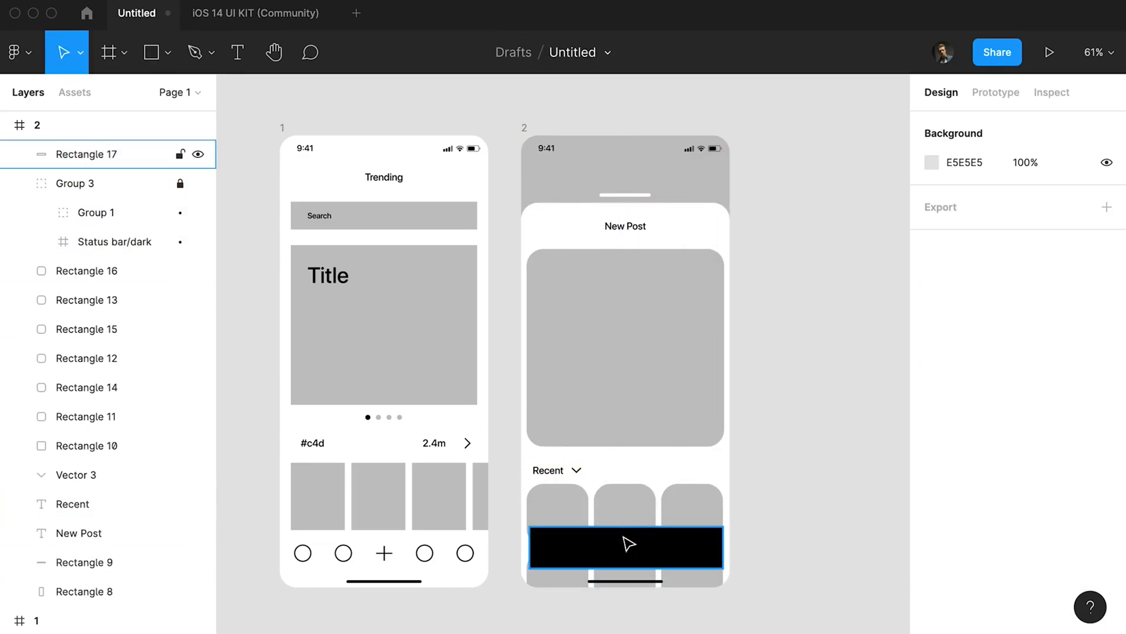
key("super+v")
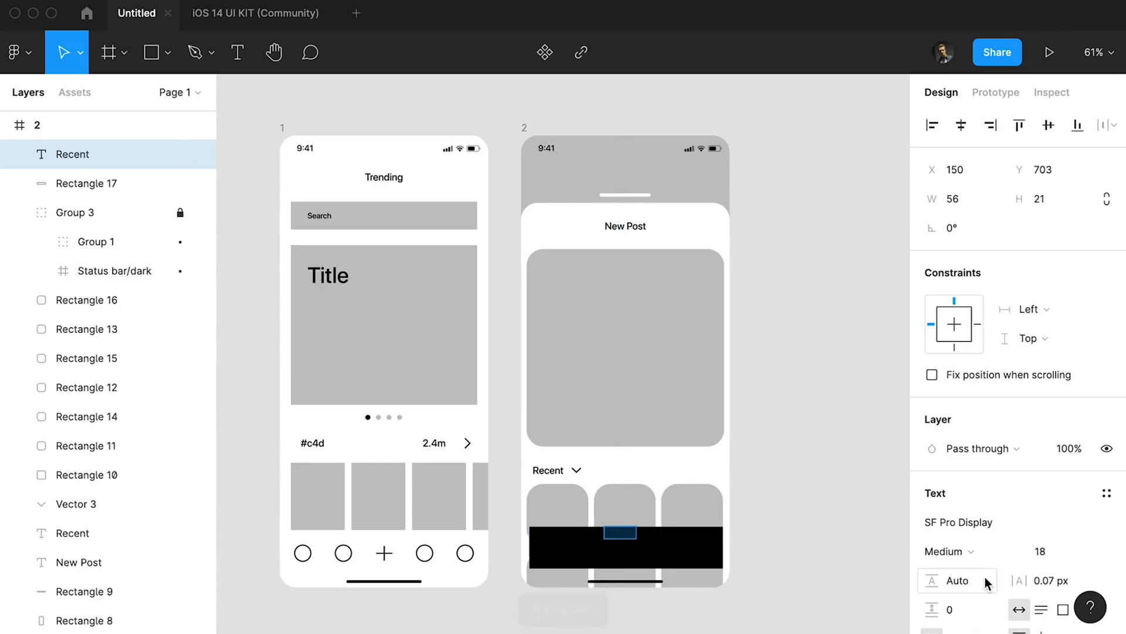
type("Next")
key("Escape")
Colour the Next label white by sampling the panel's white.
key("i")
left_click(667, 463)
key("Escape")
Centre the Next label horizontally and vertically on the black button.
left_click(622, 534)
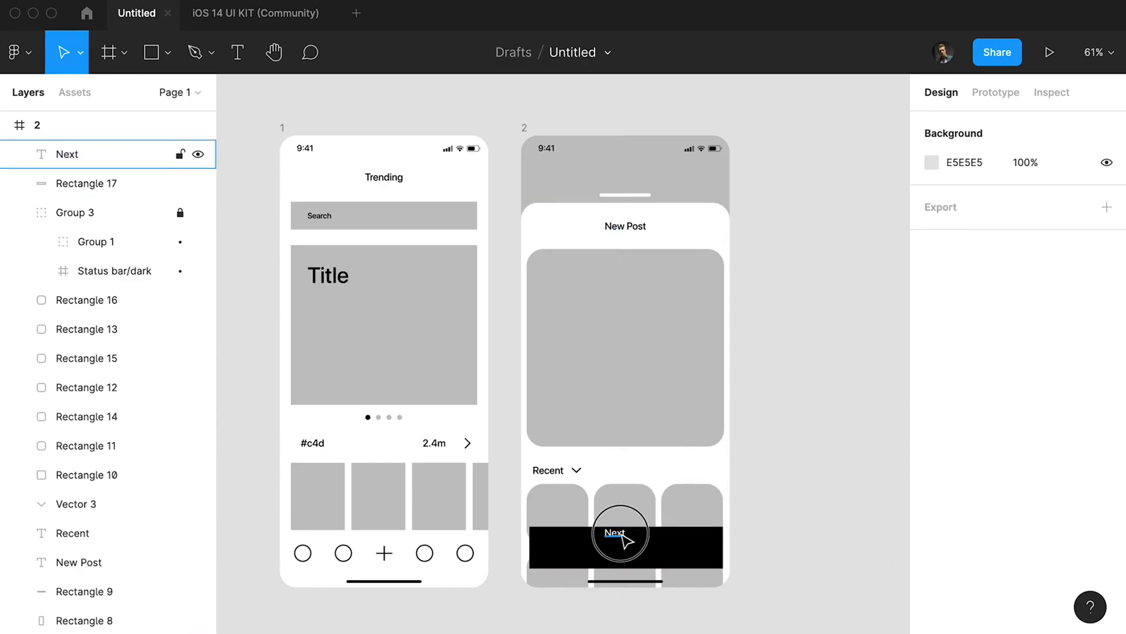
left_click(660, 543, "shift")
left_click(961, 126)
left_click(1048, 126)
left_click(818, 387)
left_click_drag(809, 385, 722, 387)
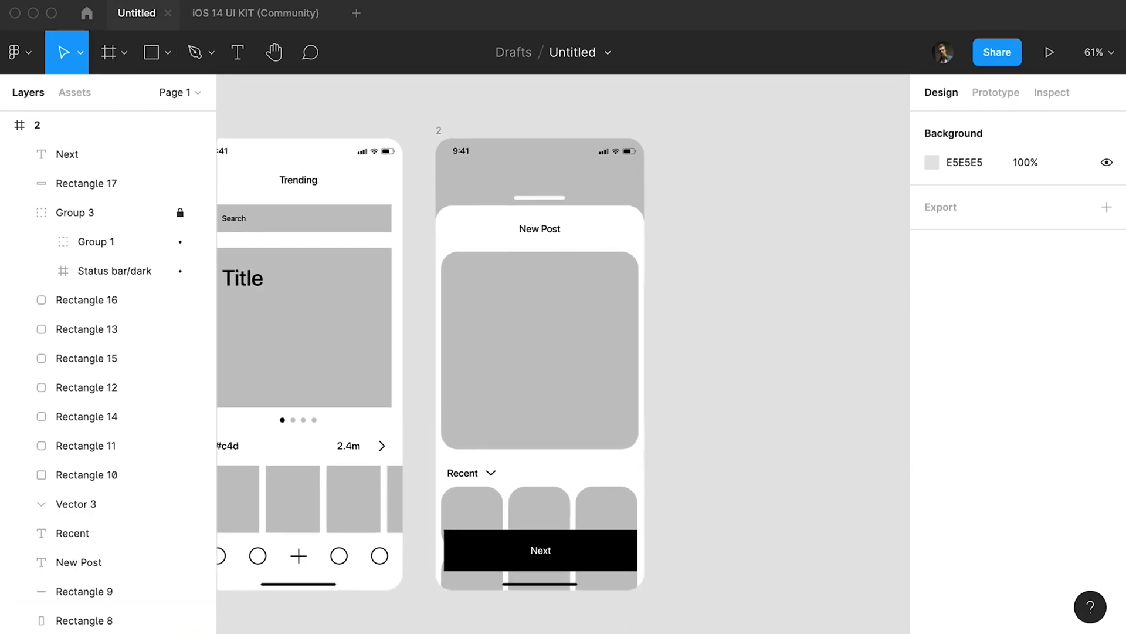
Duplicate frame 2 to its right and delete everything except the status bar and home indicator from the copy.
left_click_drag(439, 130, 673, 130)
left_click_drag(901, 192, 667, 554)
key("Delete")
left_click(673, 131)
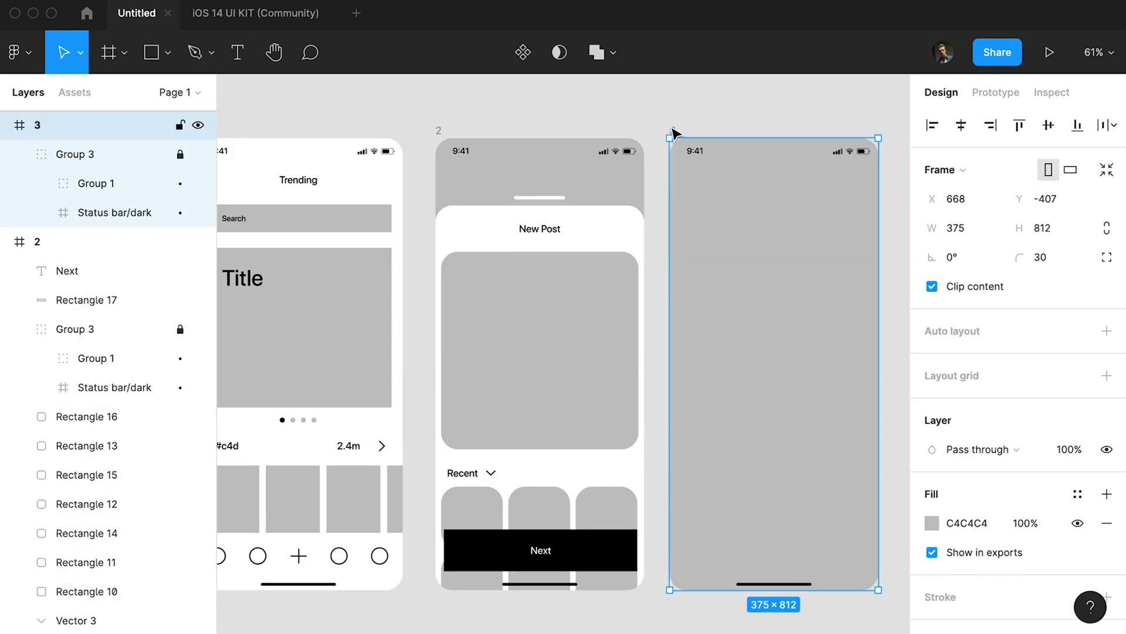
key("i")
left_click(624, 540)
left_click(652, 411)
key("super+z")
Fill frame 3's background with white by sampling frame 1's background.
key("i")
left_click(340, 165)
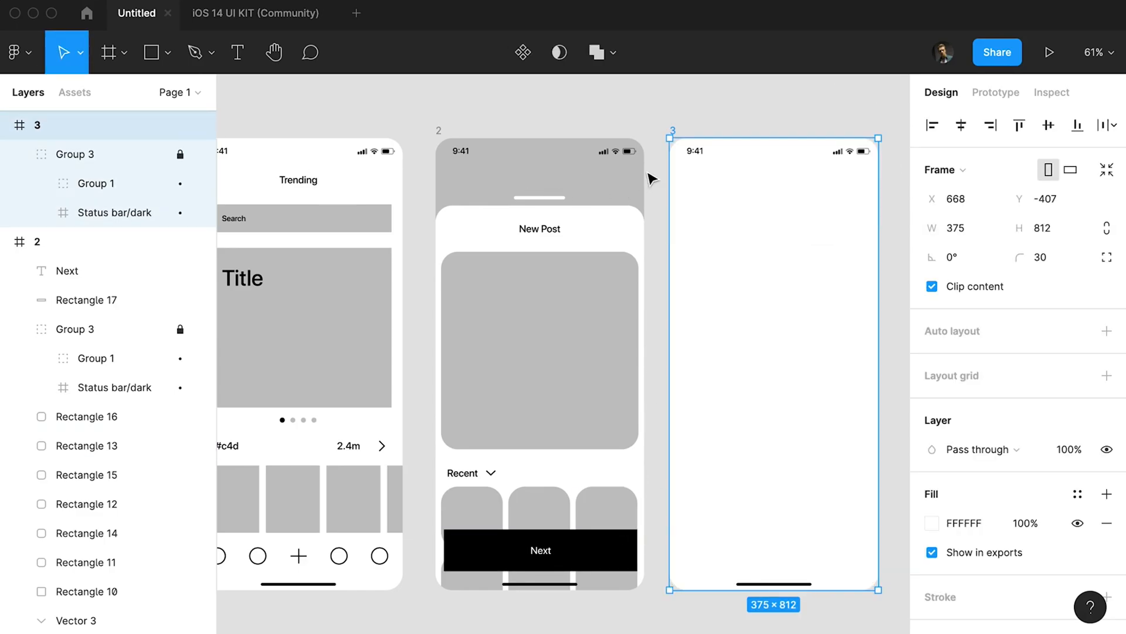
left_click_drag(496, 116, 495, 115)
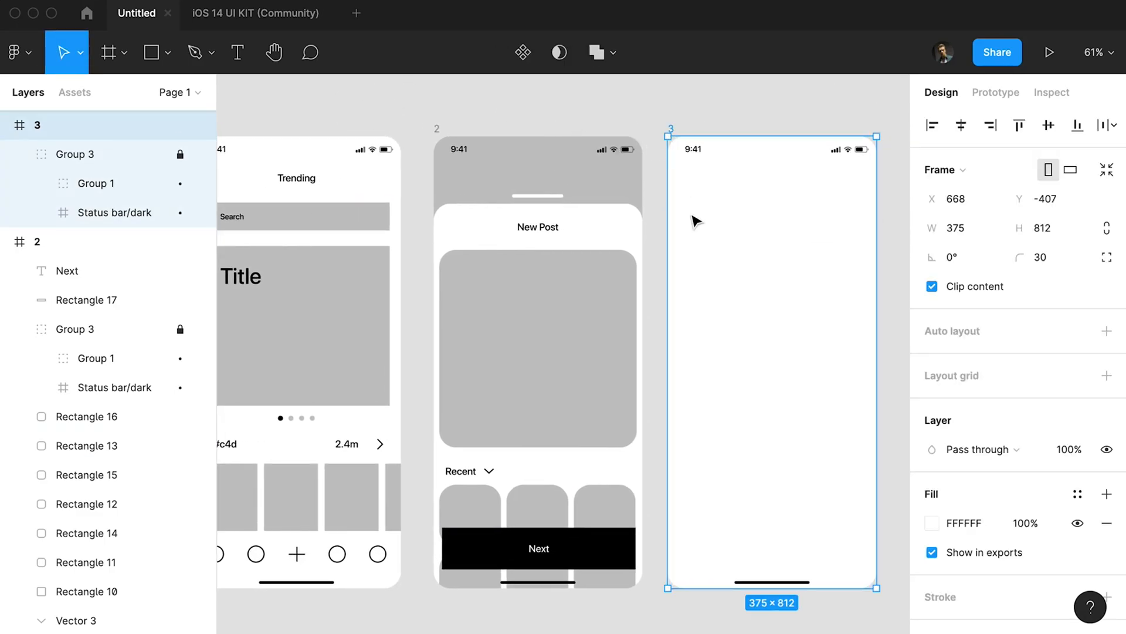
Draw a back chevron in frame 3's header and add a centred "Post" title copied from the Trending title.
key("p")
left_click(688, 178)
key("Escape")
key("Escape")
left_click(691, 194)
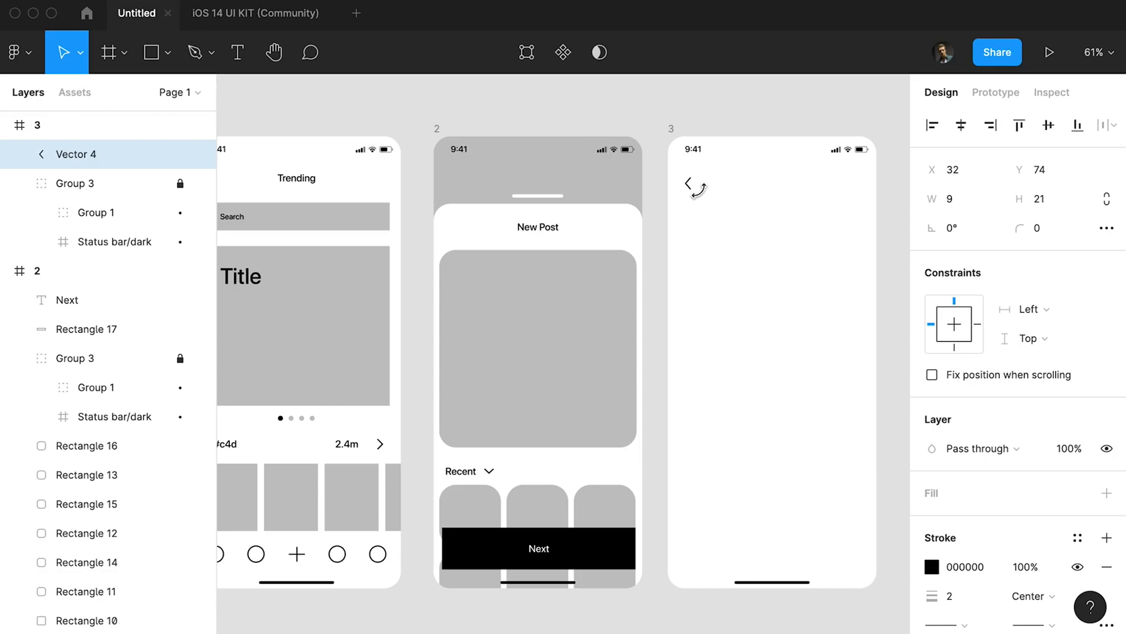
key("Up")
key("Up")
left_click_drag(311, 181, 783, 183, "alt")
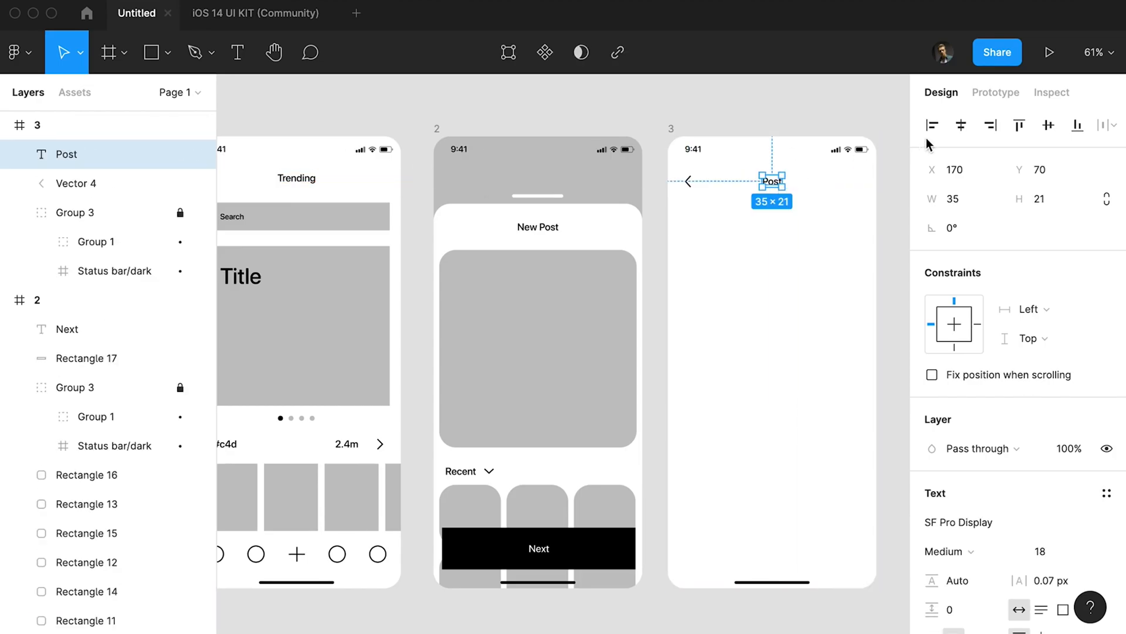
Draw a 103 × 103 square with rounded corners below the Post title and centre it horizontally in frame 3.
key("r")
left_click_drag(746, 208, 804, 265, "shift")
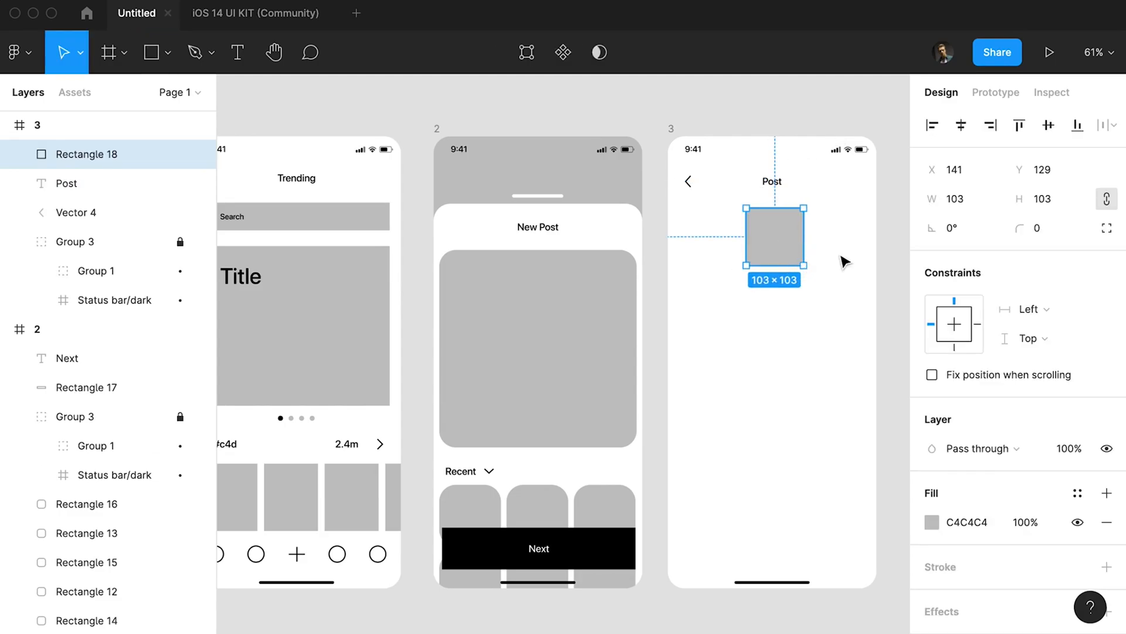
left_click(961, 125)
left_click(737, 301)
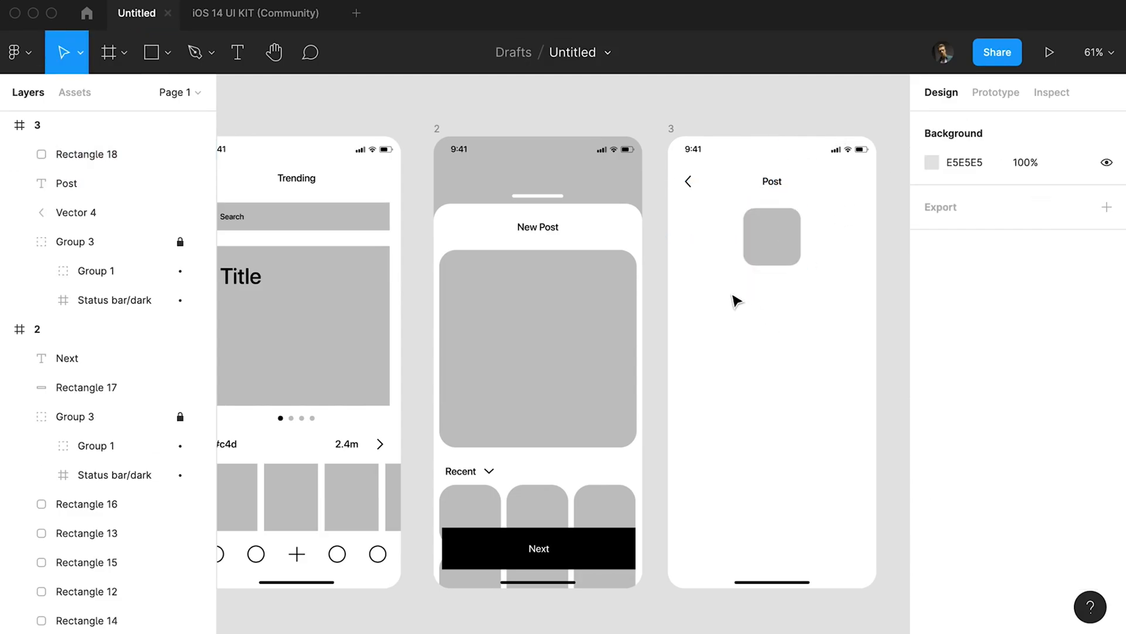
Copy the Post title below the square, change it to "Describe your post", and duplicate that label underneath.
left_click_drag(775, 186, 721, 305, "alt")
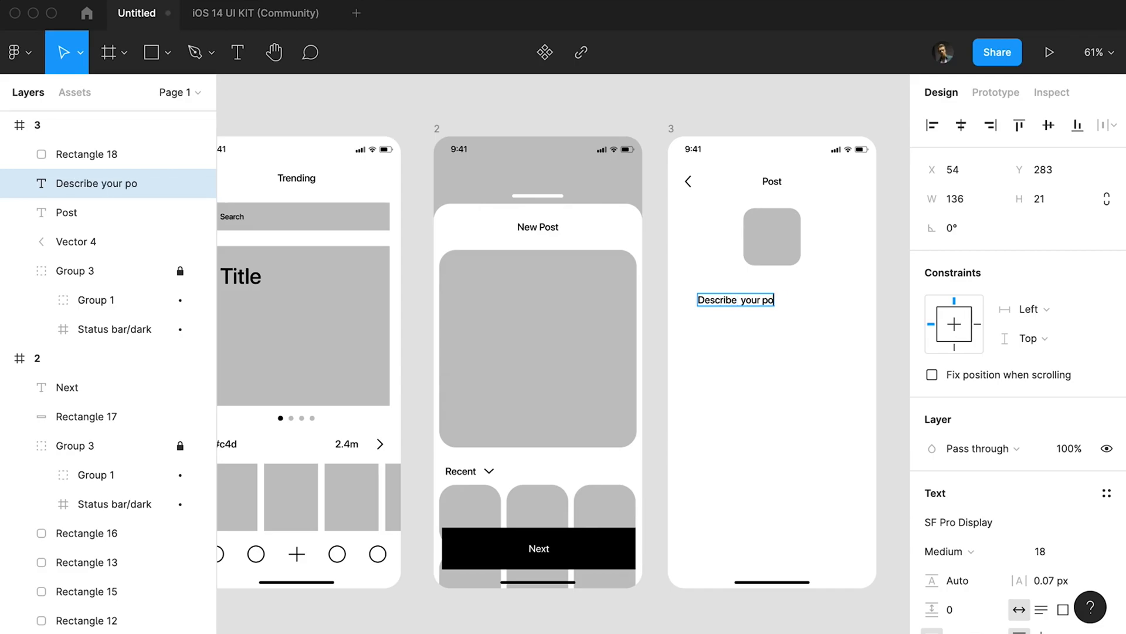
left_click_drag(745, 301, 738, 337)
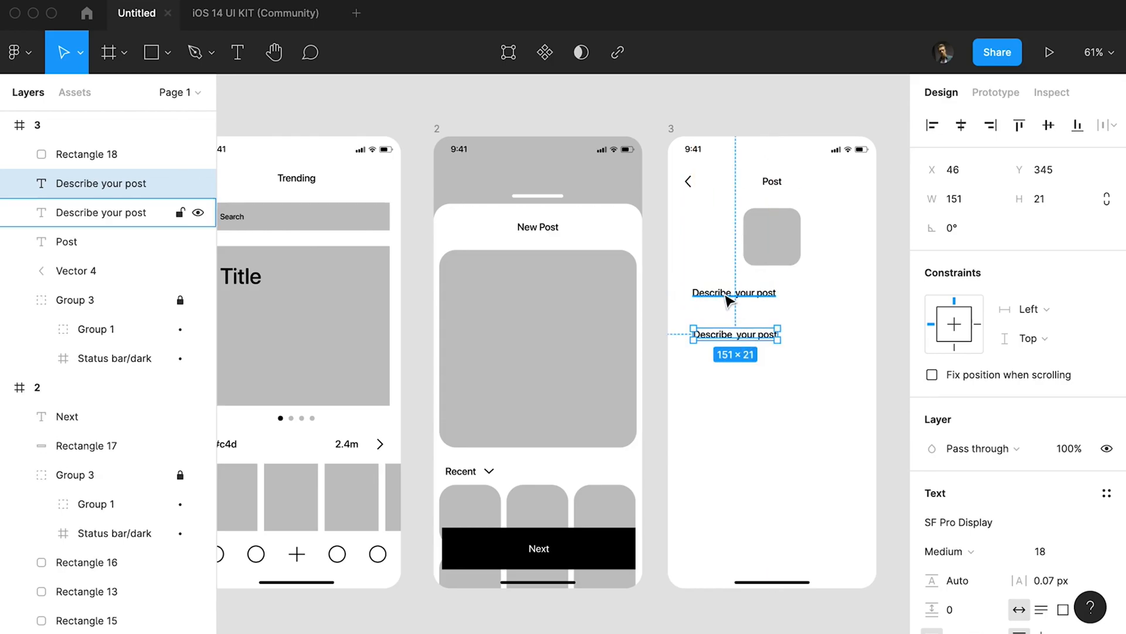
left_click(729, 300, "shift")
Draw a 335 × 54 rectangle behind the first "Describe your post" label and set its corner radius to 20.
key("r")
left_click_drag(678, 280, 866, 309)
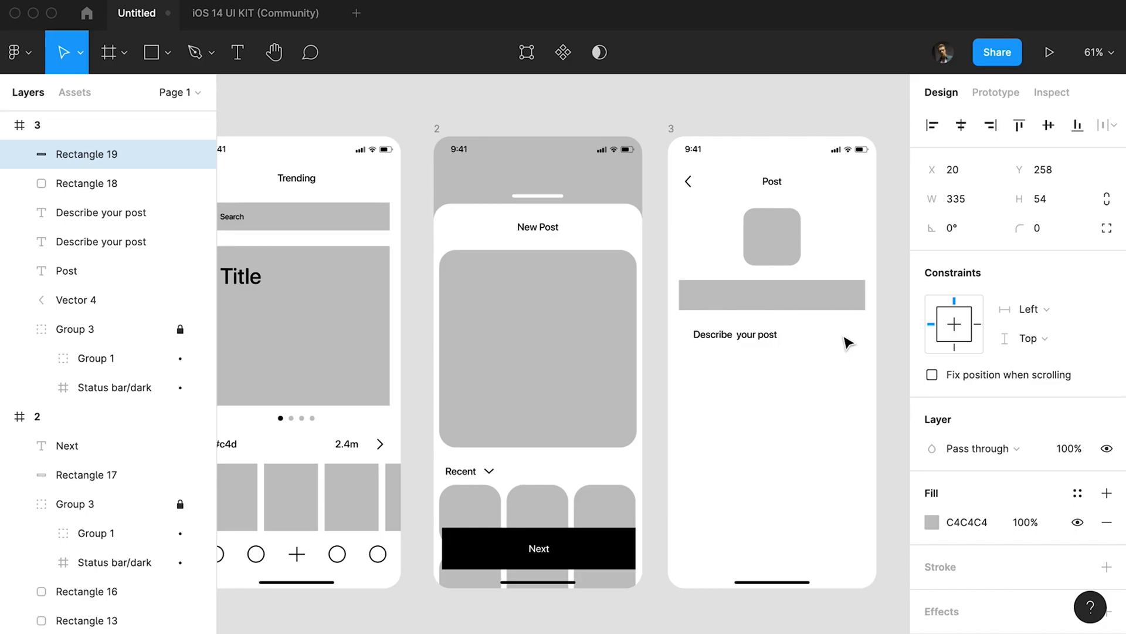
key("alt+super+[")
left_click(1042, 231)
type("20")
key("Return")
key("shift+Up")
Set the corner radius of frame 1's Title card to 30 and of its search bar to 20.
left_click(380, 218)
scroll(703, 224, "left", 2)
left_click(413, 331, "shift")
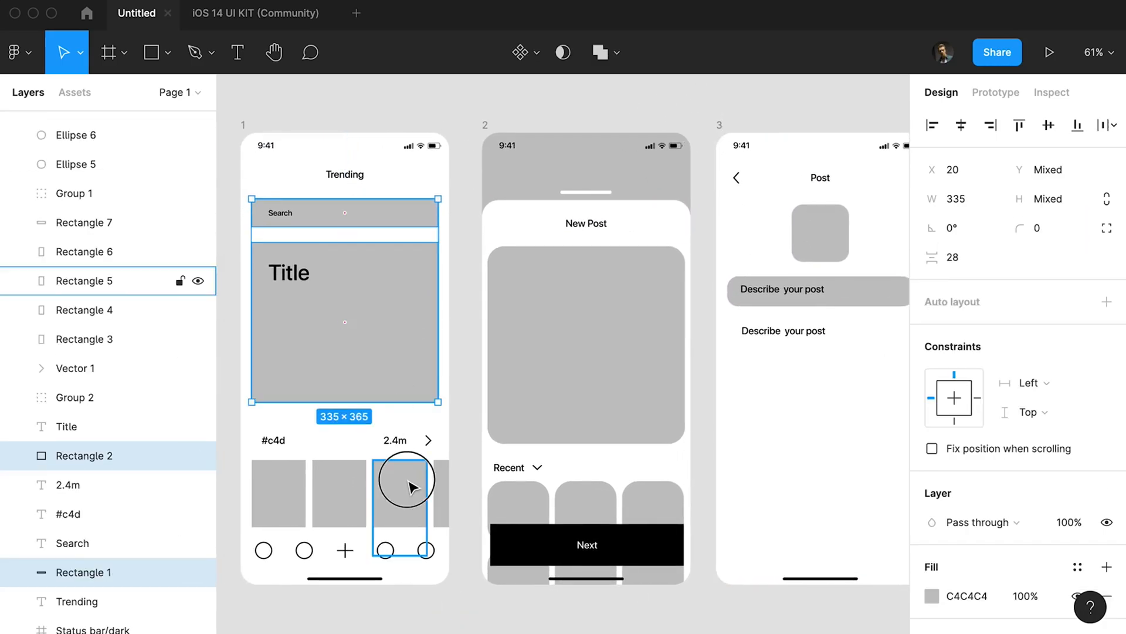
left_click(236, 471)
left_click(364, 363)
left_click(1042, 228)
key("shift+Up")
key("shift+Up")
key("shift+Up")
left_click(346, 220)
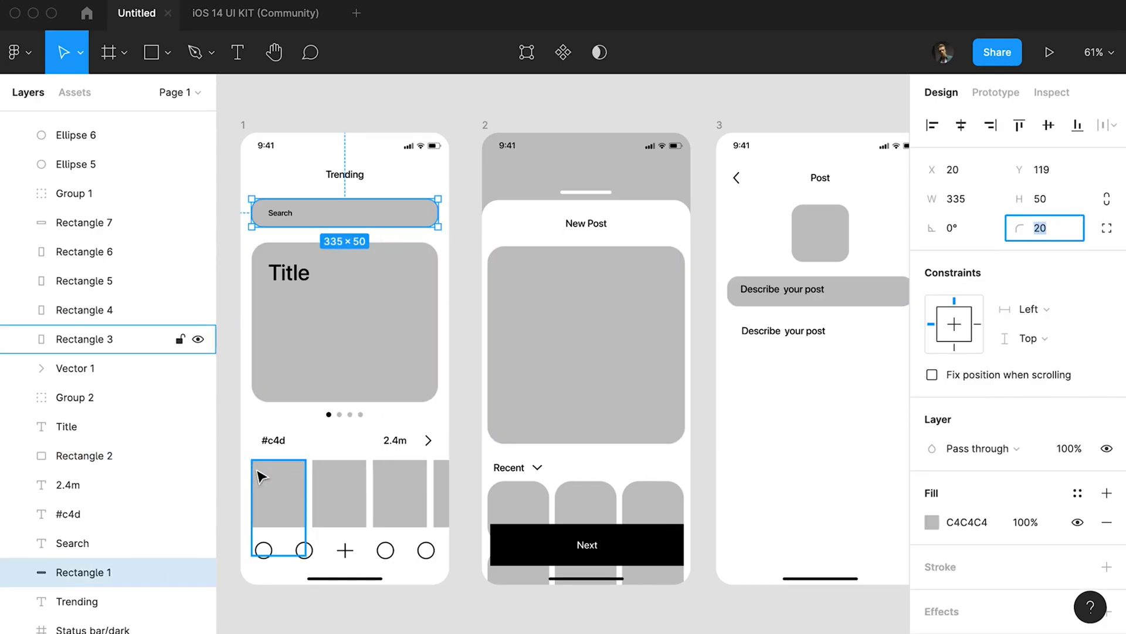
Set the corner radius of the thumbnail row in frame 1 to 20.
left_click_drag(232, 471, 444, 491)
left_click(1056, 235)
type("20")
key("Return")
Round the corners of frame 2's black Next button with a radius of 20.
left_click(854, 410)
left_click_drag(849, 415, 706, 376)
left_click(630, 530)
type("20")
key("Return")
Stretch frame 3's description box downward to 335 × 141 and move its label slightly down.
left_click(757, 375)
left_click(733, 287)
left_click_drag(747, 294, 734, 339)
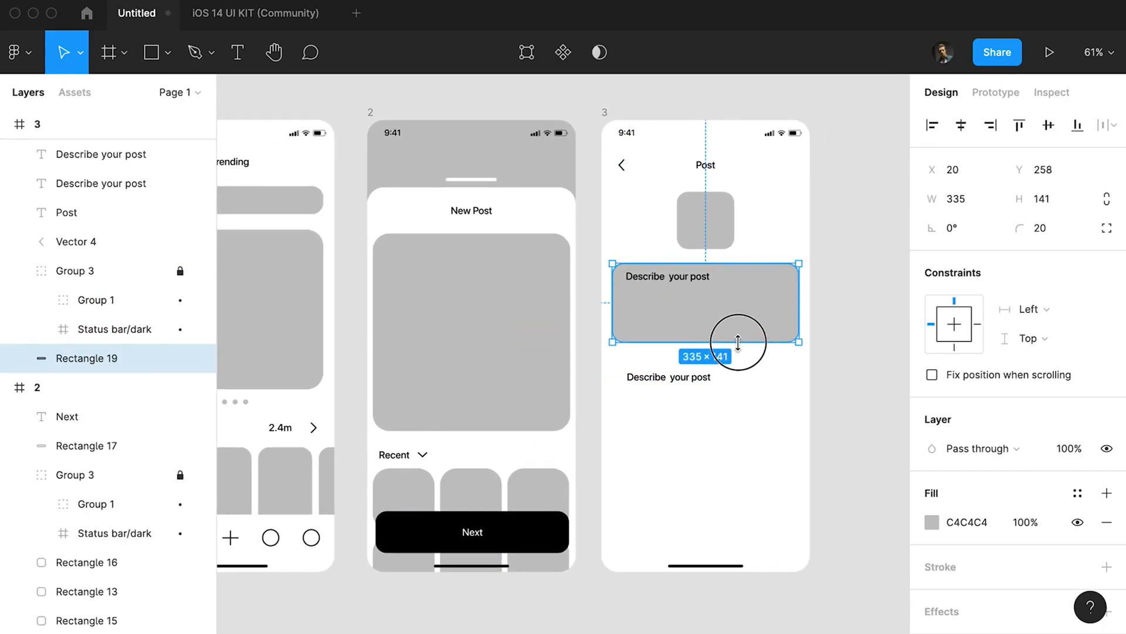
left_click(687, 281)
Duplicate the description box below itself so that the copy sits behind the second label.
left_click(728, 311)
key("alt")
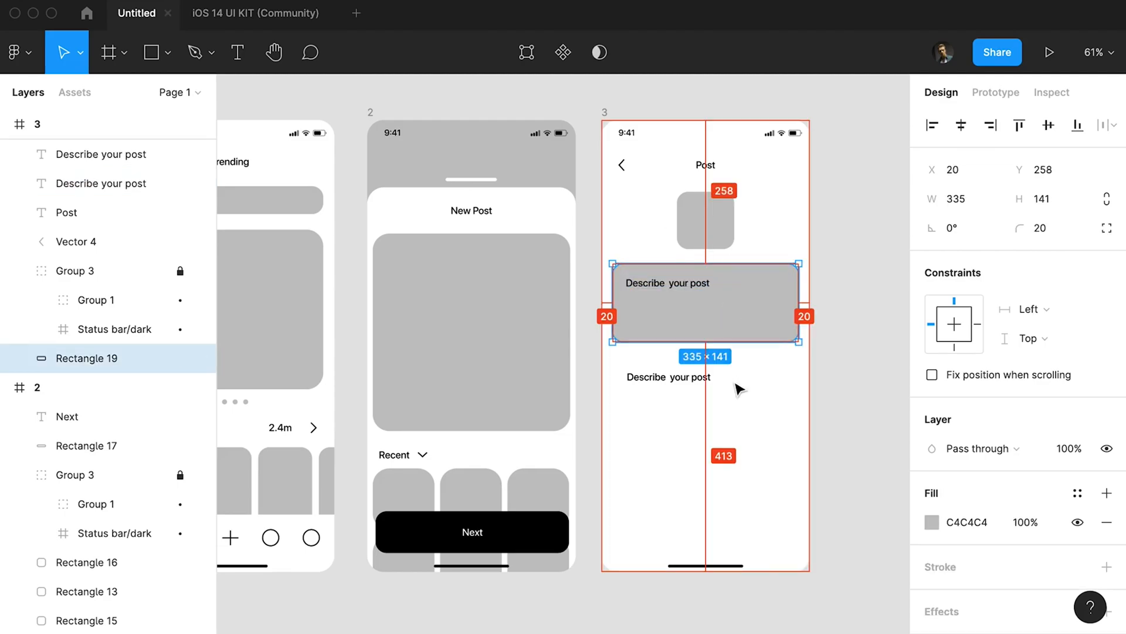
left_click_drag(737, 311, 711, 397)
Change the second box's label to "Allow comments", add a "Save to device" copy beneath it, and adjust their spacing.
double_click(677, 376)
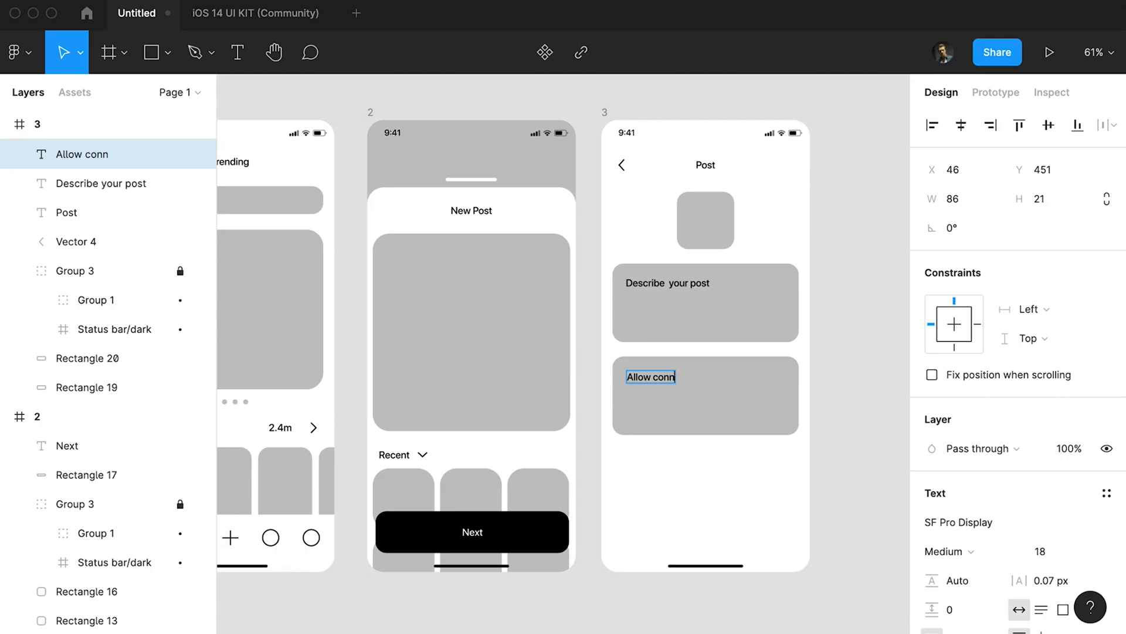
left_click_drag(684, 382, 680, 415)
double_click(680, 414)
type("Save to device")
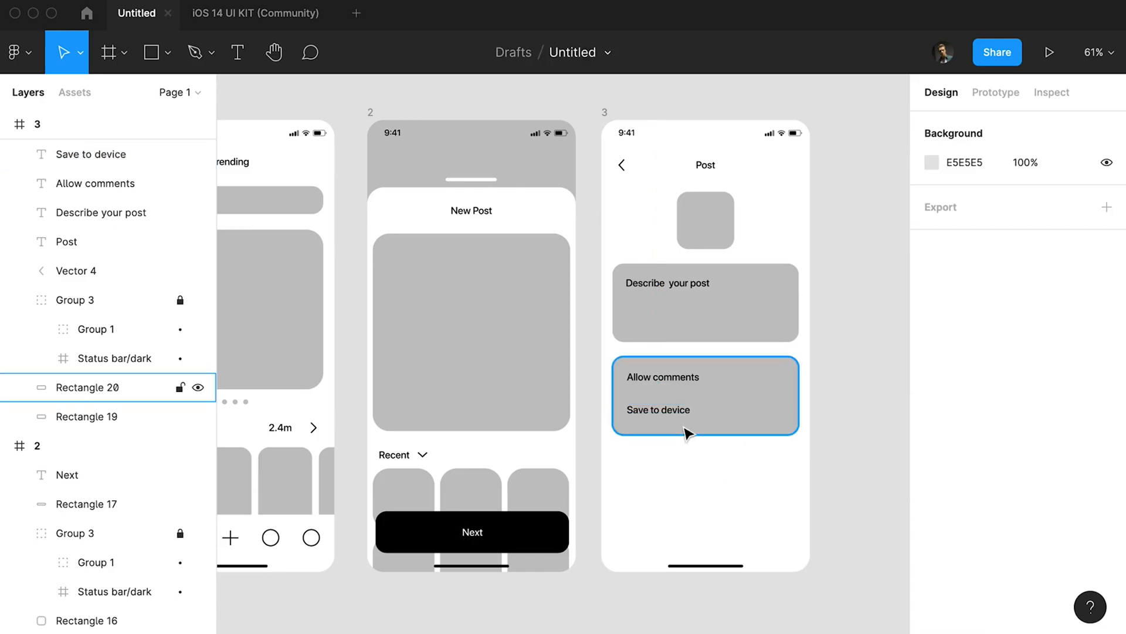
left_click(671, 381)
key("alt")
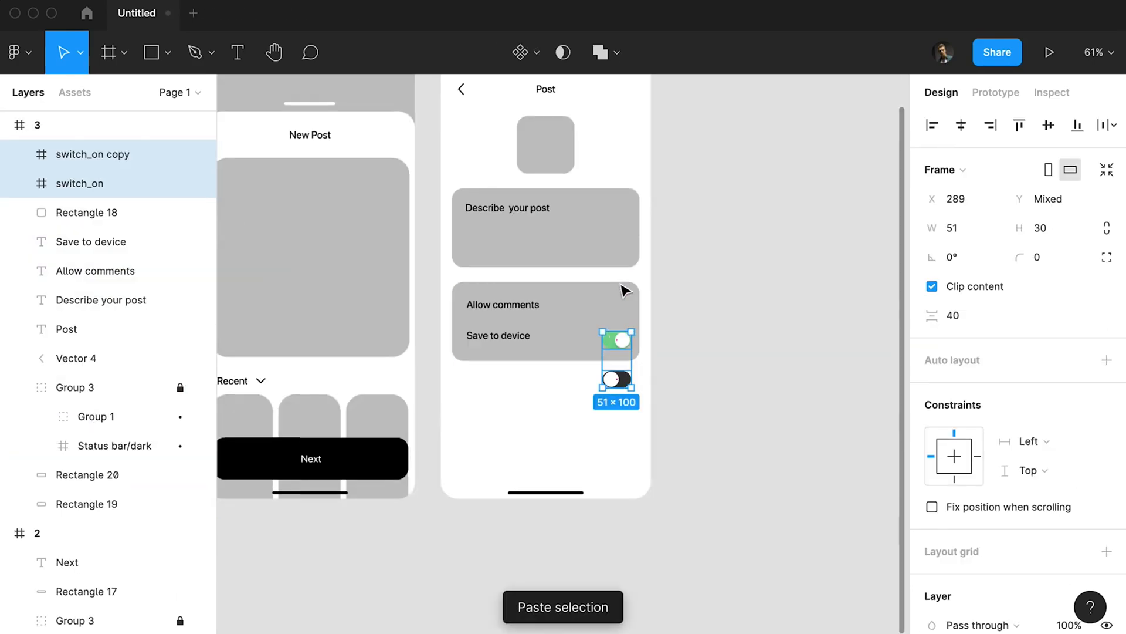
Place a green on switch beside "Allow comments" and a dark off switch beside "Save to device".
left_click_drag(621, 347, 620, 303)
scroll(622, 305, "up", 5)
left_click(635, 361)
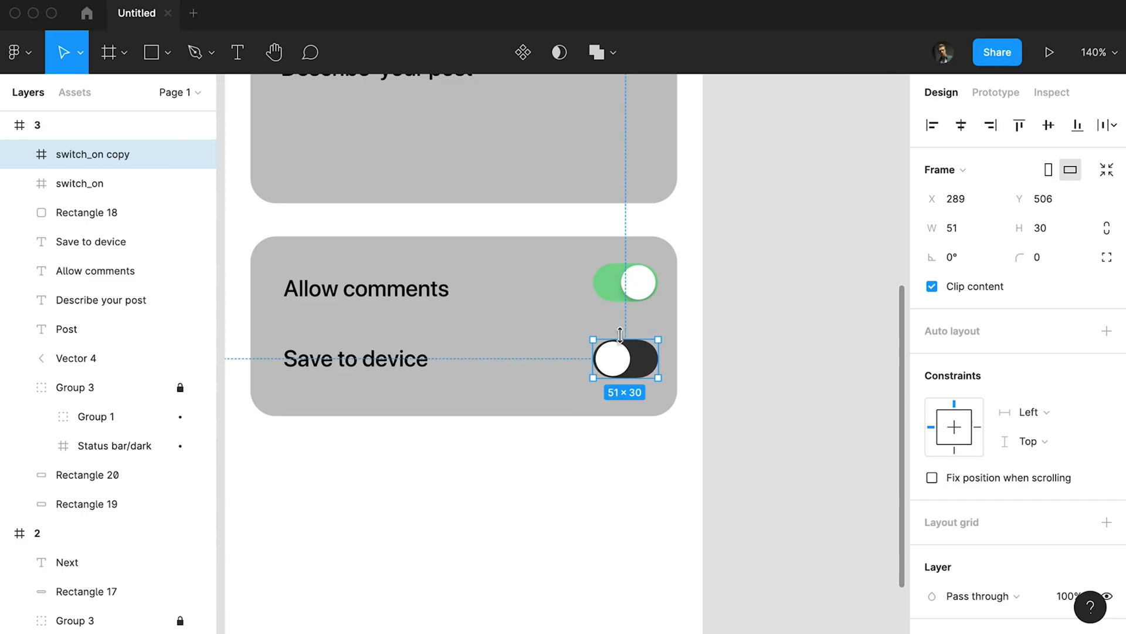
scroll(620, 335, "down", 5)
left_click(704, 396)
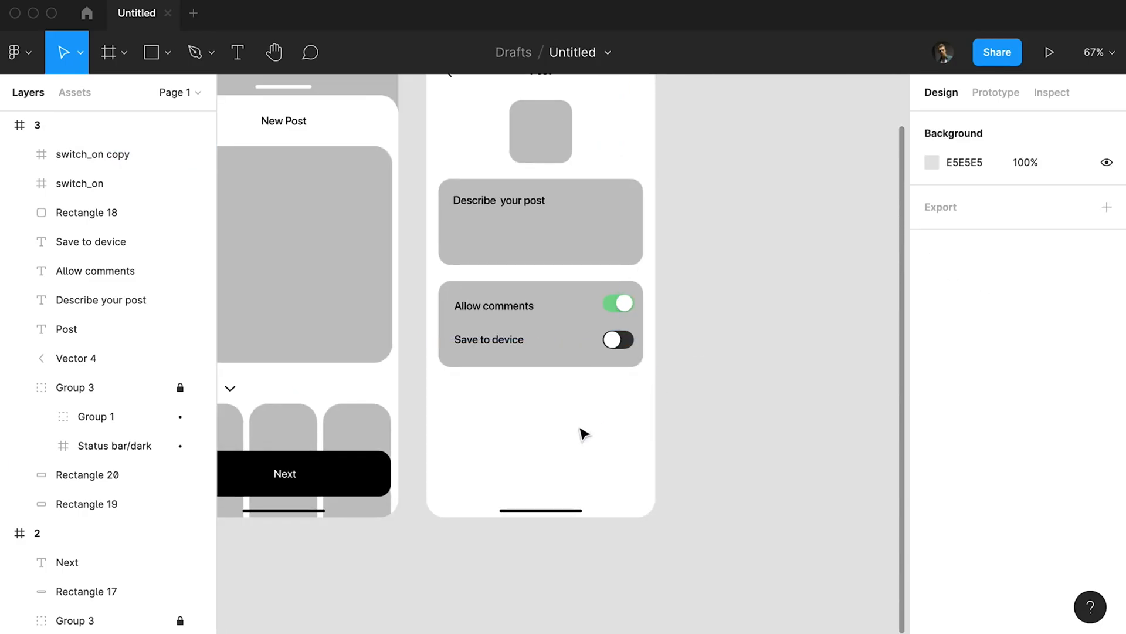
Copy the black Next button with its label from frame 2 into frame 3.
scroll(581, 434, "left", 2)
left_click(382, 504)
left_click(379, 497, "shift")
key("super+c")
scroll(381, 496, "up", 3)
left_click(519, 179)
scroll(625, 338, "down", 4)
key("super+v")
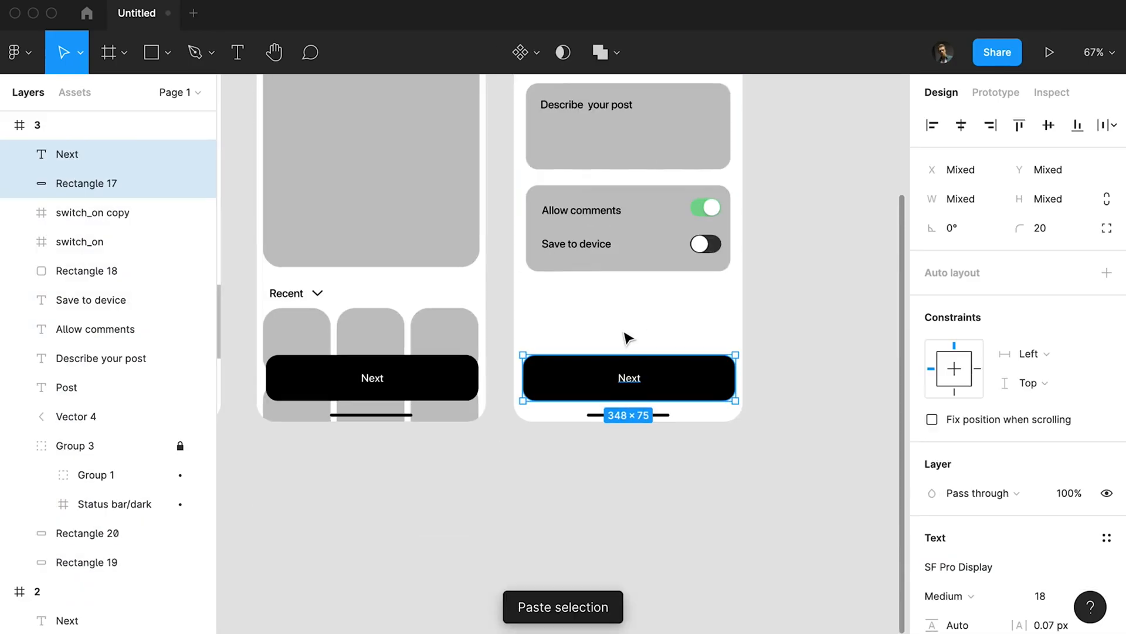
Change the label of frame 3's black button to "Post".
left_click(628, 339)
double_click(631, 379)
type("Post")
key("Escape")
scroll(647, 372, "down", 5)
left_click(734, 330)
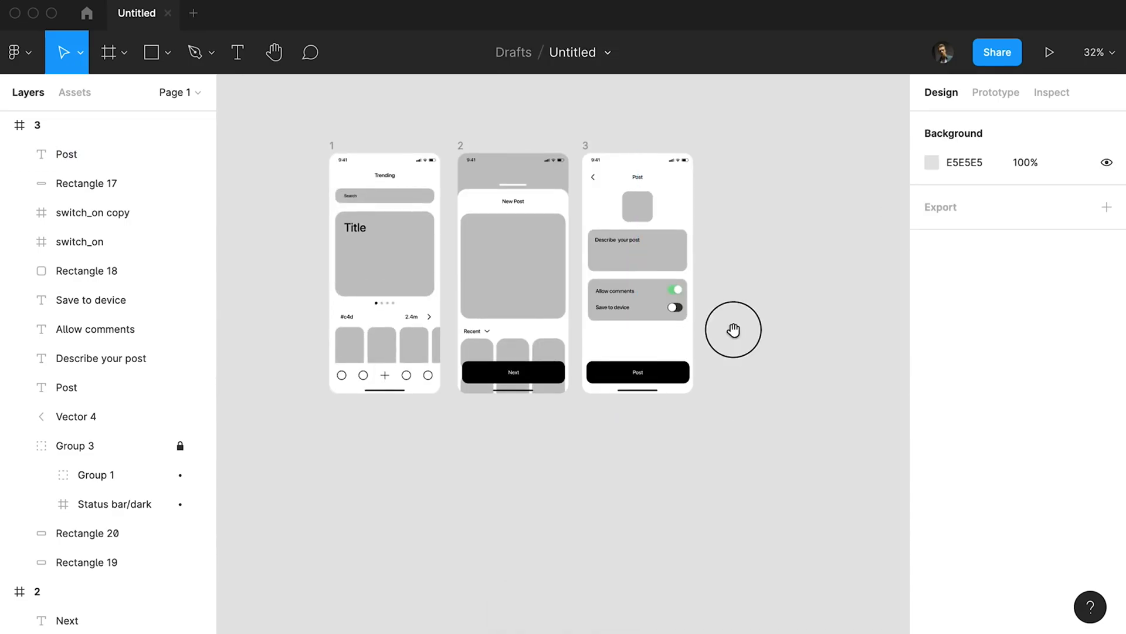
Duplicate frame 1 to the right of frame 3 and group the copy's content from the search bar to the thumbnails.
scroll(645, 201, "up", 2)
left_click_drag(318, 168, 708, 182)
scroll(840, 305, "up", 1)
left_click(843, 369)
left_click_drag(838, 374, 674, 203)
key("super+g")
left_click_drag(745, 248, 747, 272)
scroll(765, 246, "up", 5)
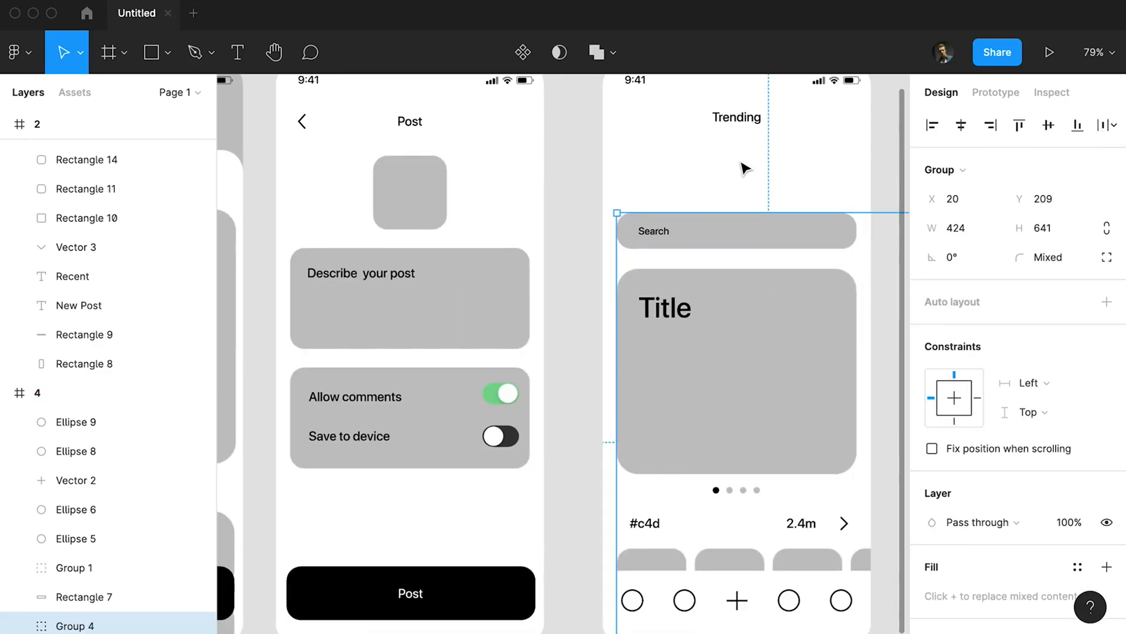
key("super+z")
Group frame 4's Trending title with the content group and move it down to free space below the status bar.
left_click(751, 115, "shift")
left_click_drag(750, 183, 745, 264)
key("super+g")
key("space")
left_click_drag(708, 148, 687, 262)
left_click_drag(705, 353, 705, 377)
Draw a rectangle about 340 × 110 below frame 4's status bar and fit its width to the search bar's margins.
key("r")
left_click_drag(596, 231, 839, 309)
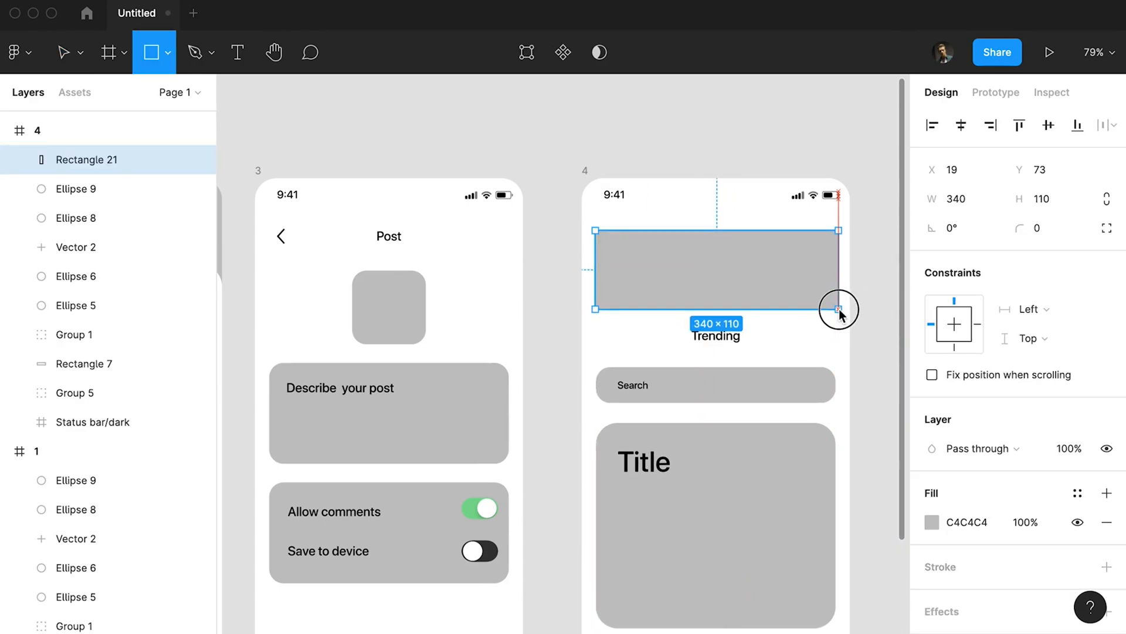
key("alt")
key("Right")
key("shift+super+Left")
key("alt")
key("super+Right")
key("super+Right")
key("super+Right")
key("super+Right")
key("super+Right")
key("alt")
Set the corner radius of frame 4's new banner rectangle to 20.
left_click(1040, 230)
type("20")
key("Return")
Copy the rounded square from frame 3 into the banner at the start of frame 4.
left_click(410, 302)
left_click(585, 172)
key("super+v")
left_click_drag(693, 311, 640, 277)
Lower the banner rectangle's opacity to 30% and shrink the rounded square to fit inside it.
left_click(730, 275)
key("3")
left_click(672, 275)
left_click_drag(699, 234, 655, 264)
Copy the Trending title into frame 4's banner, change it to "Done", and position it beside the rounded square.
left_click_drag(712, 331, 725, 269, "alt")
key("super+z")
double_click(728, 337)
key("super+x")
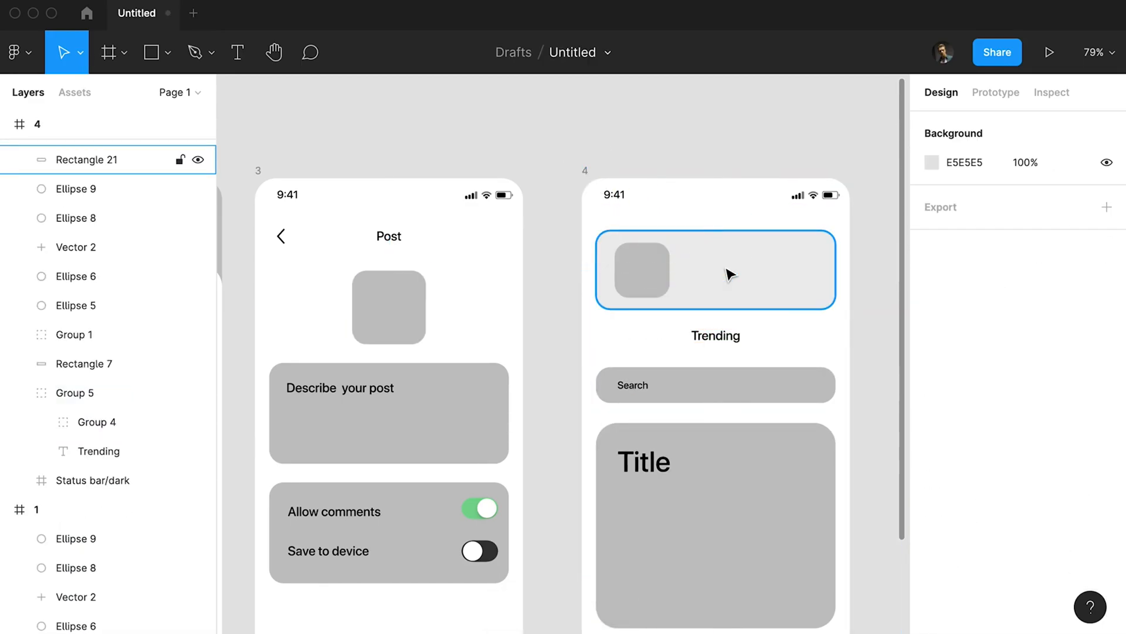
key("super+v")
left_click_drag(714, 410, 712, 276)
double_click(722, 278)
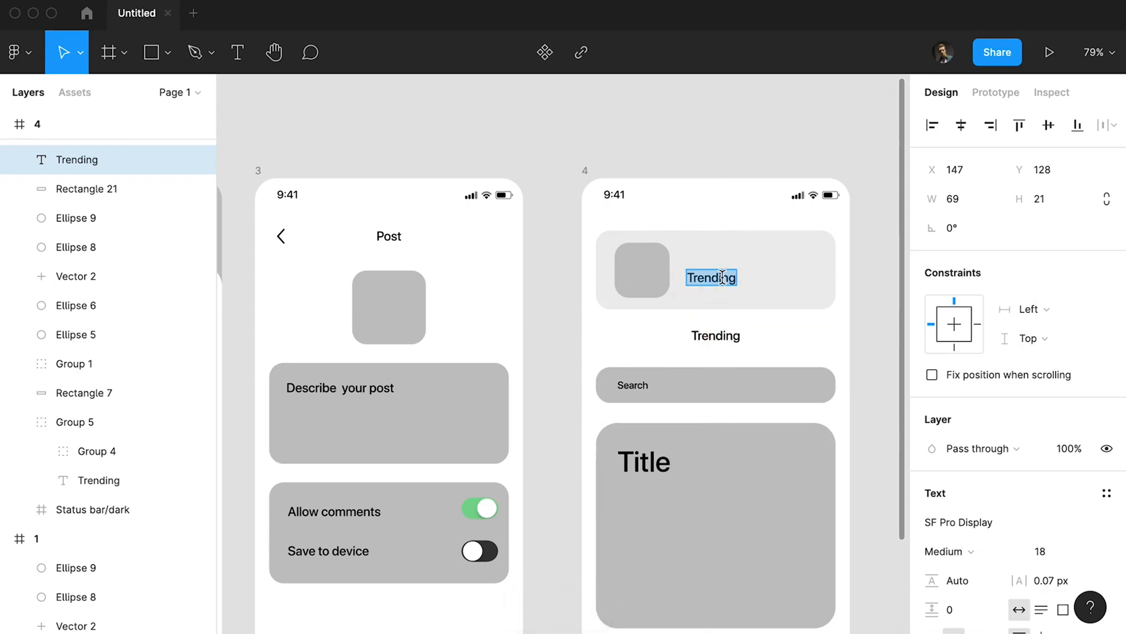
type("Done")
key("Escape")
left_click_drag(711, 277, 704, 270)
Draw a 21 × 13 checkmark with the Pen tool and place it at the far end of the Done banner.
key("p")
left_click(789, 268)
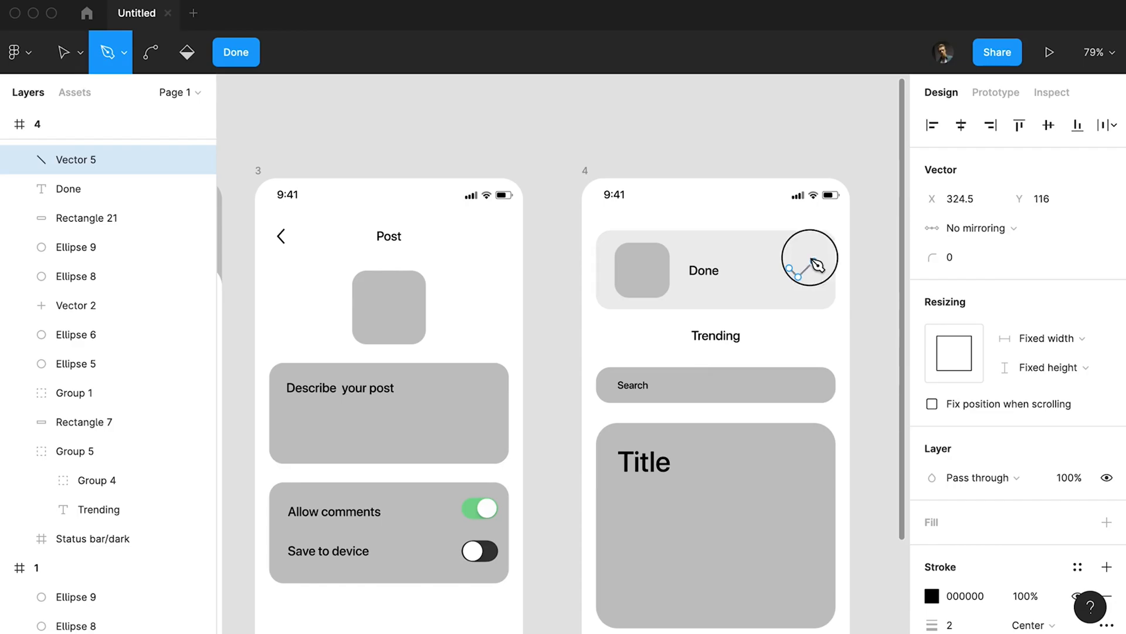
left_click(809, 260)
key("Escape")
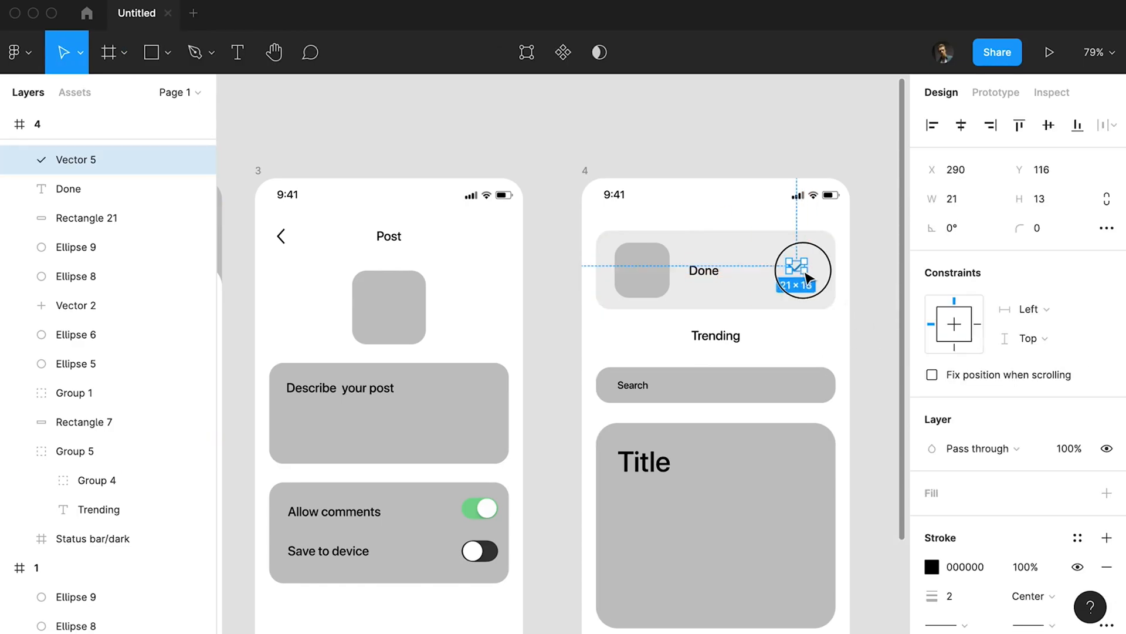
left_click_drag(799, 267, 808, 270)
scroll(759, 273, "down", 5)
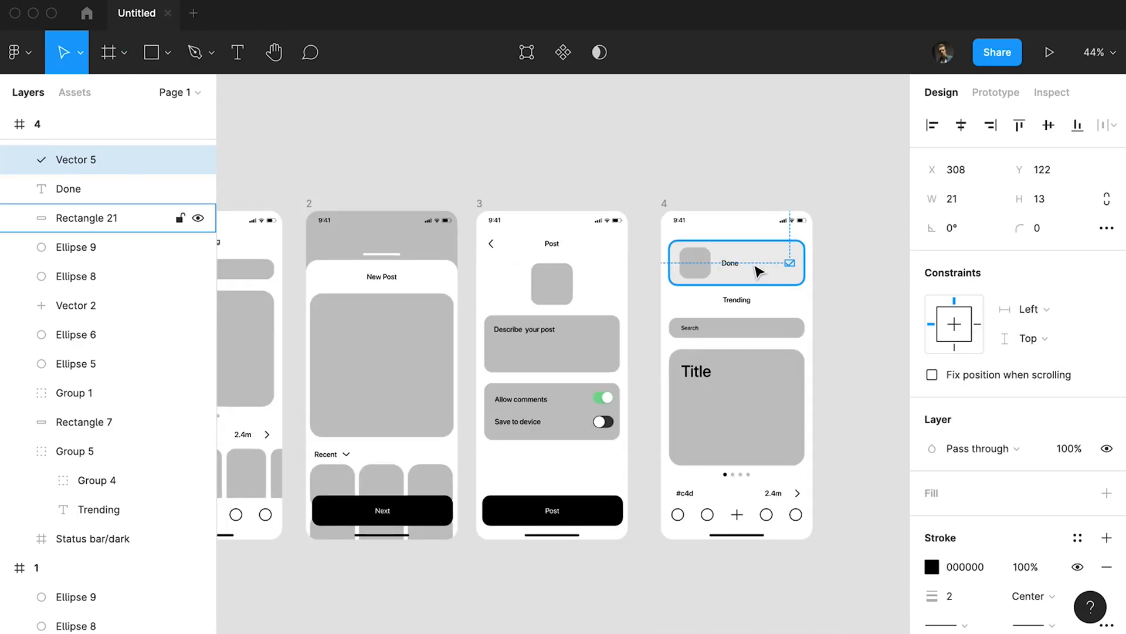
left_click(507, 169)
left_click_drag(505, 168, 593, 127)
scroll(597, 140, "down", 1)
scroll(597, 139, "down", 1)
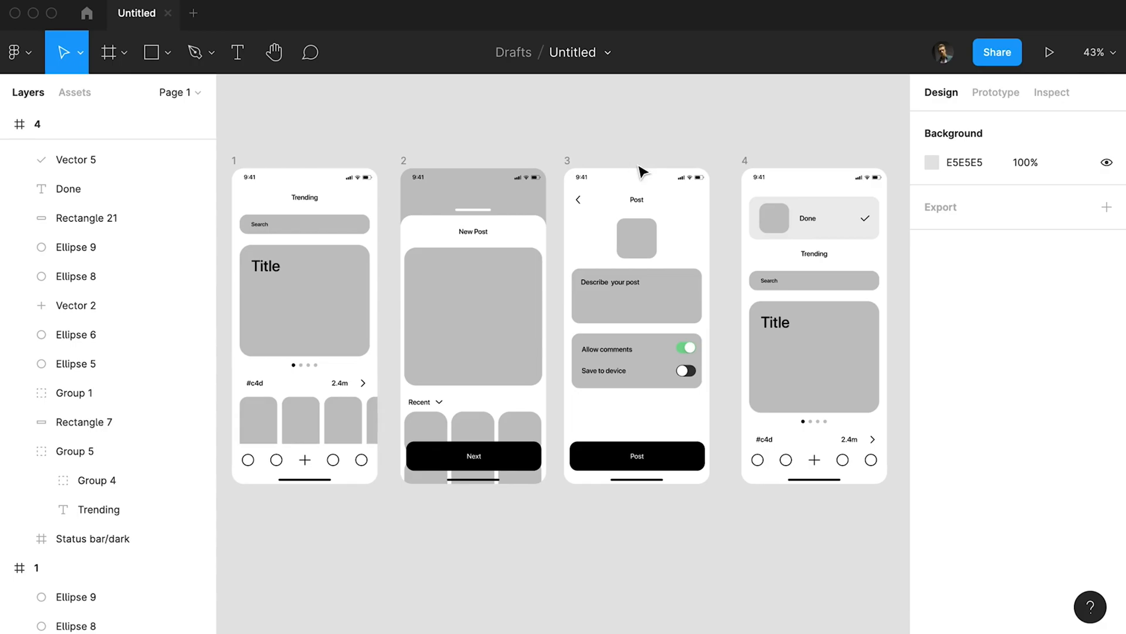
left_click(698, 379)
left_click(729, 499)
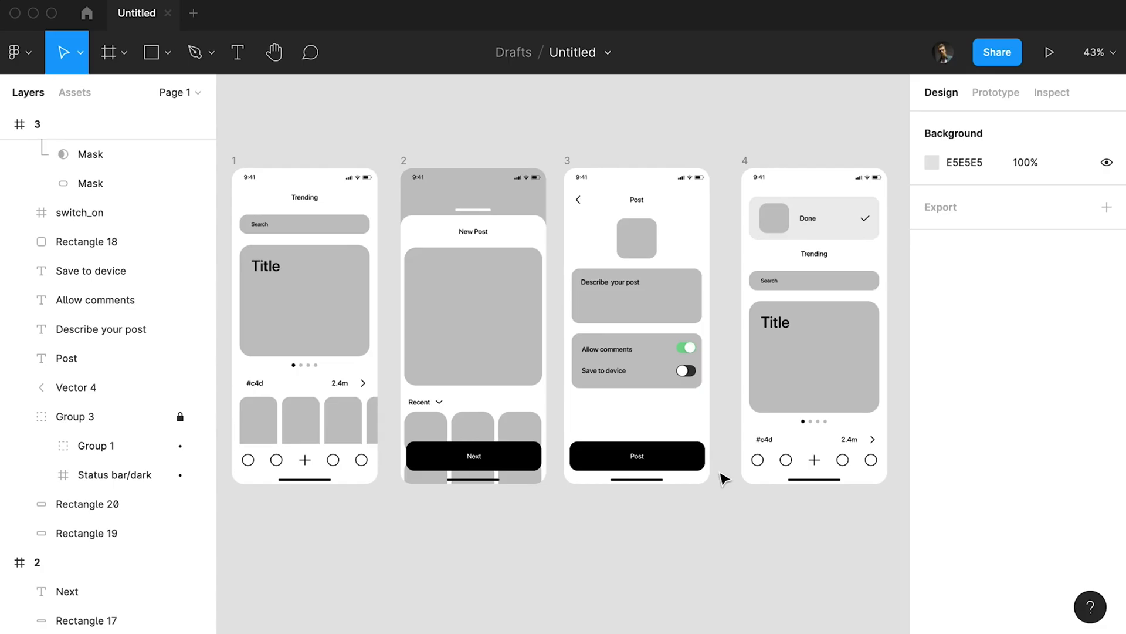
scroll(726, 463, "down", 1)
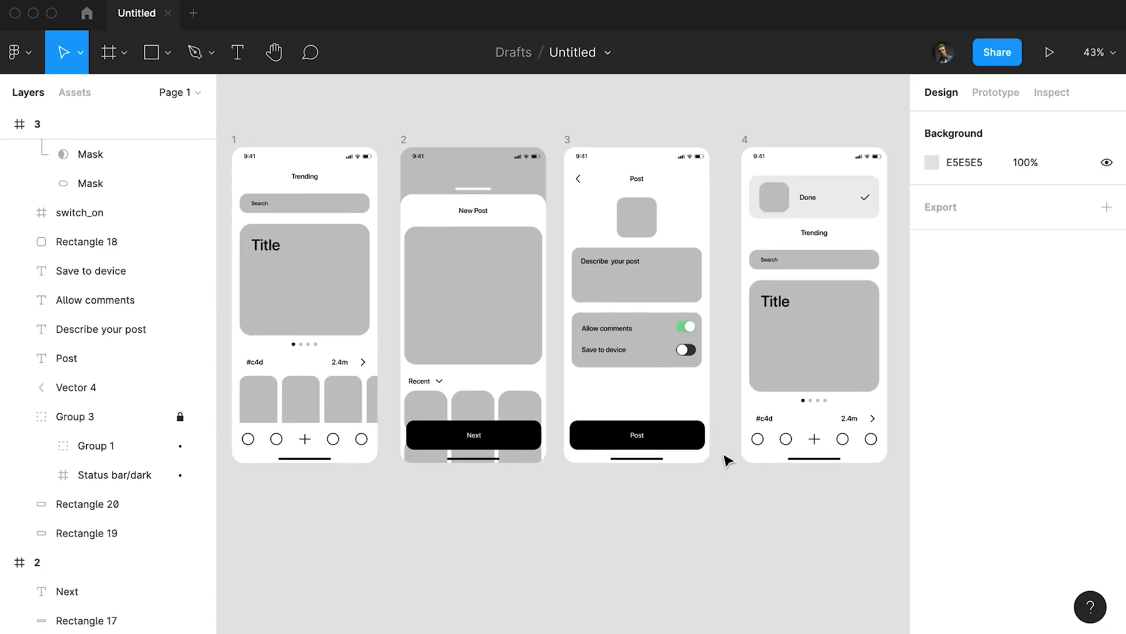
Distribute frames 1, 2, 3 and 4 with equal horizontal spacing.
left_click(745, 140)
left_click(568, 141, "shift")
left_click(402, 141, "shift")
left_click(233, 140, "shift")
left_click(1112, 125)
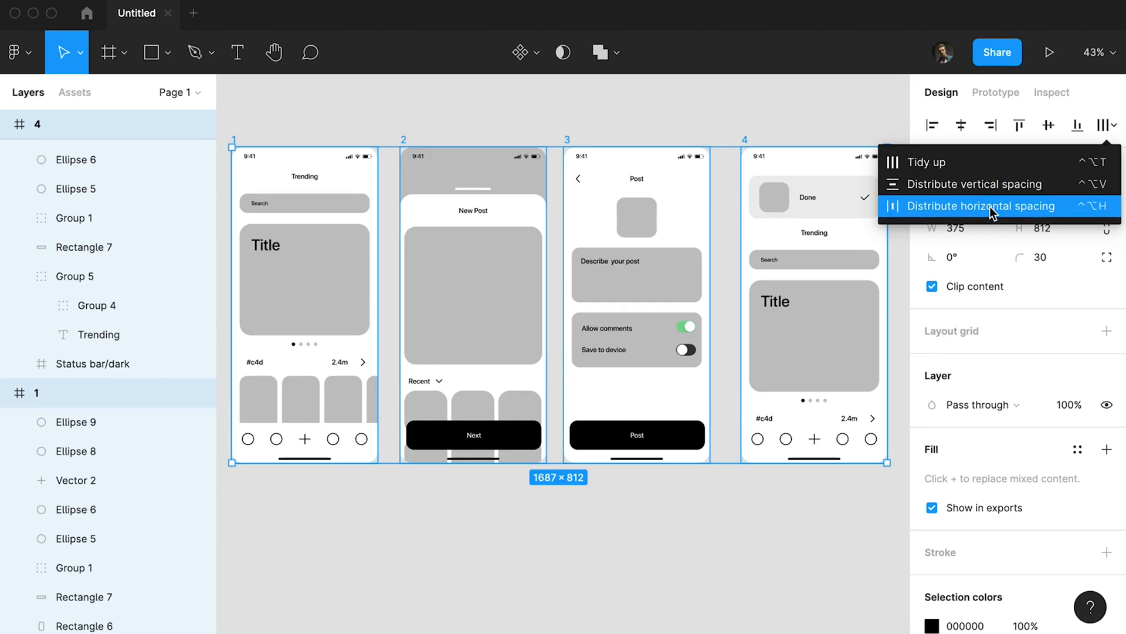
left_click(993, 212)
Duplicate all four frames together as a second row below the originals.
scroll(824, 149, "down", 2)
left_click(871, 134)
left_click_drag(886, 125, 304, 464)
left_click_drag(320, 141, 314, 454)
scroll(357, 477, "down", 4)
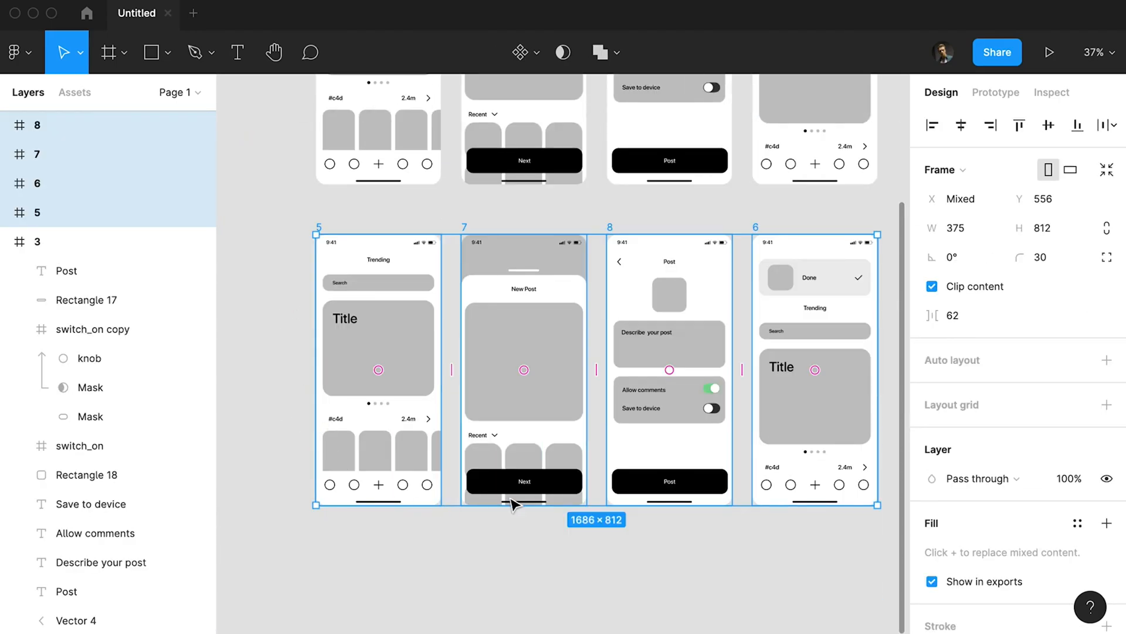
scroll(514, 503, "up", 5)
left_click_drag(762, 520, 694, 187)
scroll(646, 264, "down", 5)
scroll(592, 343, "up", 4)
left_click(528, 396)
scroll(503, 397, "down", 5)
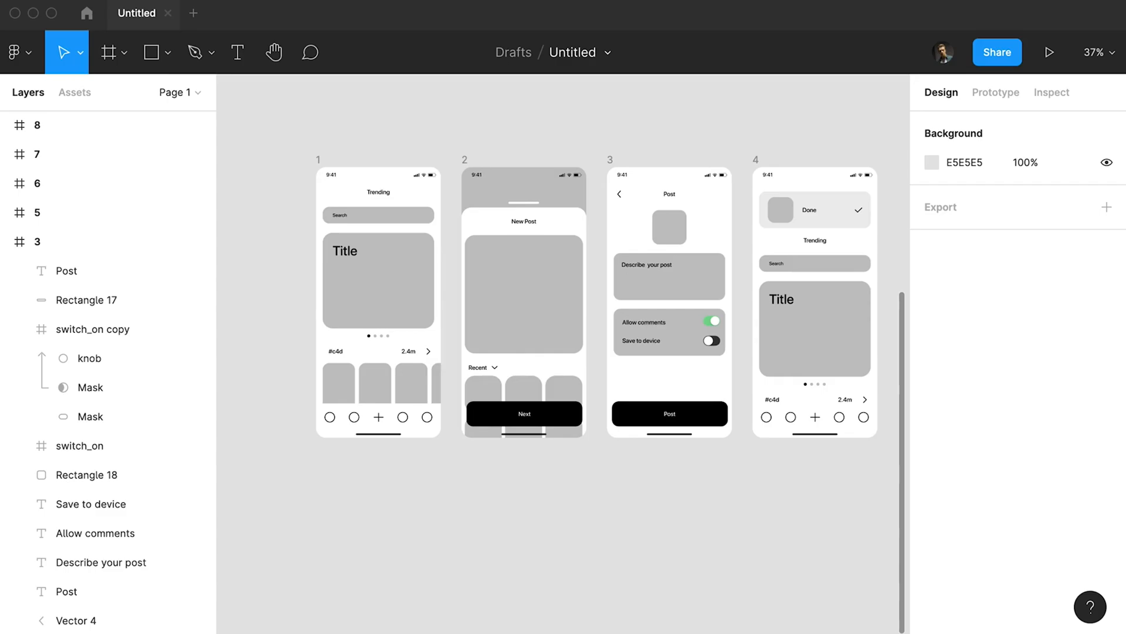
left_click(407, 270)
scroll(407, 270, "up", 5)
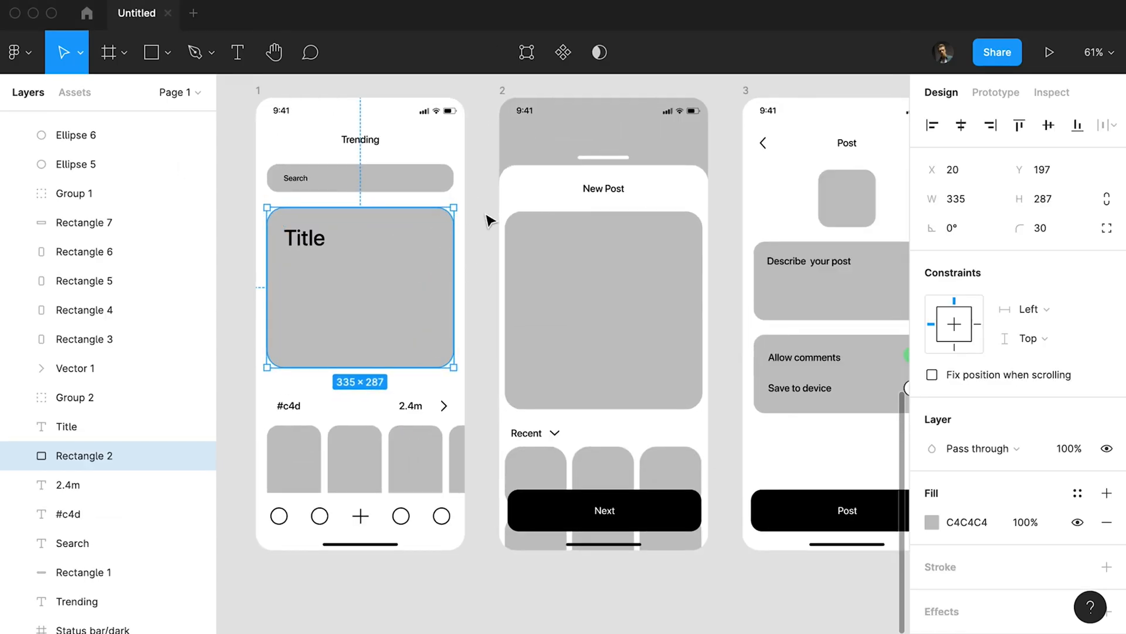
scroll(489, 222, "down", 2)
left_click_drag(499, 182, 479, 182)
scroll(520, 491, "down", 4)
left_click(897, 189)
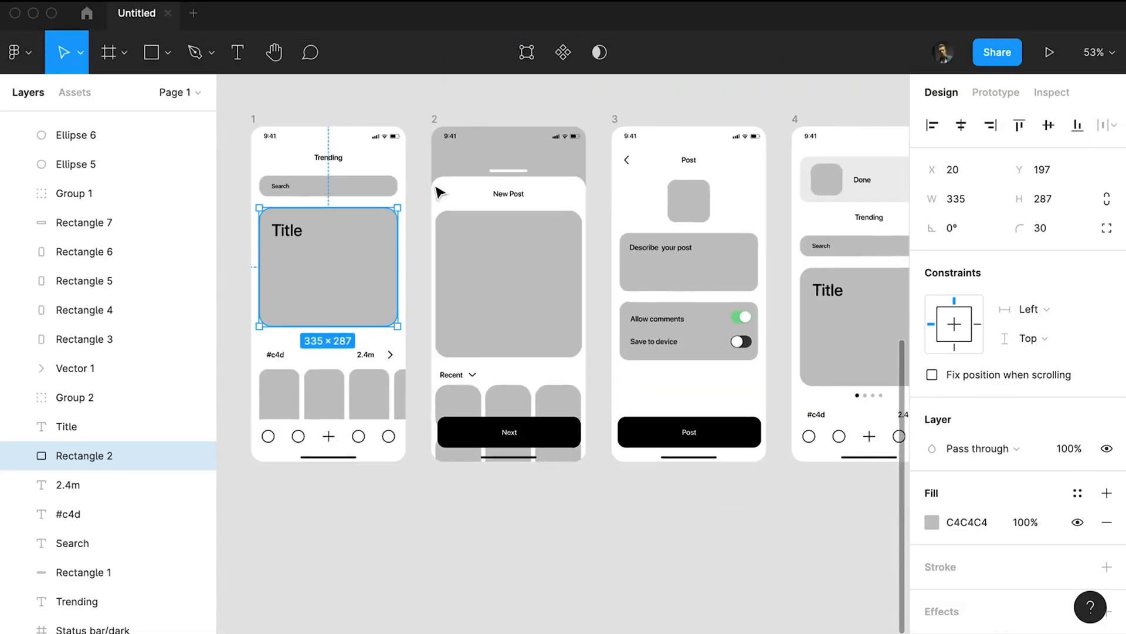
Select the contents across frames 1 to 4 and set their text to Gilroy SemiBold with 0 letter spacing.
left_click_drag(531, 500, 495, 515)
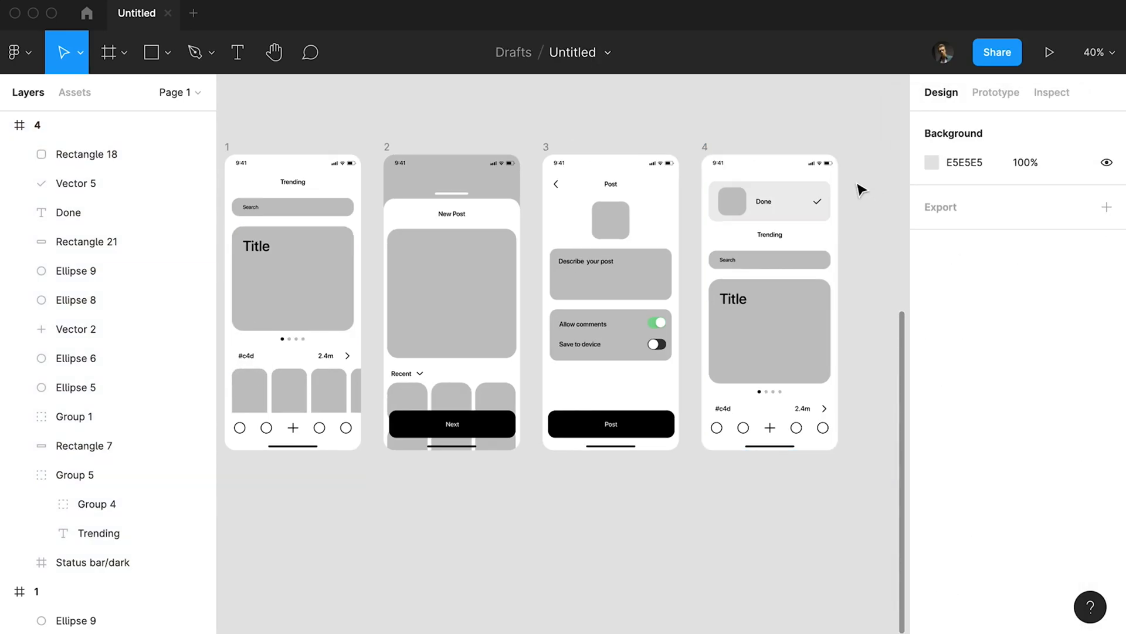
left_click_drag(861, 189, 223, 417)
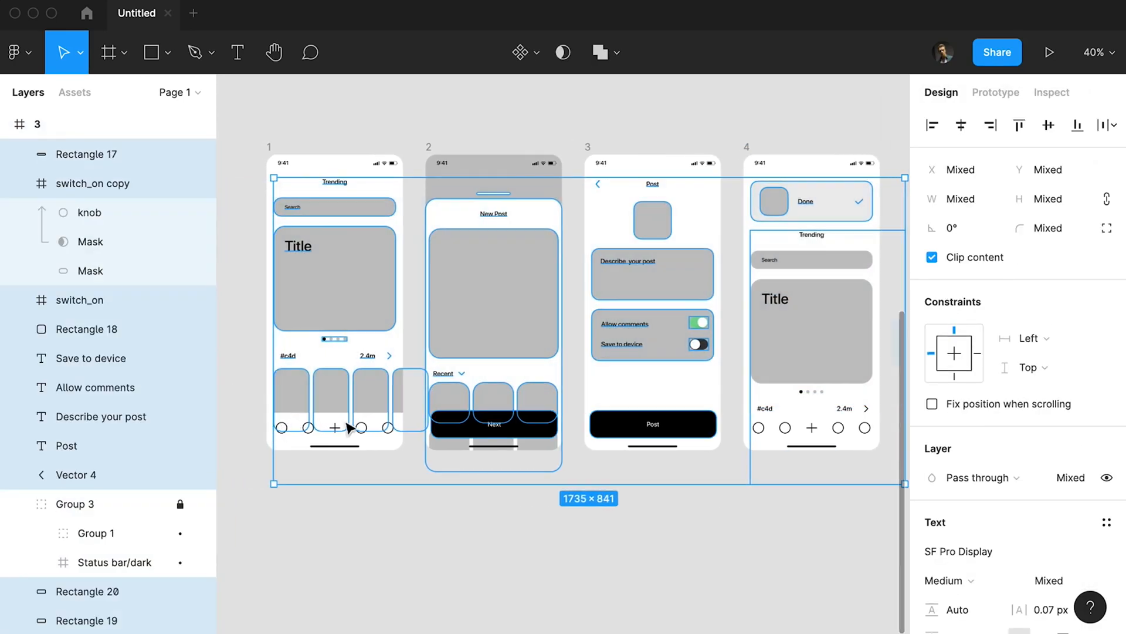
left_click(1012, 554)
key("Return")
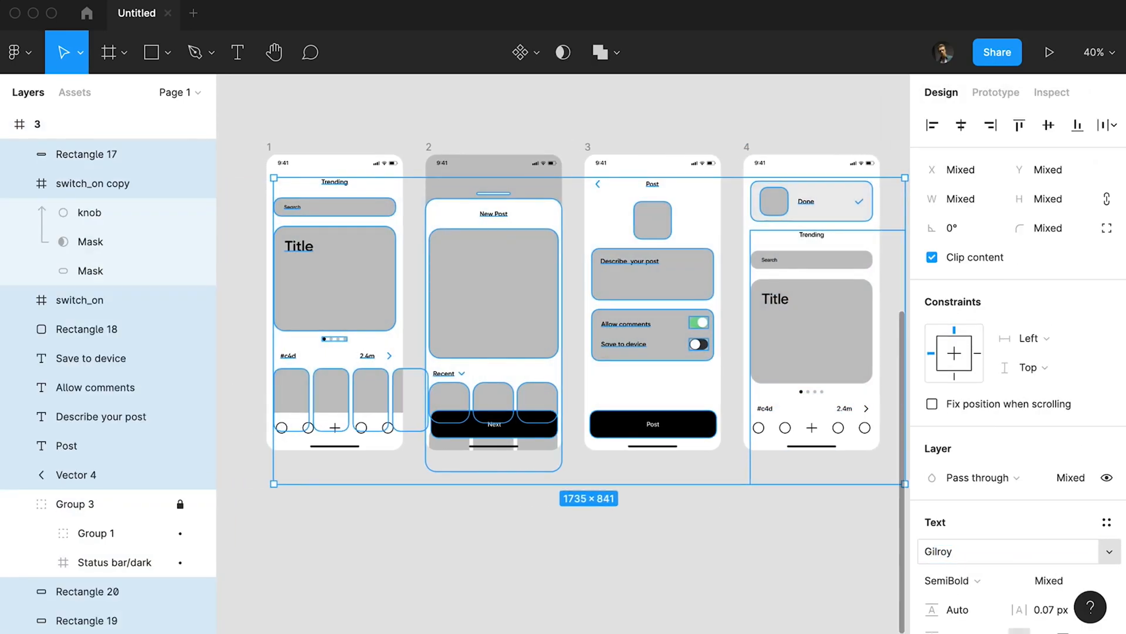
scroll(1041, 569, "down", 3)
type("0")
key("Return")
Change the fill of the search bar in frame 1 to F8F8F7.
scroll(310, 230, "up", 5)
left_click(517, 153)
left_click_drag(517, 153, 557, 221)
left_click(411, 200)
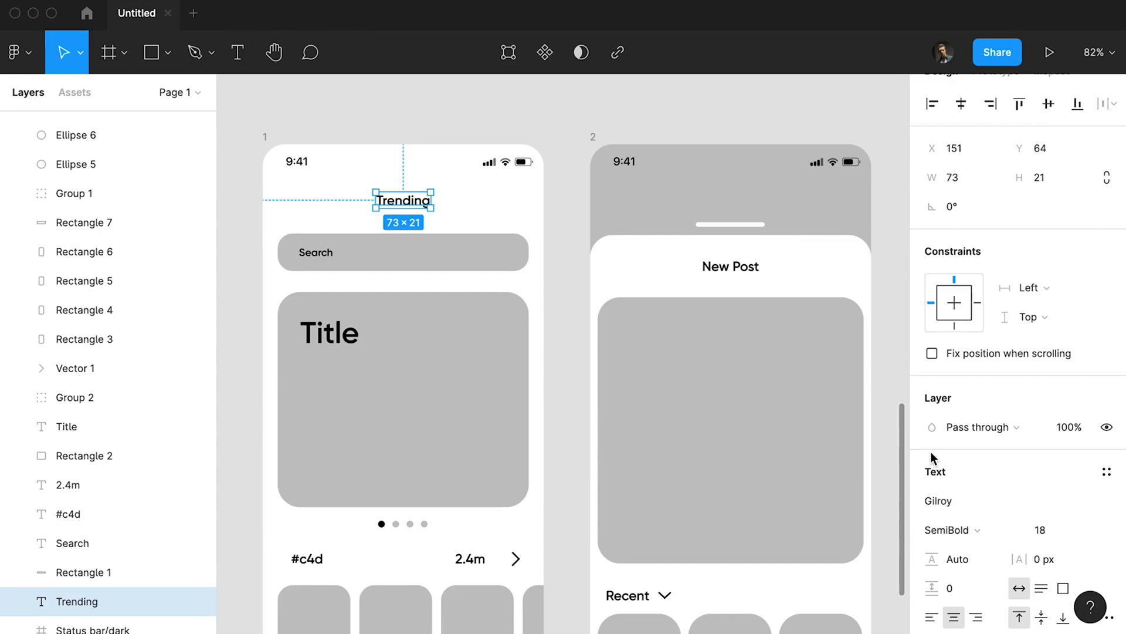
left_click(364, 259)
left_click(932, 522)
left_click_drag(737, 275, 637, 214)
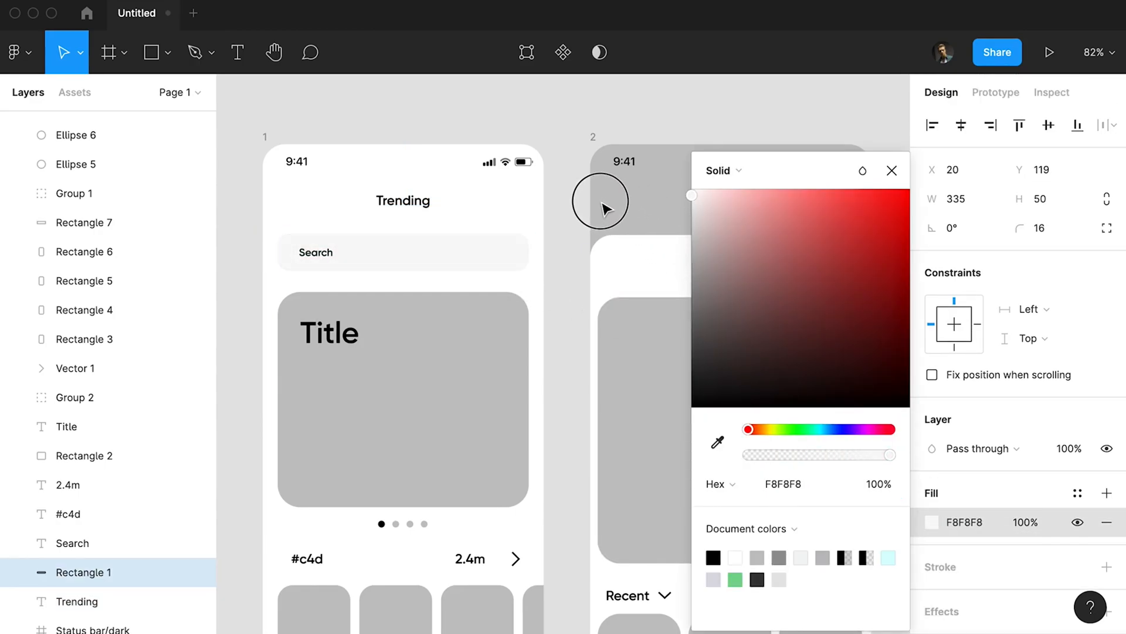
left_click_drag(604, 207, 605, 208)
key("BackSpace")
type("7")
key("Return")
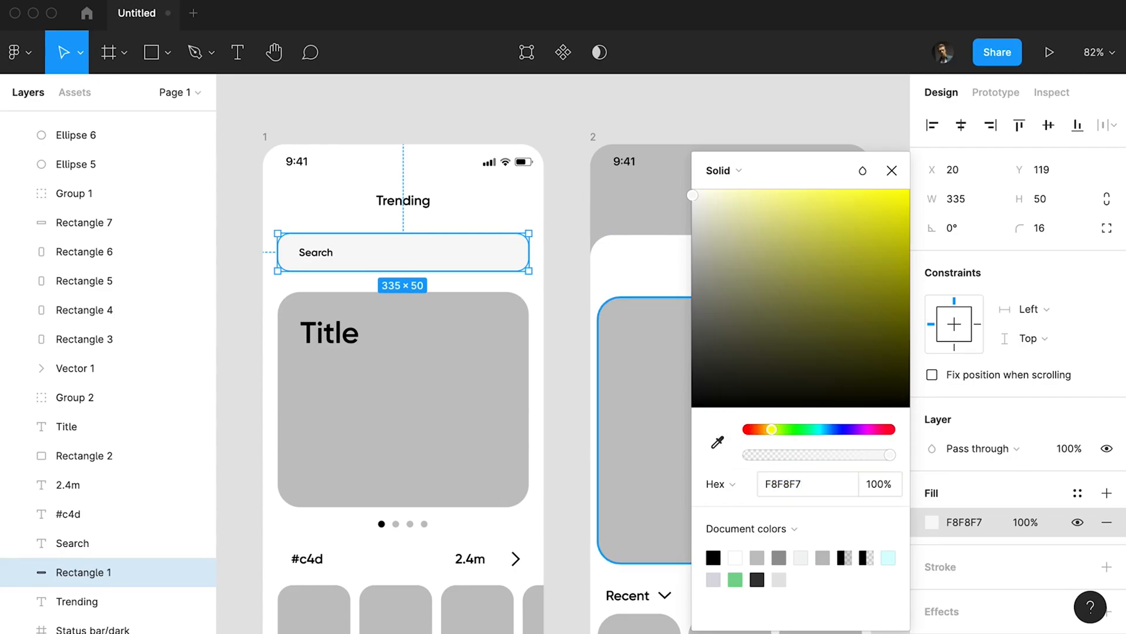
Fill the large rounded card in frame 1 with a bright pale cyan.
left_click(572, 348)
scroll(546, 337, "down", 3)
left_click(525, 332)
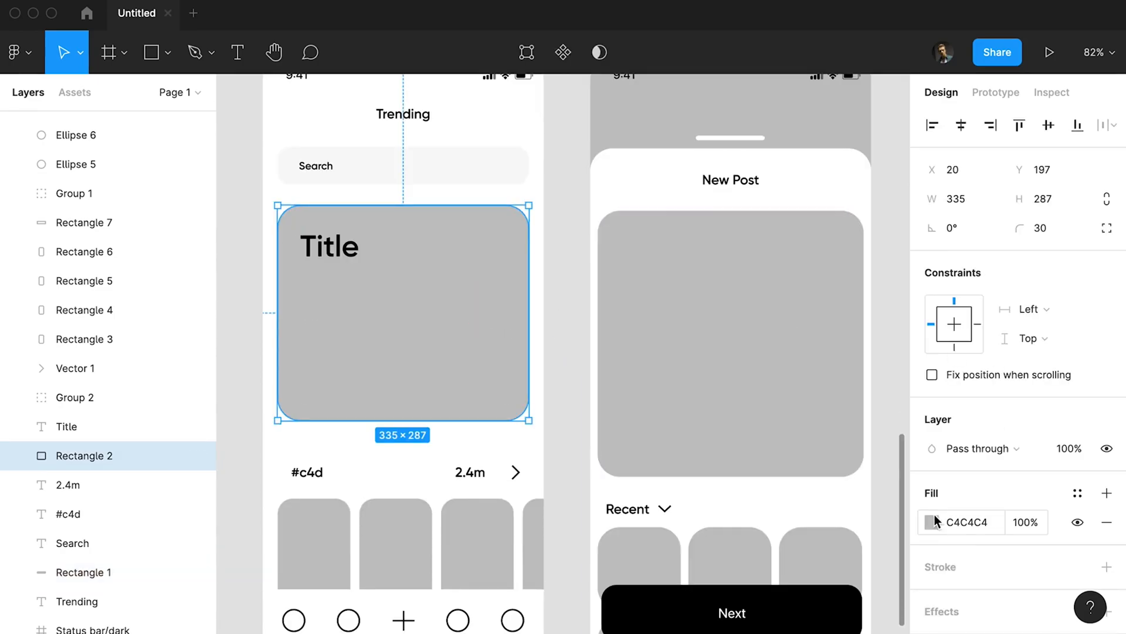
left_click(932, 522)
left_click(711, 199)
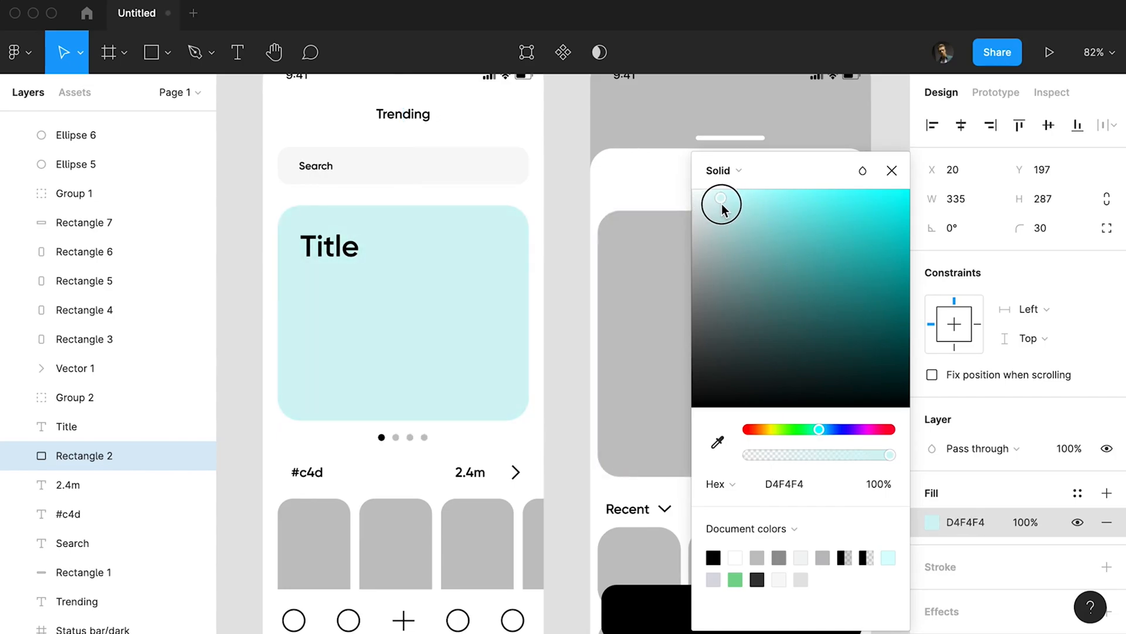
left_click(718, 445)
key("Escape")
left_click(932, 522)
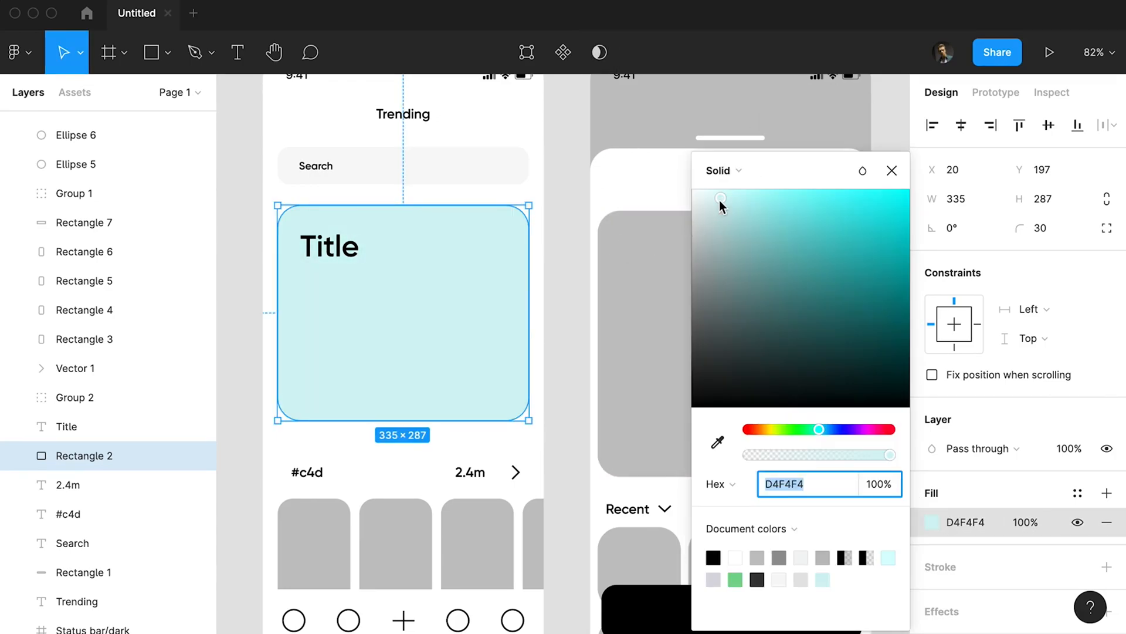
left_click_drag(719, 202, 715, 190)
key("Escape")
Move the card's title to X 56, Y 248, change it to "Creator Portal", and narrow its text box to 219 px so it wraps onto two lines.
left_click(343, 251)
left_click_drag(344, 252, 352, 267)
double_click(352, 267)
type("Creator Portal")
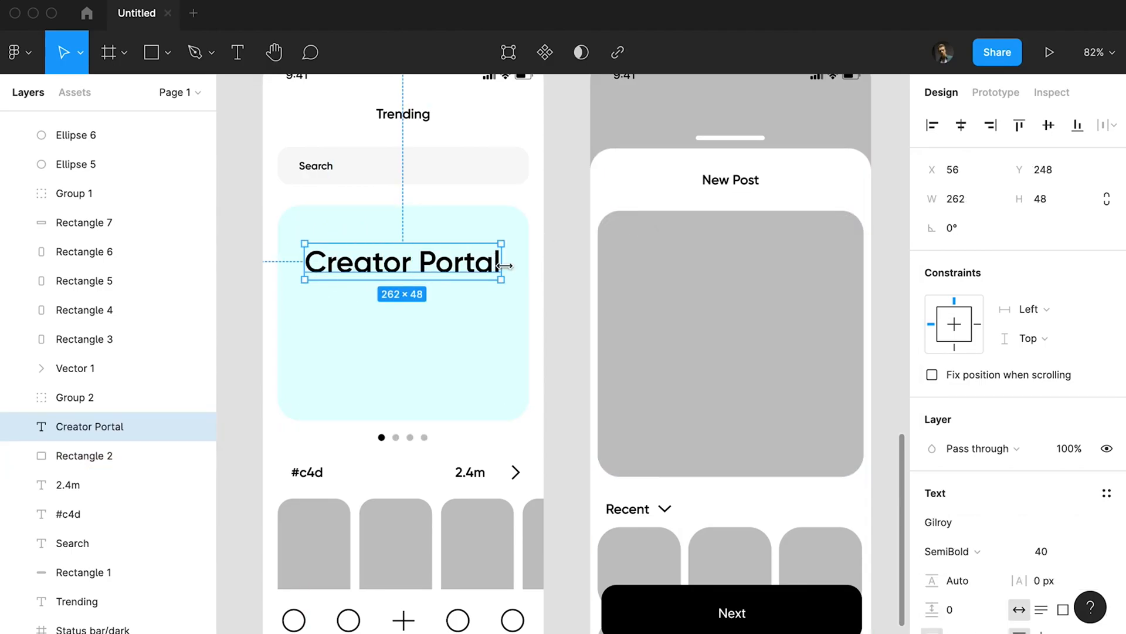
left_click_drag(504, 266, 467, 266)
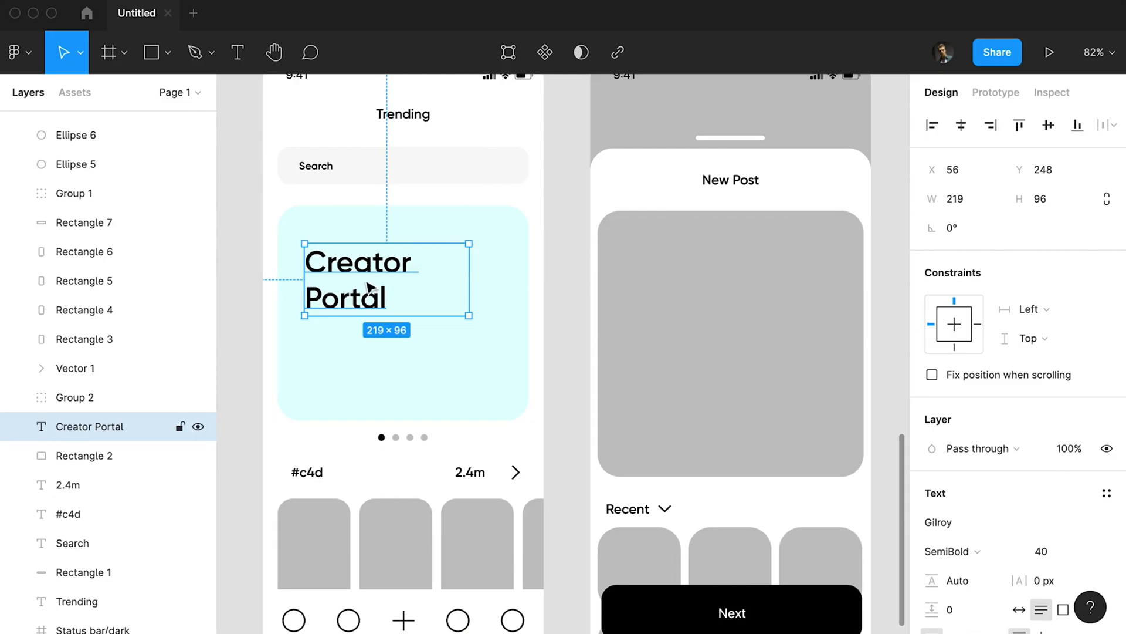
Recolor the four thumbnail rectangles in frame 1 to the search bar's light grey.
scroll(529, 360, "down", 2)
left_click(455, 414)
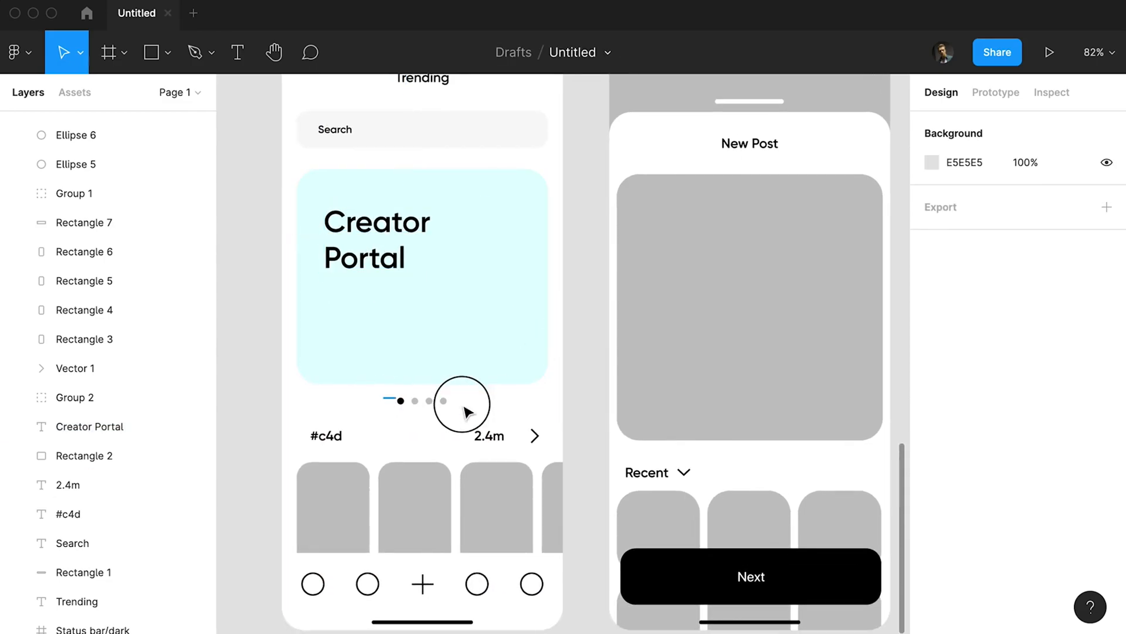
left_click(463, 411)
left_click(389, 402)
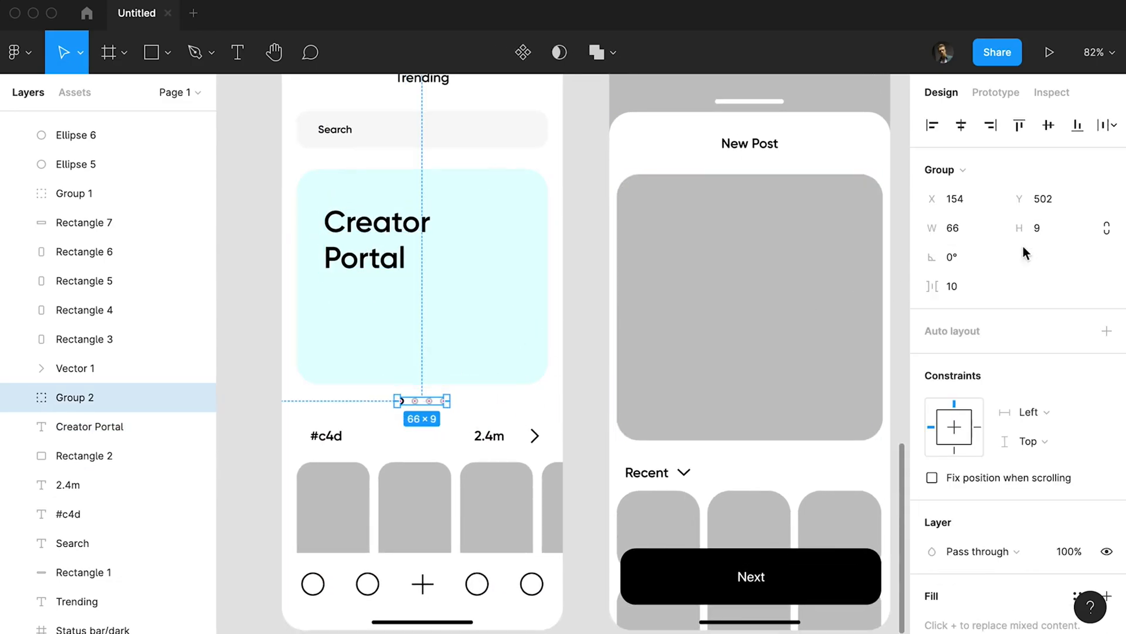
left_click(360, 493)
left_click(422, 495, "shift")
left_click(496, 495, "shift")
left_click(548, 492, "shift")
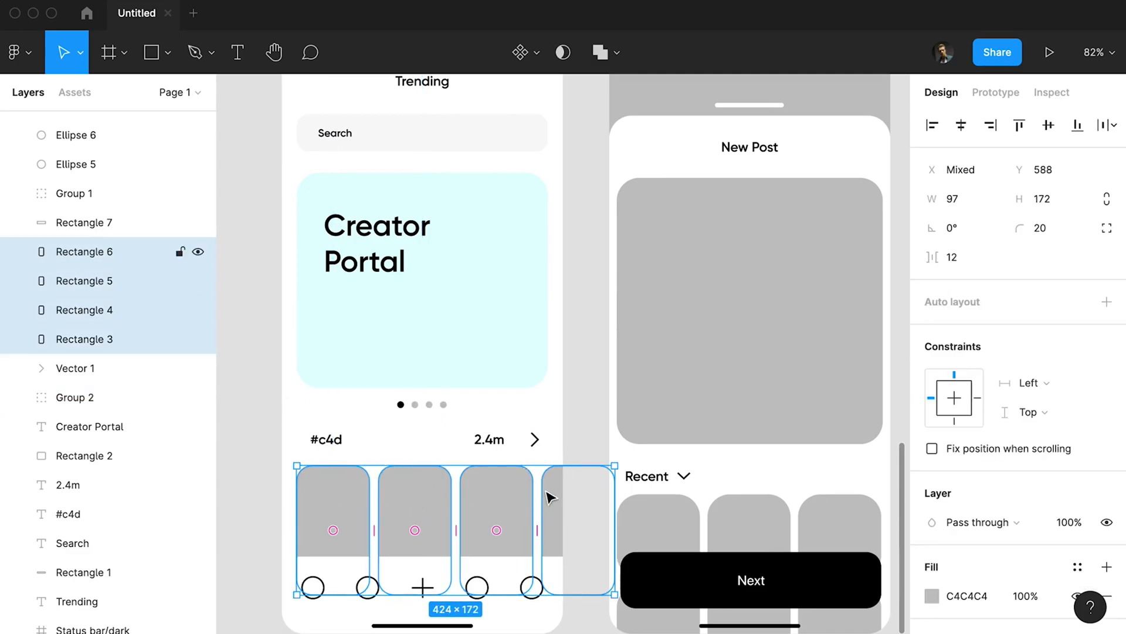
left_click(283, 300)
left_click_drag(297, 382, 327, 352)
Set the #c4d and 2.4m labels in frame 1 to the Medium font weight.
left_click(358, 410)
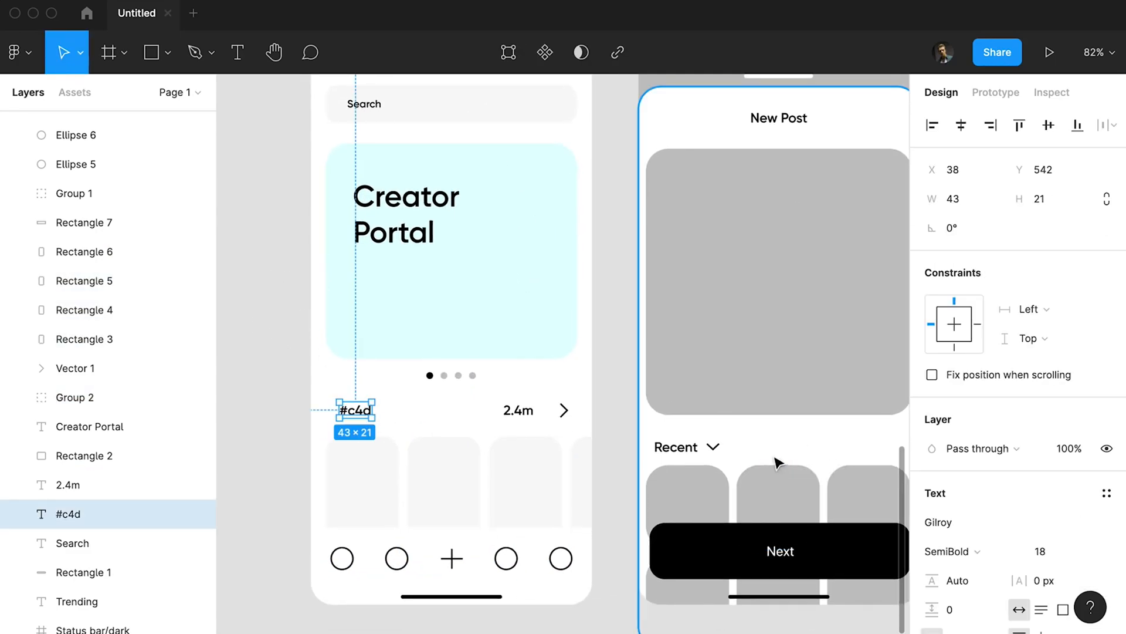
left_click(520, 411, "shift")
left_click(962, 625)
left_click(963, 513)
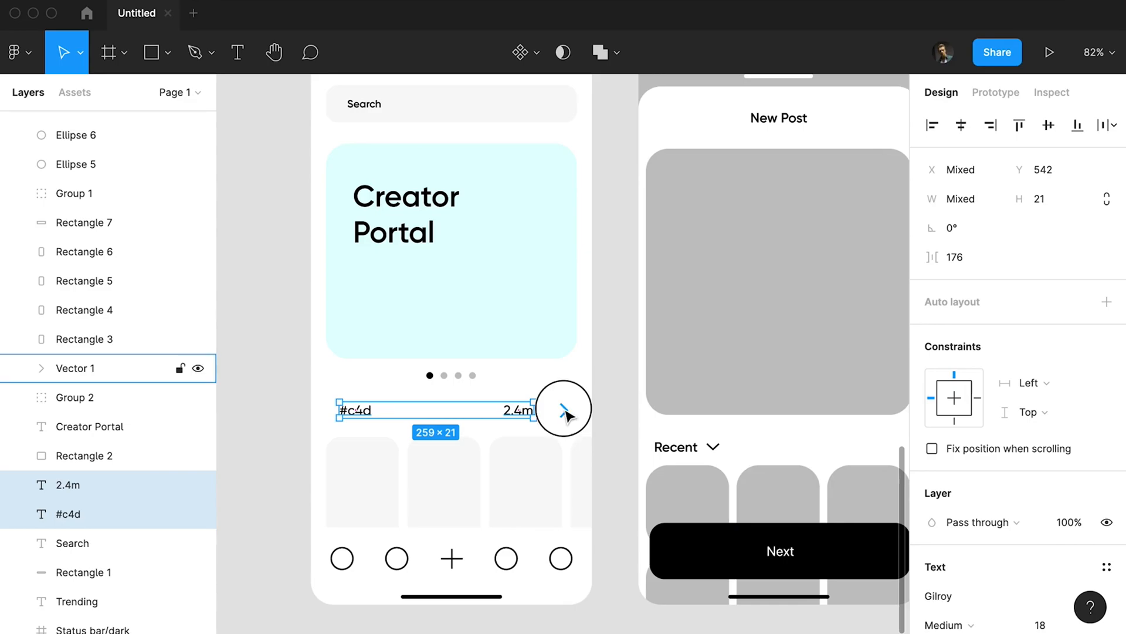
Resize the chevron beside the 2.4m label to 6 × 12 and move it to X 349, Y 547.
left_click(564, 409)
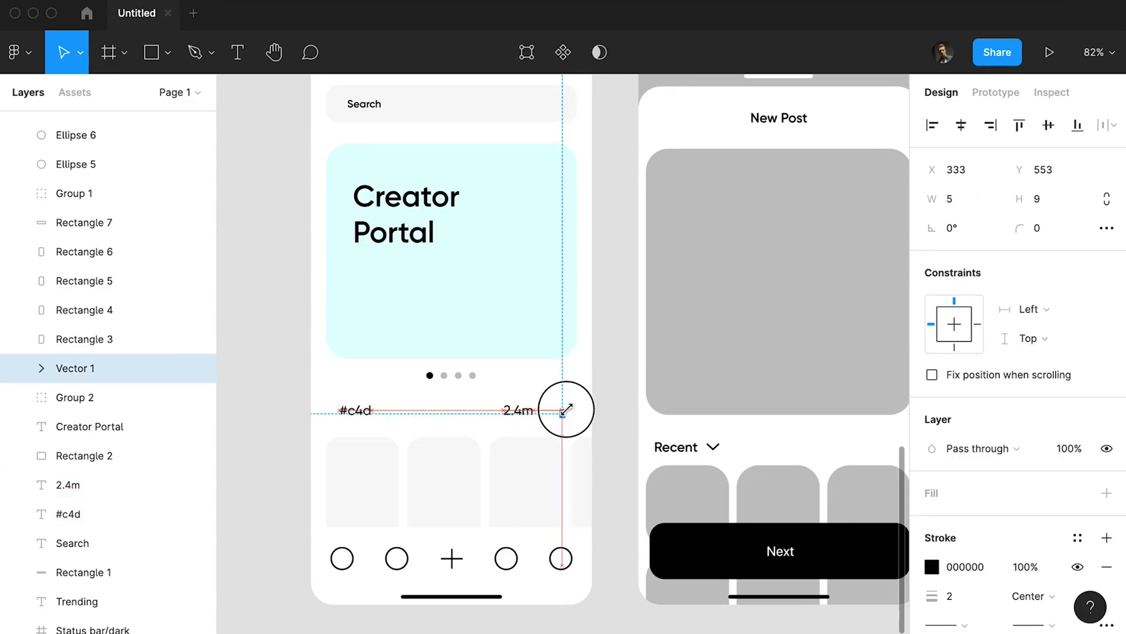
scroll(578, 416, "up", 5)
left_click_drag(542, 365, 529, 391)
key("alt")
key("Right")
key("Right")
key("Right")
key("Right")
key("Right")
key("Right")
key("Right")
key("shift+Right")
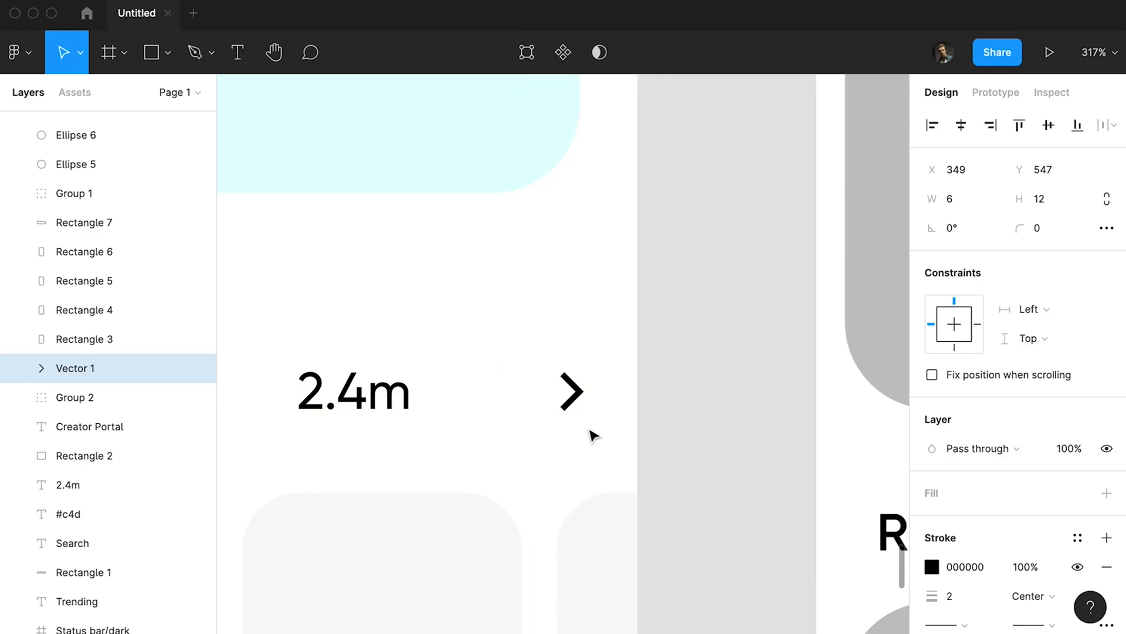
Move the 2.4m label to X 287 beside the chevron and the #c4d label to X 20.
scroll(591, 434, "down", 5)
left_click_drag(513, 418, 545, 418)
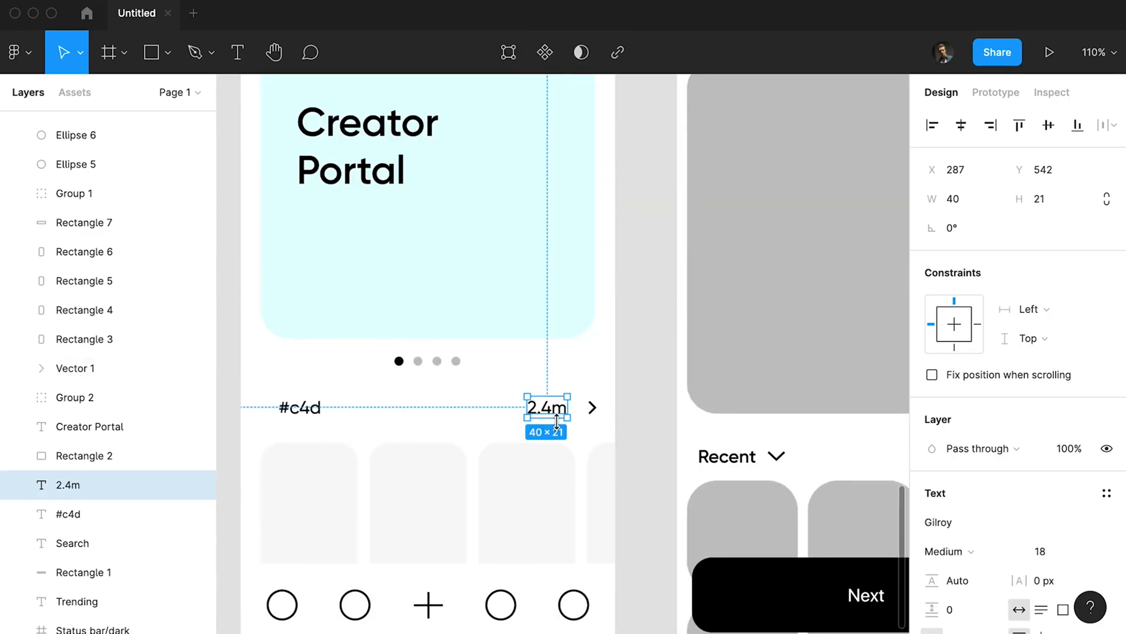
left_click(311, 409)
key("alt")
key("Right")
key("Right")
key("shift+Left")
key("shift+Left")
scroll(359, 417, "down", 5)
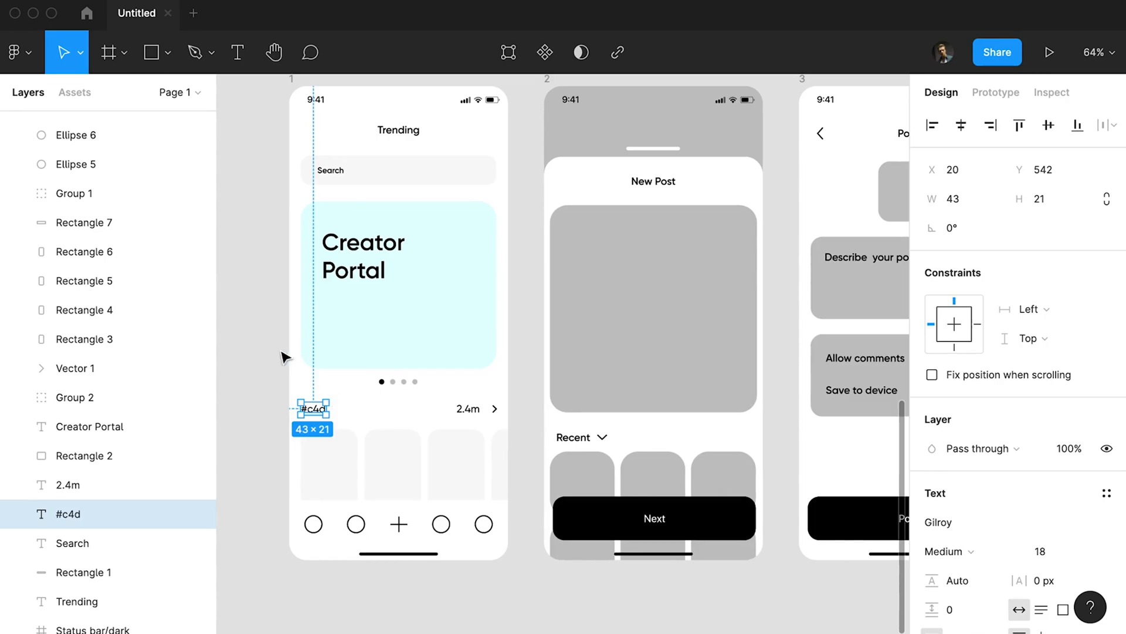
Reduce the opacity of the Search placeholder text in frame 1 to 50%.
left_click(284, 357)
left_click(399, 130)
left_click(519, 202)
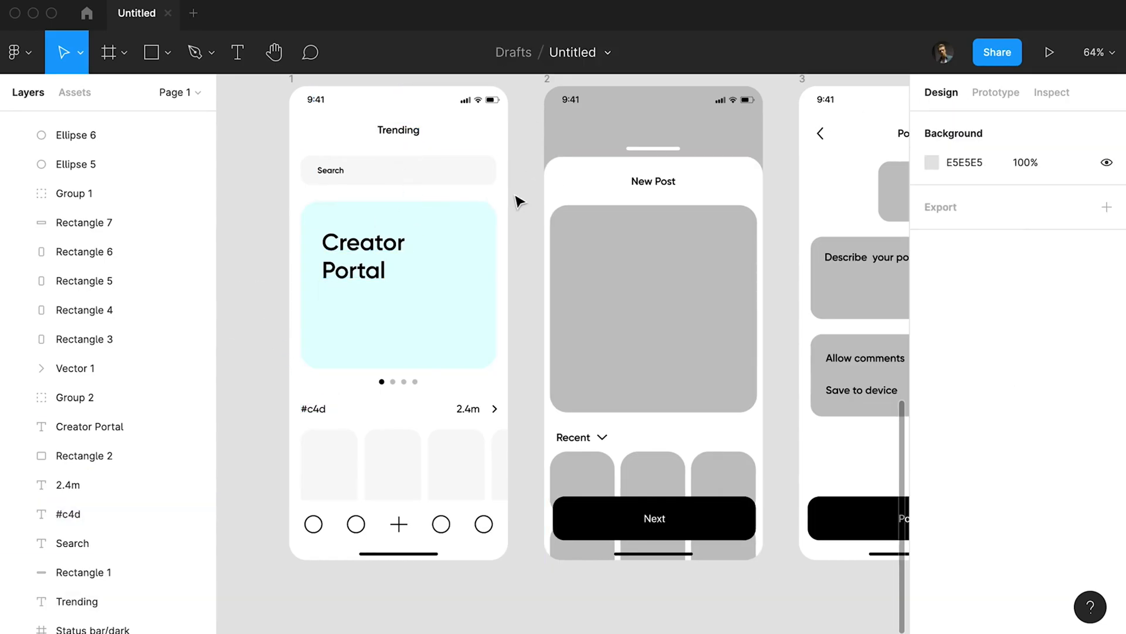
left_click(330, 171)
key("5")
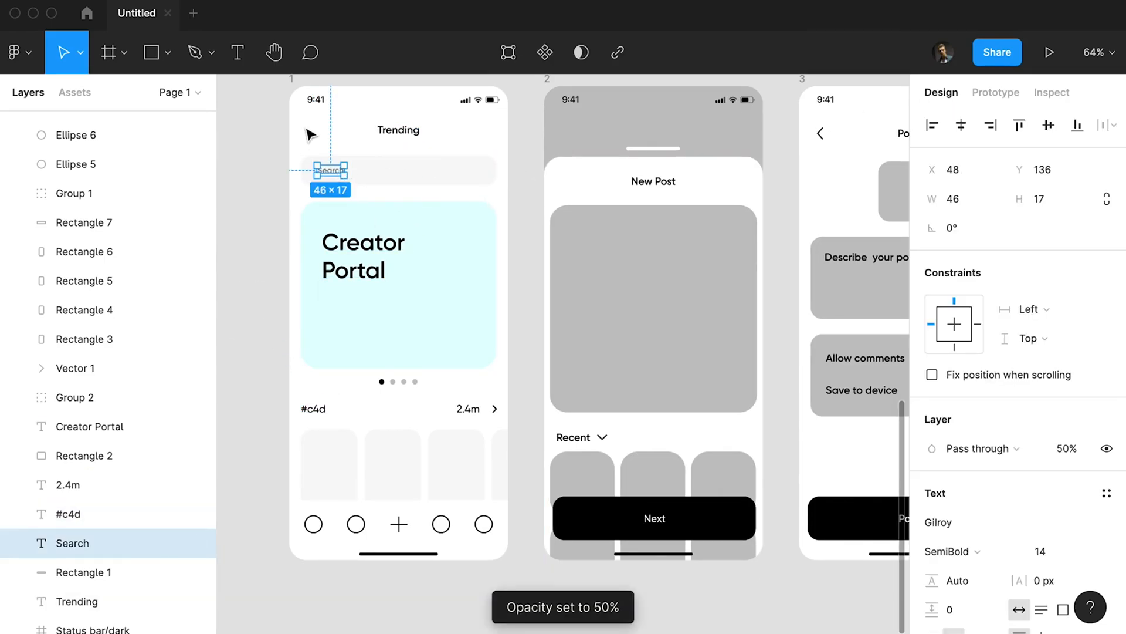
Search the Figma files for "badass" and open the badass icons file.
left_click(87, 14)
left_click(32, 51)
left_click(73, 141)
scroll(329, 235, "down", 10)
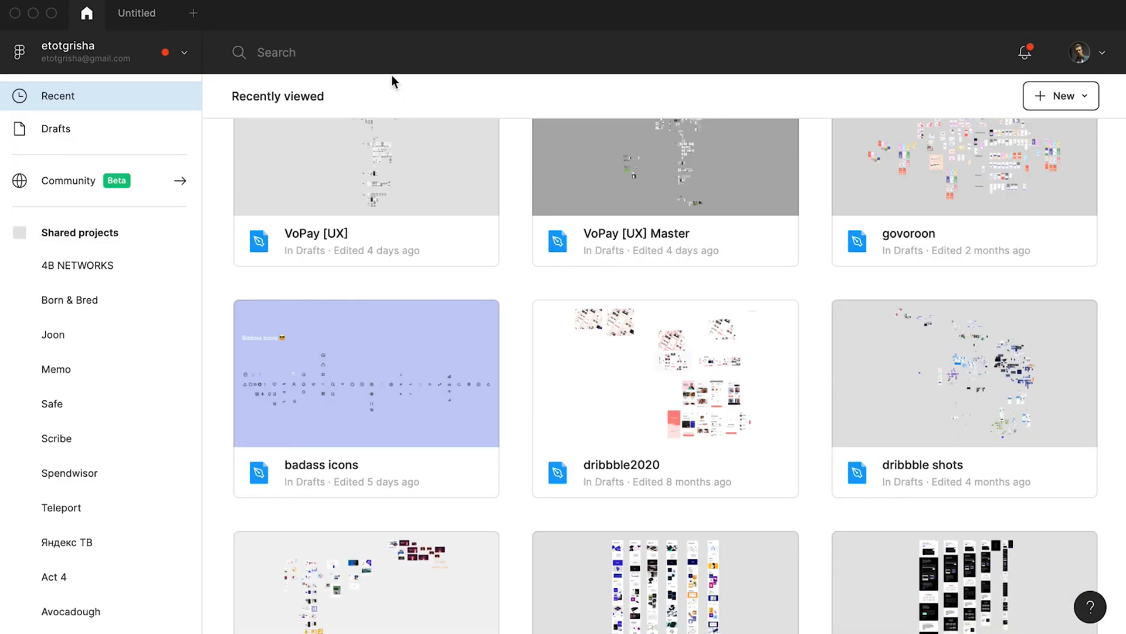
type("badass")
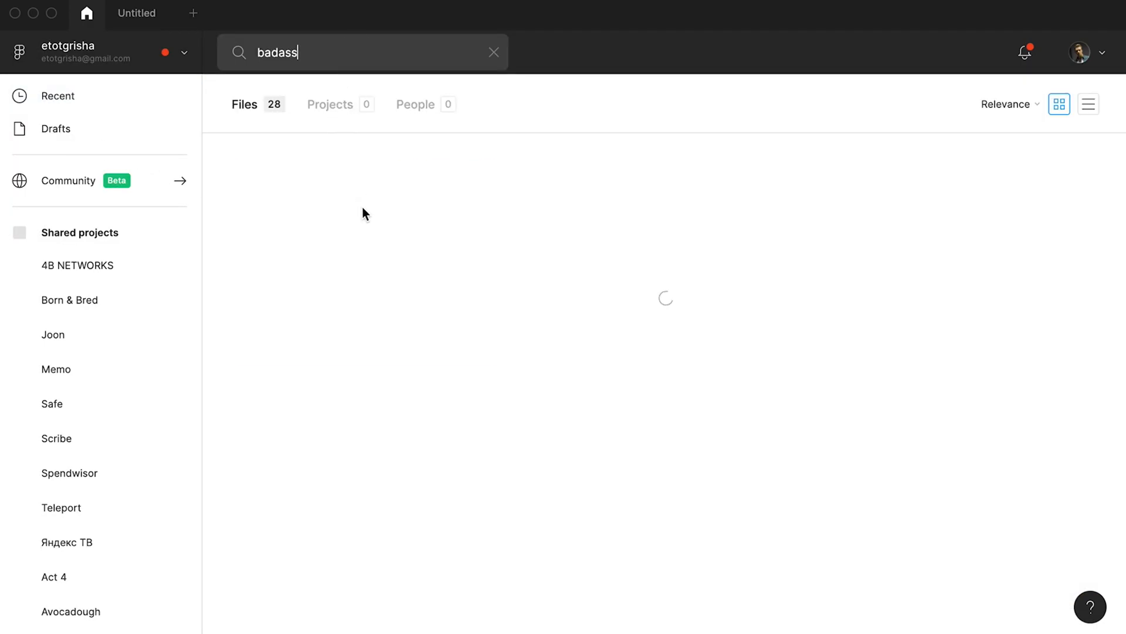
double_click(364, 211)
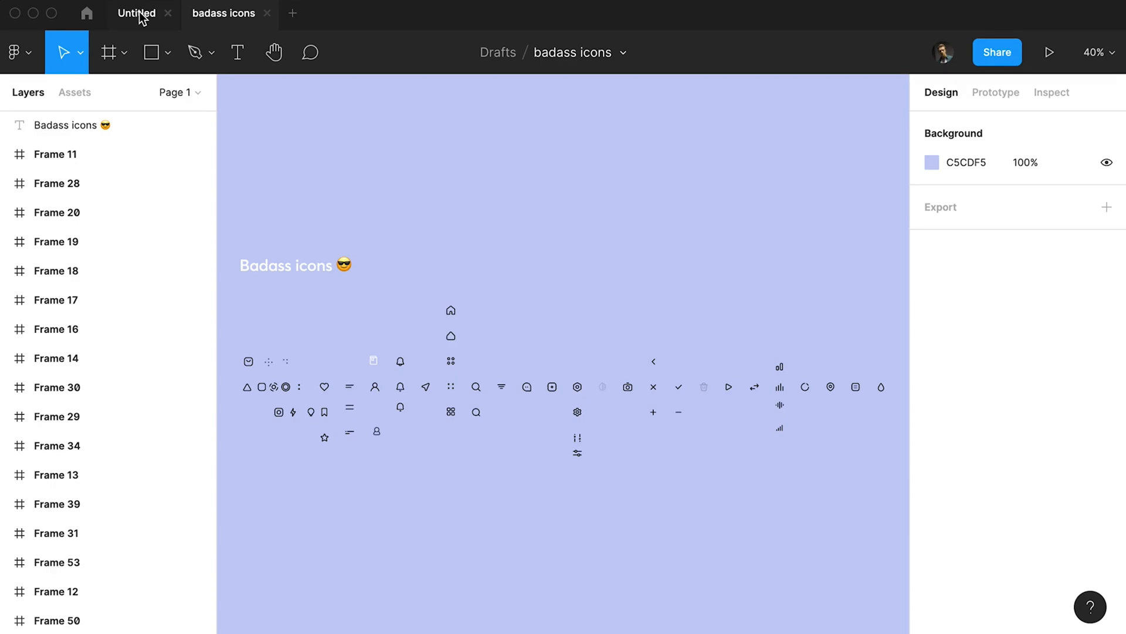
Copy the solid four-dot icon into the Untitled file and place it at the start of frame 1's bottom bar.
scroll(396, 407, "up", 3)
left_click_drag(427, 443, 588, 414)
scroll(388, 355, "up", 3)
left_click_drag(528, 253, 509, 255)
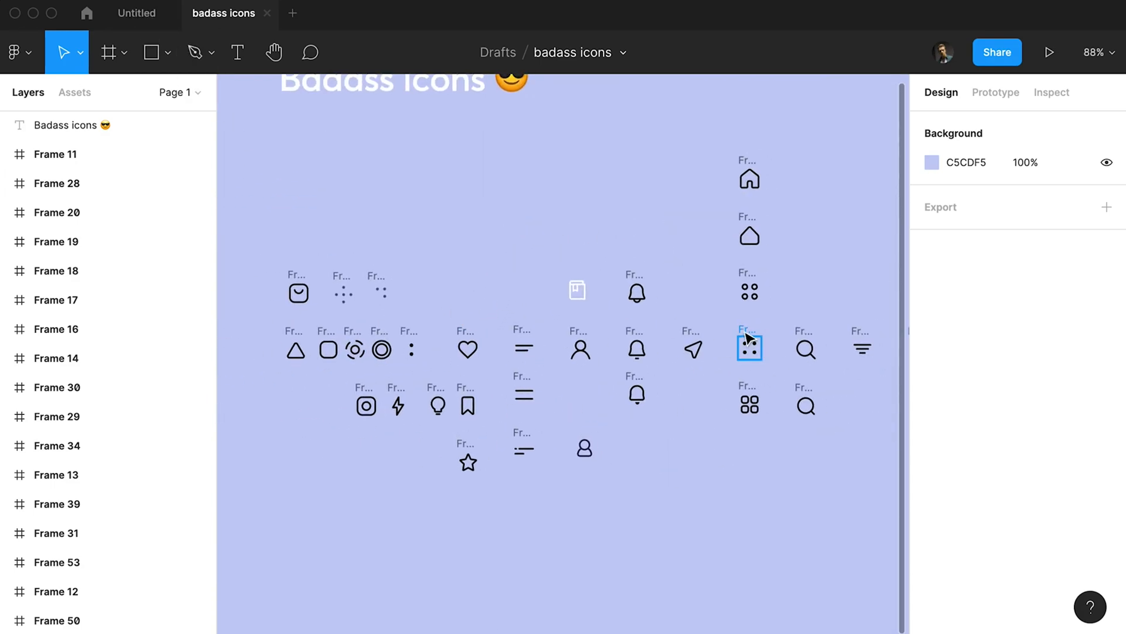
left_click(751, 345)
key("ctrl+c")
left_click(147, 14)
key("ctrl+v")
left_click_drag(562, 358, 318, 516)
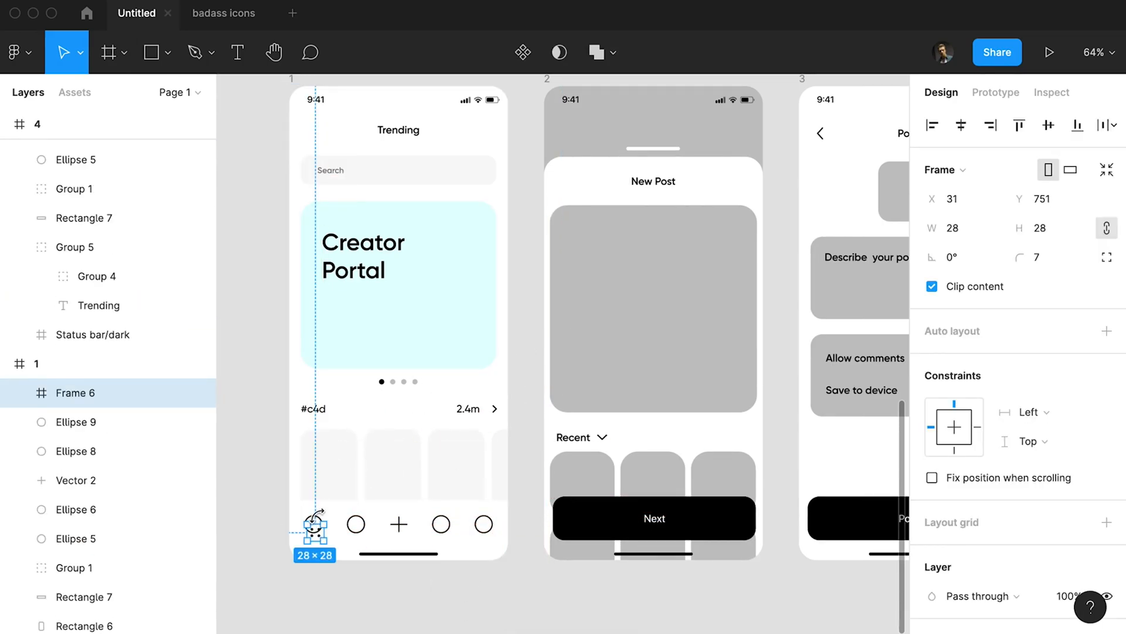
Delete the four circle placeholders and the plus from frame 1's bottom bar, and move the four-dot icon up into their place.
left_click(314, 523)
left_click(356, 524, "shift")
left_click(397, 523, "shift")
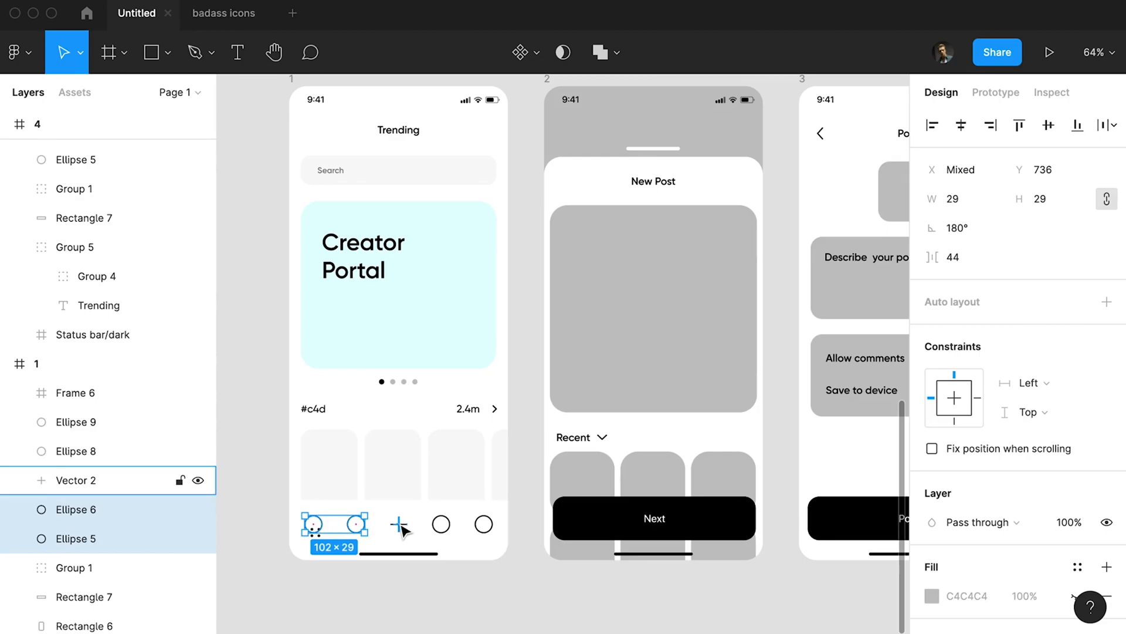
left_click(449, 531, "shift")
left_click(478, 531, "shift")
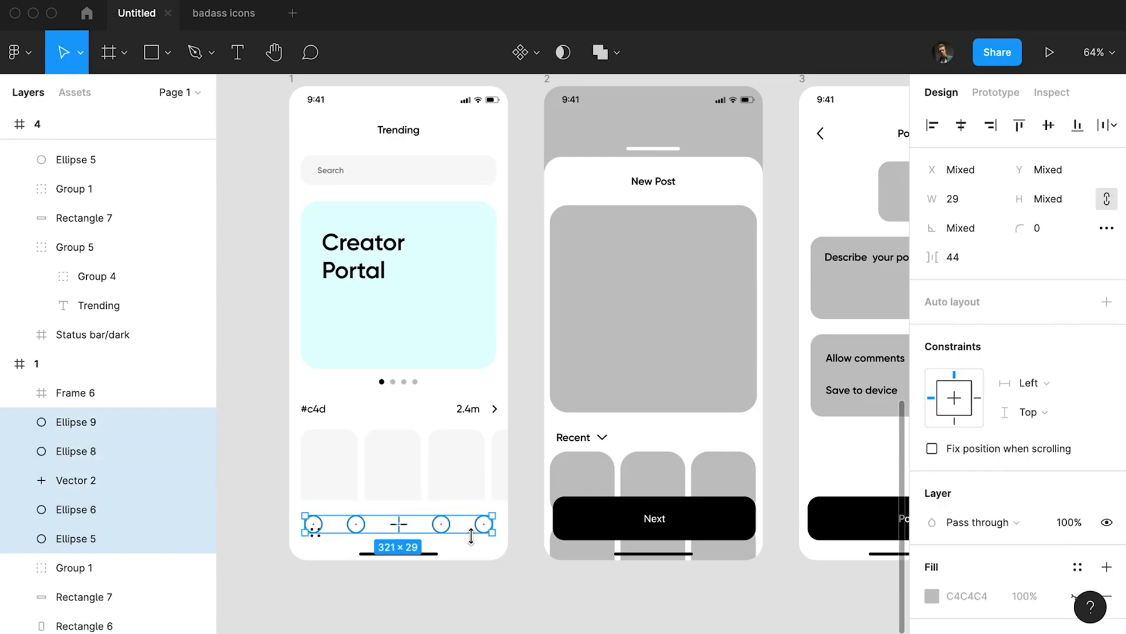
key("Delete")
left_click_drag(332, 534, 328, 529)
Copy the lightning icon from the badass icons file and place it beside the four-dot icon in frame 1's bottom bar.
left_click(222, 23)
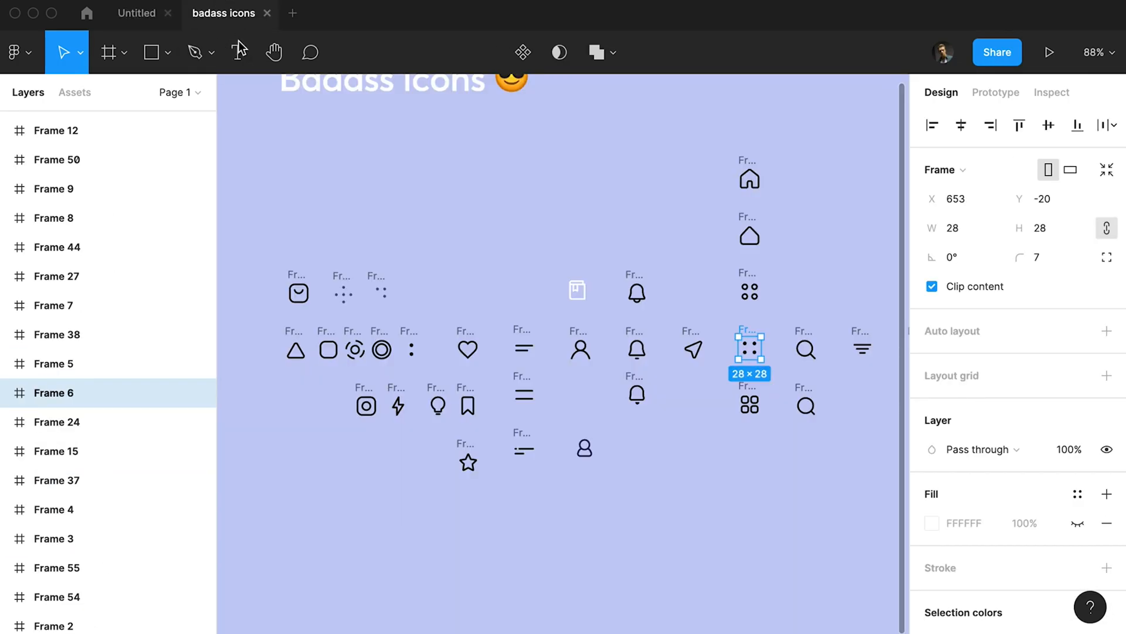
left_click(396, 399)
key("super+c")
key("ctrl+Tab")
key("super+v")
left_click_drag(321, 521, 358, 521)
Copy the middle bell icon from the badass icons file and place it at X 238, Y 732 in frame 1's bottom bar.
left_click(227, 18)
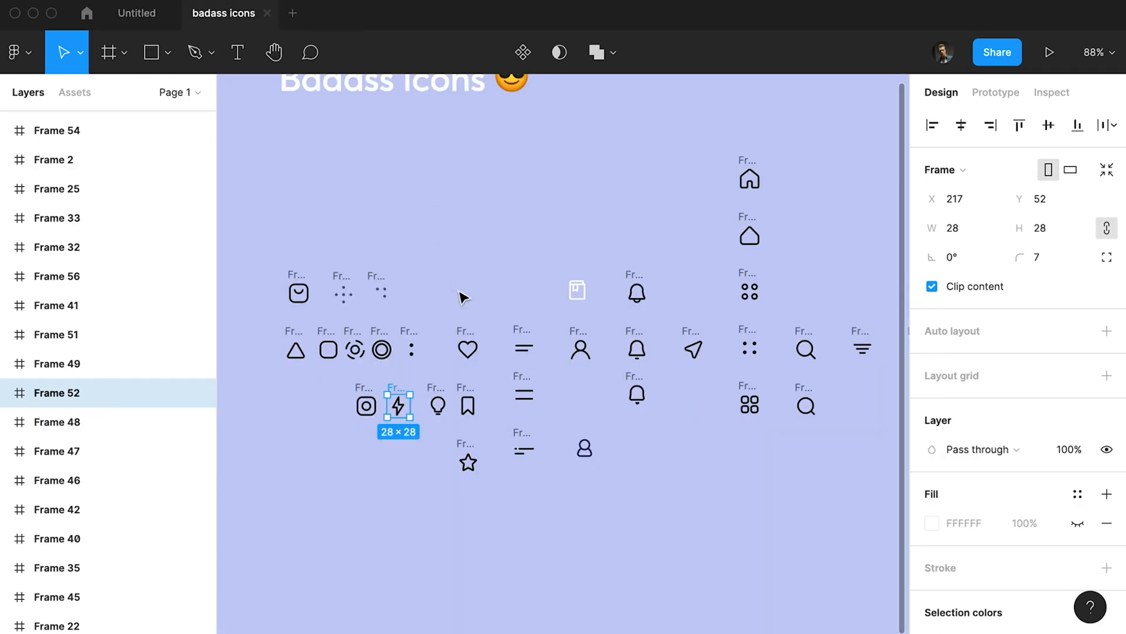
left_click(638, 341)
key("super+c")
left_click(132, 13)
key("super+v")
left_click_drag(354, 520, 436, 520)
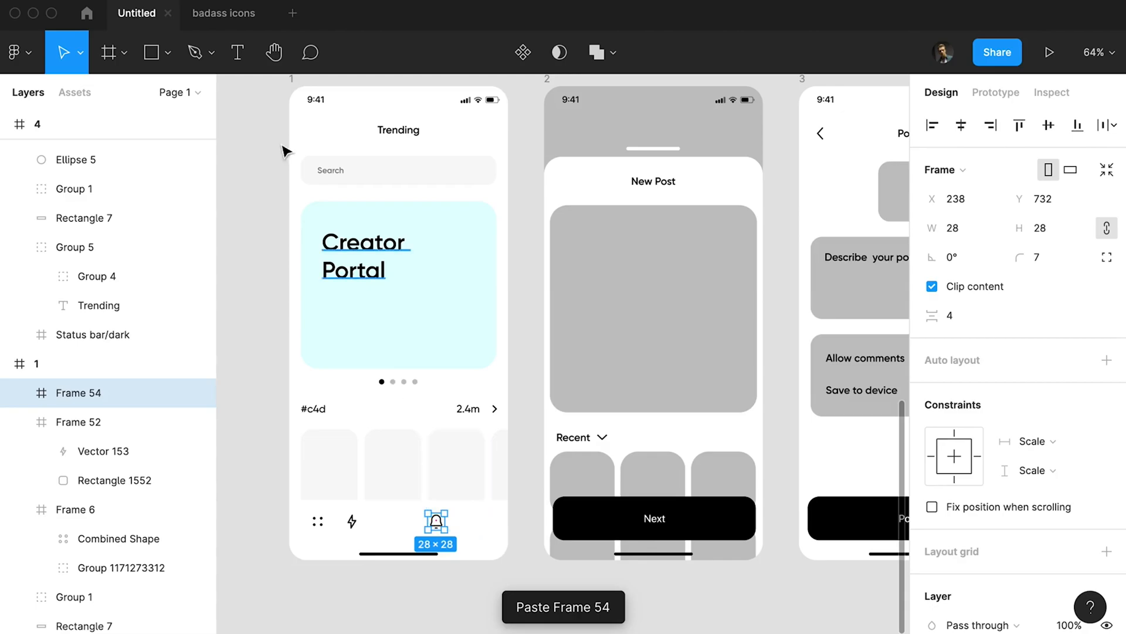
Copy the lowest menu-lines icon from the badass icons file, place it after the bell in frame 1's bottom bar, and nudge its horizontal position.
key("ctrl+Tab")
left_click(518, 444)
key("super+c")
key("ctrl+Tab")
key("super+v")
left_click_drag(435, 520, 481, 533)
key("alt")
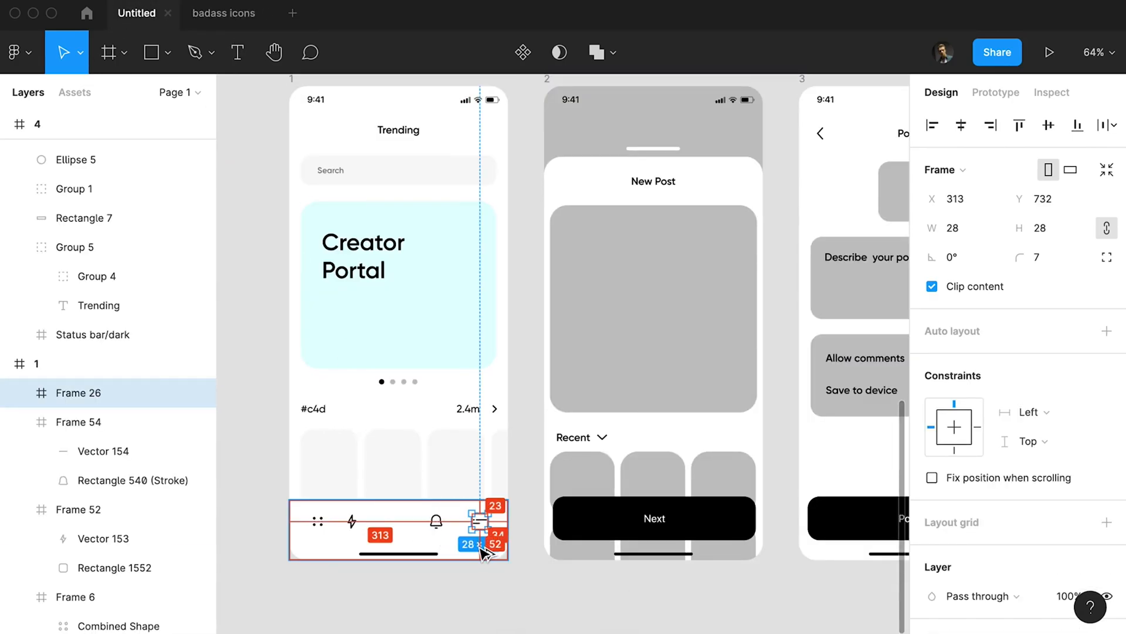
key("Right")
key("Right")
key("Right")
key("Right")
key("Left")
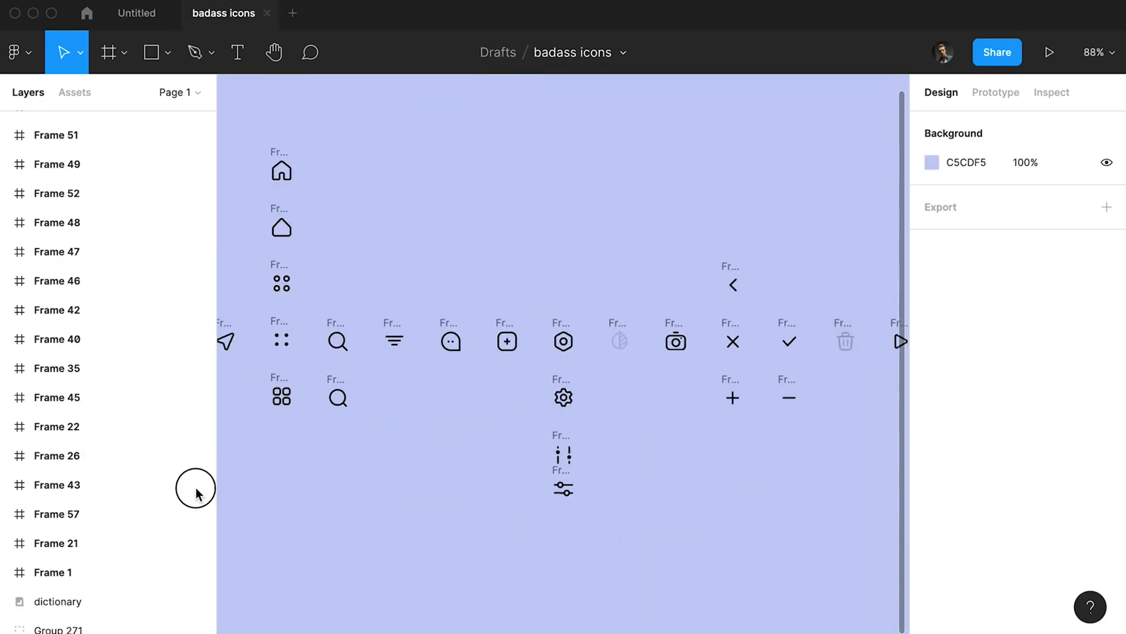
Copy the plus icon from the badass icons file and center it horizontally in frame 1's bottom bar at X 173, Y 732.
scroll(599, 460, "right", 2)
left_click(661, 390)
left_click(140, 13)
key("ctrl+v")
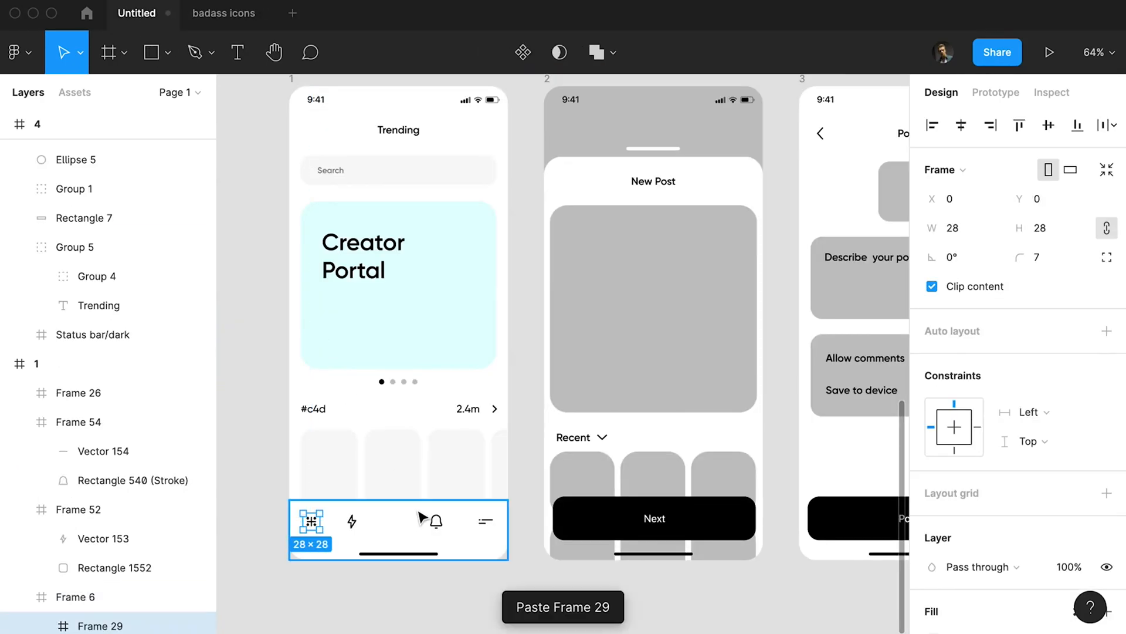
left_click_drag(313, 522, 406, 522)
left_click(961, 125)
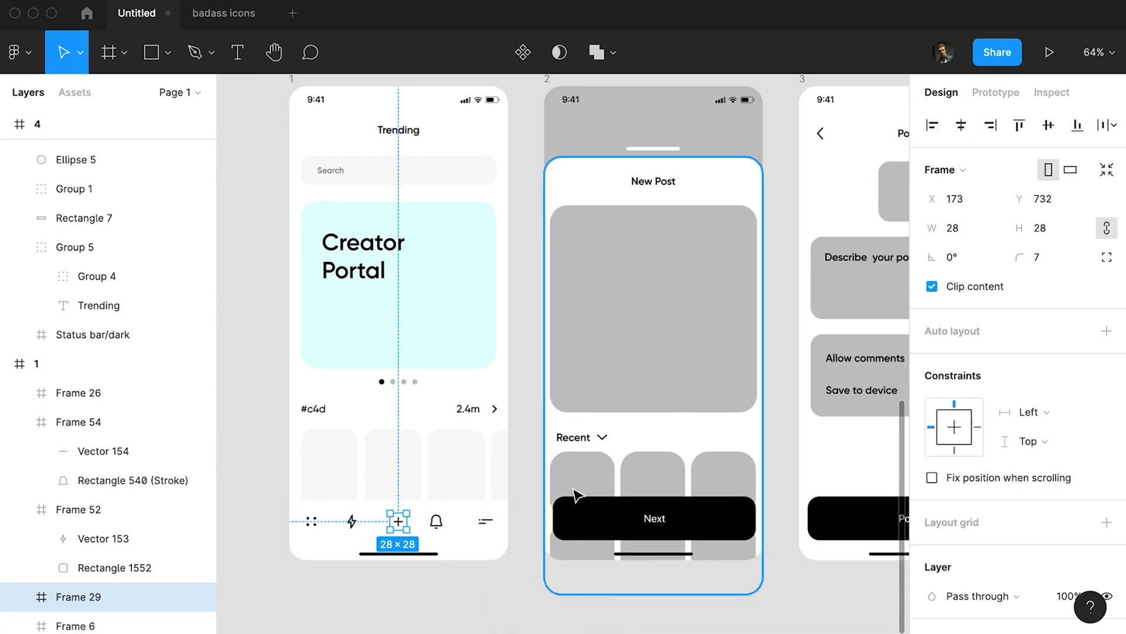
Distribute the five bottom-bar icons of frame 1 evenly in the horizontal direction.
left_click(315, 524, "shift")
left_click(355, 524, "shift")
left_click(438, 524, "shift")
left_click(491, 523, "shift")
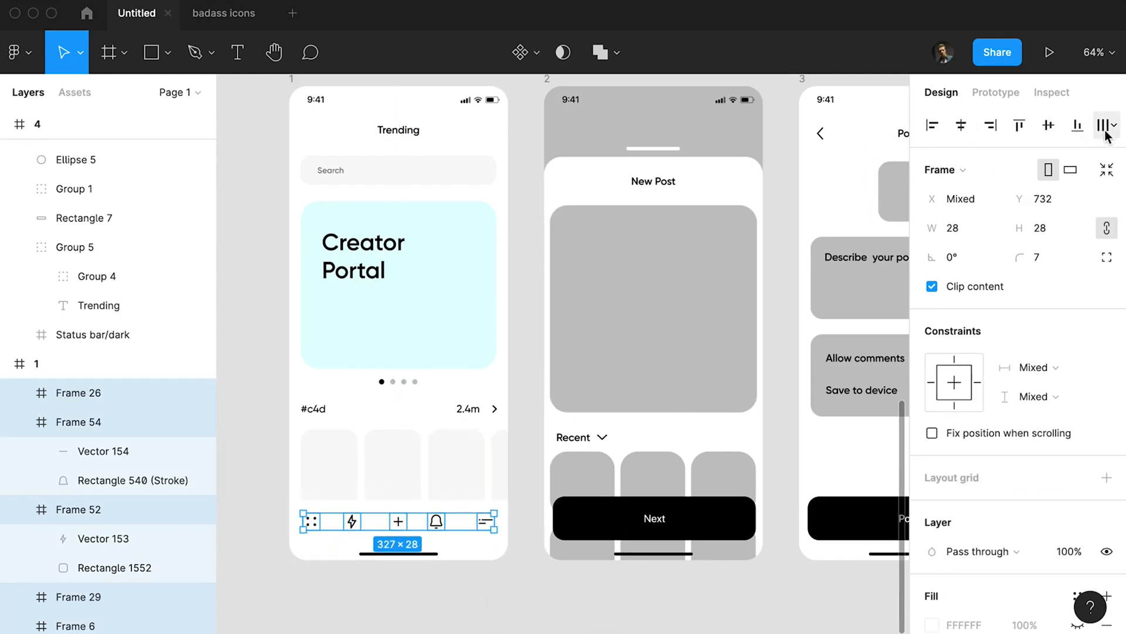
left_click(1105, 127)
left_click(1012, 206)
key("alt")
key("Escape")
Nudge the menu-lines icon horizontally, redistribute the five bottom-bar icons at 47 px spacing, and group them.
left_click(488, 522)
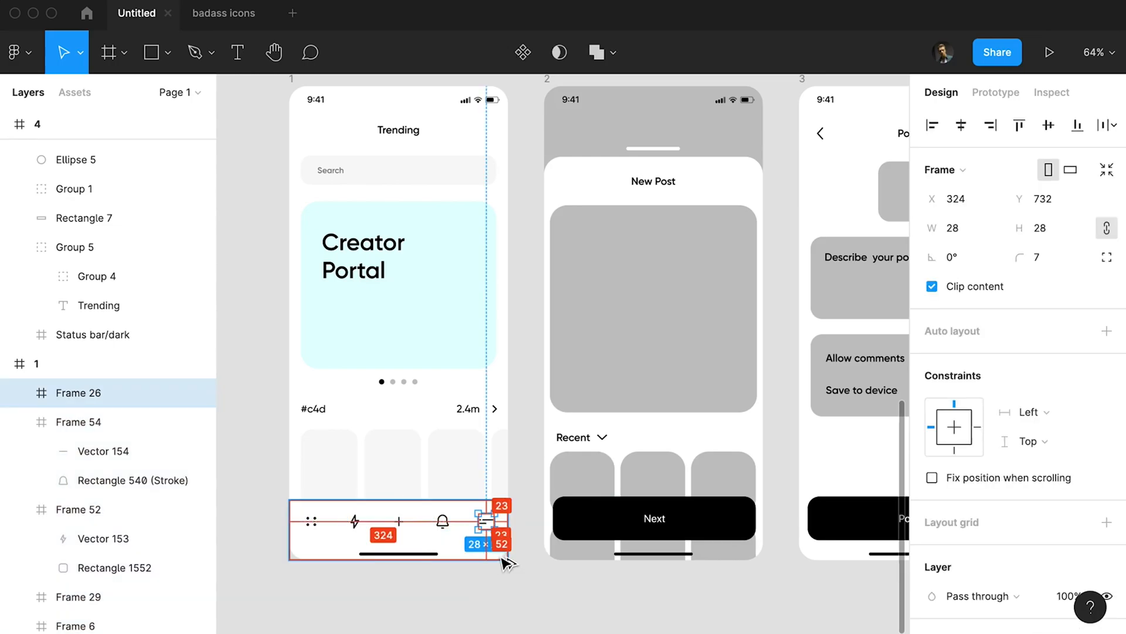
left_click(19, 421)
left_click(20, 451)
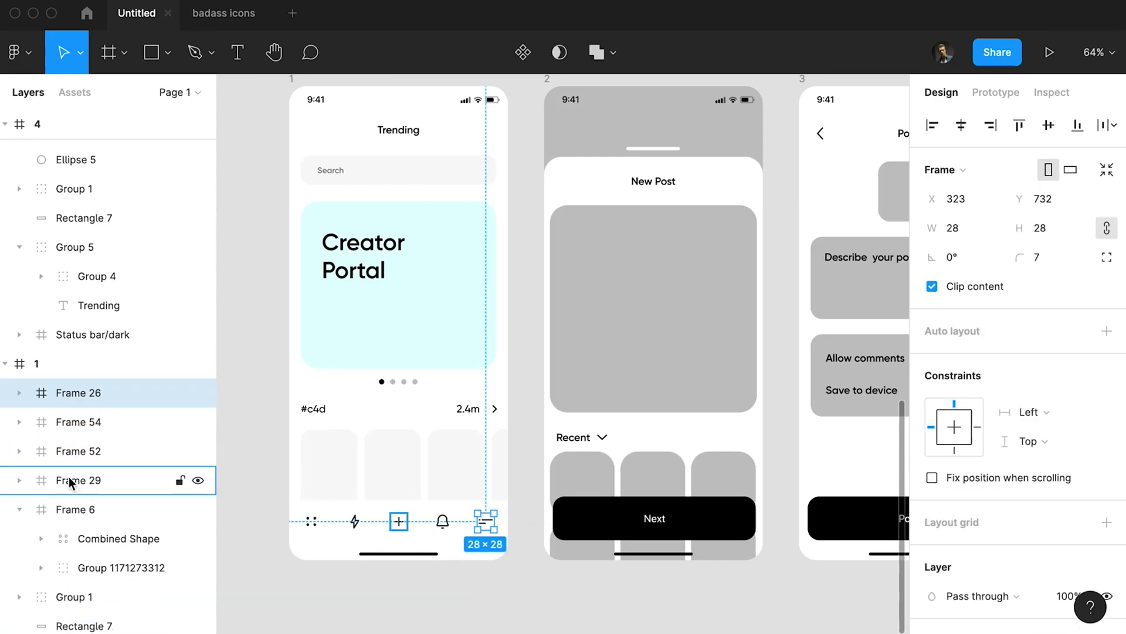
left_click(76, 510)
left_click(78, 394, "shift")
left_click(1106, 127)
left_click(1013, 206)
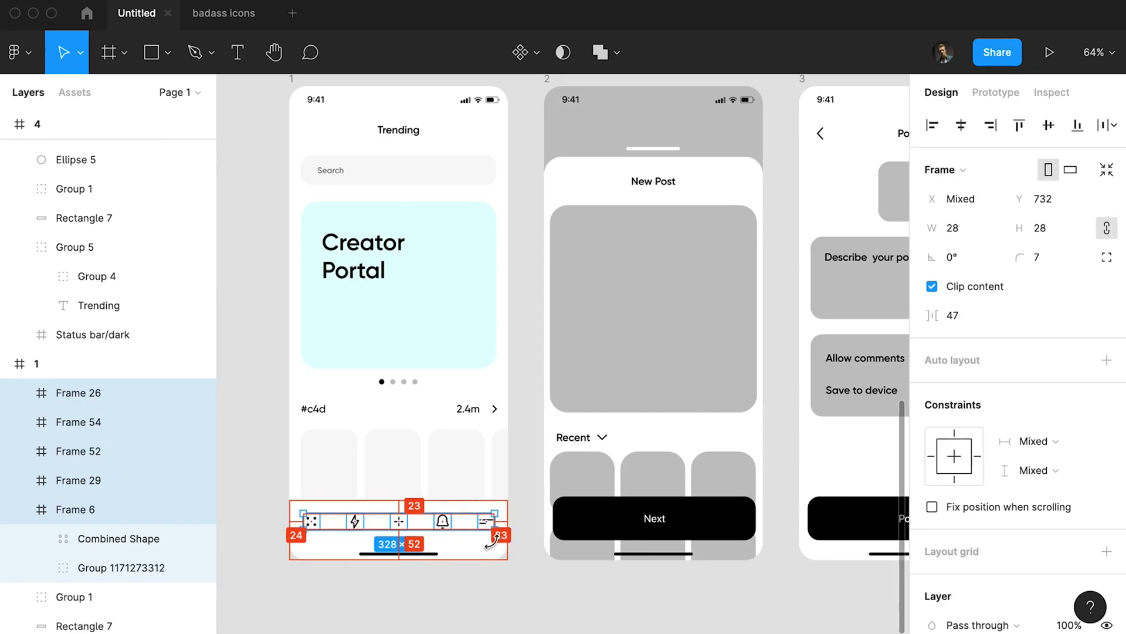
key("ctrl+g")
left_click(515, 597)
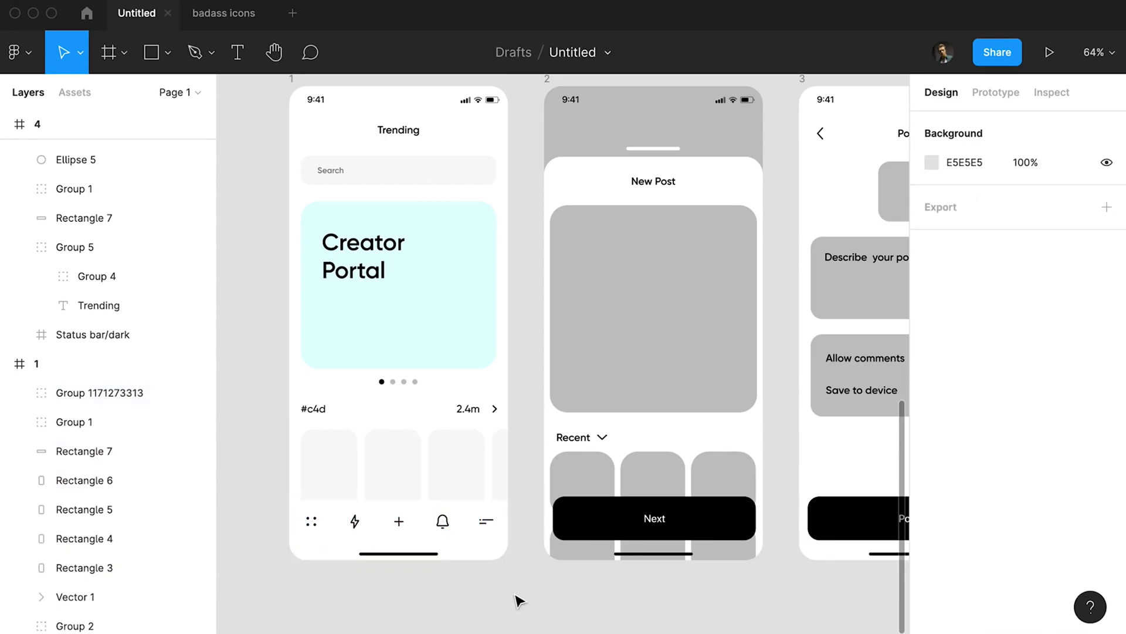
Shorten the white rectangle behind frame 1's bottom bar to 69 px high and move the icon group to Y 730.
scroll(523, 550, "down", 2)
scroll(523, 550, "up", 3)
left_click(495, 538)
scroll(446, 563, "up", 2)
left_click_drag(431, 570, 433, 553)
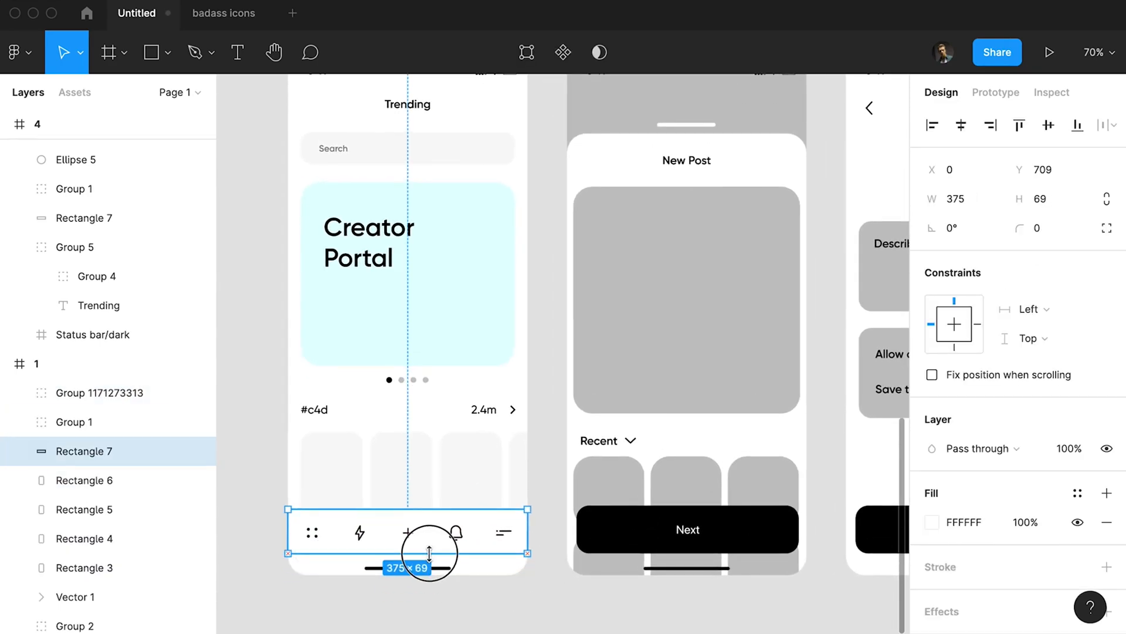
left_click(469, 537)
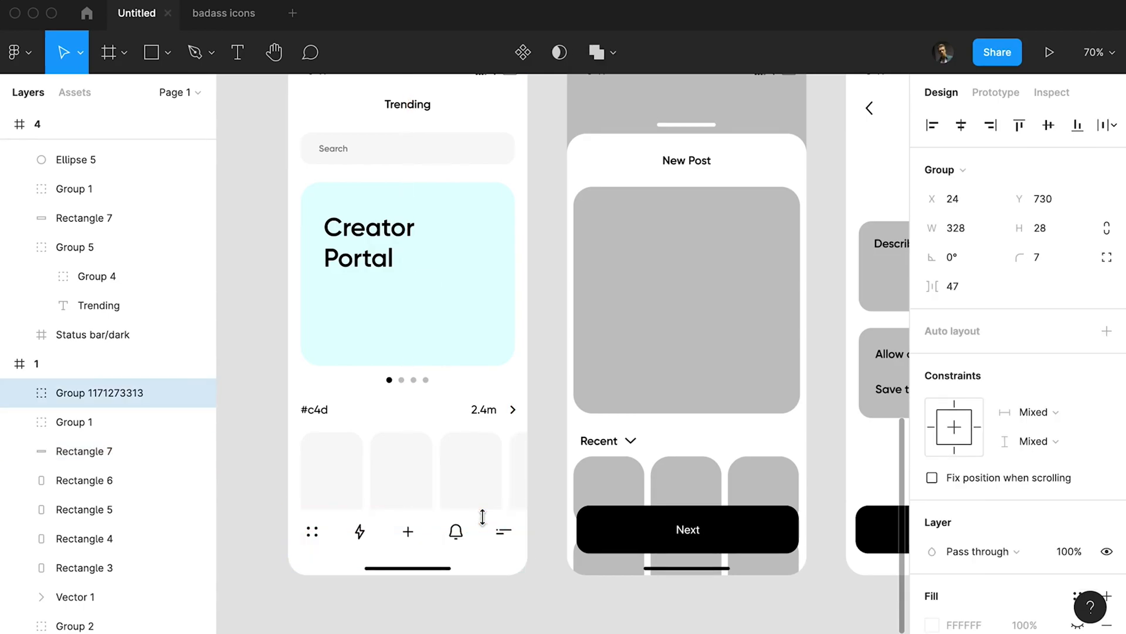
left_click(490, 512)
left_click_drag(490, 512, 490, 513)
key("alt")
left_click(464, 538)
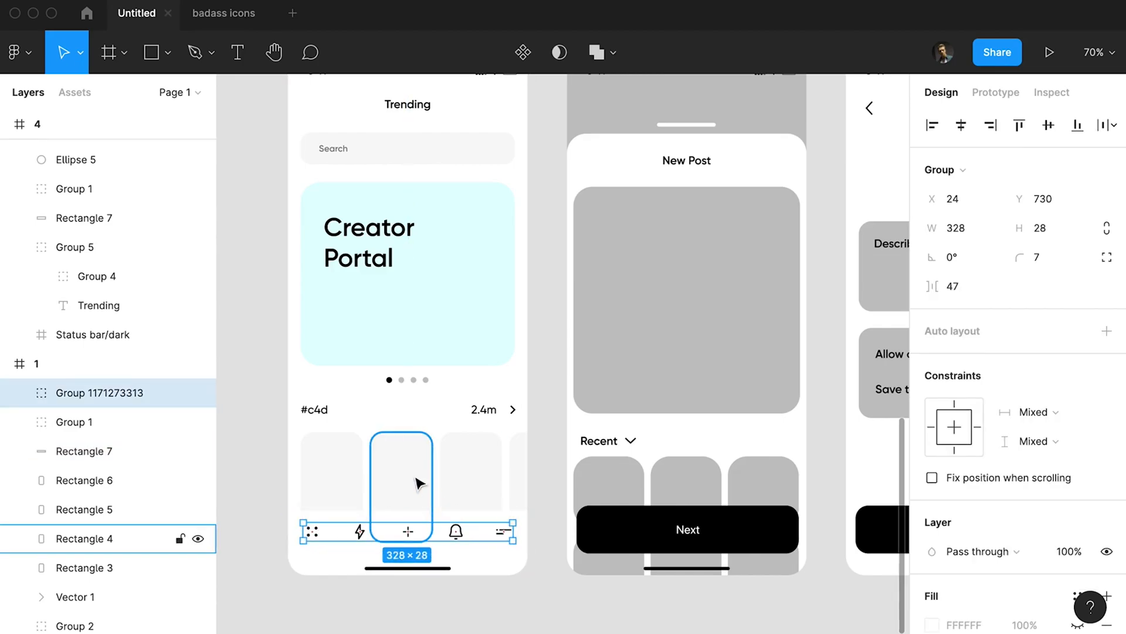
left_click(269, 428)
scroll(267, 432, "up", 1)
left_click_drag(267, 433, 252, 451)
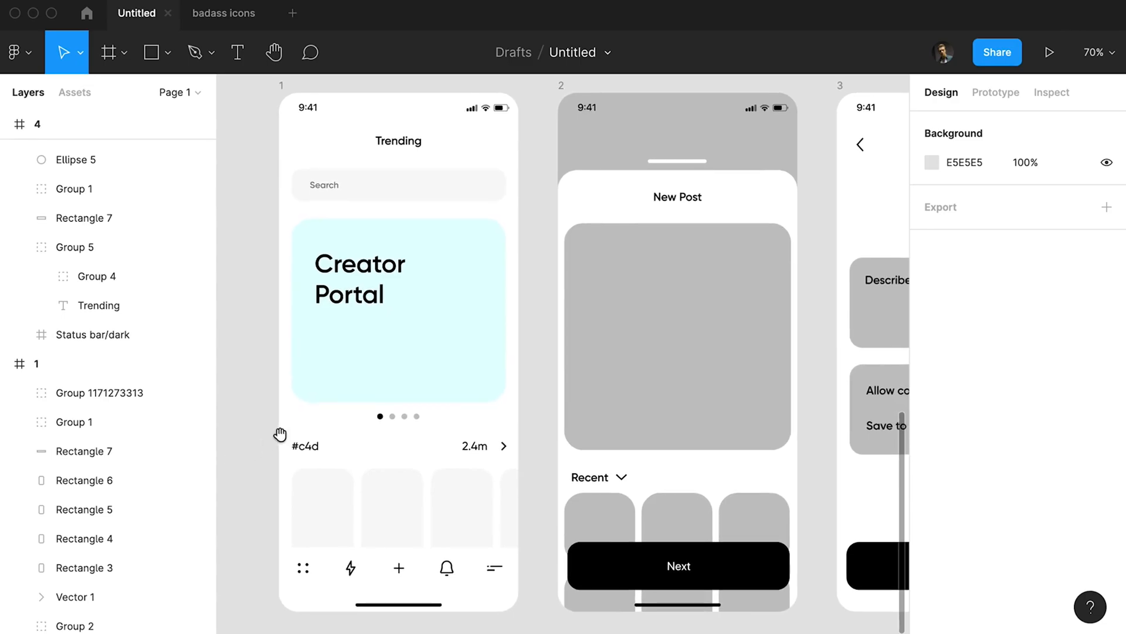
left_click(328, 264)
key("alt")
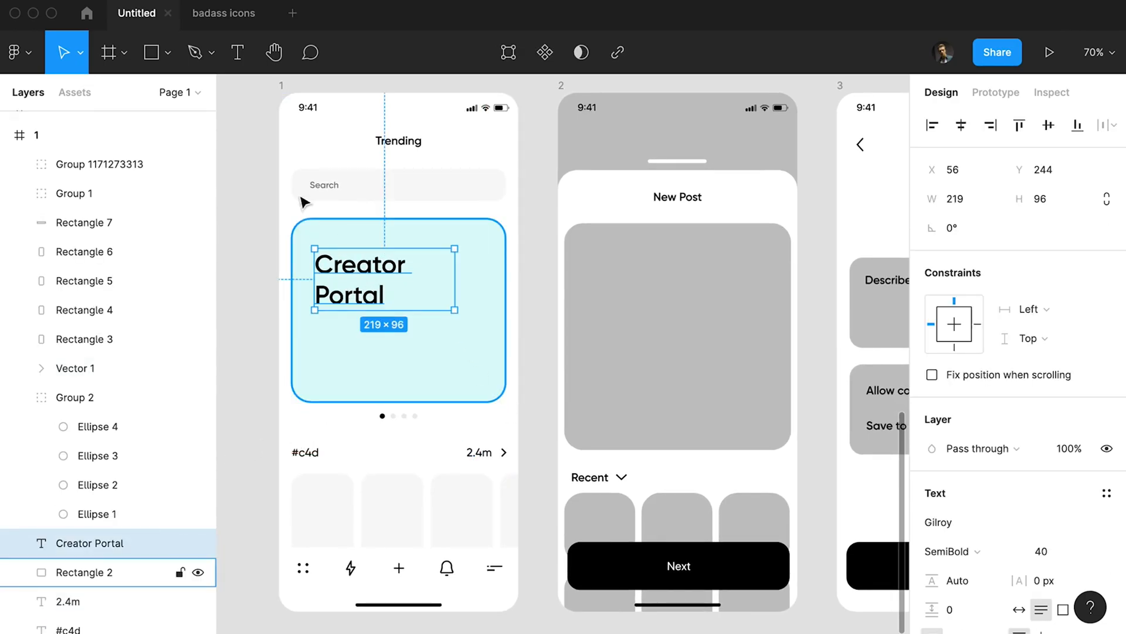
Search the Figma Community for "illustration" and open a copy of the SALY - 3D Illustration Pack at its Library page.
left_click(88, 14)
left_click(111, 51)
left_click(97, 192)
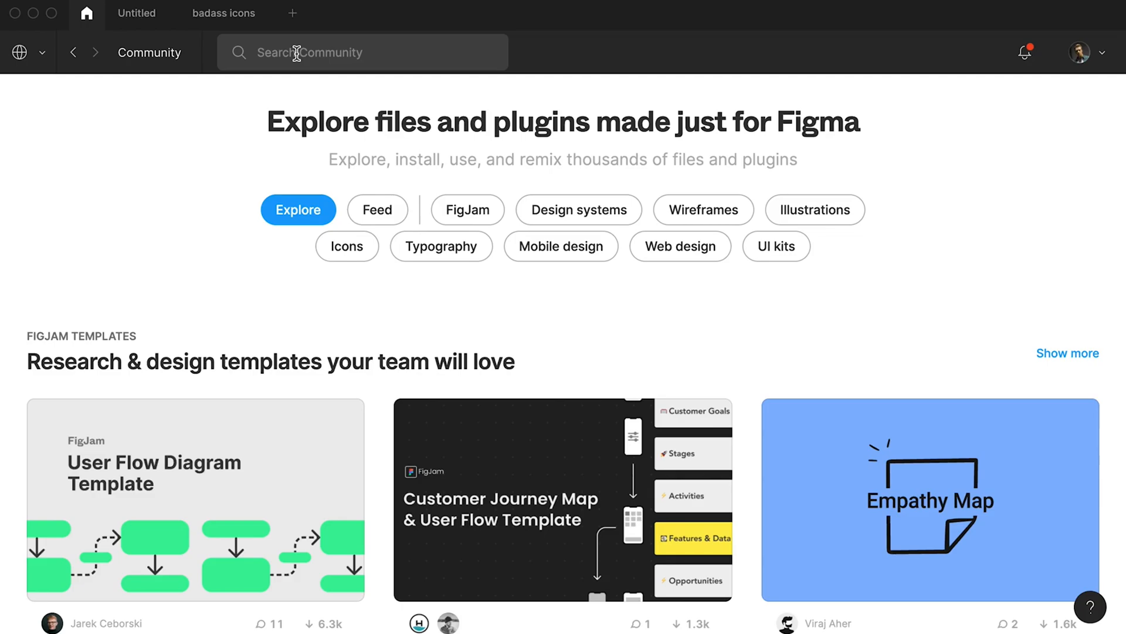
left_click(297, 53)
type("illustration")
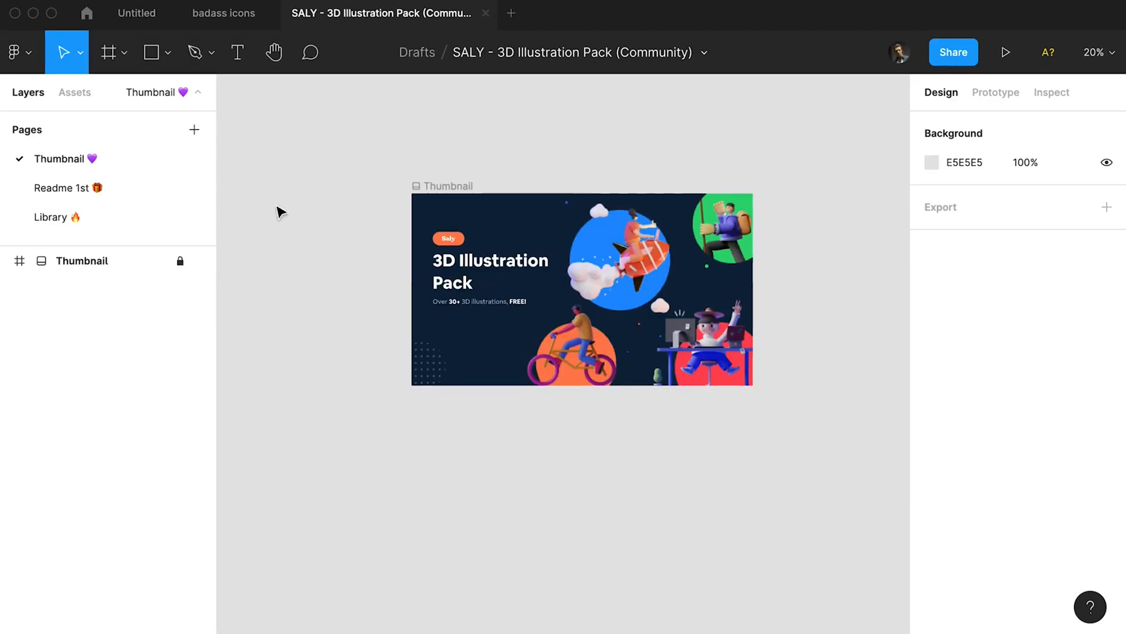
left_click(51, 216)
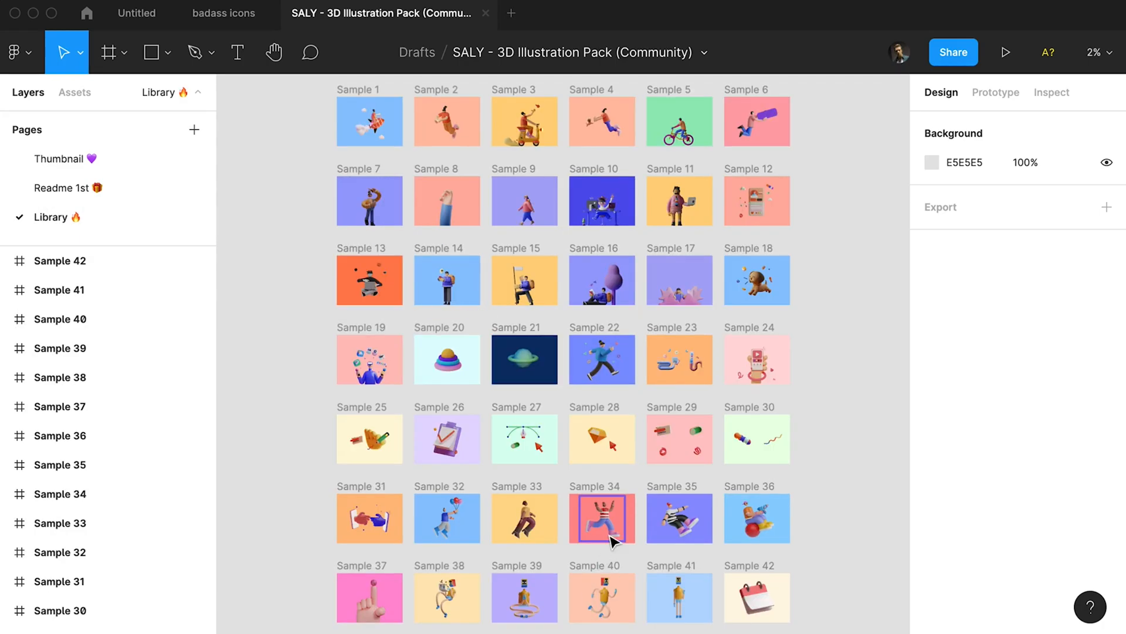
Copy the Saly-10 illustration from Sample 10 and paste it into frame 1 of the Untitled file, above the Creator Portal card.
left_click(616, 225)
scroll(616, 226, "up", 5)
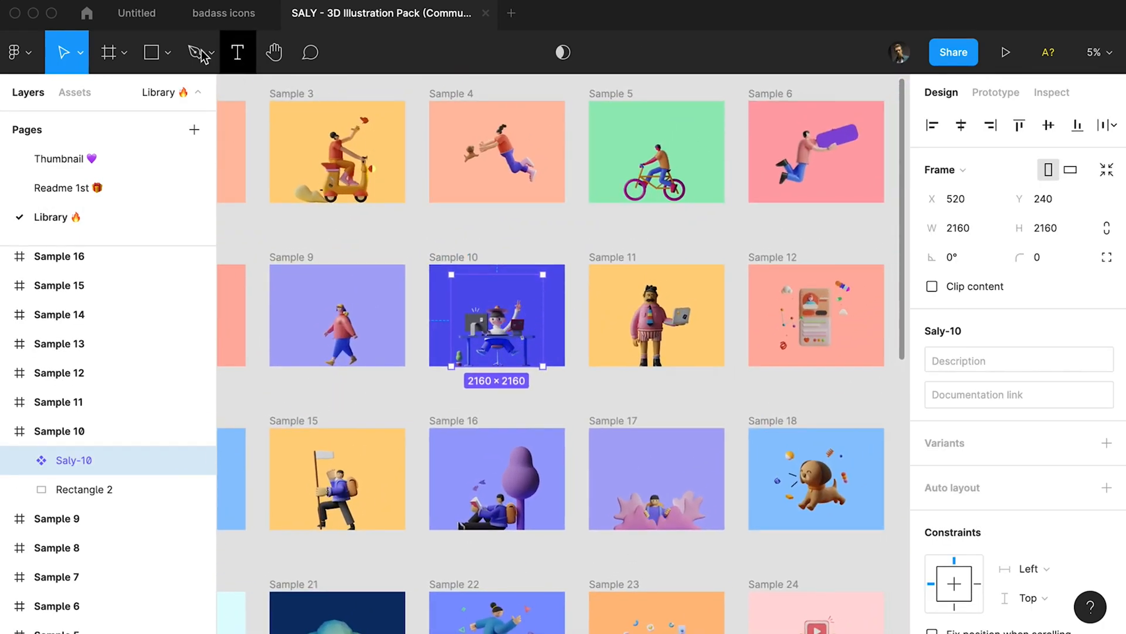
left_click(224, 13)
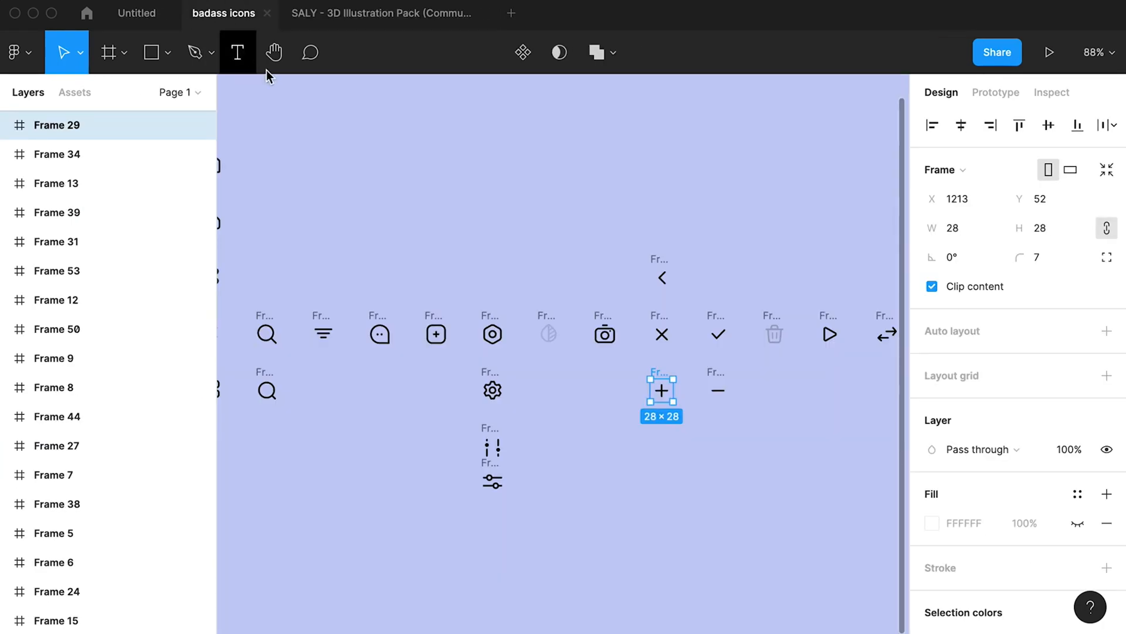
left_click(136, 13)
left_click(474, 309)
key("super+v")
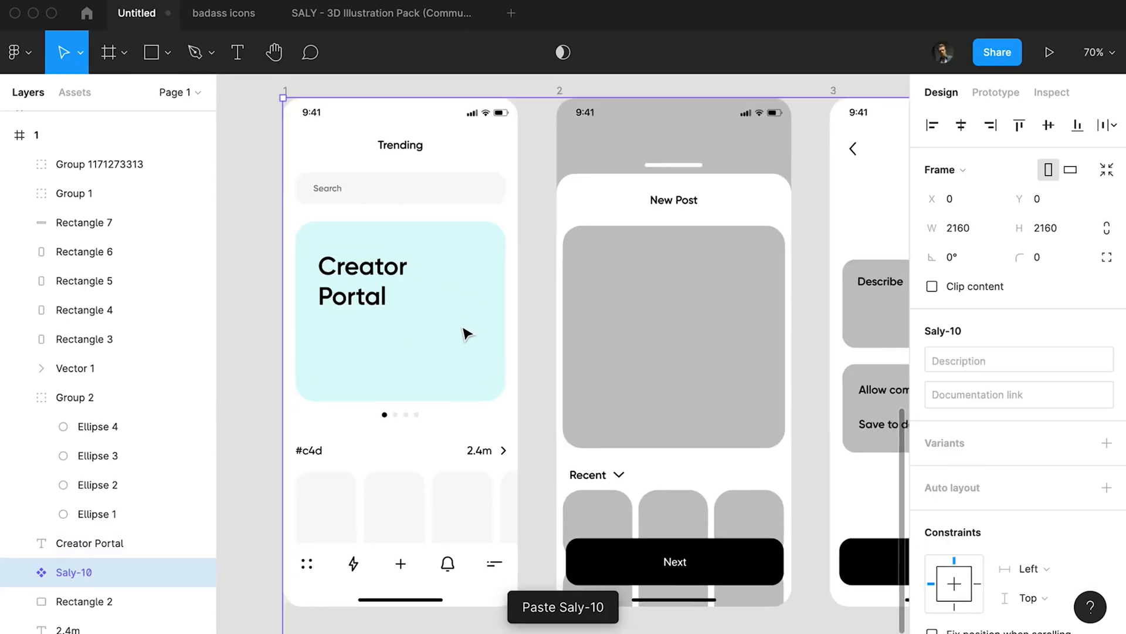
Scale the Saly-10 illustration down to 433 × 433 and position it over the Creator Portal card.
scroll(463, 332, "down", 5)
left_click_drag(719, 576, 491, 332)
scroll(534, 381, "up", 8)
left_click_drag(588, 384, 509, 324)
left_click_drag(430, 238, 601, 369)
left_click_drag(575, 283, 570, 374)
Mask the illustration with the light-cyan card rectangle, and duplicate that rectangle as a non-mask background inside the mask group.
left_click(77, 600, "shift")
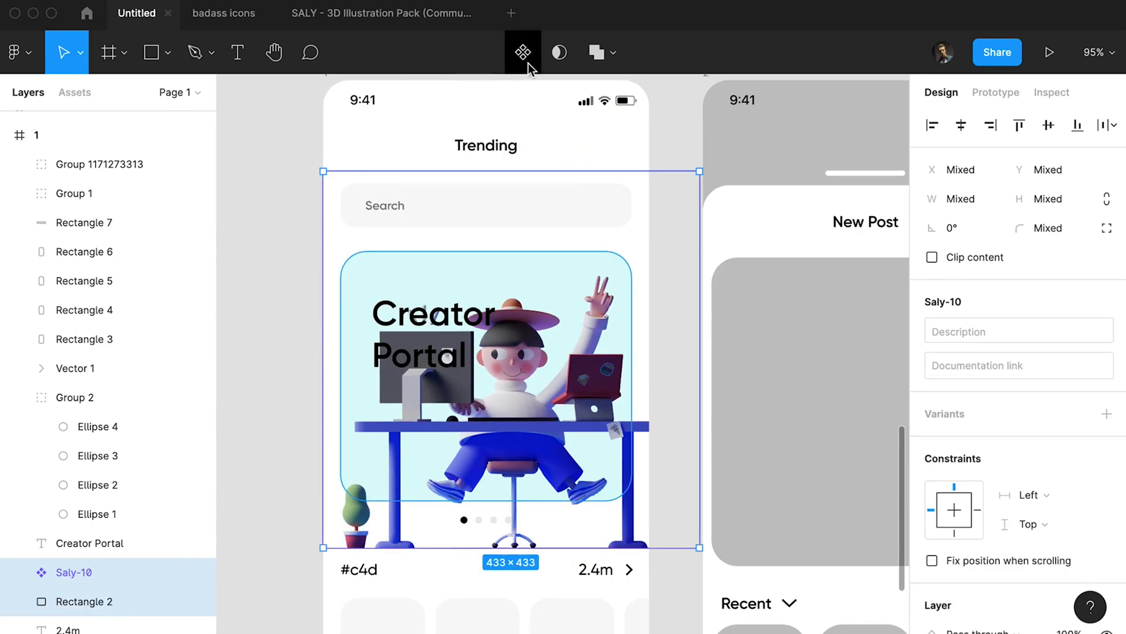
left_click(562, 53)
left_click(82, 602)
left_click(96, 623)
key("super+d")
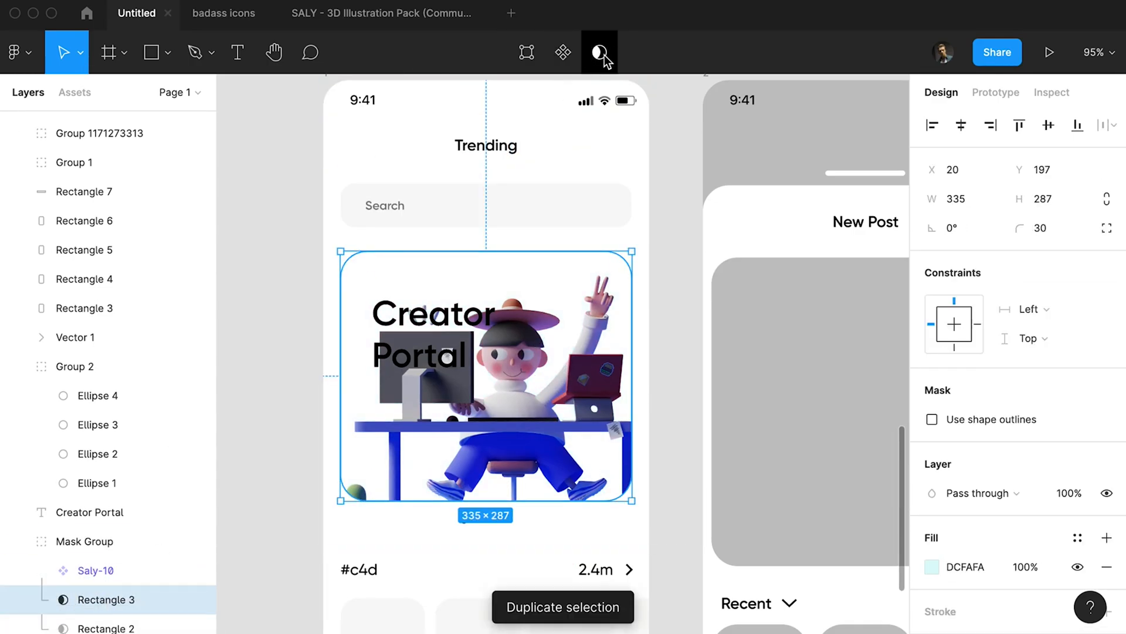
left_click(599, 58)
Move the masked illustration down below the card title and slightly raise its image saturation, contrast and exposure.
scroll(528, 314, "down", 2)
double_click(533, 306)
left_click_drag(552, 302, 552, 362)
left_click(932, 494)
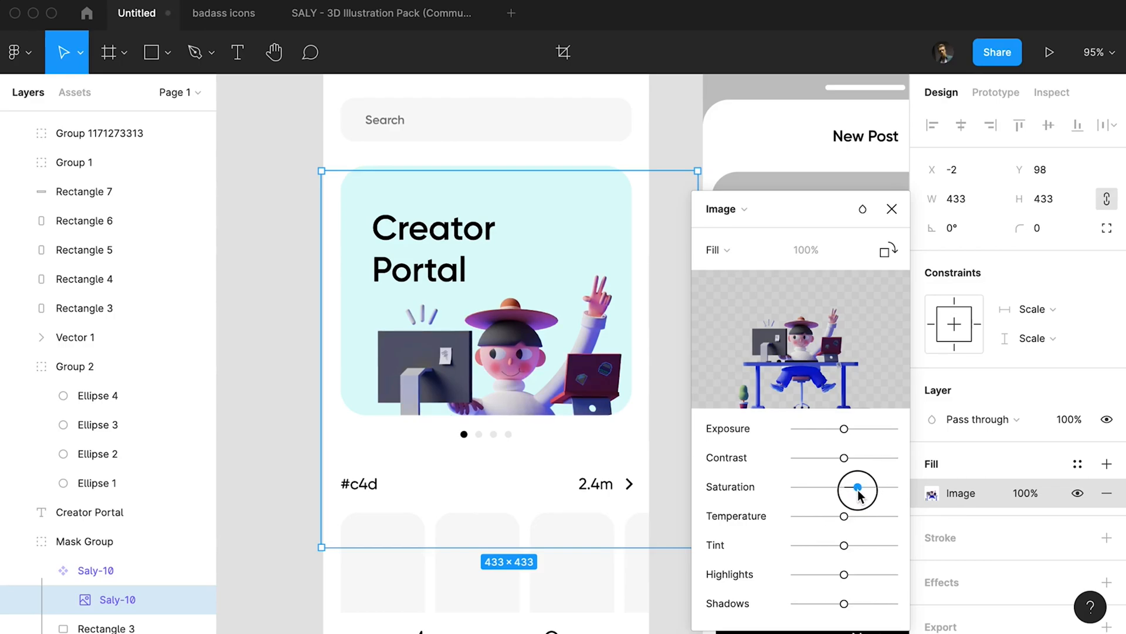
left_click_drag(844, 428, 852, 435)
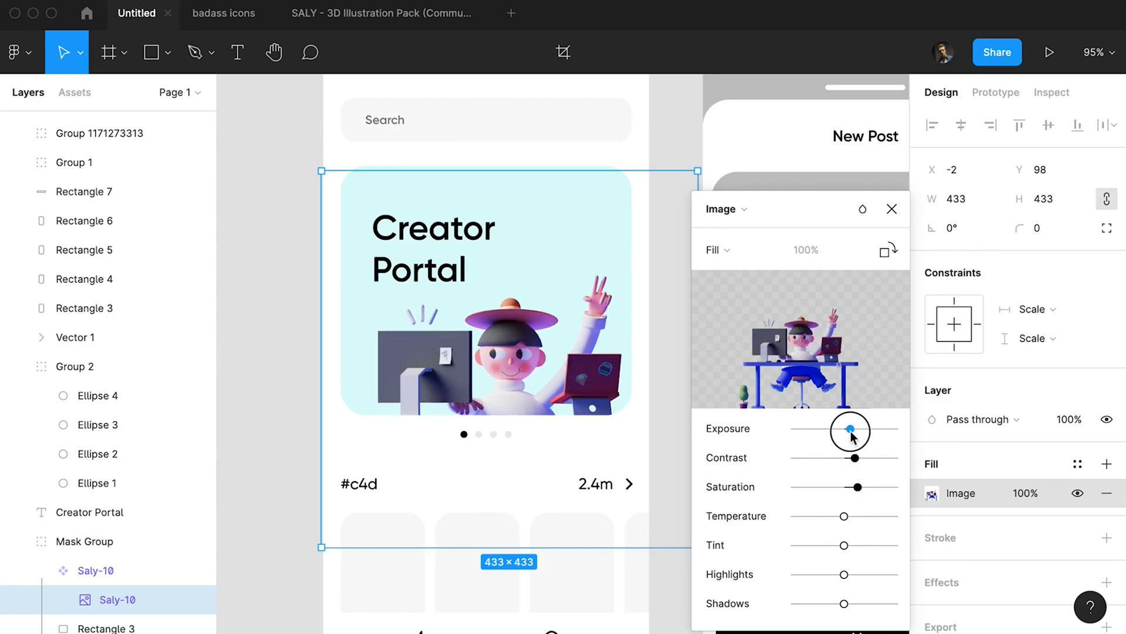
mouse_move(845, 573)
left_mouse_down()
mouse_move(881, 572)
mouse_move(853, 572)
left_mouse_up()
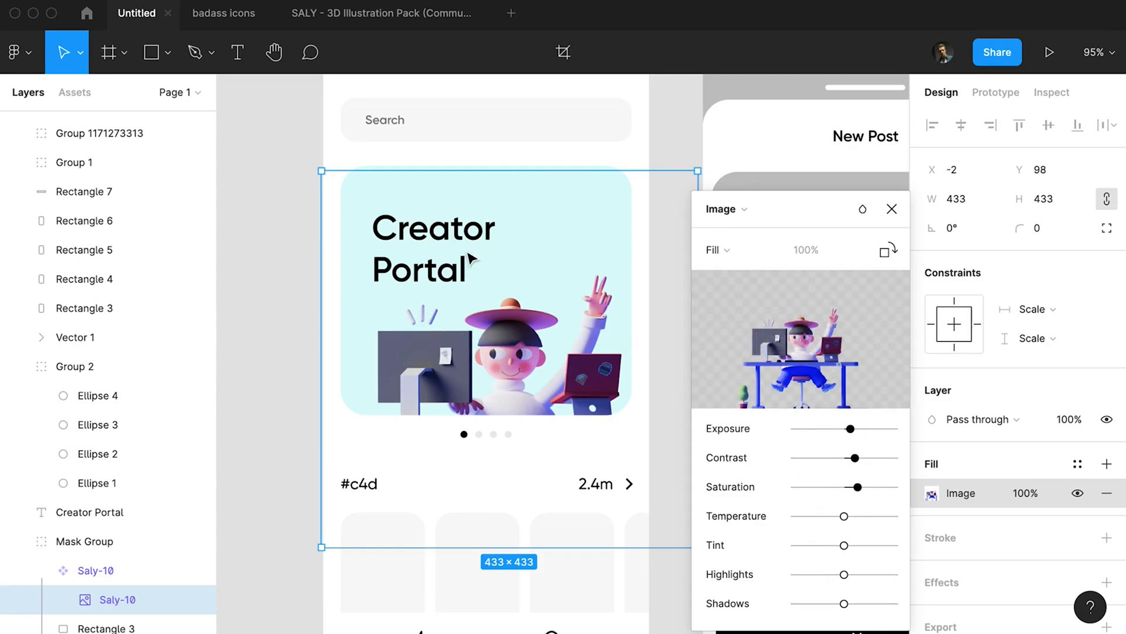
Set the Creator Portal title's font size to 35 and move the title to X 50, Y 227.
left_click(476, 265)
left_click(1052, 551)
type("35")
key("Return")
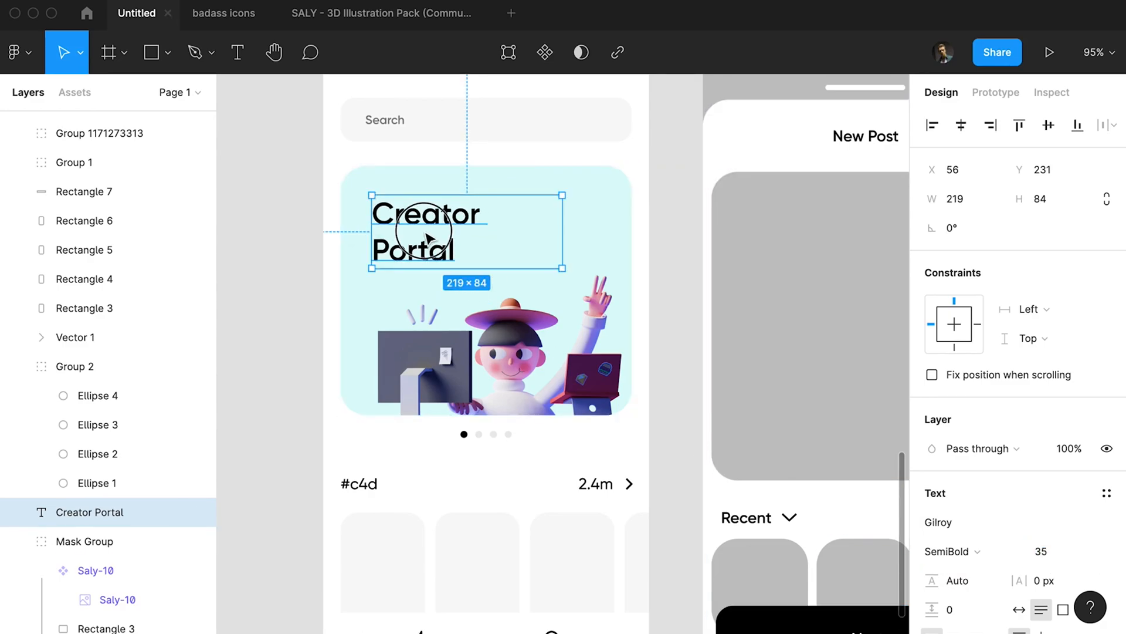
left_click_drag(435, 235, 431, 240)
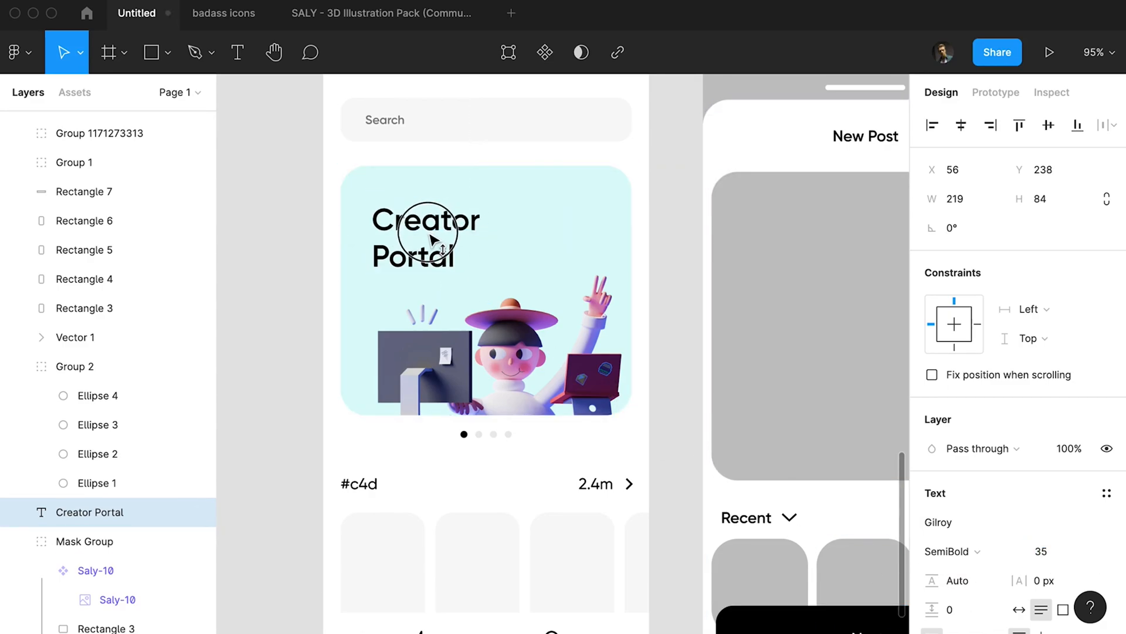
key("shift+Up")
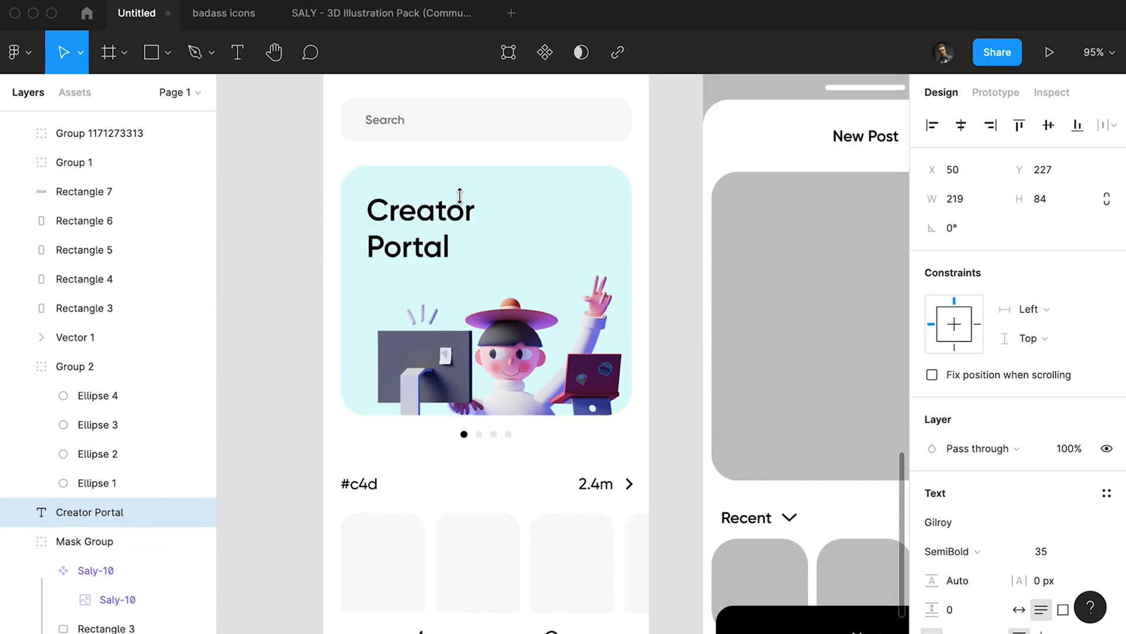
Slightly enlarge the illustration from its upper-left corner and move the Creator Portal title down to Y 238.
left_click(511, 346, "super")
left_click_drag(510, 346, 488, 338)
key("super+z")
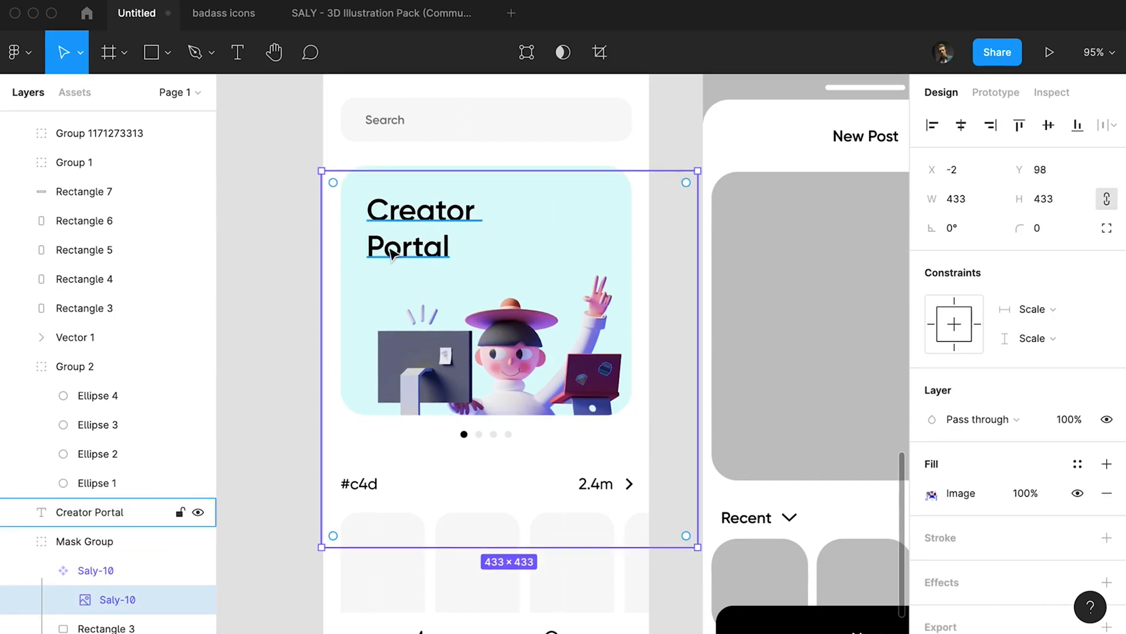
left_click_drag(304, 167, 312, 166)
left_click(422, 243)
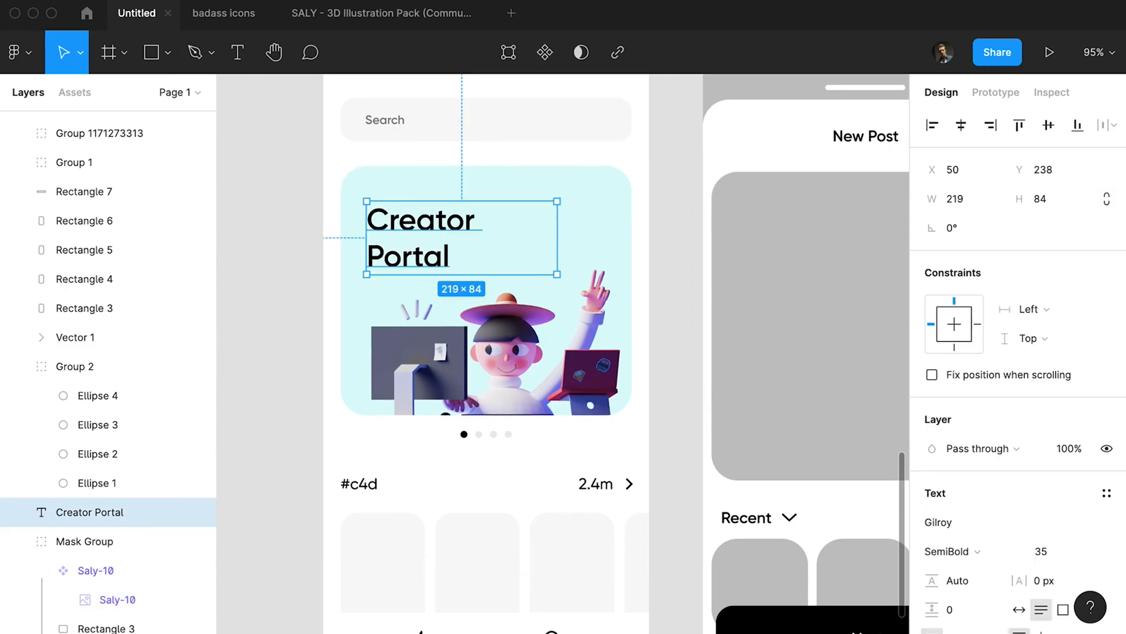
key("Escape")
Draw two small white circles, about 17 px wide, in the empty area of the card above the illustration.
left_click(551, 323, "super")
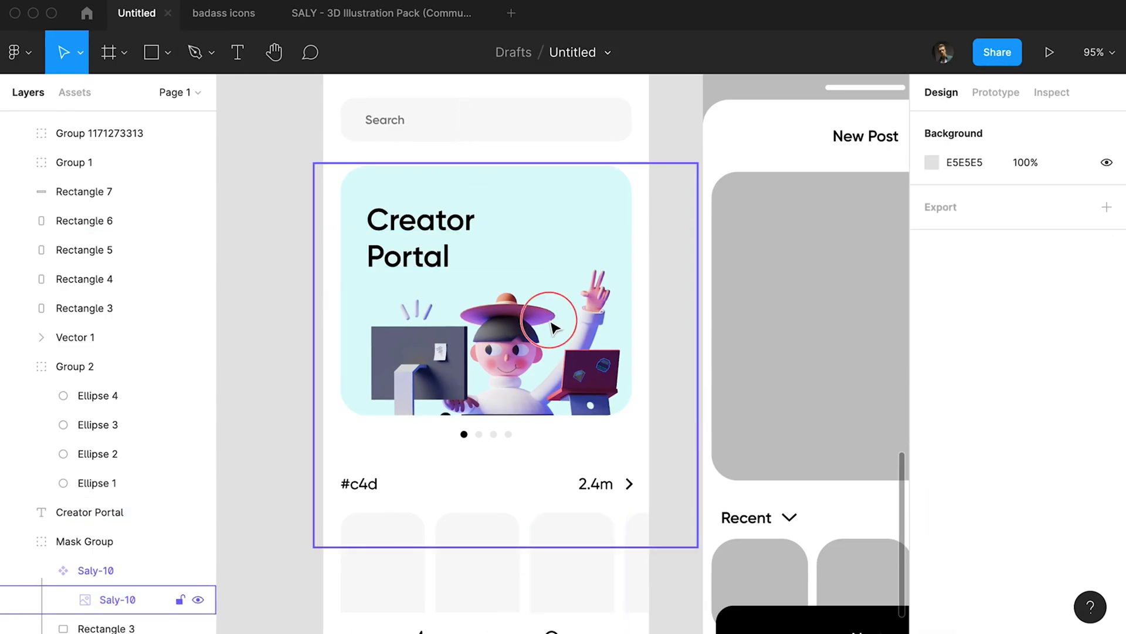
key("i")
key("o")
mouse_move(549, 207)
left_mouse_down()
mouse_move(565, 222)
mouse_move(503, 275)
mouse_move(575, 206)
left_mouse_up()
key("o")
key("i")
left_click(821, 162)
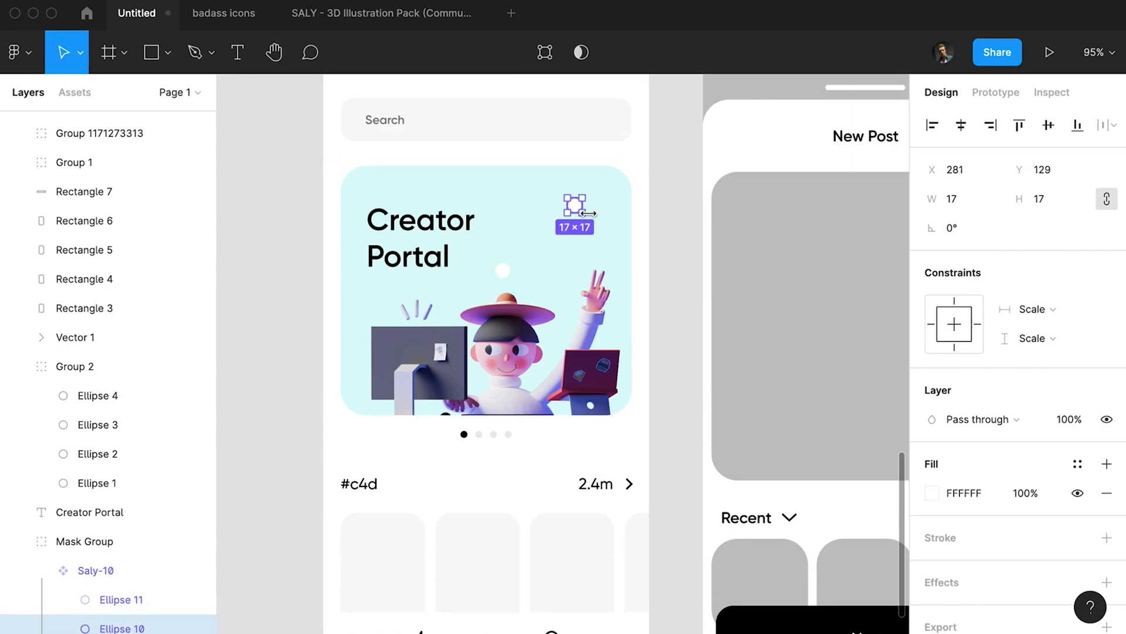
Move the lower white circle to the right of the Creator Portal title, diagonally below the other circle.
left_click_drag(502, 271, 520, 252)
left_click(669, 248)
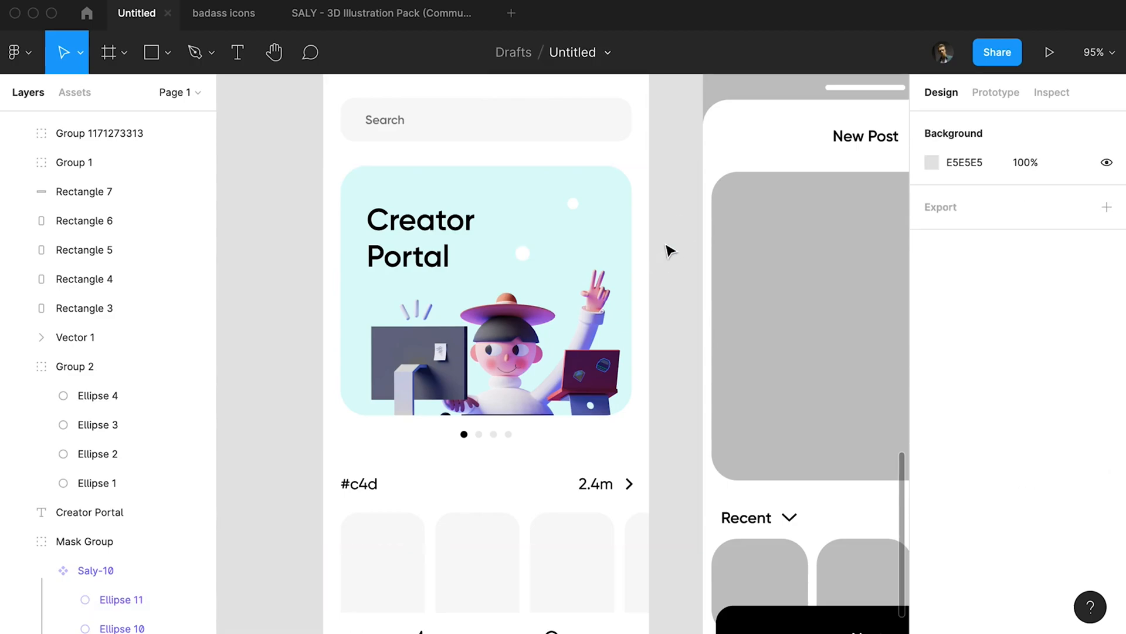
left_click(526, 260, "super")
left_click(662, 243)
Copy the upper magnifier icon from the badass icons file and place it in frame 1's search field.
scroll(686, 247, "up", 4)
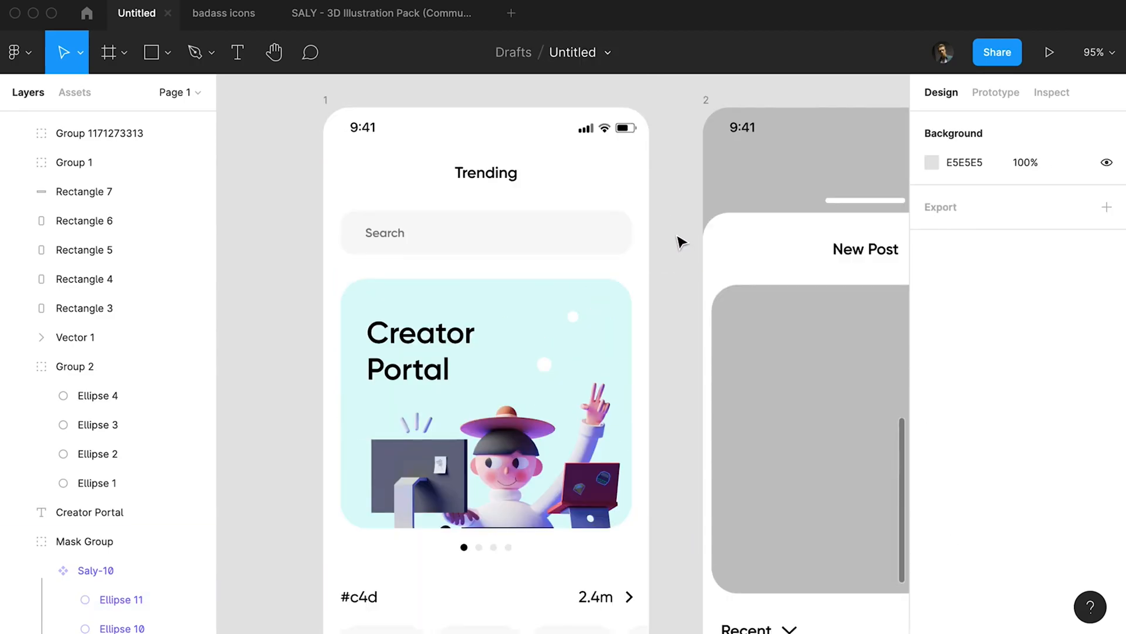
left_click(220, 13)
left_click(508, 343)
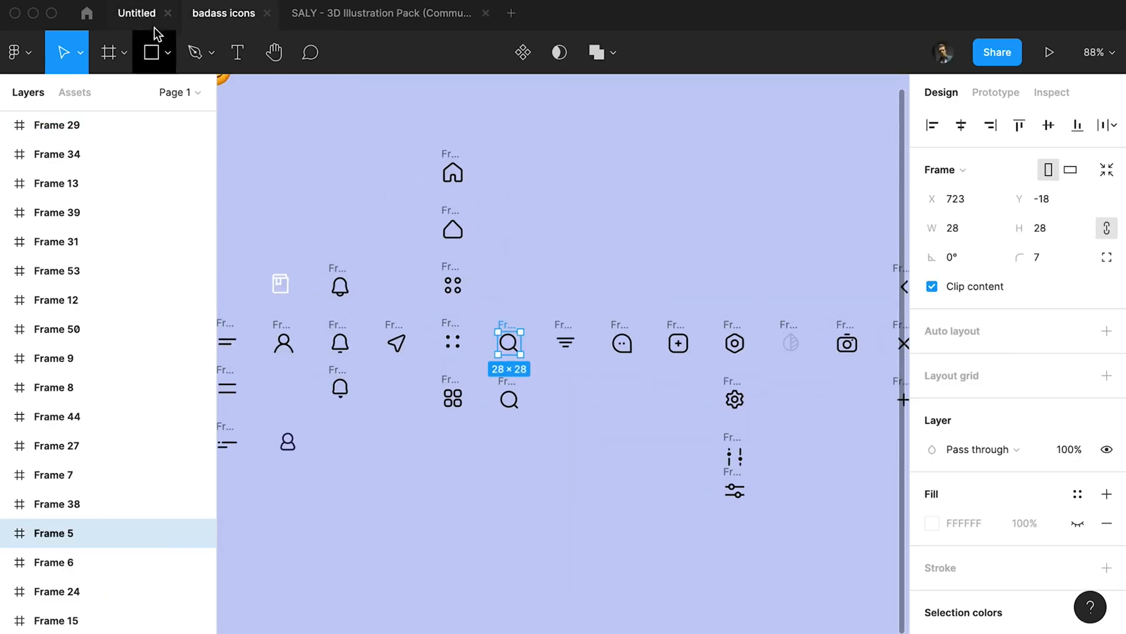
left_click(139, 13)
key("ctrl+v")
left_click_drag(494, 378, 479, 235)
scroll(377, 235, "up", 5)
key("super+z")
Resize the magnifier icon to about 18 px beside the Search text in frame 1's search field.
left_click(381, 235)
left_click_drag(390, 212, 385, 217)
left_click(375, 233, "super")
left_click(128, 278, "shift")
scroll(961, 552, "down", 2)
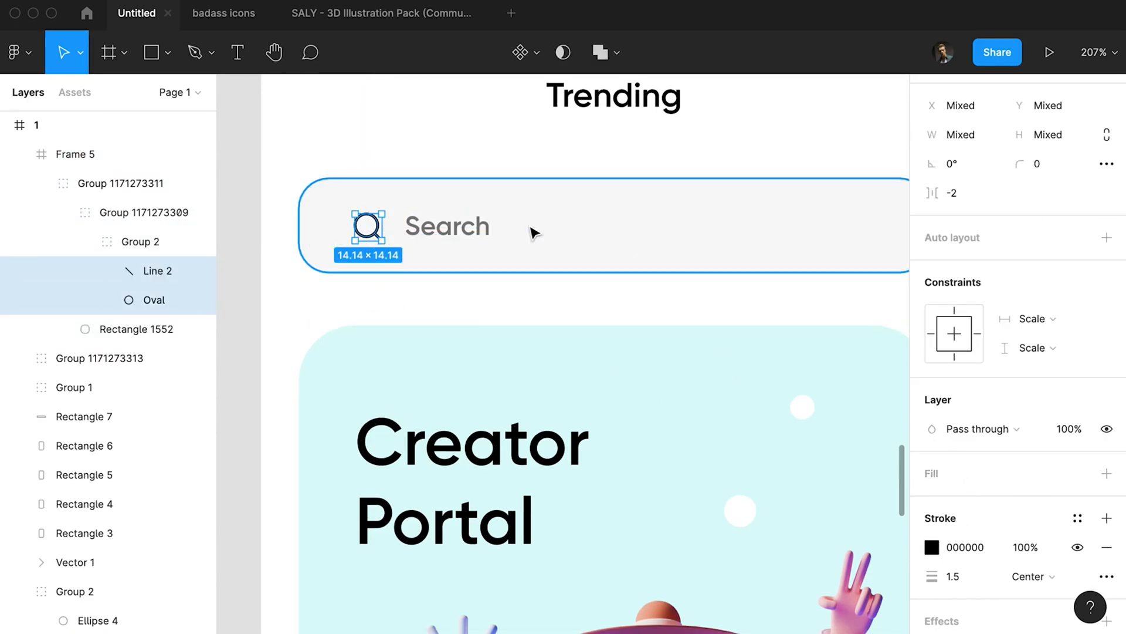
key("shift+Return")
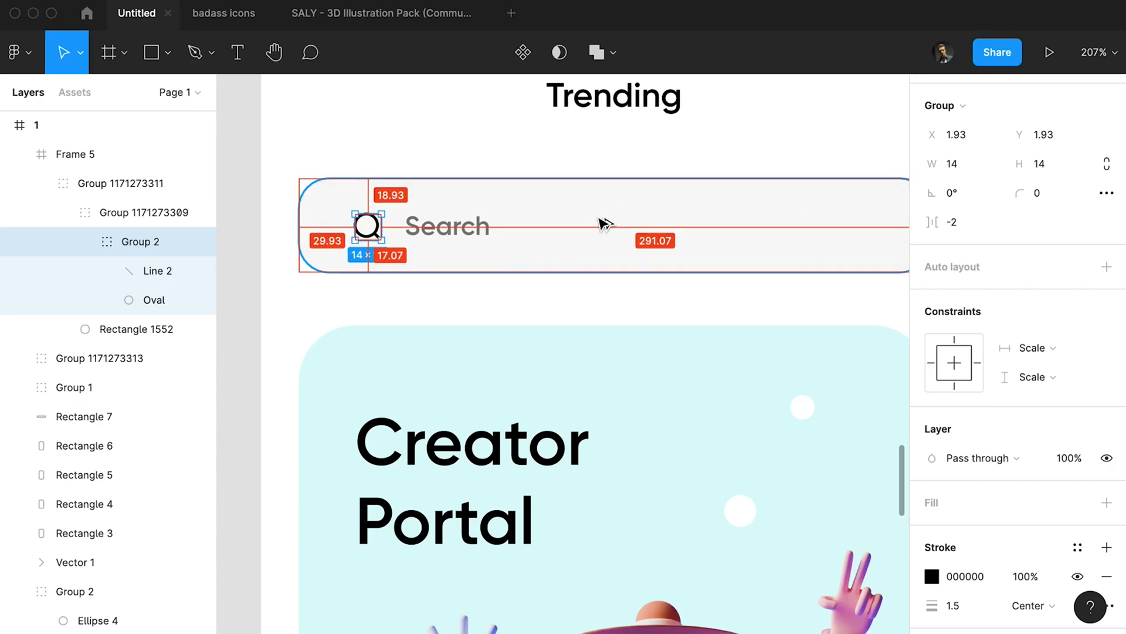
Centre the magnifier icon and the Search text vertically on the search field.
left_click(591, 228)
left_click(370, 228)
left_click(469, 232, "shift")
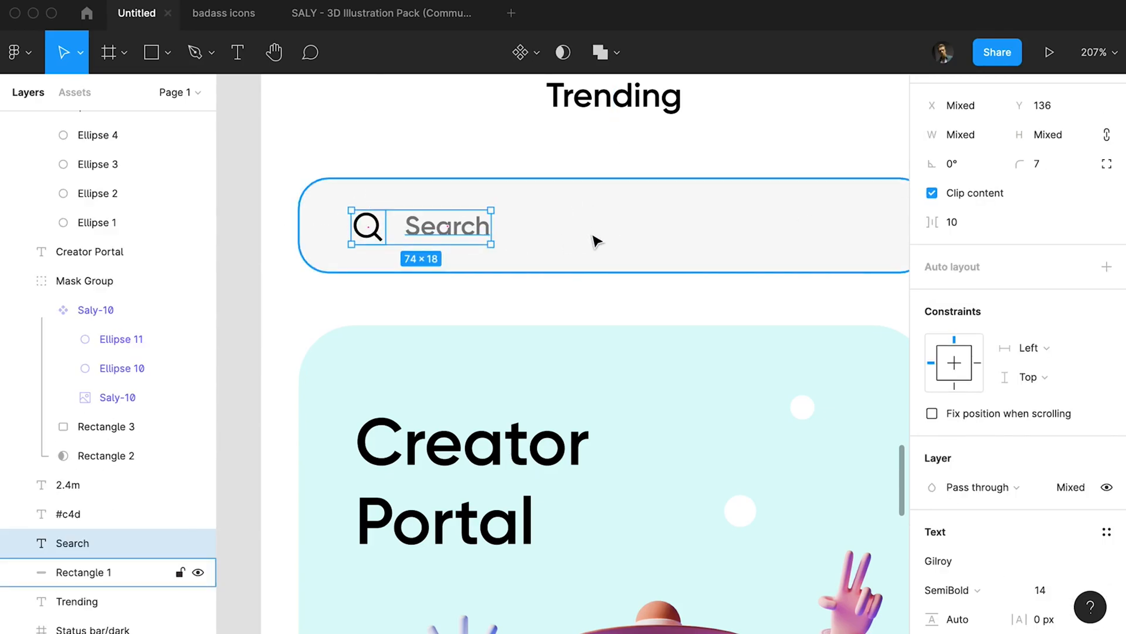
left_click(595, 239, "shift")
scroll(1018, 193, "up", 2)
left_click(1052, 126)
scroll(646, 177, "down", 1)
scroll(647, 177, "down", 4)
left_click(636, 157)
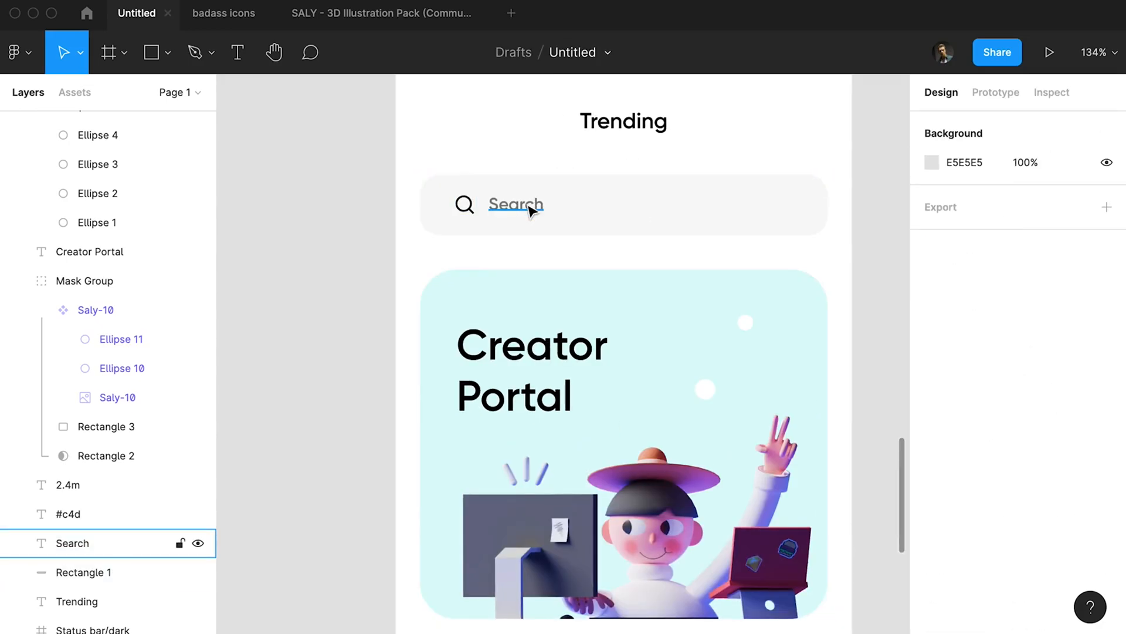
Reduce the opacity of the Search placeholder text to 30%.
left_click(530, 210)
left_click(666, 215)
left_click(782, 153)
scroll(782, 152, "right", 3)
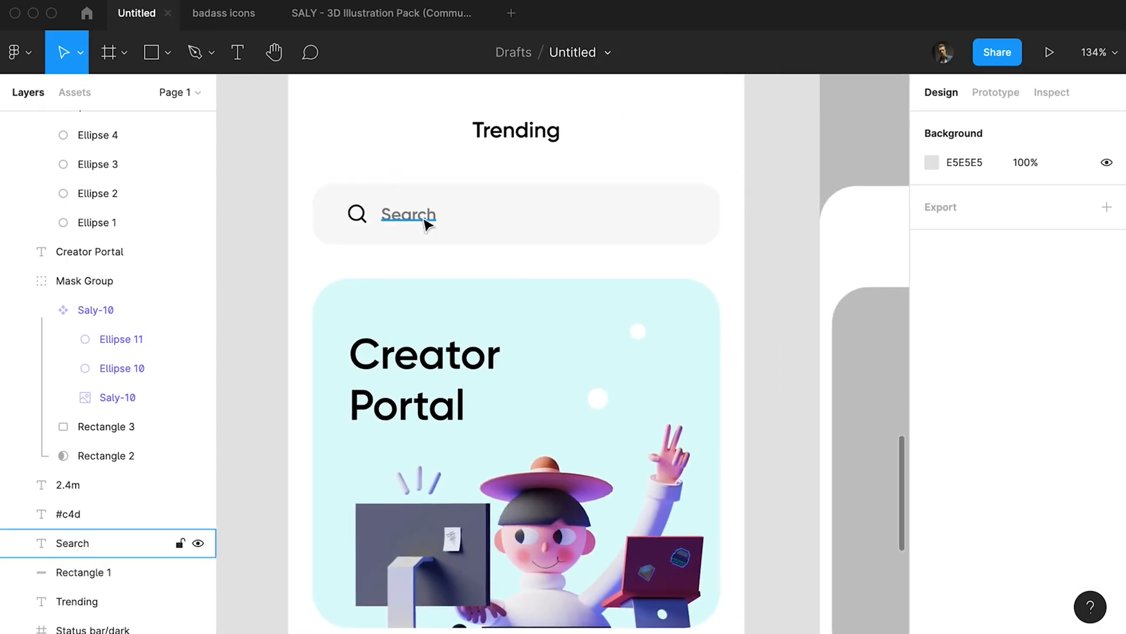
left_click(405, 222)
key("3")
Group the magnifier icon with the Search text and centre the group horizontally in frame 1.
left_click(357, 215, "shift")
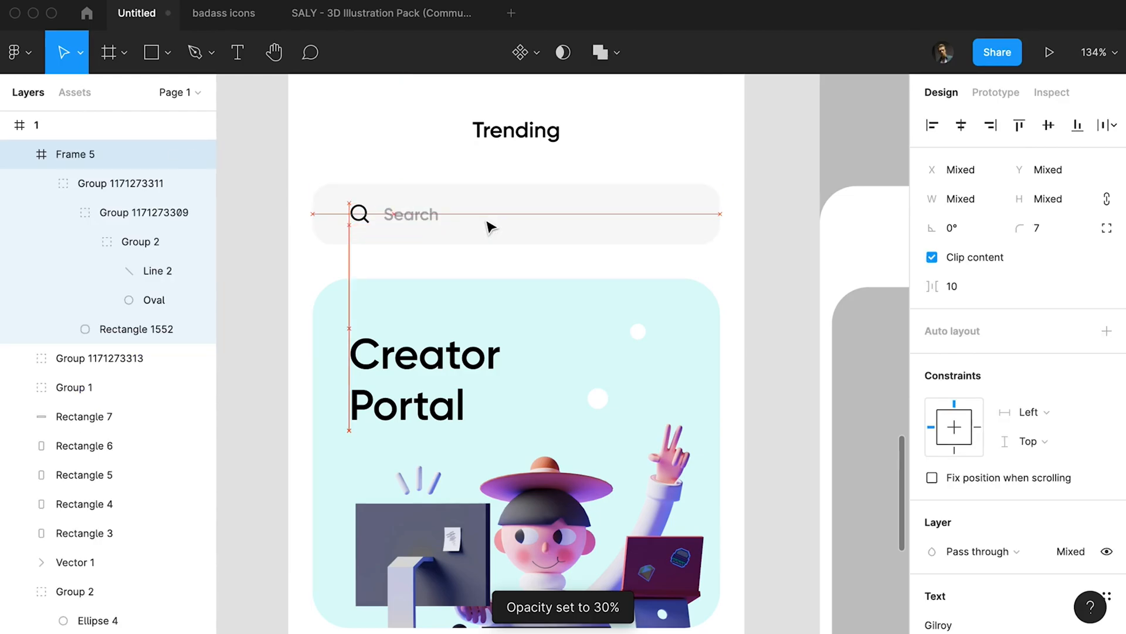
scroll(487, 227, "down", 3)
left_click(515, 227)
key("super+g")
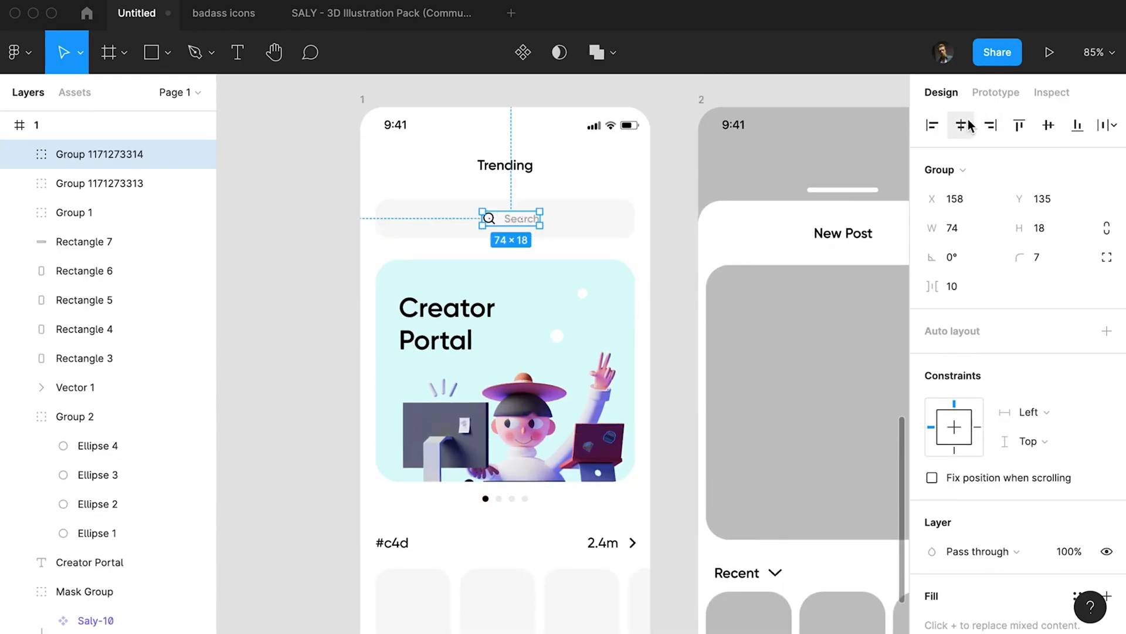
left_click(684, 212)
Delete the placeholder cards in the #c4d row, keeping only the first one.
scroll(666, 148, "down", 5)
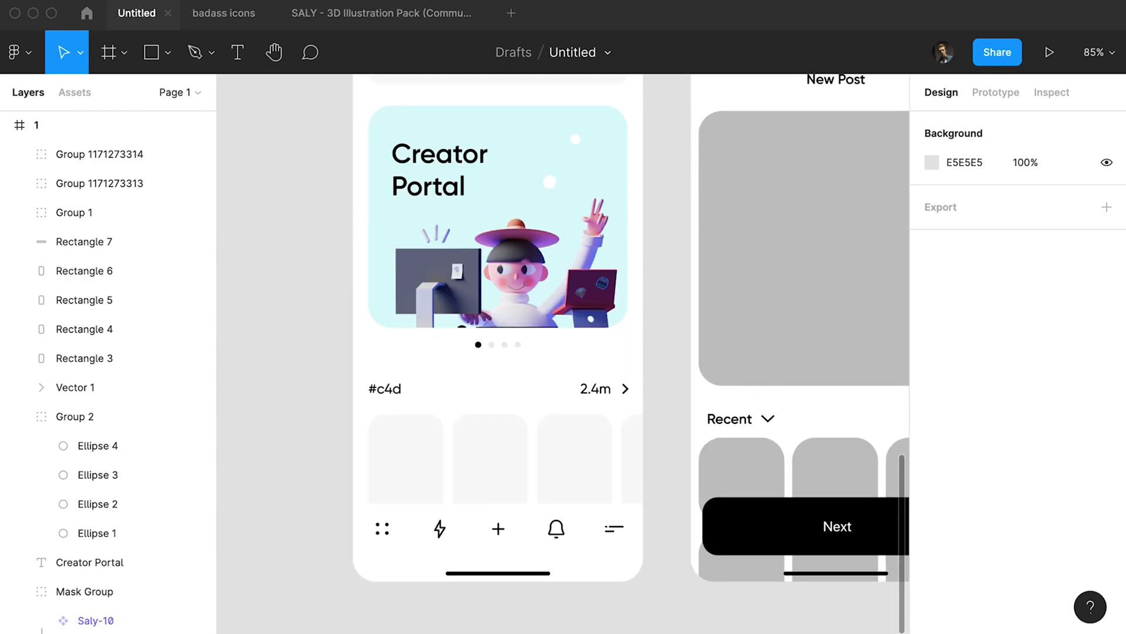
left_click(419, 453)
left_click(581, 458, "shift")
left_click(616, 458)
left_click(627, 454)
left_click(578, 454)
left_click(519, 452, "shift")
left_click(634, 452, "shift")
key("Delete")
key("Escape")
Duplicate the remaining placeholder card, paste the pink app mockup image over it and mask the image with the duplicate.
left_click(420, 453)
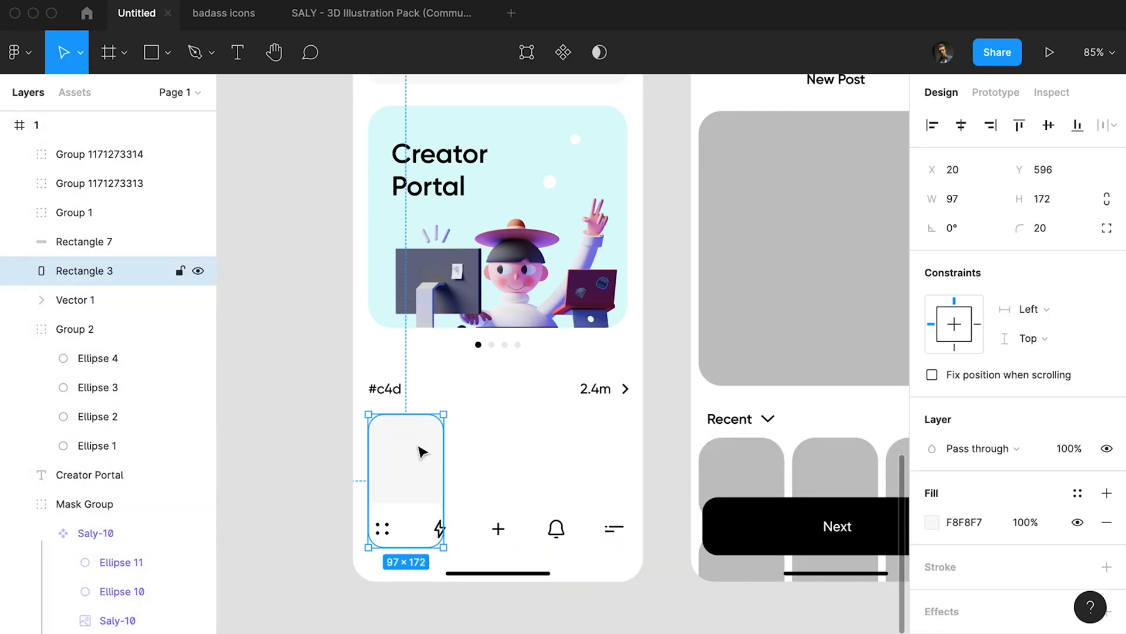
key("super+d")
key("super+z")
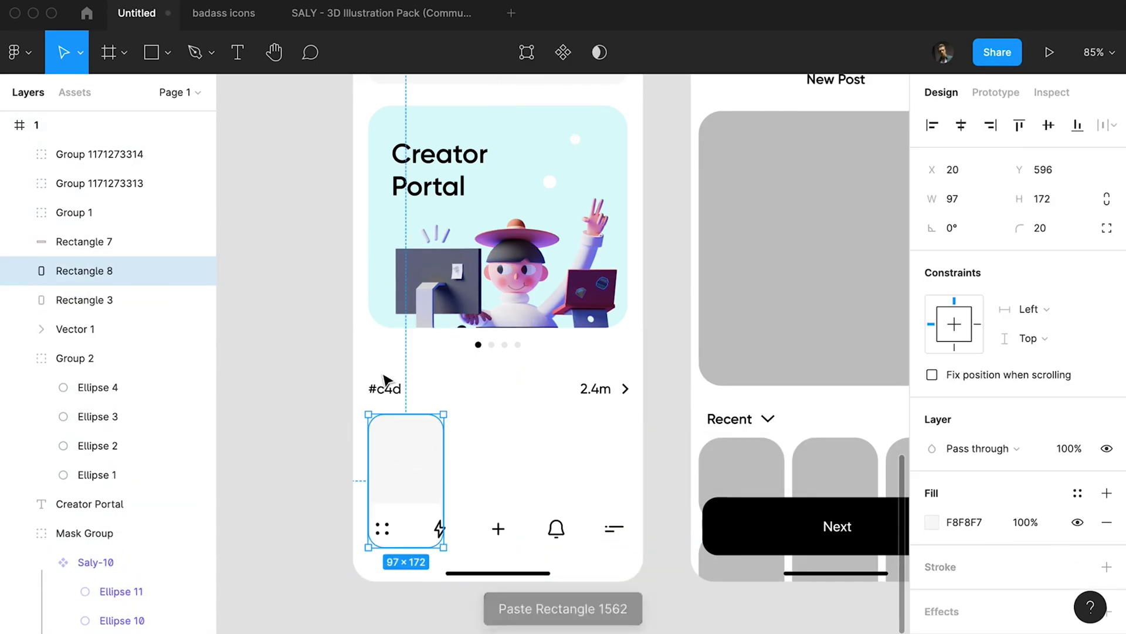
left_click(408, 448)
key("super+v")
left_click_drag(488, 352, 411, 471)
left_click(118, 300, "shift")
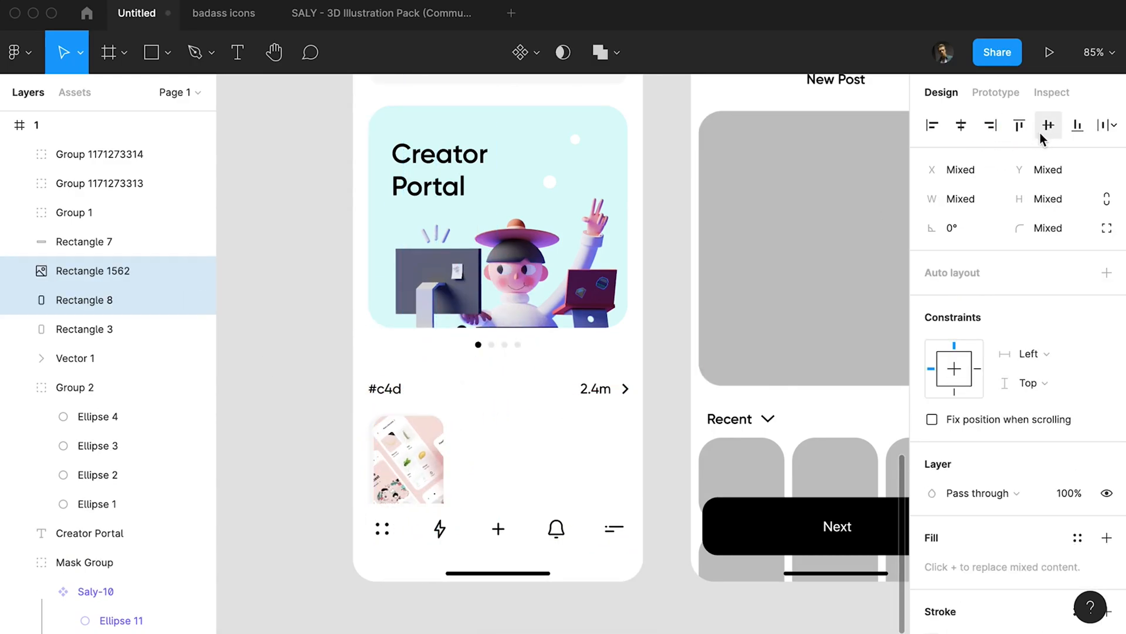
left_click(566, 55)
left_click(94, 271)
left_click(530, 455)
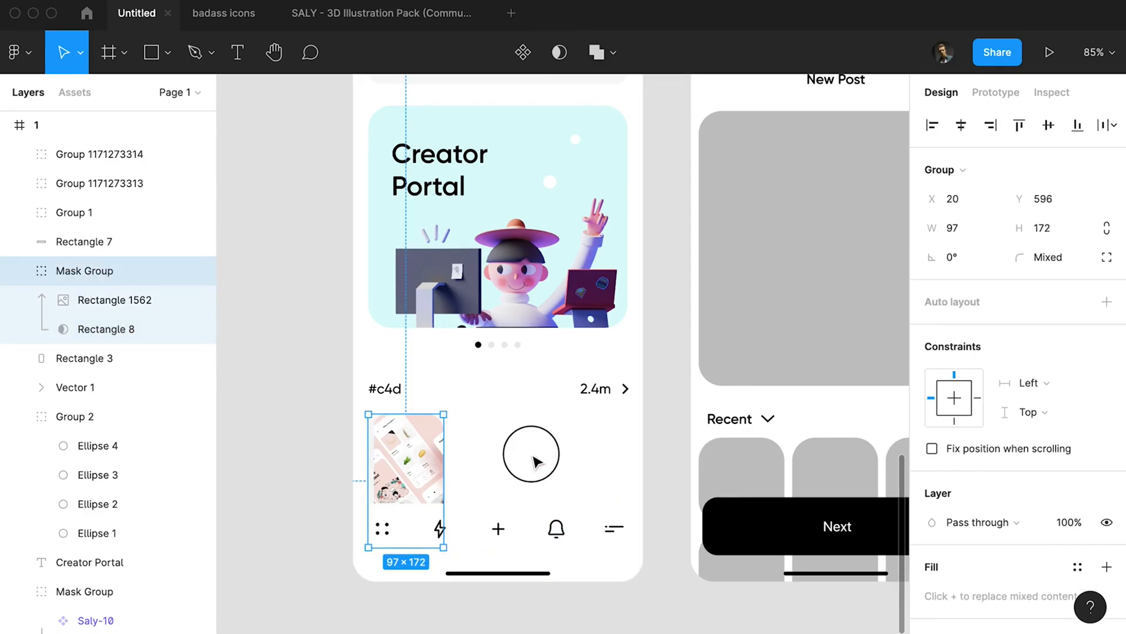
Duplicate the masked image card three times across the #c4d row and vary the contents with a pink fill and a food illustration.
left_click(410, 461, "super")
left_click_drag(372, 462, 503, 466)
left_click(410, 464)
key("super+d")
key("super+d")
Move the #c4d heading, the 2.4m label with its arrow and the row of cards down 30 px.
left_click_drag(345, 458, 675, 558)
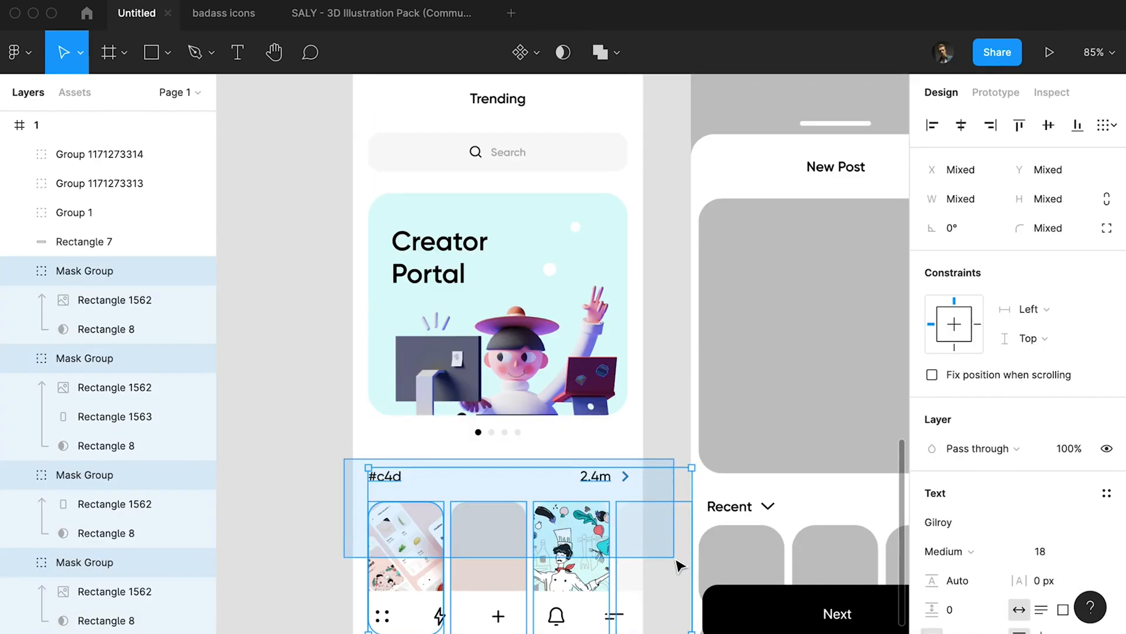
key("shift+Down")
key("shift+Down")
key("shift+Down")
scroll(618, 519, "down", 4)
scroll(619, 519, "up", 1)
left_click(655, 466)
Extend the Creator Portal card's background and mask rectangles upward to a height of 327 px at Y 157.
left_click(578, 417, "super")
left_click(88, 485)
left_click(86, 458, "shift")
key("super+shift+Down")
key("shift+Up")
key("shift+Up")
key("shift+Up")
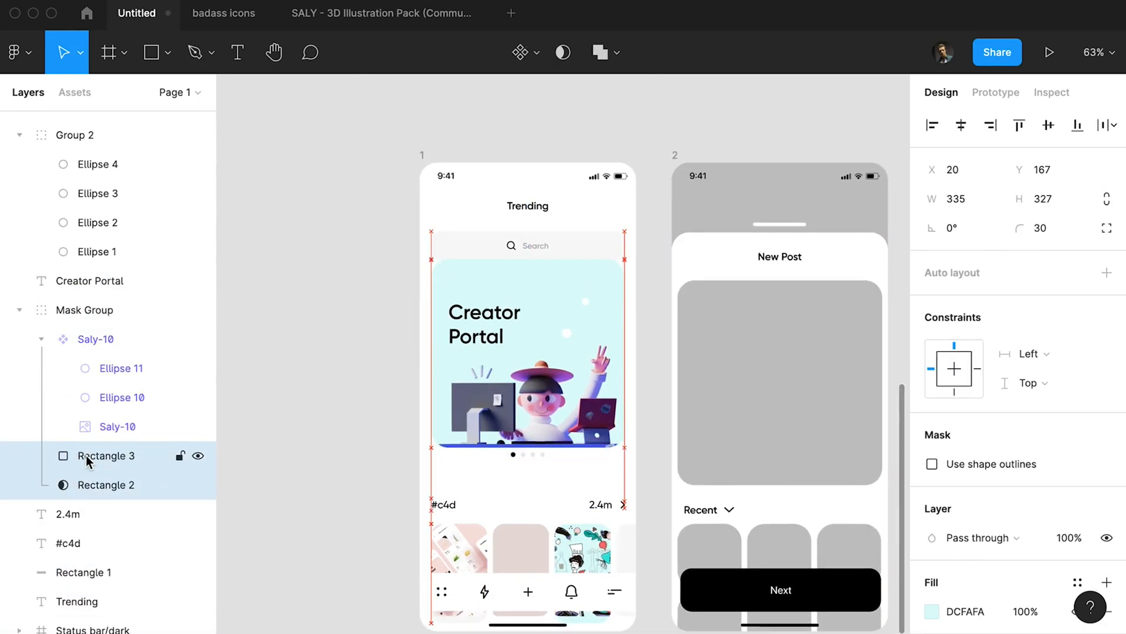
Raise the Creator Portal title slightly and move the whole card with its pagination dots down, clear of the search field.
left_click(476, 315)
left_click_drag(360, 287, 622, 470)
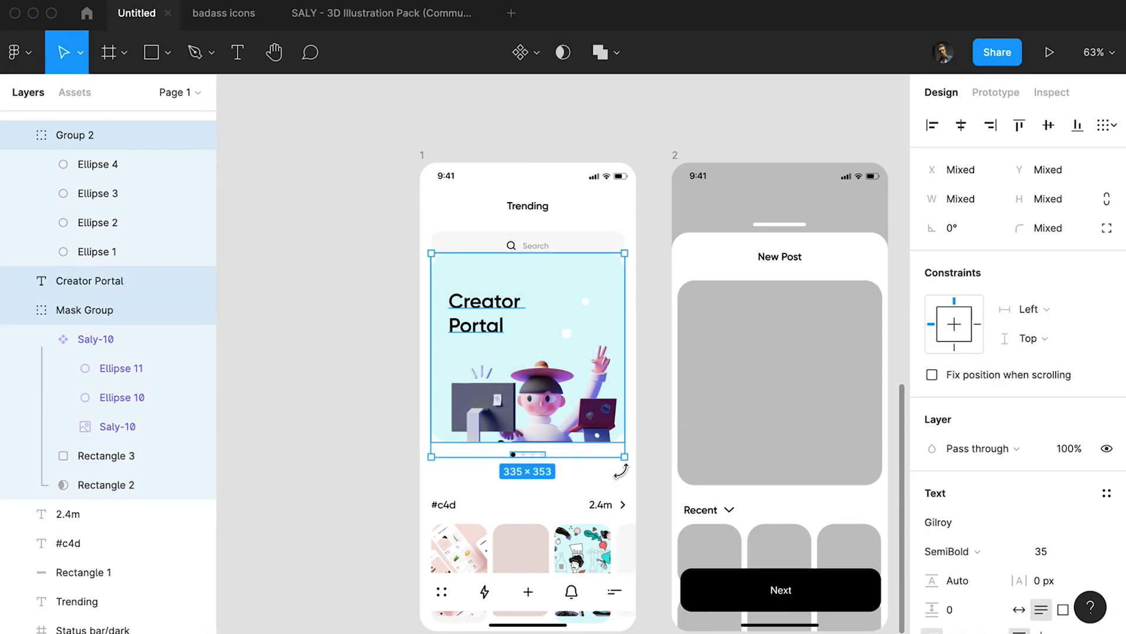
key("shift+Down")
key("shift+Down")
key("shift+Down")
key("shift+Down")
key("shift+Down")
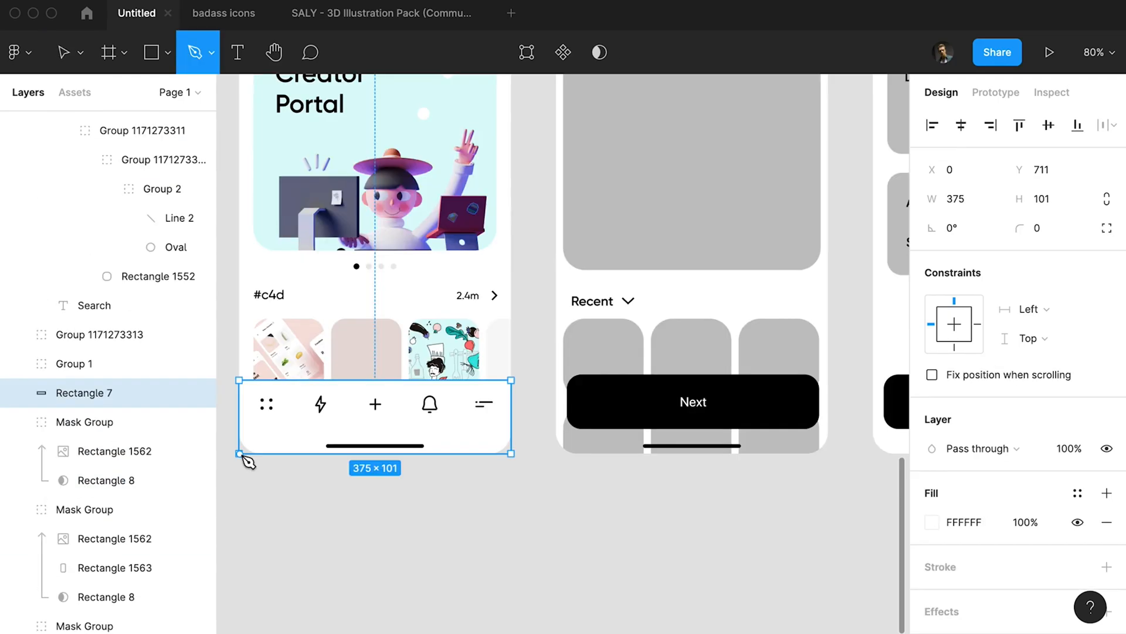
Draw a grey rectangle 375 px wide directly below frame 1, starting at the frame's lower edge.
left_click(239, 453)
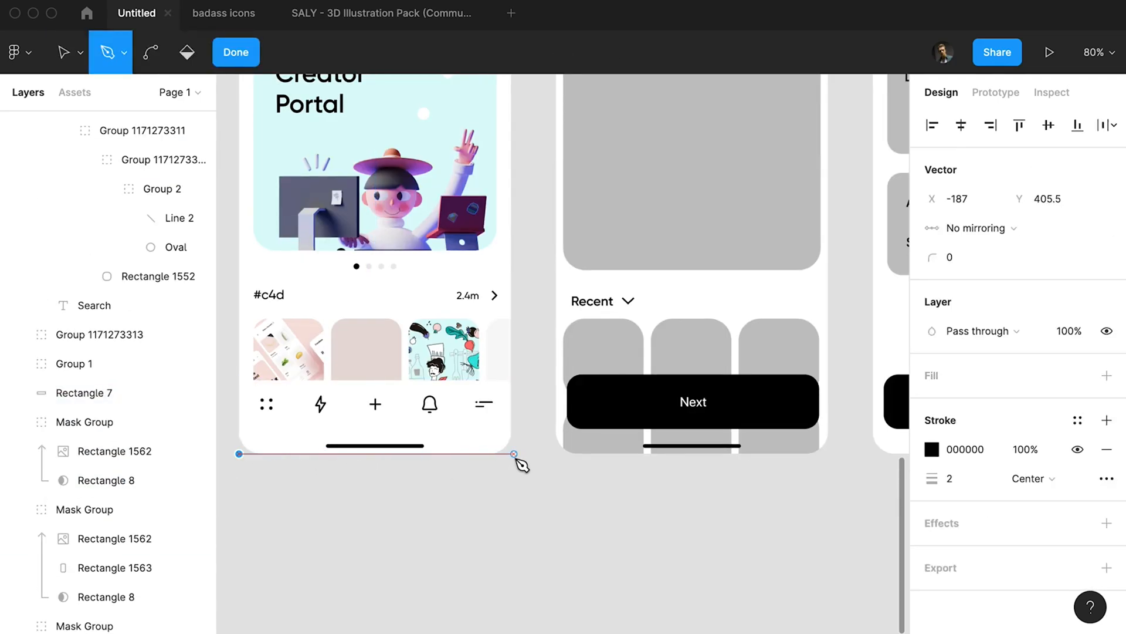
key("super+z")
key("r")
scroll(377, 384, "down", 10)
mouse_move(356, 390)
left_mouse_down()
mouse_move(413, 476)
mouse_move(398, 483)
left_mouse_up()
scroll(374, 434, "up", 10)
Add three points to the rectangle's upper edge, raise the middle one to Y 720.5 and bend it into a rounded peak.
key("Return")
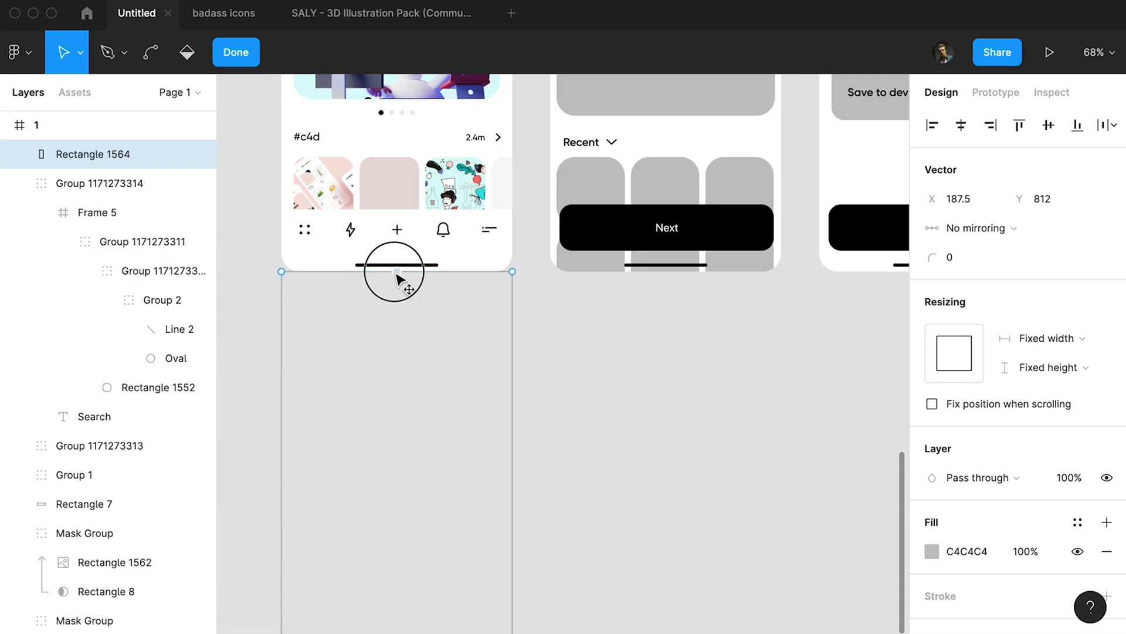
key("super+z")
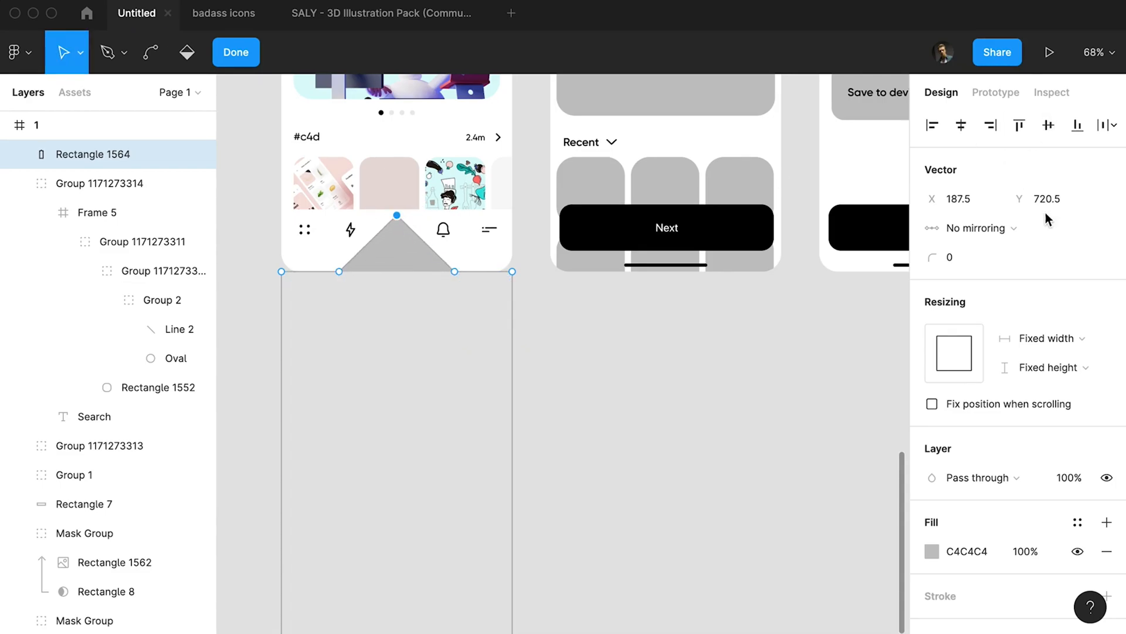
key("super")
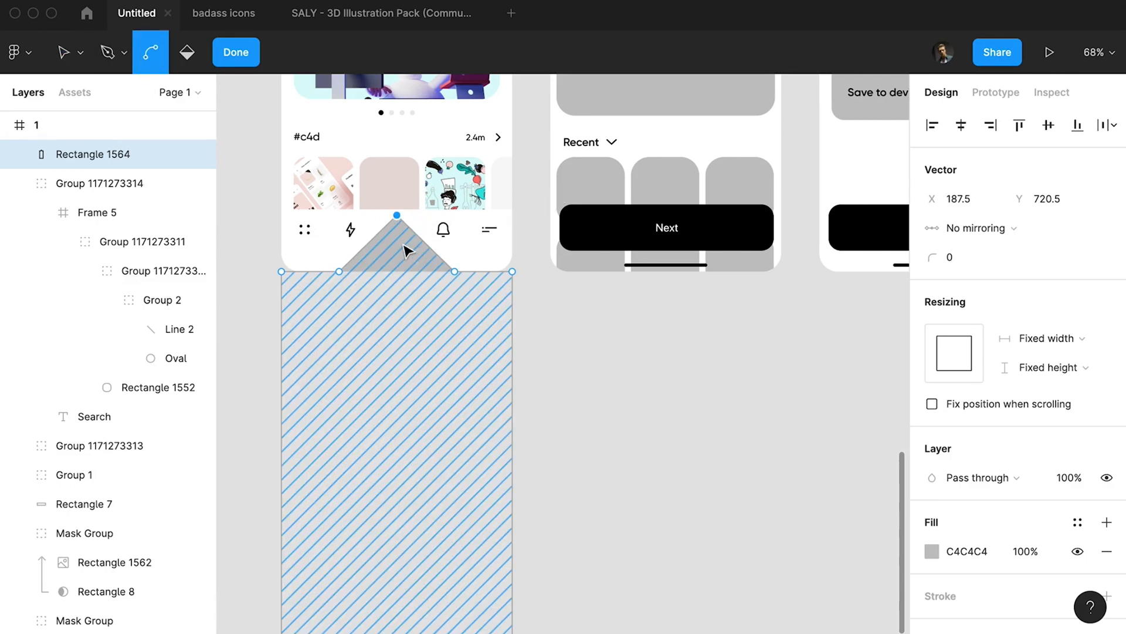
left_click_drag(396, 216, 370, 218)
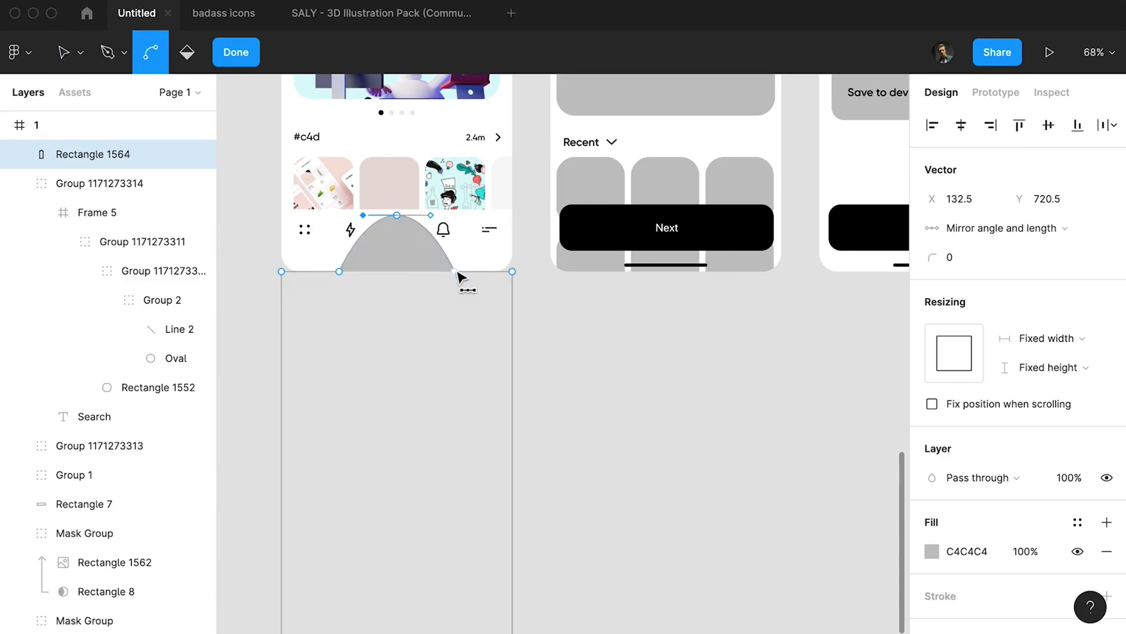
Curve the points at both feet of the peak and spread them outward to X 63.75 and X 311.25.
left_click_drag(417, 271, 342, 275)
left_click(342, 274)
key("shift+Left")
left_click(455, 272)
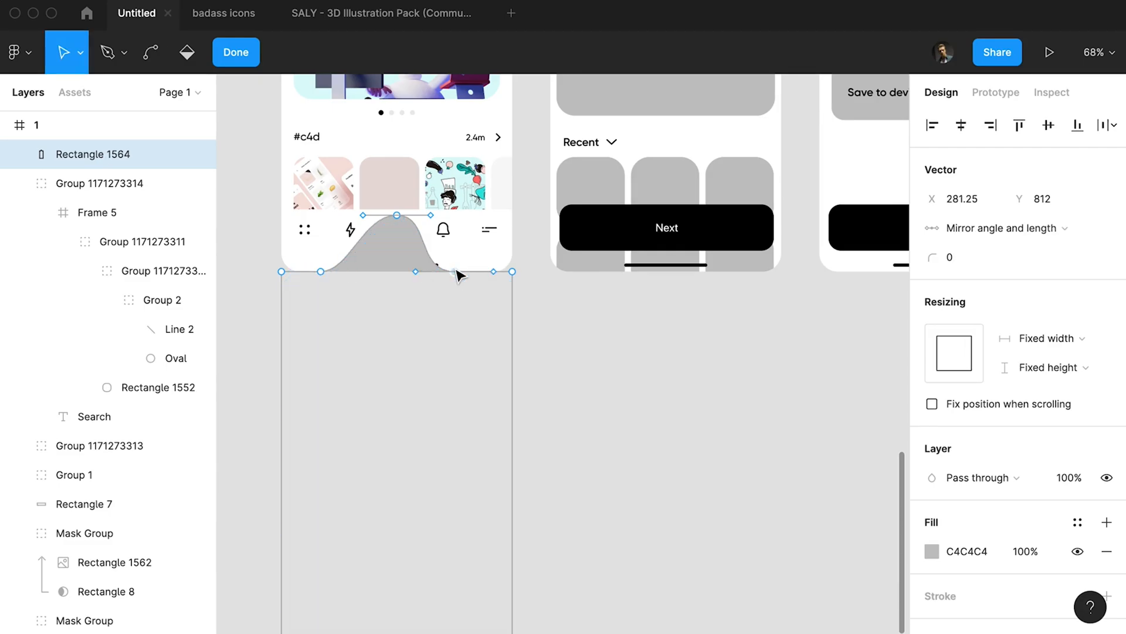
key("shift+Right")
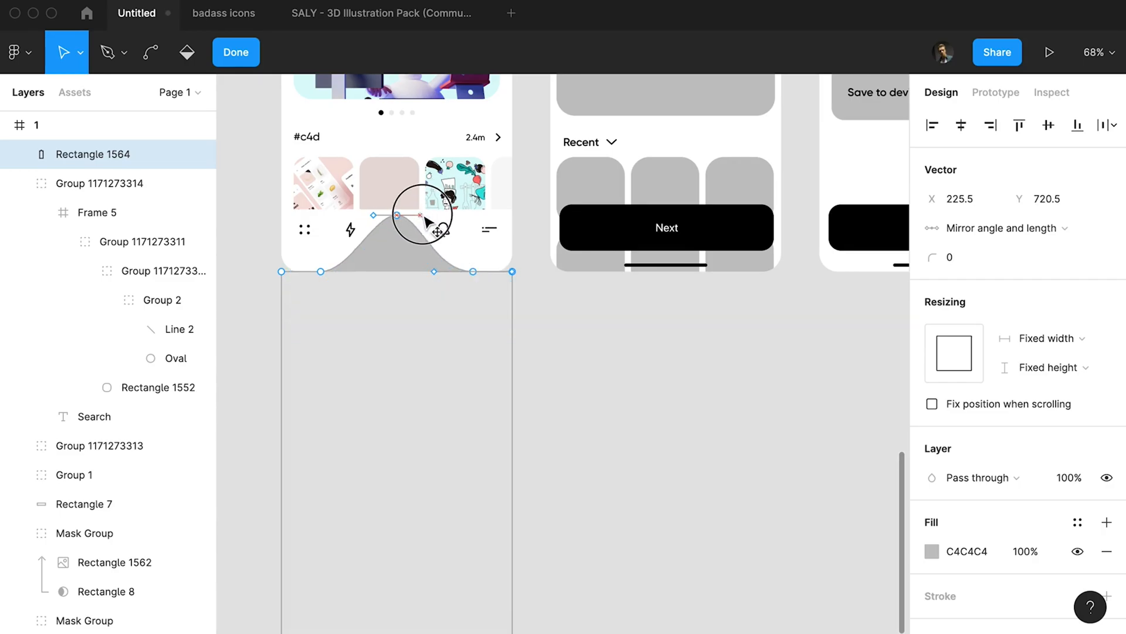
Fill the curved shape with black (000000) and lengthen the curve handles at both feet of the peak.
left_click(932, 552)
left_click_drag(831, 405, 675, 414)
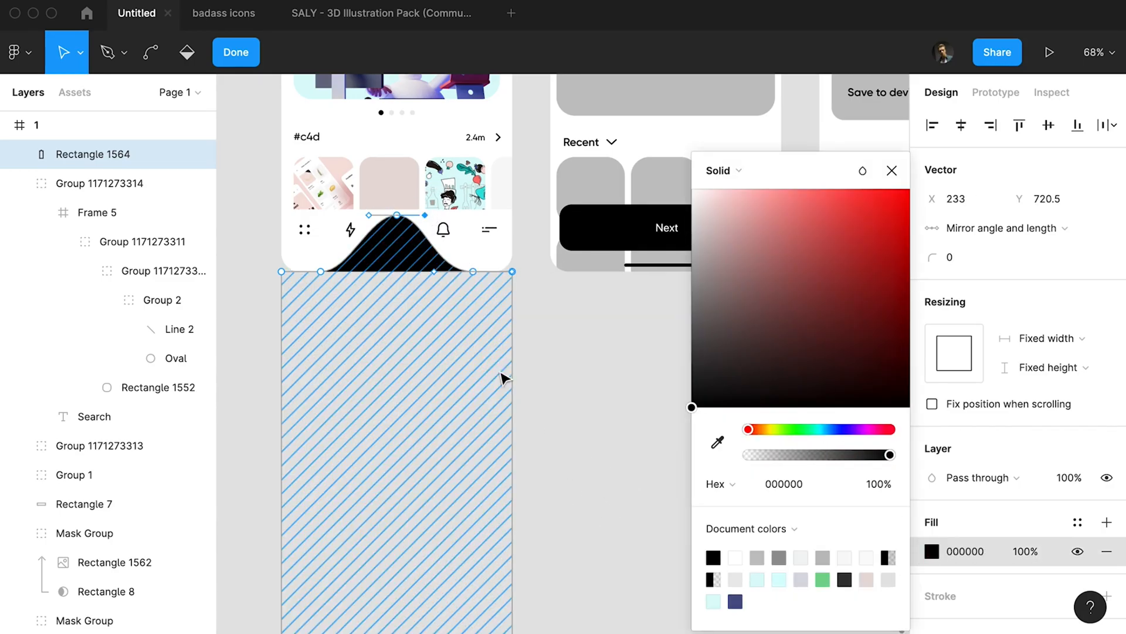
left_click_drag(434, 272, 367, 271)
left_click(321, 272)
left_click(473, 272)
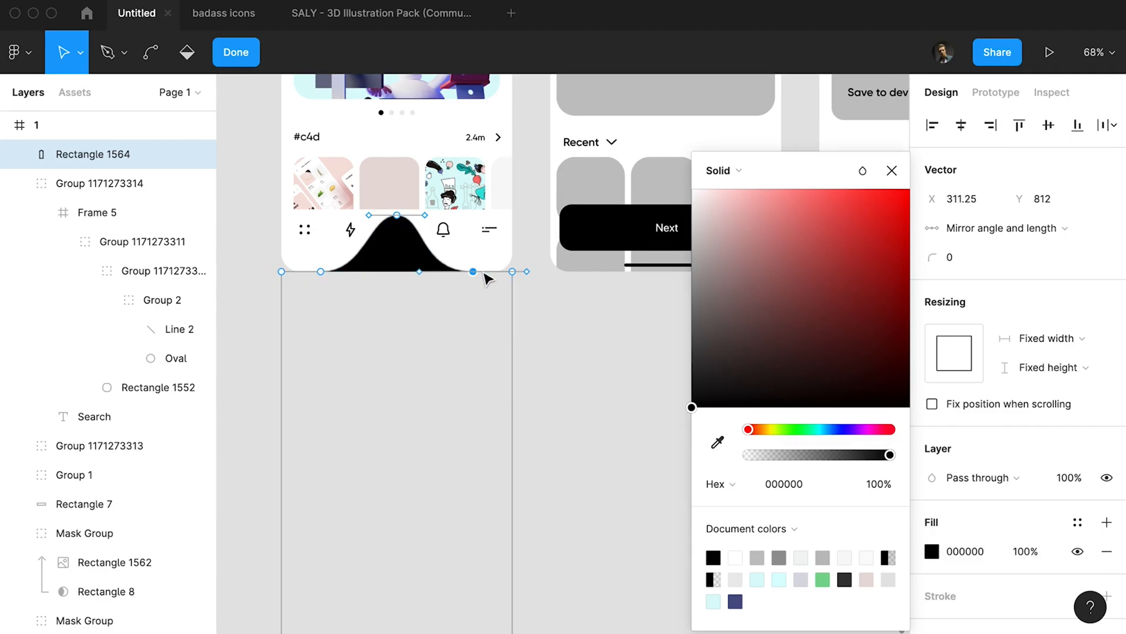
Set both foot points of the peak to No mirroring and retract their outer curve handles.
left_click(972, 233)
left_click(986, 181)
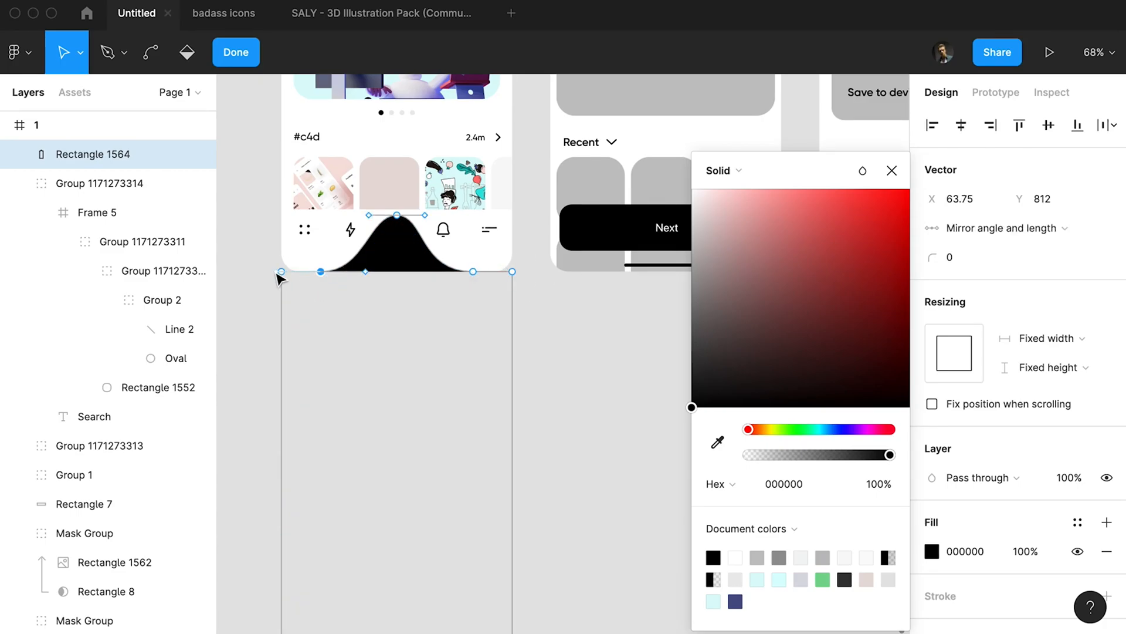
left_click_drag(309, 272, 277, 271)
left_click(1004, 228)
left_click(985, 182)
left_click(892, 170)
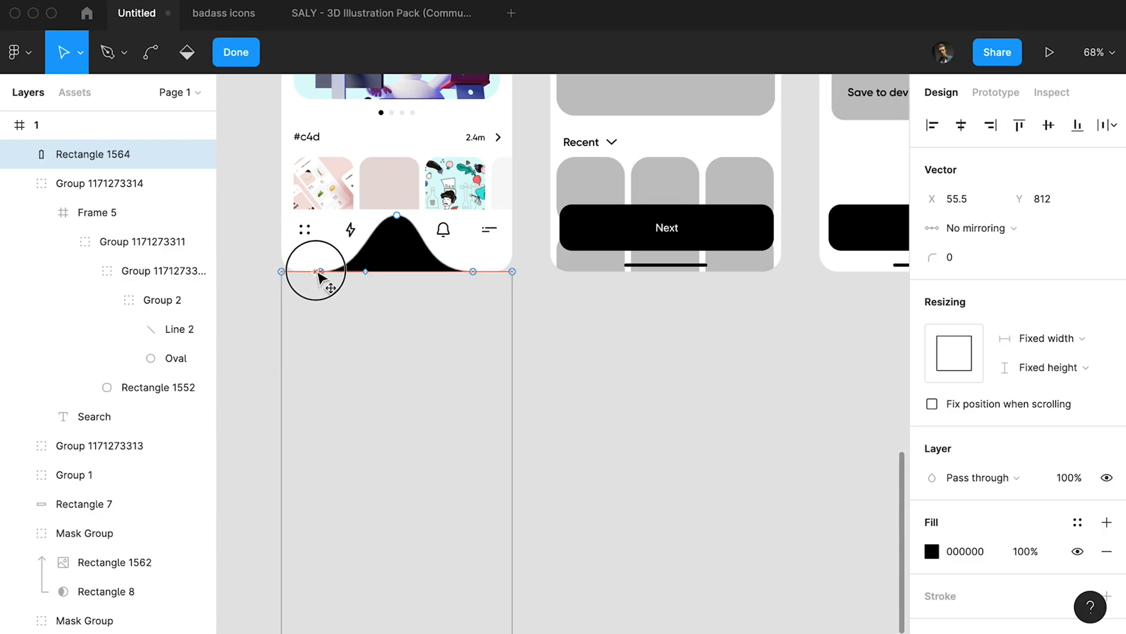
Finish editing the vector and send the black shape backward, behind the navigation icons.
key("Escape")
key("super+bracketleft")
key("super+bracketleft")
key("super+bracketleft")
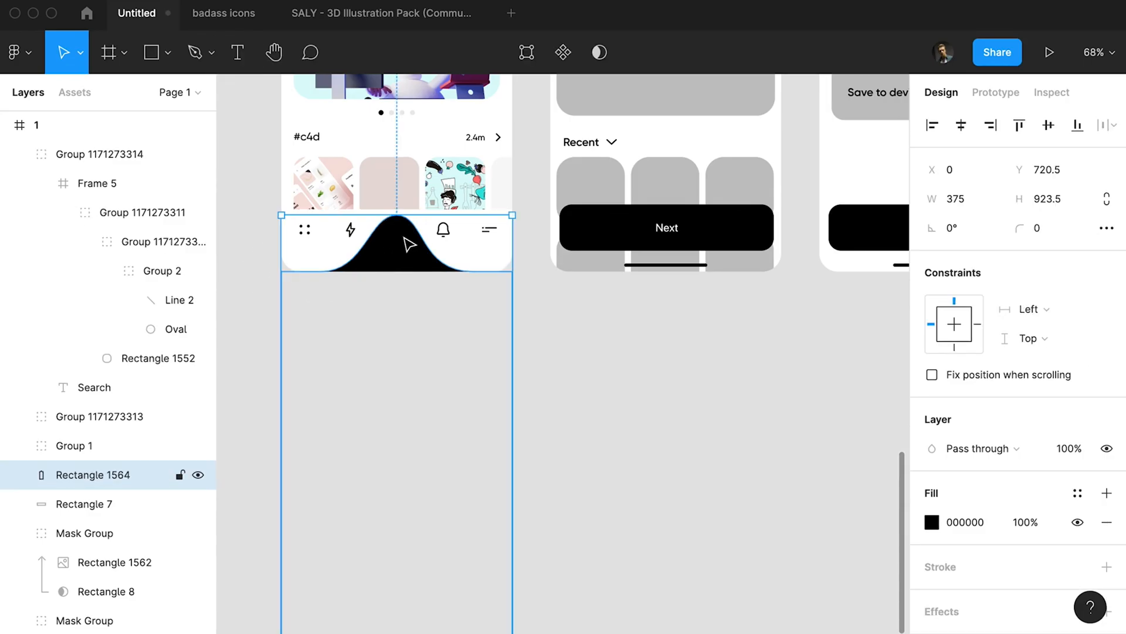
Recolour the plus icon on the black peak to white (FFFFFF) with the colour picker.
left_click(401, 232, "super")
key("i")
left_click(434, 221)
left_click(554, 257)
left_click(525, 281)
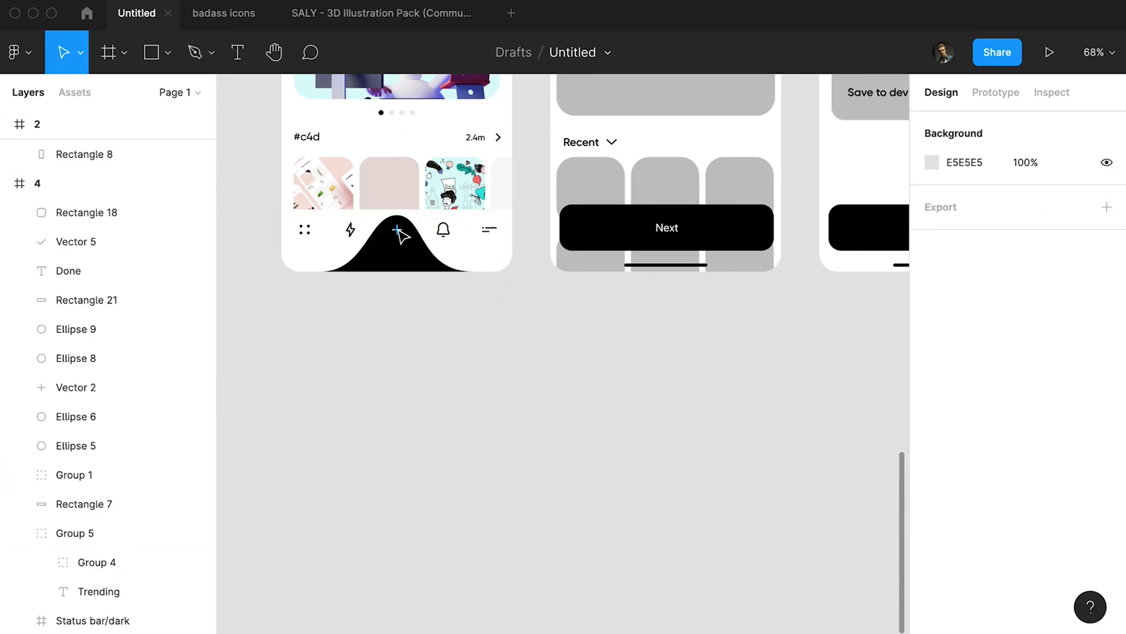
Delete the background rectangle from the plus icon's Frame 29 and ungroup the frame.
left_click(395, 229, "super")
key("shift+Down")
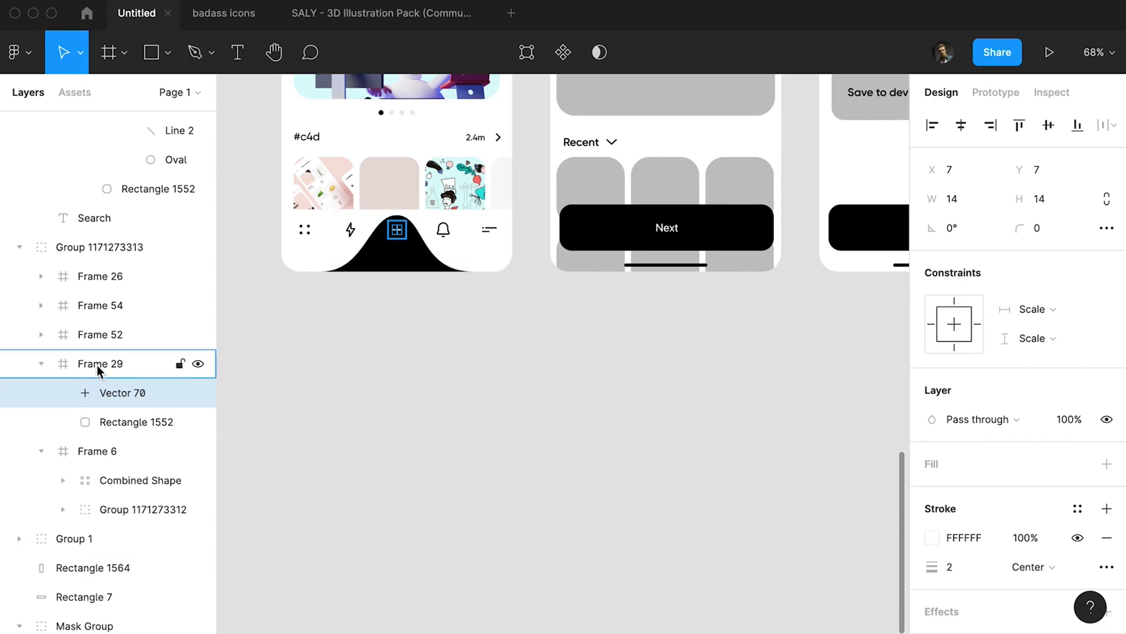
left_click(97, 365)
left_click(102, 420)
key("Delete")
left_click(102, 373)
key("super+shift+g")
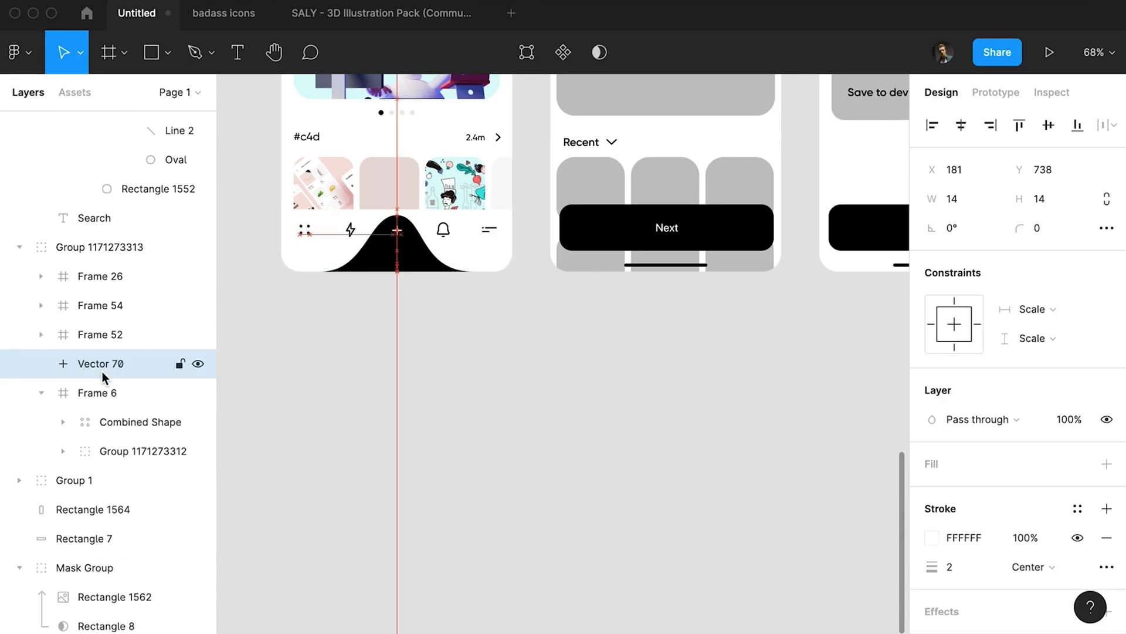
Add a thick black outline around frame 1 and remove the black button rectangle behind frame 2's Next label.
left_click(420, 414)
left_click_drag(420, 414, 473, 510)
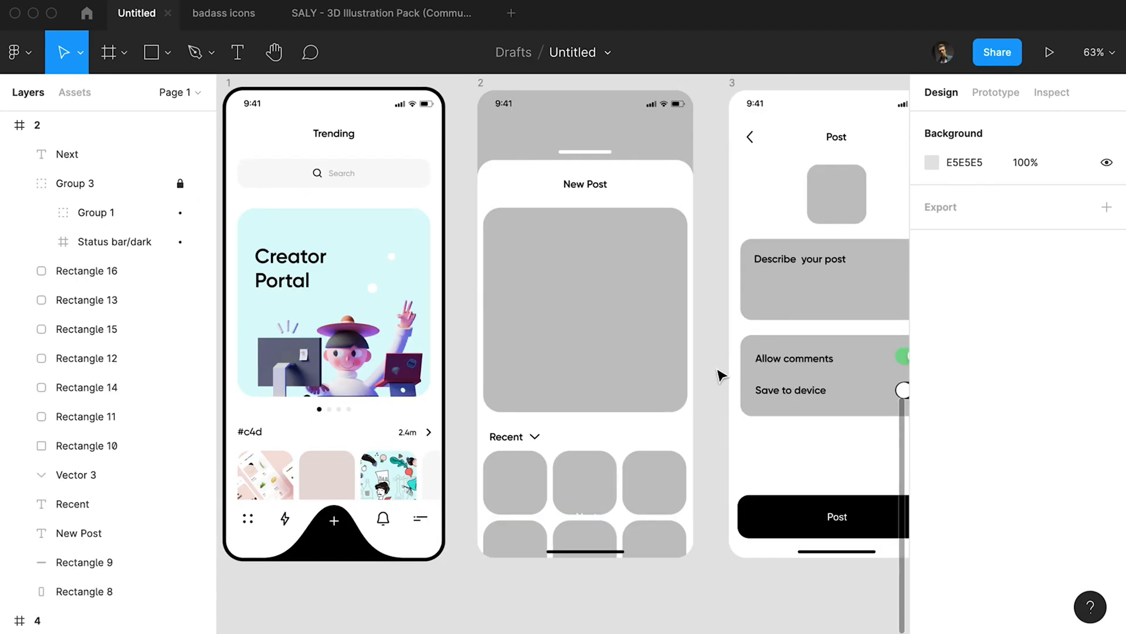
Copy frame 1's black curved shape into frame 2 behind the Next label, at X 0 and Y 721.
left_click(369, 556)
key("super+c")
left_click(588, 525)
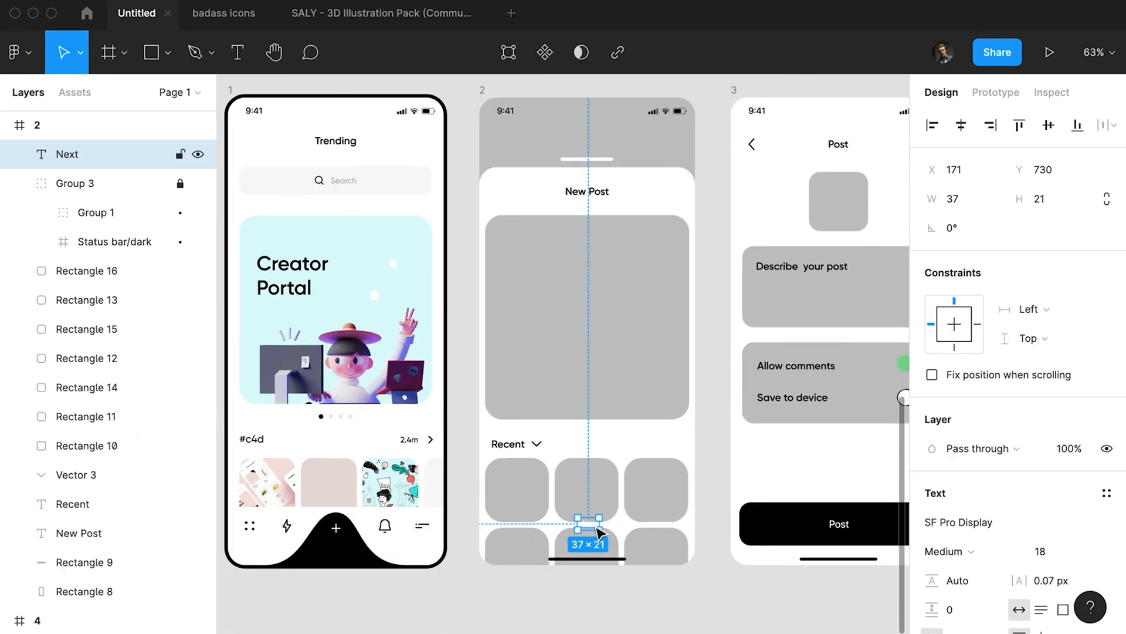
key("super+v")
left_click_drag(647, 435, 595, 548)
key("shift+Down")
key("shift+Down")
key("shift+Down")
key("shift+Down")
key("shift+Down")
key("shift+Down")
key("shift+Down")
key("shift+Down")
key("shift+Down")
key("shift+Down")
key("shift+Down")
key("shift+Down")
key("shift+Down")
key("shift+Down")
key("shift+Down")
key("shift+Down")
key("shift+Down")
key("shift+Down")
key("shift+Down")
key("shift+Down")
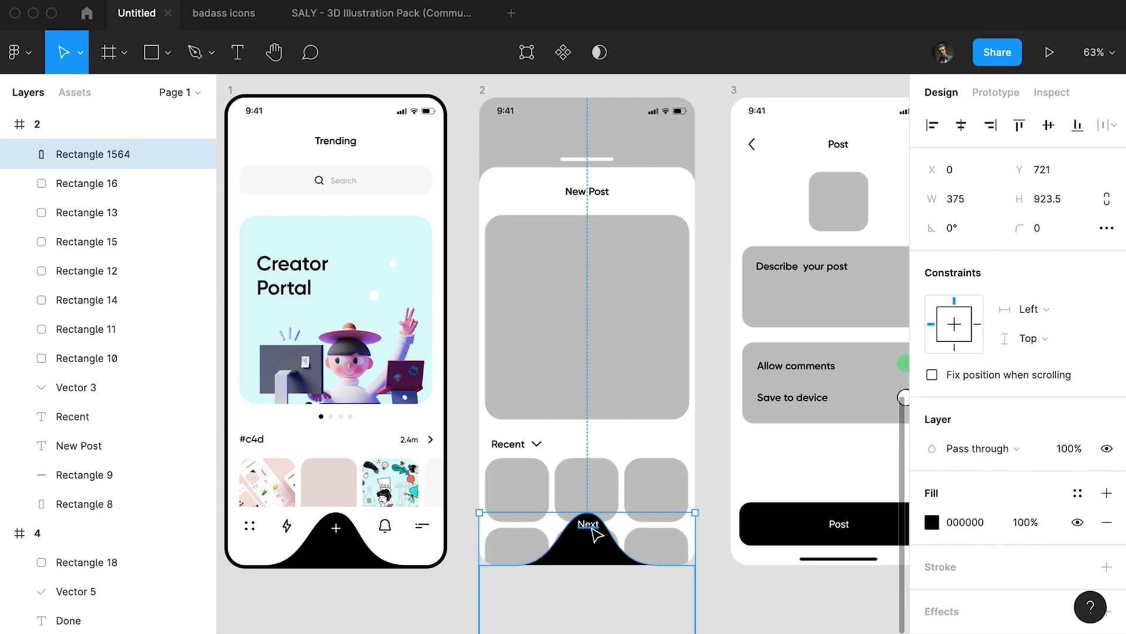
Fill frame 2's background with black, sampled from frame 1's curved navigation shape.
left_click(549, 187)
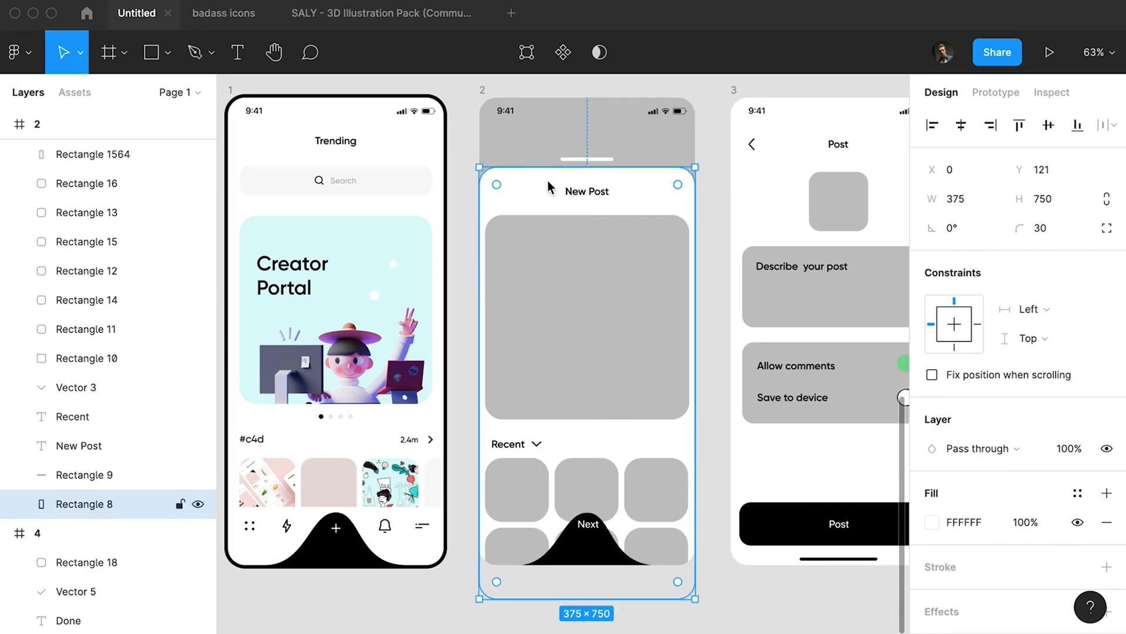
left_click(510, 112)
left_click(483, 92)
key("i")
left_click(355, 542)
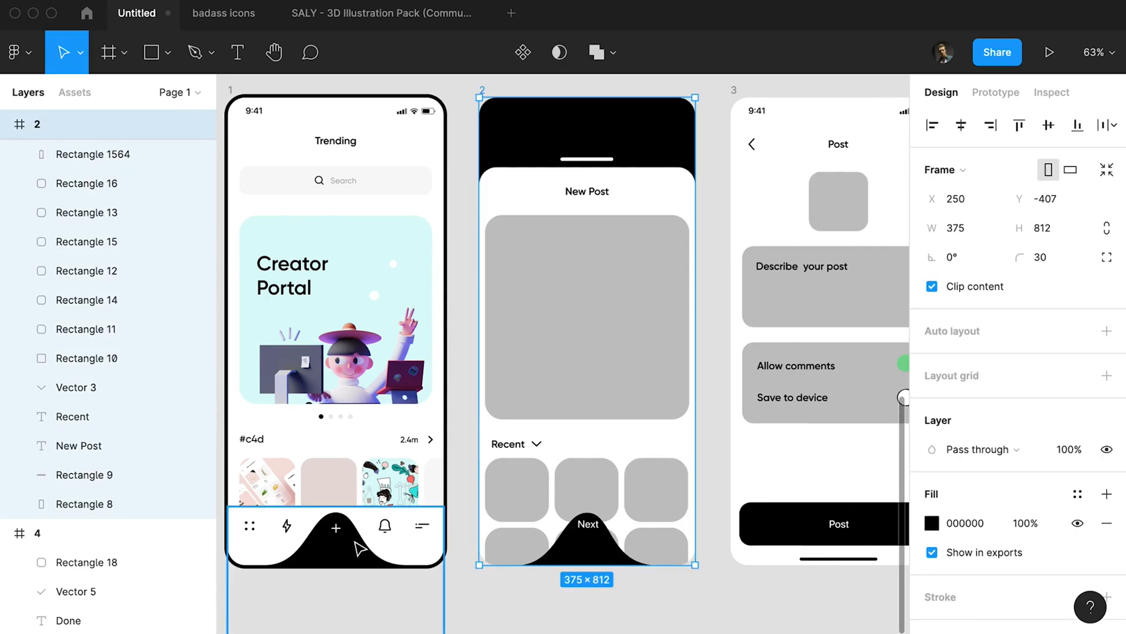
Recolour the white rounded sheet in frame 2 to black (000000), sampled from the curved shape behind Next.
left_click(624, 188)
left_click(603, 194)
left_click(629, 196)
key("i")
left_click(604, 557)
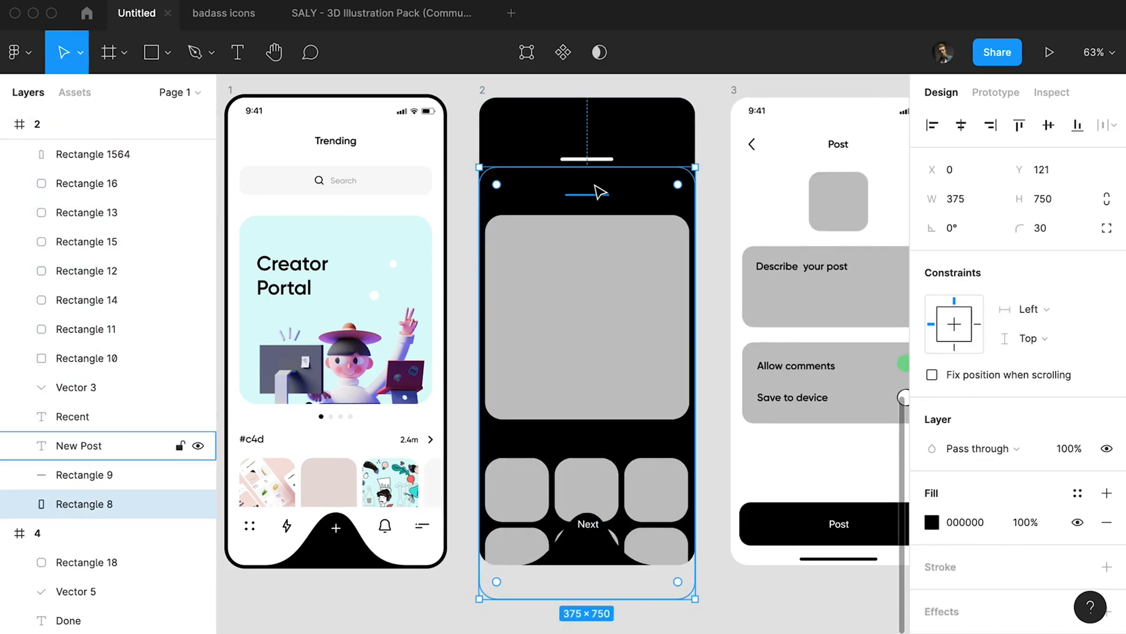
Recolour the New Post title to white (FFFFFF), sampled from the handle bar above it.
left_click(600, 189)
left_click(983, 551)
left_click(988, 547)
key("i")
left_click(586, 159)
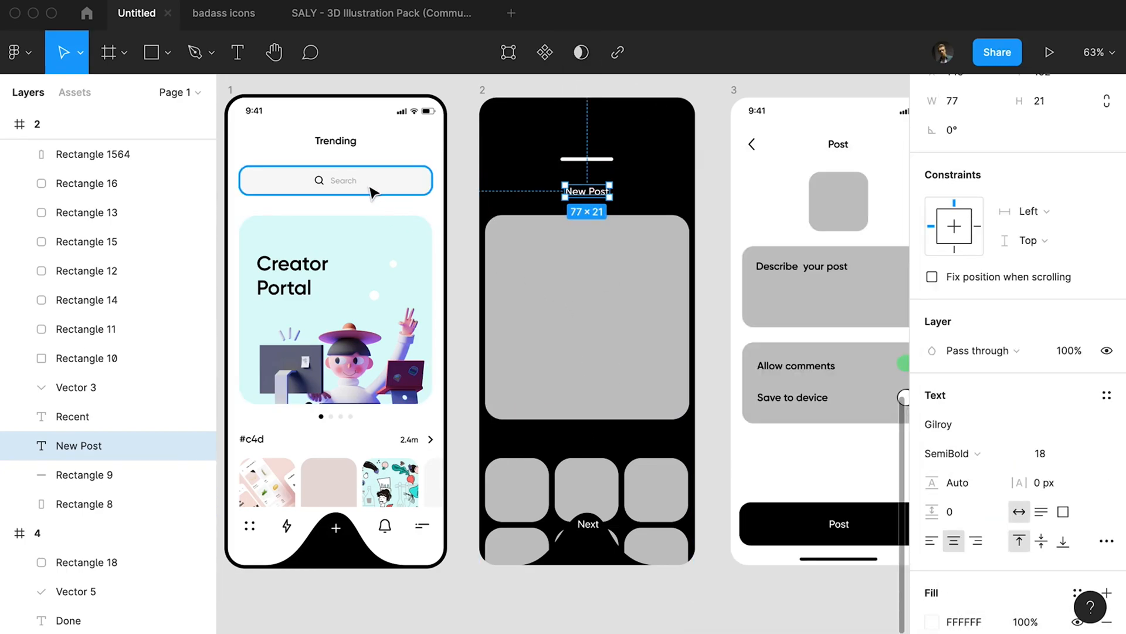
key("Escape")
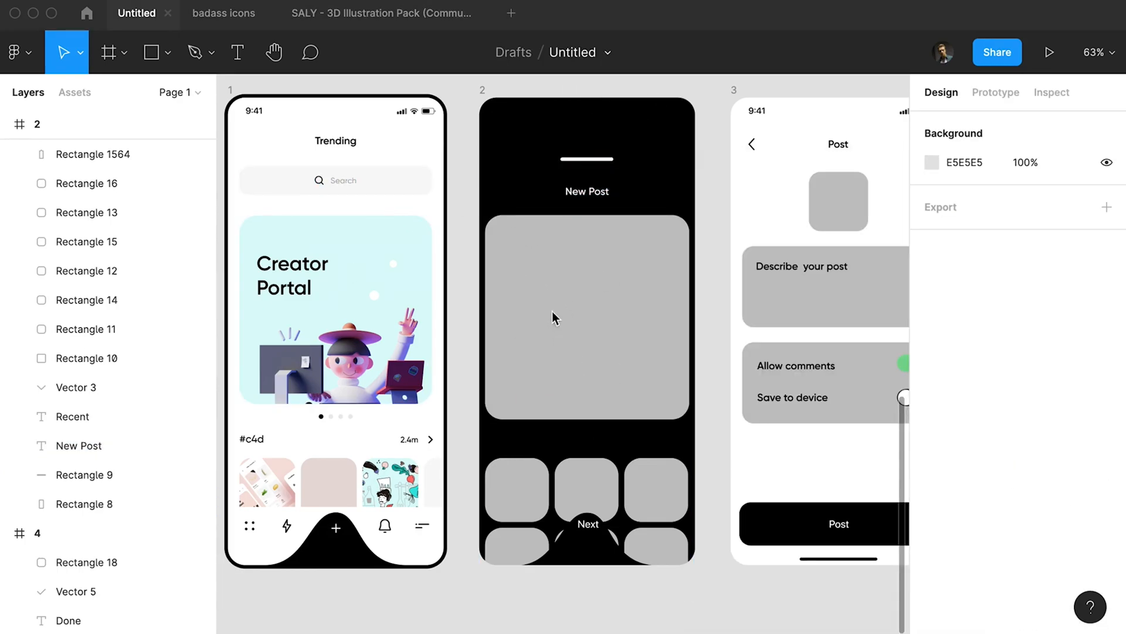
Recolour the large grey preview rectangle under the New Post title to warm yellow (FFD075).
left_click(510, 234)
left_click(933, 524)
key("i")
left_click(348, 248)
left_click_drag(783, 429, 764, 429)
left_click(771, 188)
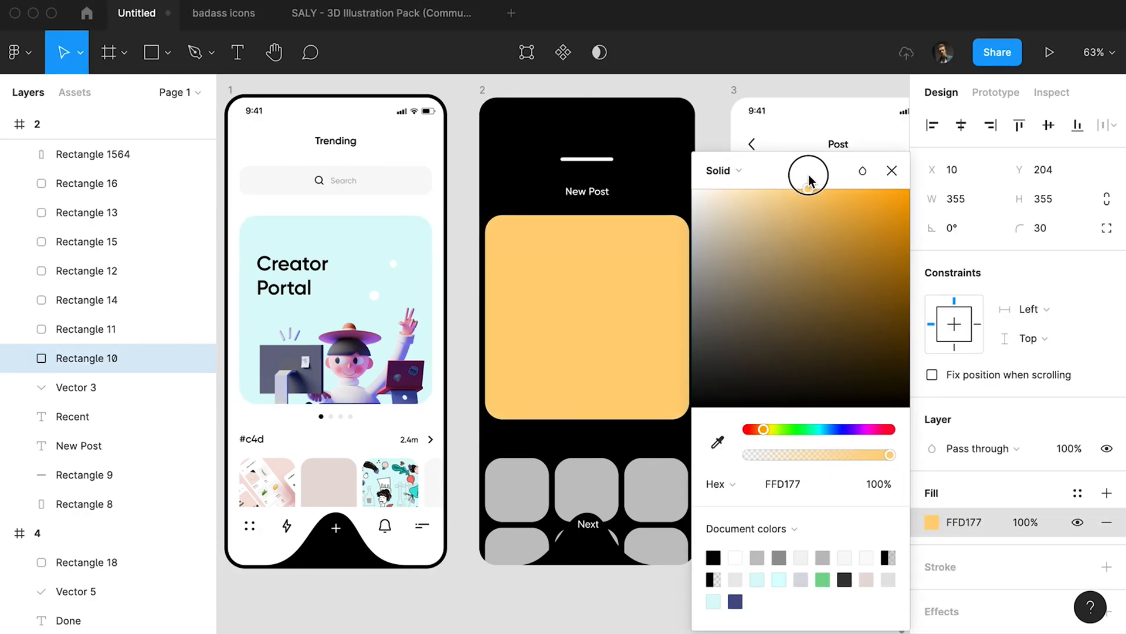
key("Escape")
Copy the Saly-18 puppy illustration from the SALY illustration pack file and paste it into frame 2 of the Untitled file.
left_click(338, 12)
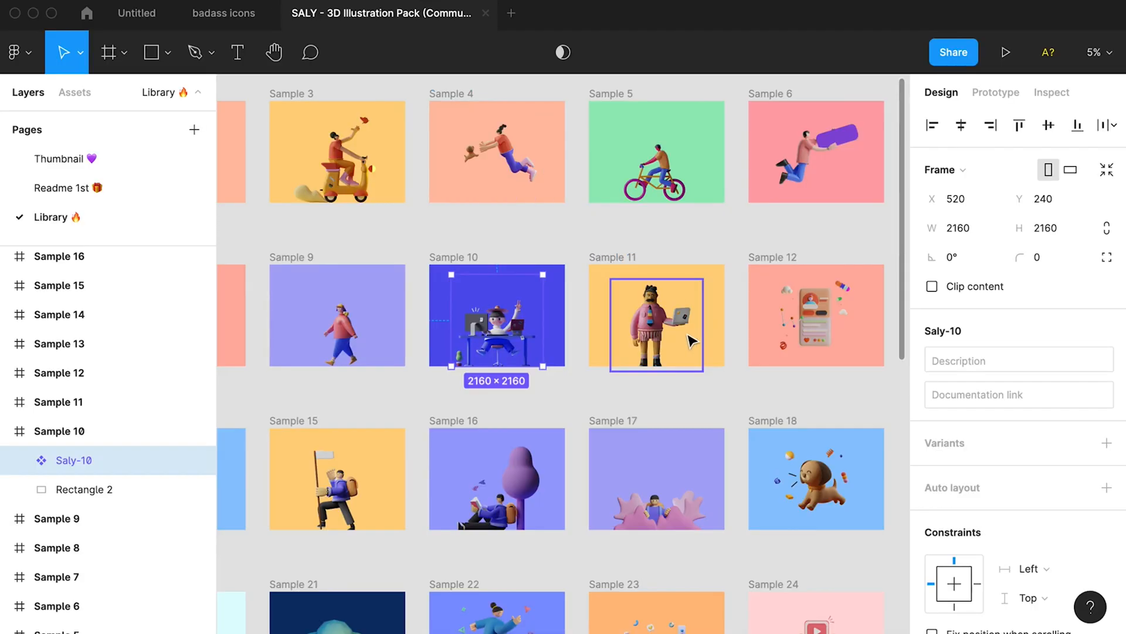
scroll(692, 341, "down", 4)
left_click(809, 339)
left_click(137, 13)
key("super+v")
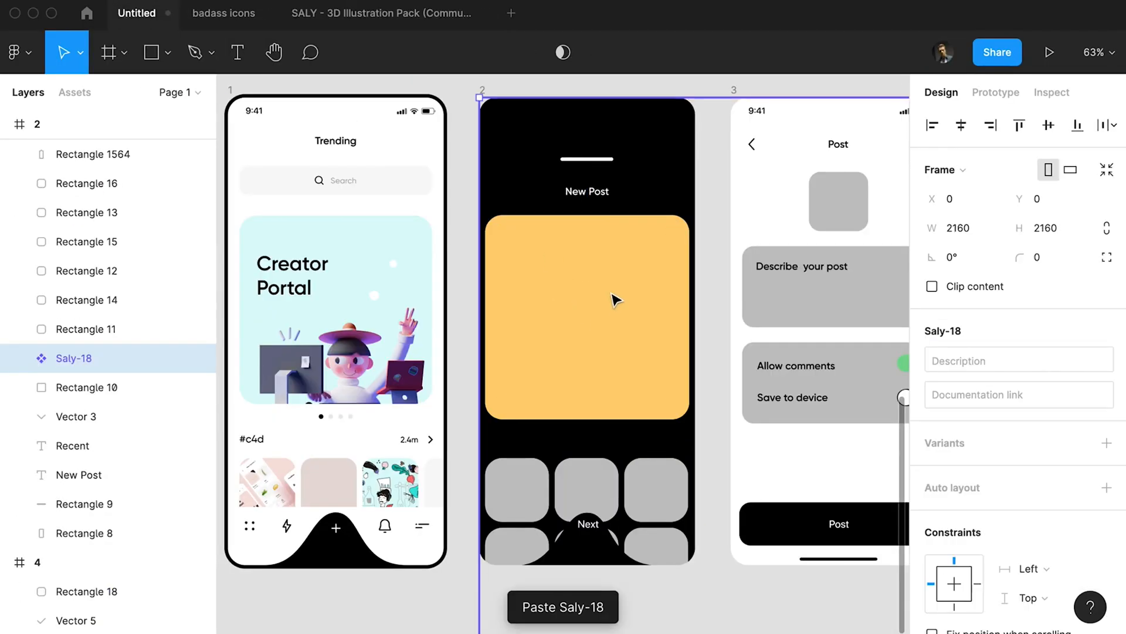
Scale the Saly-18 illustration down to 331 × 331 and centre it on the yellow card at X 22, Y 228.
scroll(616, 298, "down", 10)
left_click_drag(820, 452, 646, 281)
scroll(645, 278, "up", 10)
scroll(651, 245, "up", 4)
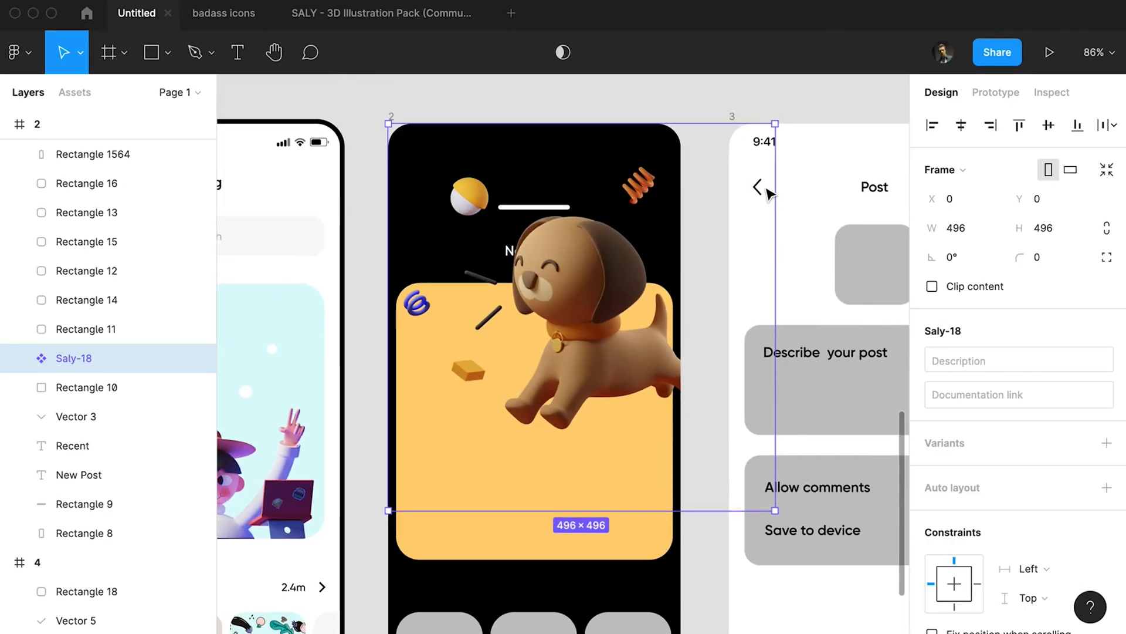
left_click_drag(775, 122, 646, 308)
left_click_drag(586, 360, 608, 413)
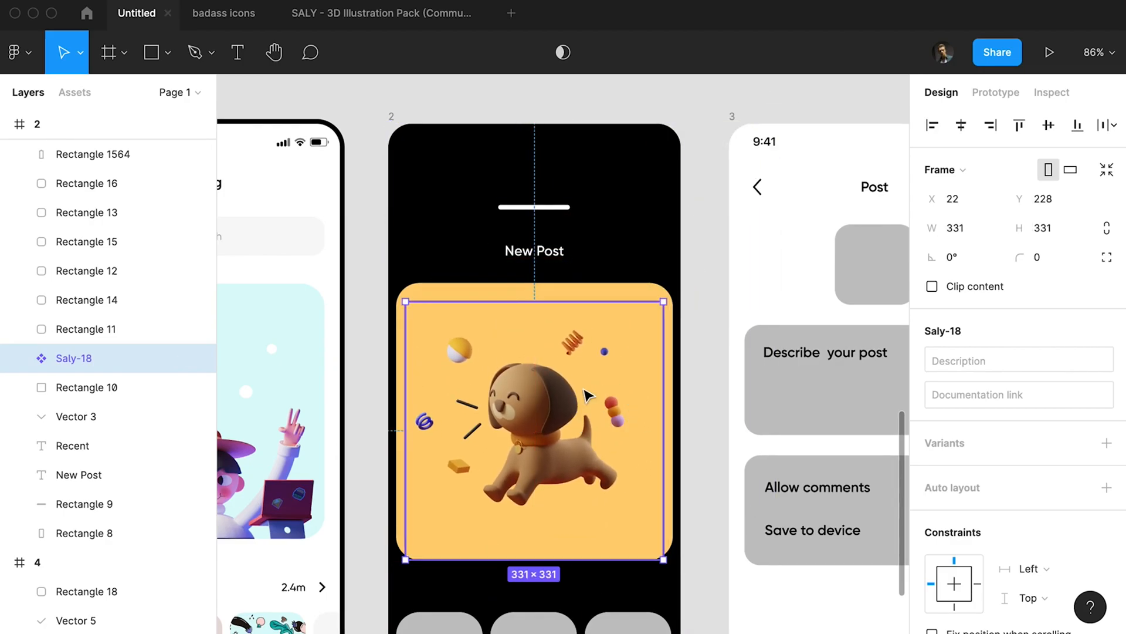
Widen the yellow card behind the puppy to frame 2's full width, 375 wide at X 0.
scroll(584, 389, "down", 5)
left_click(564, 338, "shift")
scroll(572, 376, "up", 4)
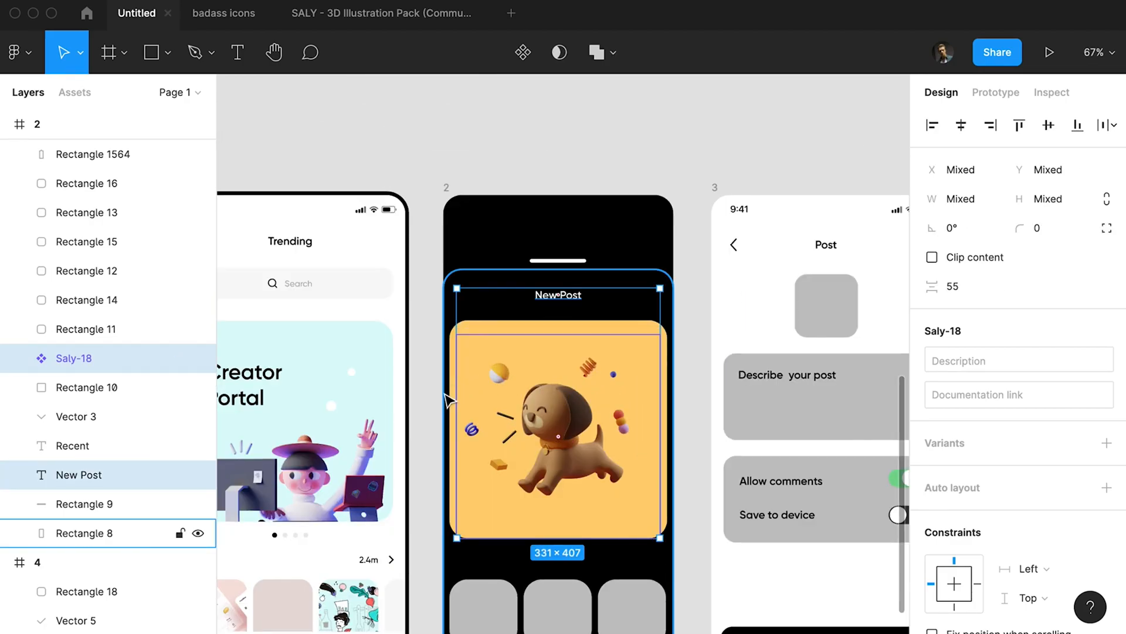
left_click(450, 394)
key("Right")
key("Left")
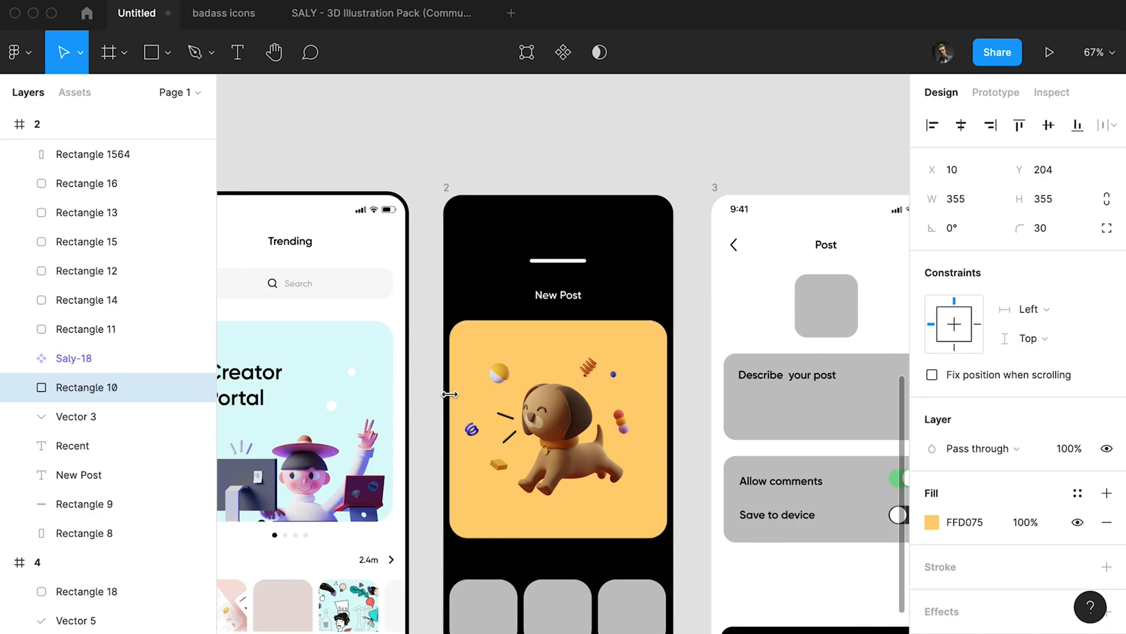
scroll(574, 254, "down", 1)
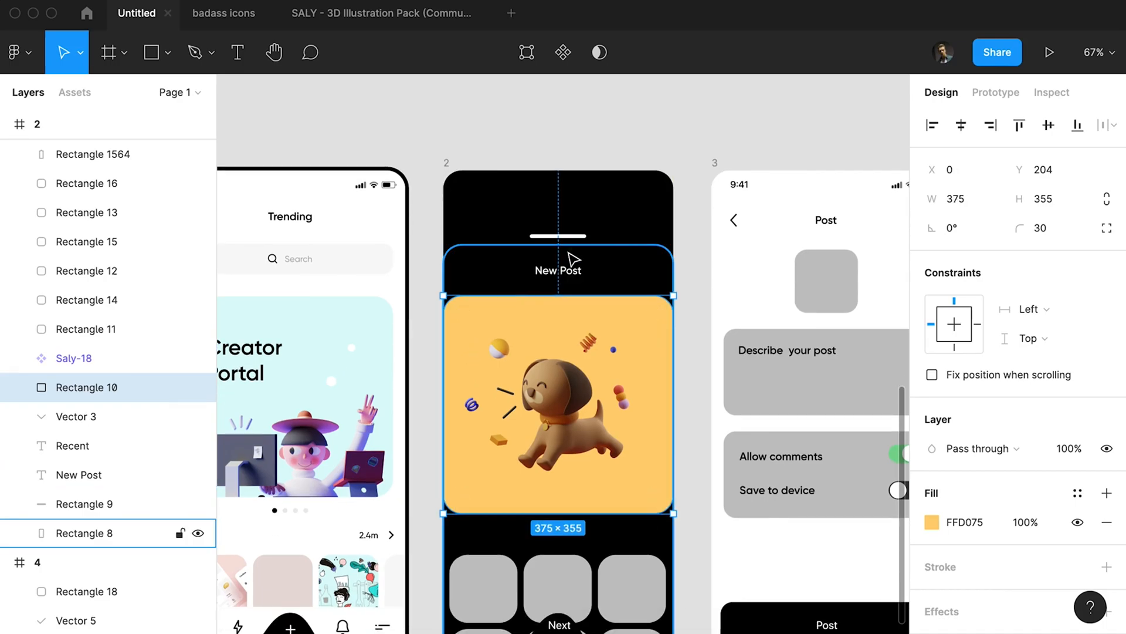
Change frame 2's background fill to a dark grey, about 393939.
left_click(455, 166)
left_click(447, 163)
left_click(931, 523)
left_click_drag(698, 359, 662, 372)
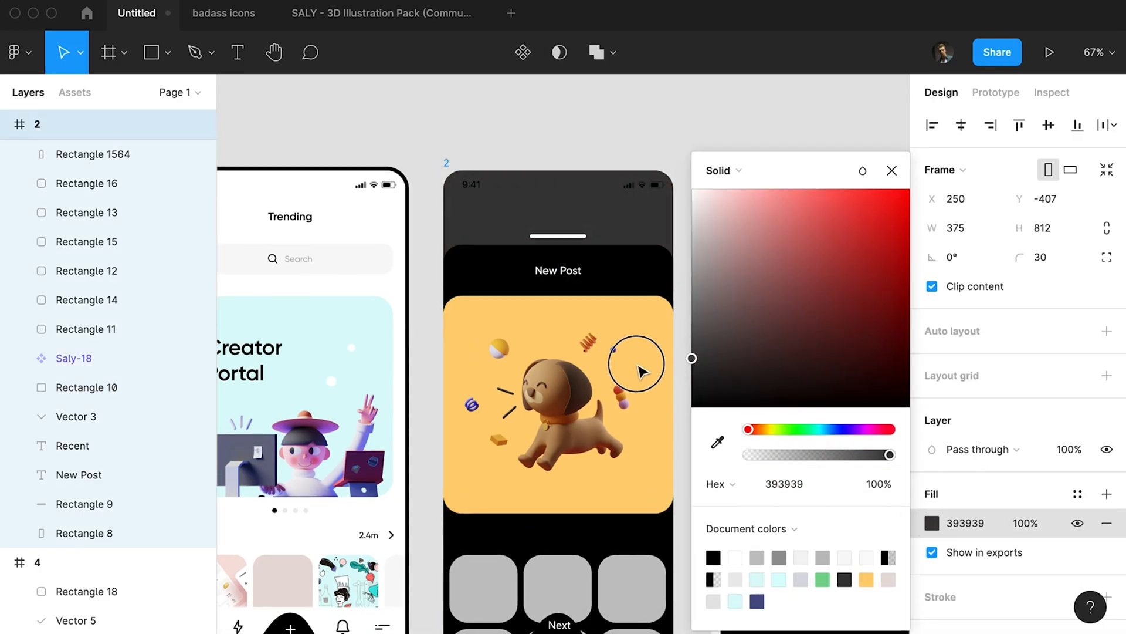
key("Escape")
Shrink the white handle bar above the New Post title to 42 × 4 and centre it horizontally in the frame.
scroll(643, 370, "down", 1)
left_click(558, 212)
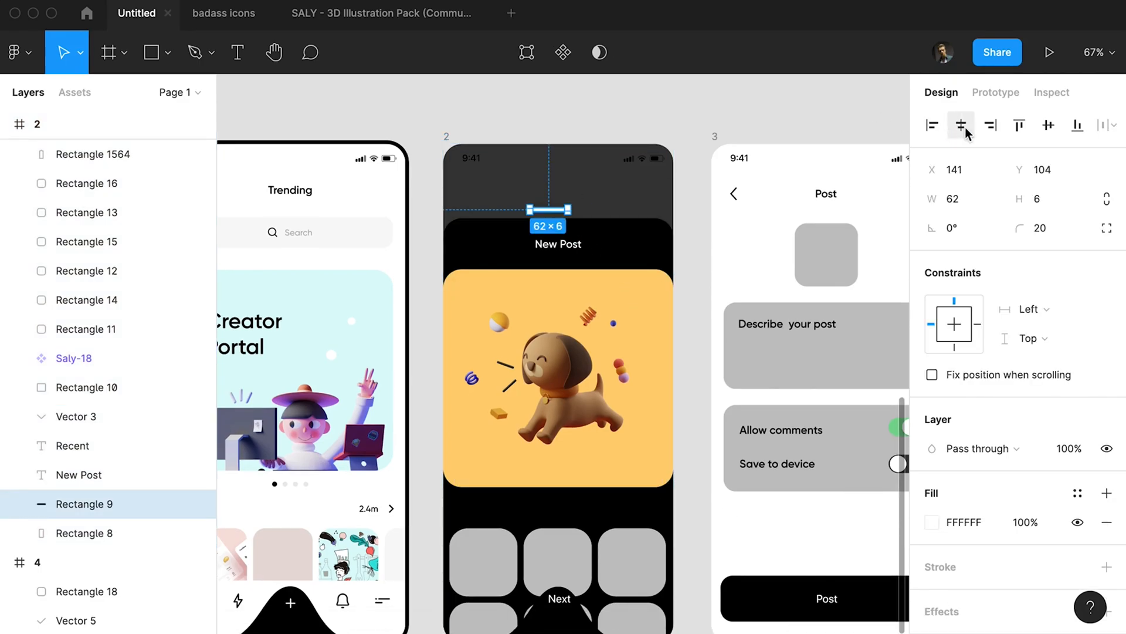
left_click(576, 199)
left_click(565, 207)
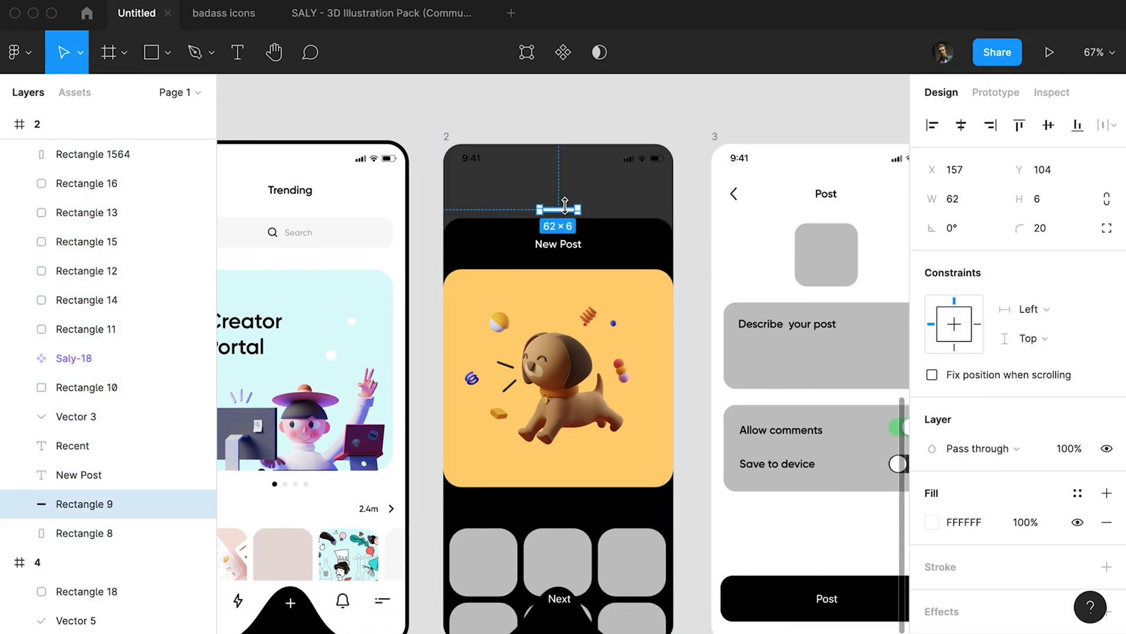
left_click(960, 125)
scroll(665, 176, "down", 3)
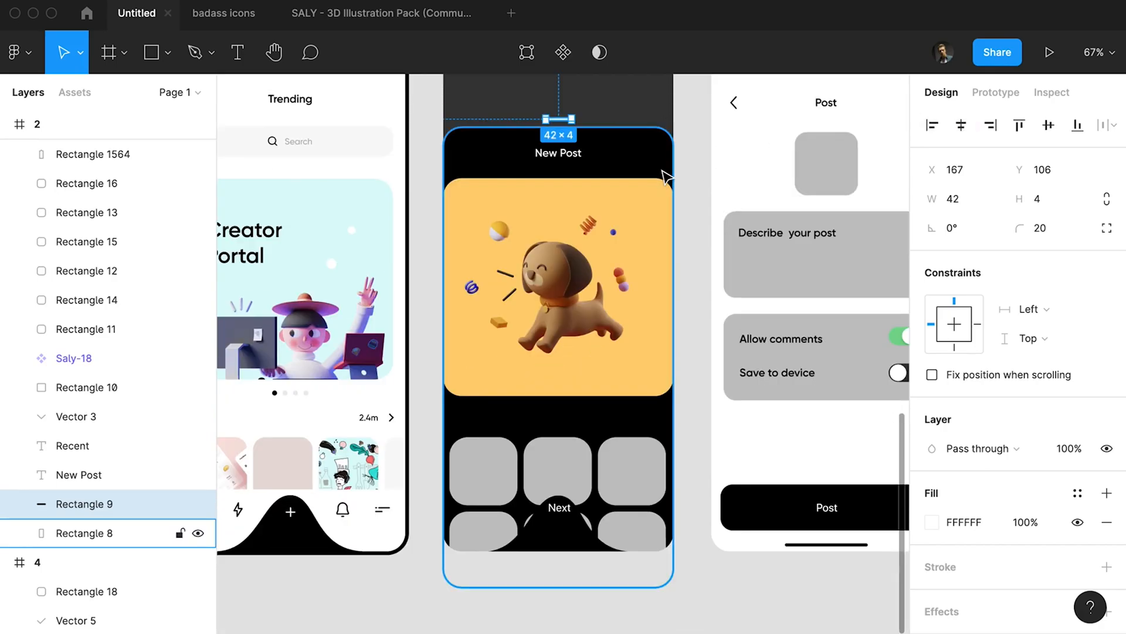
scroll(691, 202, "up", 1)
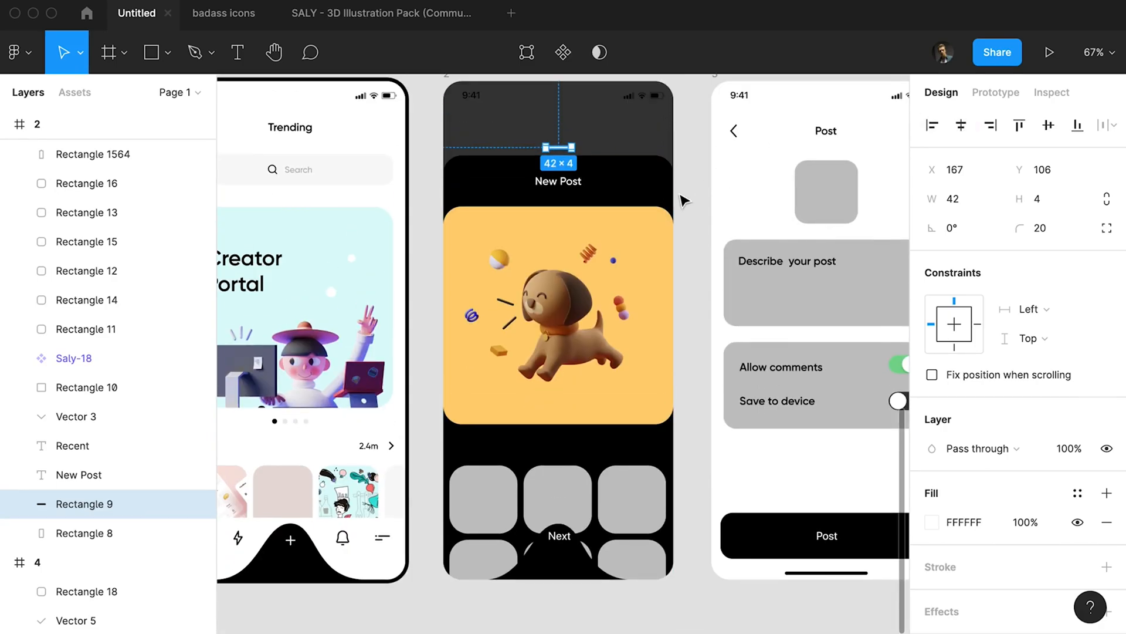
Select the last grey thumbnail in the upper row of frame 2's Recent grid.
left_click(663, 187)
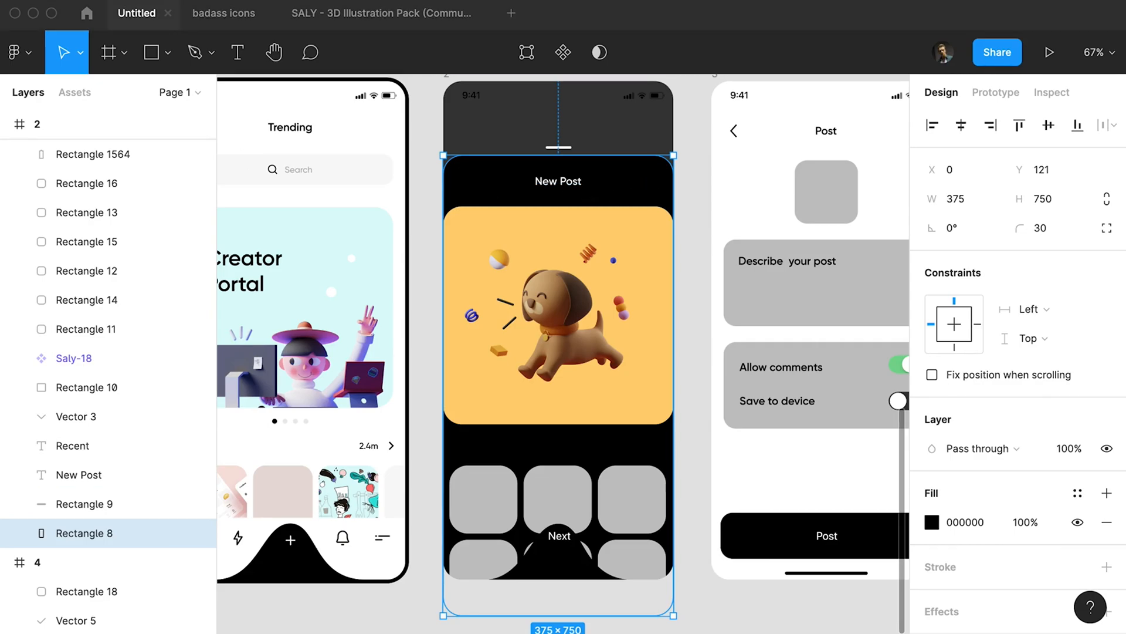
scroll(646, 499, "left", 2)
left_click(680, 500)
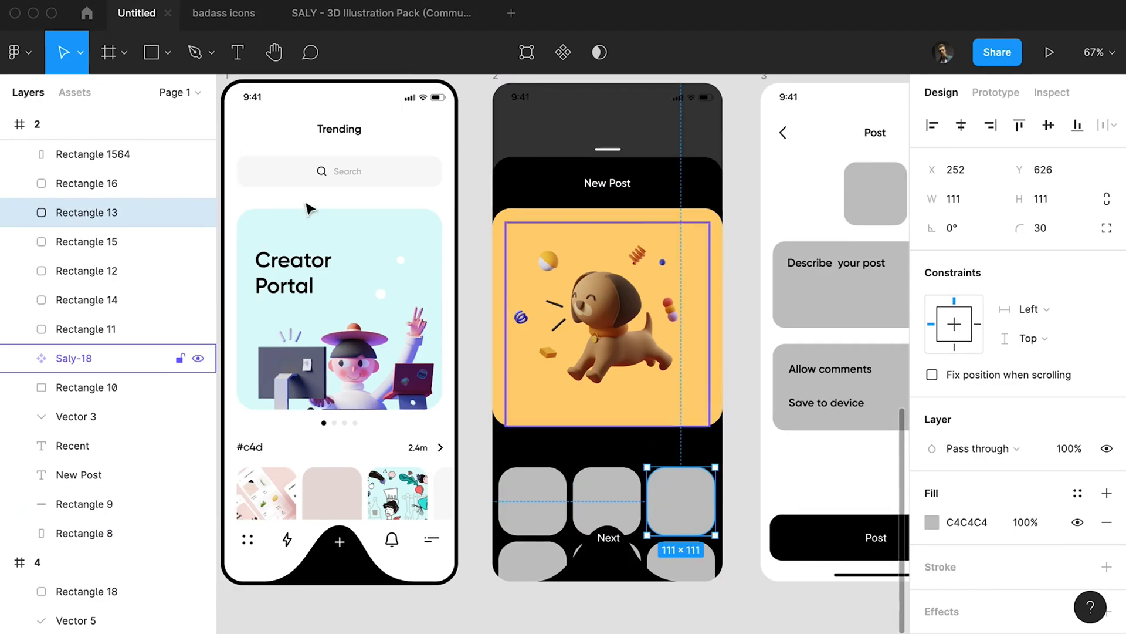
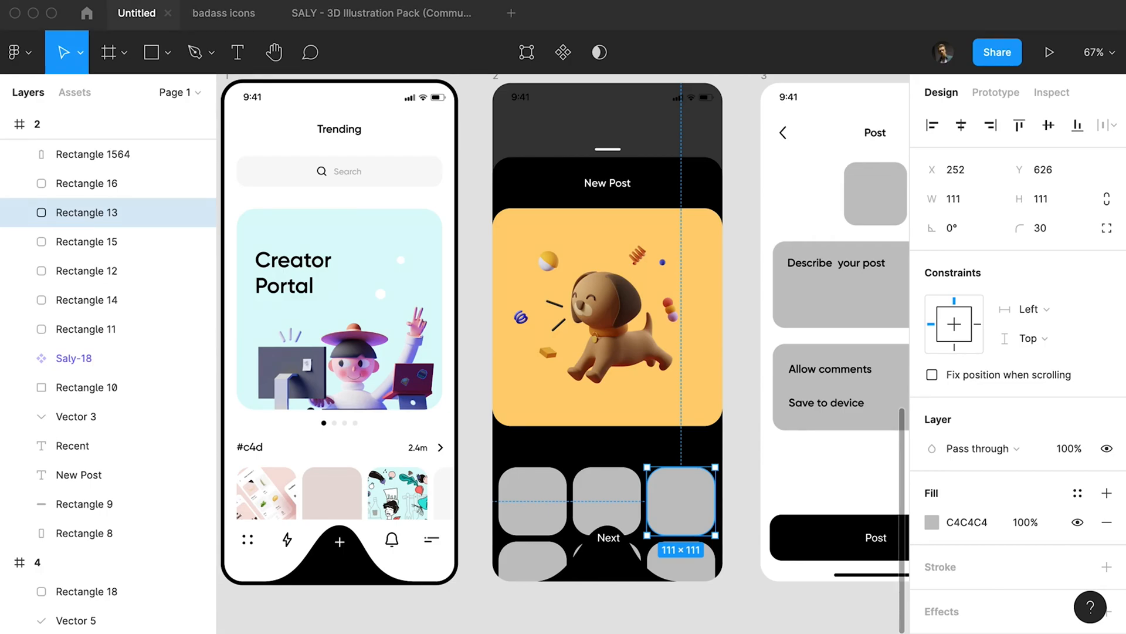
Fill frame 2's Recent thumbnails with pictures, using the pink app mockup, the blue marble texture and the puppy artwork in the upper row.
key("super+v")
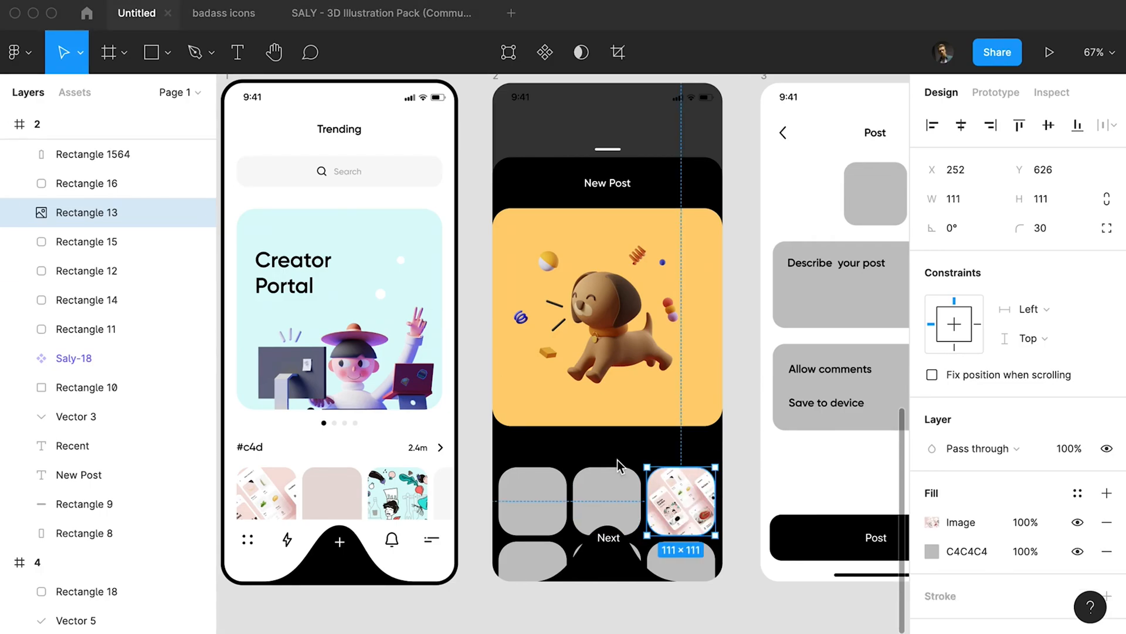
left_click(592, 482)
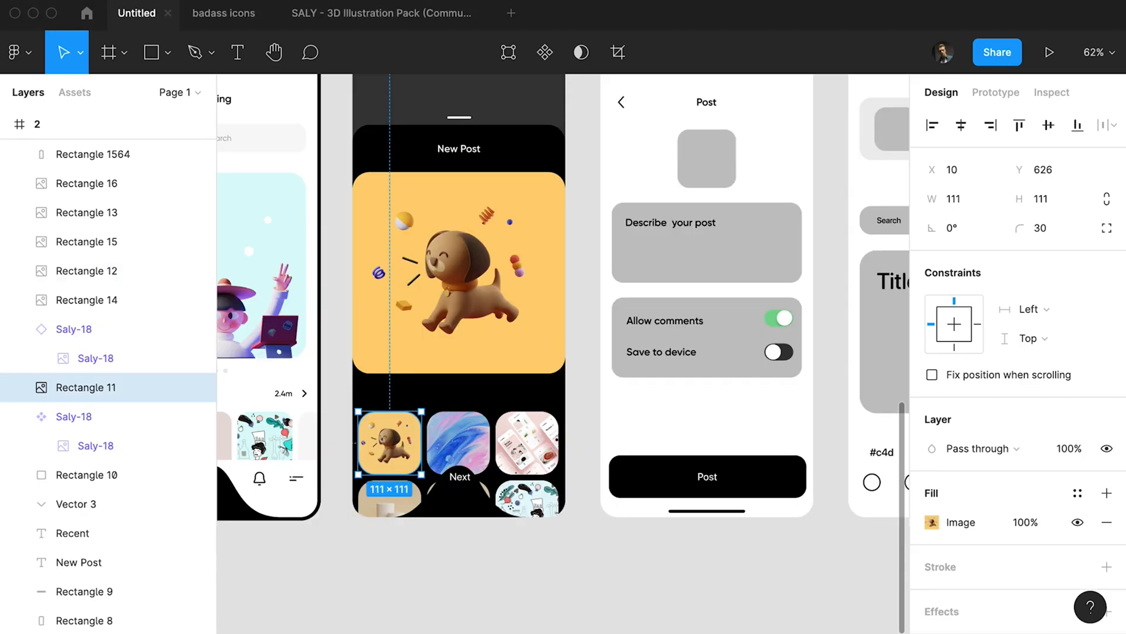
left_click(527, 443)
Set the corner radius of all six Recent thumbnails to 16.
left_click_drag(355, 408, 531, 498)
left_click(528, 493, "shift")
left_click(1055, 227)
type("16")
key("Return")
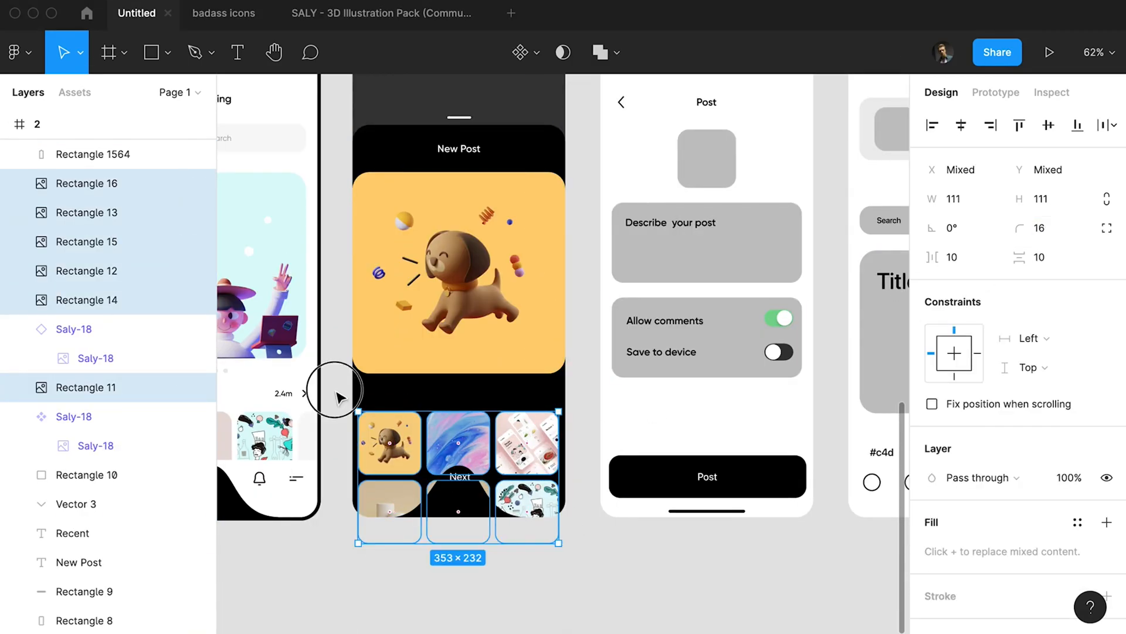
Colour the Recent label and its chevron white, FFFFFF.
left_click_drag(333, 398, 428, 403)
left_click(452, 399, "shift")
left_click(385, 401)
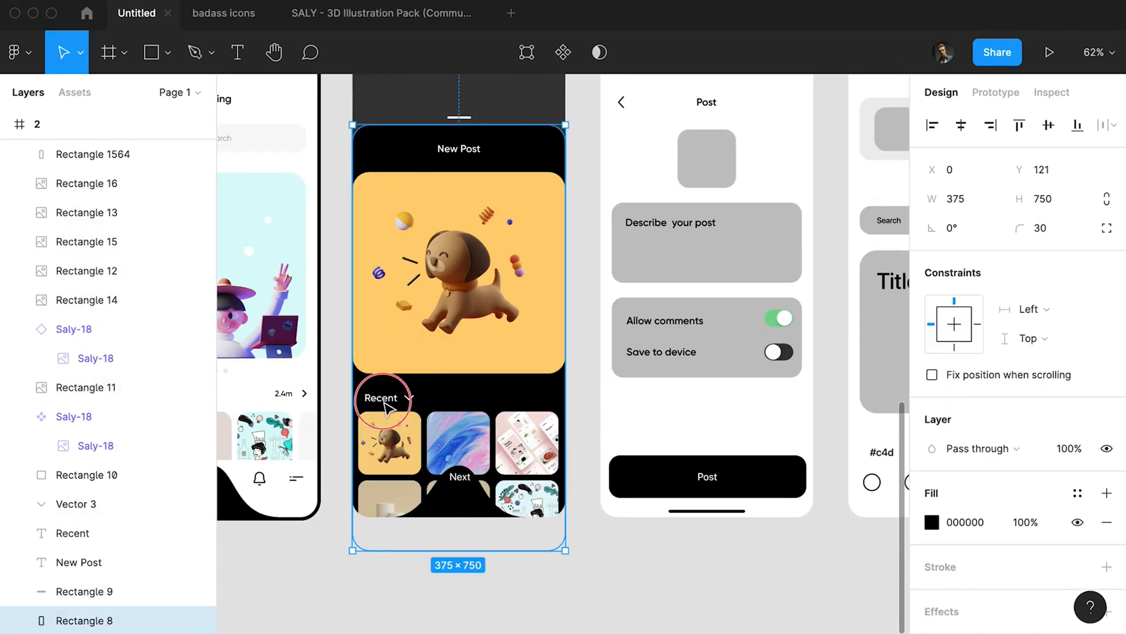
scroll(406, 404, "up", 10)
left_click(417, 364)
left_click_drag(441, 354, 437, 357)
left_click_drag(379, 318, 493, 313)
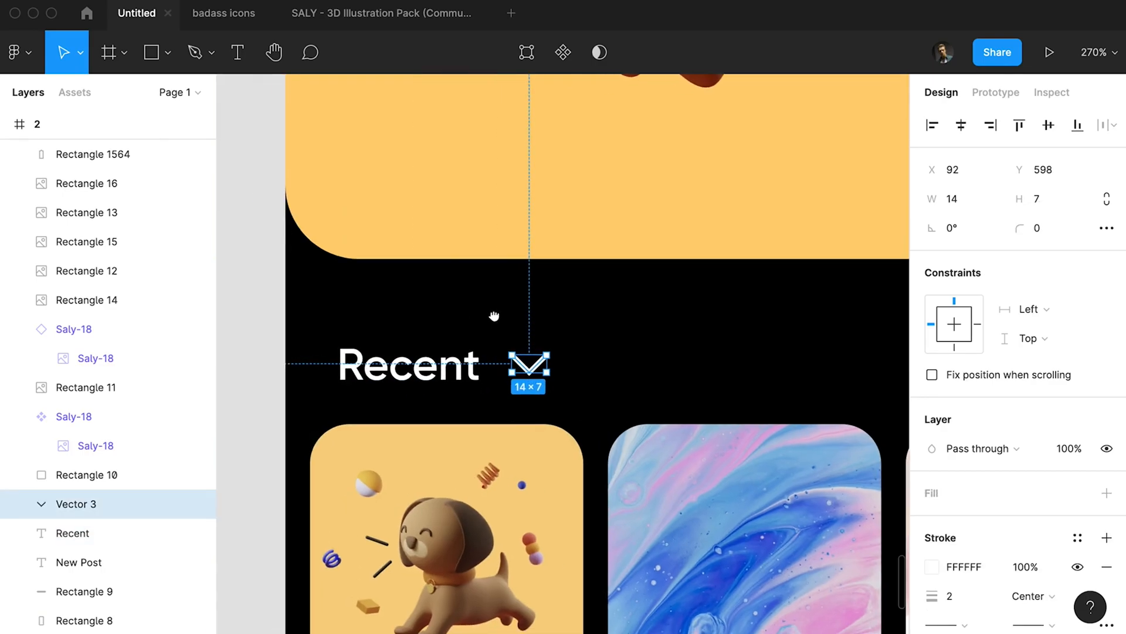
Nudge the Recent label and chevron left so the label sits at X 20, and set the label's weight to Medium.
left_click(446, 363, "shift")
key("Left")
left_click(458, 365)
left_click(989, 549)
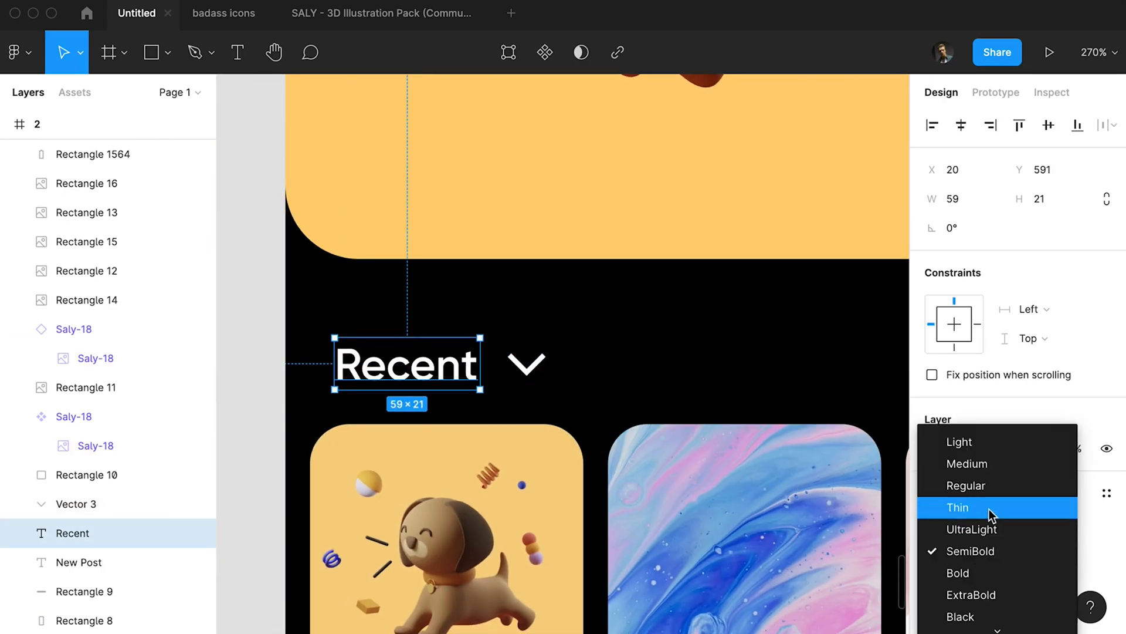
left_click(967, 463)
Spread the two base points of the black bump behind Next outward, with the right one at X 331.25.
scroll(544, 377, "down", 5)
left_click(649, 556)
double_click(649, 555)
left_click(745, 576)
key("shift+Right")
key("shift+Right")
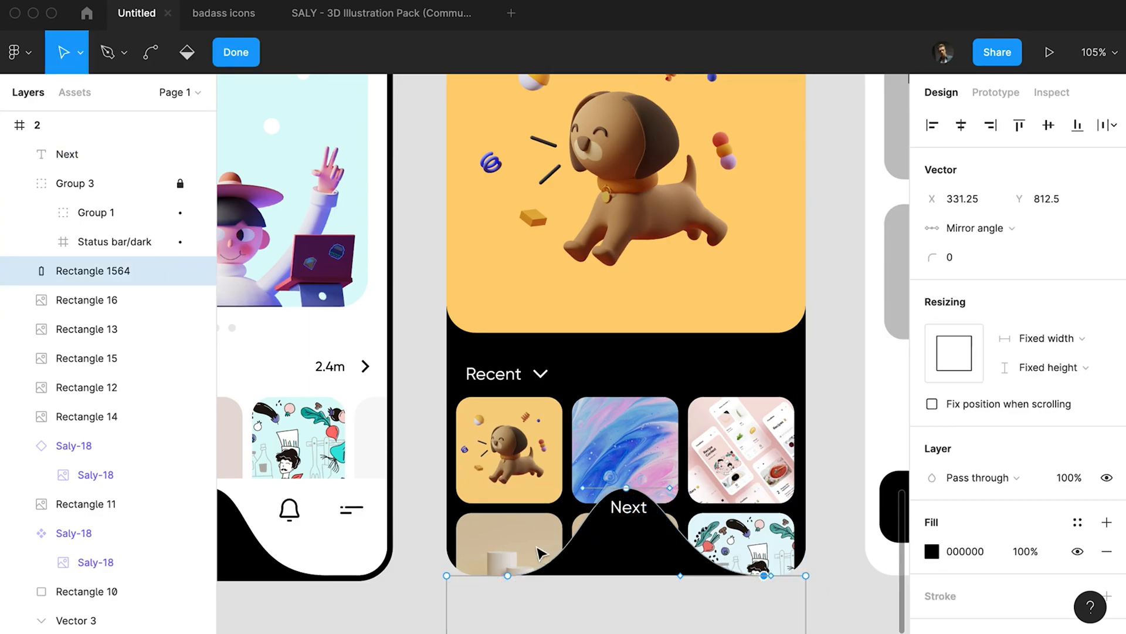
left_click(508, 576)
key("shift+Left")
key("shift+Left")
Lengthen the curve handles at the black bump's peak to broaden its crest, and finish editing the shape.
left_click(626, 488, "shift")
left_click(626, 488)
left_click_drag(670, 488, 689, 488)
left_click(634, 512)
double_click(453, 442)
Move the Next label down 12 px on the black bump and centre it horizontally in frame 2.
left_click(615, 506)
key("shift+Down")
key("Down")
key("Down")
left_click(961, 123)
left_click(953, 629)
Nudge the Recent label and its chevron up 3 px.
scroll(953, 613, "down", 2)
scroll(704, 375, "down", 5)
scroll(652, 476, "up", 1)
left_click_drag(531, 418, 613, 427)
key("Up")
key("Up")
key("Up")
key("Up")
Move the white handle bar down inside the black New Post panel.
left_click_drag(731, 160, 558, 201)
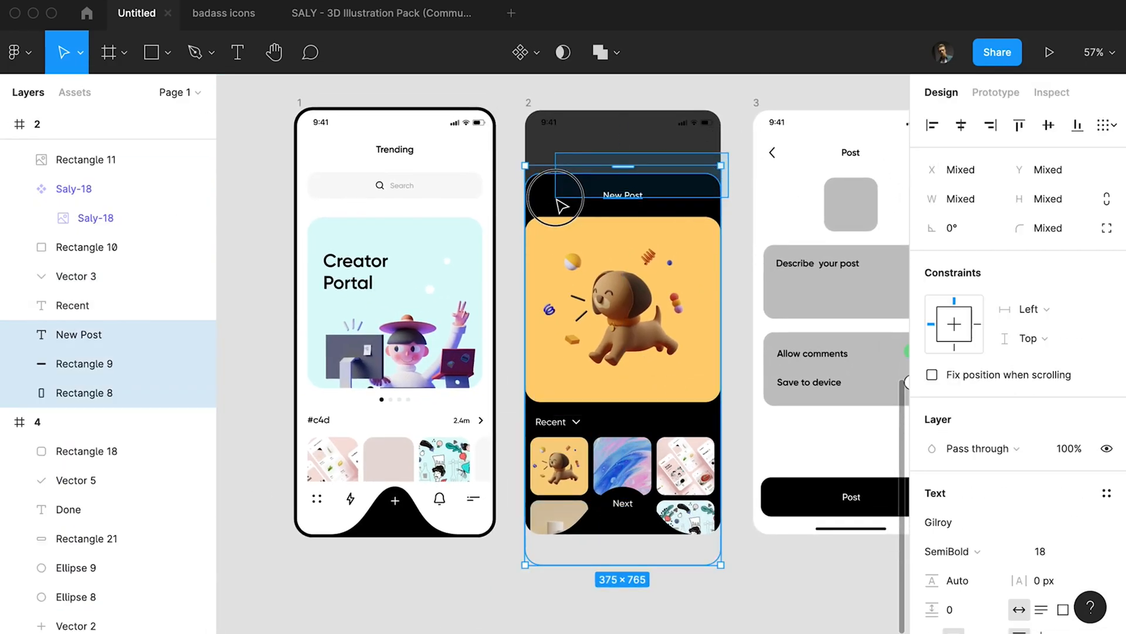
left_click(623, 168)
left_click_drag(731, 165, 575, 179)
Shift the black panel, handle bar, New Post title and puppy card up 13 px together.
left_click_drag(504, 168, 672, 337)
key("shift+Up")
key("shift+Up")
key("shift+Down")
key("Up")
key("Up")
key("Up")
key("Up")
key("Up")
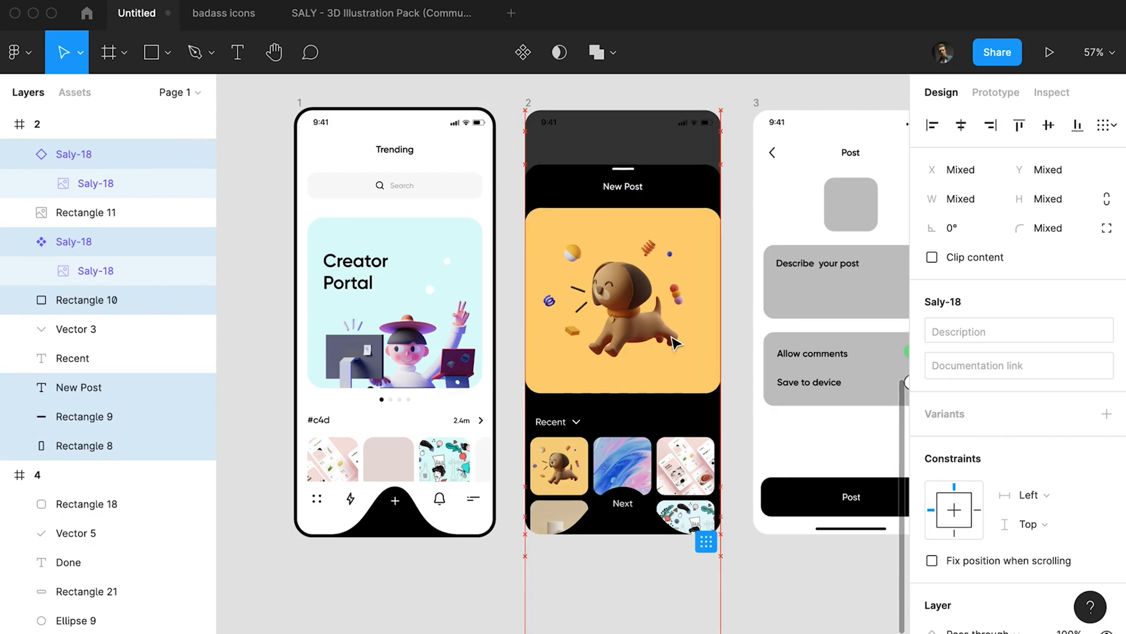
Raise the black panel's top edge and the white handle bar for more space above the New Post title.
left_click(708, 185)
key("Up")
key("Up")
key("Up")
key("Up")
key("Up")
left_click_drag(732, 173, 594, 167)
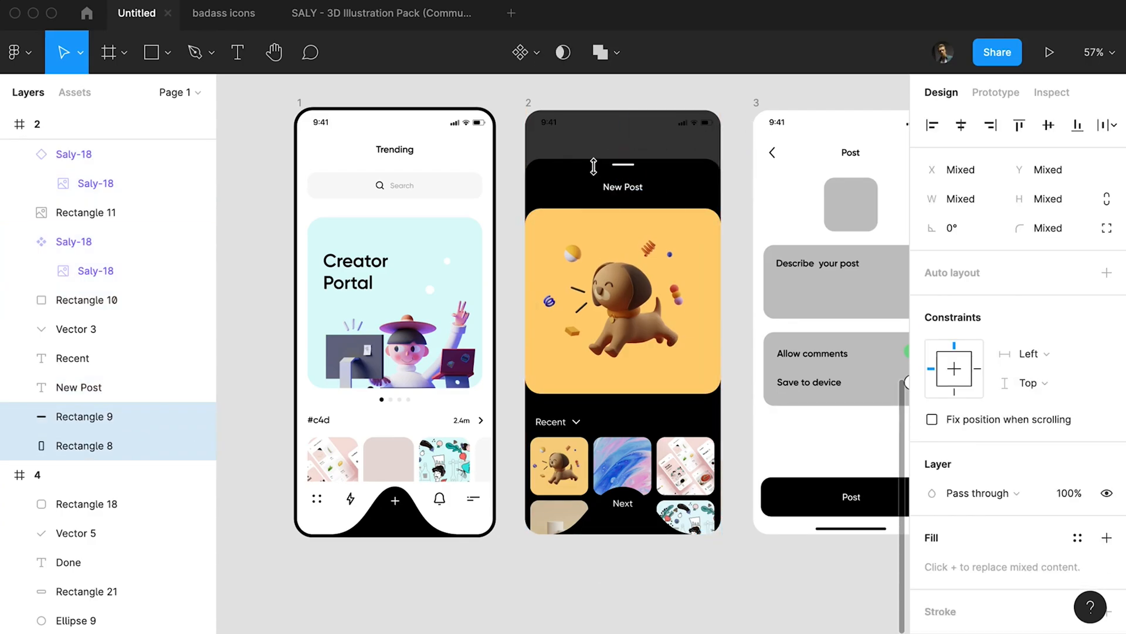
Move frame 2's panel, title, puppy card and Recent grid up, keeping the Next label and its bump in place.
left_click_drag(505, 156, 709, 572)
left_click(627, 519, "shift")
left_click(629, 505, "shift")
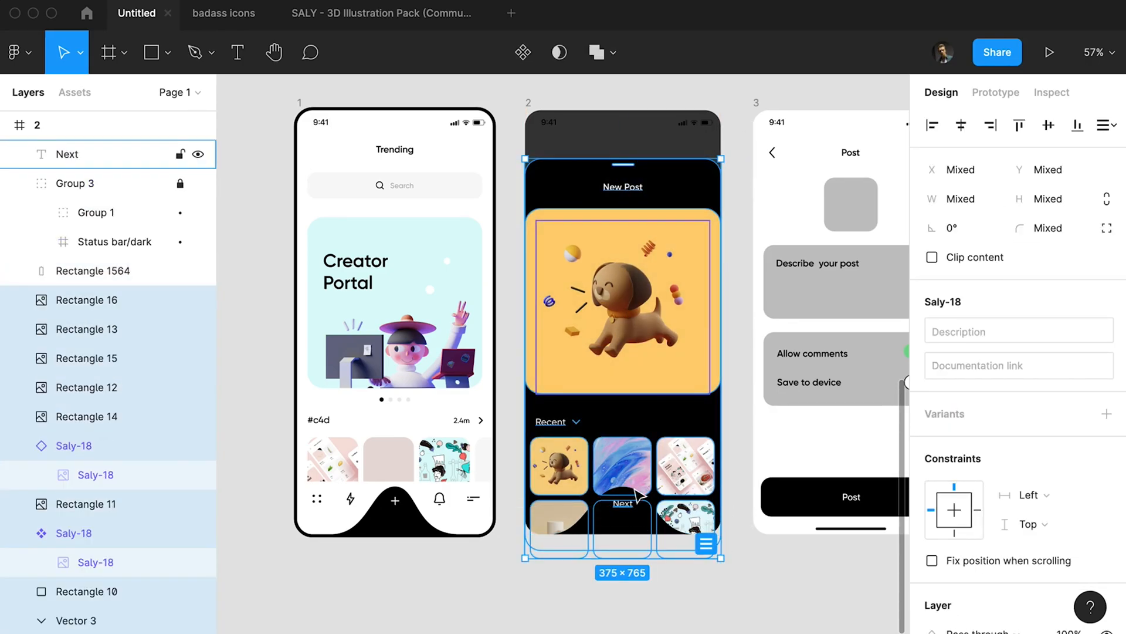
Fill frame 3's background with black and delete its status bar and home indicator.
key("o")
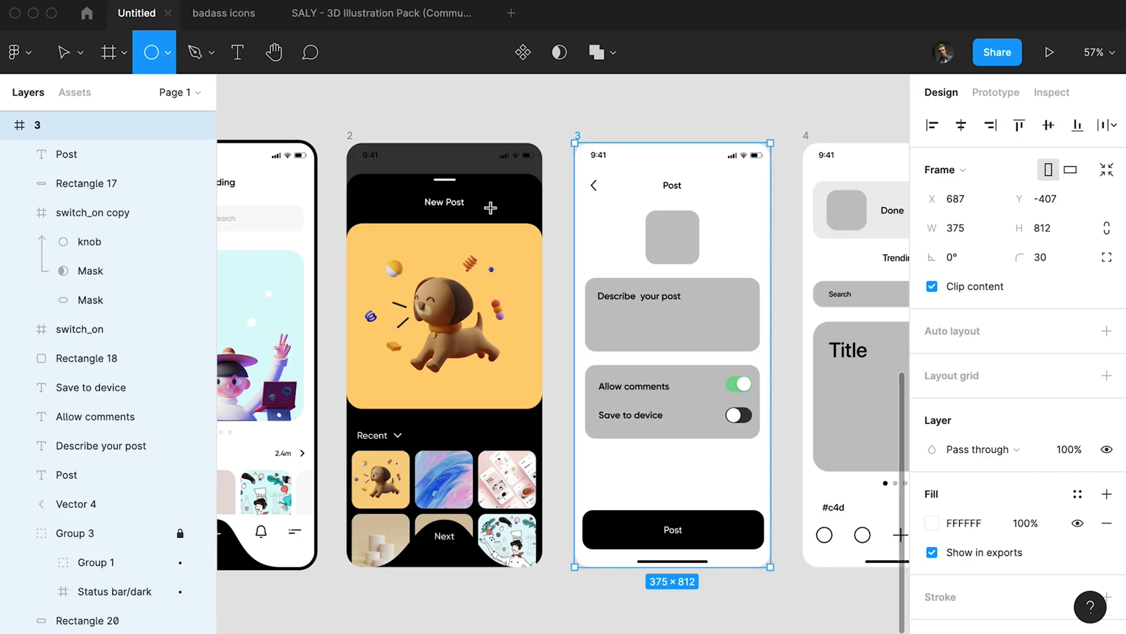
key("i")
left_click(491, 208)
left_click(561, 123)
left_click(582, 139)
left_click_drag(75, 533, 56, 145)
key("Delete")
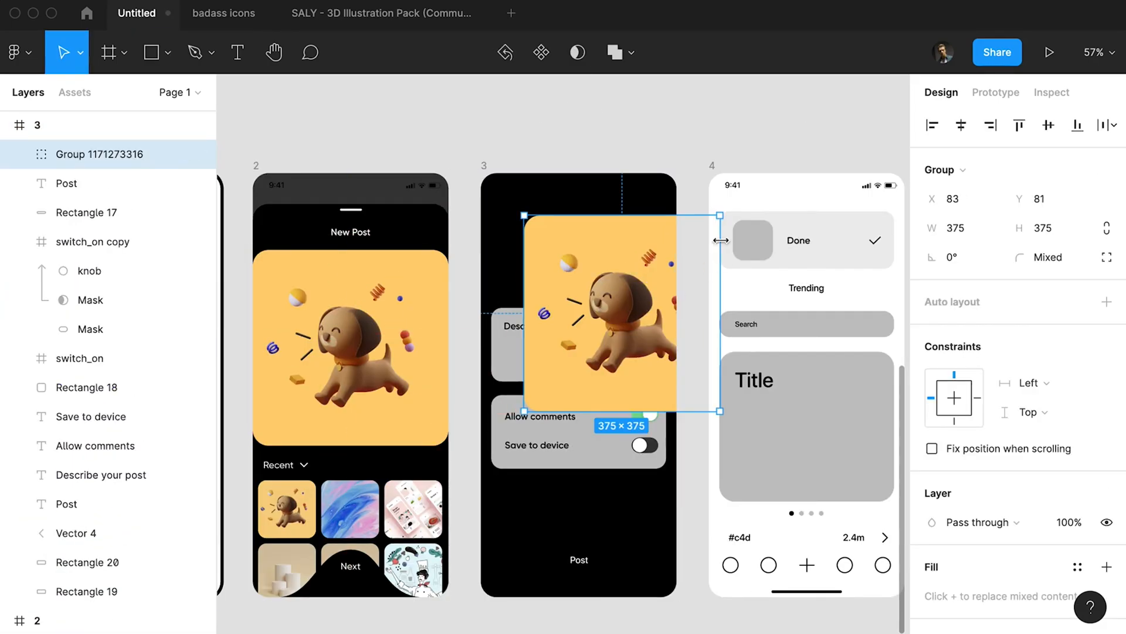
Scale a copy of the puppy card down to thumbnail size and place it over frame 3's grey image placeholder.
key("k")
left_click_drag(720, 215, 588, 347)
left_click_drag(564, 370, 588, 258)
left_click_drag(611, 235, 586, 264)
left_click(509, 159)
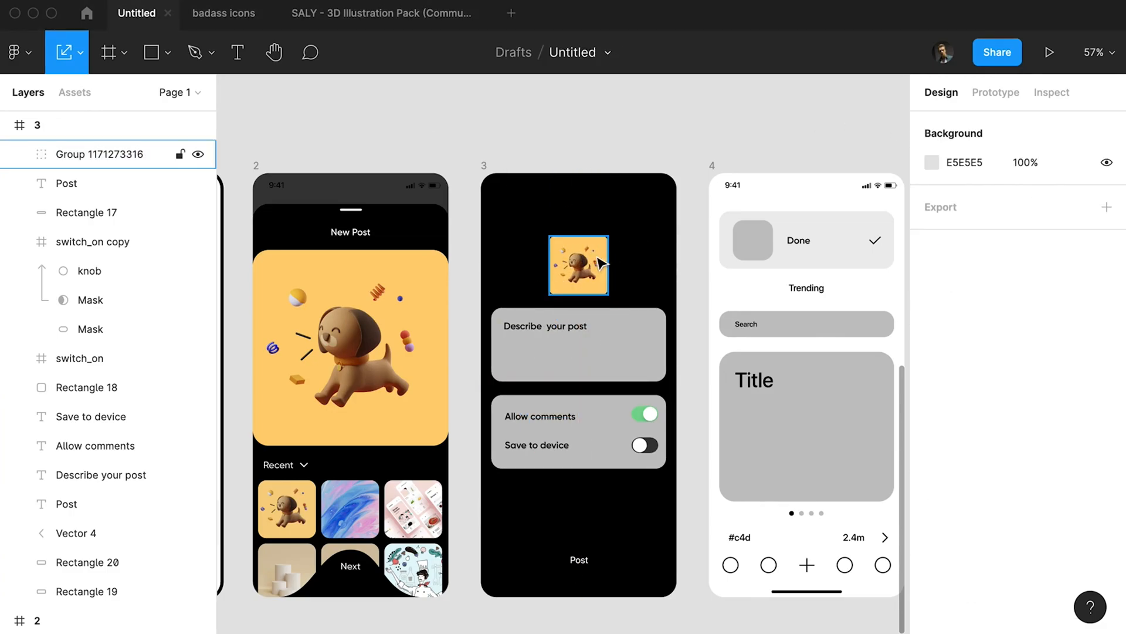
Replace the grey placeholder with the puppy thumbnail, rounding the thumbnail's corners and moving it up.
left_click(601, 246, "super")
left_click(603, 241, "super")
left_click_drag(579, 265, 578, 239)
Fill frame 3's description box with dark grey, about 2E2E2E, and make its placeholder text a lighter grey.
left_click(578, 358)
left_click(933, 523)
left_click_drag(694, 241, 691, 367)
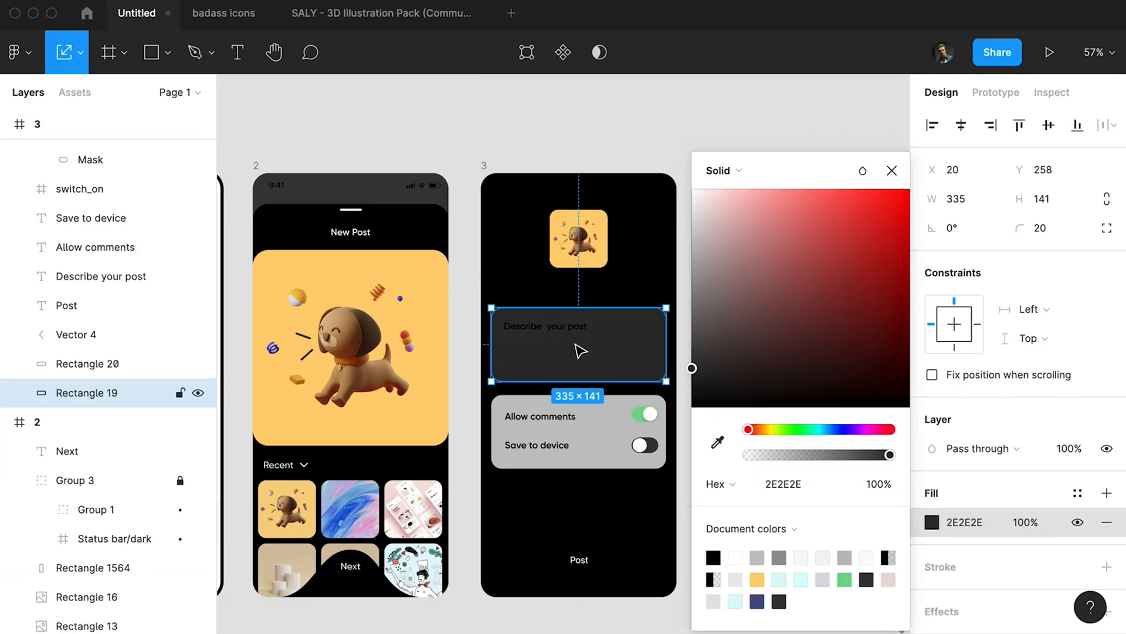
left_click(551, 327)
key("i")
left_click(694, 340)
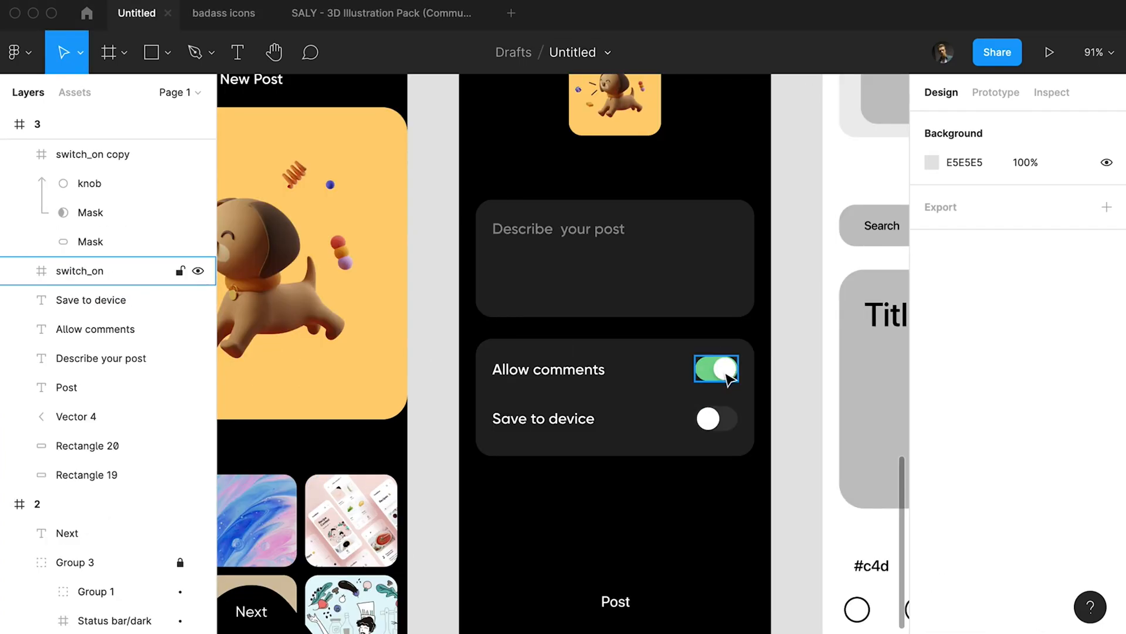
left_click(726, 374)
Give the options box the same dark fill and move the Save to device row with its switch down slightly.
left_click(568, 366, "shift")
key("alt+v")
left_click(543, 418)
left_click(717, 418, "shift")
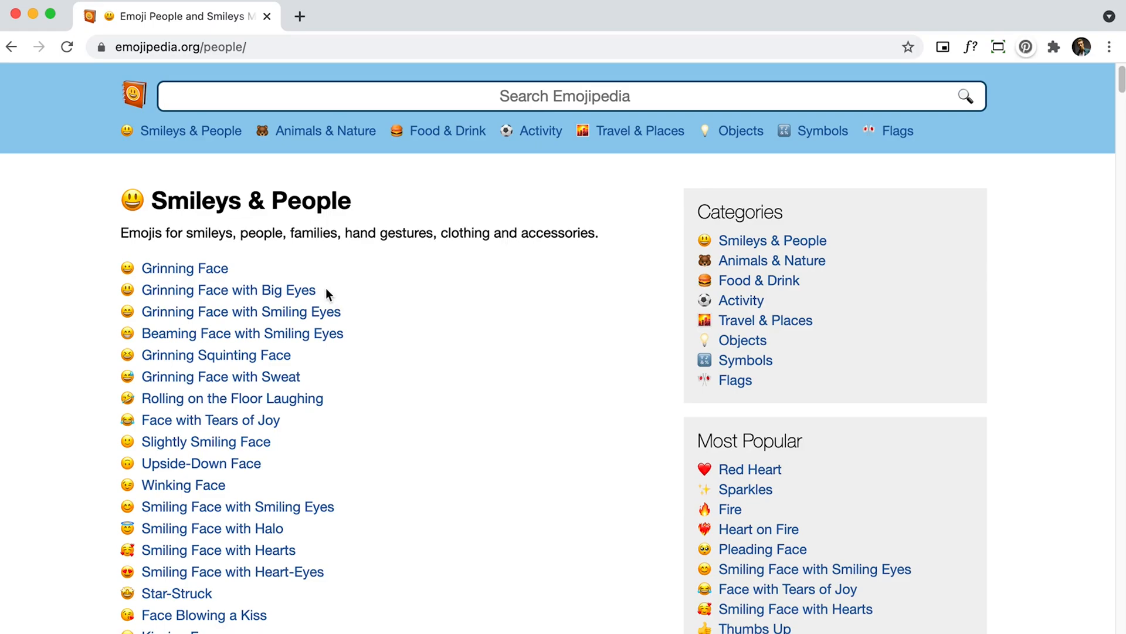
scroll(327, 294, "down", 6)
scroll(222, 166, "up", 6)
Switch to Emojipedia in the browser, search for "hand" and copy the Hand with Fingers Splayed emoji.
left_click(235, 96)
type("hand")
key("Return")
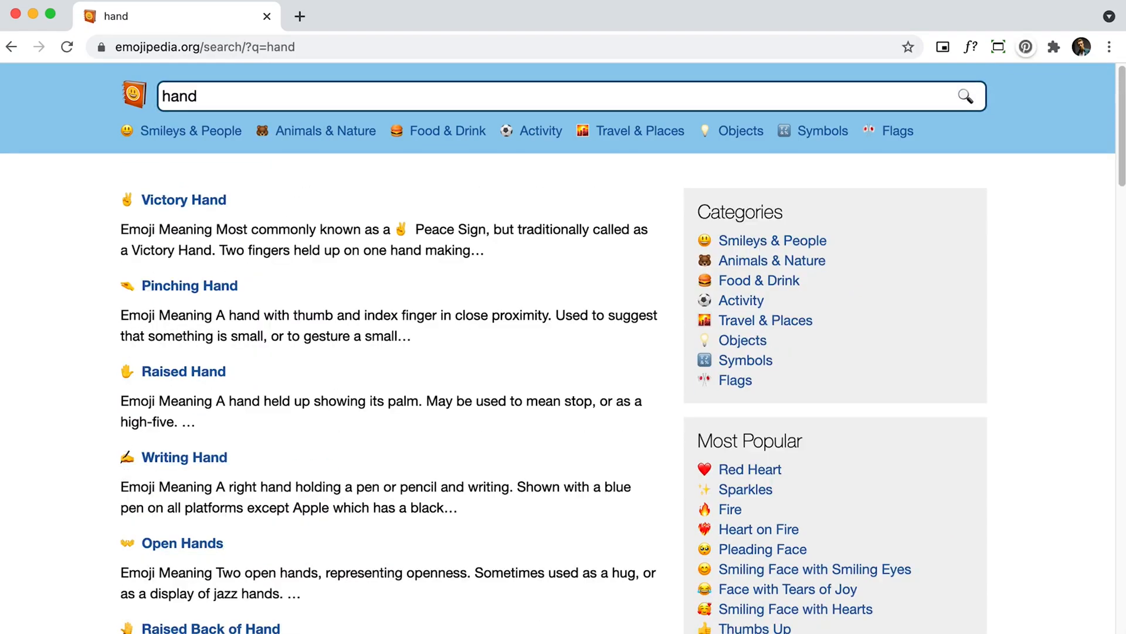
scroll(117, 592, "down", 10)
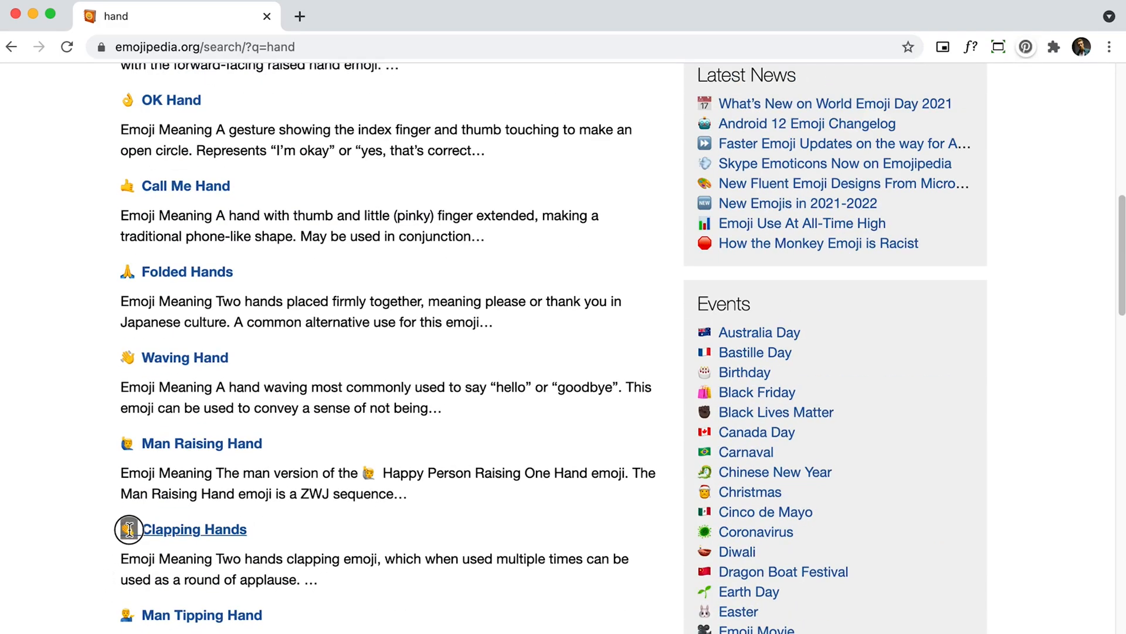
scroll(104, 404, "up", 10)
scroll(104, 278, "down", 20)
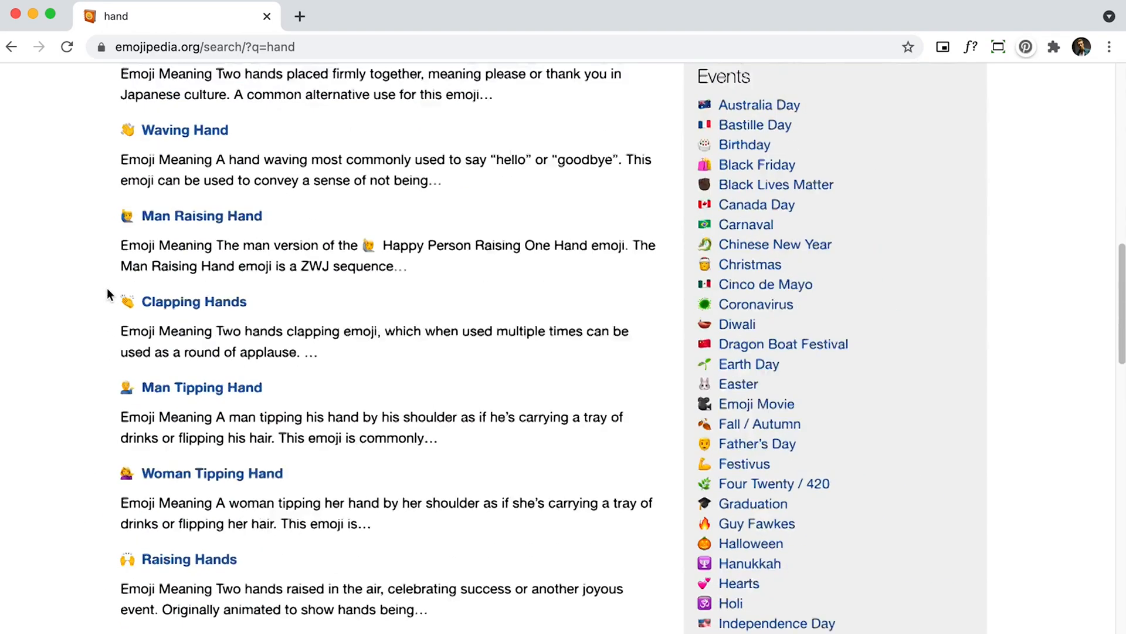
scroll(118, 292, "up", 10)
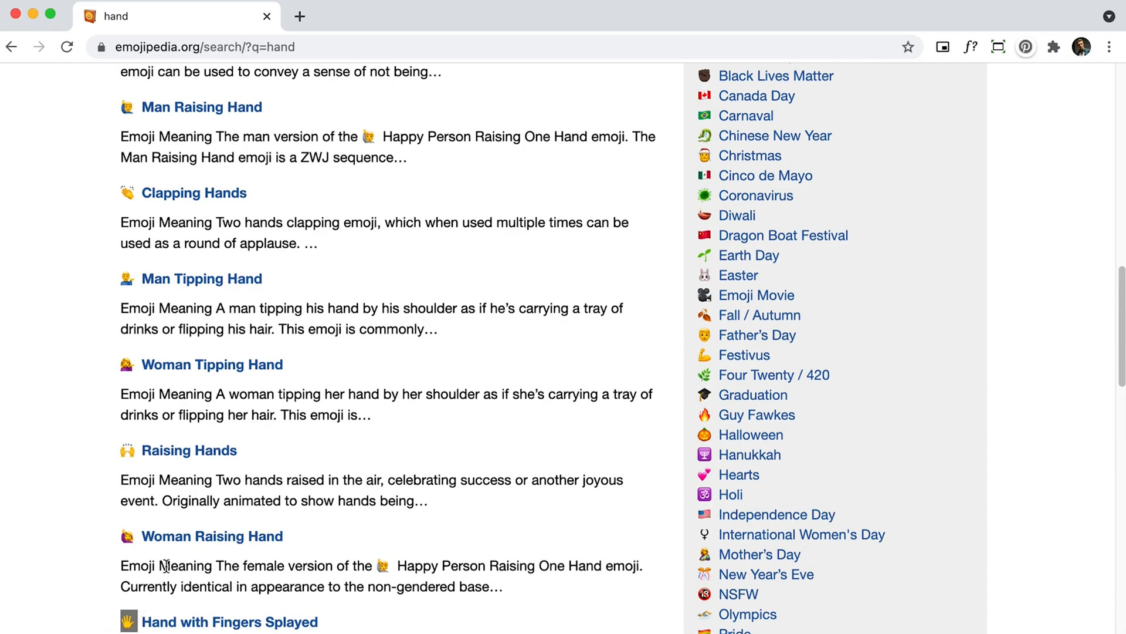
Switch back to Figma and insert the hand emoji in front of the Allow comments label.
key("super+Tab")
left_click(512, 432)
double_click(517, 384)
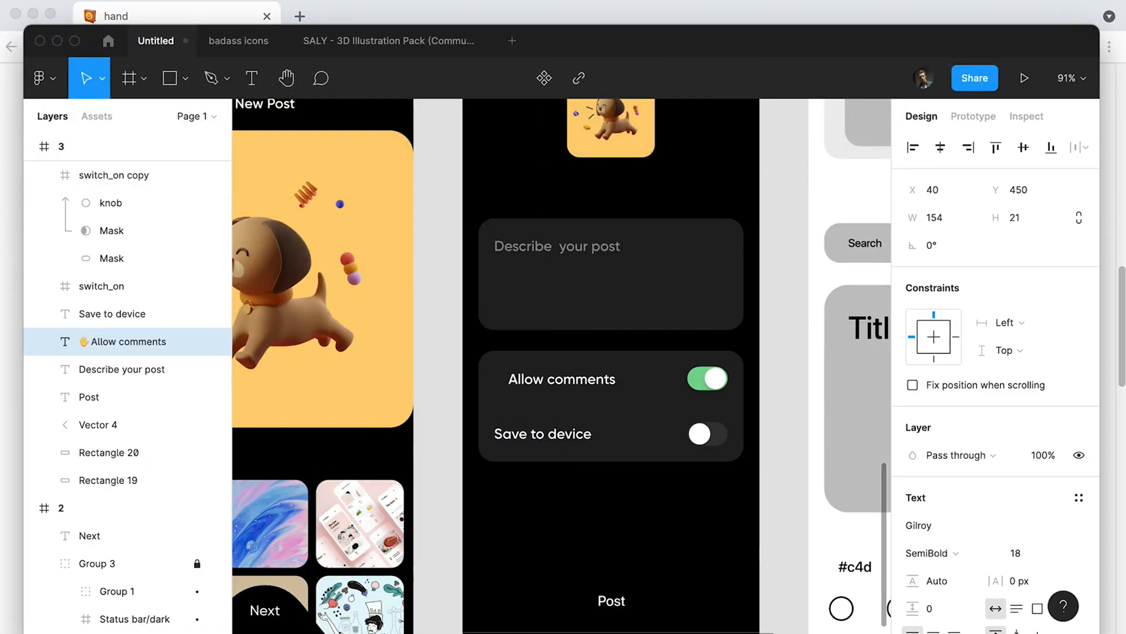
Switch to Emojipedia, search for "save" and copy the Floppy Disk emoji.
key("super+Tab")
scroll(285, 237, "up", 15)
left_click_drag(220, 97, 83, 90)
type("save")
key("Return")
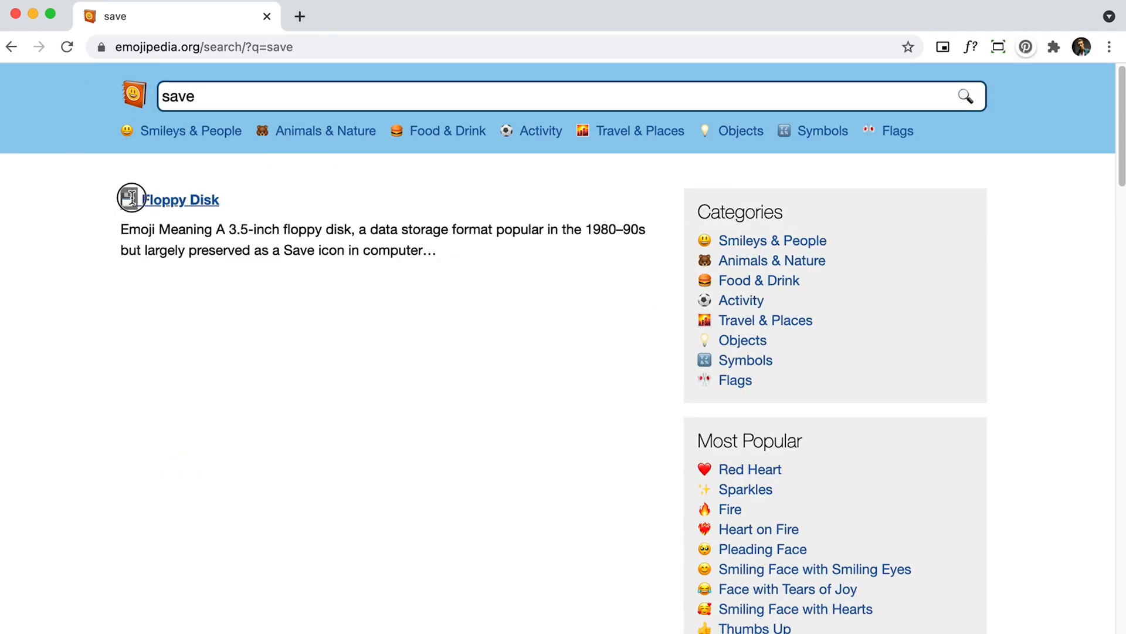
Switch back to Figma and paste the floppy disk emoji in front of the Save to device label.
key("super+Tab")
left_click(502, 434)
type("💾")
Copy the Sparkles emoji from Emojipedia and insert it in front of frame 1's Trending title in Figma.
scroll(453, 191, "down", 5)
scroll(452, 191, "left", 3)
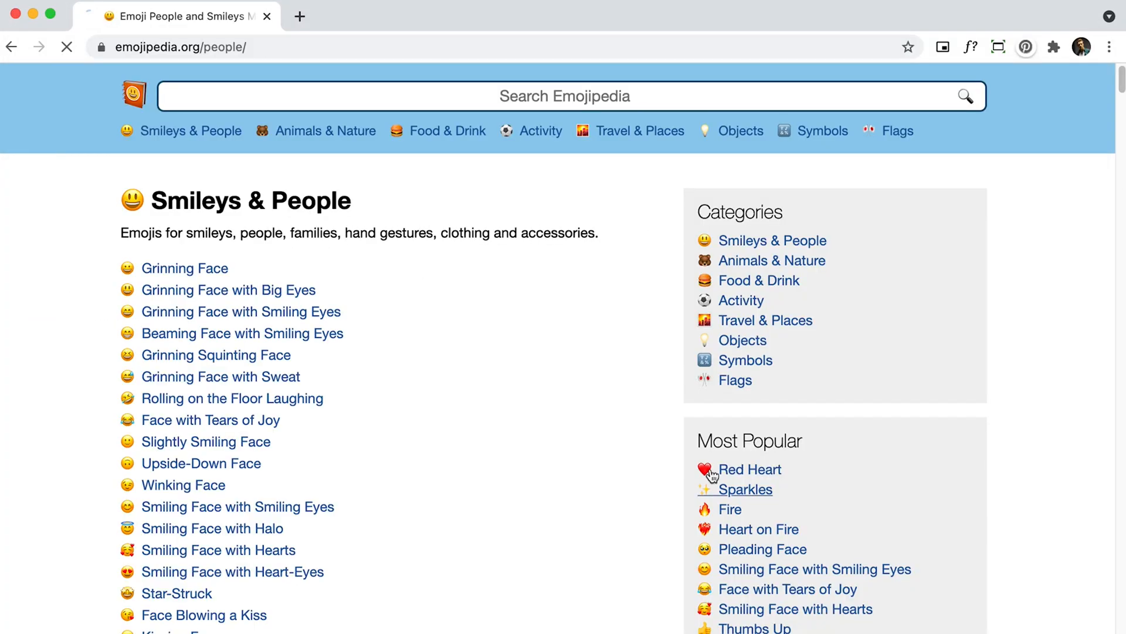
left_click(712, 478)
key("super+Tab")
left_click(339, 268)
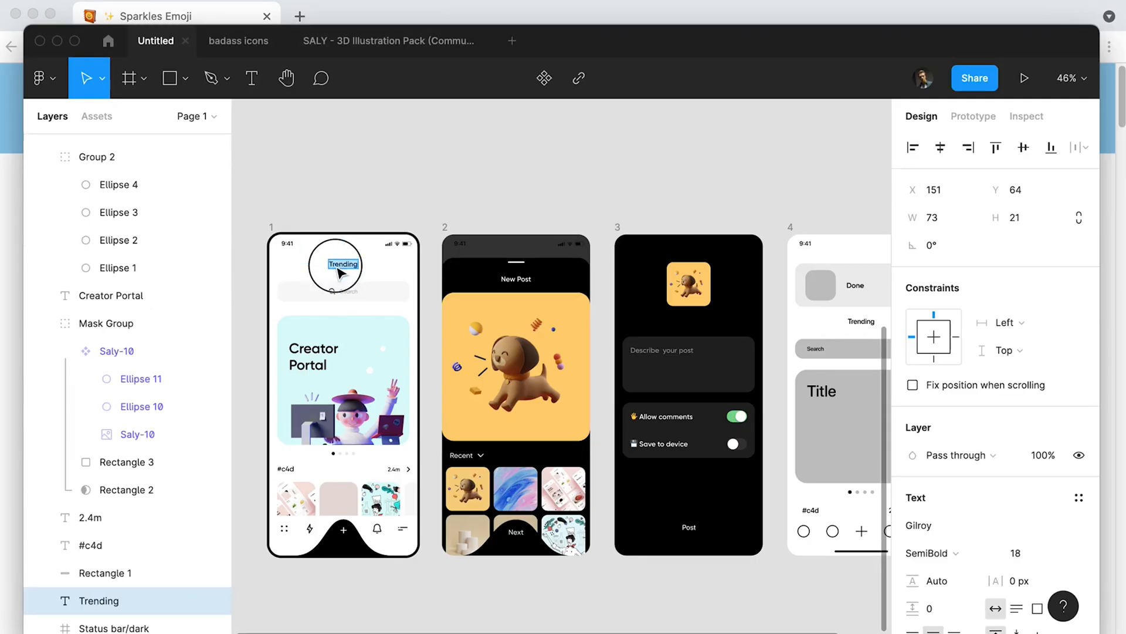
left_click(505, 178)
scroll(422, 268, "up", 3)
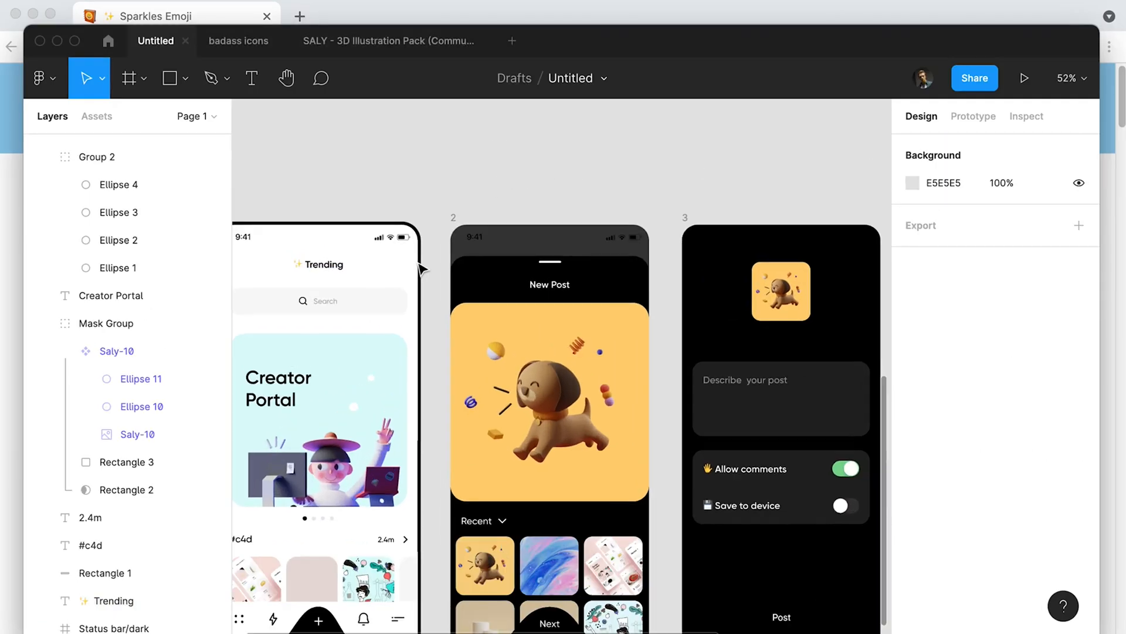
Copy the Trending title into frame 3, colour it white and change its text to "Post".
left_click_drag(434, 273, 495, 207)
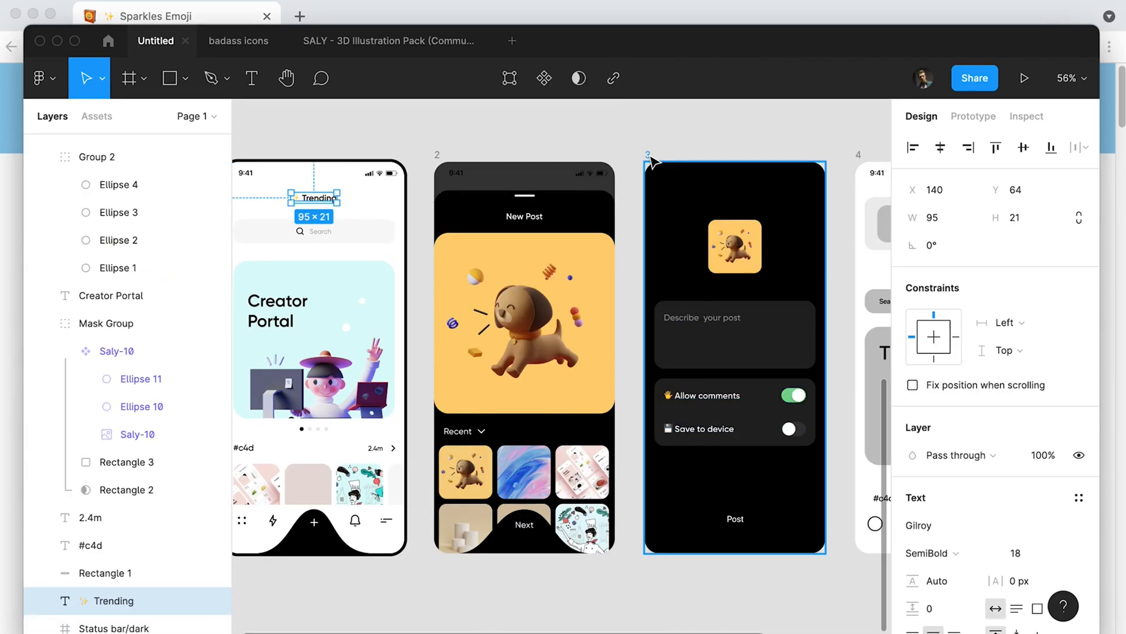
left_click(648, 157)
key("super+v")
key("i")
left_click(871, 262)
double_click(741, 199)
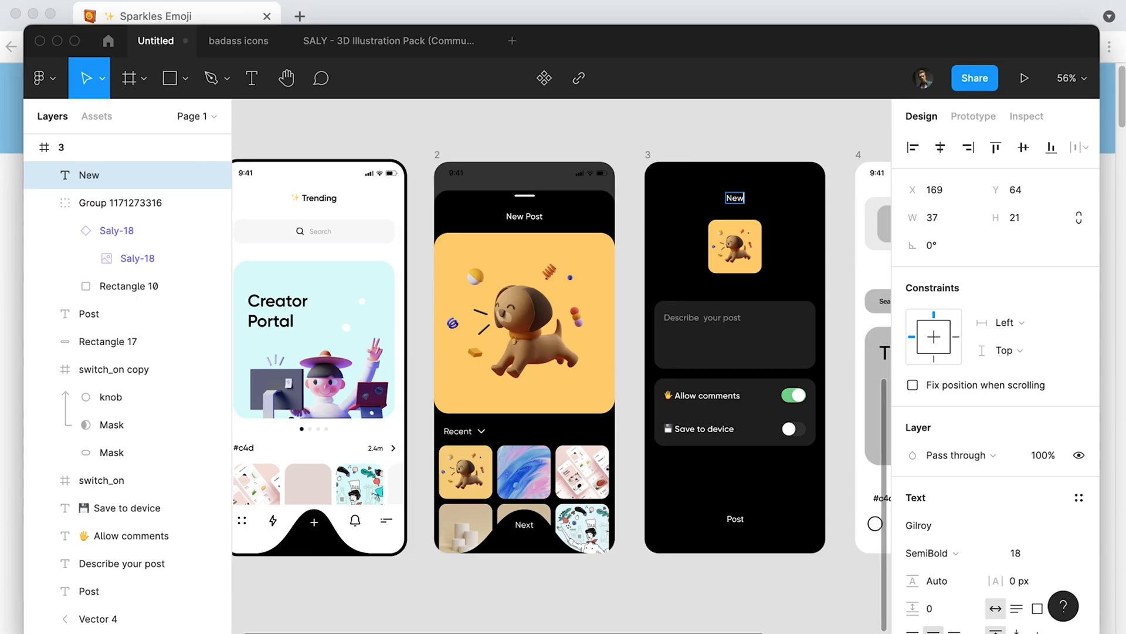
left_click(789, 209)
Copy the 28 × 28 back chevron icon from the badass icons file and paste it into frame 3.
left_click(246, 40)
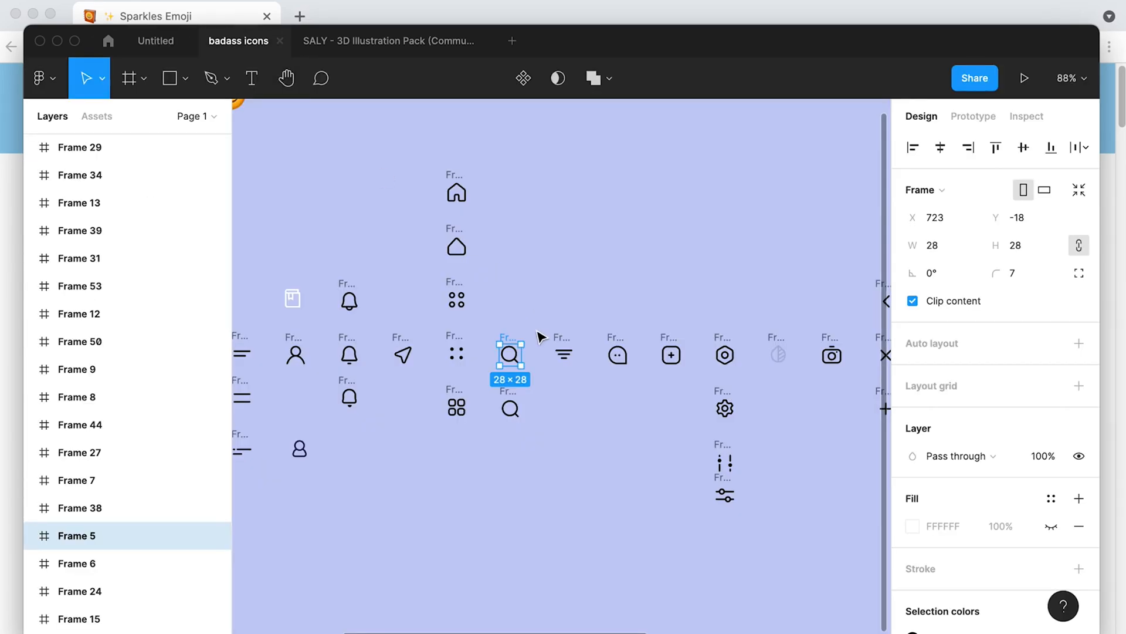
left_click(696, 289)
key("super+c")
left_click(155, 41)
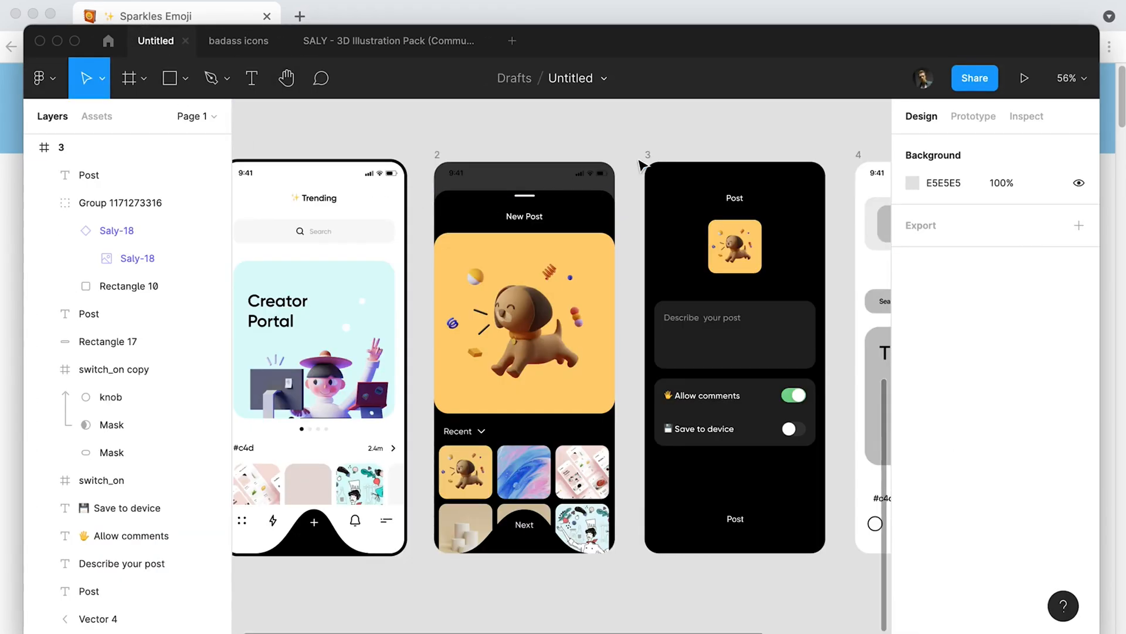
key("super+v")
Colour the back chevron white, FFFFFF, and place it level with the Post title at the frame's left margin.
scroll(923, 520, "down", 5)
left_click(912, 491)
left_click(736, 365)
left_click_drag(674, 204, 673, 201)
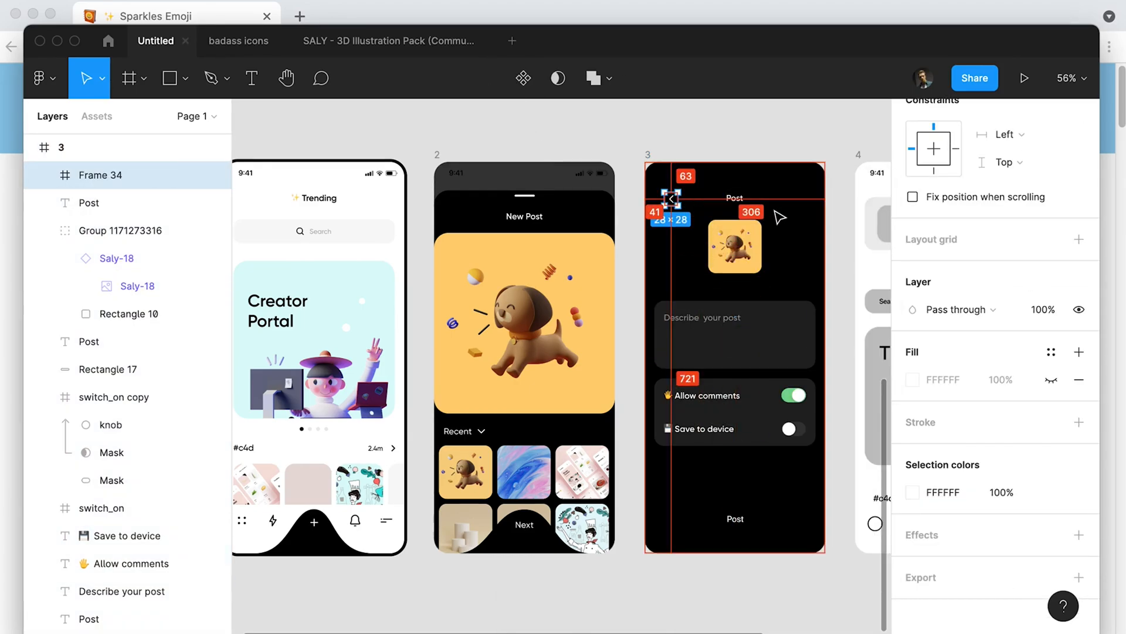
key("shift+Left")
key("shift+Left")
scroll(776, 210, "up", 5)
key("alt")
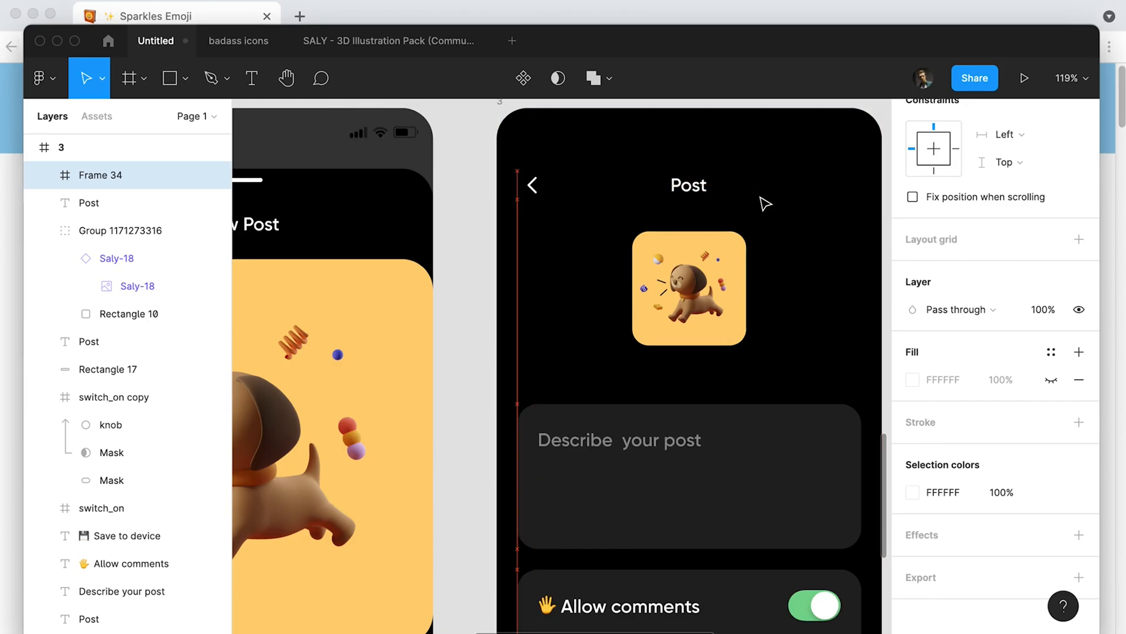
Move frame 3's puppy thumbnail, description box and options box down 20 px together.
scroll(759, 197, "down", 5)
left_click_drag(797, 207, 781, 165)
left_click_drag(803, 402, 644, 191)
key("shift+Down")
key("shift+Down")
key("shift+Down")
key("shift+Down")
key("alt")
key("shift+Up")
key("shift+Up")
key("shift+Down")
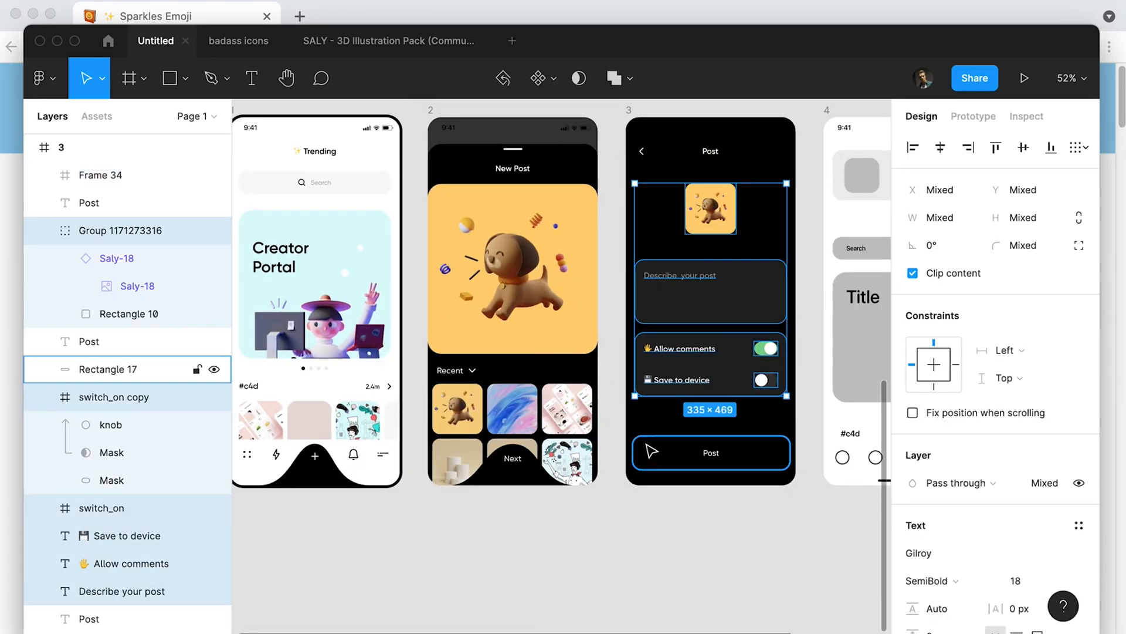
double_click(534, 483)
left_click(579, 485)
left_click(448, 486)
key("Escape")
key("Escape")
Copy frame 2's black bump shape and Next label and paste them into frame 3.
left_click(527, 482)
left_click(511, 461, "shift")
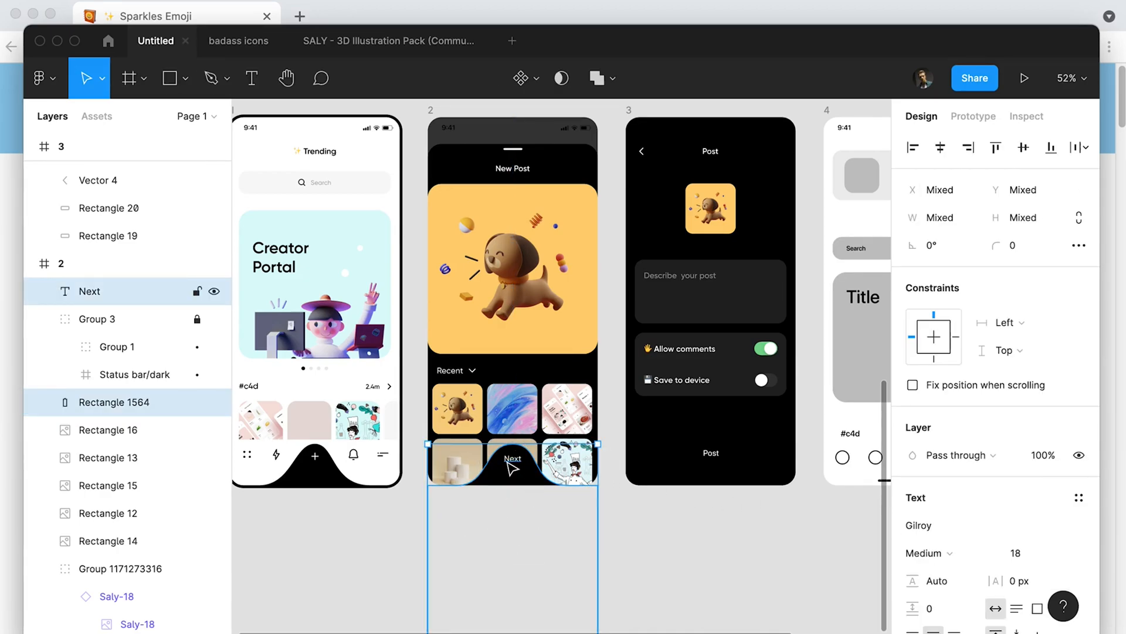
left_click_drag(108, 295, 109, 308)
key("super+c")
left_click(666, 241)
key("super+v")
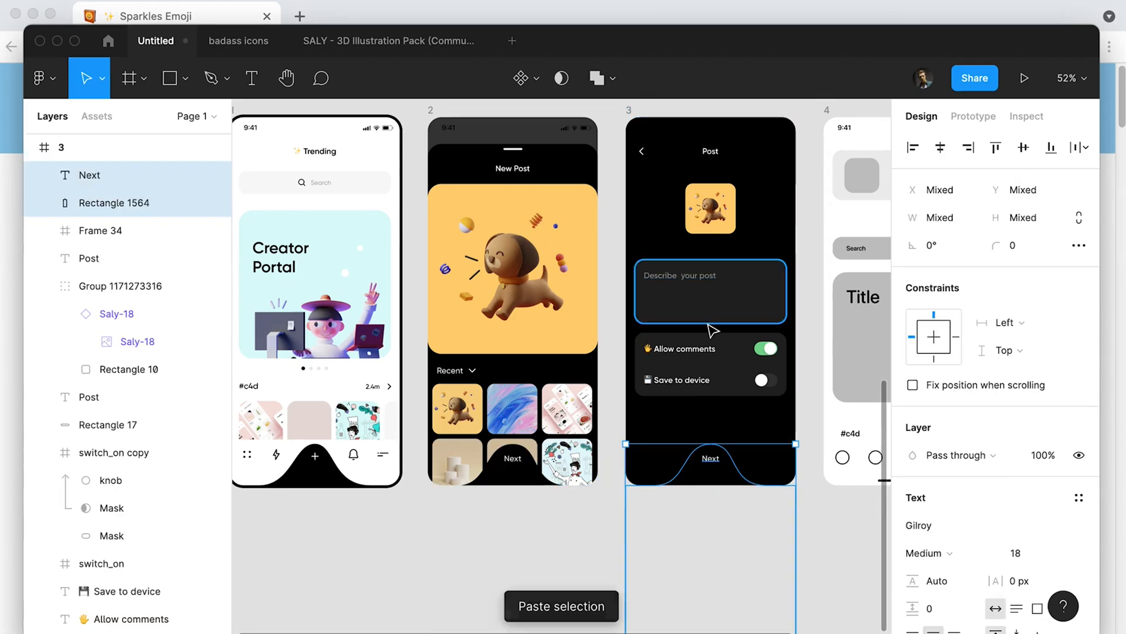
Remove the misplaced copies of the bump shape and Next label and paste them again inside frame 3.
key("super+z")
left_click_drag(739, 432, 699, 439)
key("super+z")
key("Delete")
left_click(629, 110)
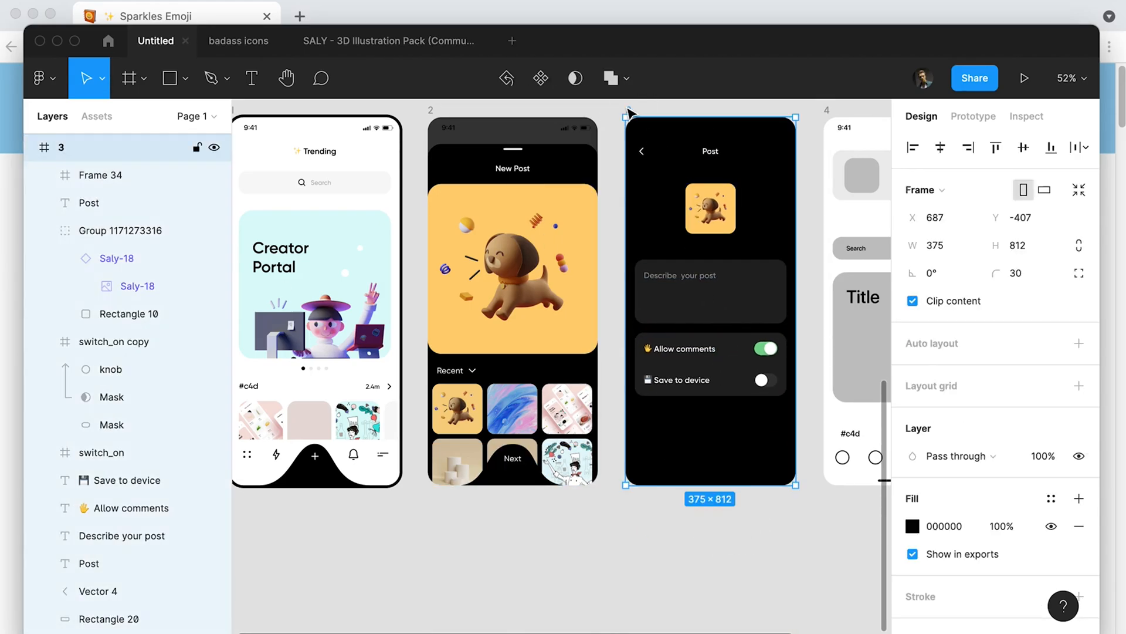
key("super+v")
Delete the status bars at the top of frame 1 and frame 2.
scroll(432, 110, "left", 2)
scroll(432, 109, "up", 1)
left_click(446, 162)
key("Delete")
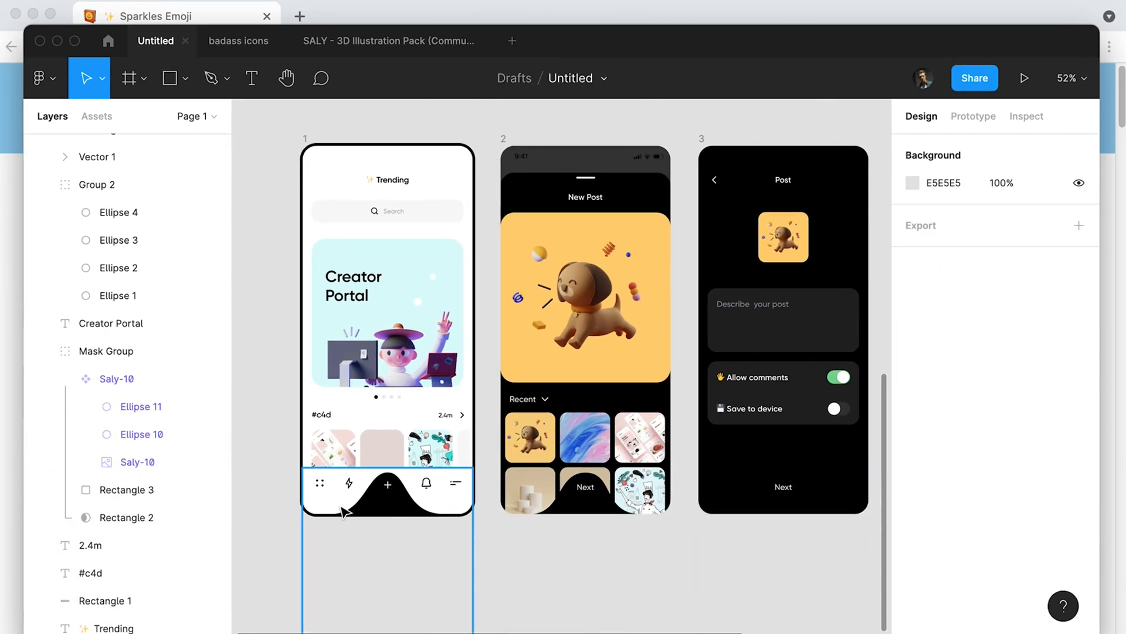
scroll(146, 287, "up", 1)
left_click(504, 140)
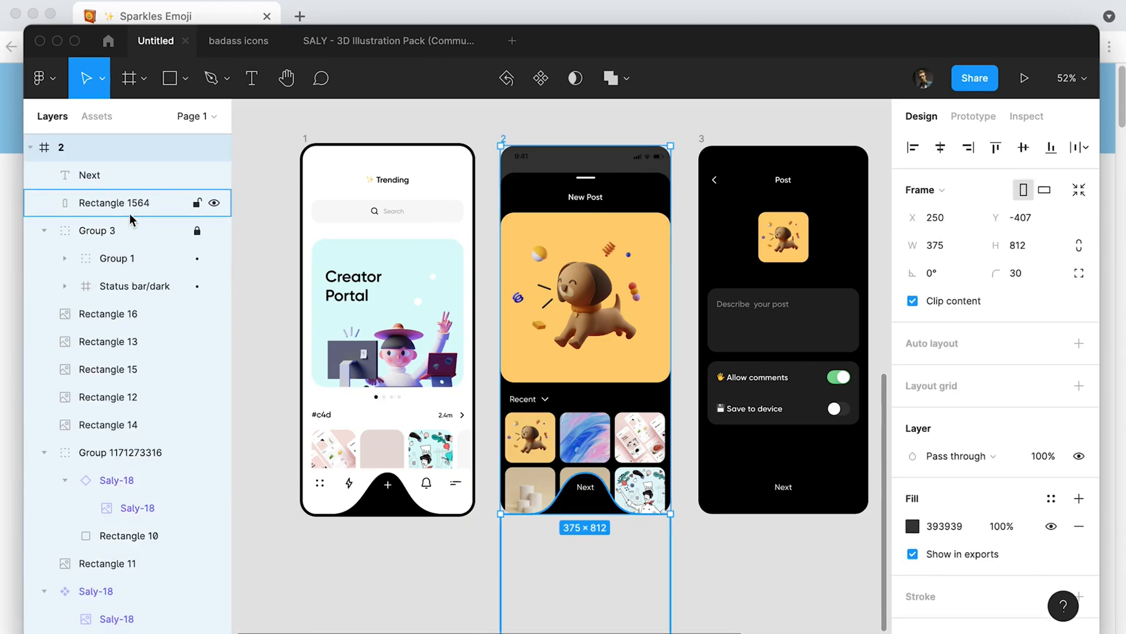
left_click(139, 226)
key("Delete")
Recolour frame 3's bump shape white by sampling frame 4's background.
left_click_drag(661, 131, 611, 131)
scroll(645, 464, "down", 2)
left_click(670, 489)
key("i")
left_click(801, 428)
Change frame 3's Next label to Post and colour it black, sampled from the frame's background.
left_click(680, 471)
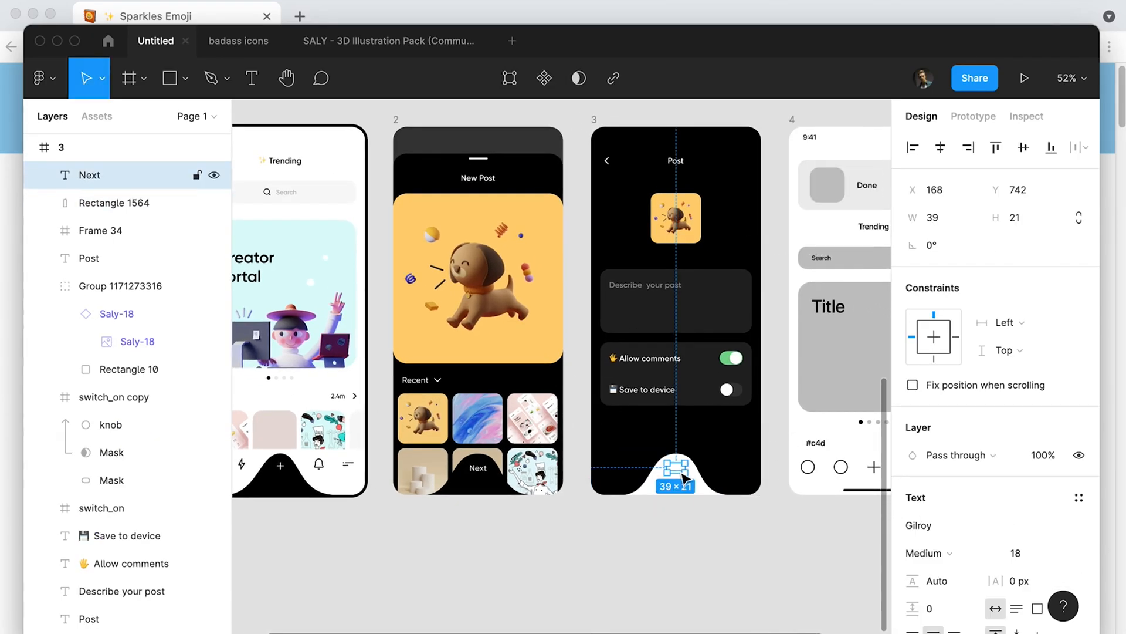
type("Зщые")
double_click(675, 467)
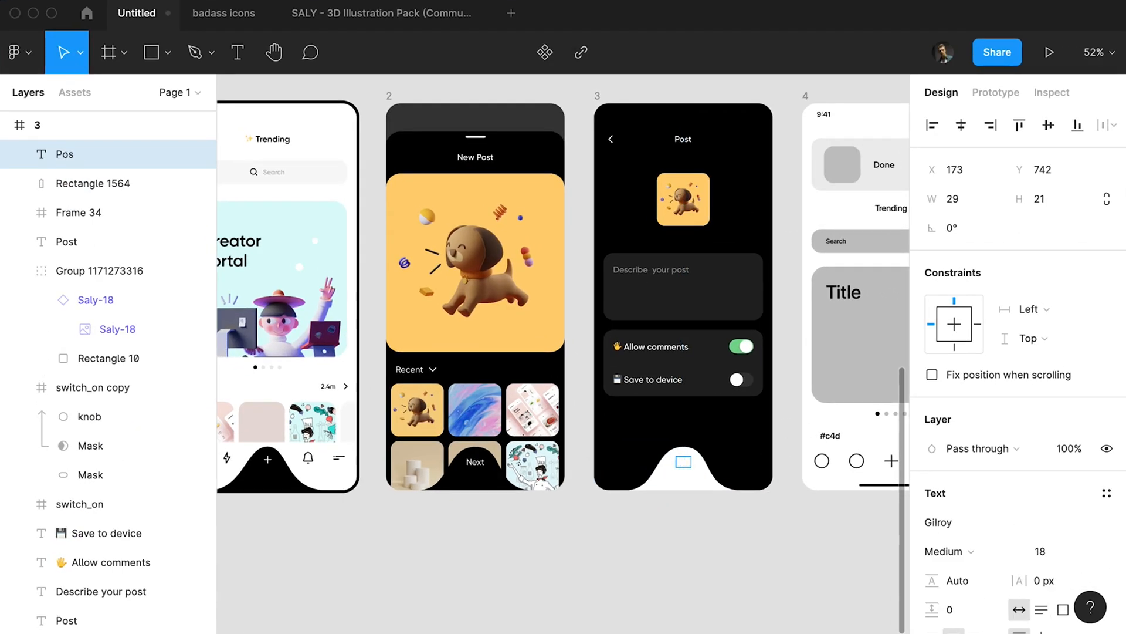
key("i")
left_click(663, 437)
left_click(661, 543)
left_click(696, 484)
left_click(773, 543)
left_click_drag(789, 552, 753, 542)
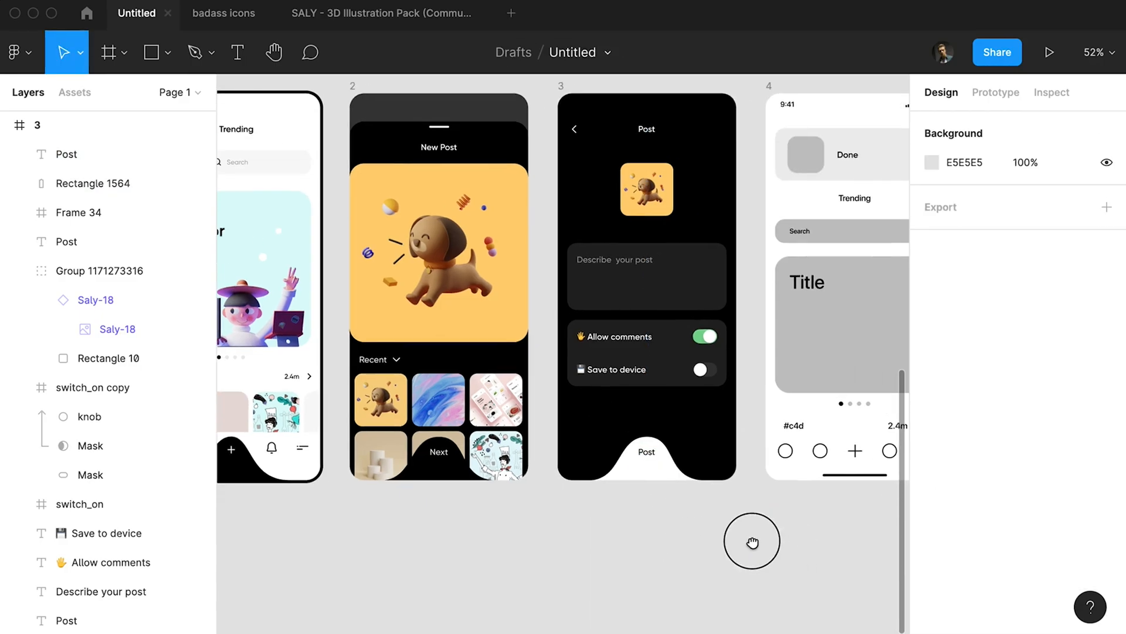
Move frame 4 to the right, leaving an empty slot for another screen beside frame 3.
scroll(675, 528, "up", 2)
scroll(654, 563, "down", 5)
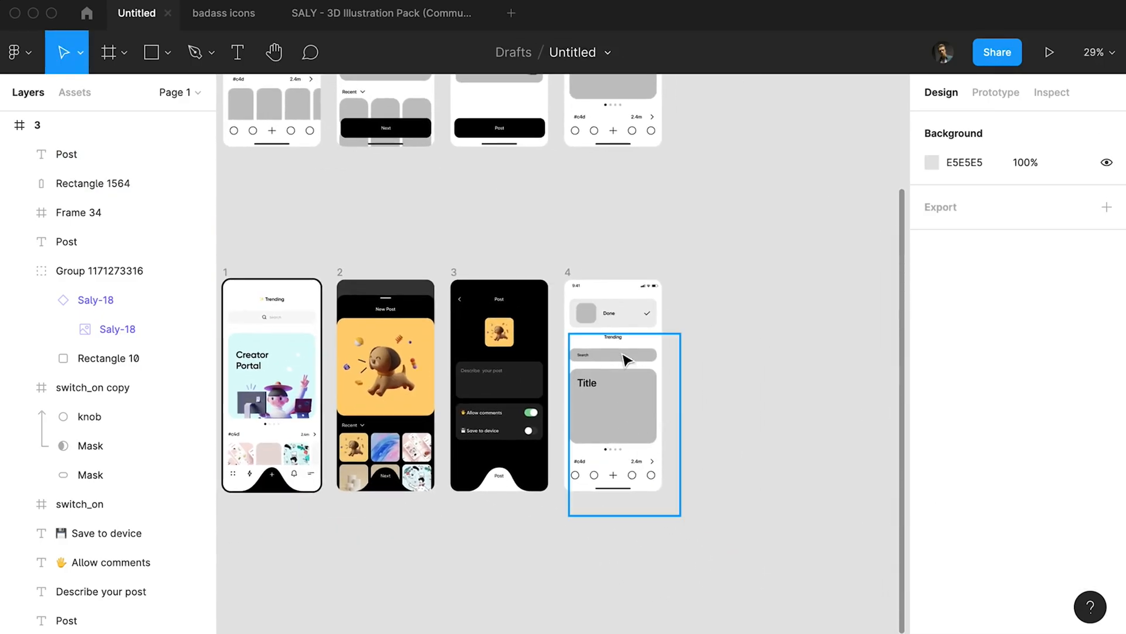
left_click(626, 359)
left_click_drag(736, 285, 814, 359)
Hide frame 1's black outside stroke while keeping its white fill.
left_click(225, 273)
scroll(950, 469, "down", 1)
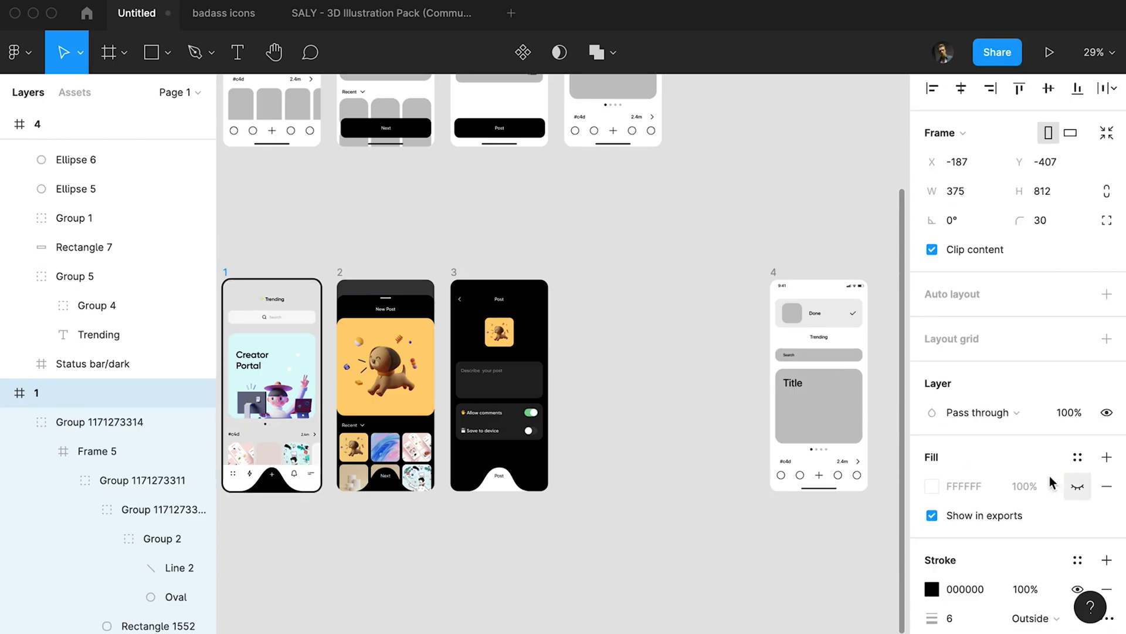
scroll(997, 446, "down", 3)
Duplicate frame 1 beside frame 3 and line up the four styled screens evenly, 62 px apart.
left_click(233, 265)
left_click_drag(228, 271, 578, 276)
left_click_drag(657, 267, 228, 528)
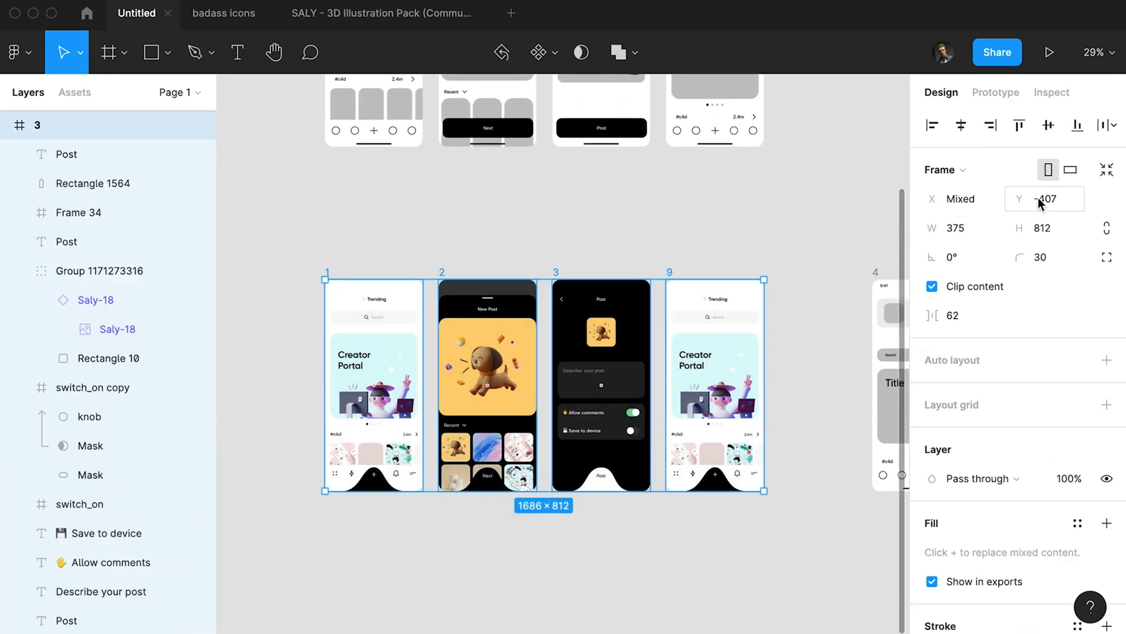
left_click(1112, 125)
left_click(1004, 209)
left_click(814, 480)
Group frame 9's content from the Trending title down, behind the navigation bar, and move it down to Y 184.
key("super+plus")
left_click_drag(774, 411, 654, 465)
left_click(407, 191)
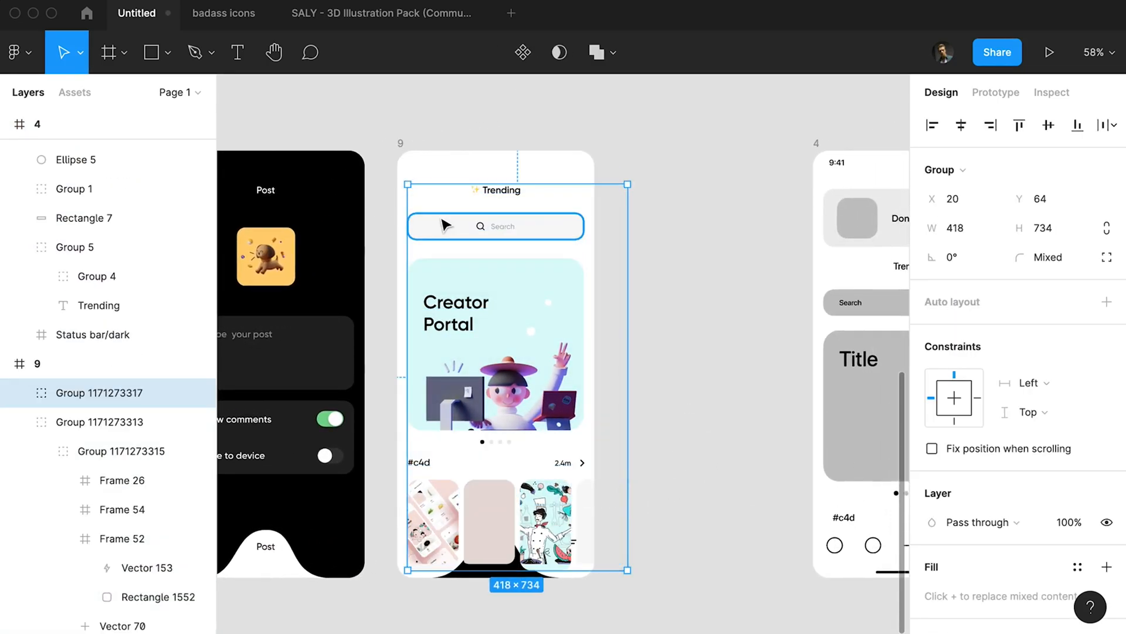
key("shift+Down")
key("shift+Down")
key("shift+Down")
key("shift+Down")
key("shift+Down")
key("shift+Down")
key("shift+Down")
key("shift+Down")
key("shift+Down")
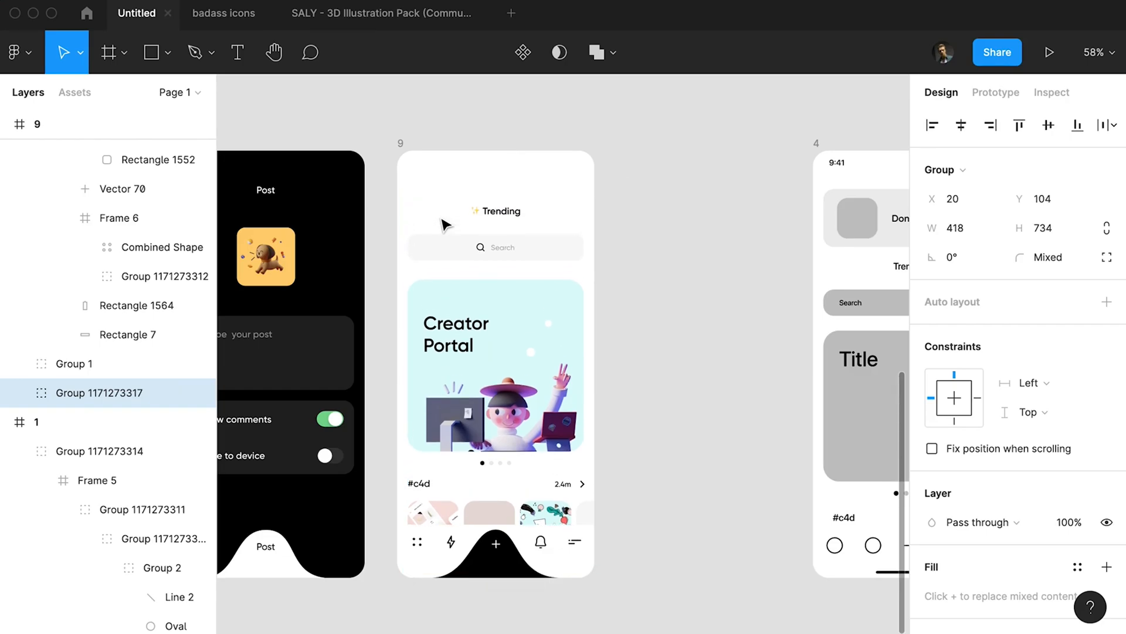
key("shift+Down")
key("shift+Down")
key("shift+Down")
Copy frame 4's Done banner with its thumbnail placeholder and paste it above the Trending title in frame 9.
left_click_drag(698, 227, 806, 249)
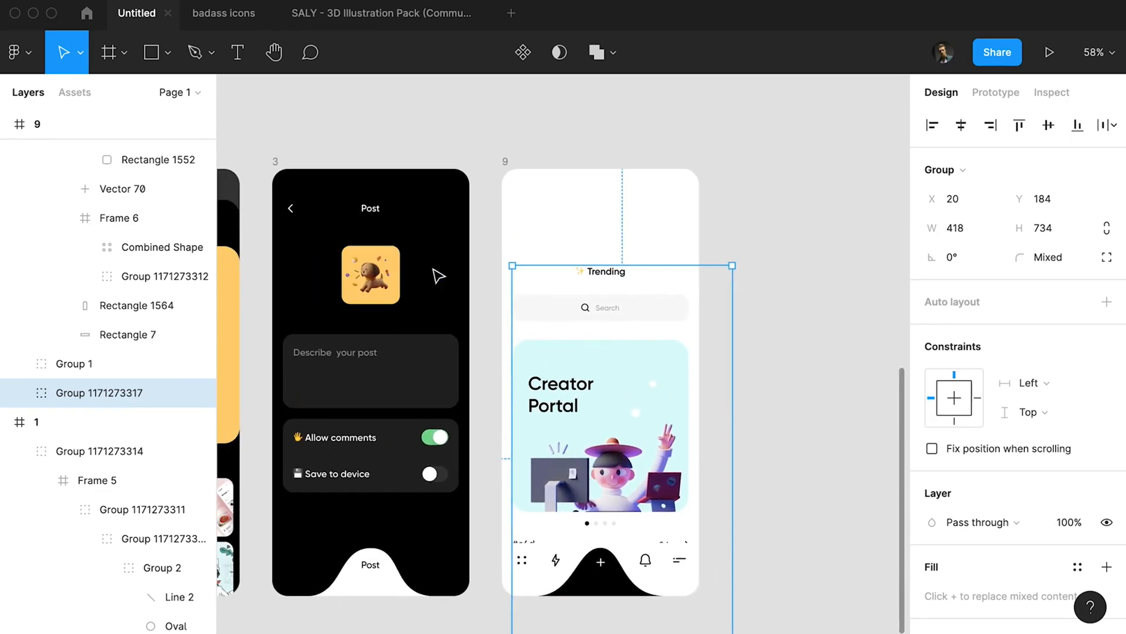
left_click_drag(554, 239, 342, 249)
left_click_drag(645, 237, 566, 236)
left_click_drag(607, 232, 844, 274)
key("super+c")
left_click(375, 141)
left_click_drag(392, 141, 624, 133)
left_click(446, 167)
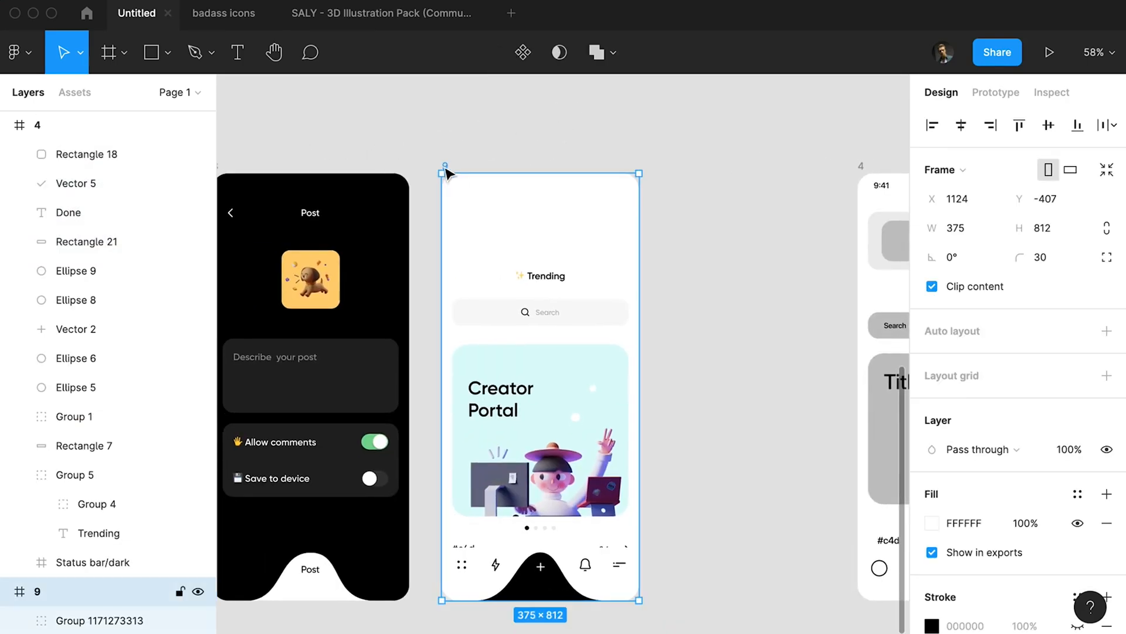
key("super+v")
left_click_drag(561, 235, 560, 222)
Delete the old wireframe check mark from frame 9's Done banner.
left_click(651, 236)
left_click(611, 228)
key("Delete")
Copy frame 3's puppy thumbnail into frame 9's banner, scaled to 64 × 64, replacing the grey placeholder.
left_click(329, 273)
left_click(444, 168)
key("super+v")
left_click_drag(525, 261, 490, 222)
scroll(524, 240, "up", 1)
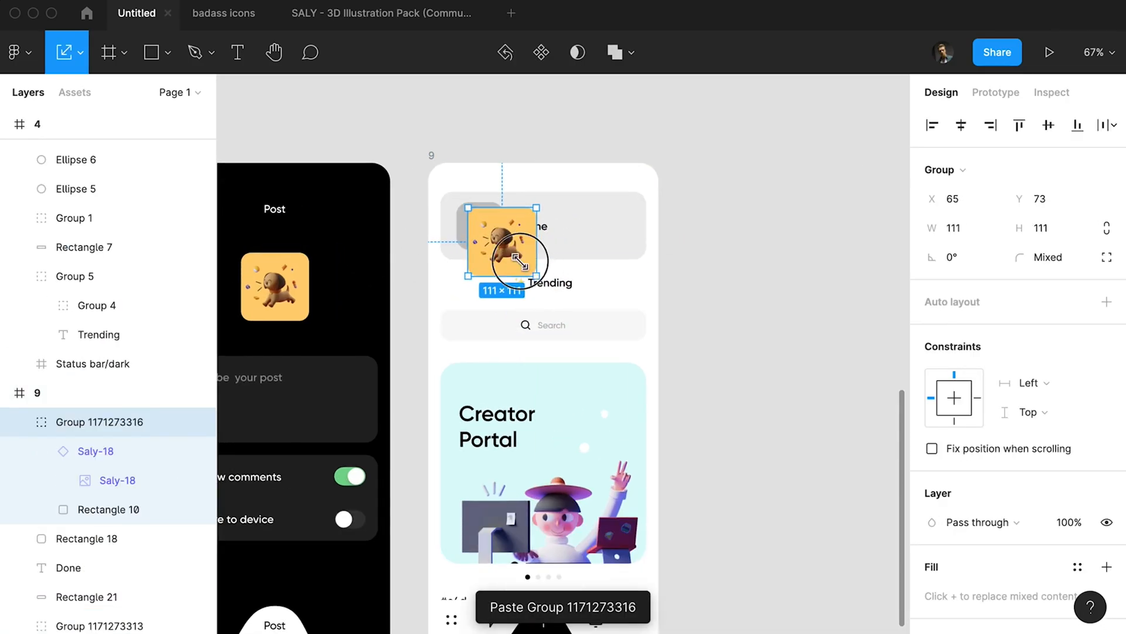
left_click_drag(519, 260, 496, 237)
scroll(526, 243, "up", 3)
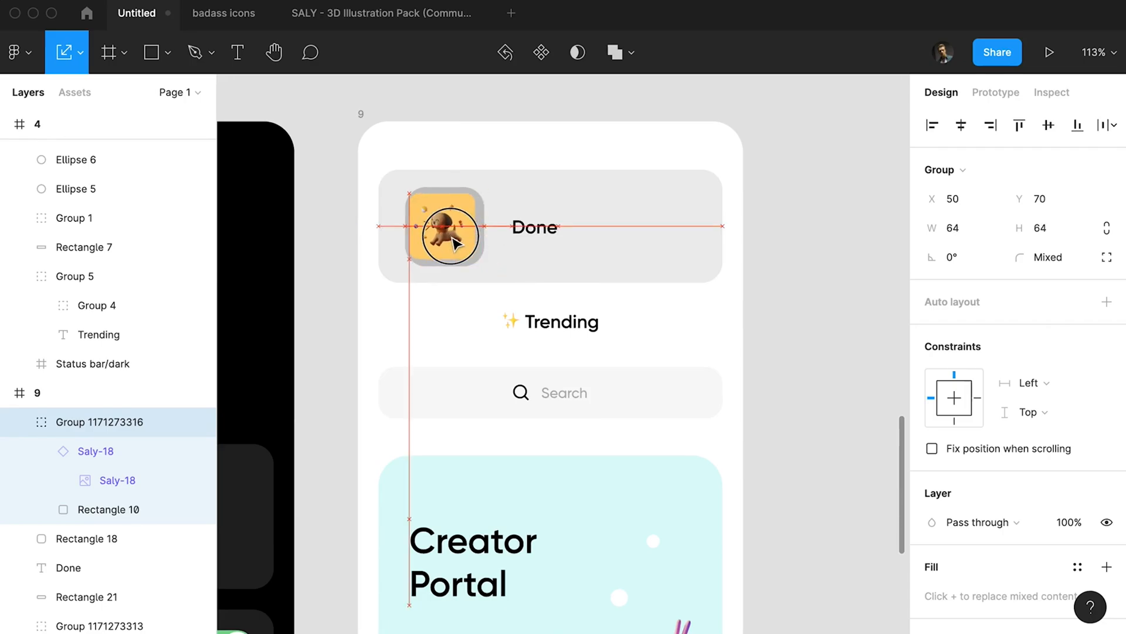
key("Escape")
Set the banner's Done label to the Medium font weight.
left_click(533, 227)
left_click(968, 551)
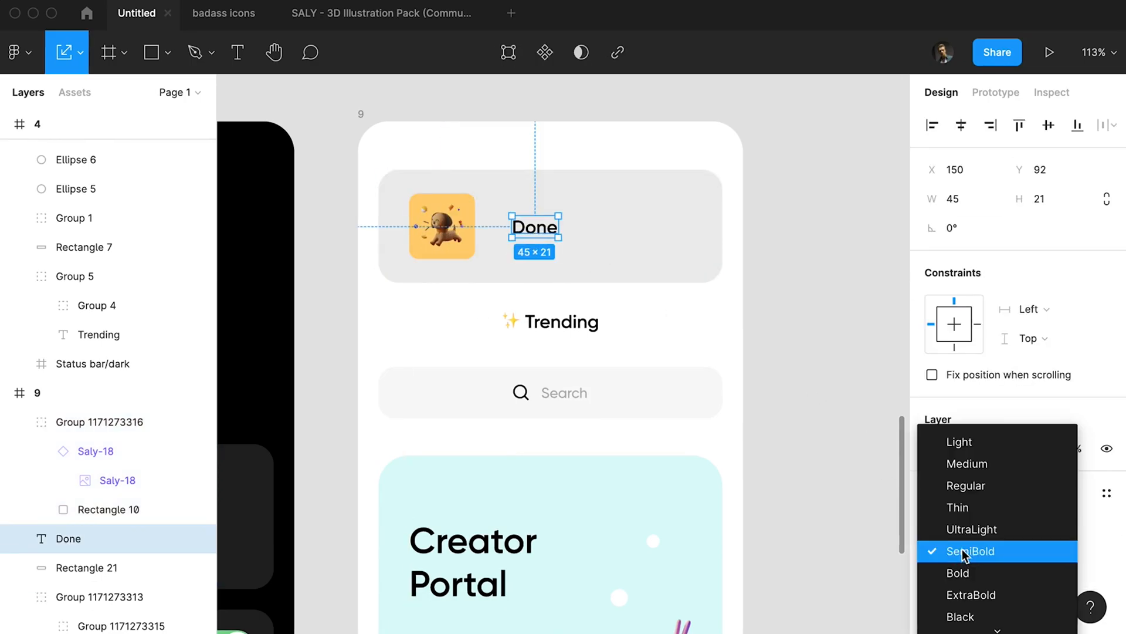
left_click(975, 472)
Copy the 28 × 28 check mark icon from the badass icons file and paste it into frame 9's banner, right of Done.
left_click(231, 25)
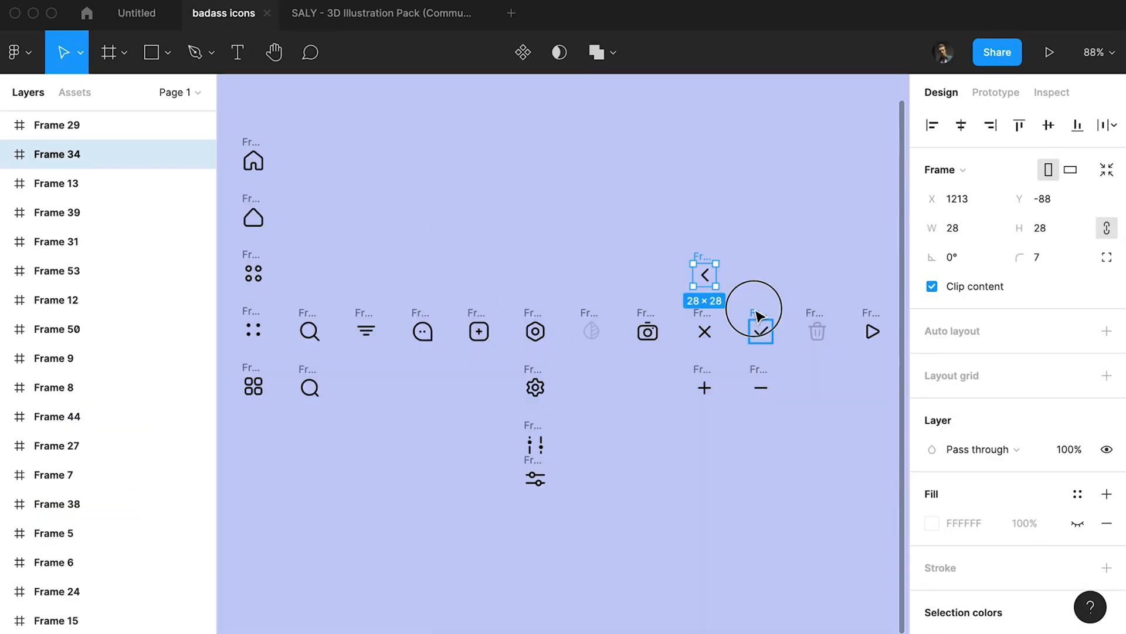
left_click(757, 315)
key("super+c")
left_click(140, 16)
key("super+v")
left_click_drag(561, 389, 662, 231)
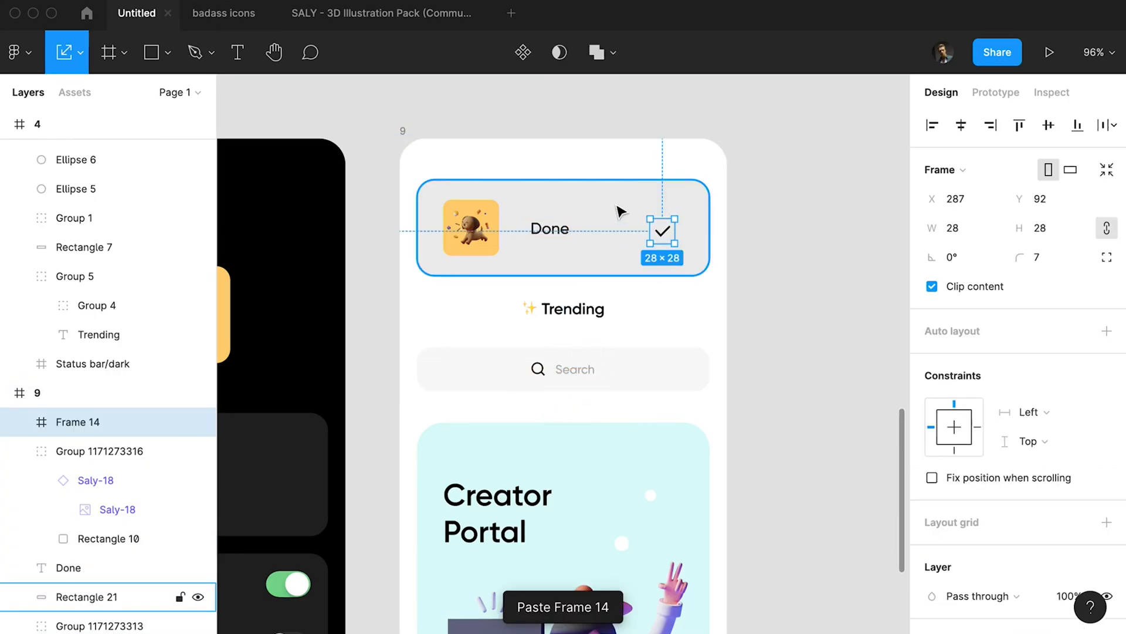
Centre the check mark icon vertically with the banner and move it 20 px to the right.
left_click(619, 208, "shift")
left_click(1049, 125)
left_click(813, 191)
left_click(674, 233)
key("shift+Right")
key("shift+Right")
Fill the banner rectangle with the search field's light grey, F8F8F7, and set its layer opacity to 100%.
left_click(616, 256)
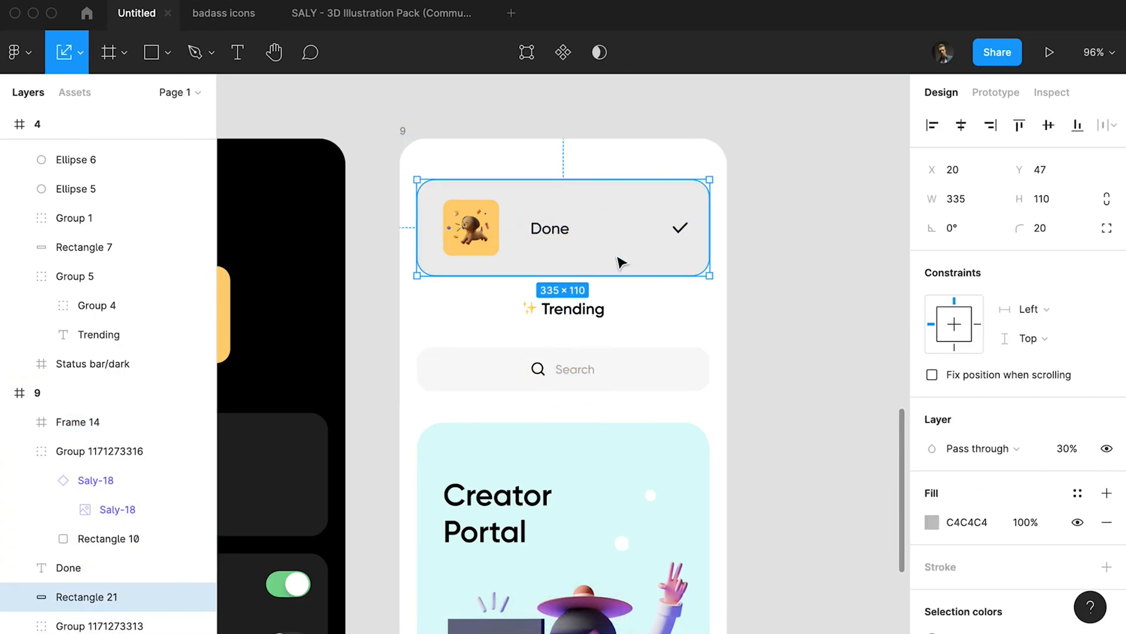
key("i")
left_click(617, 368)
left_click(668, 302)
left_click(617, 257)
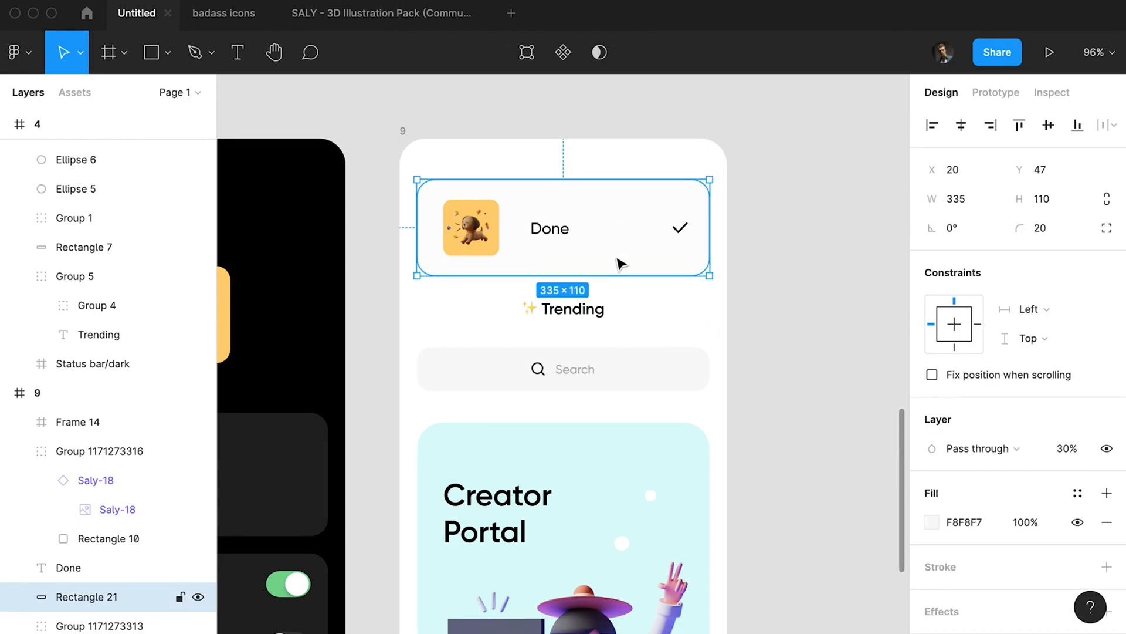
key("0")
Try reducing the banner rectangle's height to 90 px.
left_click(656, 300)
left_click(562, 240)
left_click(623, 244)
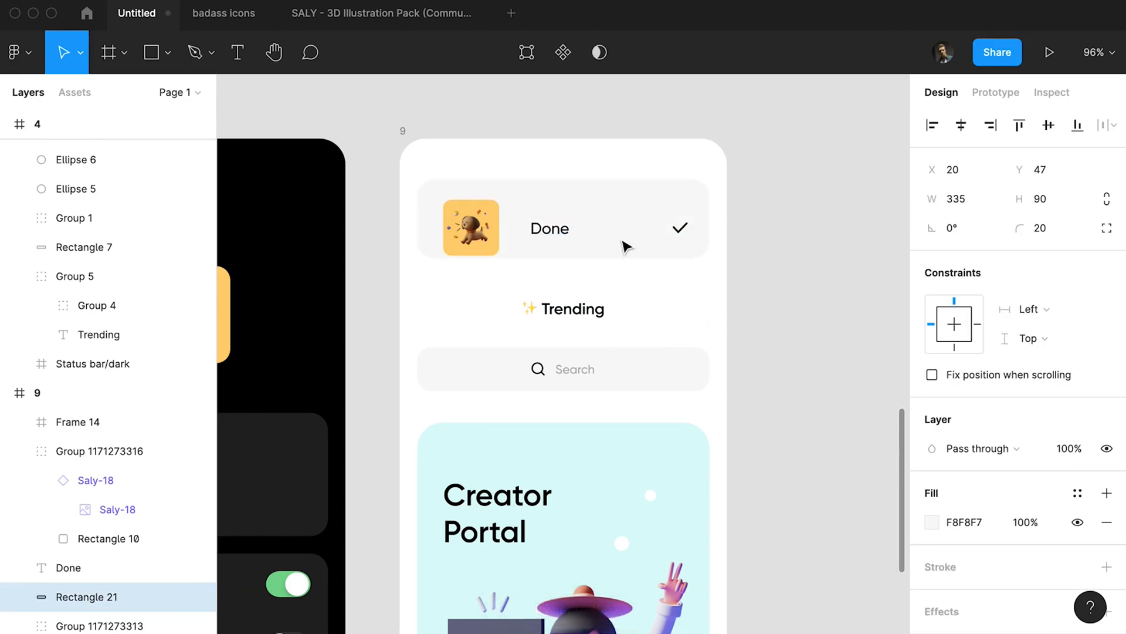
Move the puppy thumbnail 10 px left to X 40 and resize the banner to 335 × 104 at Y 50.
left_click(489, 212)
key("shift+Left")
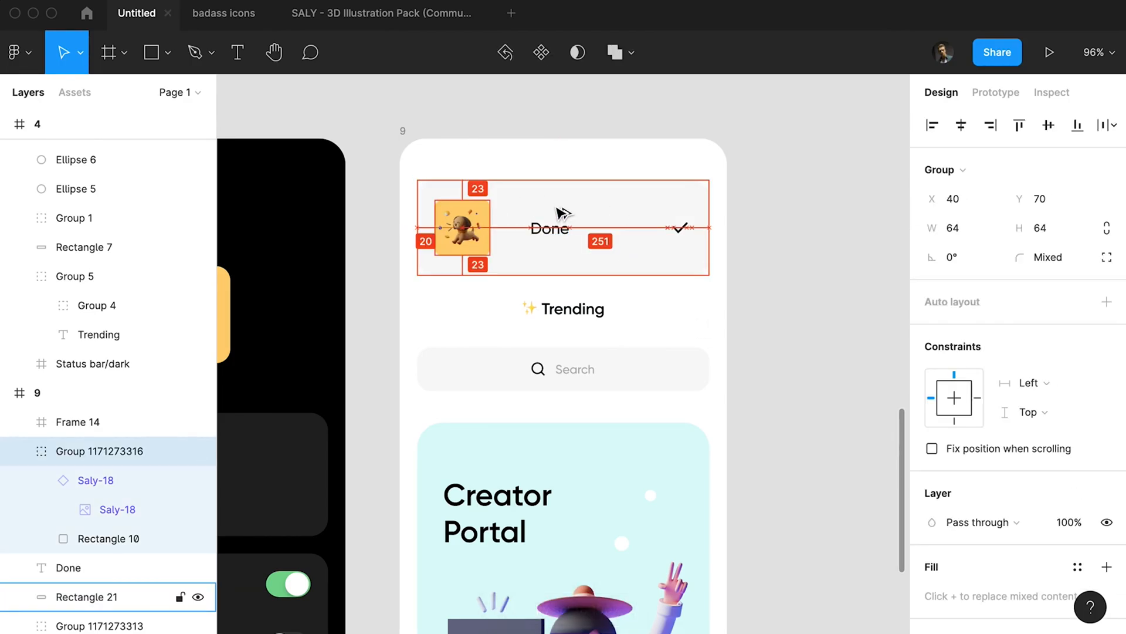
left_click(556, 209)
key("super+Up")
key("super+Up")
key("super+Up")
key("super+Up")
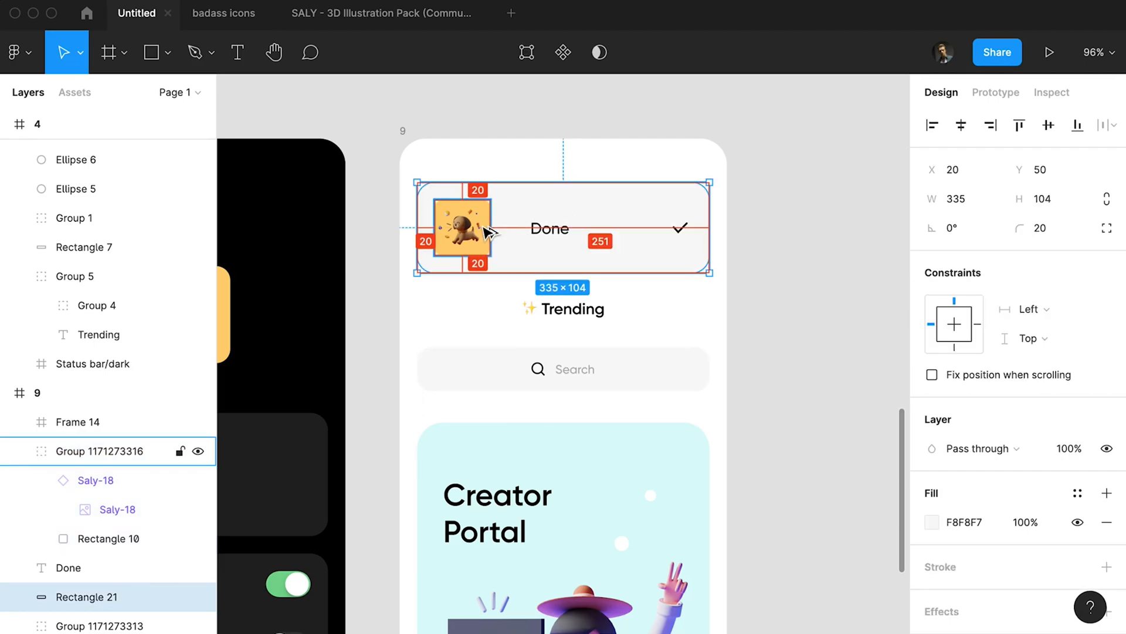
Ungroup the check mark icon and delete the bounding rectangle behind it.
left_click(680, 230)
left_click(552, 232)
left_click(675, 227)
key("super+shift+g")
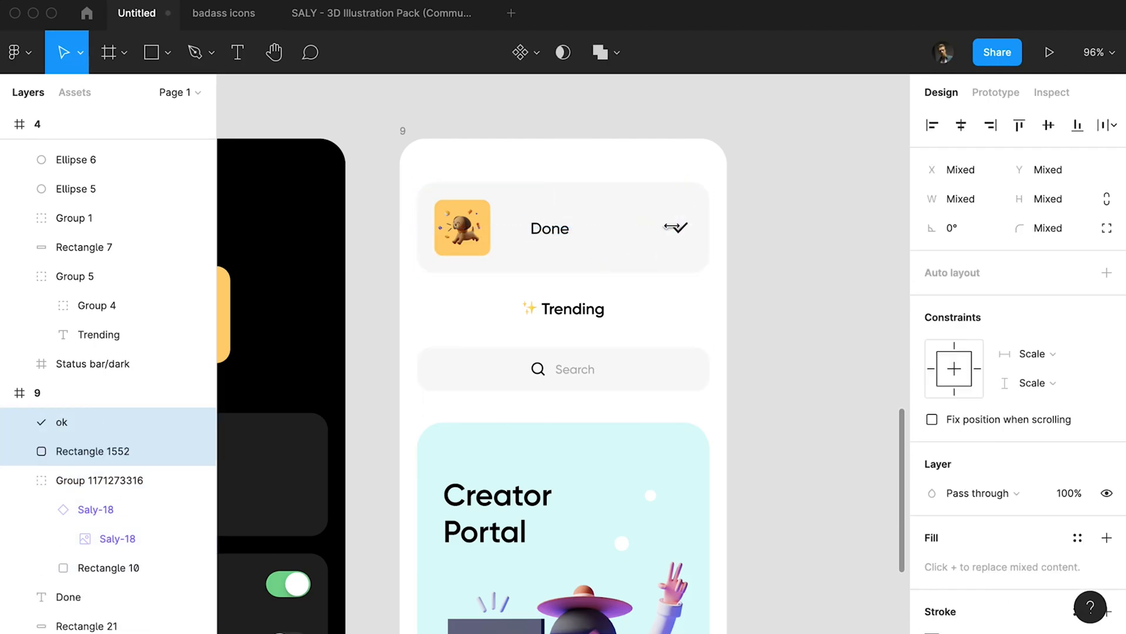
left_click(100, 443)
key("Delete")
Move the banner's Done label left to X 139, closer to the puppy thumbnail.
left_click(537, 237)
key("shift+Left")
key("shift+Left")
key("shift+Left")
scroll(599, 256, "down", 3)
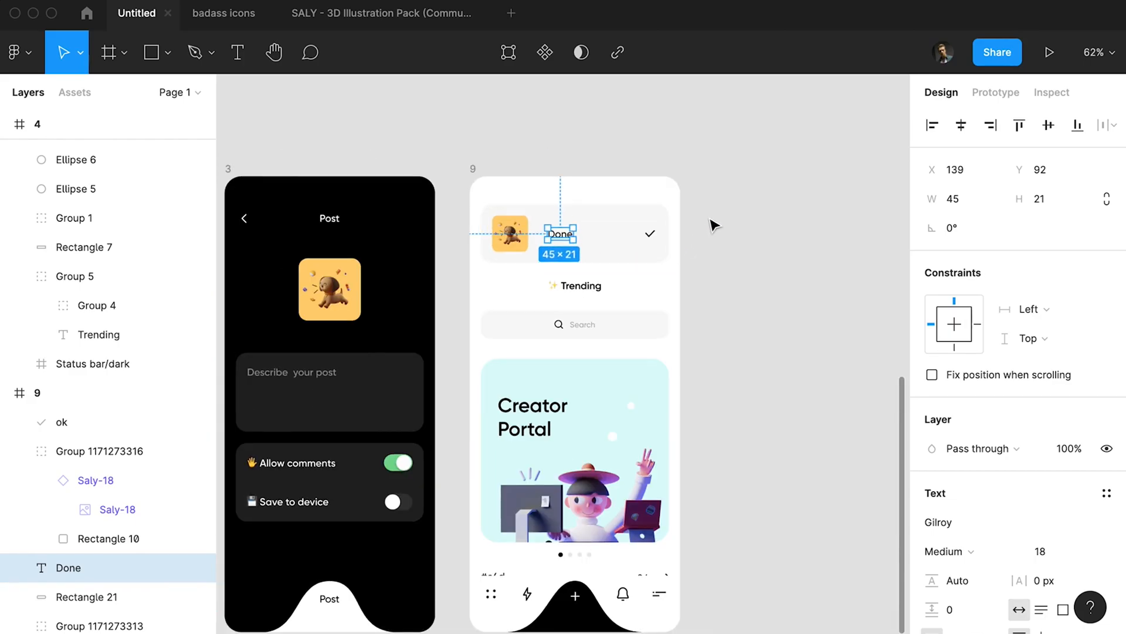
left_click_drag(711, 226, 473, 254)
key("r")
scroll(567, 173, "left", 3)
mouse_move(829, 142)
left_mouse_down()
mouse_move(415, 215)
mouse_move(395, 201)
left_mouse_up()
key("super+z")
Move frame 9's banner and the content group beneath it down 10 px together.
mouse_move(864, 210)
left_mouse_down()
mouse_move(702, 359)
mouse_move(628, 449)
left_mouse_up()
key("shift+Down")
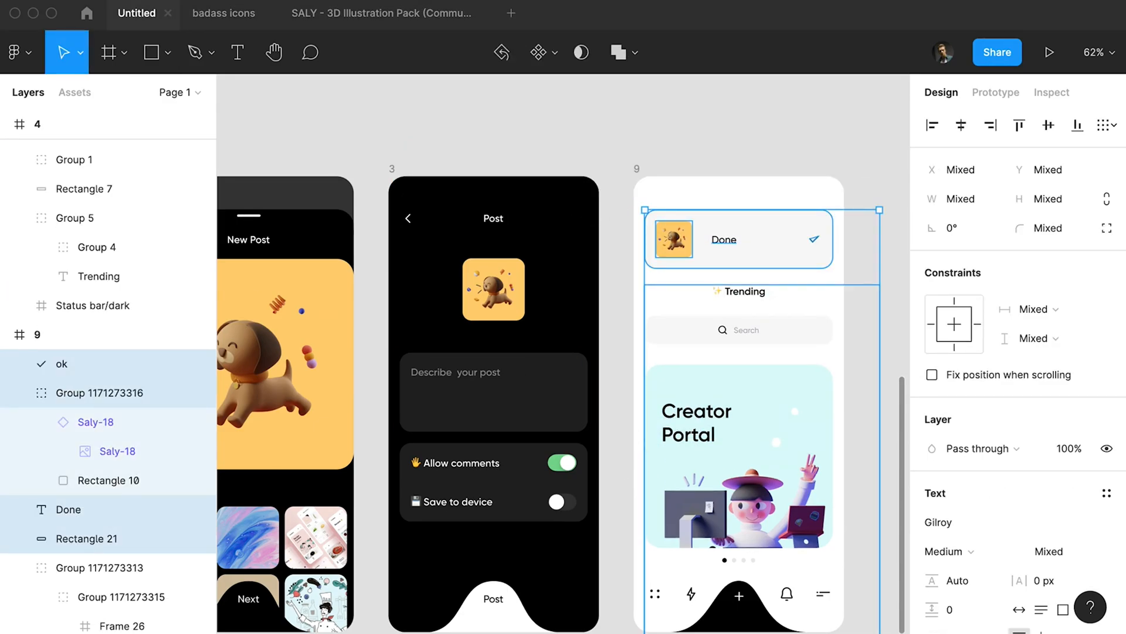
scroll(805, 238, "up", 1)
left_click(841, 191)
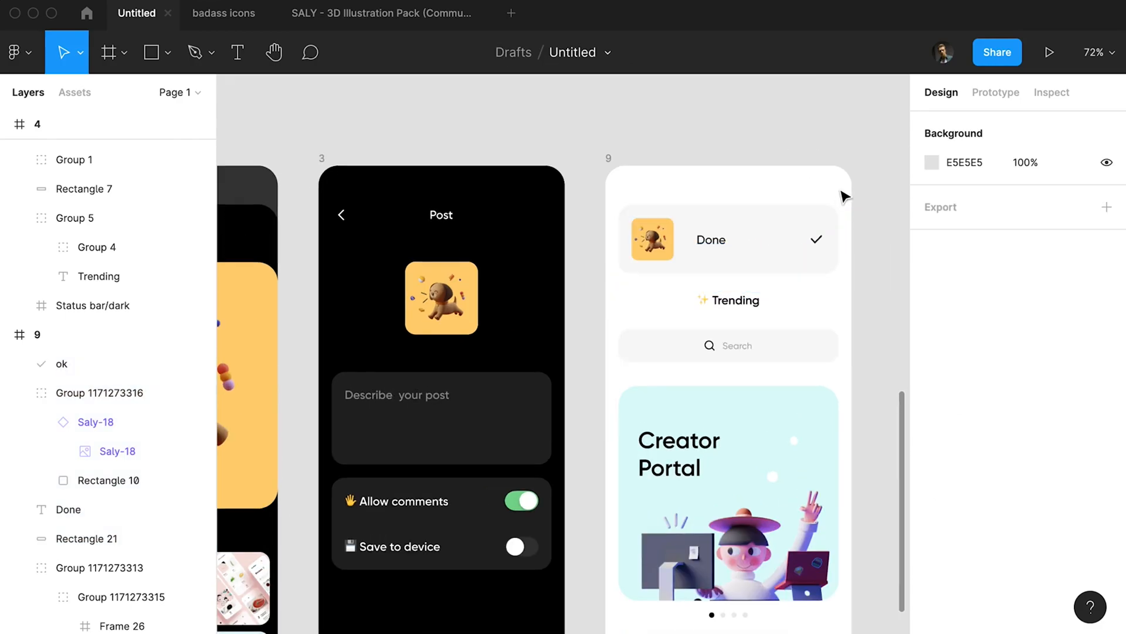
Fill the banner with the puppy thumbnail's orange, FFD075, and lighten it to a pale cream tint.
scroll(727, 188, "right", 3)
left_click(620, 180)
scroll(513, 191, "up", 4)
key("i")
left_click(441, 182)
left_click(932, 522)
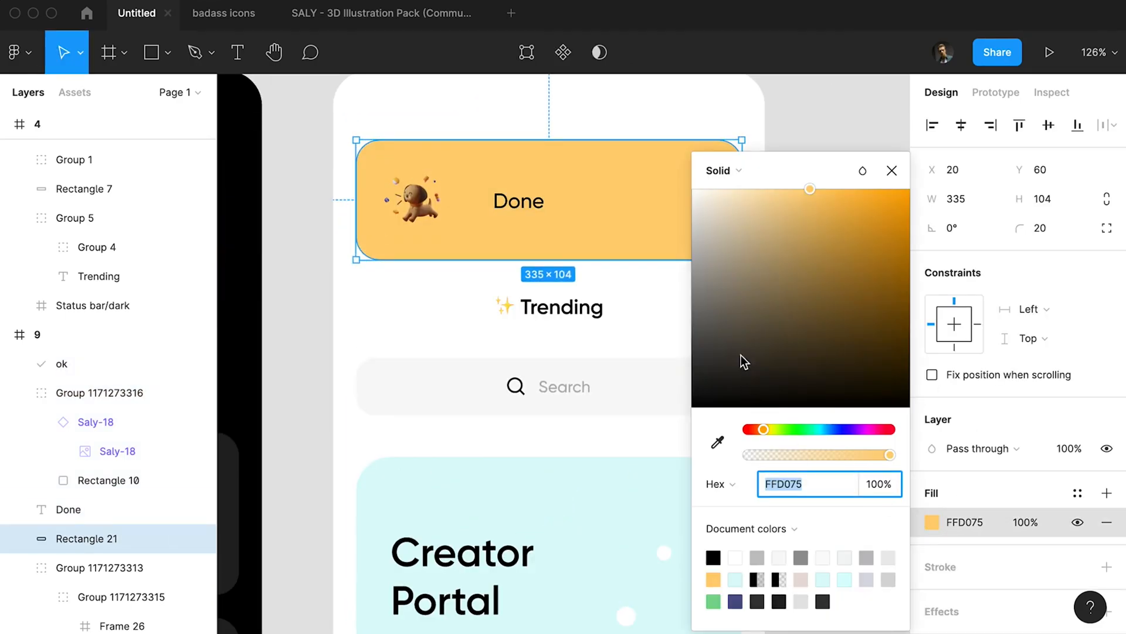
left_click_drag(740, 355, 747, 178)
key("Escape")
Check the check mark's spacing in the banner and move it 10 px left to X 304.
scroll(729, 183, "down", 4)
left_click(733, 221)
left_click(685, 190)
key("alt")
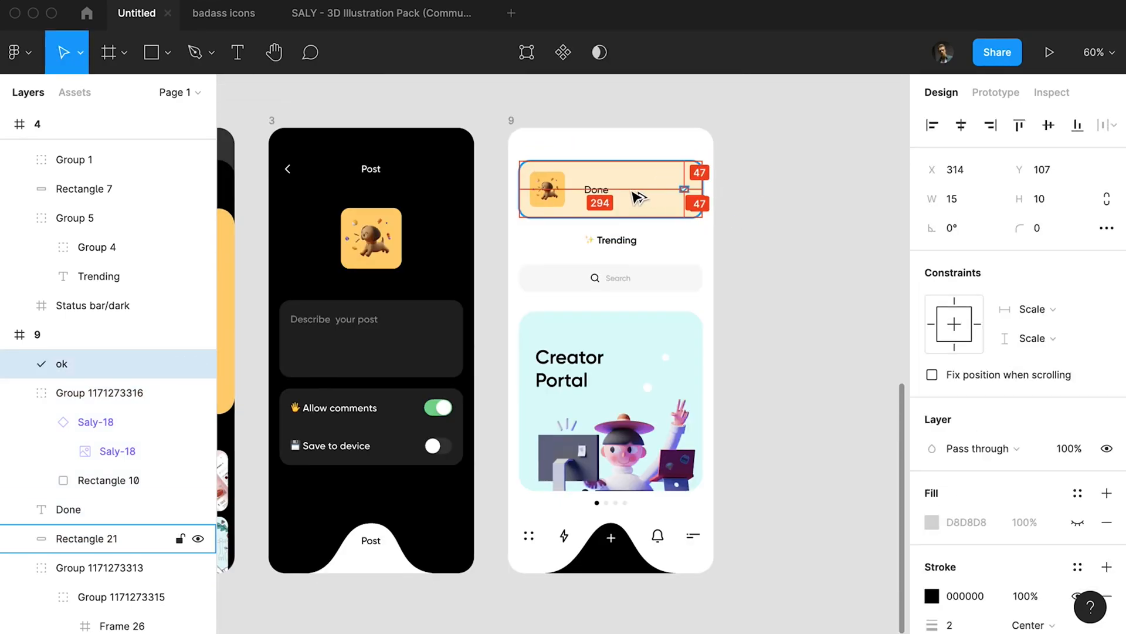
left_click(749, 199)
scroll(749, 193, "down", 1)
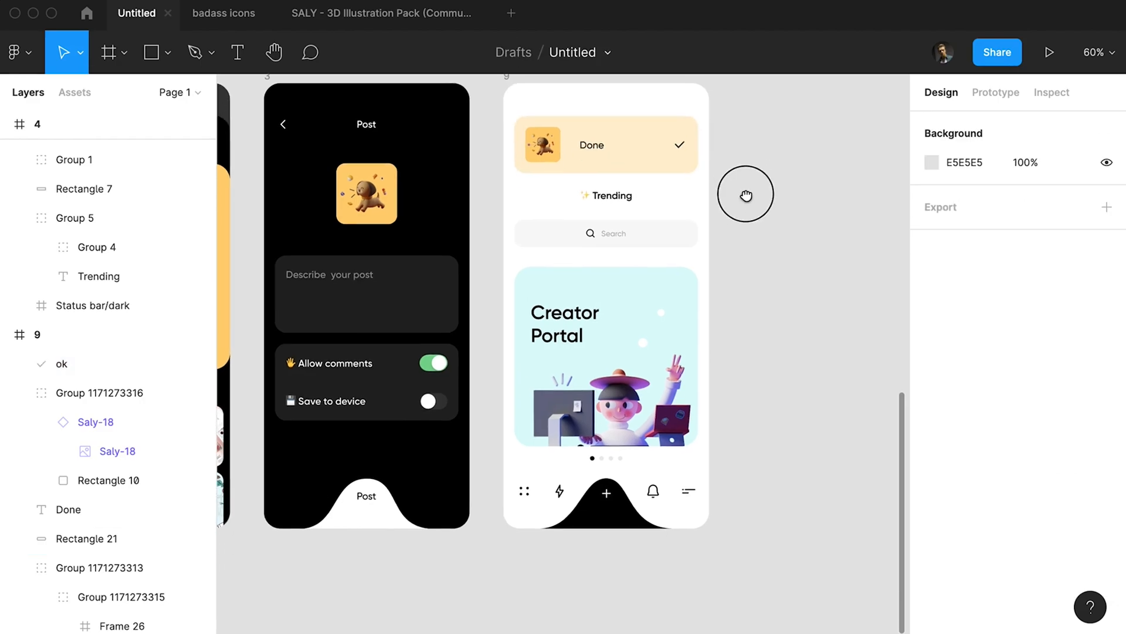
left_click(674, 153)
key("shift+Left")
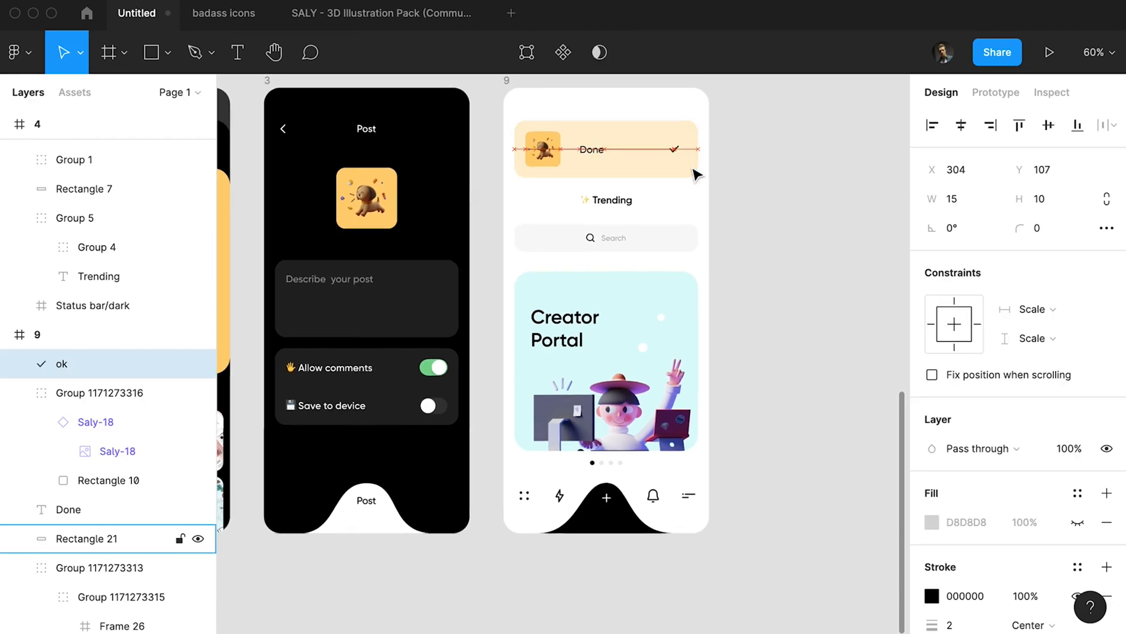
Nudge frame 9's content group, starting with the Trending title, down a few pixels below the banner.
left_click(674, 185)
left_click(632, 211)
key("shift+Down")
key("shift+Up")
key("Down")
key("Down")
left_click(788, 254)
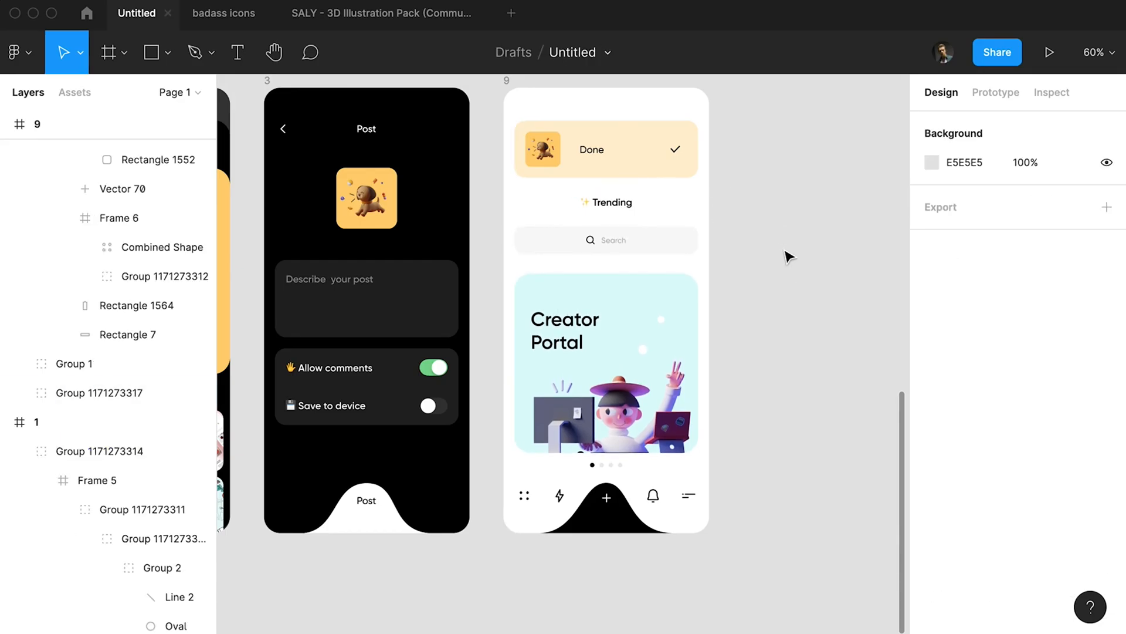
Colour the canvas background with the Creator Portal card's mint, DCFAFA.
scroll(788, 254, "down", 3)
scroll(799, 256, "down", 2)
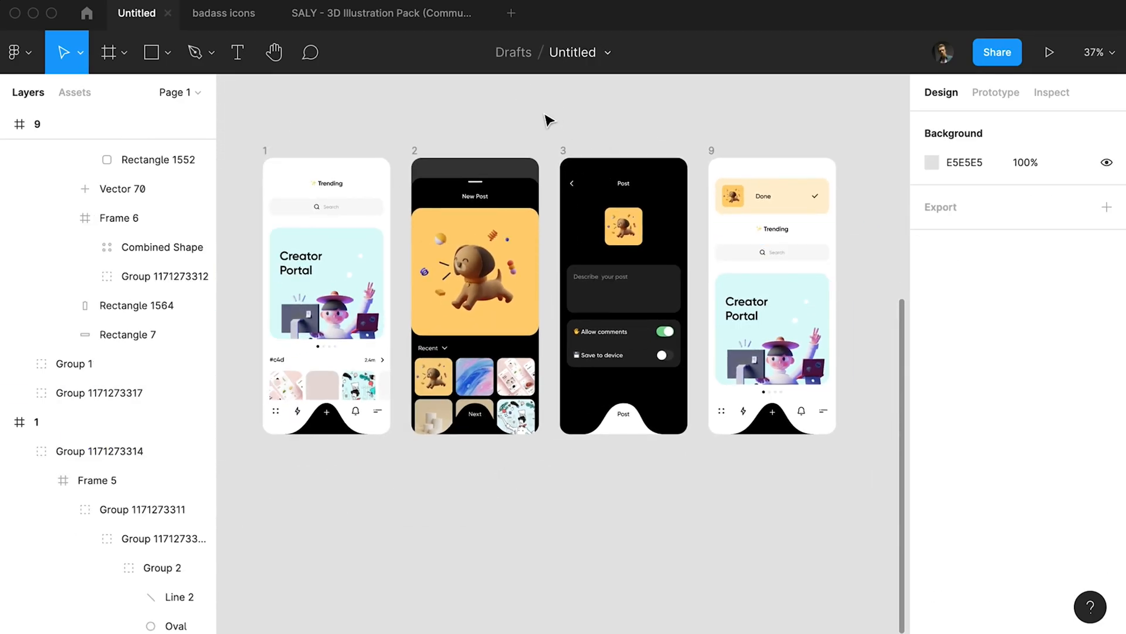
left_click(931, 162)
left_click(718, 438)
left_click(359, 260)
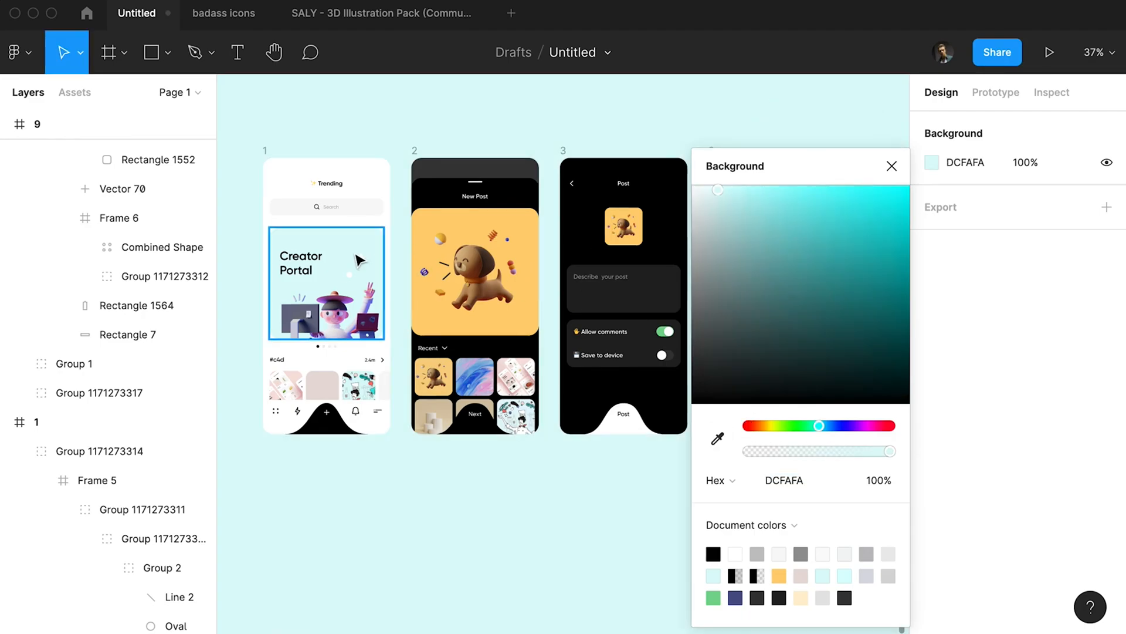
Change the canvas background to a pale yellow, FCEDC5.
left_click(769, 426)
left_click(765, 428)
left_click_drag(736, 202, 739, 188)
left_click(695, 126)
left_click_drag(680, 112, 713, 132)
left_click(721, 123)
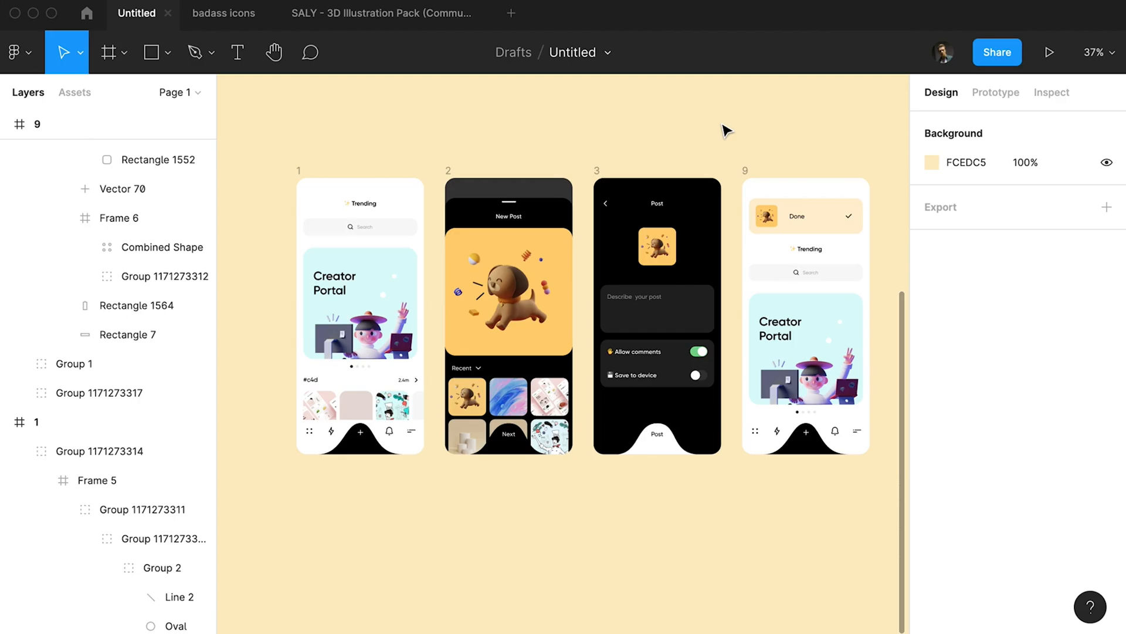
scroll(405, 307, "up", 5)
scroll(405, 308, "down", 2)
left_click_drag(435, 240, 380, 250)
scroll(380, 250, "right", 5)
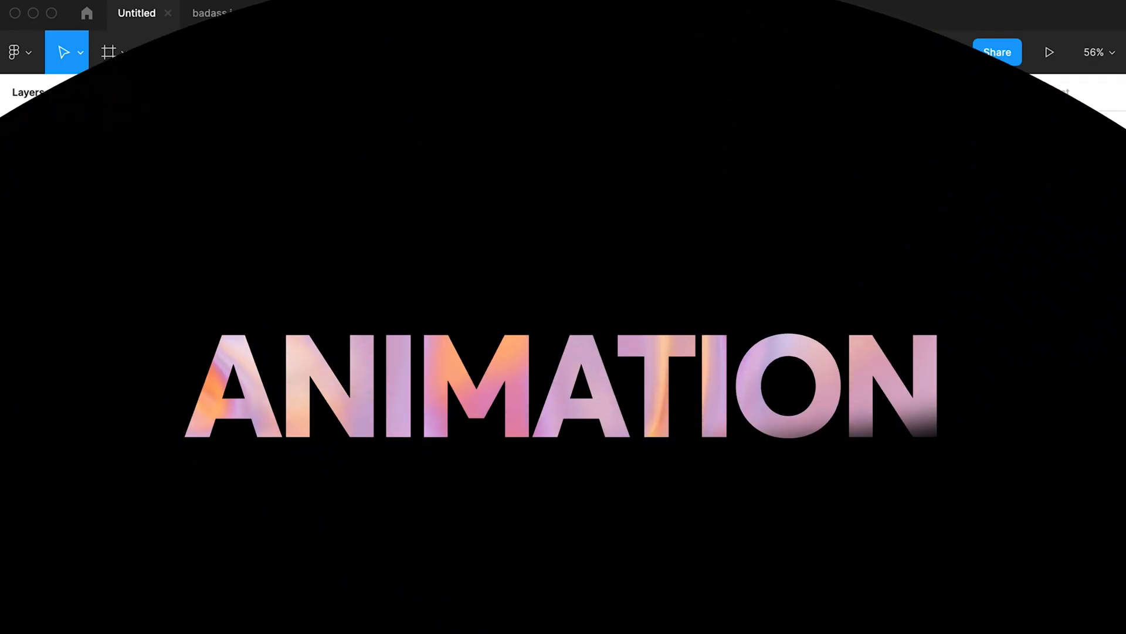
left_click(479, 187)
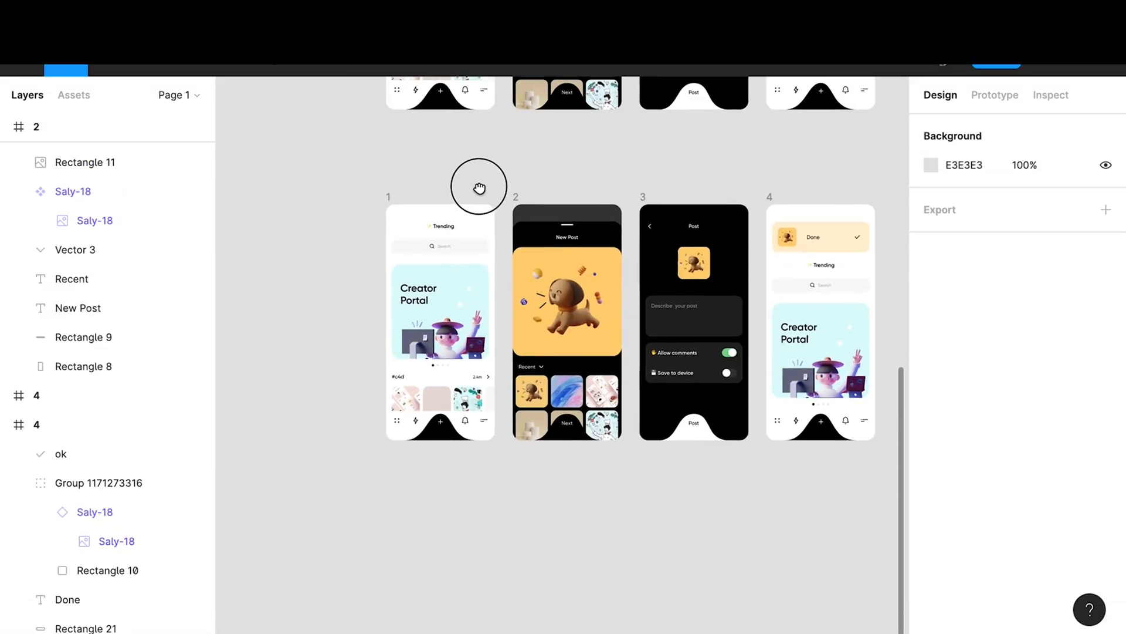
left_click_drag(479, 187, 433, 179)
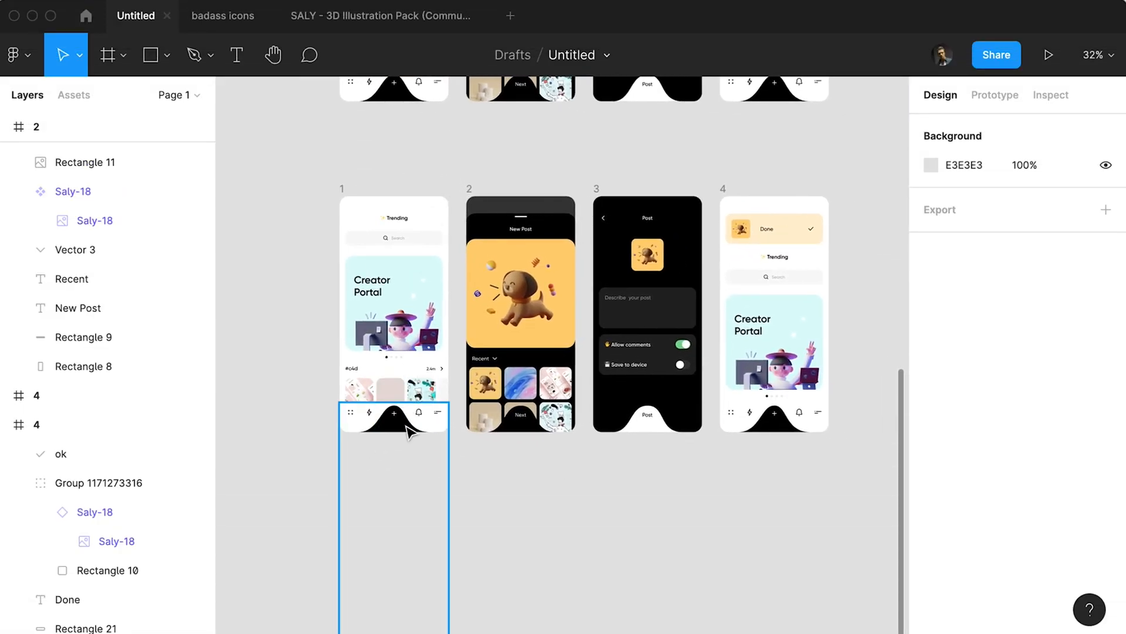
Move the extra frame 9 out to the left of frame 1 and delete it.
left_click_drag(342, 194, 291, 194)
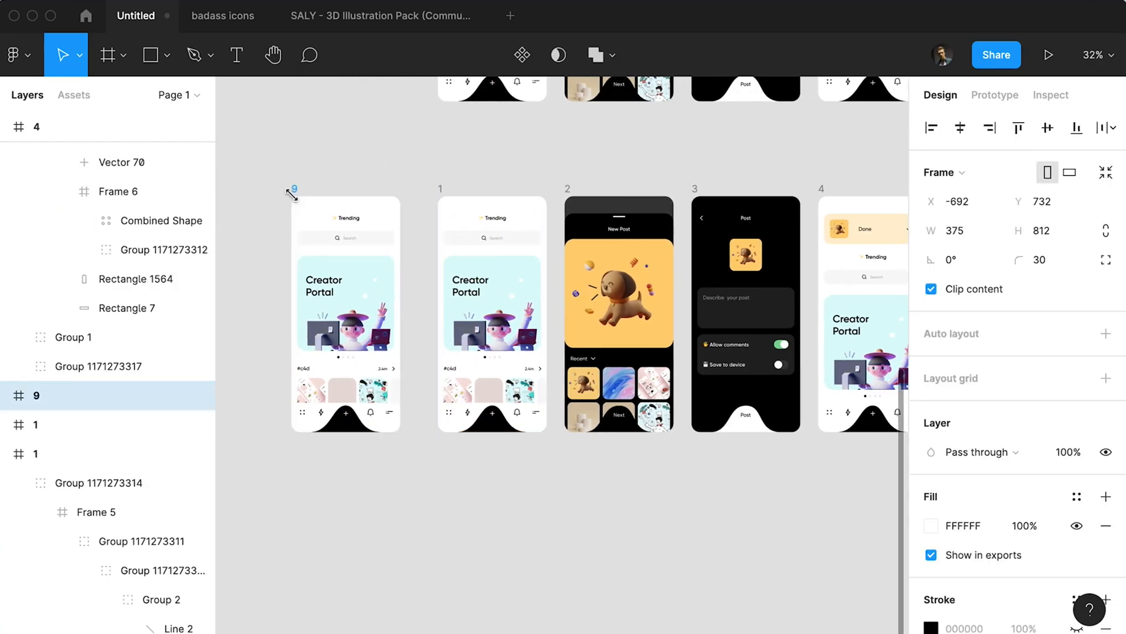
key("Delete")
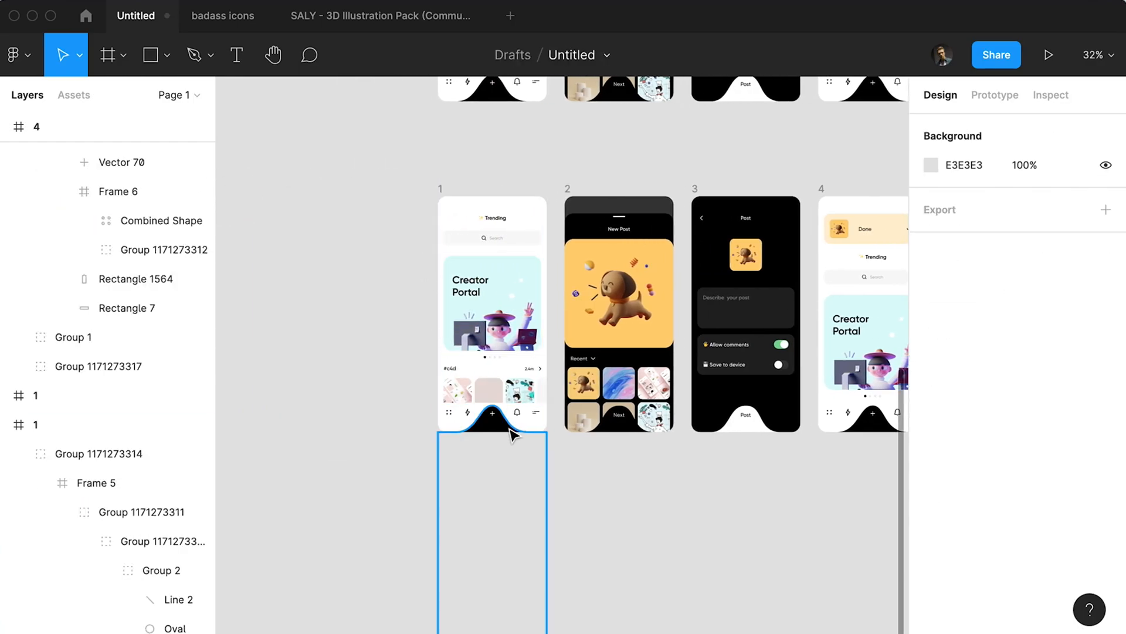
Hide the black wave shape and the plus icon, Vector 70, in frame 1's bottom menu.
left_click(508, 432)
scroll(508, 433, "up", 5)
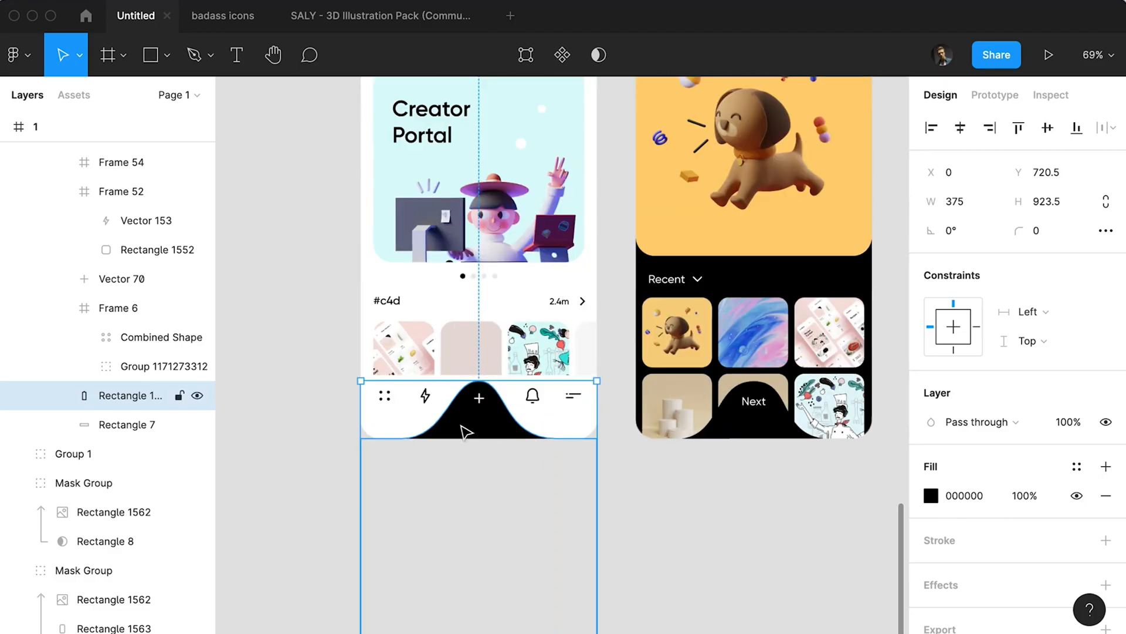
left_click(196, 396)
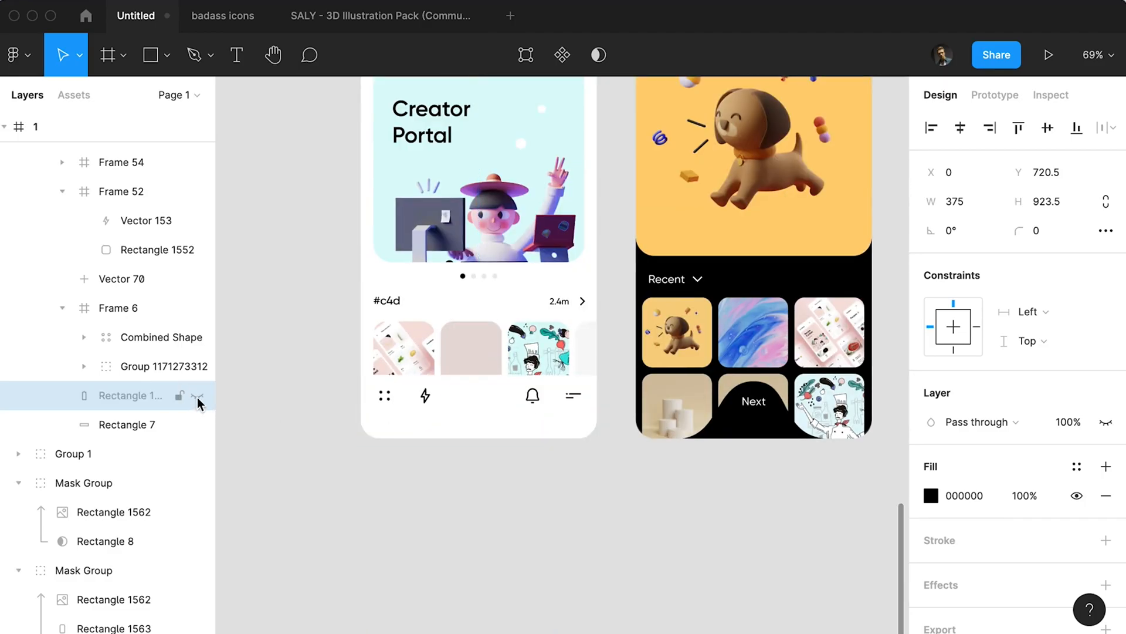
left_click(482, 401)
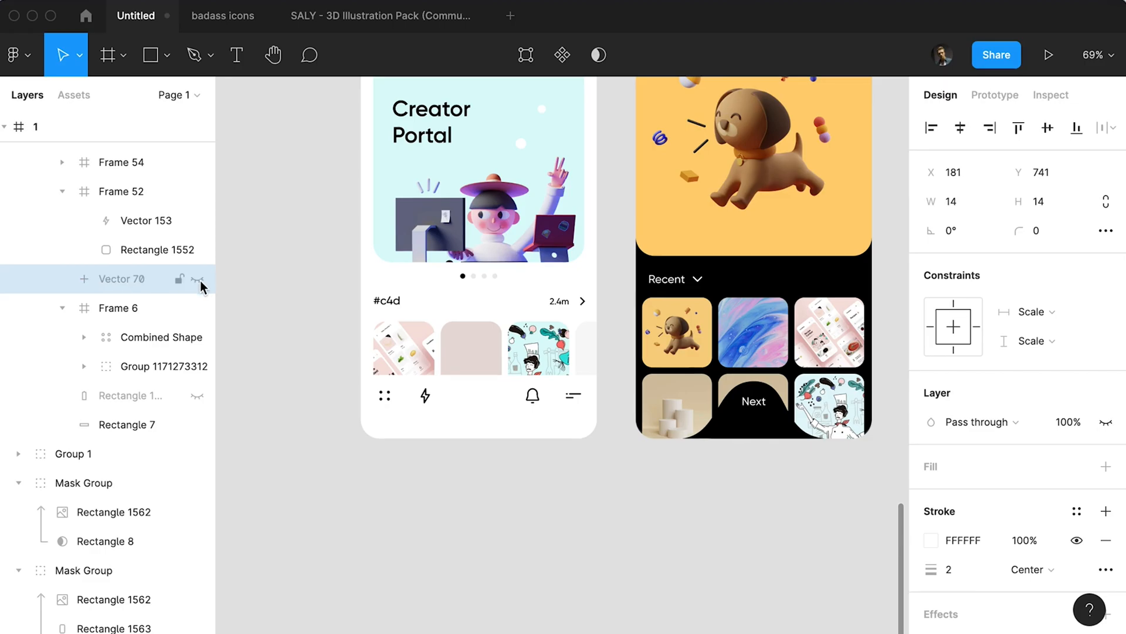
Export frame 1 as a PNG at 3x and save it as 1.png.
scroll(395, 349, "up", 4)
scroll(394, 346, "down", 1)
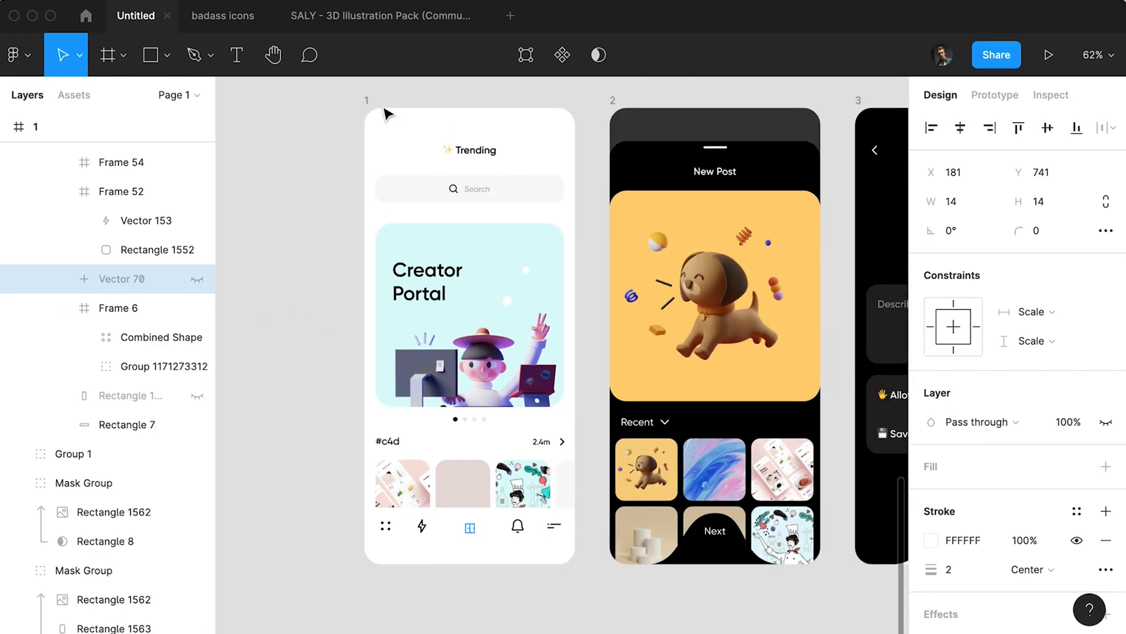
left_click_drag(404, 149, 373, 174)
left_click(337, 125)
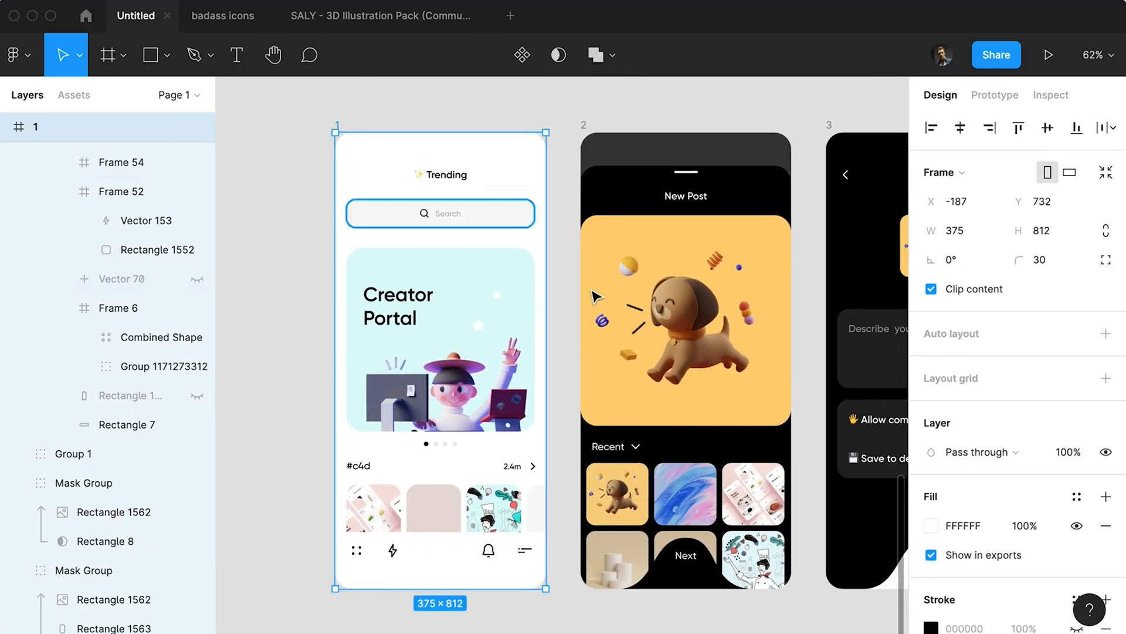
scroll(964, 527, "down", 1)
scroll(970, 525, "down", 5)
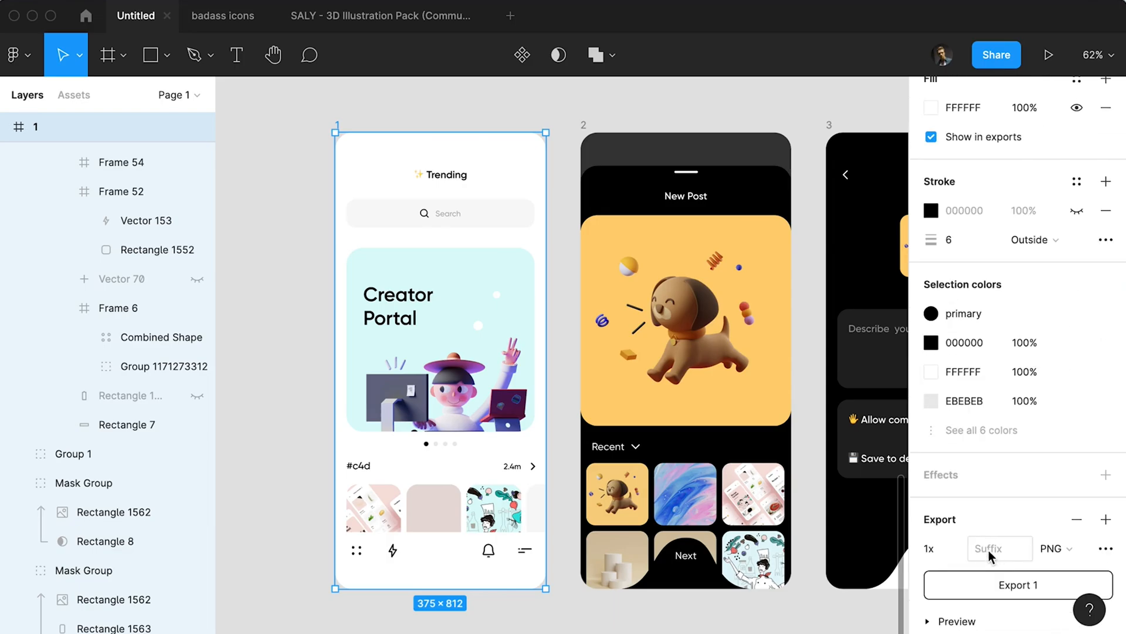
left_click(956, 552)
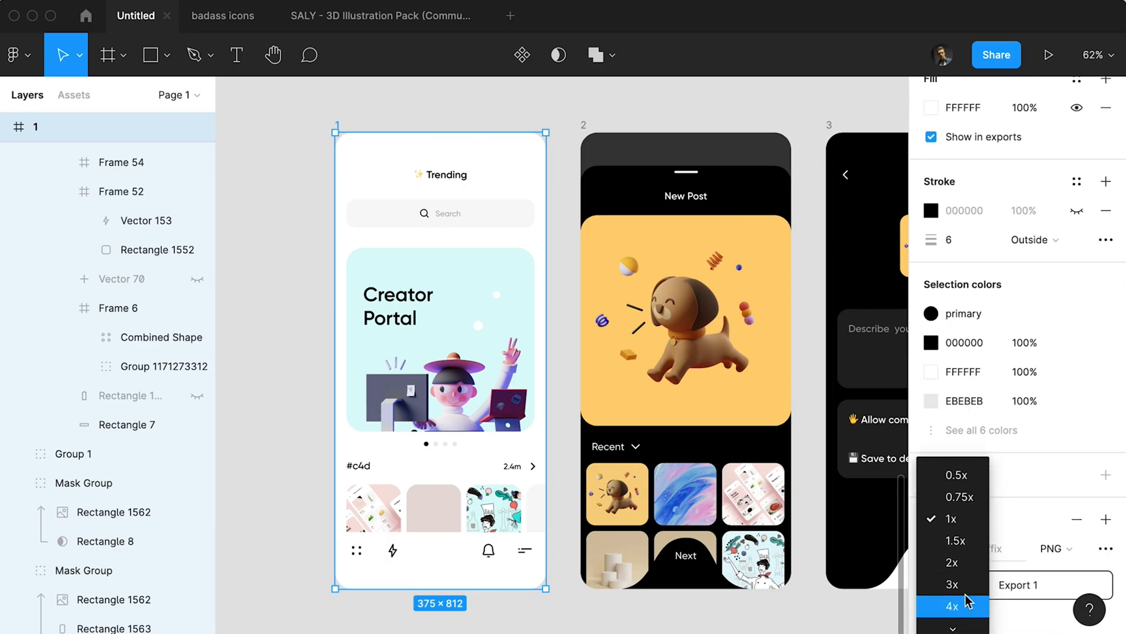
left_click(962, 608)
left_click(993, 586)
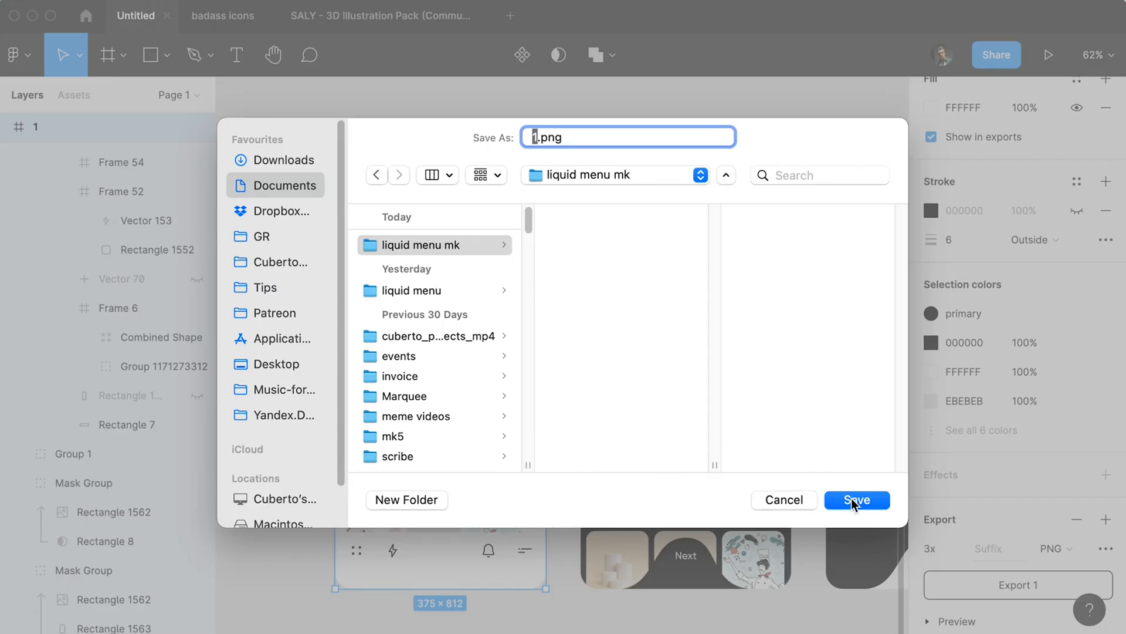
left_click(855, 500)
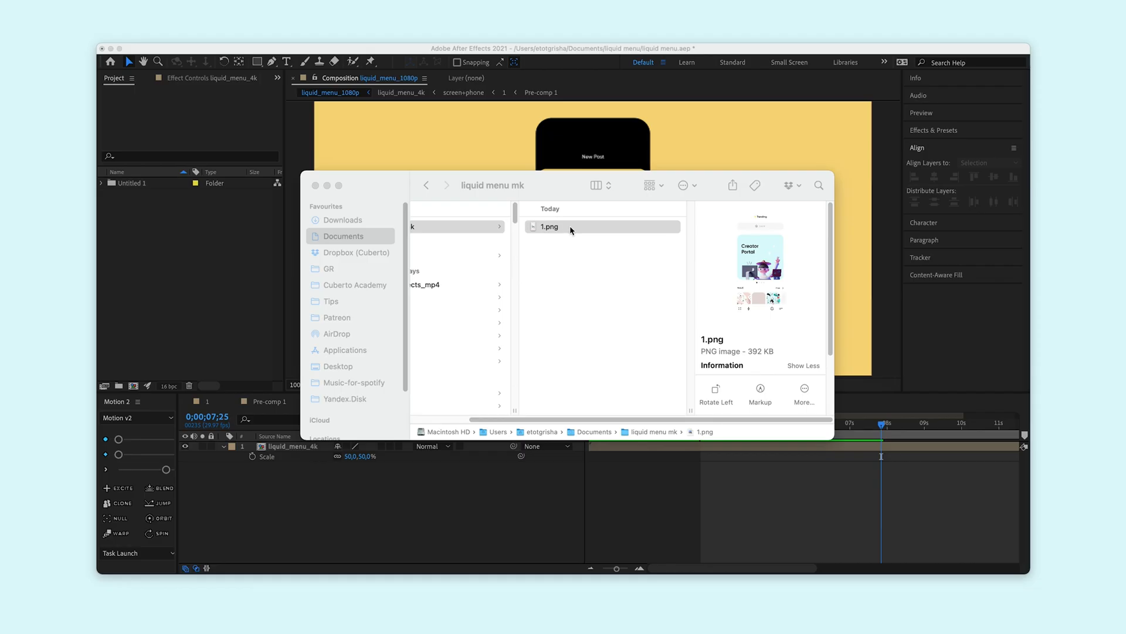
Import 1.png from the liquid menu mk folder into After Effects and create a composition from it.
left_click_drag(570, 231, 164, 239)
right_click(147, 185)
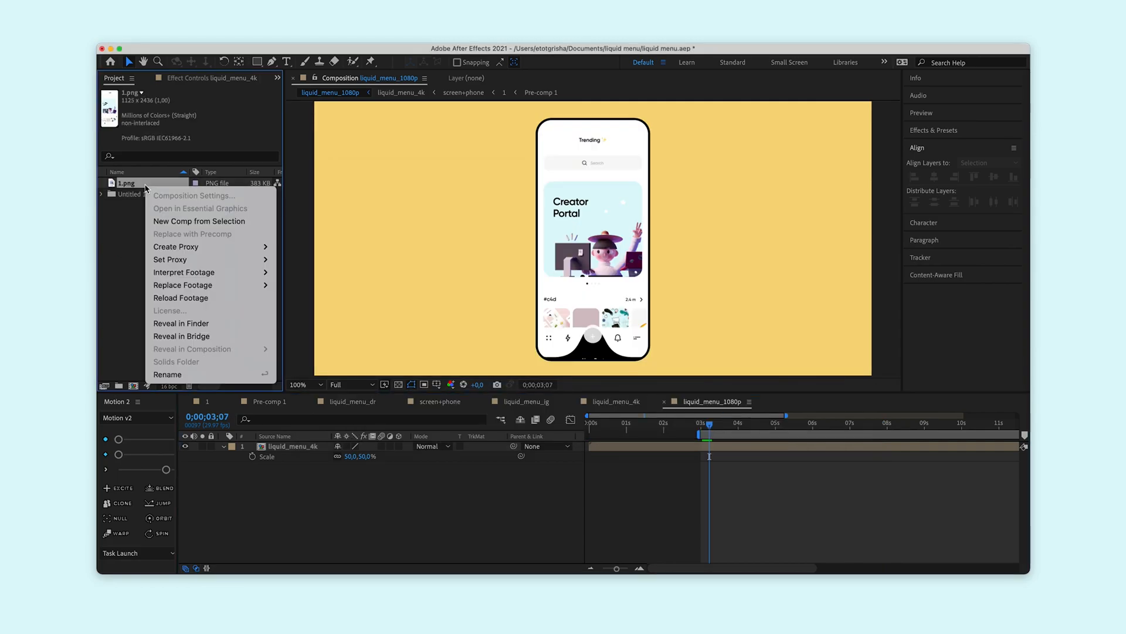
left_click(187, 226)
scroll(587, 226, "down", 3)
scroll(586, 229, "up", 2)
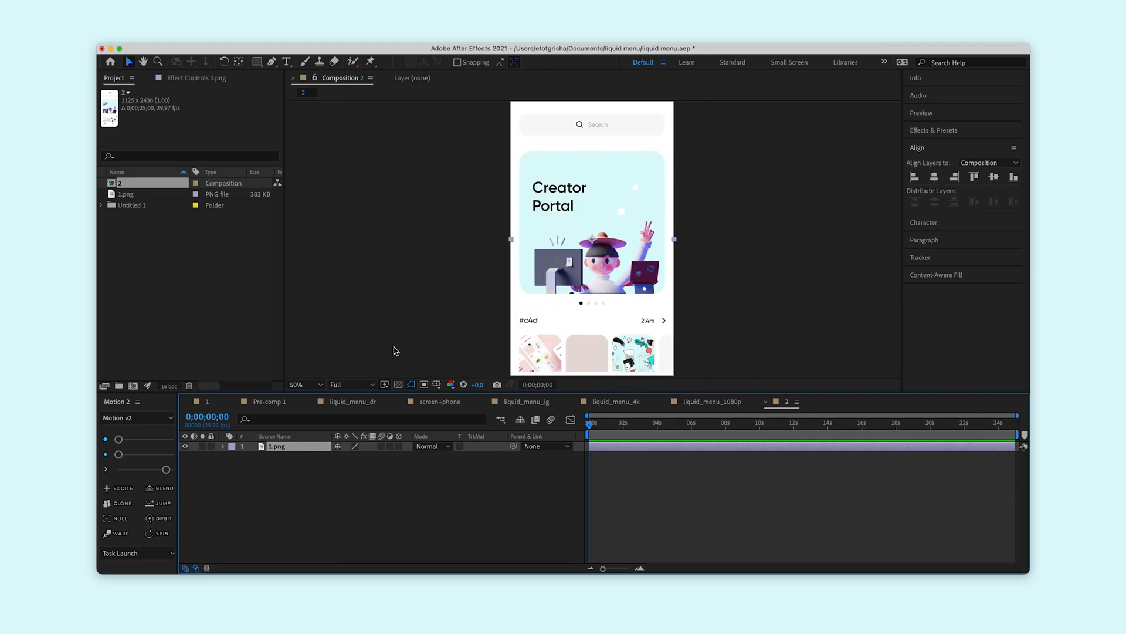
Switch to Figma, unhide frame 1's black wave and plus icon, and send the plus icon to After Effects with AEUX.
scroll(660, 232, "down", 2)
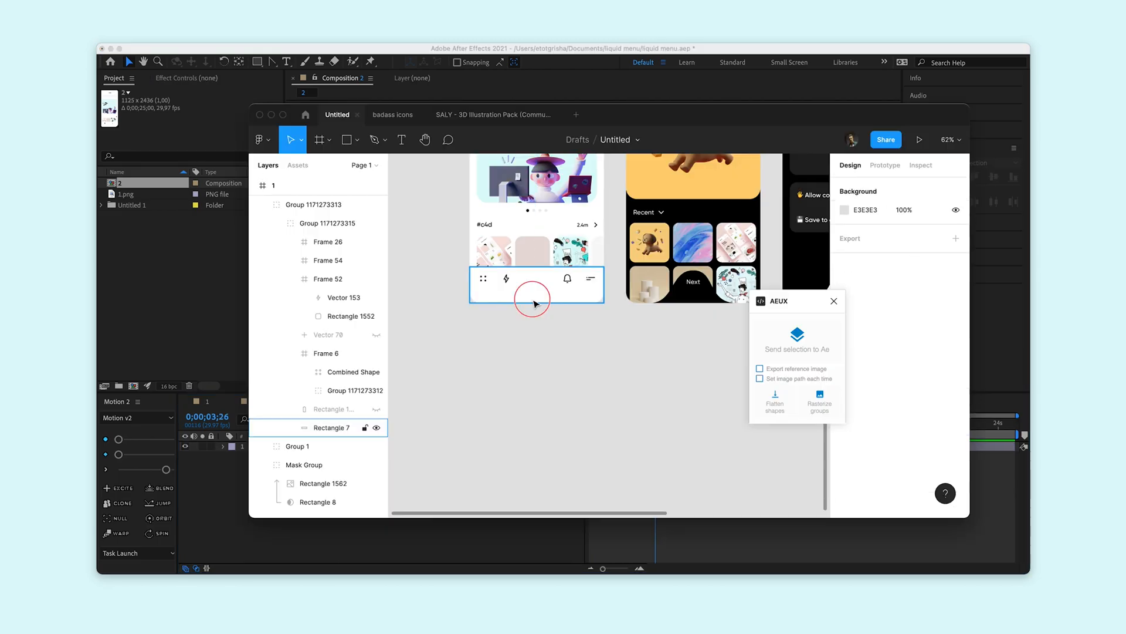
left_click(387, 427)
left_click(377, 409)
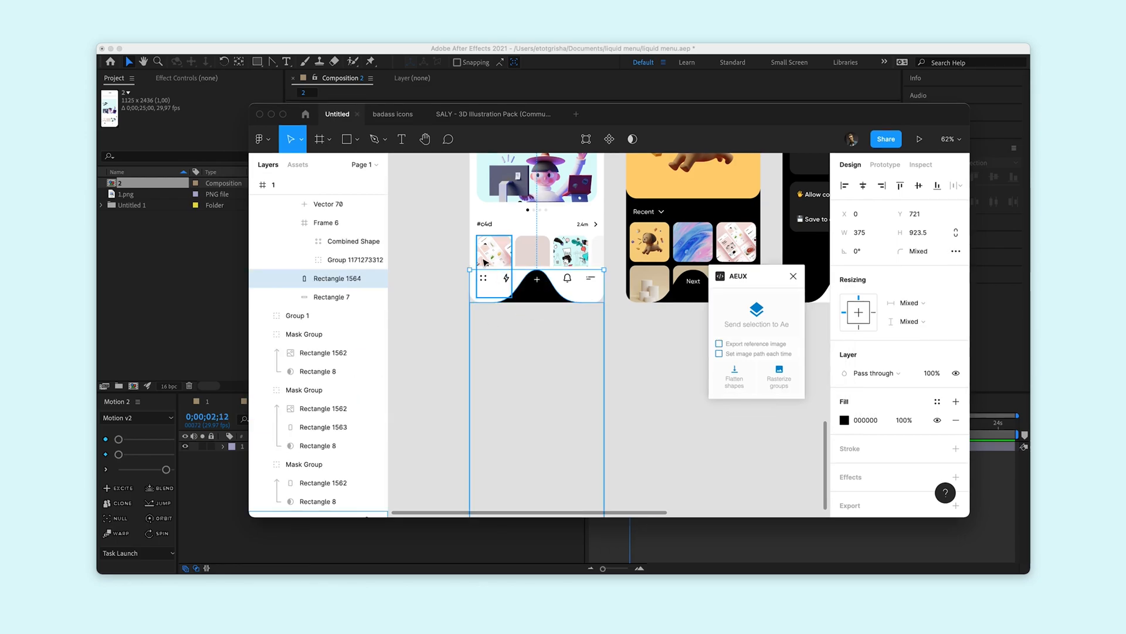
key("Escape")
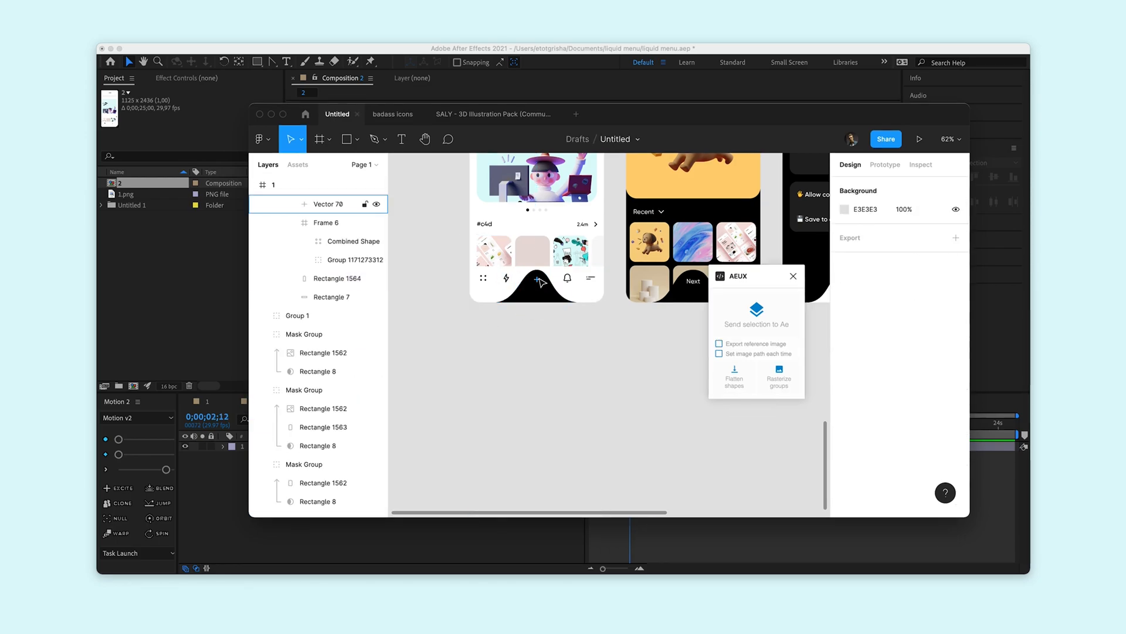
left_click(538, 281)
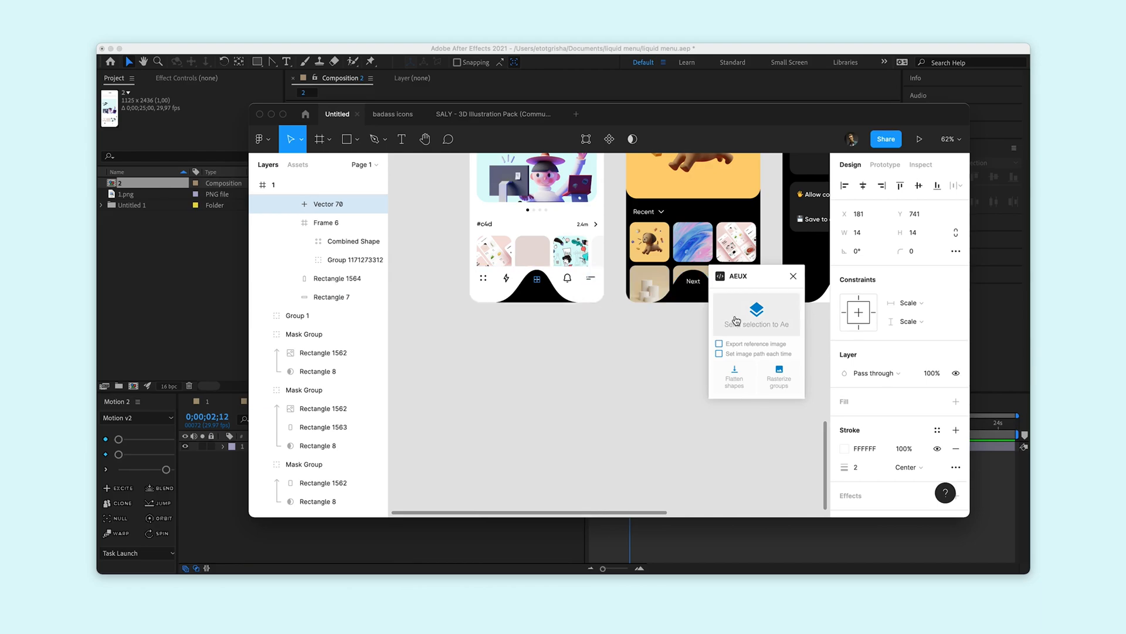
left_click(736, 320)
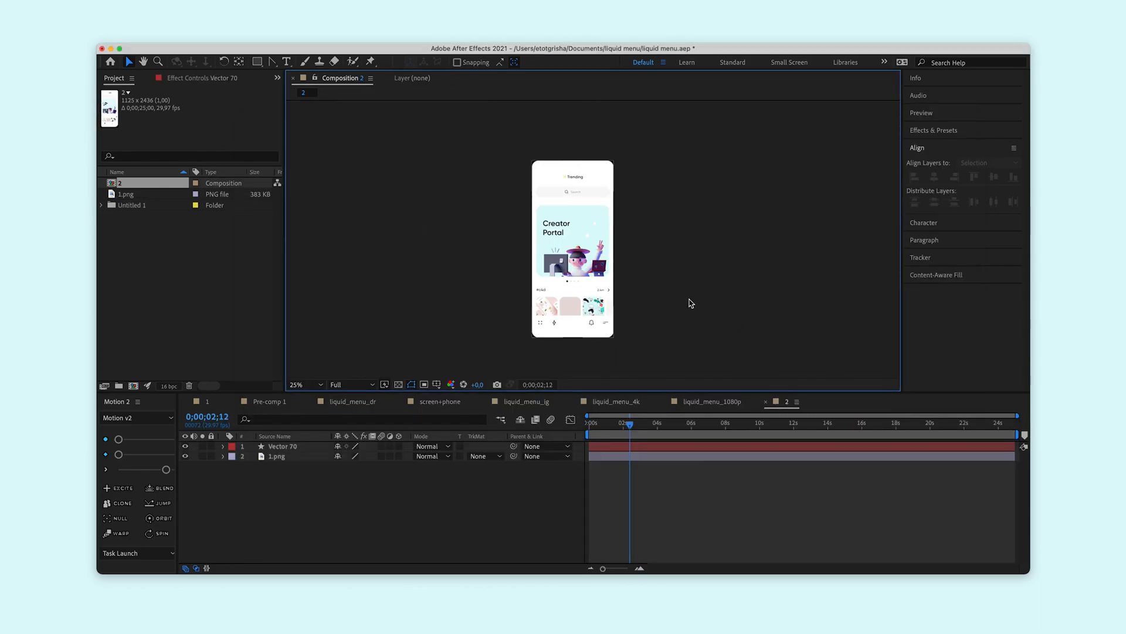
Draw a rounded rectangle about 1141 by 2309 px from the phone screen's middle down past its lower edge.
left_click(291, 447)
left_click(647, 330)
left_click_drag(258, 63, 299, 111)
left_click_drag(531, 230, 611, 344)
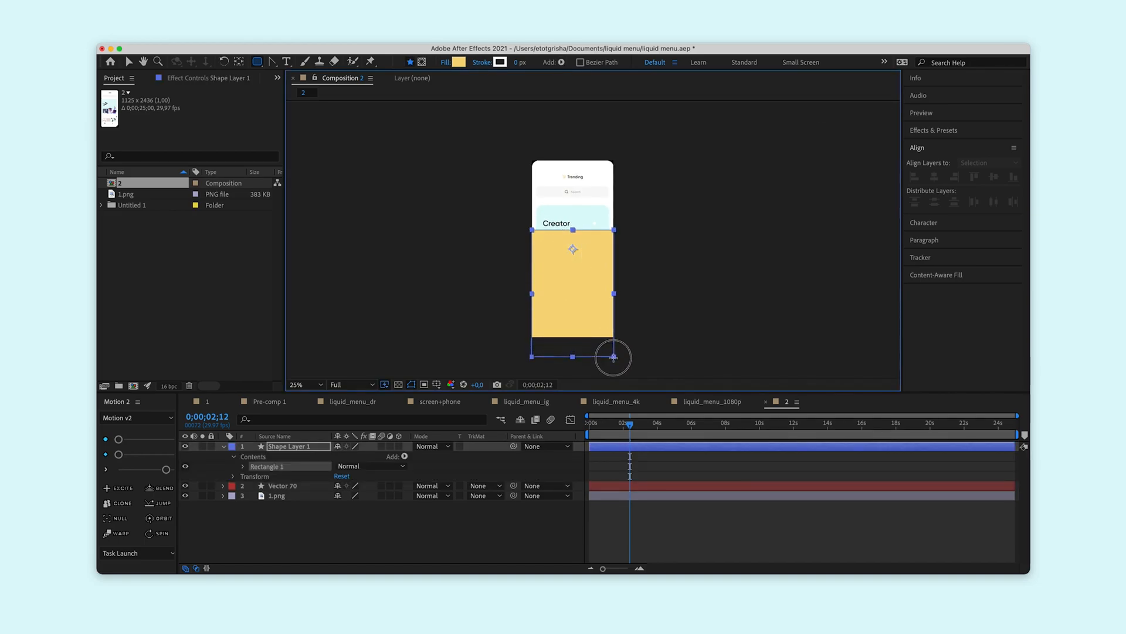
left_click_drag(614, 391, 615, 394)
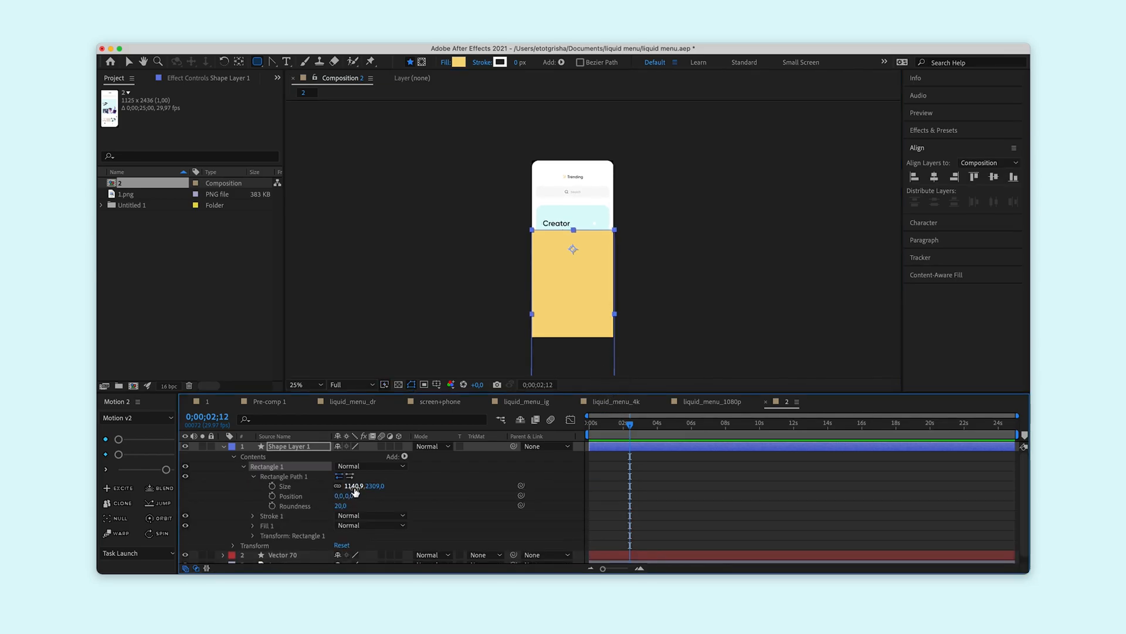
Set the rectangle's width to 1125, centre it horizontally in the composition and set its roundness to 90.
left_click(935, 178)
left_click(281, 447)
scroll(614, 301, "up", 2)
key("v")
left_click(669, 274)
left_click(589, 252)
left_click(341, 505)
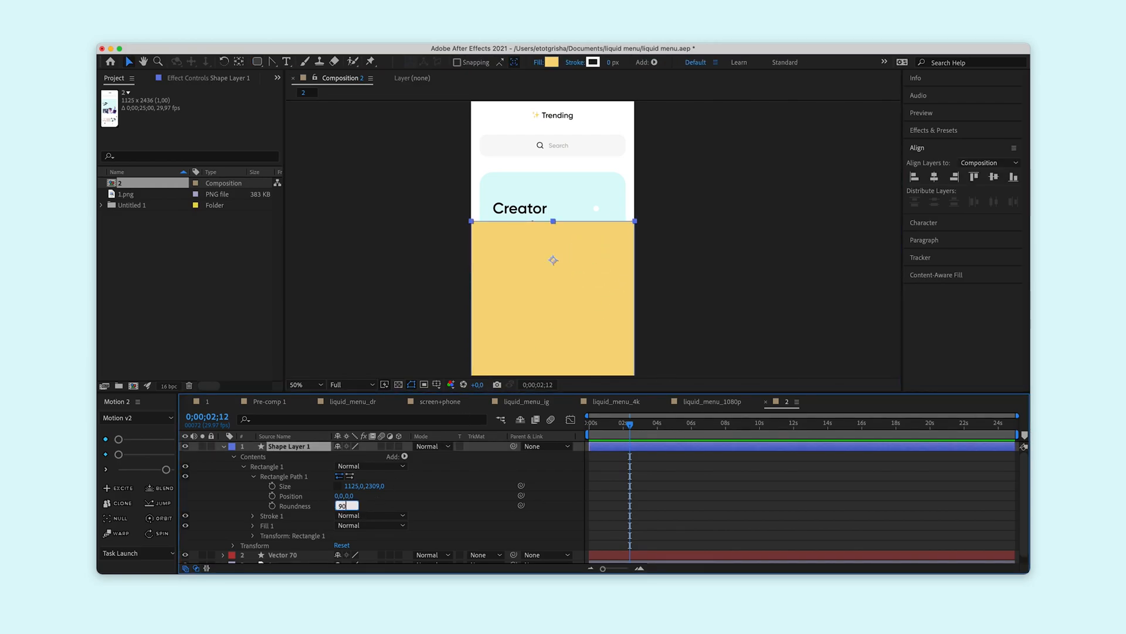
left_click(695, 258)
Change the rectangle's fill colour to black.
left_click(602, 264)
left_click(551, 62)
left_click_drag(847, 223, 816, 260)
left_click(1080, 109)
Move the rectangle down until its upper edge meets the phone screen's lower edge, and place its layer beneath Vector 70.
left_click_drag(588, 241, 606, 265)
left_click_drag(298, 447, 288, 555)
scroll(284, 537, "up", 1)
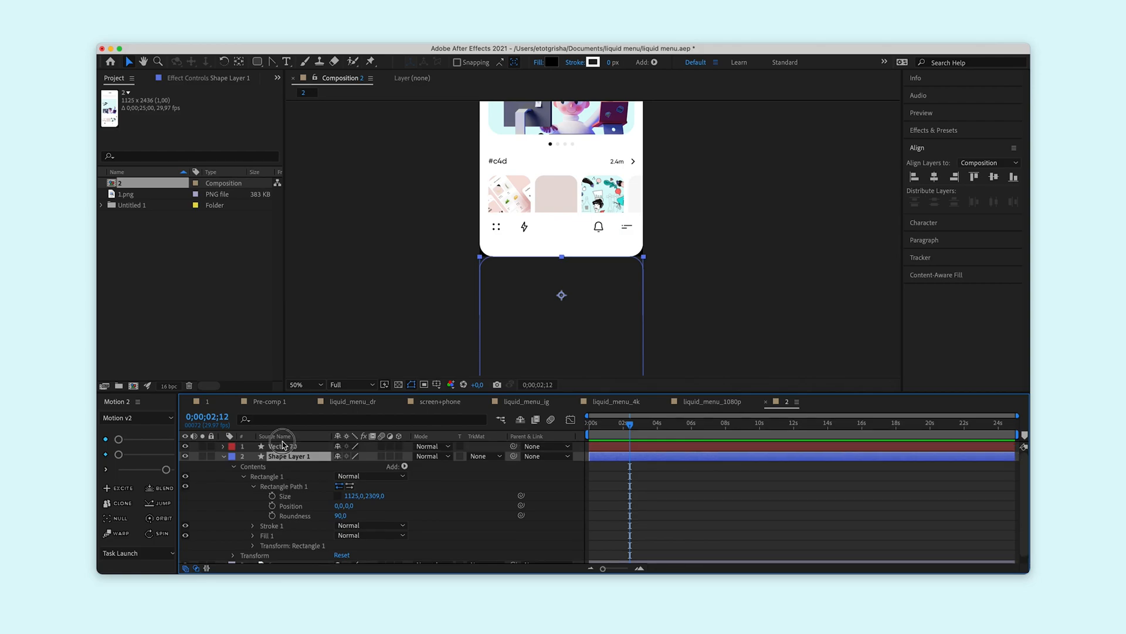
Rename the Vector 70 layer to add and the Shape Layer 1 layer to shape1.
left_click(283, 445)
key("Return")
type("add")
key("Return")
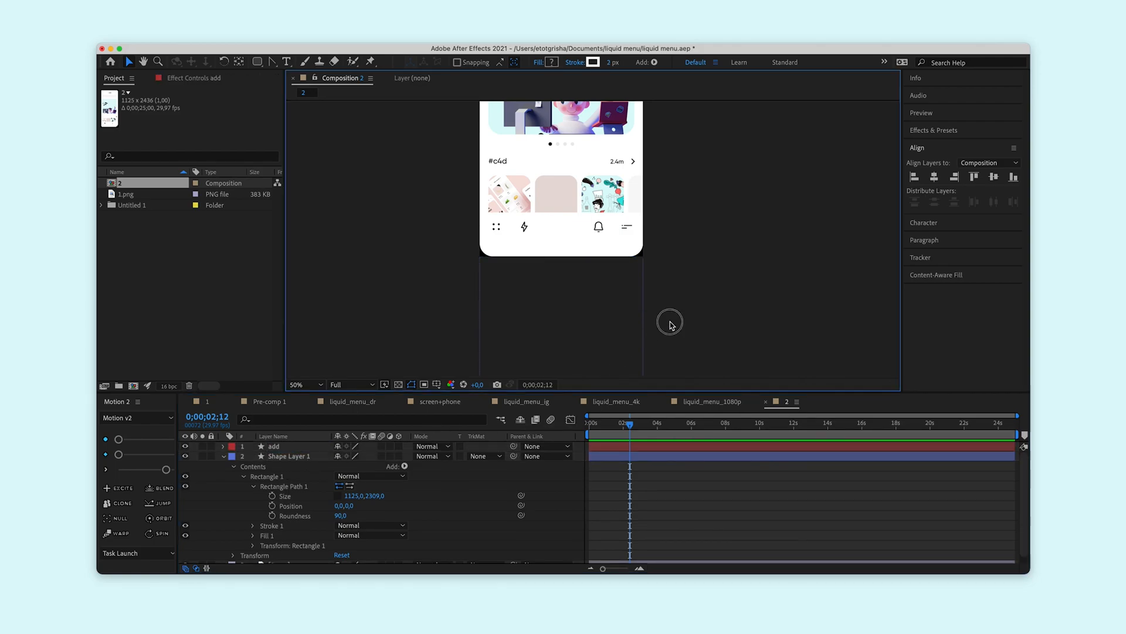
left_click(298, 458)
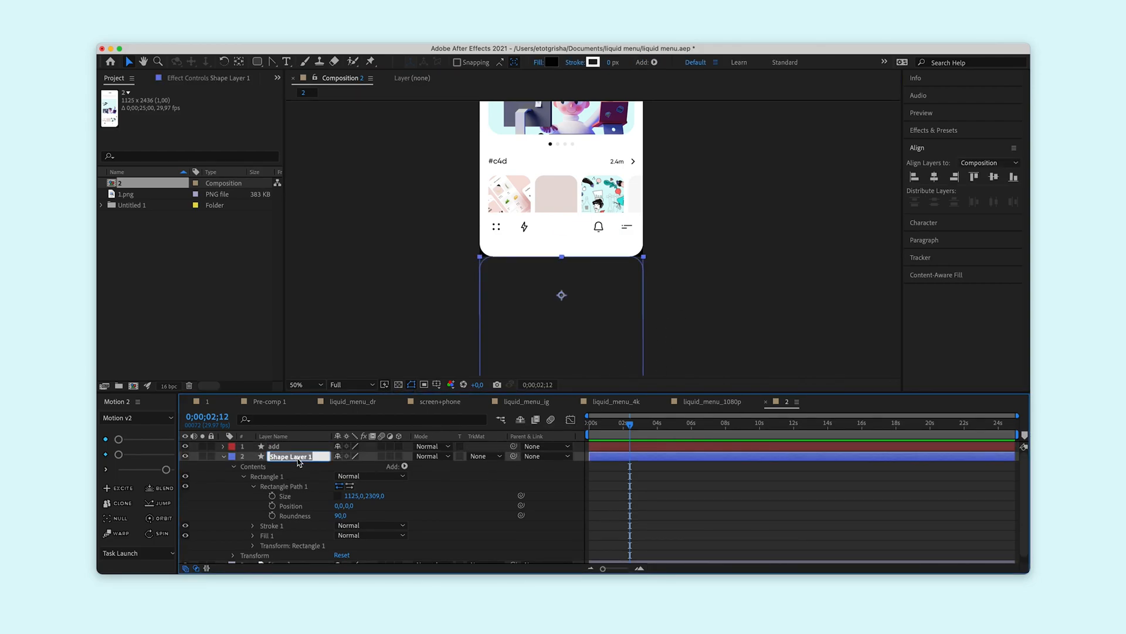
type("1")
key("Return")
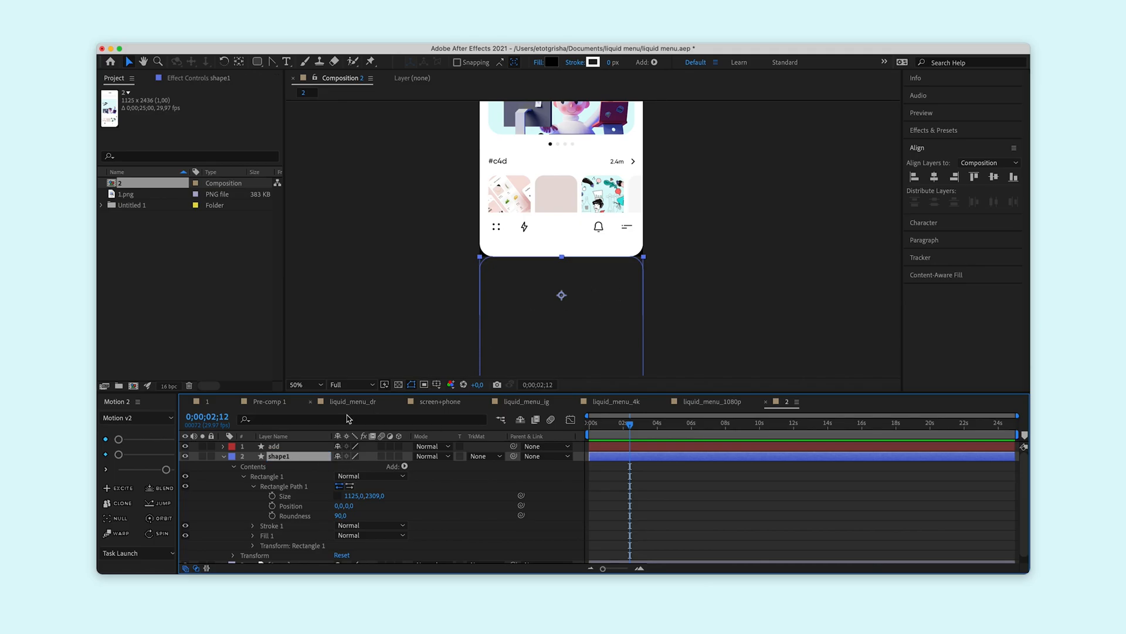
Convert shape1's Rectangle Path 1 to a Bezier path.
right_click(271, 480)
left_click(265, 477)
right_click(291, 489)
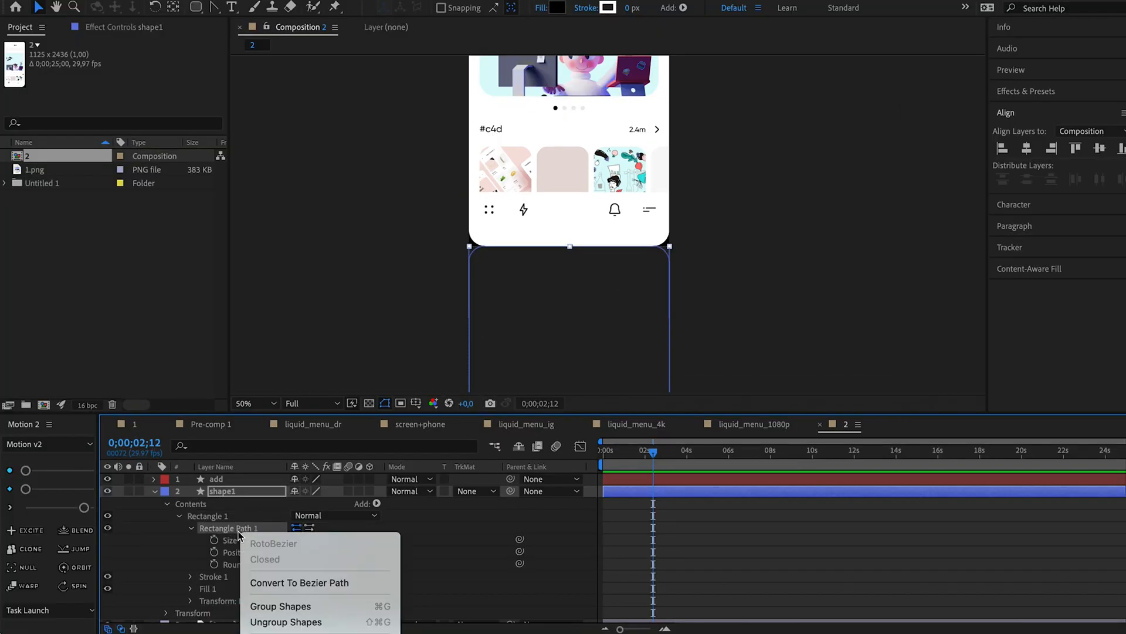
left_click(282, 584)
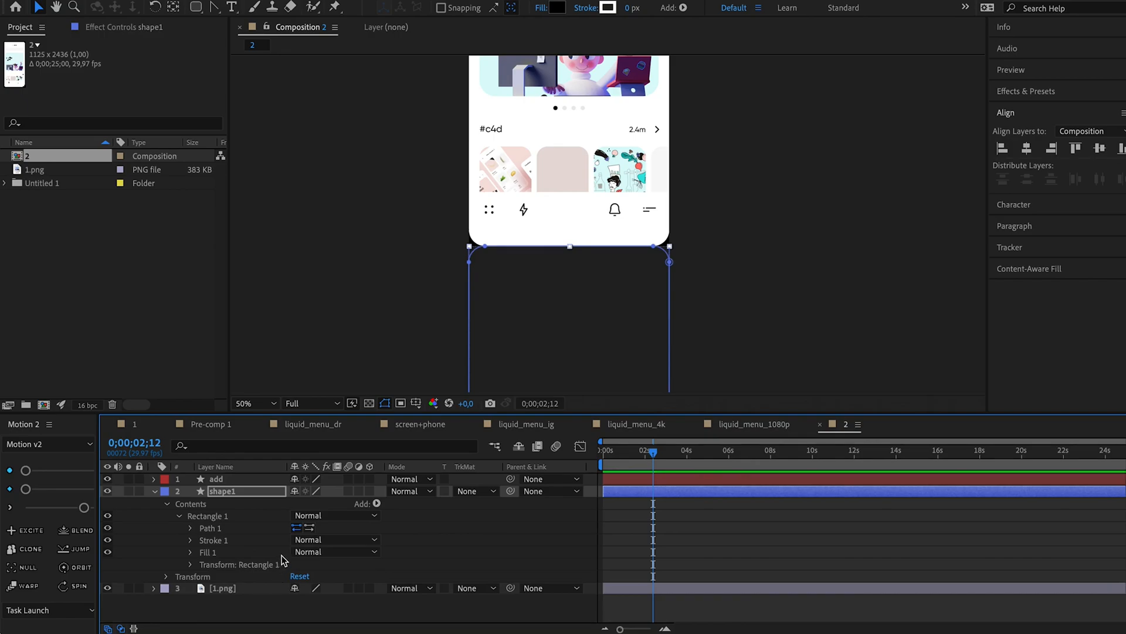
Set keyframes for shape1's Path and Position at 0;00;02;12 and show only its animated properties.
left_click(191, 528)
left_click(214, 540)
left_click(168, 589)
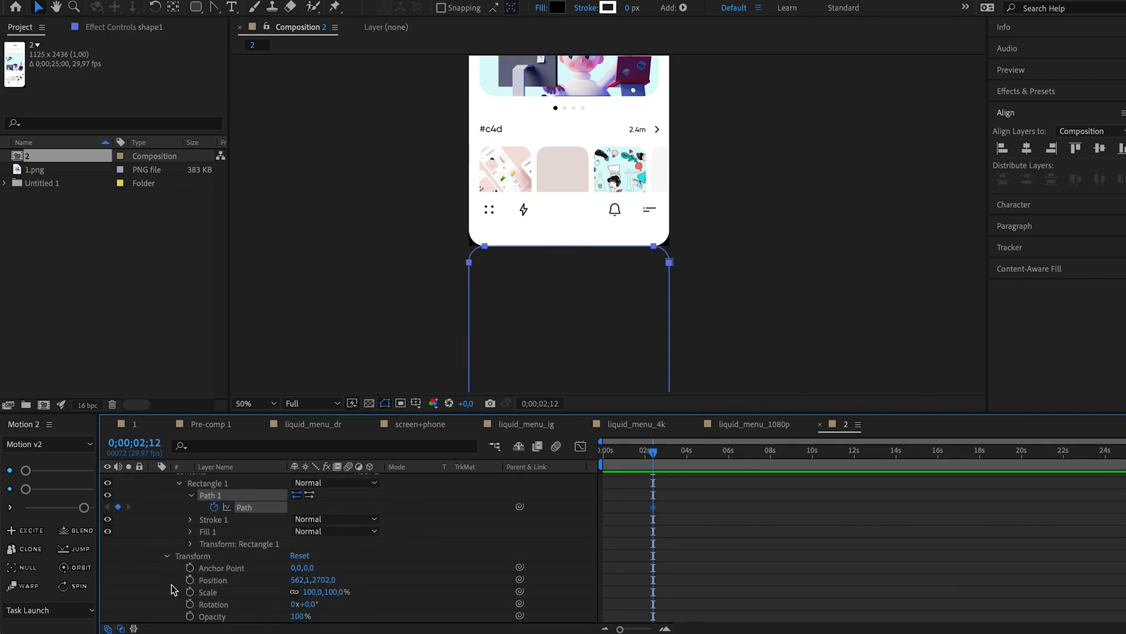
left_click(189, 580)
scroll(597, 557, "up", 2)
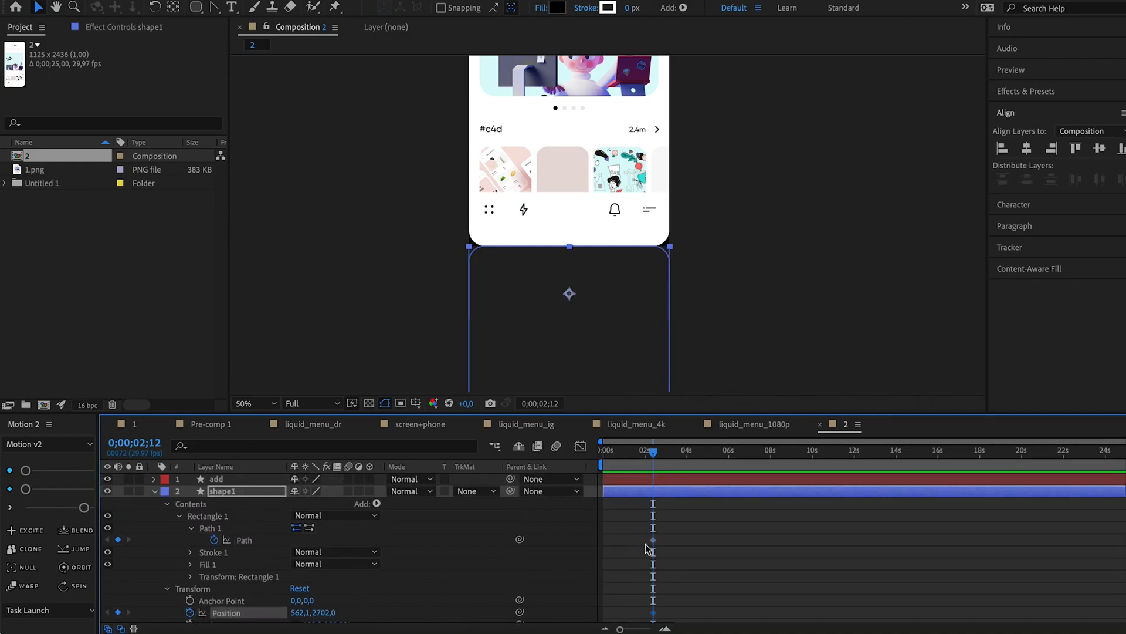
key("u")
At 0;00;04;01, move shape1 up over the phone screen to add a second Position keyframe.
left_click_drag(654, 452, 690, 457)
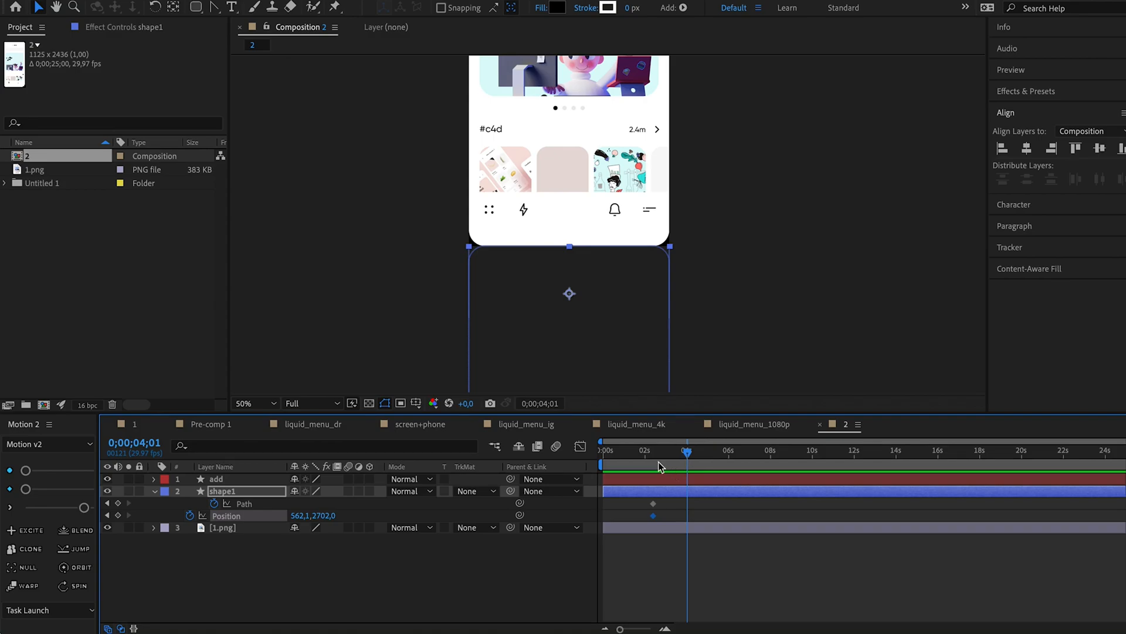
key("comma")
key("comma")
key("comma")
key("comma")
left_click_drag(330, 517, 0, 503)
At the 0;00;02;12 Path keyframe, add three vertices along shape1's upper edge, one in the middle and one towards each corner.
key("period")
key("space")
left_click_drag(682, 126, 677, 239)
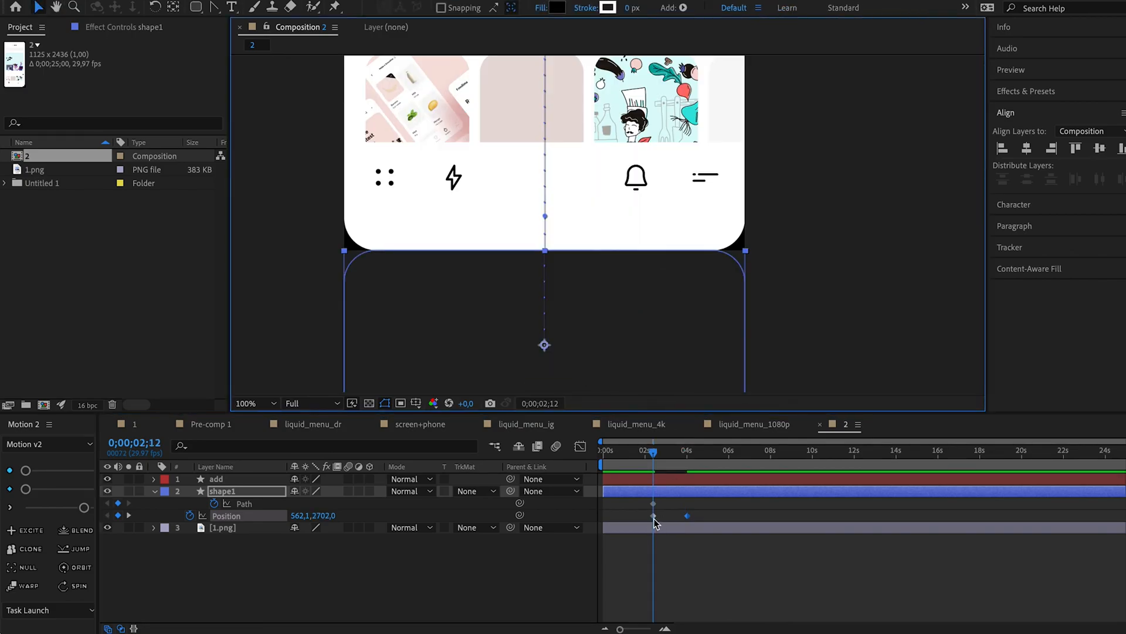
left_click(654, 504)
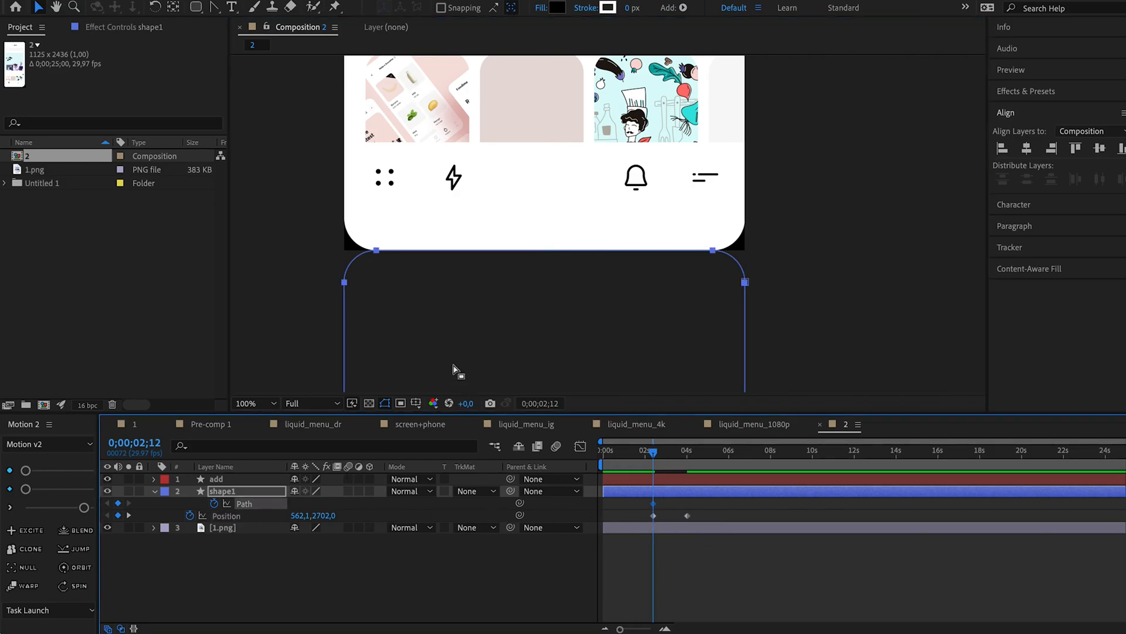
left_click_drag(214, 11, 252, 9)
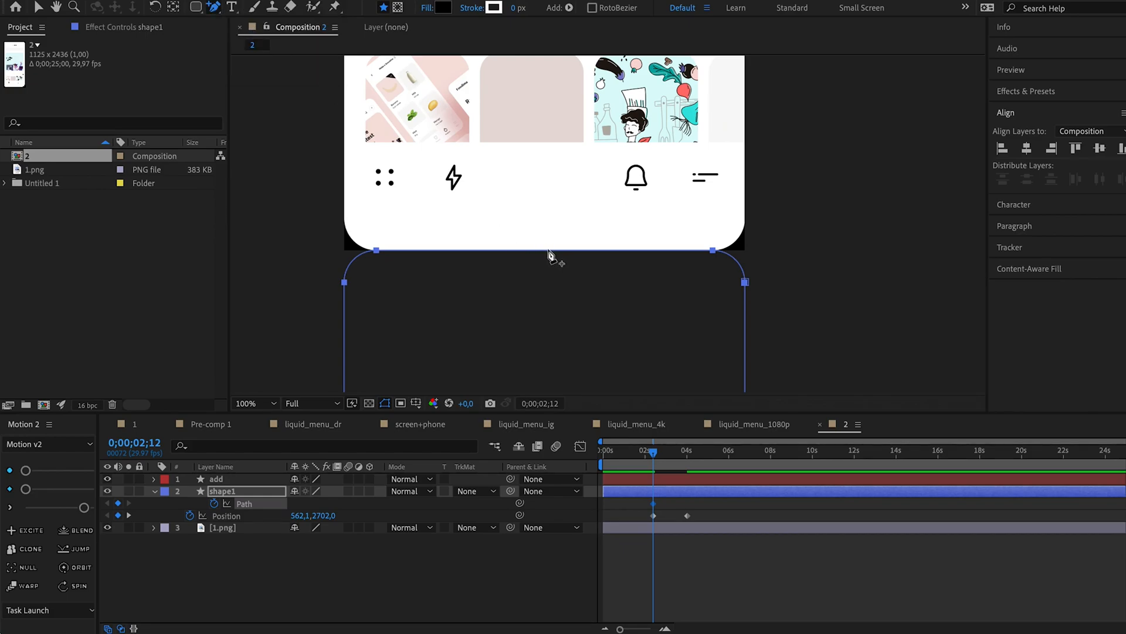
left_click(548, 250)
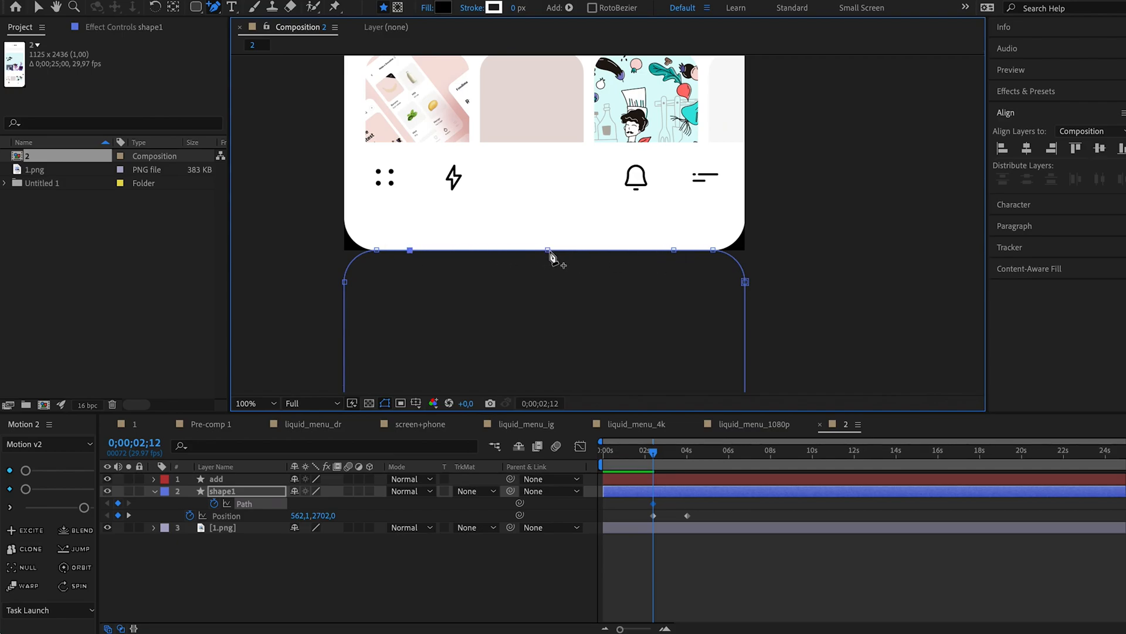
Curve shape1's upper edge into a smooth central bump by raising the middle vertex and extending the two side vertices' handles inward.
left_click_drag(214, 7, 269, 53)
left_click_drag(548, 251, 601, 195)
key("super+z")
key("v")
key("g")
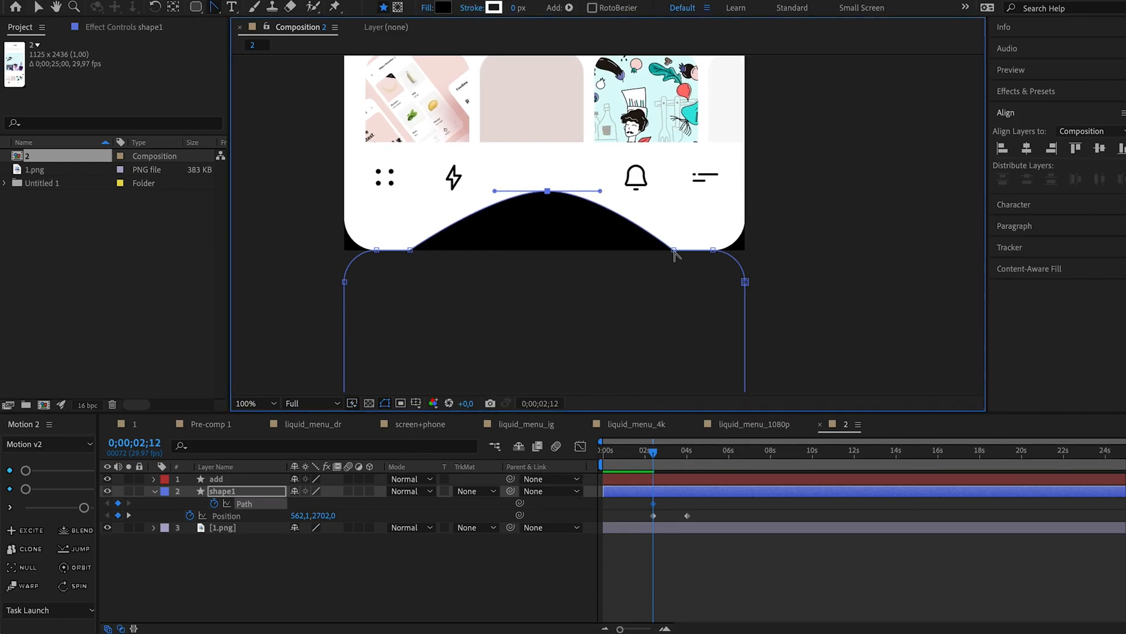
left_click_drag(674, 253, 608, 251)
left_click_drag(411, 249, 491, 251)
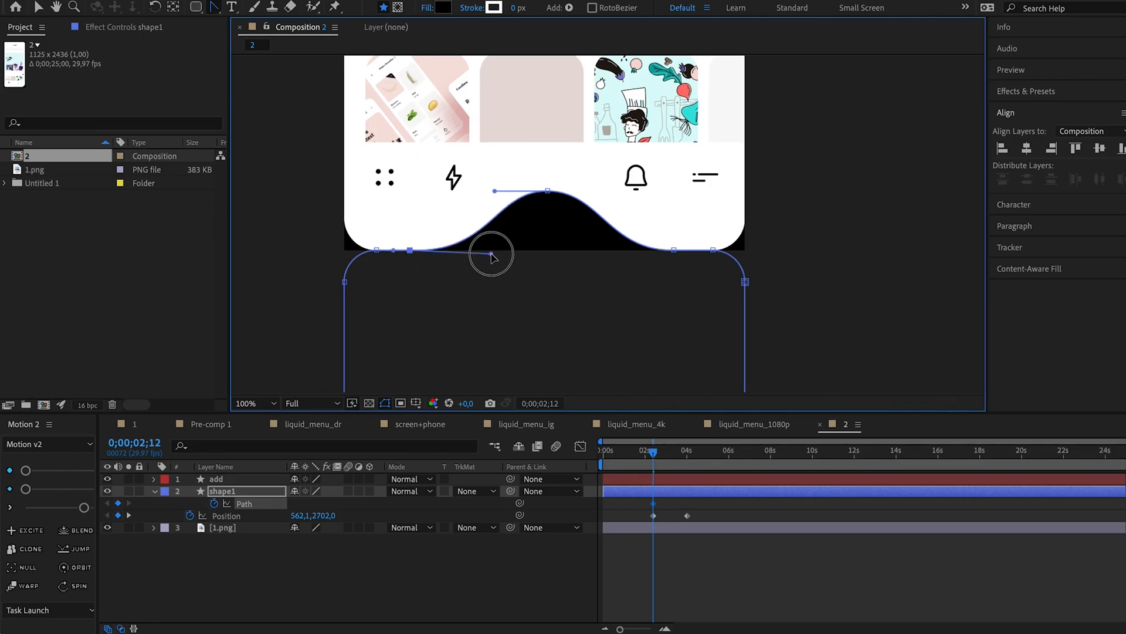
Raise the bump's middle vertex behind the plus icon and nudge it slightly left.
left_click(548, 192)
key("ctrl+z")
key("v")
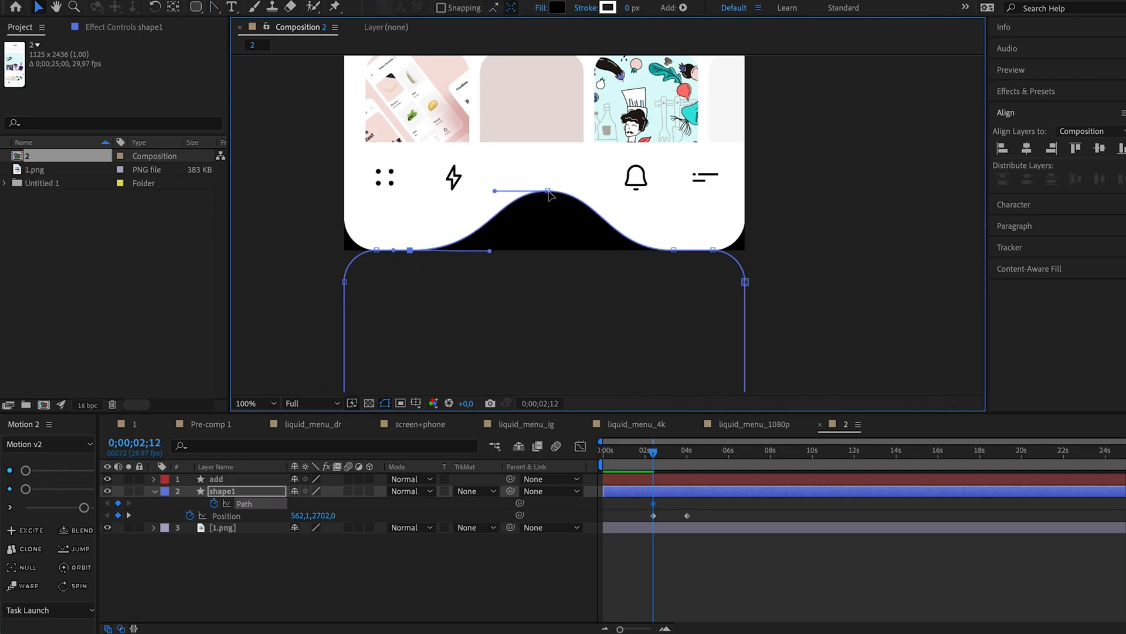
left_click(548, 192)
key("shift+Up")
key("shift+Up")
key("shift+Up")
key("shift+Up")
key("shift+Up")
key("shift+Up")
key("shift+Up")
key("shift+Up")
key("shift+Up")
key("shift+Up")
key("shift+Up")
key("shift+Up")
key("Left")
key("Left")
key("Left")
key("Left")
key("Left")
key("Left")
key("Left")
key("Left")
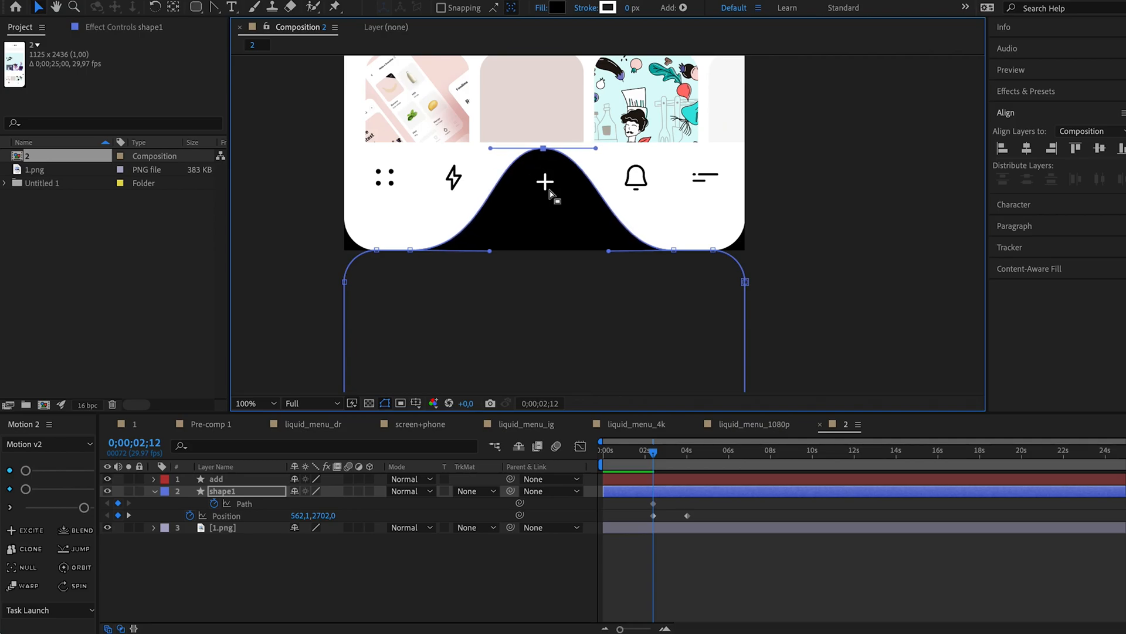
left_click(823, 289)
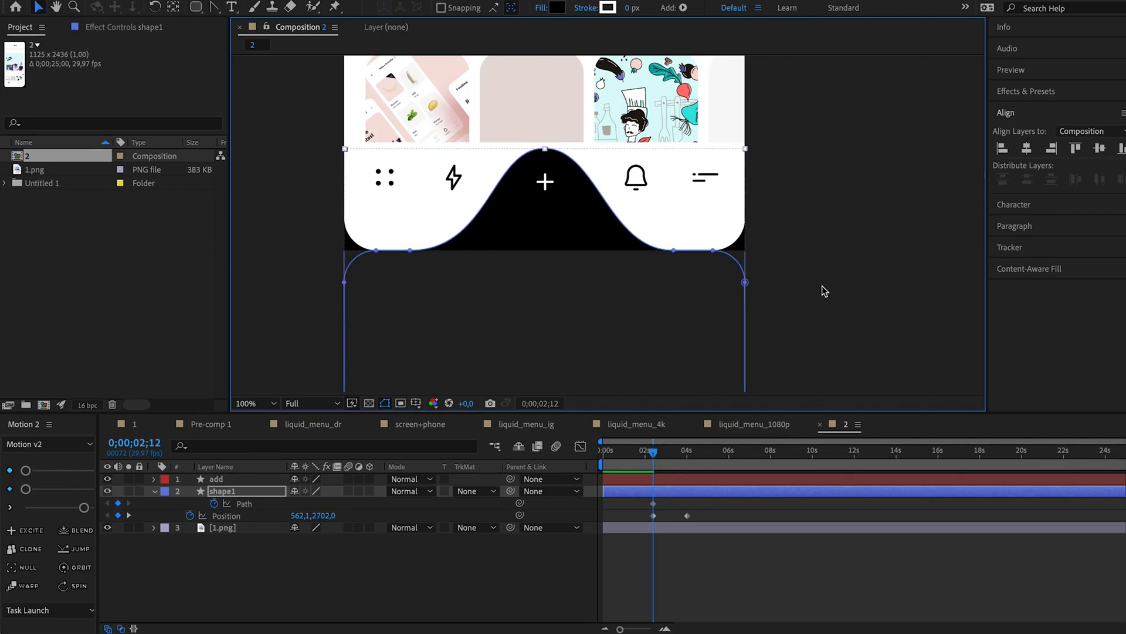
left_click(822, 286)
At 0;00;02;26, add a Path keyframe on shape1 and stretch its middle vertex up into a tall peak.
scroll(815, 271, "down", 3)
scroll(814, 271, "up", 3)
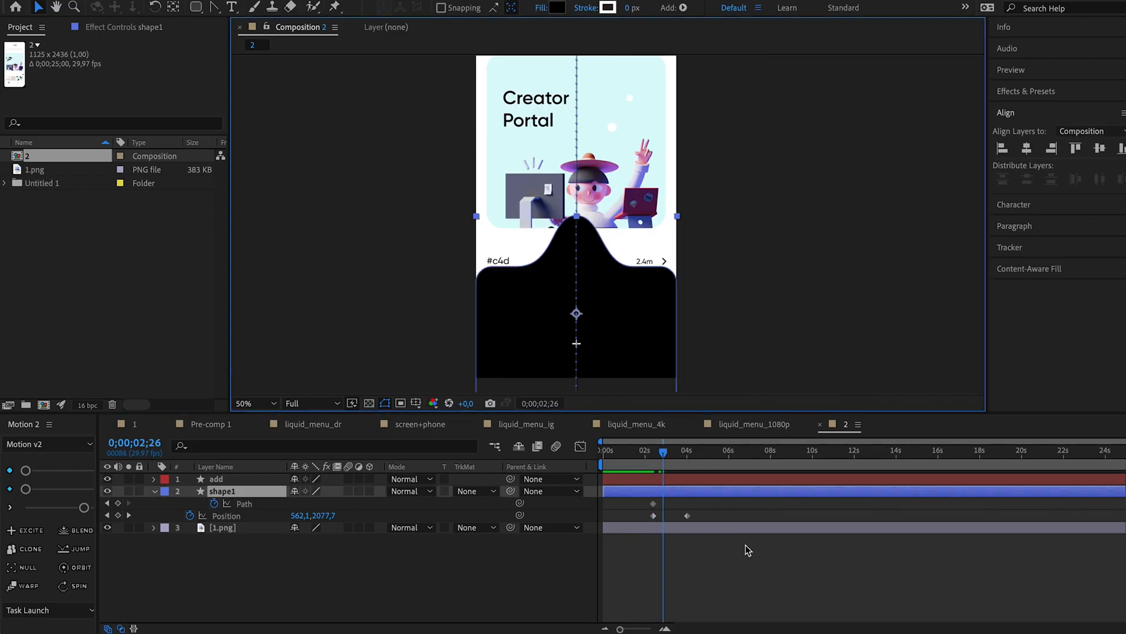
left_click(118, 502)
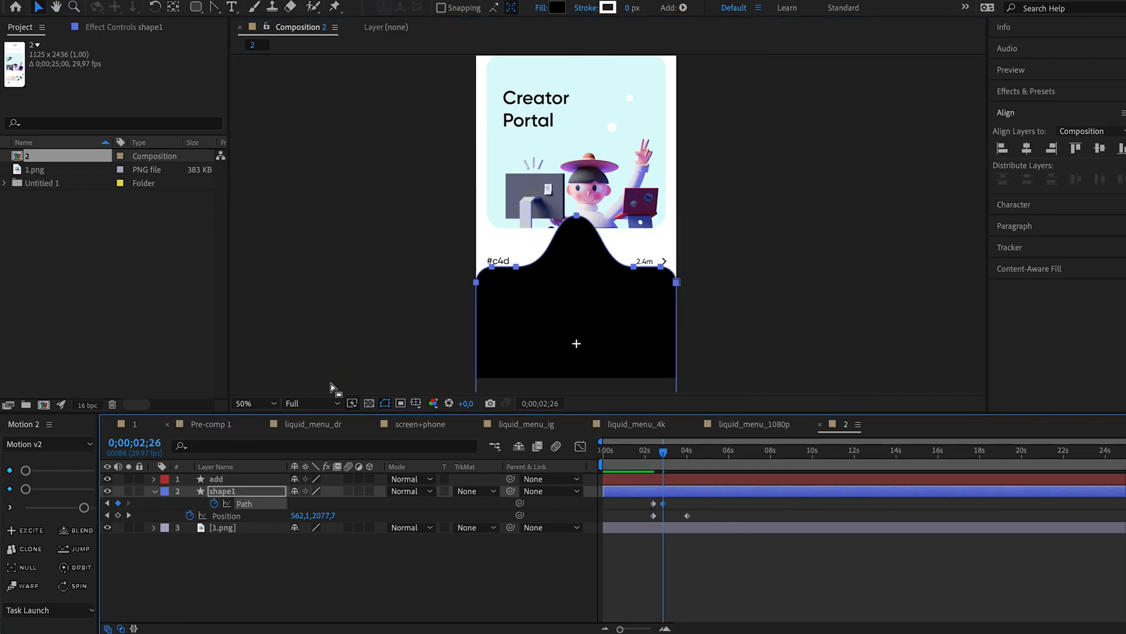
left_click(577, 215)
key("shift+Up")
key("shift+Up")
key("shift+Up")
key("shift+Up")
key("shift+Up")
key("shift+Up")
key("shift+Up")
key("shift+Up")
key("shift+Up")
key("shift+Up")
key("shift+Up")
key("shift+Up")
key("shift+Up")
key("shift+Up")
key("shift+Up")
key("shift+Up")
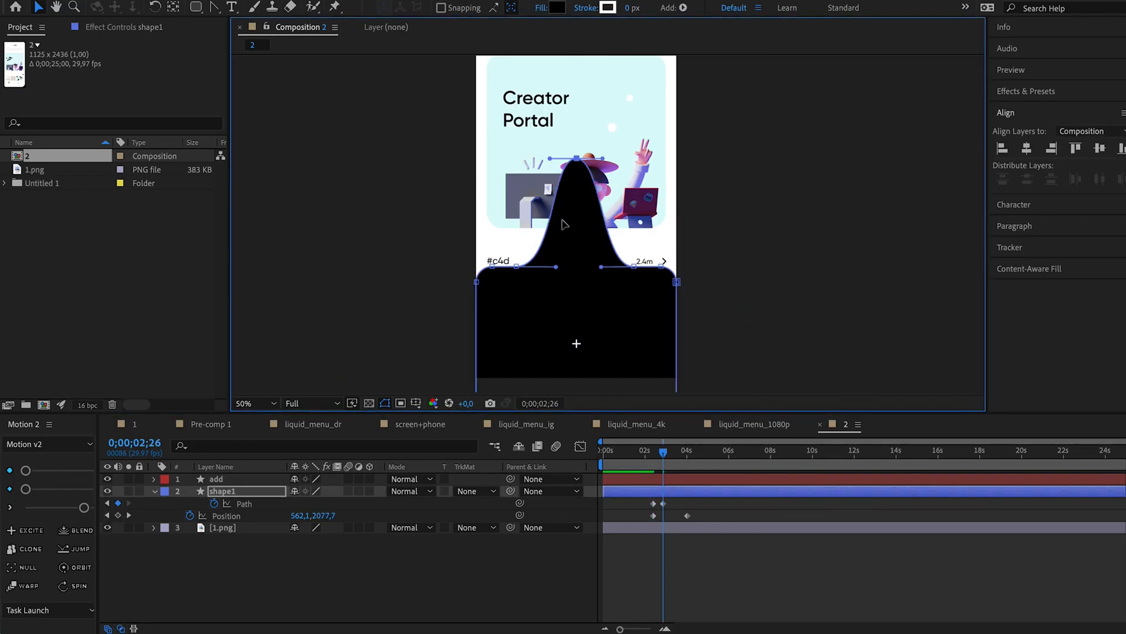
key("shift+Down")
key("shift+Down")
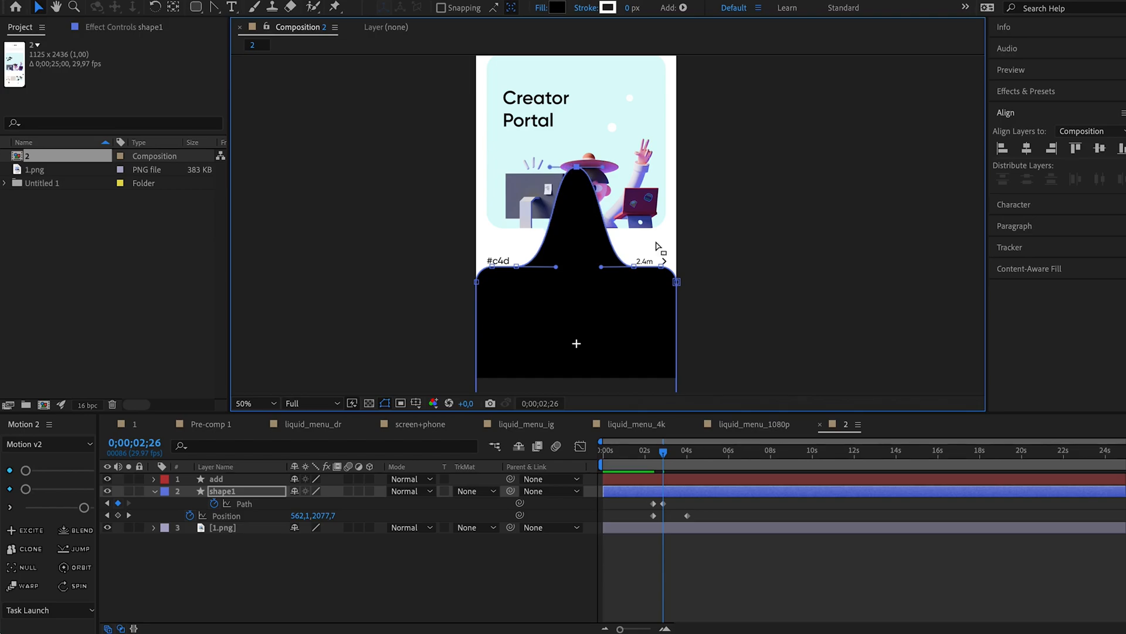
Keyframe shape1's middle vertex below the upper edge at 0;00;03;07 and slightly above it at 0;00;03;12.
left_click_drag(681, 451, 671, 452)
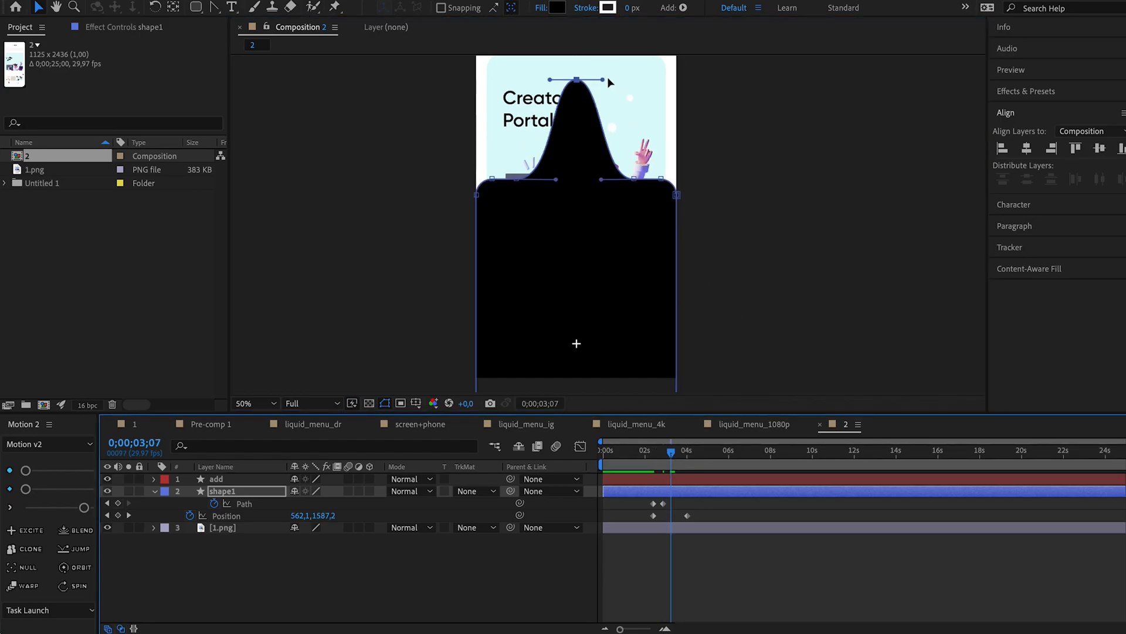
left_click_drag(576, 83, 577, 198)
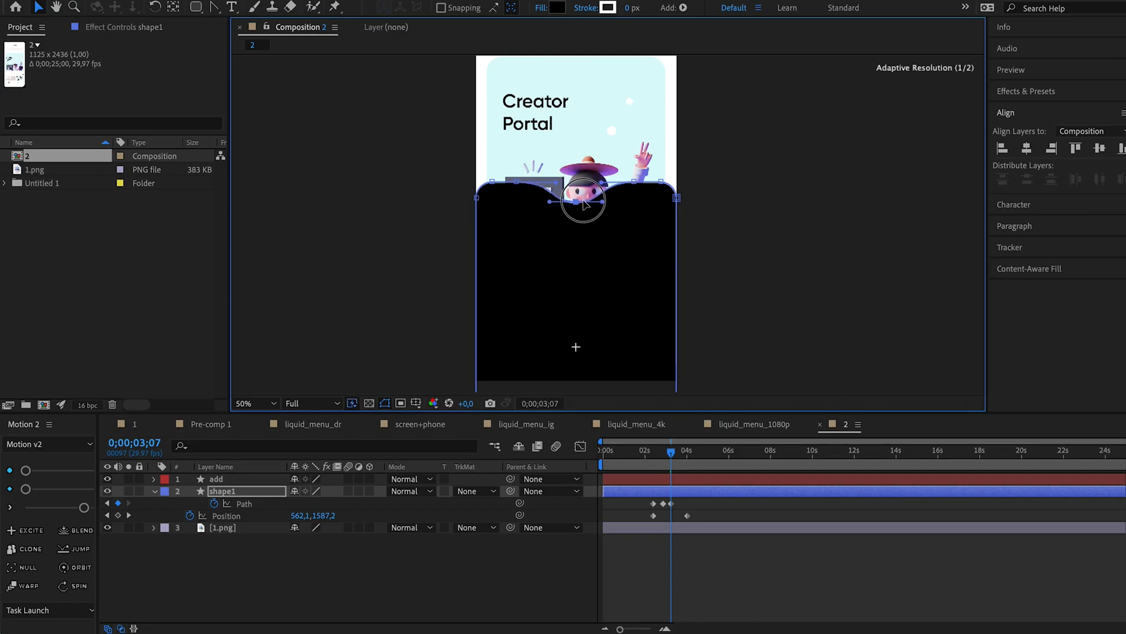
left_click_drag(672, 450, 675, 452)
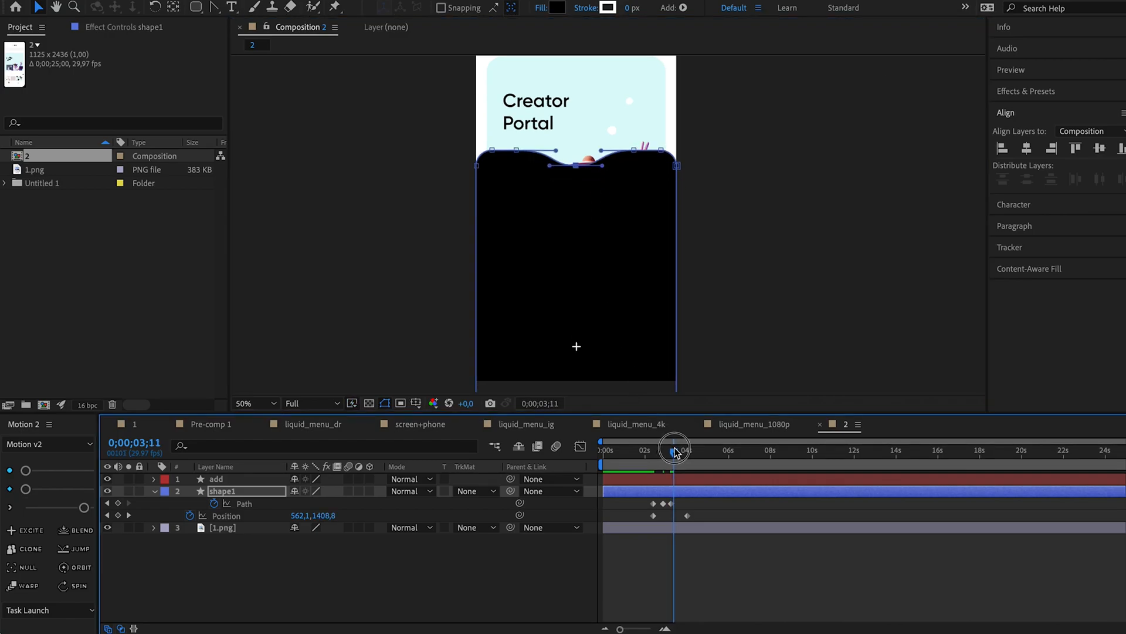
left_click_drag(575, 156, 576, 136)
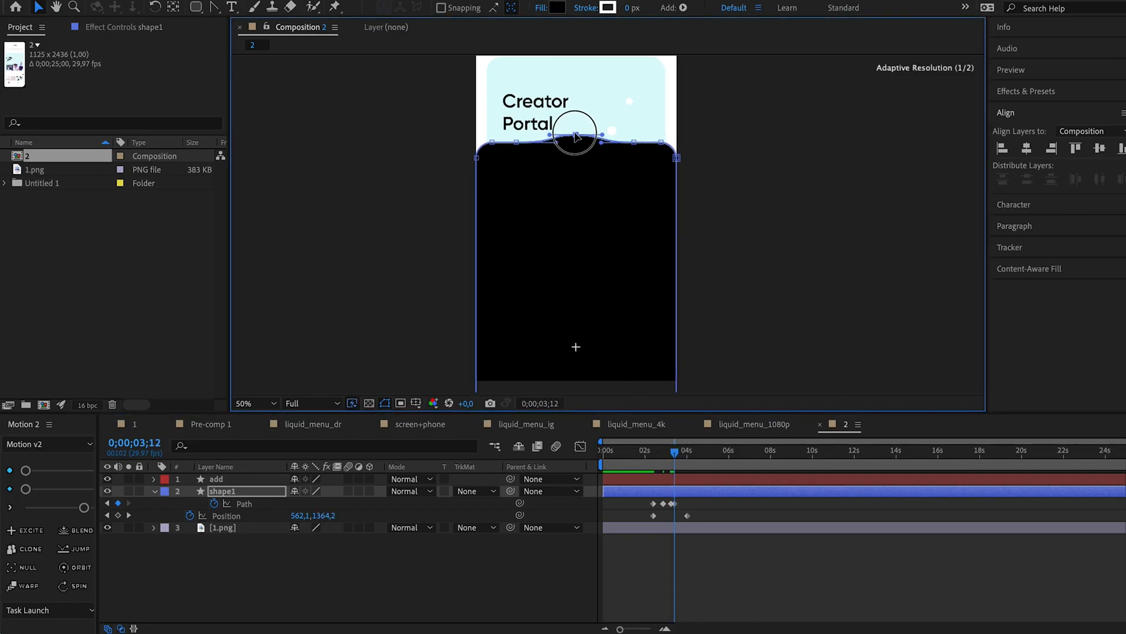
At 0;00;03;16, level shape1's middle vertex with the upper edge and shift that Path keyframe slightly later in time.
left_click_drag(673, 458, 681, 456)
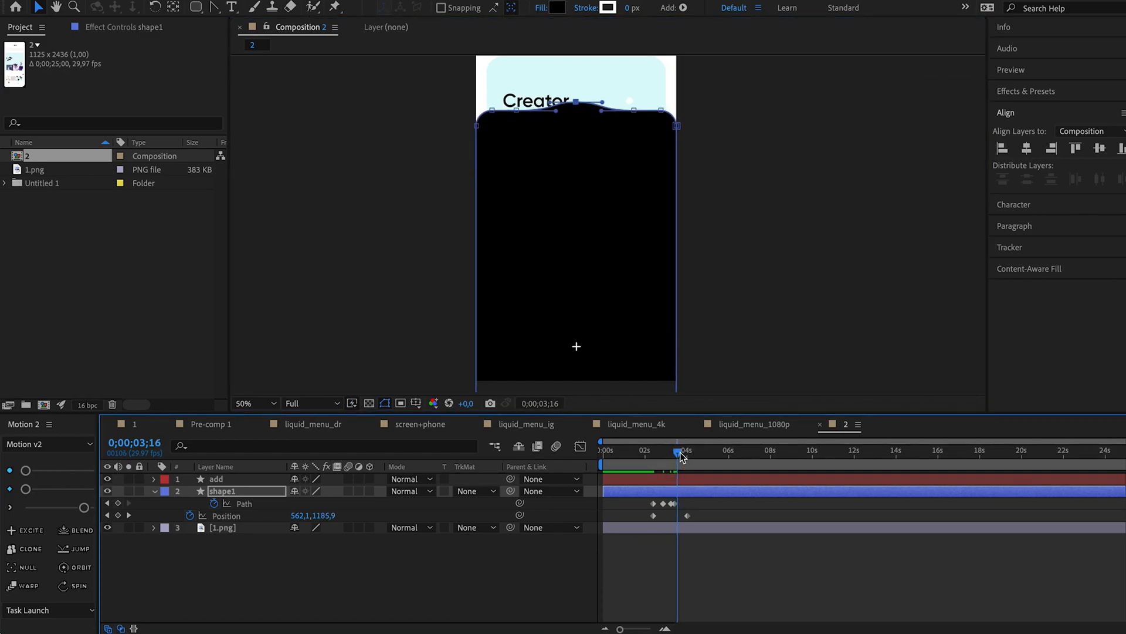
left_click_drag(592, 86, 565, 109)
key("shift+Down")
key("shift+Down")
key("shift+Down")
key("shift+Down")
key("shift+Up")
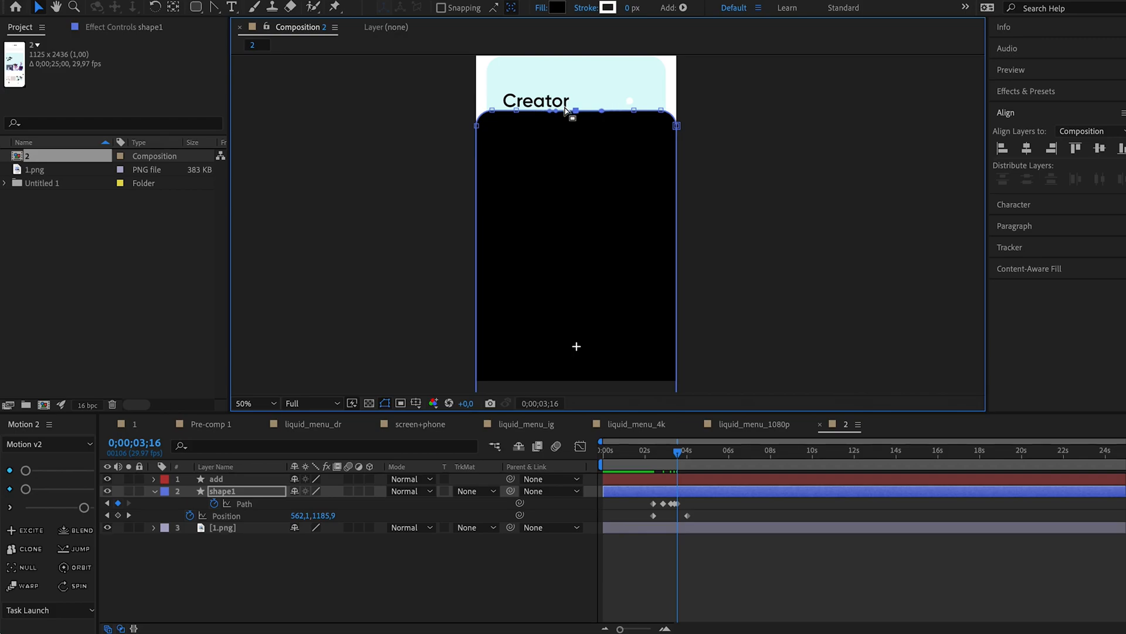
left_click_drag(677, 505, 681, 505)
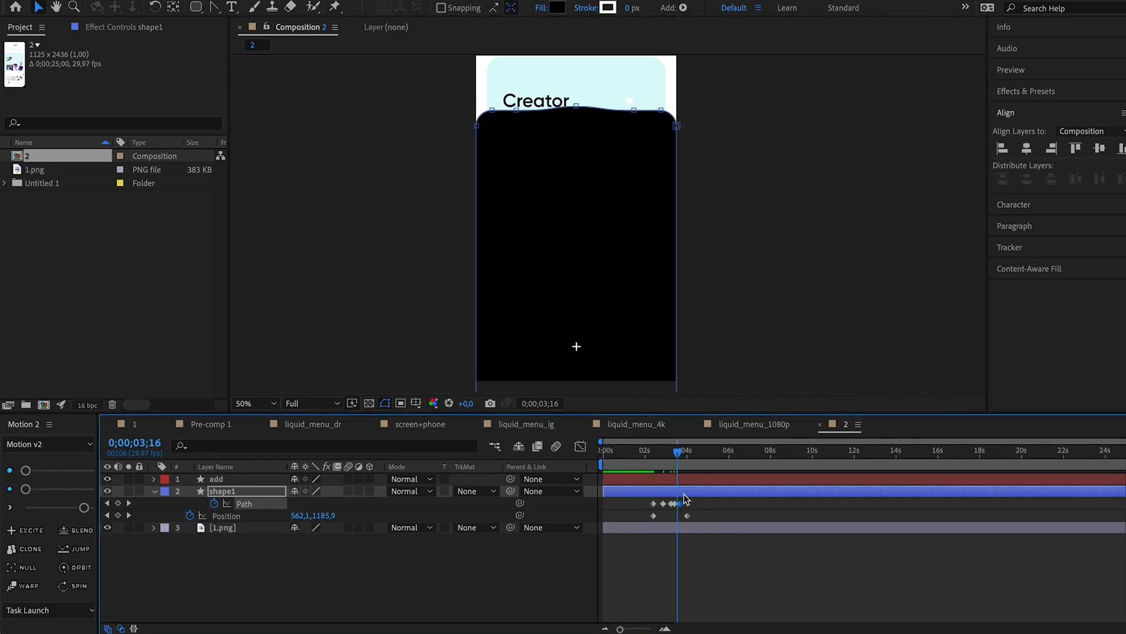
Shift shape1's keyframes after the first pair slightly later and add a Position keyframe of 562,1, 2420,5 at 0;00;03;02.
left_click(646, 453)
key("space")
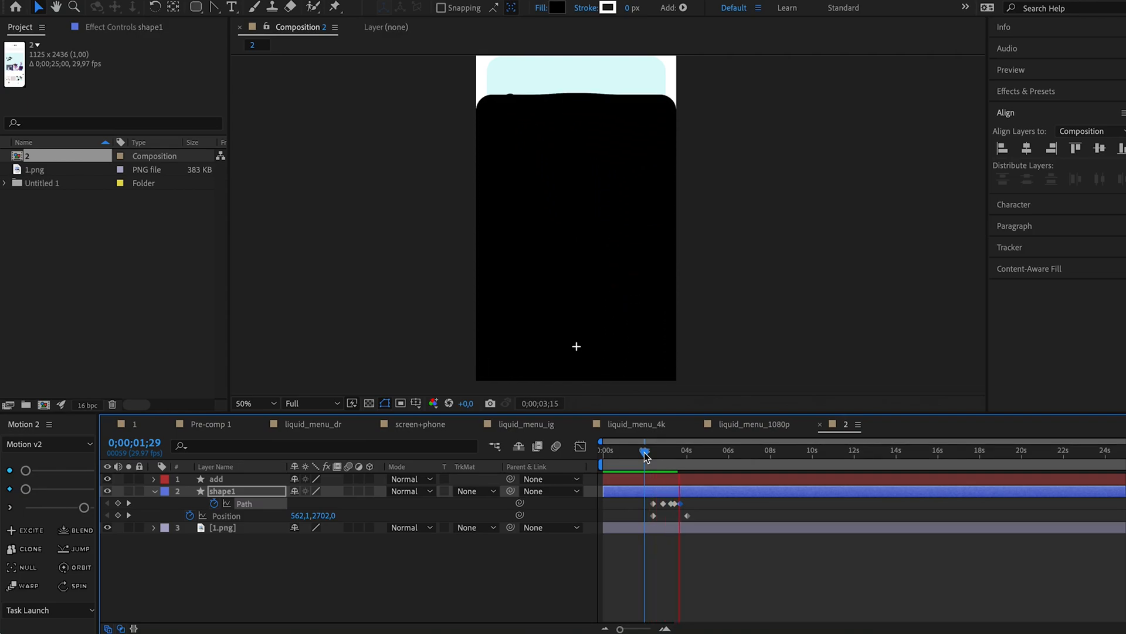
left_click_drag(693, 502, 668, 506)
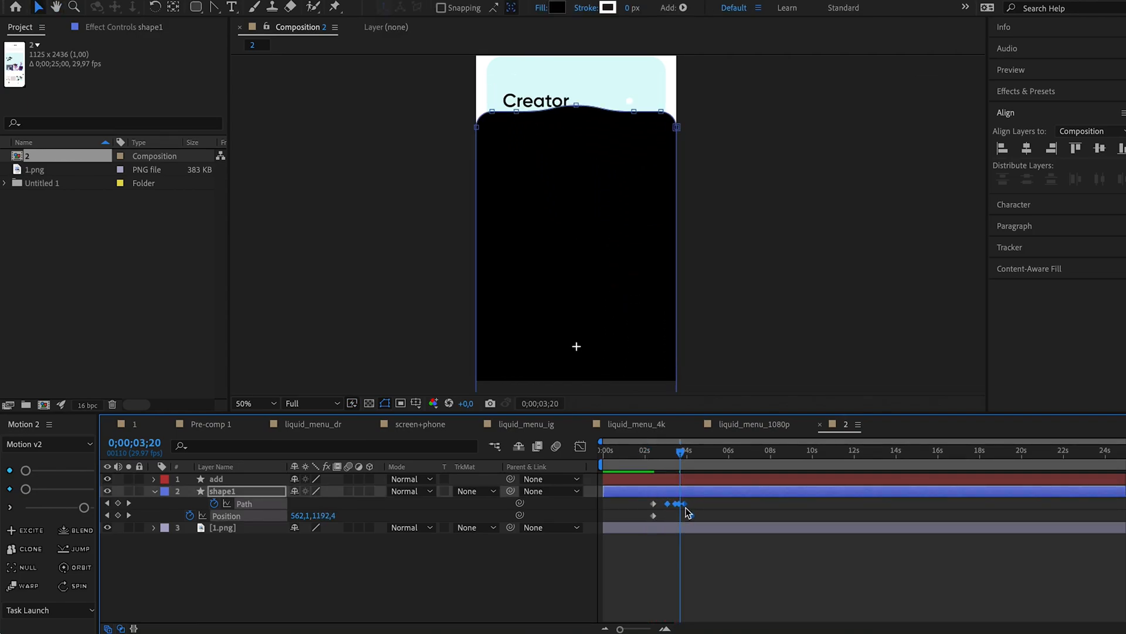
left_click(647, 452)
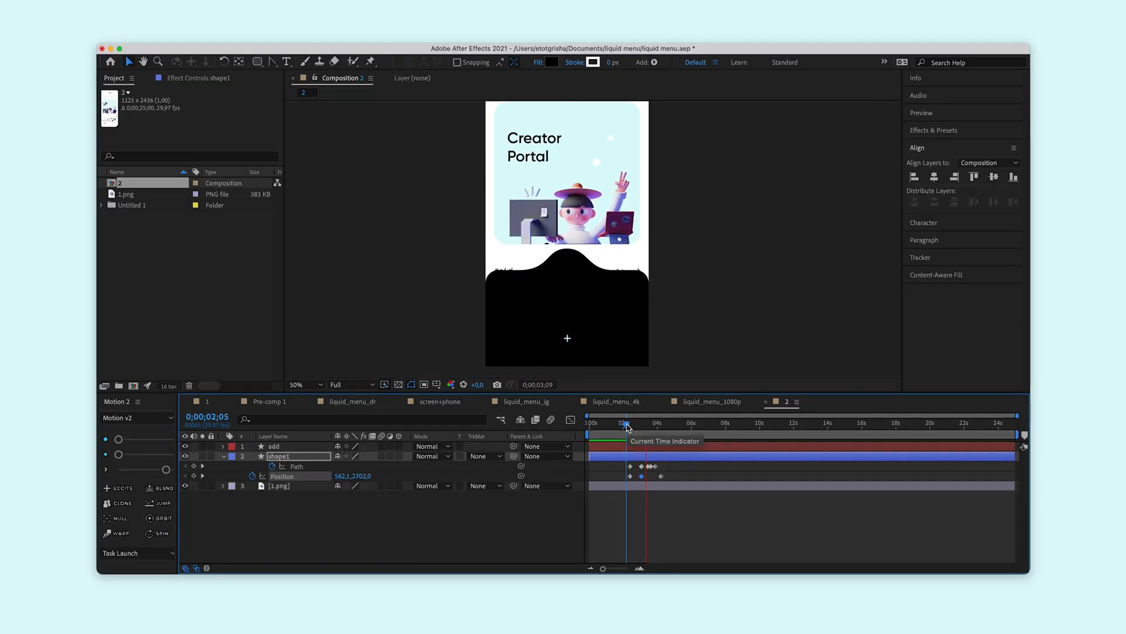
key("space")
scroll(627, 271, "down", 2)
left_click(628, 425)
key("space")
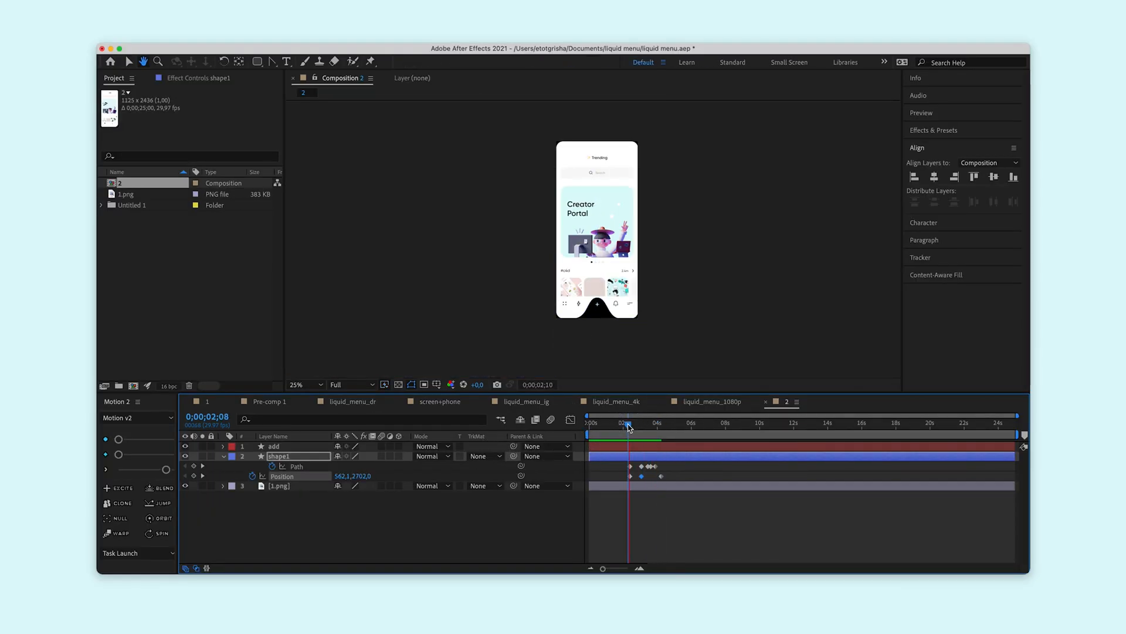
Ease all of shape1's Path and Position keyframes with Motion v2 and preview the animation.
key("space")
left_click_drag(619, 464, 672, 480)
left_click(167, 474)
left_click(628, 425)
key("space")
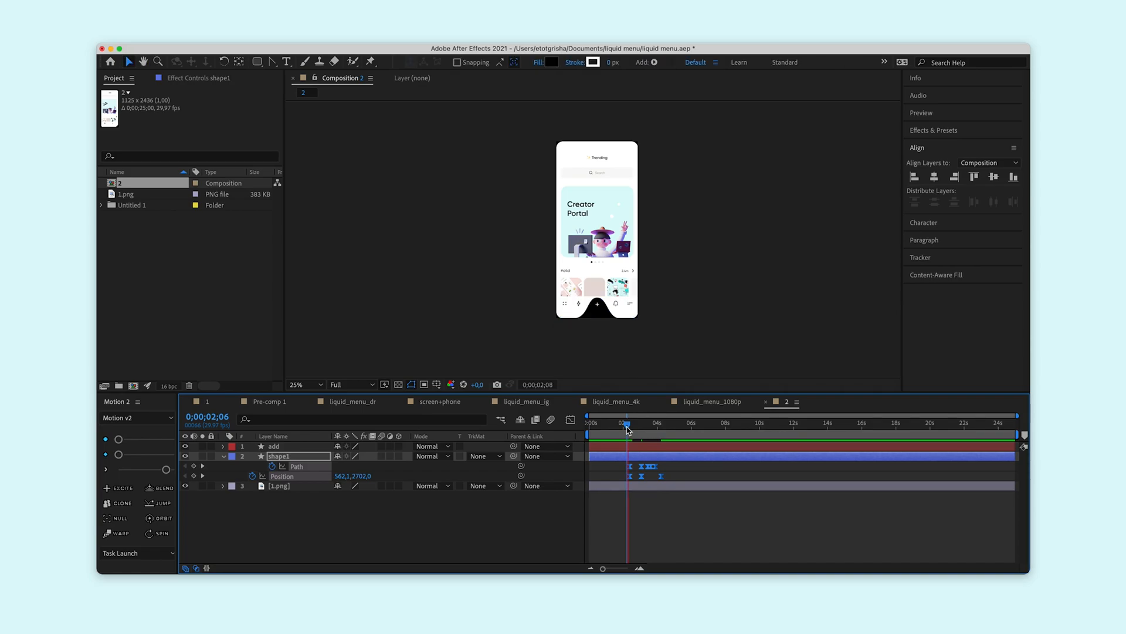
left_click(627, 429)
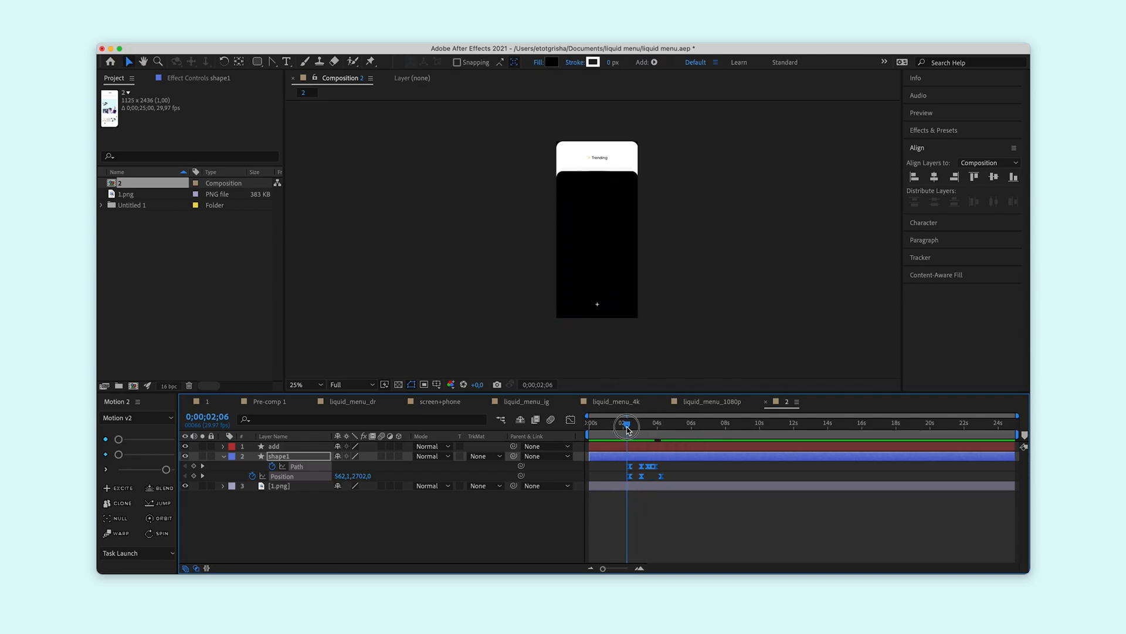
key("space")
Return shape1's middle Position keyframe at 0;00;03;02 to linear interpolation and preview the animation.
left_click(641, 486)
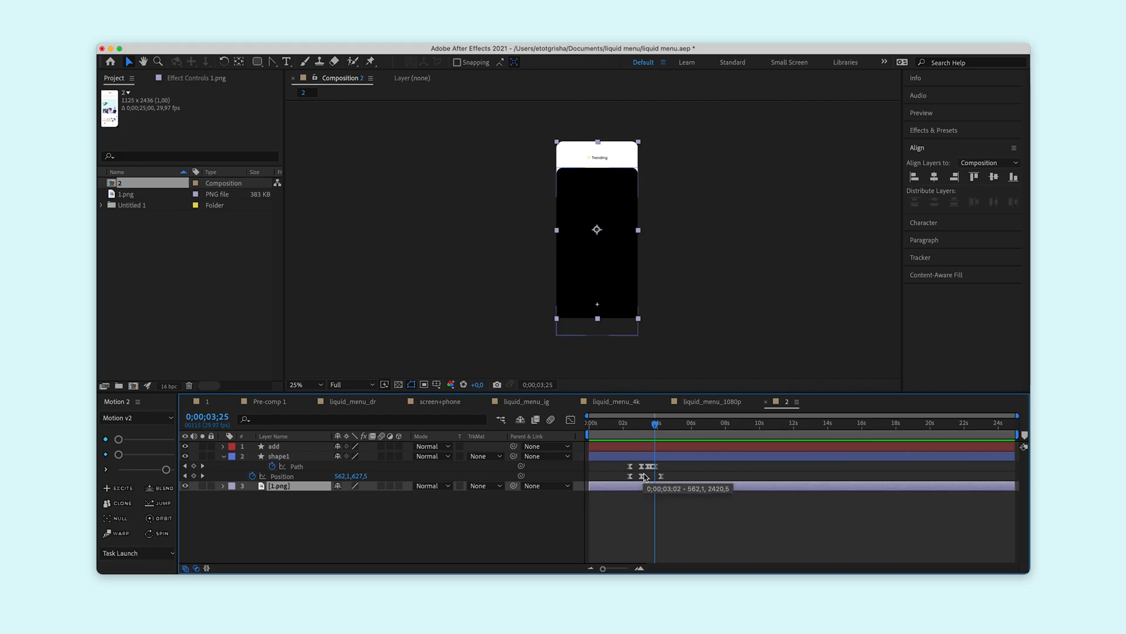
left_click(642, 476)
left_click(628, 423)
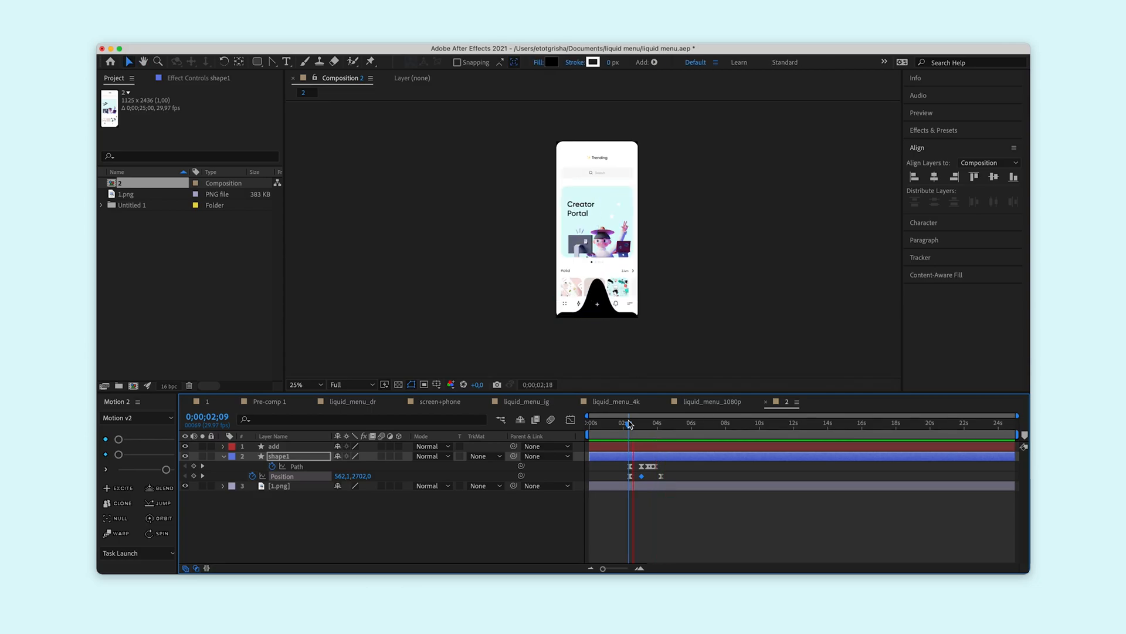
key("space")
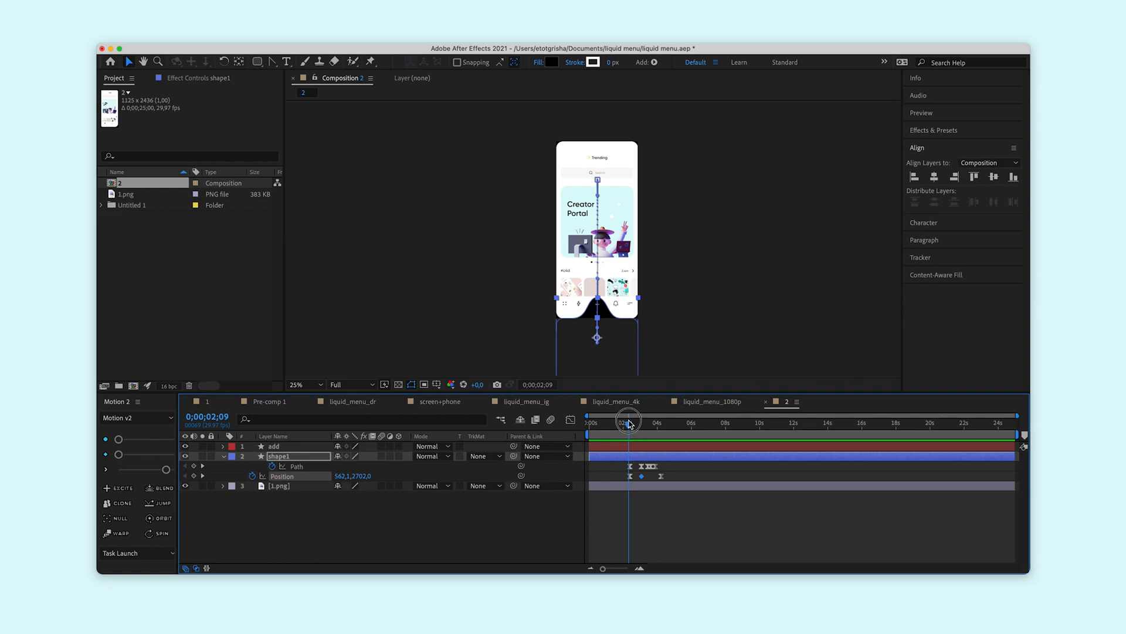
Set Position and Opacity keyframes for the add layer at 0;00;02;12.
left_click(629, 423)
left_click(633, 447)
key("p")
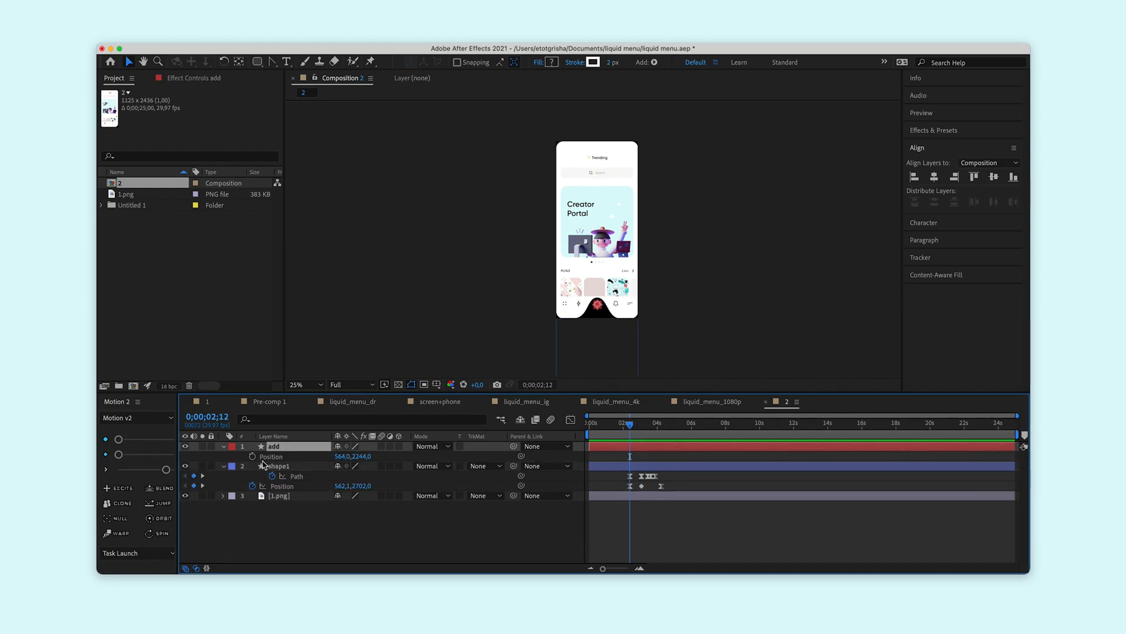
left_click(253, 456)
key("shift+t")
left_click(252, 466)
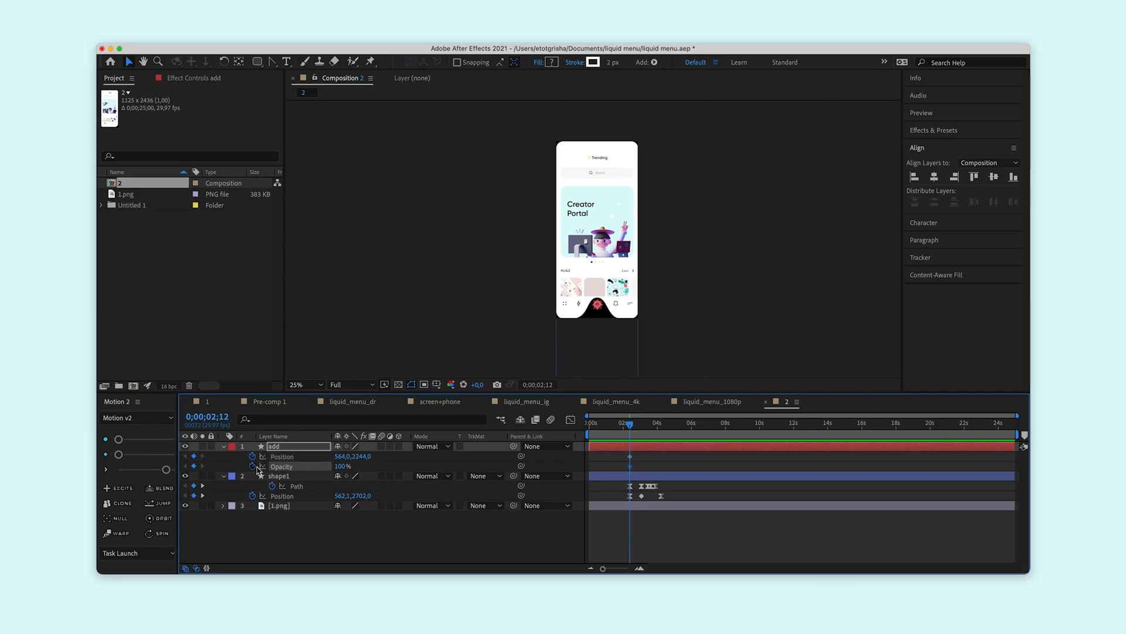
At 0;00;03;02, move the add layer up to Position 564,0, 1731,0 with Opacity 0%, and preview the result.
left_click_drag(629, 423, 642, 423)
left_click_drag(358, 459, 175, 460)
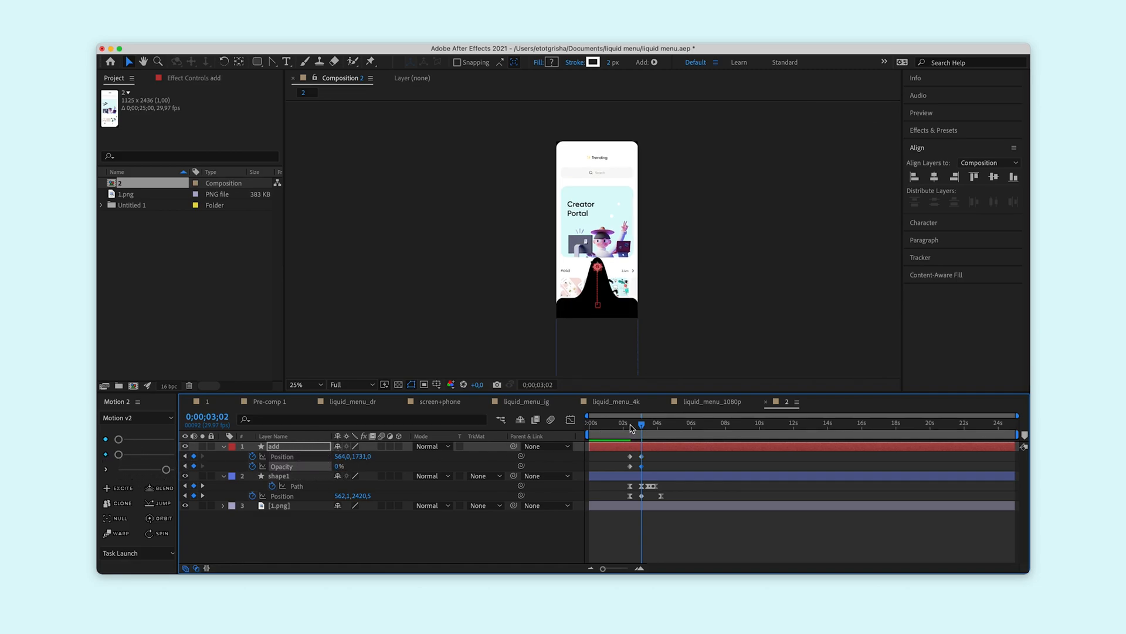
left_click(630, 428)
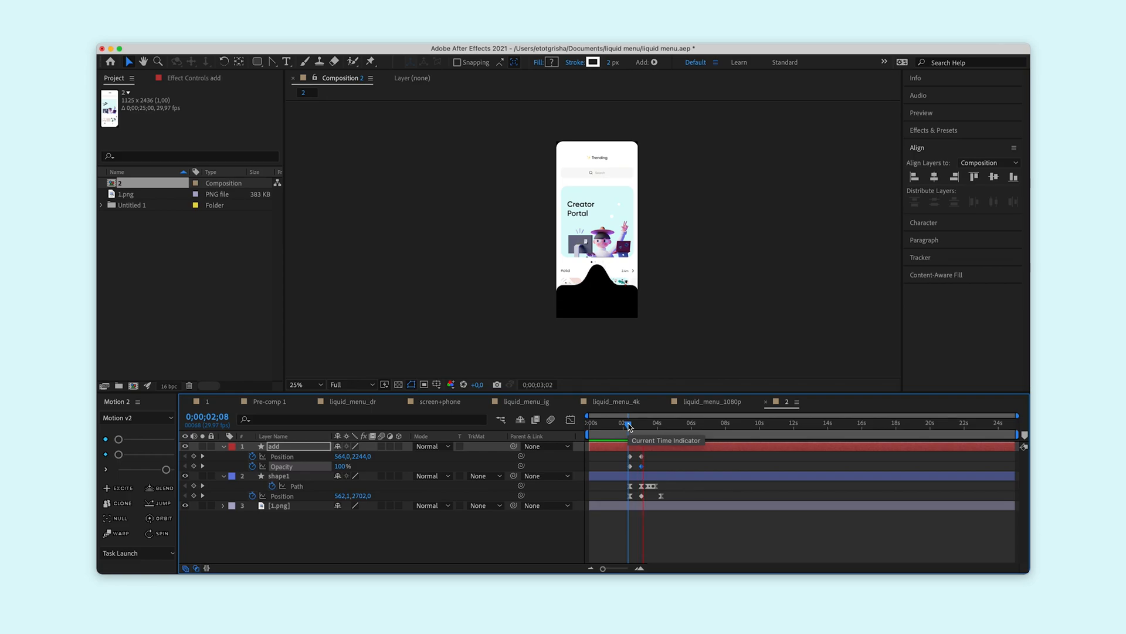
key("space")
Ease the add layer's first Position keyframe with Motion v2 and preview the plus icon's motion.
left_click(654, 455)
left_click(165, 472)
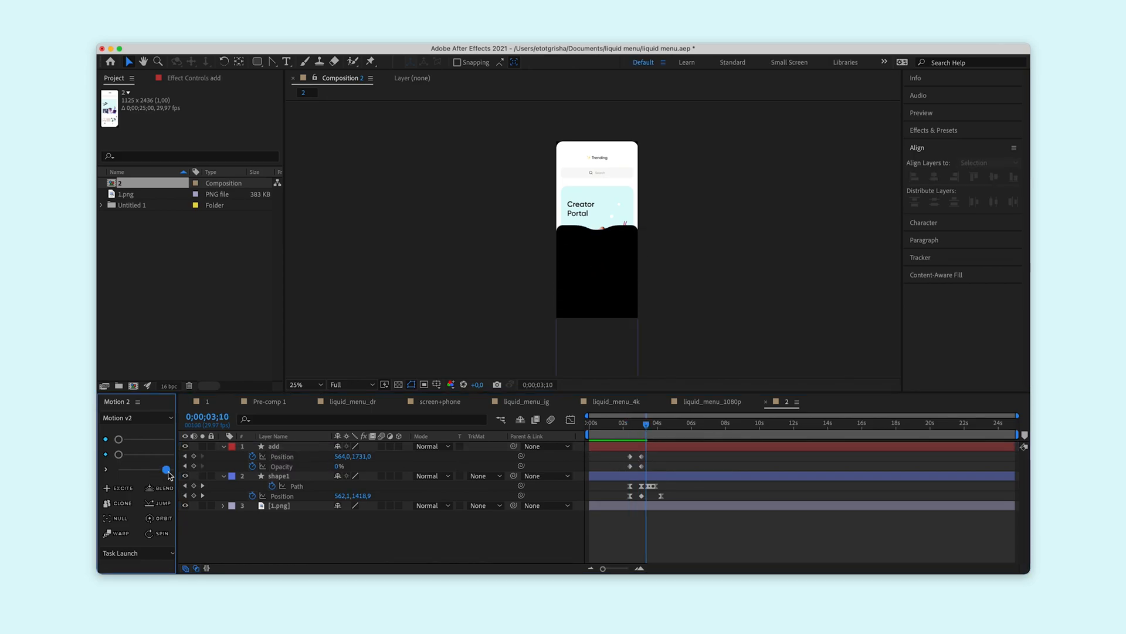
left_click(630, 456)
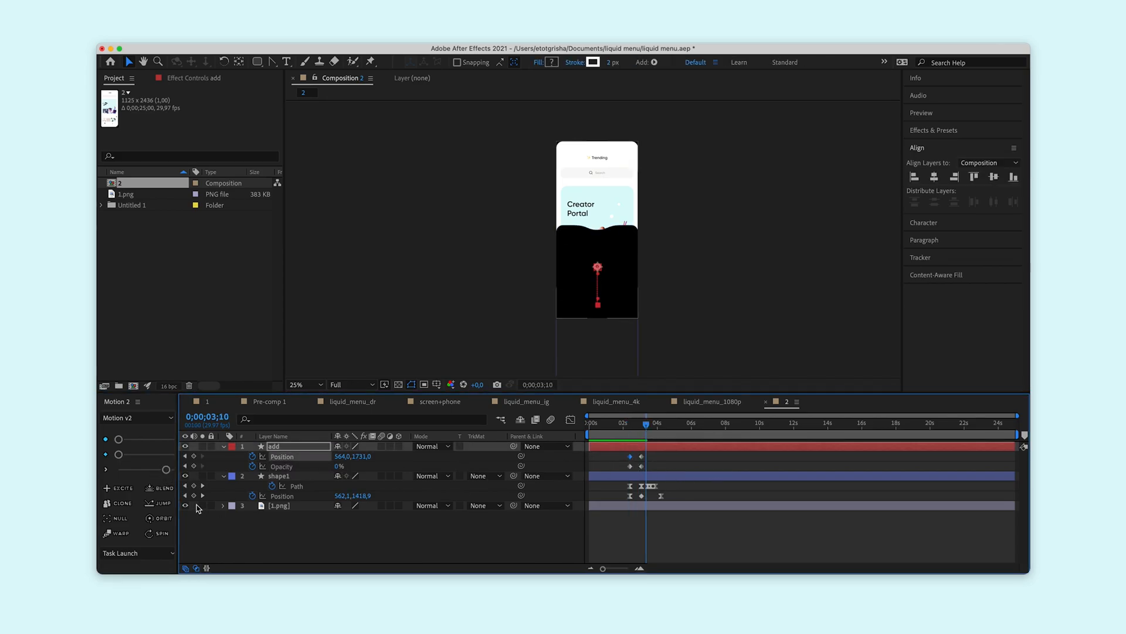
left_click(166, 470)
left_click(628, 427)
key("space")
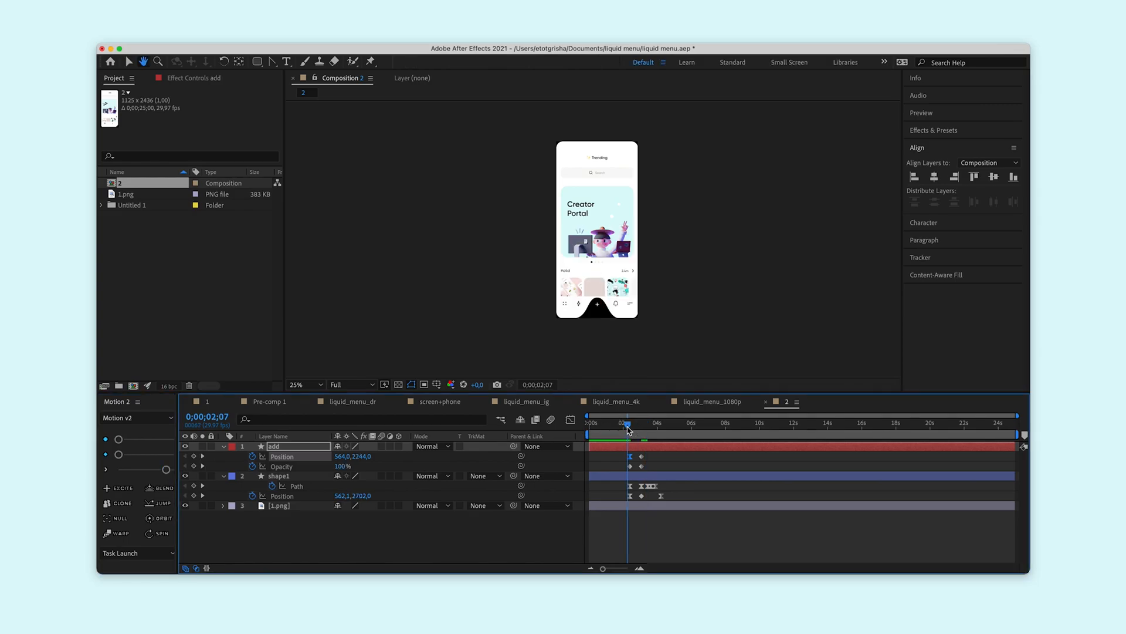
left_click_drag(628, 427, 641, 428)
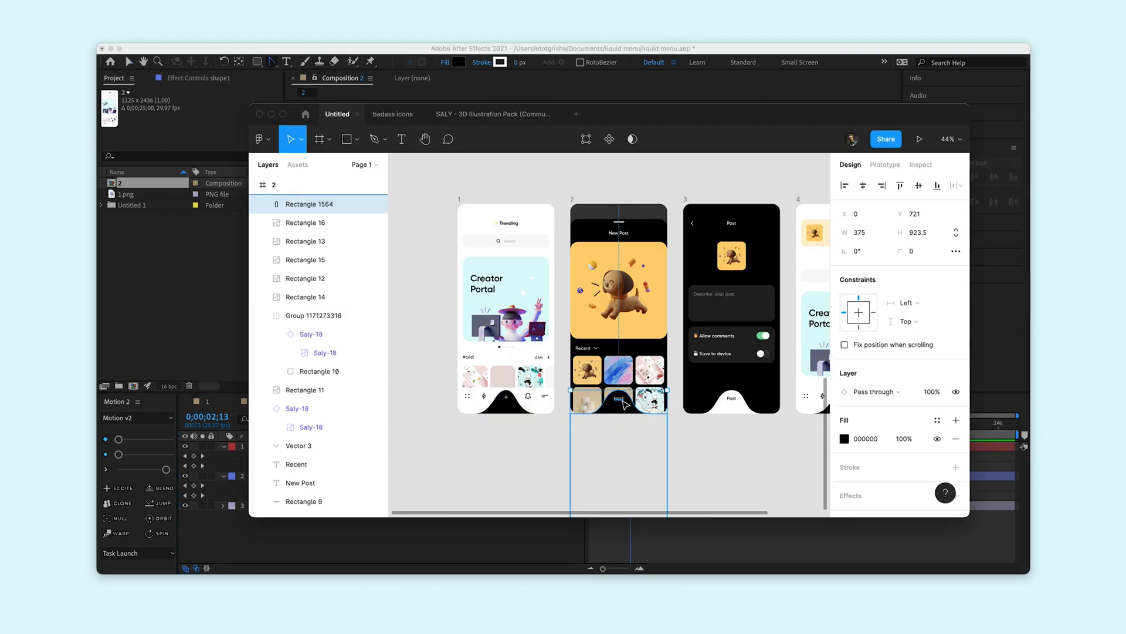
Switch to Figma and hide the Next text and Rectangle 1564 layers in frame 2.
left_click(376, 225)
left_click(376, 207)
left_click(561, 200)
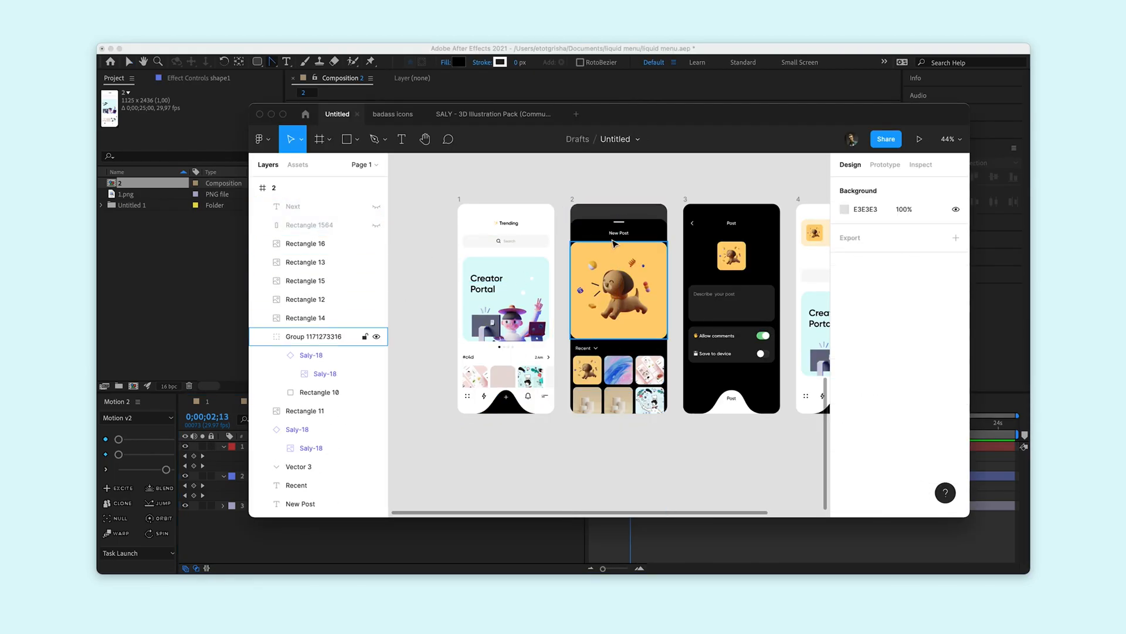
Group frame 2's New Post sheet content, leaving out the background rectangle and hidden layers, and name the group 2.
left_click(616, 234)
left_click(609, 298, "shift")
left_click(654, 447)
left_click_drag(658, 439, 574, 225)
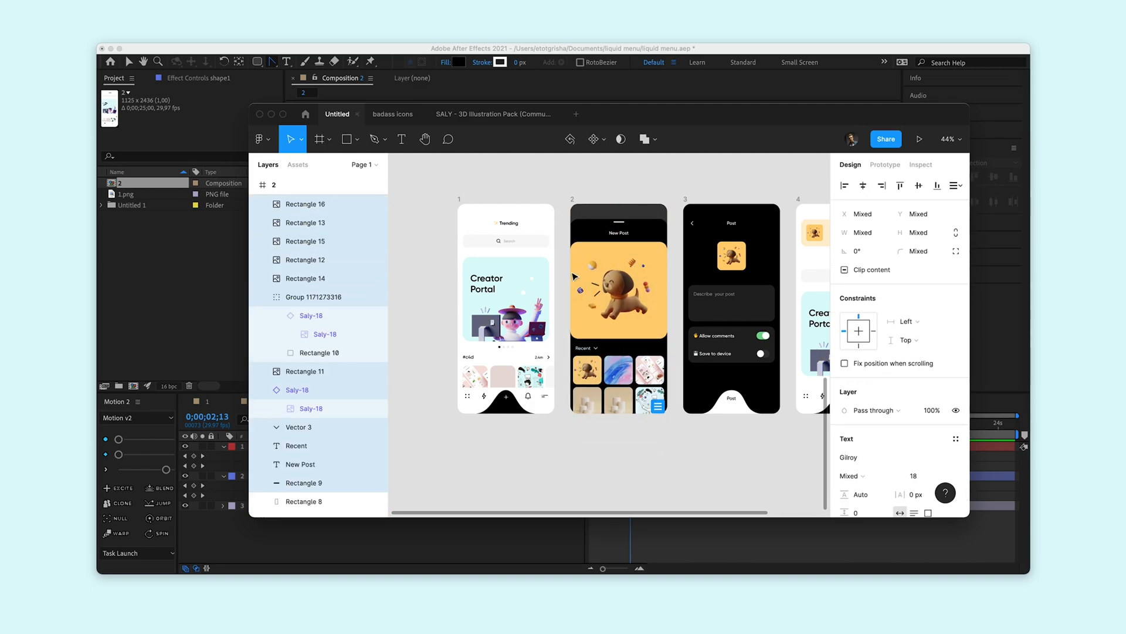
key("ctrl+g")
double_click(307, 204)
key("Return")
Export group 2 from Figma as a PNG at 3x and import 2.png into the After Effects project.
scroll(864, 495, "down", 10)
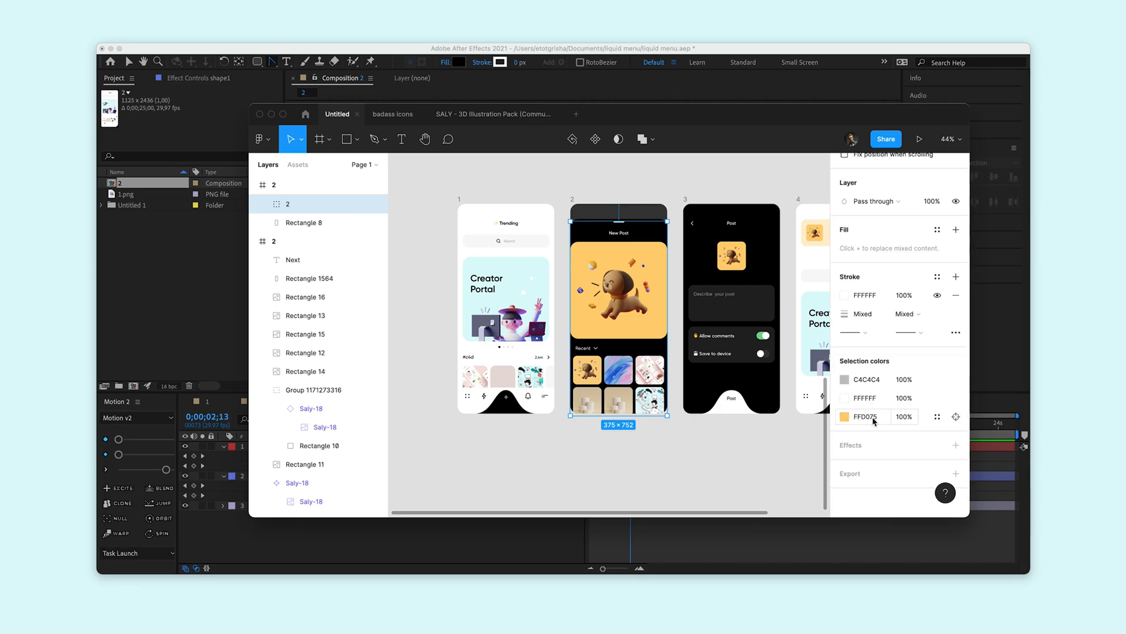
left_click(864, 494)
left_click(857, 466)
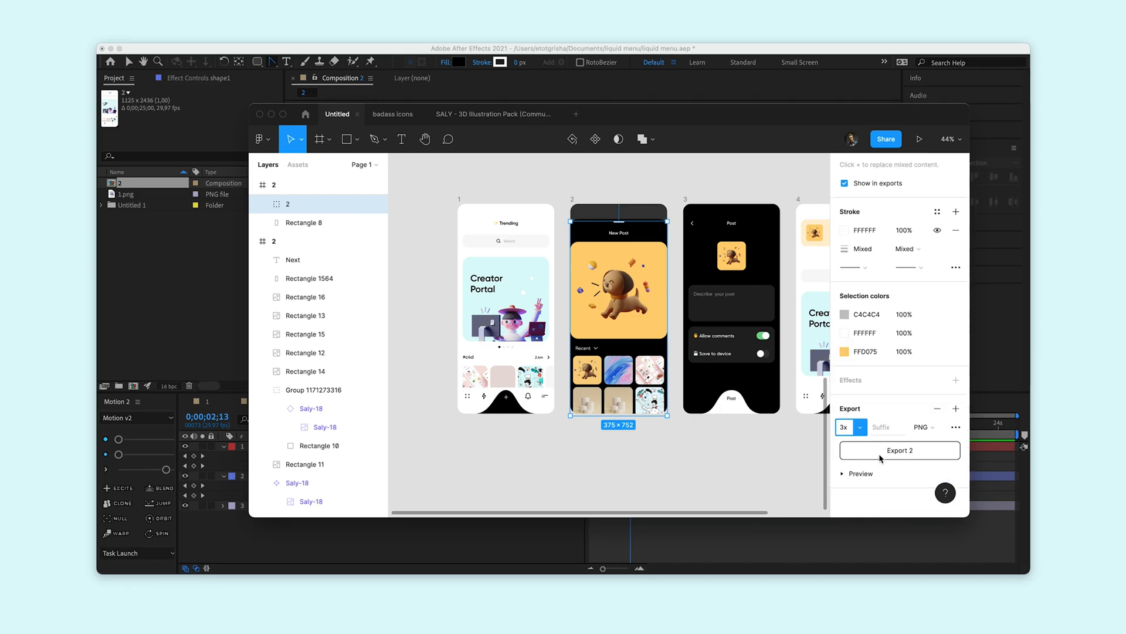
left_click(882, 452)
key("Return")
key("super+Tab")
left_click_drag(563, 241, 155, 267)
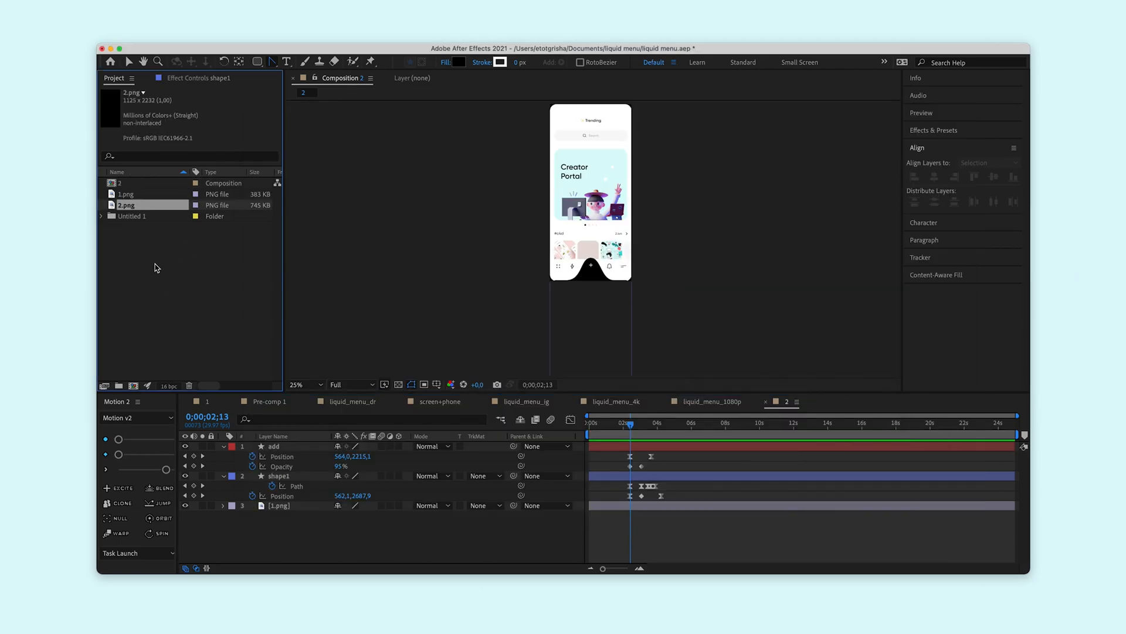
Add 2.png to composition 2, center it vertically, and place it directly below the add layer.
left_click_drag(611, 474, 629, 441)
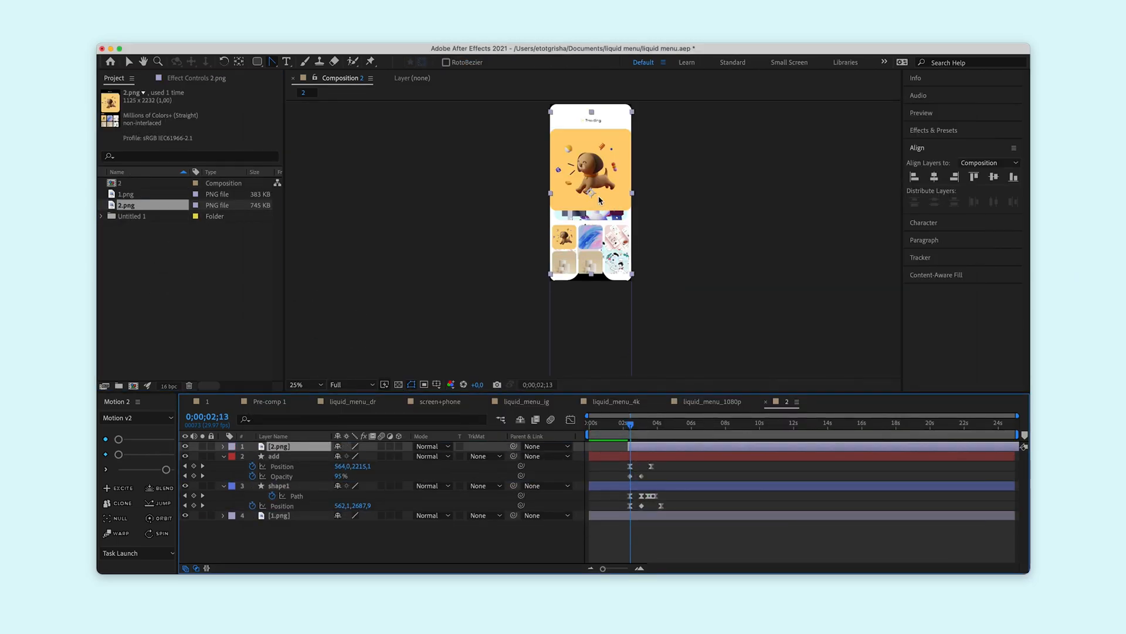
left_click(997, 178)
left_click_drag(279, 446, 284, 472)
At 0;00;05;06, nudge the 2.png layer down so its content sits inside the raised black menu.
left_click_drag(631, 425, 677, 431)
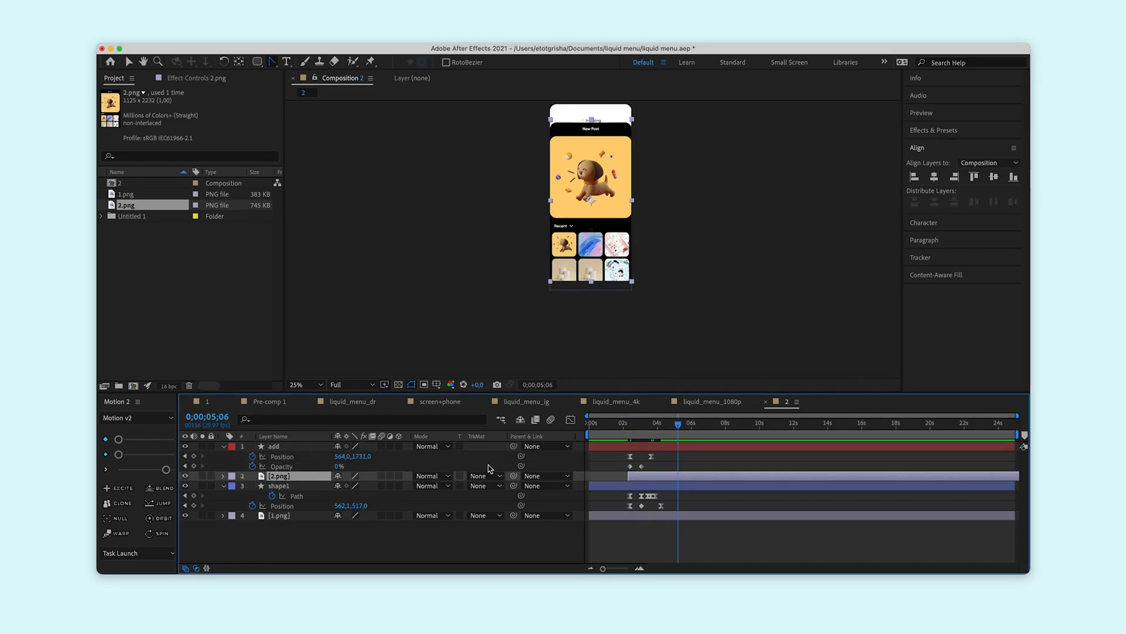
scroll(610, 176, "up", 2)
key("space")
left_click_drag(706, 170, 715, 302)
left_click_drag(645, 239, 648, 260)
key("super+z")
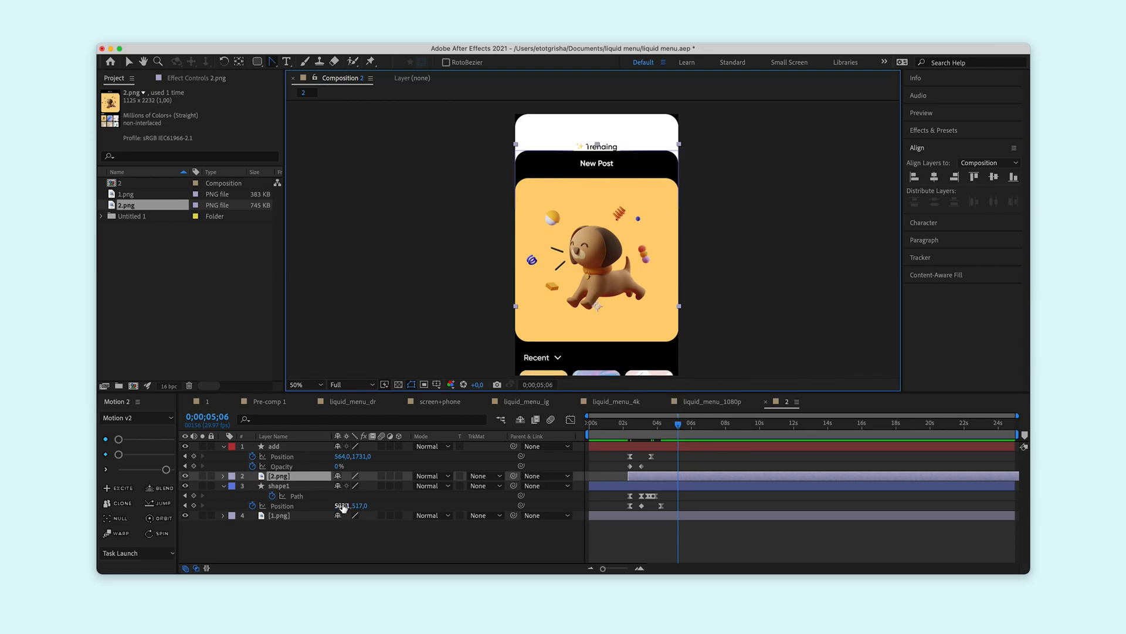
key("shift+Down")
key("shift+Down")
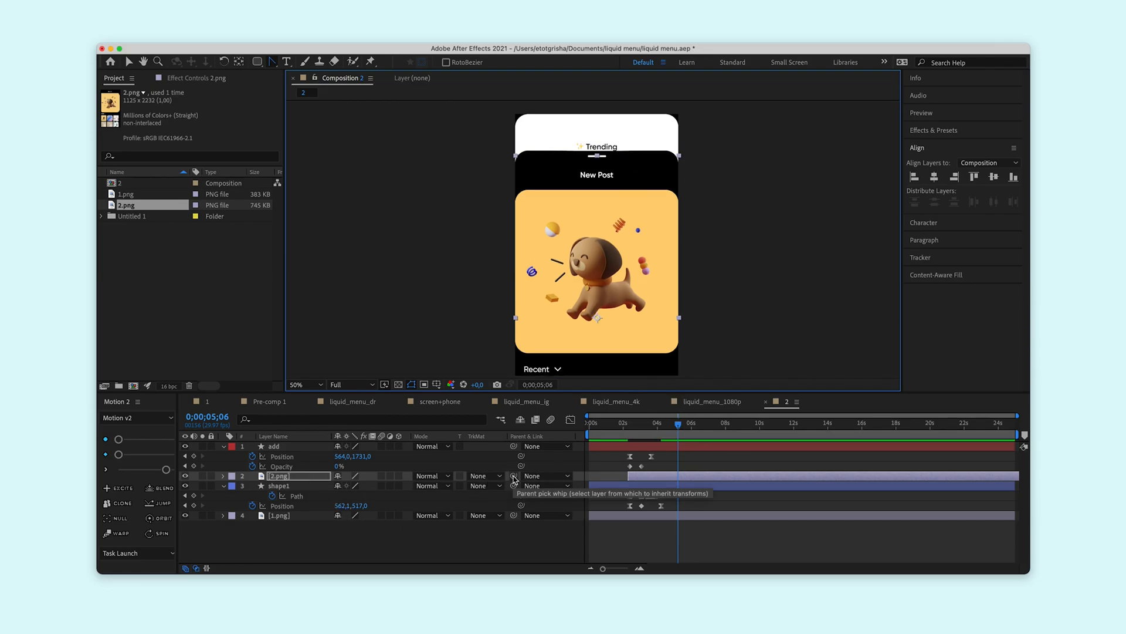
Parent the 2.png layer to shape1 and preview the menu rising with its content.
left_click(514, 476)
left_click_drag(515, 480, 281, 487)
left_click_drag(654, 429, 644, 428)
scroll(686, 315, "down", 2)
key("space")
left_click_drag(686, 314, 687, 256)
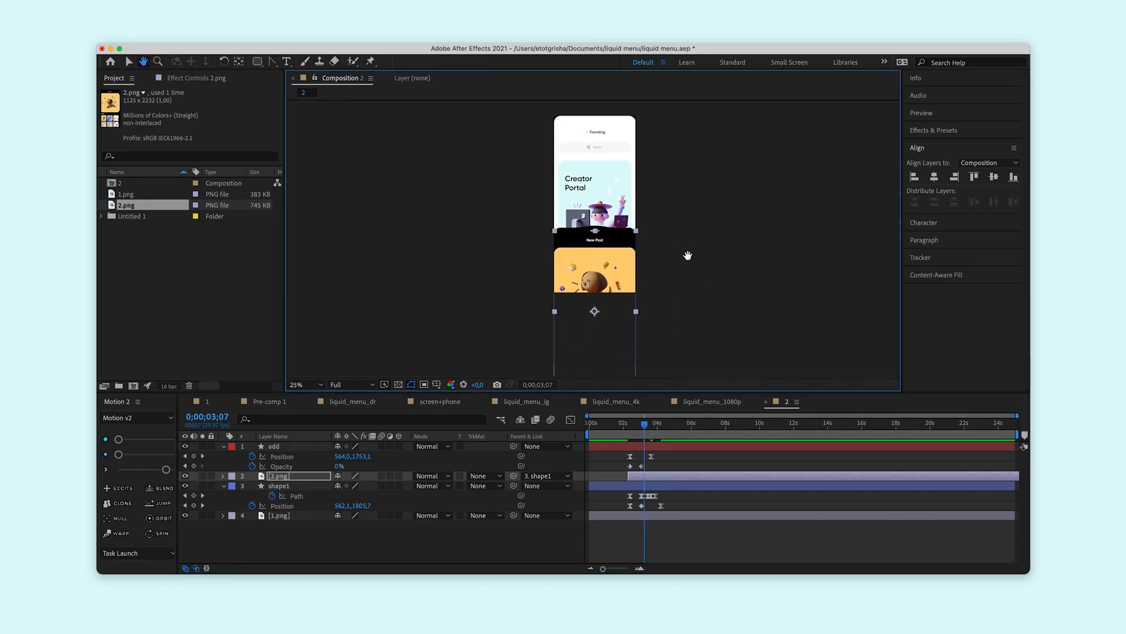
left_click(628, 425)
key("space")
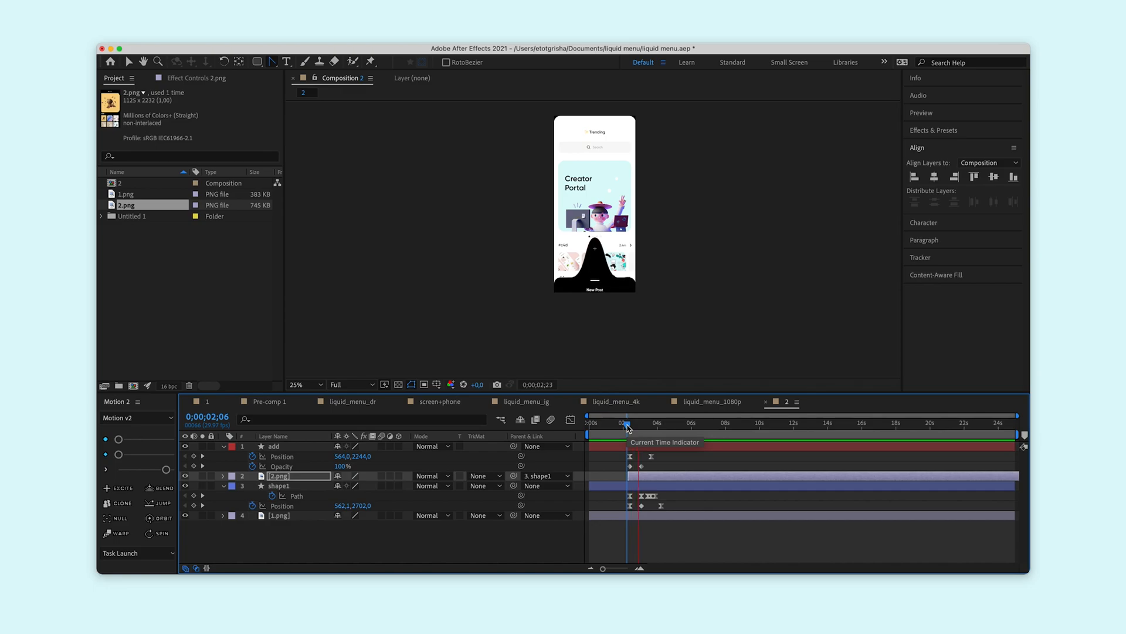
left_click_drag(628, 427, 648, 424)
key("space")
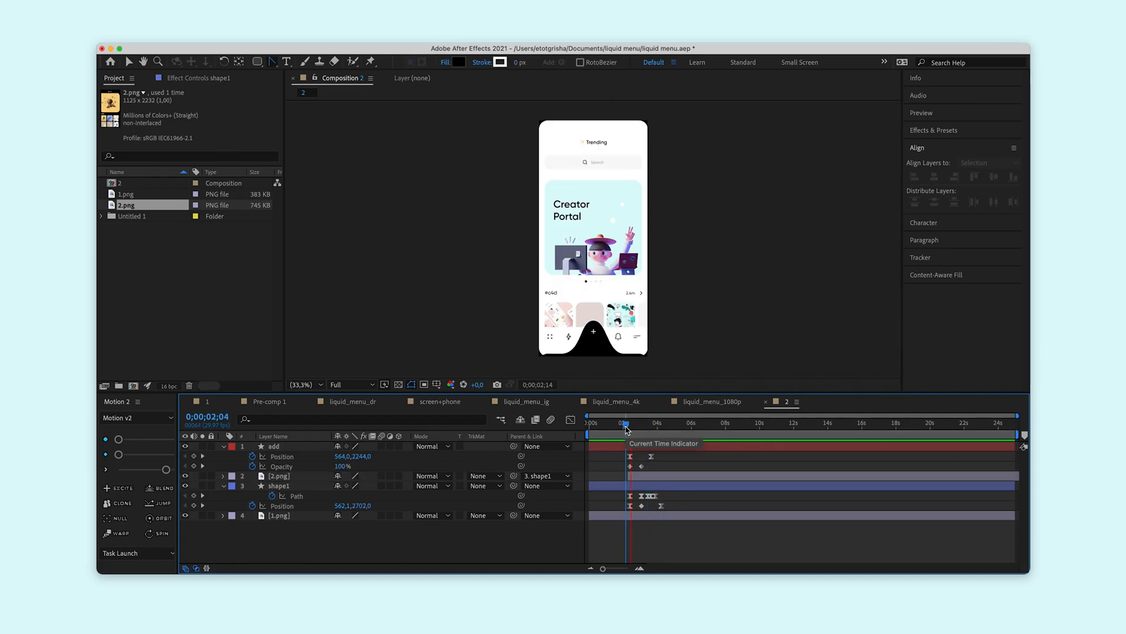
key("space")
Duplicate shape1, delay the copy so its first keyframes fall at 0;00;04;11, and place it above all other layers.
left_click(299, 486)
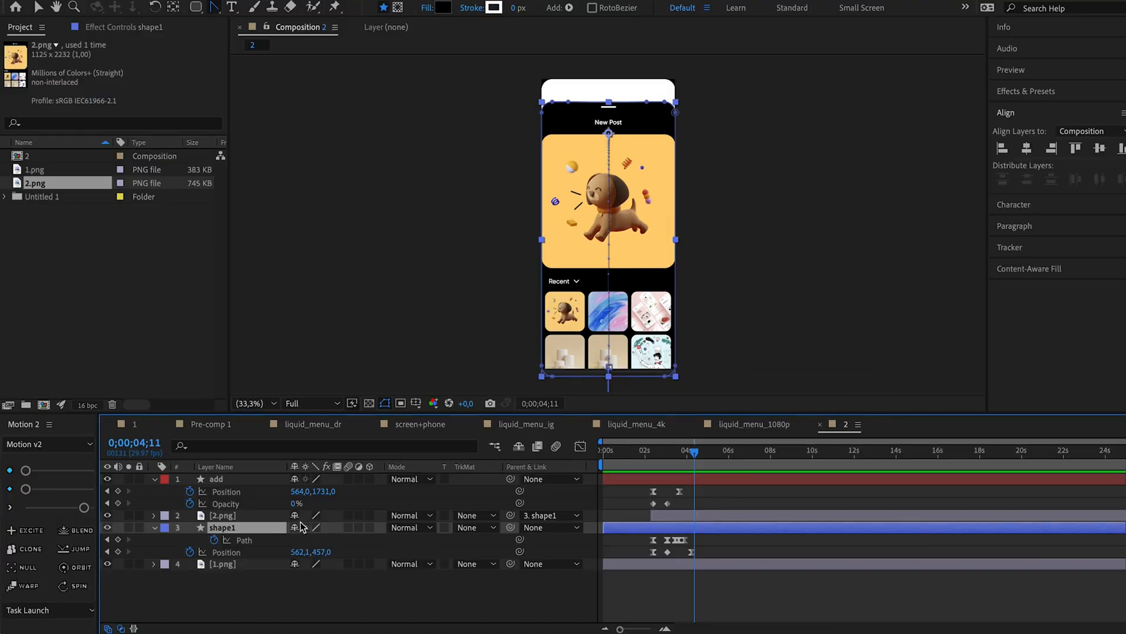
key("ctrl+d")
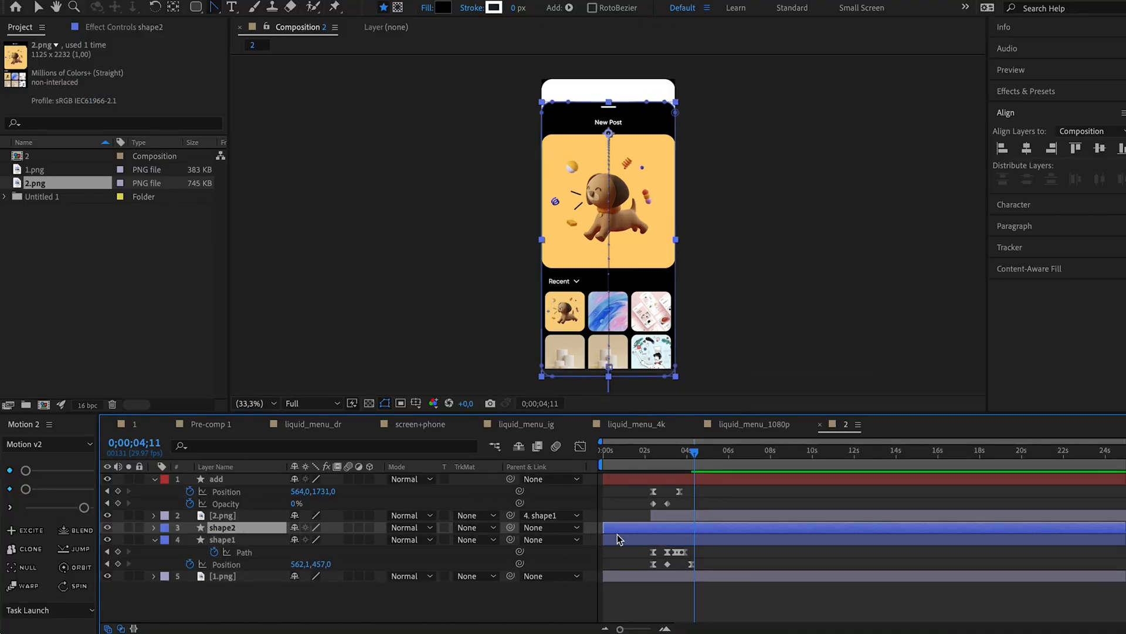
key("u")
left_click_drag(709, 538, 649, 556)
left_click(615, 536)
left_click_drag(648, 526, 689, 527)
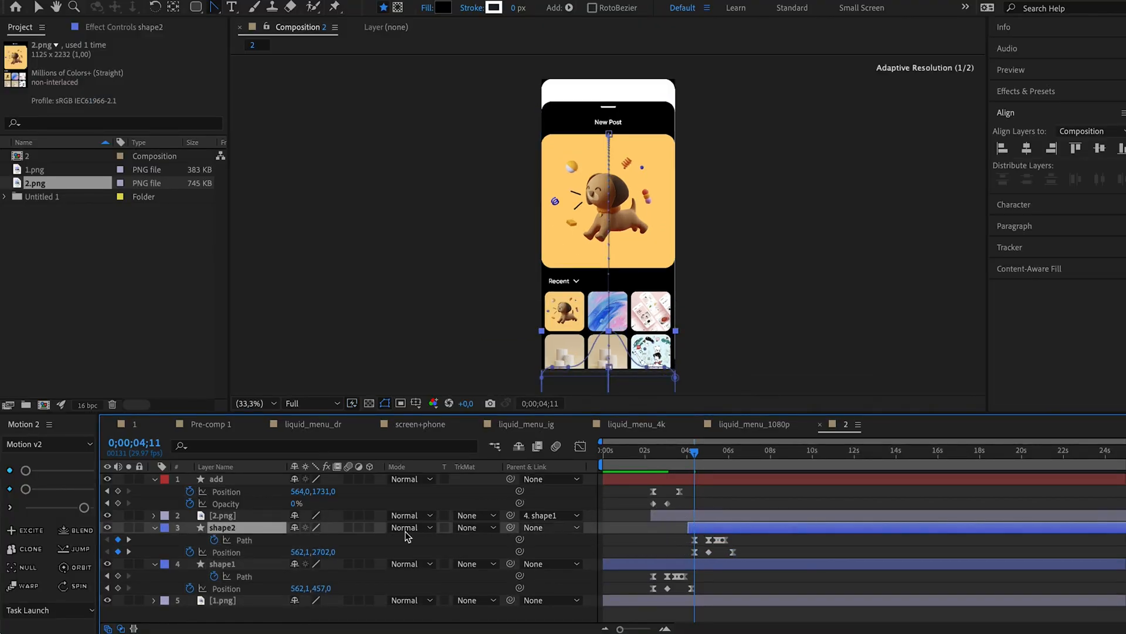
left_click_drag(226, 527, 239, 478)
Add a Path keyframe to shape2 at 0;00;03;28 with its central bump flattened down.
left_click(698, 455)
left_click(685, 453)
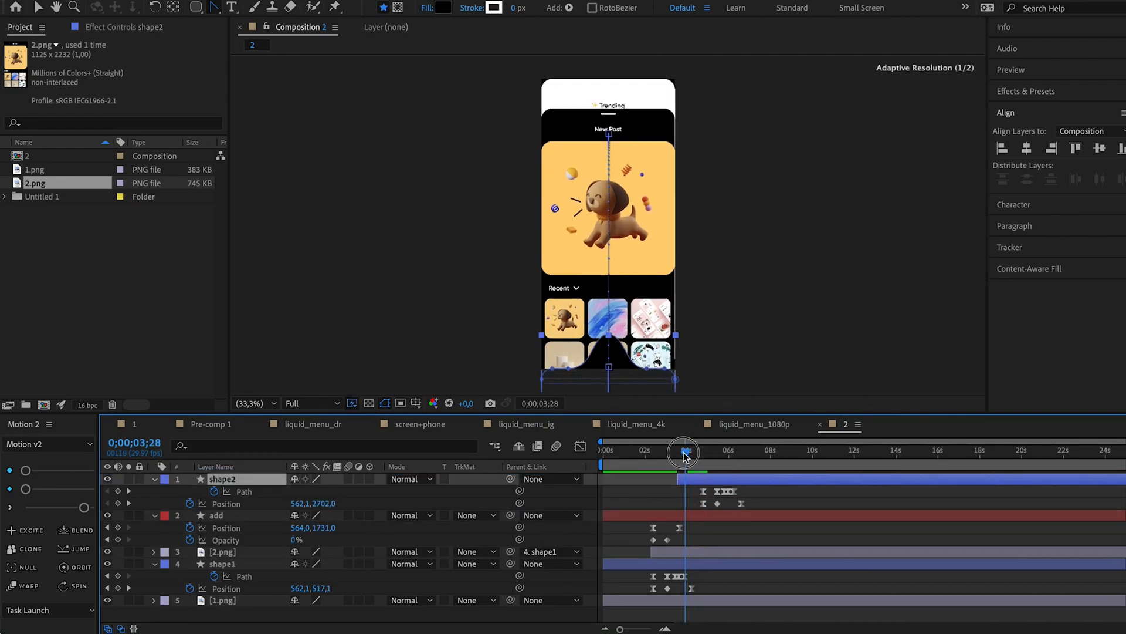
left_click(118, 491)
left_click_drag(621, 324, 594, 344)
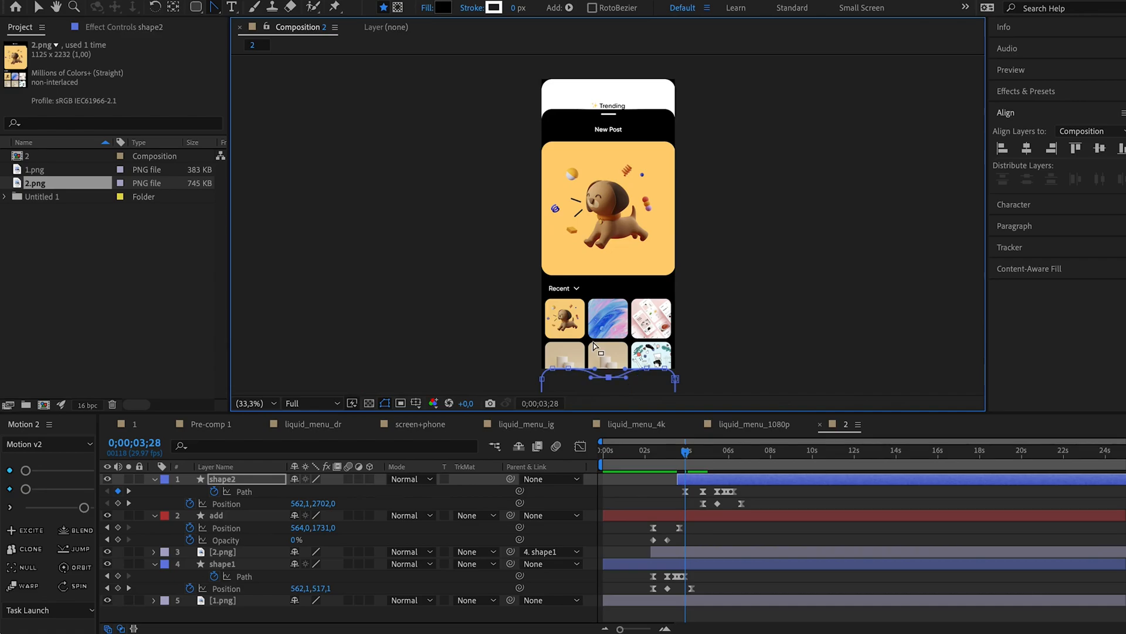
Shift shape2 slightly earlier on the timeline and preview the second liquid bump.
left_click_drag(685, 453, 683, 480)
left_click(674, 451)
key("space")
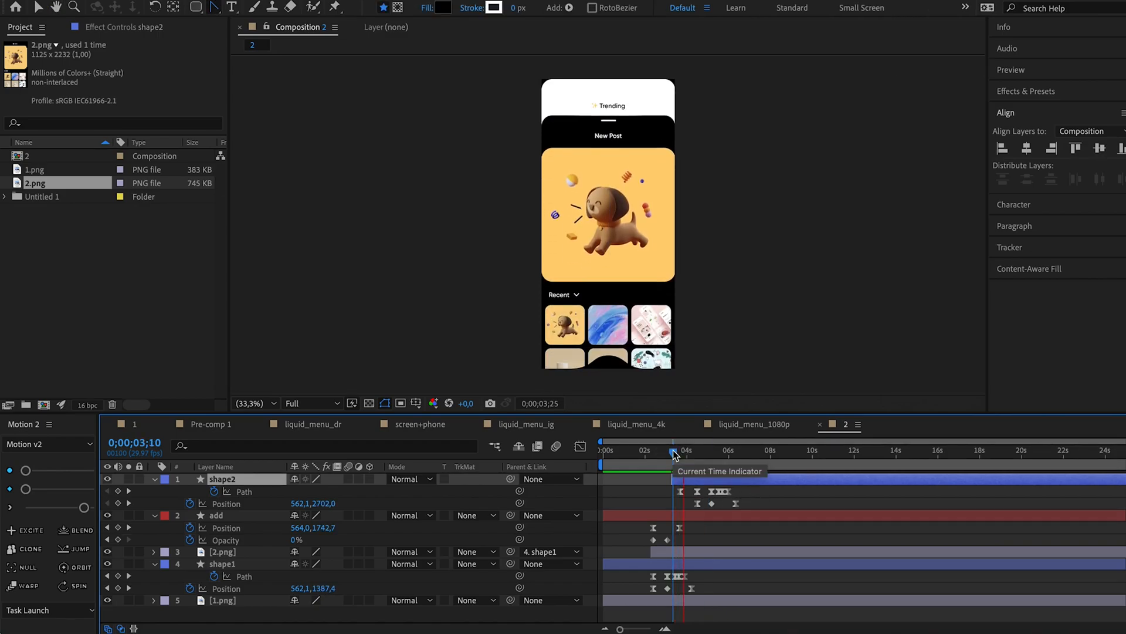
left_click(674, 450)
key("space")
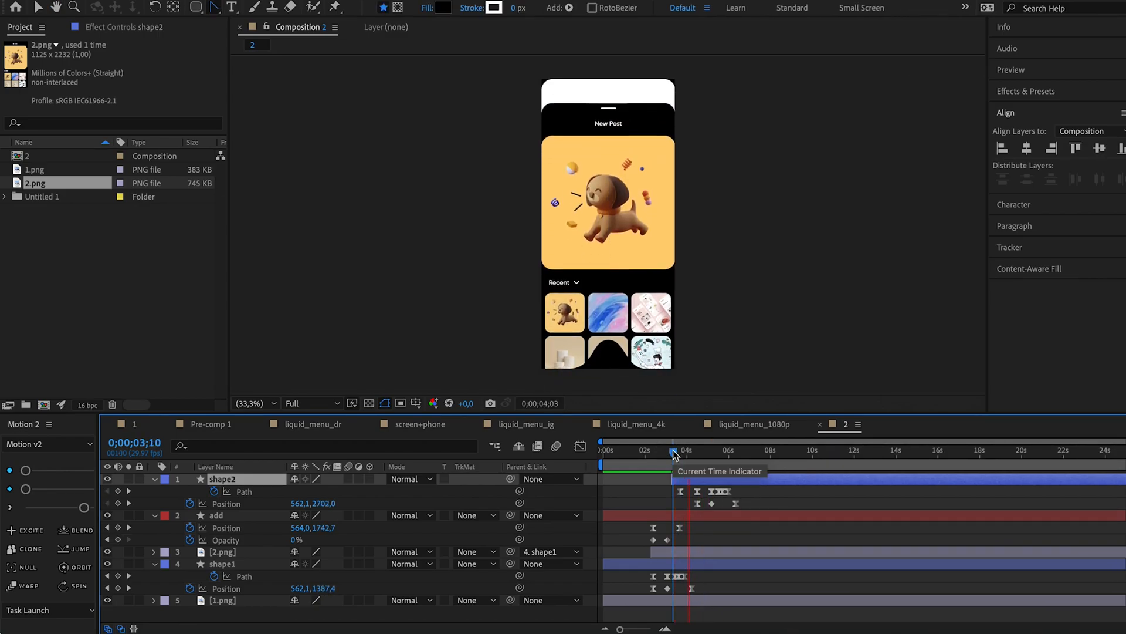
key("space")
Delay shape2's rise keyframes to start at about 0;00;06;04, copy its bump Path keyframe to hold the shape, and preview.
left_click(698, 491)
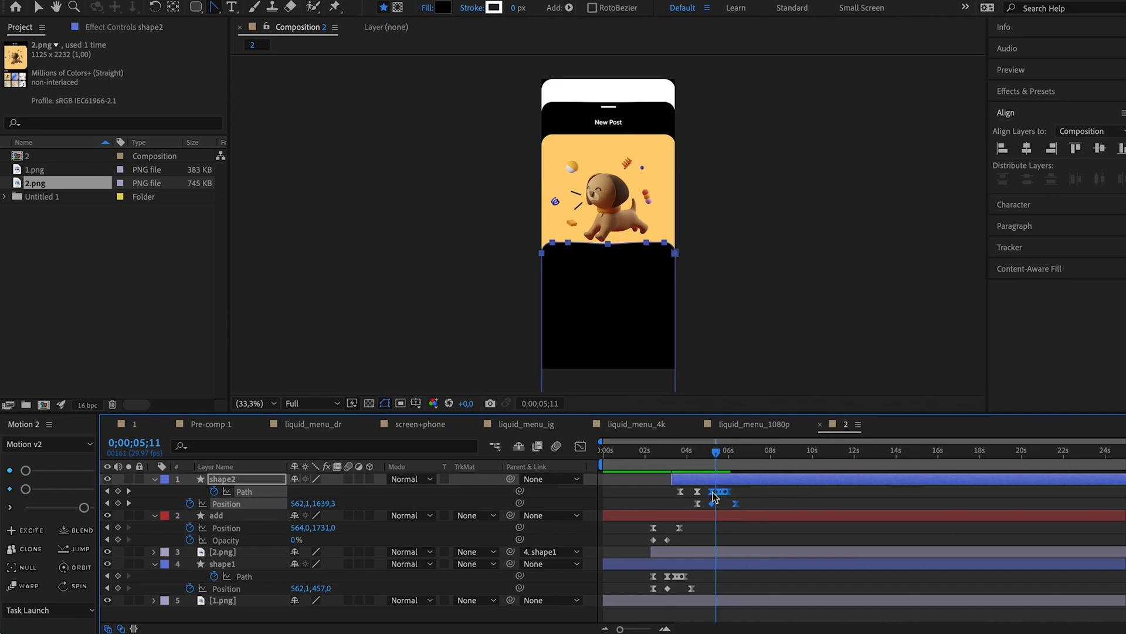
left_click_drag(713, 493, 732, 493)
left_click(701, 451)
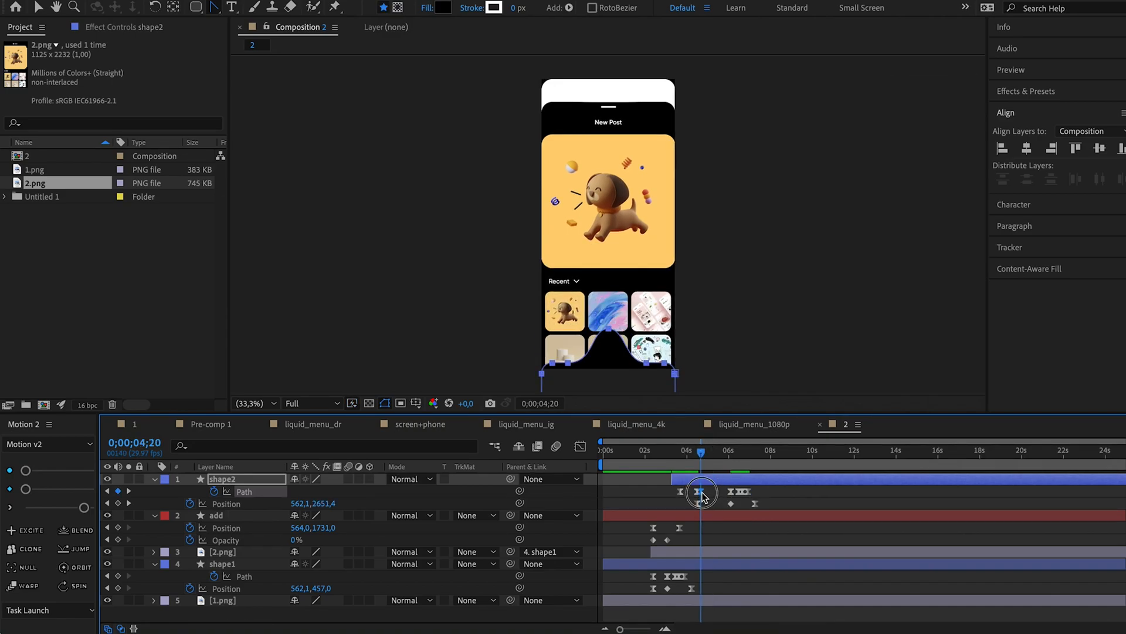
left_click(673, 452)
key("space")
Copy shape2's first Position keyframe to about 0;00;05;07 to hold its height, and preview the hold.
key("space")
left_click(698, 503)
left_click(129, 491)
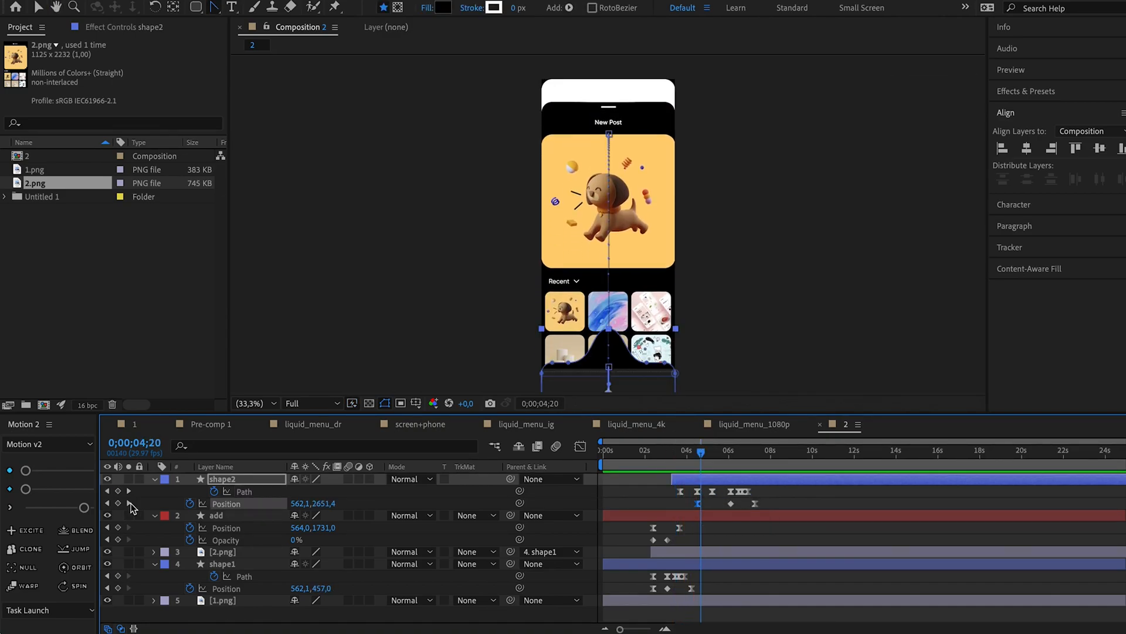
key("super+v")
left_click(691, 451)
Change the interpolation of shape2's first two Position keyframes and preview the hold before the rise.
key("space")
key("space")
left_click(698, 503, "shift")
right_click(699, 503)
left_click(733, 626)
left_click(569, 207)
left_click(528, 242)
left_click(602, 302)
left_click(684, 451)
key("space")
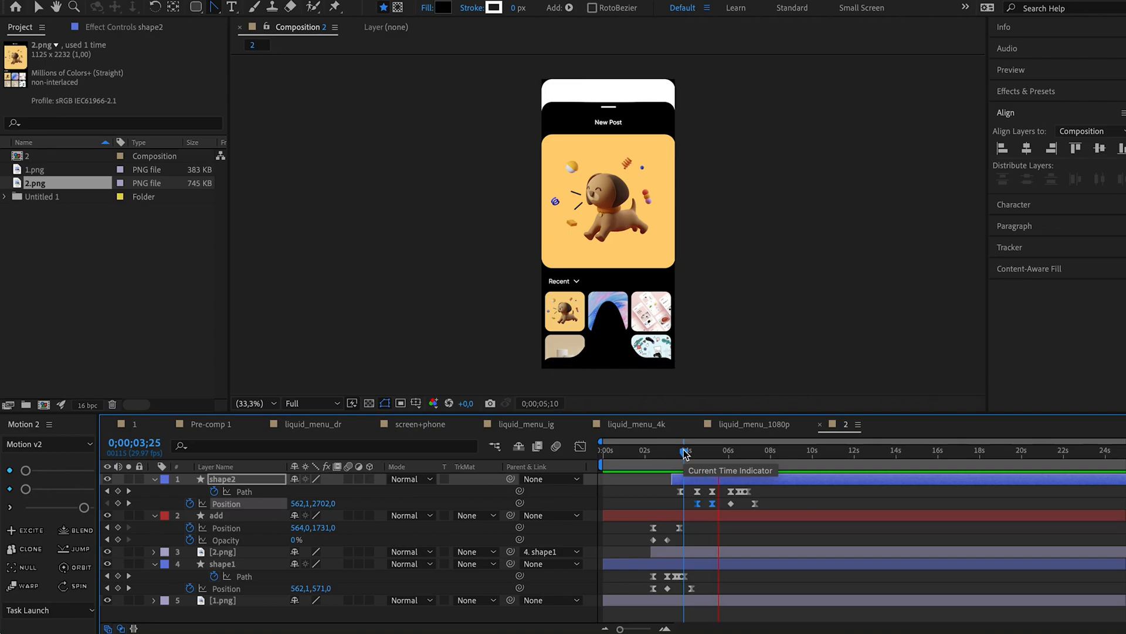
key("space")
left_click(686, 453)
key("space")
key("space")
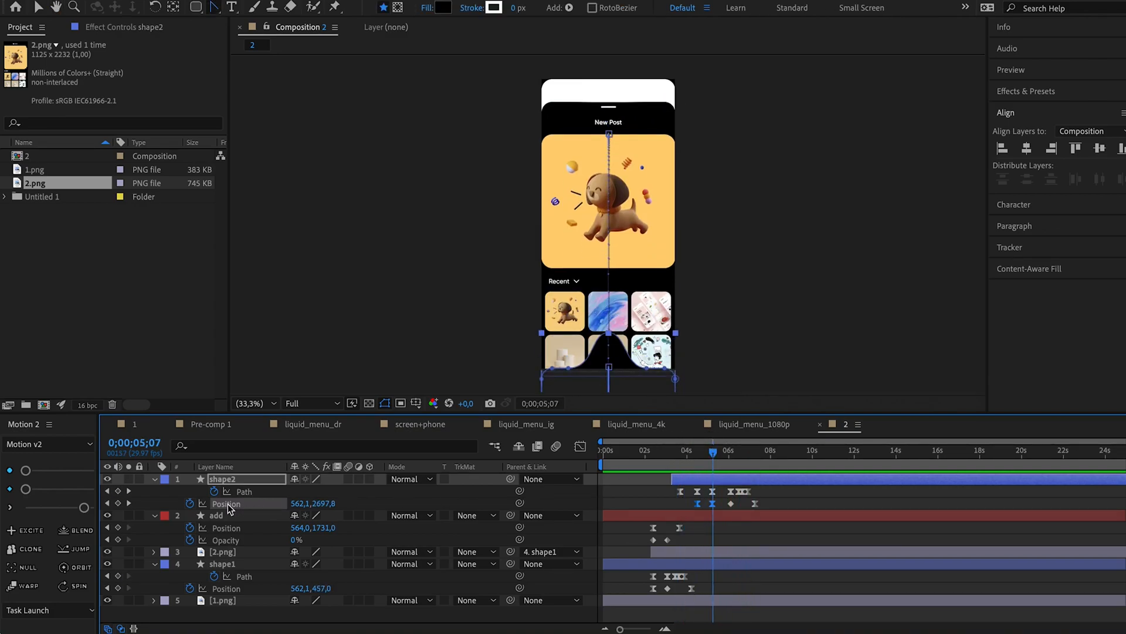
Raise shape2 at its last Position keyframe, 0;00;07;08, so the black shape covers the whole screen.
left_click(755, 503)
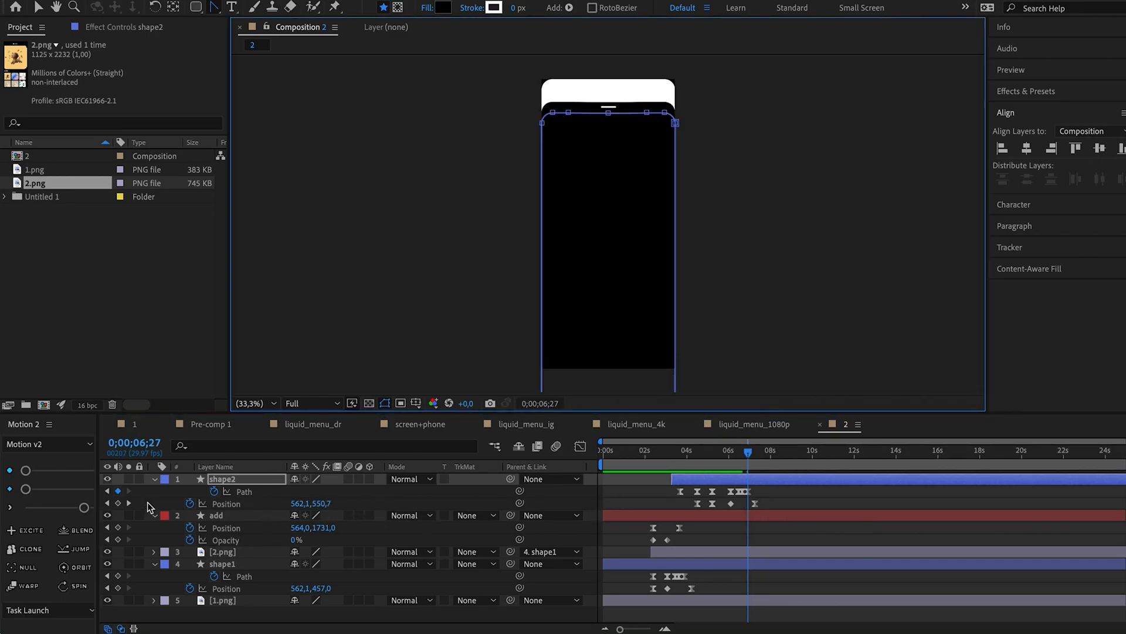
left_click(129, 503)
mouse_move(321, 502)
left_mouse_down()
mouse_move(228, 496)
mouse_move(313, 505)
left_mouse_up()
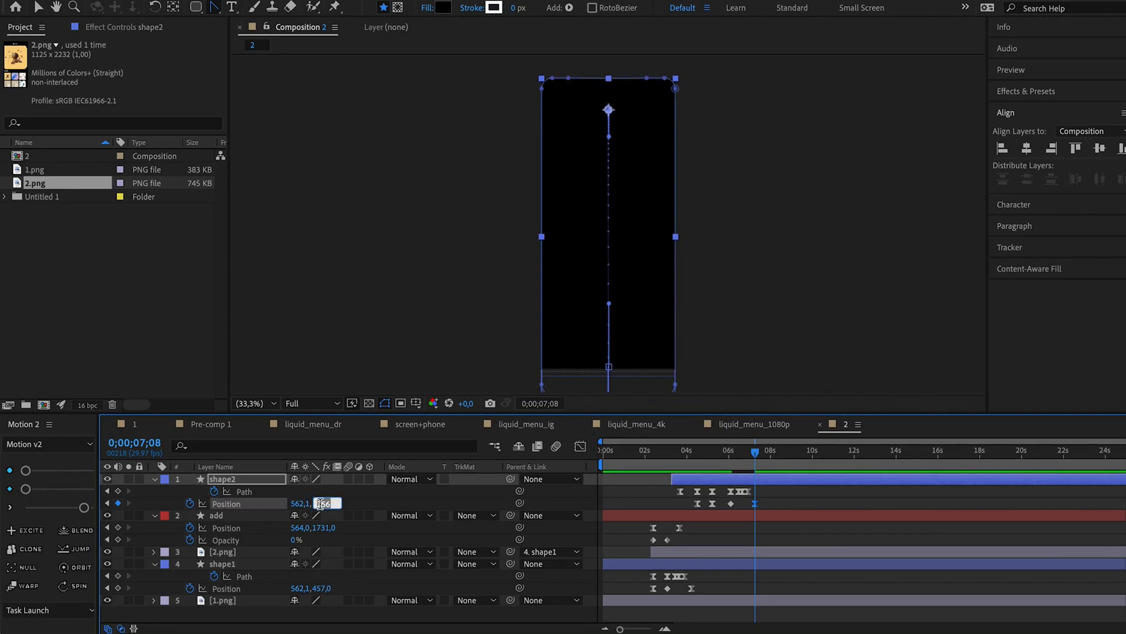
left_click(684, 452)
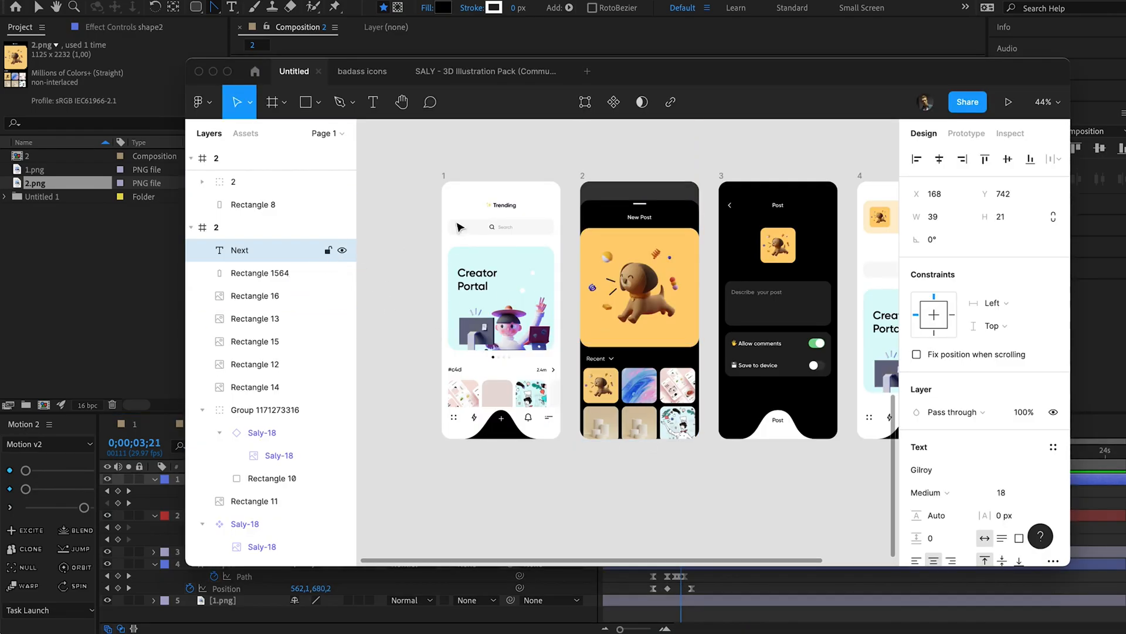
Switch to Figma and send frame 2's Next text to After Effects with the AEUX plugin.
scroll(590, 324, "up", 4)
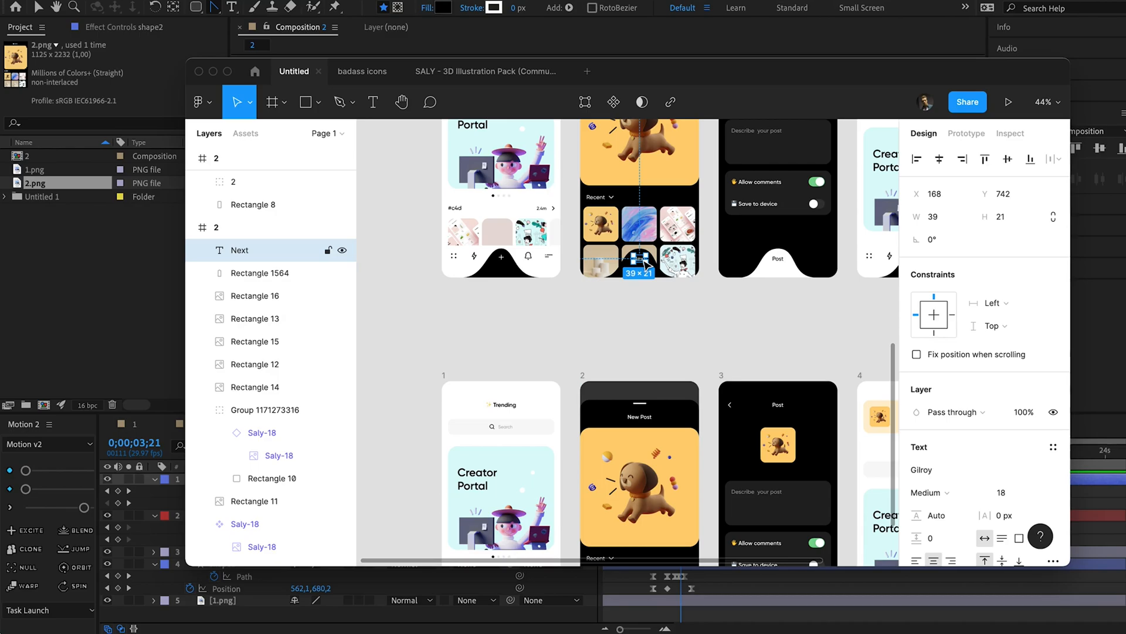
scroll(648, 295, "up", 1)
scroll(648, 294, "up", 1)
left_click(199, 102)
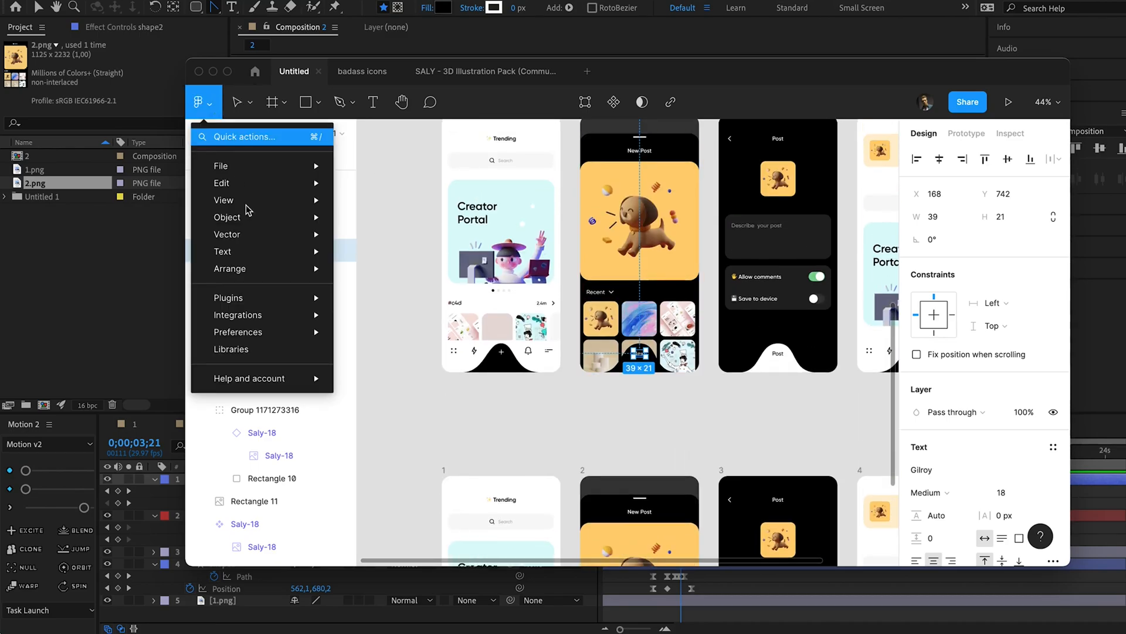
mouse_move(273, 330)
mouse_move(290, 300)
mouse_move(451, 457)
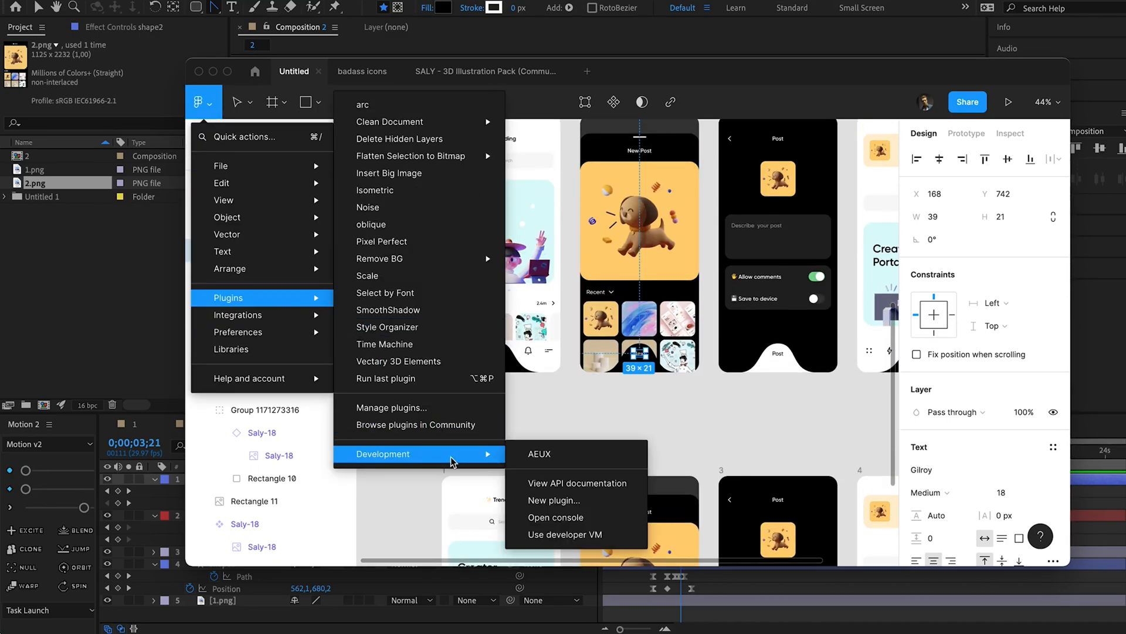
left_click(539, 455)
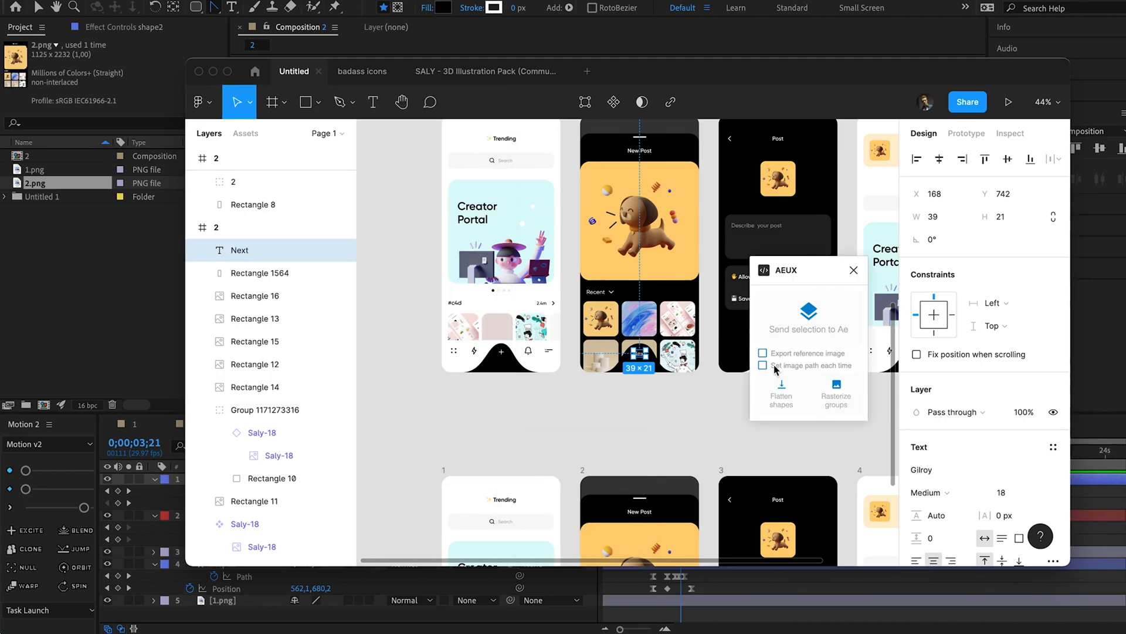
left_click(797, 320)
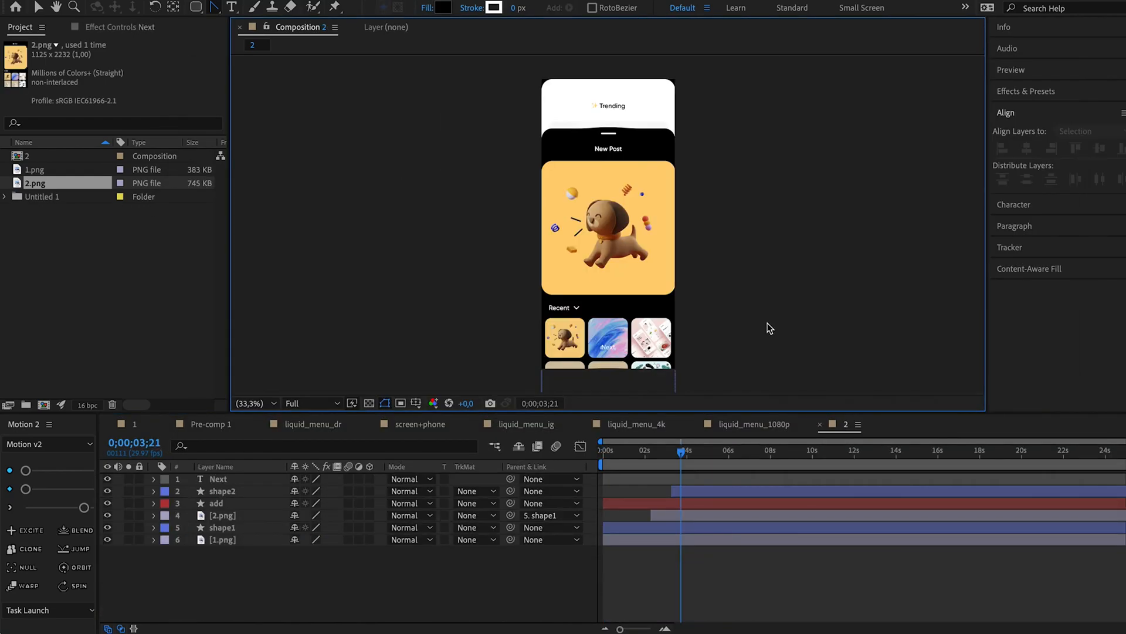
Trim the start of the Next text layer to match the start of shape2.
left_click_drag(756, 299, 752, 195)
left_click(608, 479)
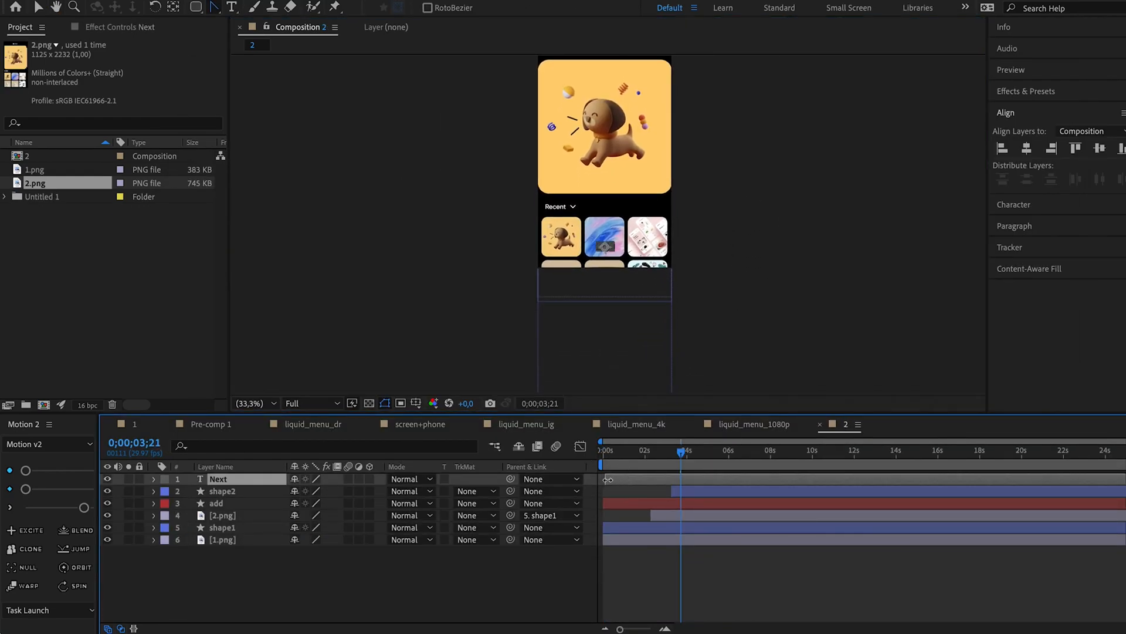
left_click(673, 496)
Keyframe the Next layer's Position at 562,5, 2266,5 on 0;00;04;14 and at 562,5, 2533,5 on 0;00;03;20.
key("u")
left_click_drag(682, 453, 702, 461)
left_click(703, 477)
key("p")
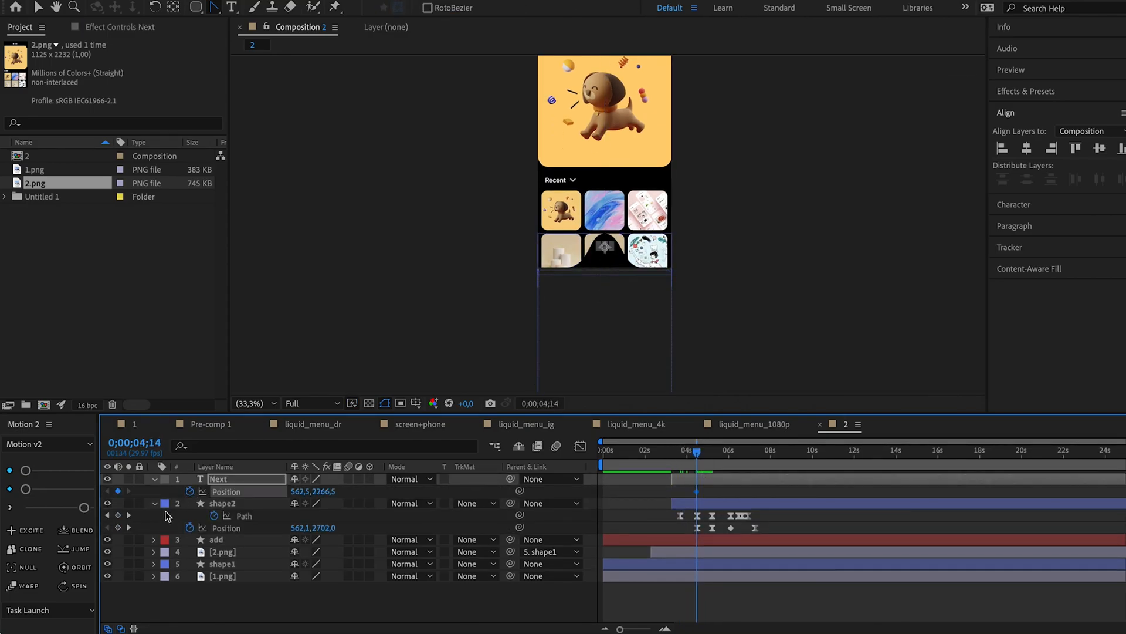
left_click(109, 515)
left_click_drag(327, 493, 541, 464)
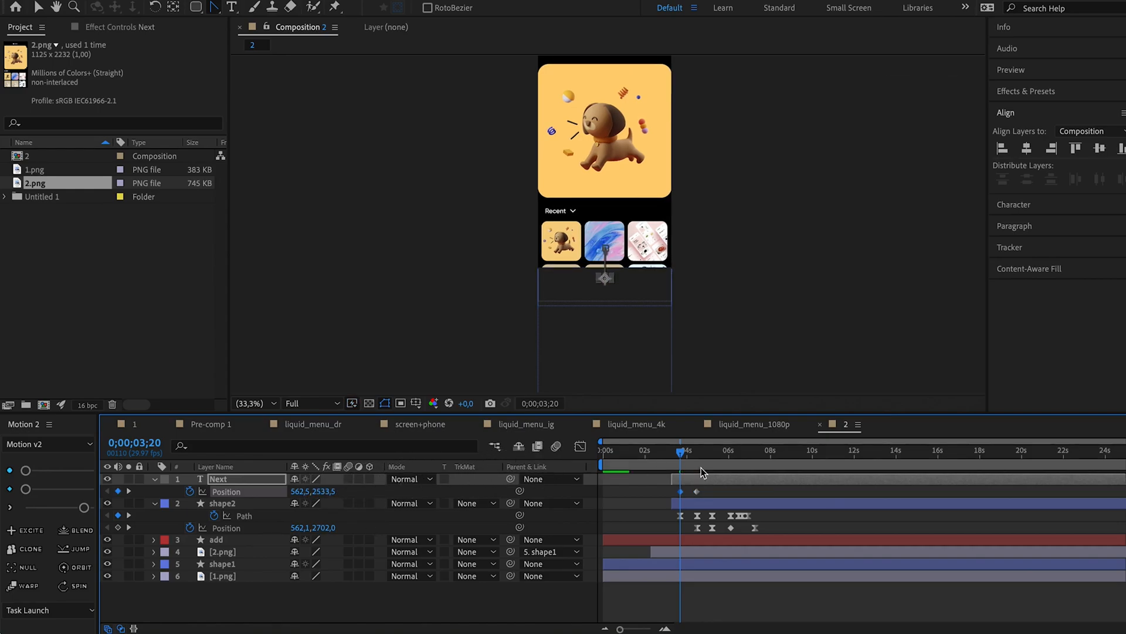
Hold the Next layer's Position at 562,5, 2266,5 at 0;00;05;06, raise it to 562,5, 1832,5 at 0;00;06;03, and preview the motion.
left_click(671, 456)
key("space")
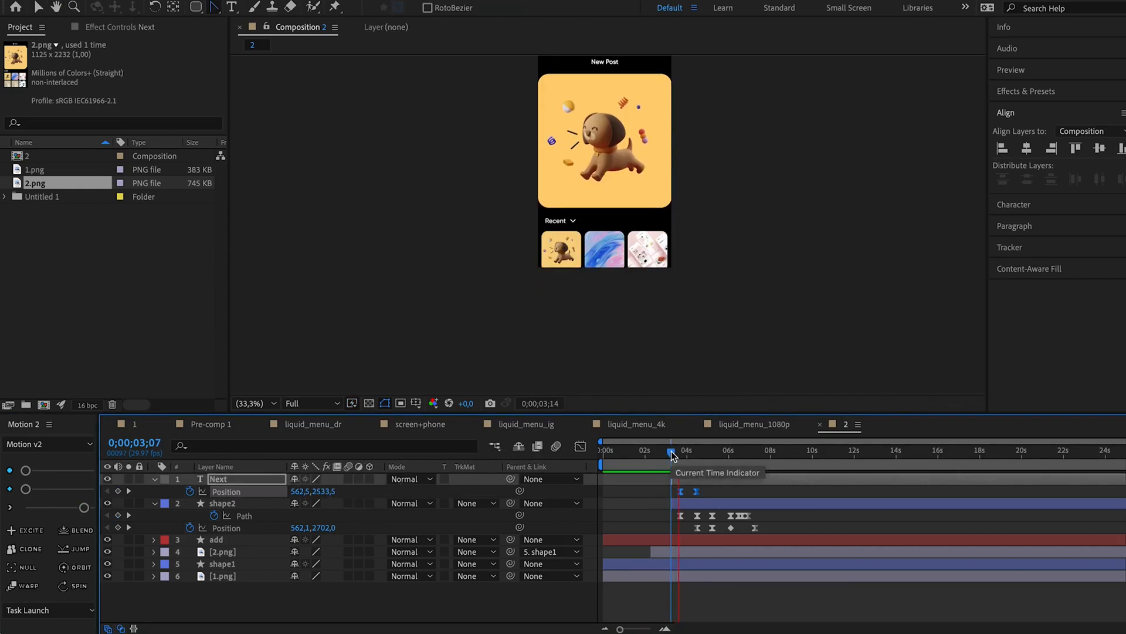
left_click(714, 457)
left_click_drag(713, 457, 731, 459)
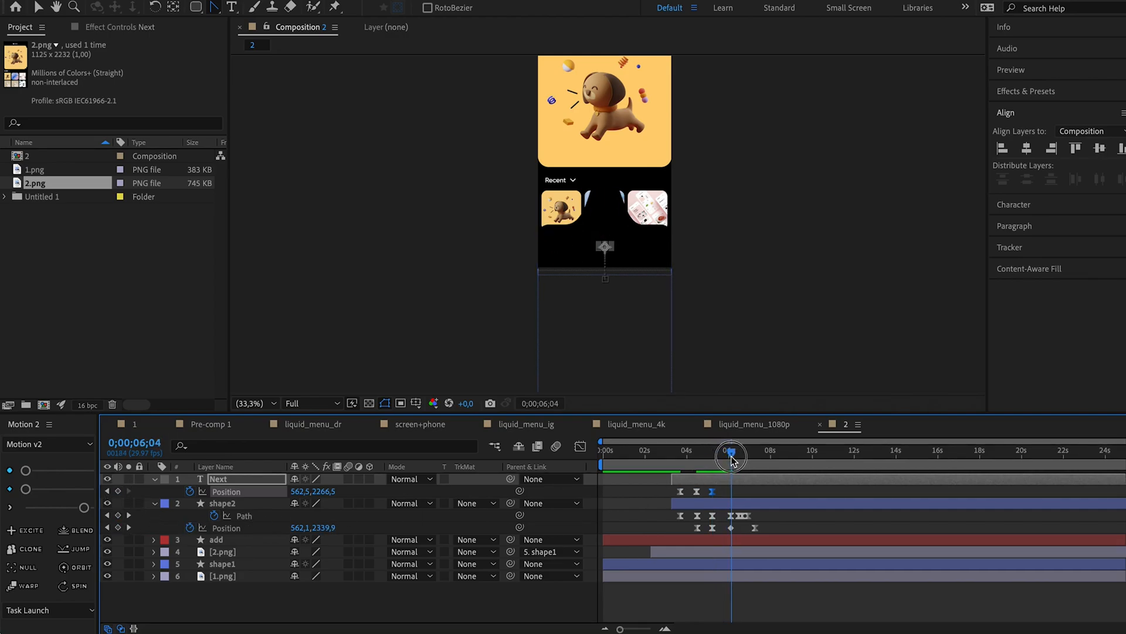
left_click_drag(327, 493, 282, 491)
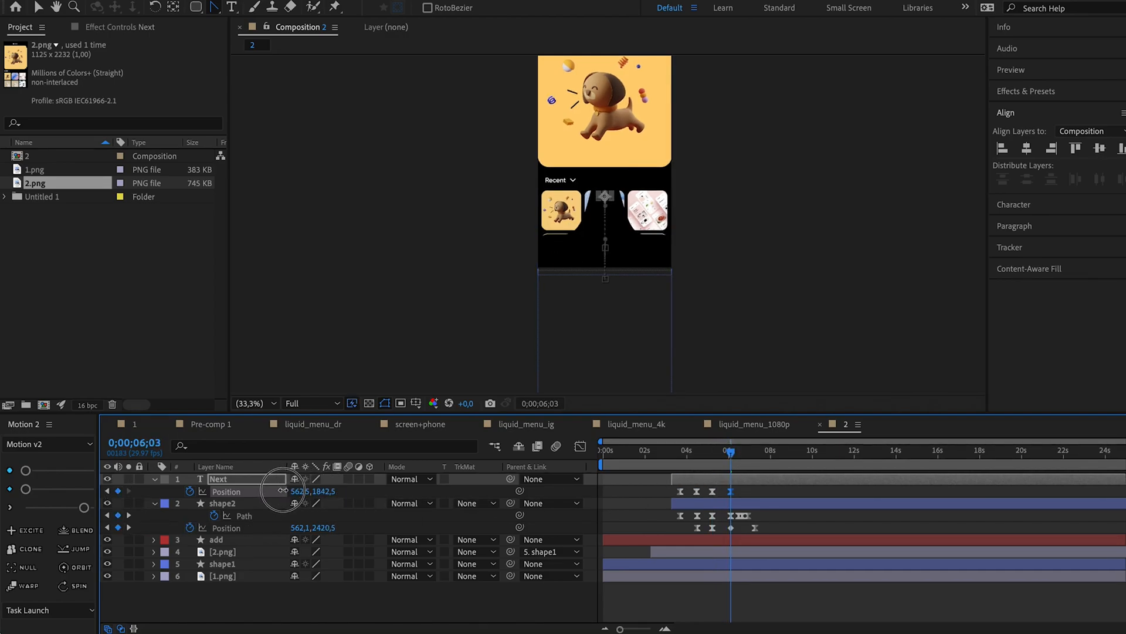
left_click(681, 455)
key("space")
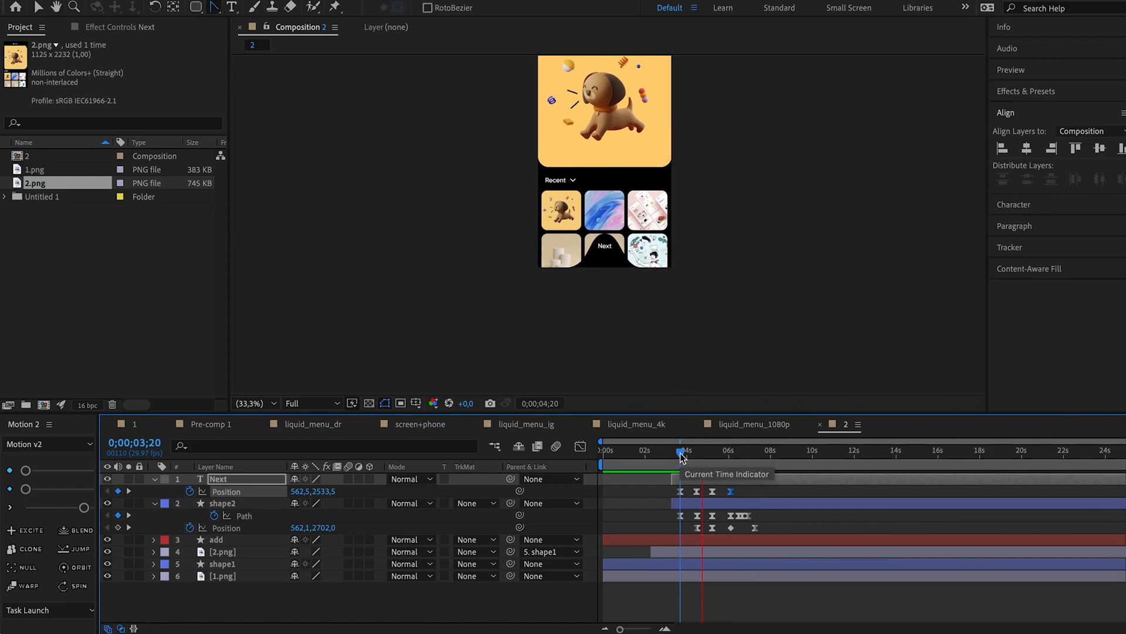
key("space")
Widen the base of shape2's bump at its Path keyframes 0;00;04;15 and 0;00;05;06, and preview the rise.
left_click(108, 516)
scroll(482, 330, "up", 2)
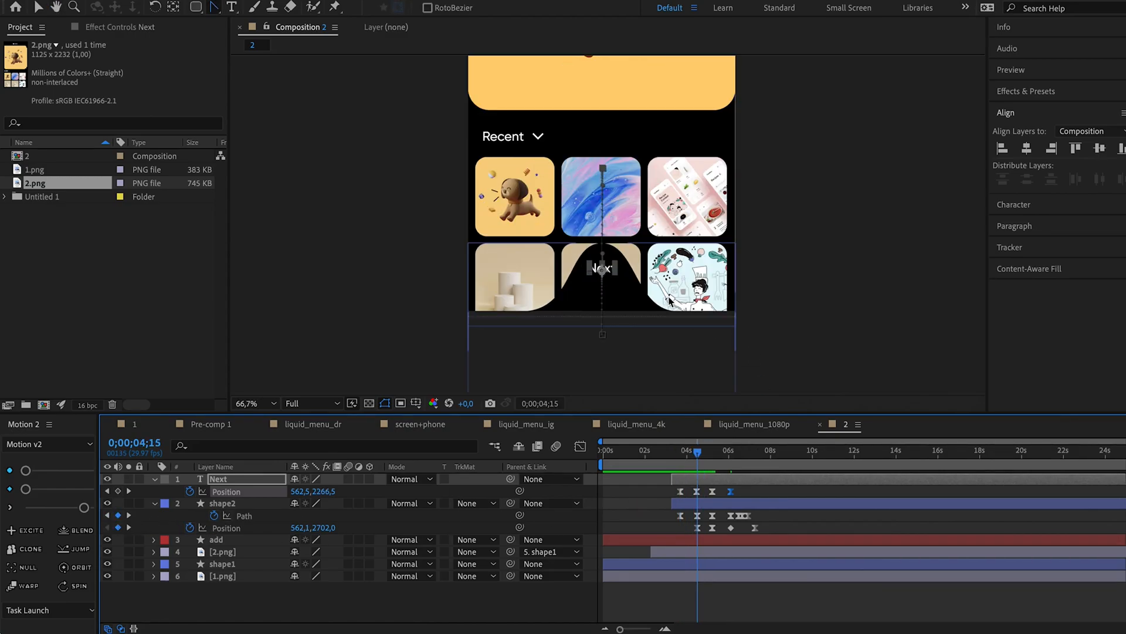
left_click(697, 517)
left_click_drag(692, 297, 664, 322)
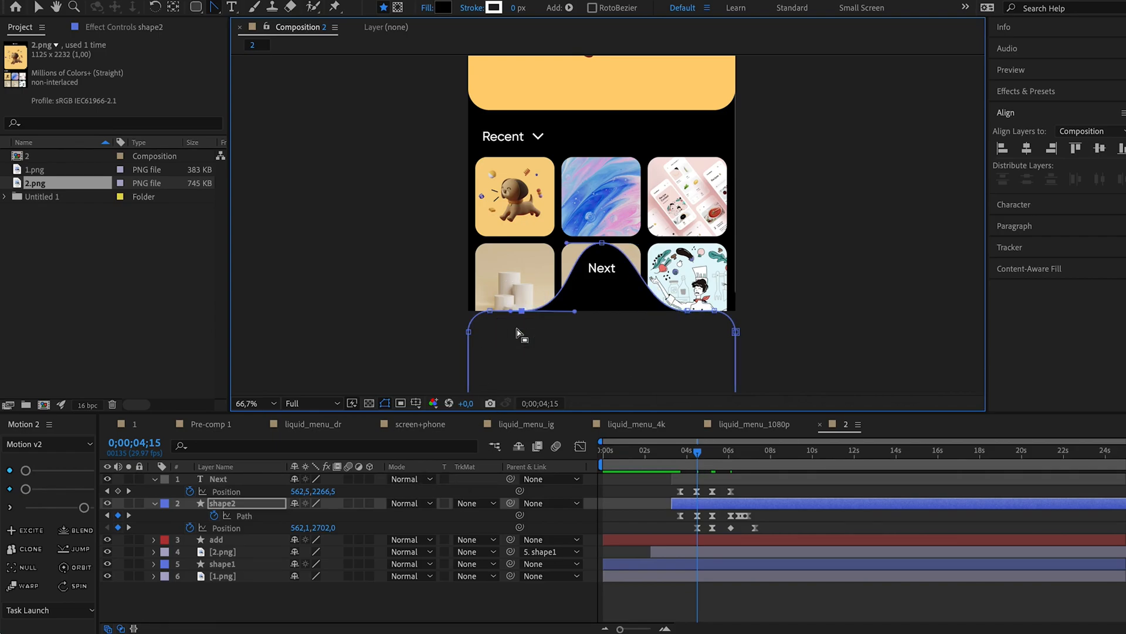
left_click_drag(679, 452, 708, 451)
left_click(133, 515)
left_click(712, 516)
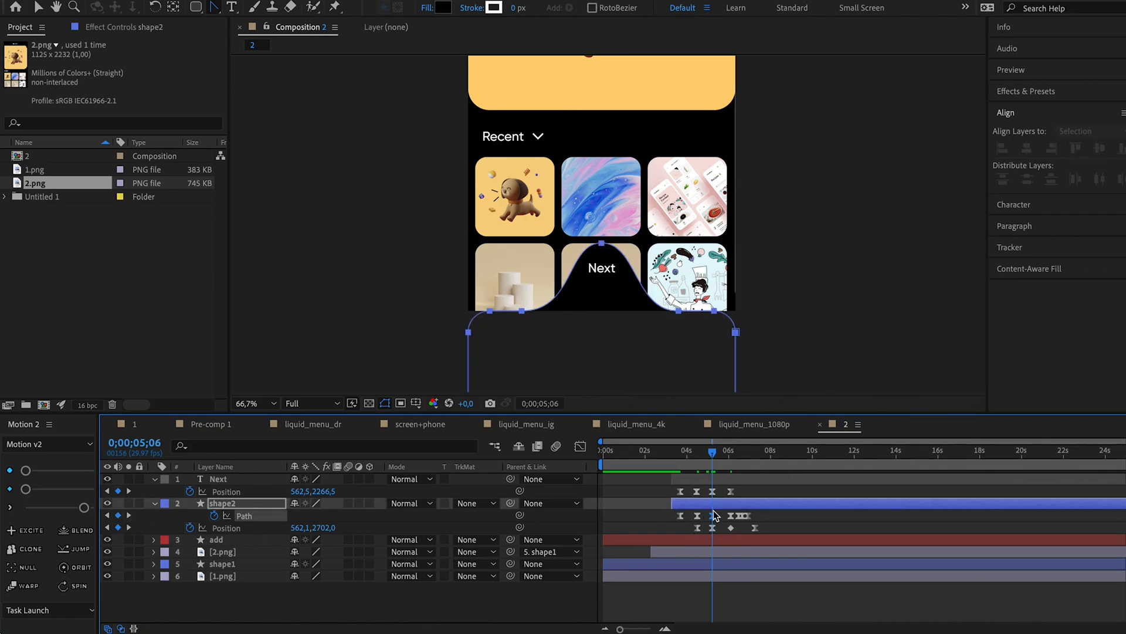
left_click_drag(694, 274, 666, 320)
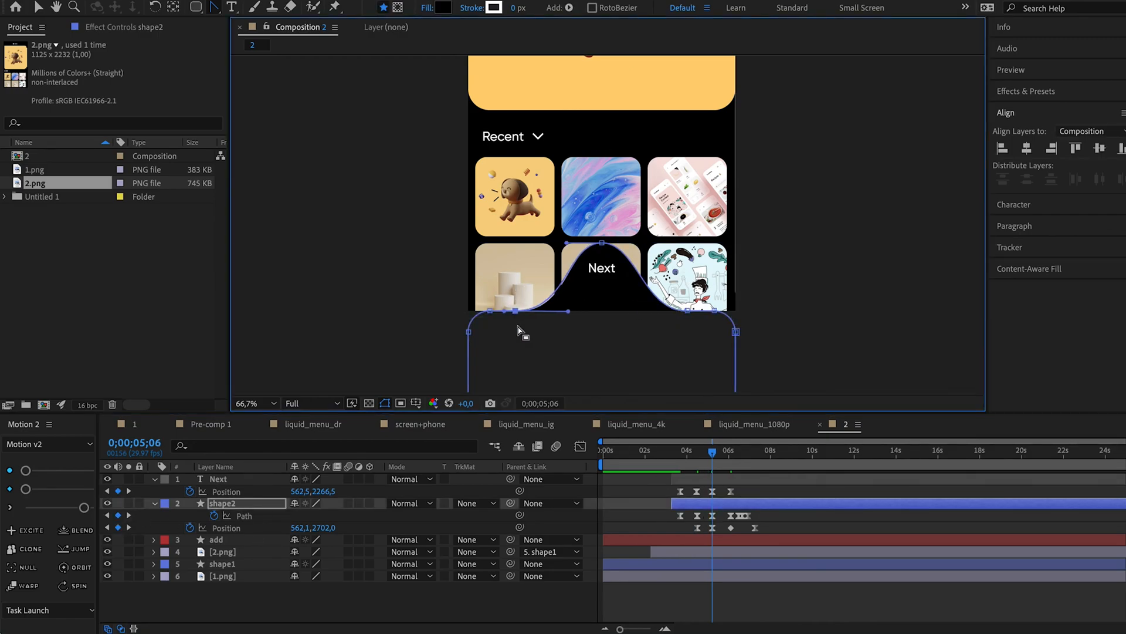
left_click(682, 453)
key("space")
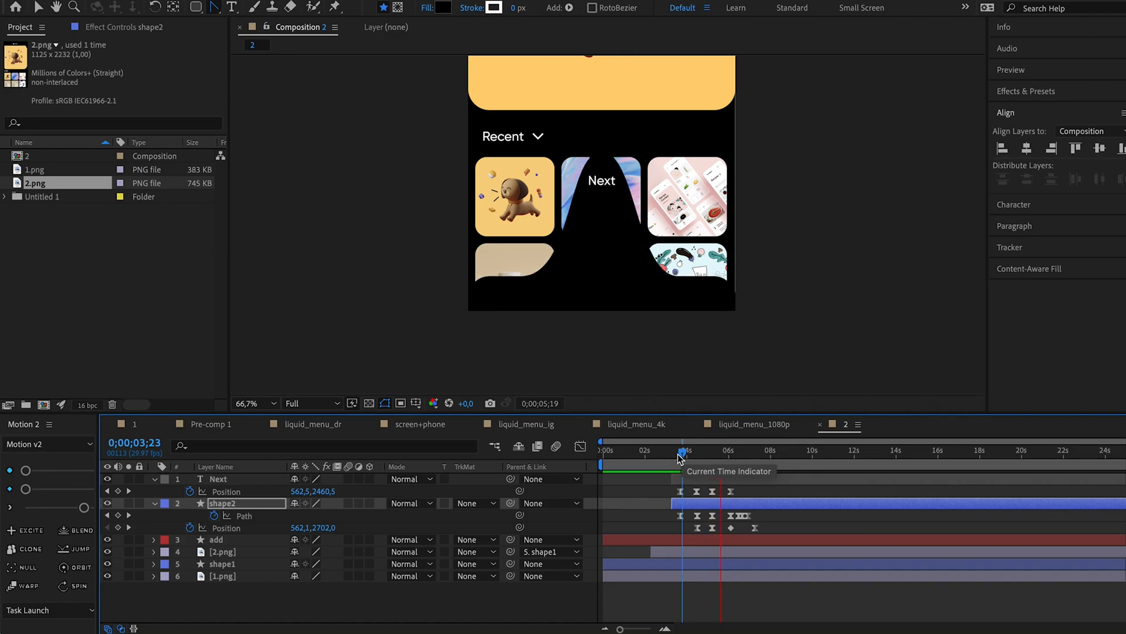
Fade out the Next layer with Opacity keyframes of 100% at 0;00;05;06 and 0% at about 0;00;05;18.
left_click_drag(690, 456, 711, 459)
left_click(725, 479)
key("shift+t")
left_click(715, 453)
left_click(189, 504)
key("k")
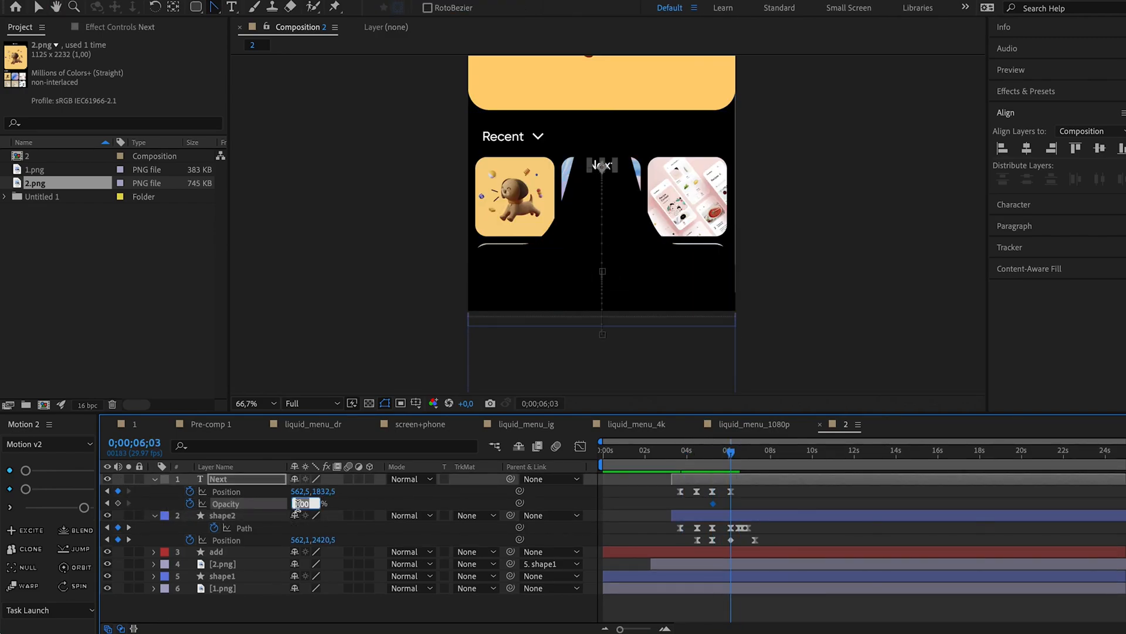
left_click(671, 453)
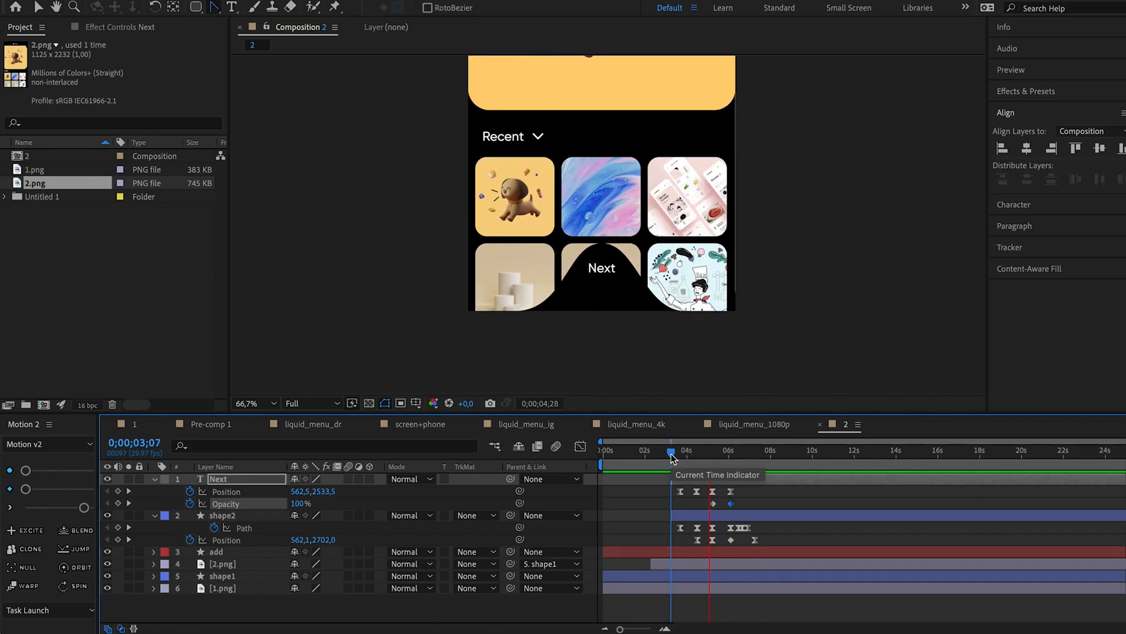
key("space")
left_click_drag(730, 504, 723, 503)
left_click_drag(709, 455, 726, 485)
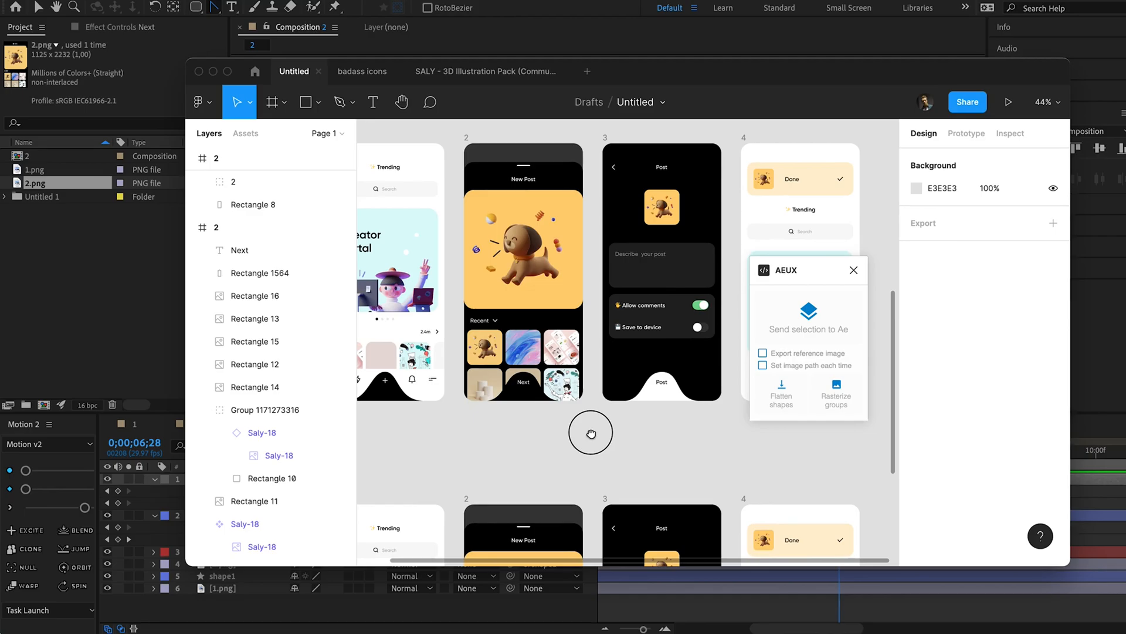
Switch to Figma and hide the Post text and Rectangle 1564 at the foot of frame 3.
left_click_drag(590, 431, 588, 429)
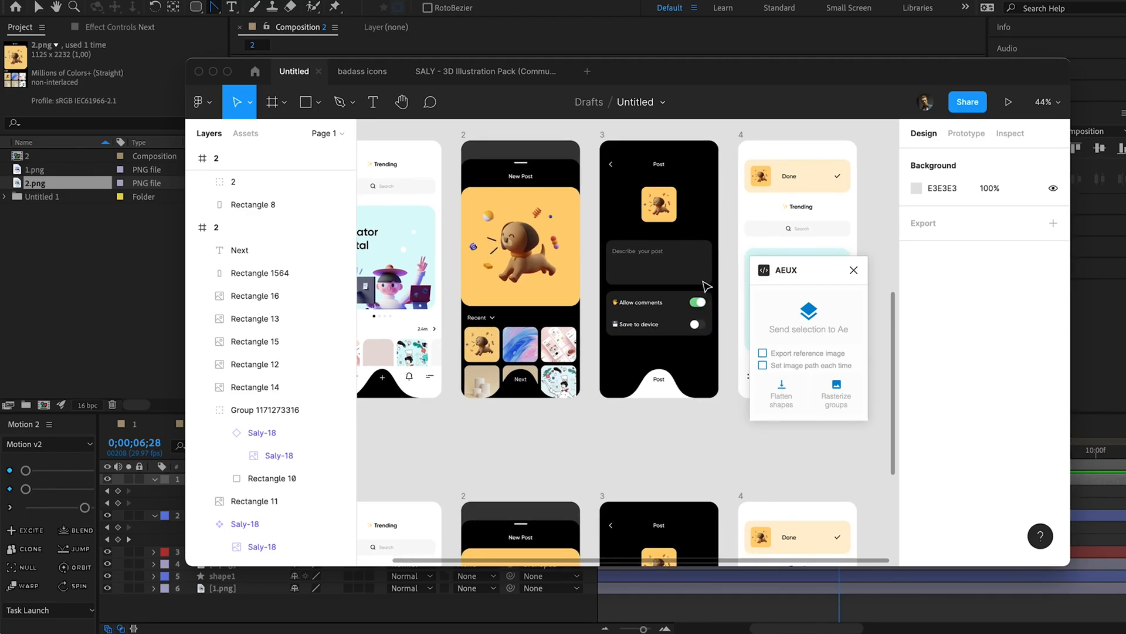
scroll(698, 278, "down", 3)
scroll(645, 293, "up", 4)
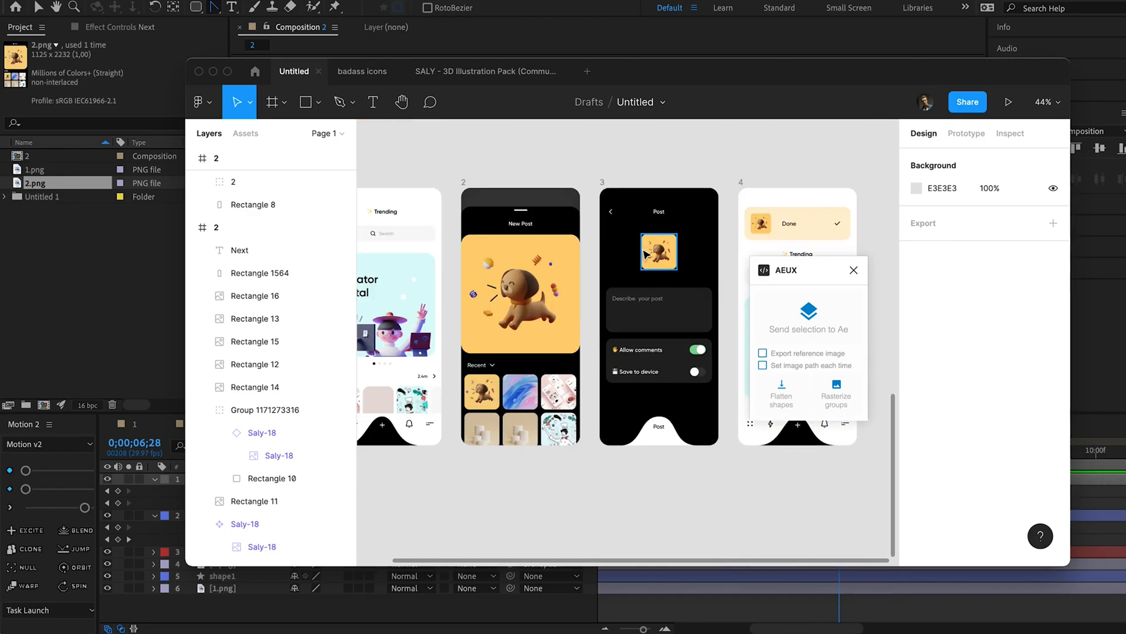
left_click(602, 183)
double_click(669, 437)
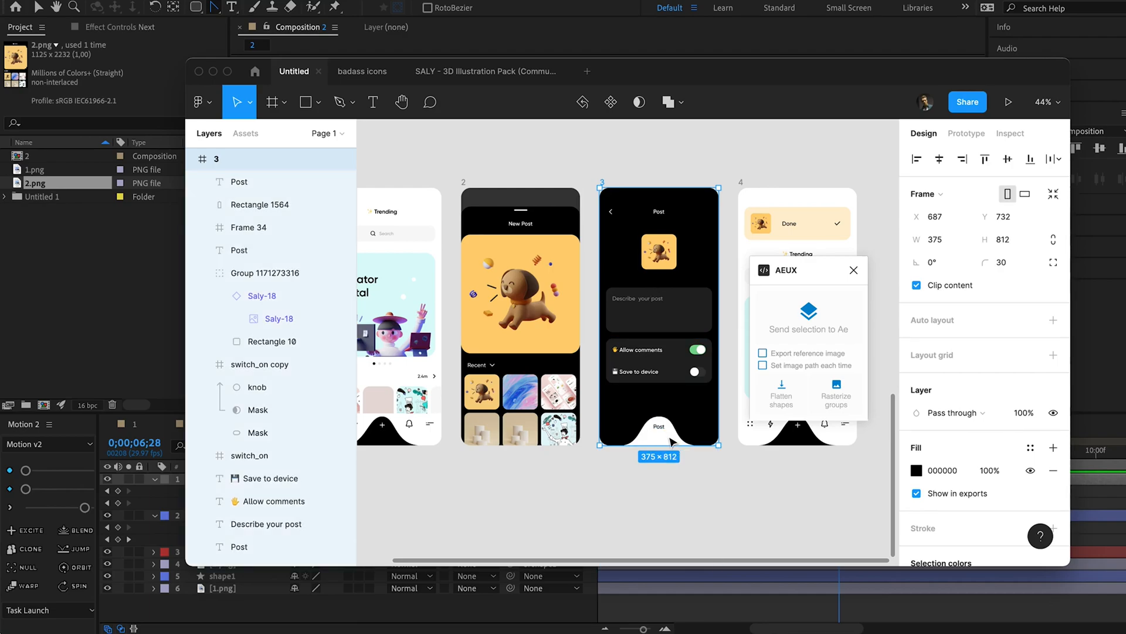
left_click(661, 433, "shift")
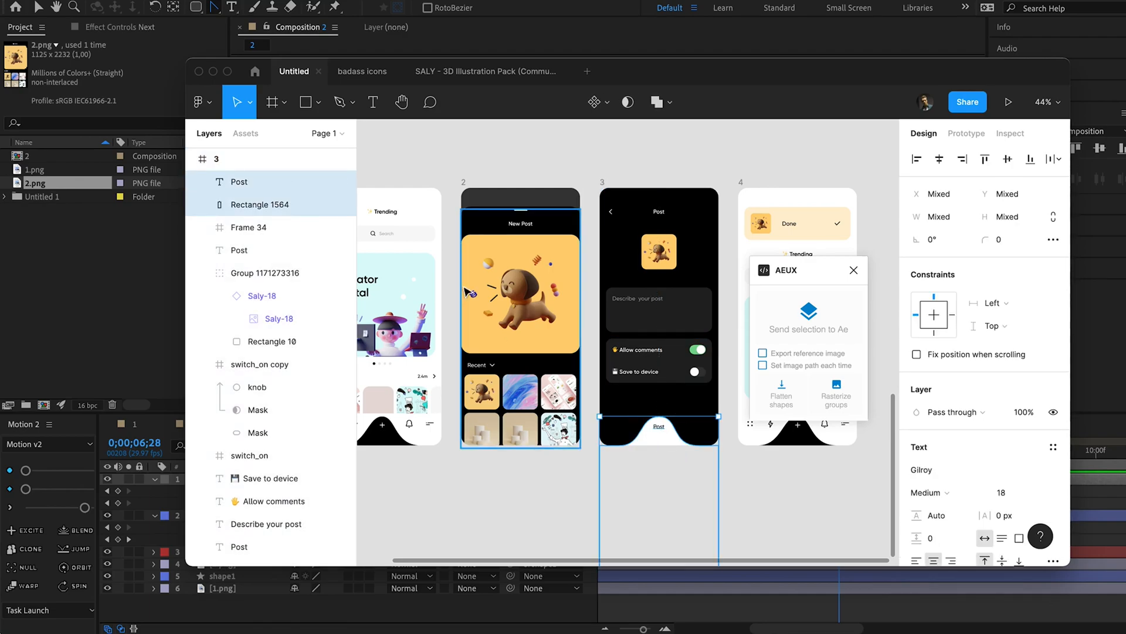
left_click(341, 205)
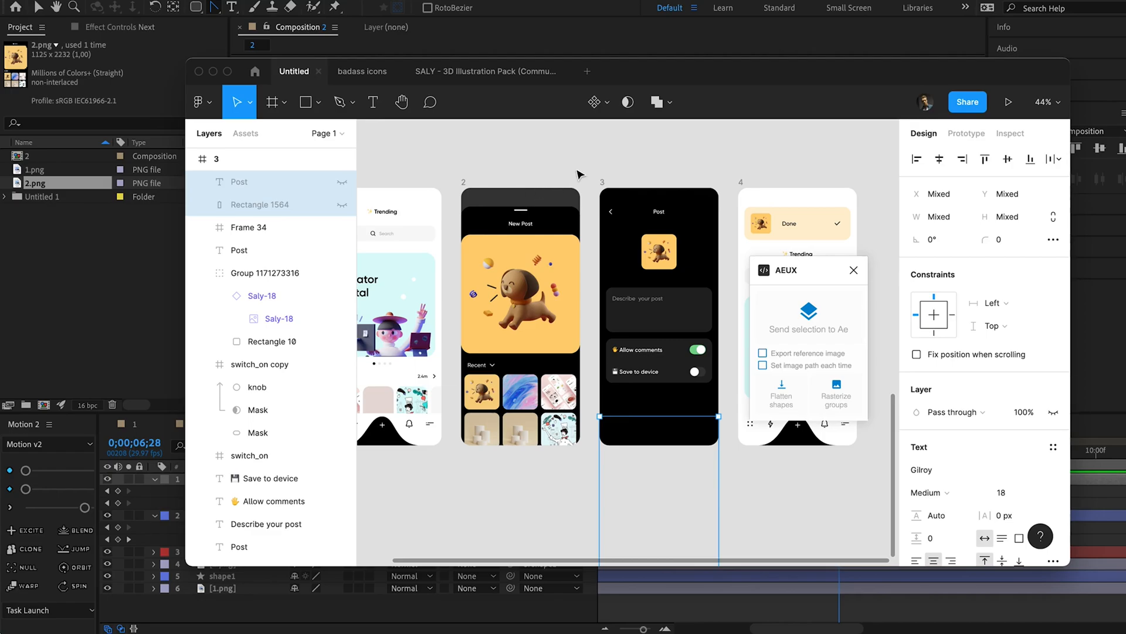
Export frame 3 as a 3x PNG named 3.png into the liquid menu mk folder.
left_click(601, 182)
scroll(968, 469, "down", 4)
left_click(914, 455)
left_click(924, 503)
left_click(971, 483)
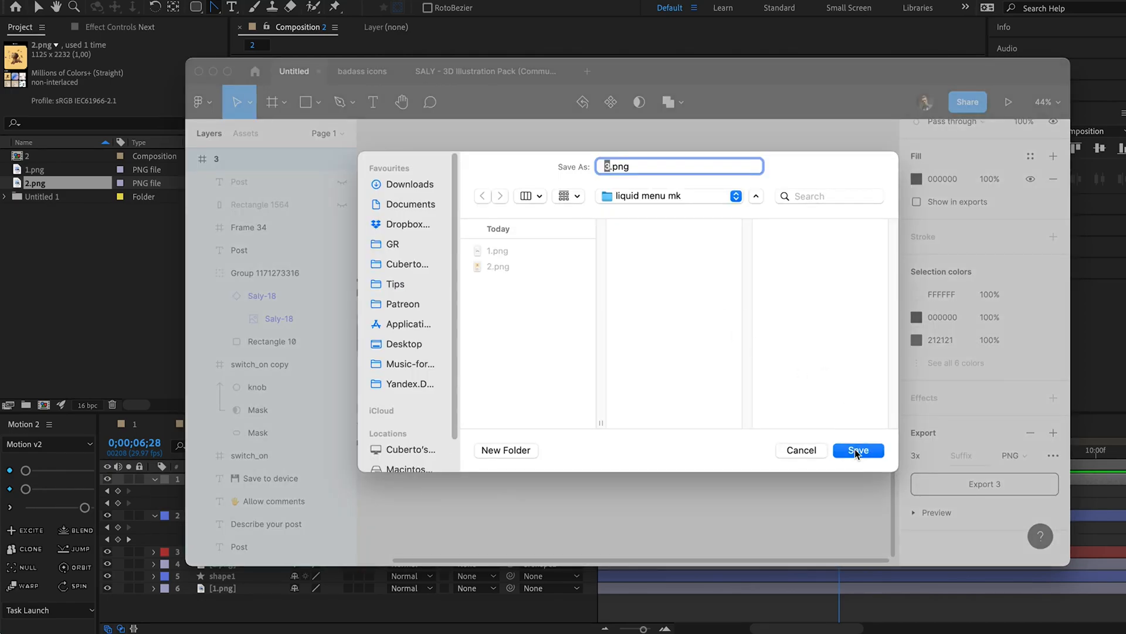
left_click(856, 452)
Switch to After Effects, bring 3.png from Finder into composition 2 as the topmost layer and align it to the composition.
key("super+Tab")
left_click(675, 203)
key("super+Tab")
key("super+Tab")
key("super+Tab")
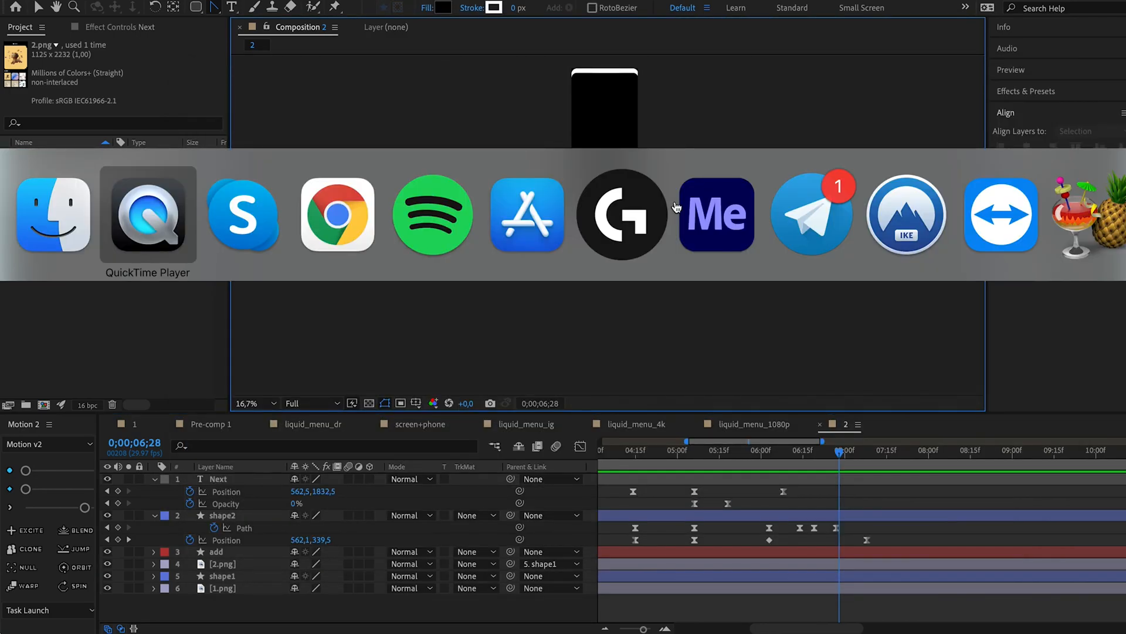
key("super+shift+Tab")
left_click(589, 245)
key("Up")
left_click_drag(641, 238, 697, 228)
key("super+Tab")
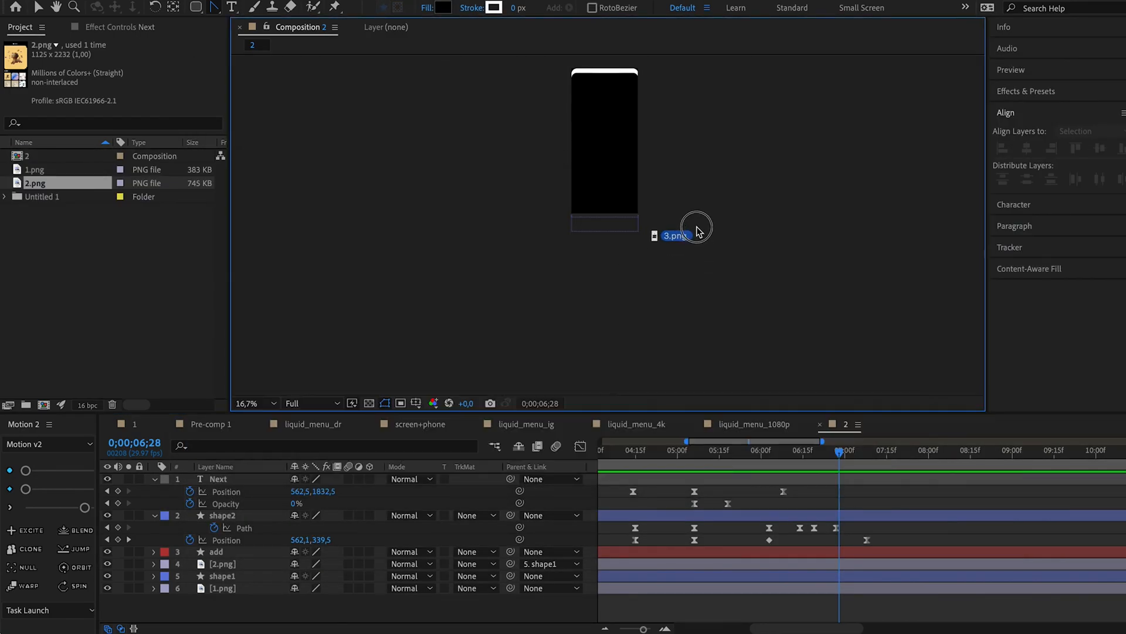
left_click_drag(625, 146, 625, 147)
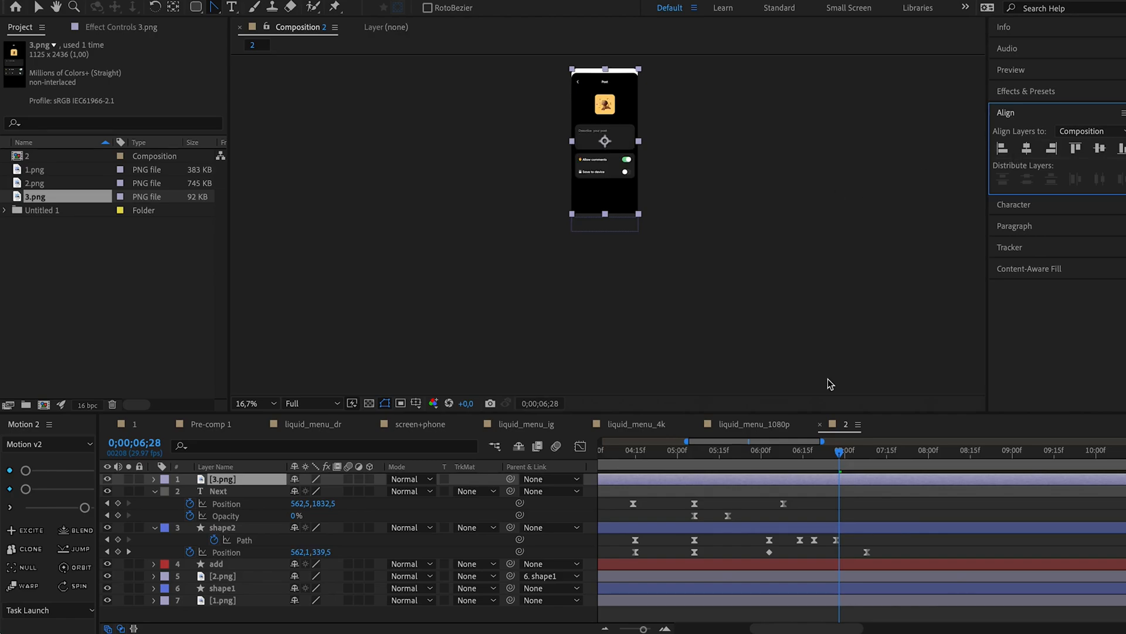
Trim the start of the 3.png layer to just before shape2's keyframes at 0;00;05;06.
key("super+shift+d")
left_click(792, 491)
key("Delete")
left_click_drag(848, 482, 789, 484)
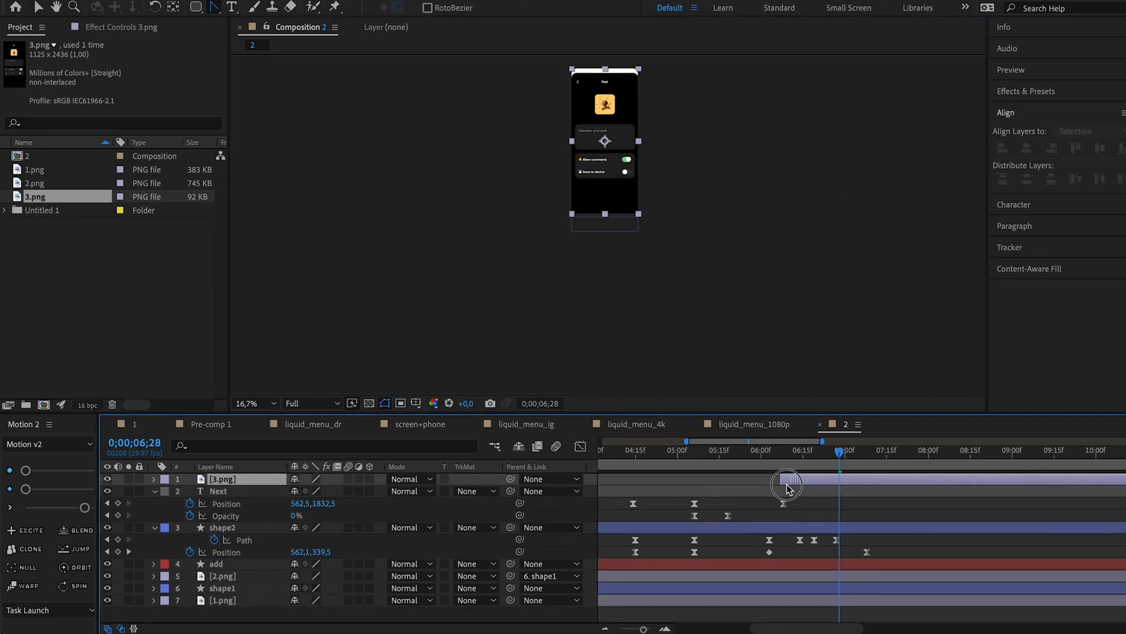
mouse_move(707, 456)
left_mouse_down()
mouse_move(687, 454)
mouse_move(712, 454)
left_mouse_up()
Parent the 3.png layer to shape2 at 0;00;07;09 and preview the Post screen rising with the shape.
left_click_drag(763, 480, 870, 461)
left_click_drag(511, 479, 256, 532)
left_click(238, 530)
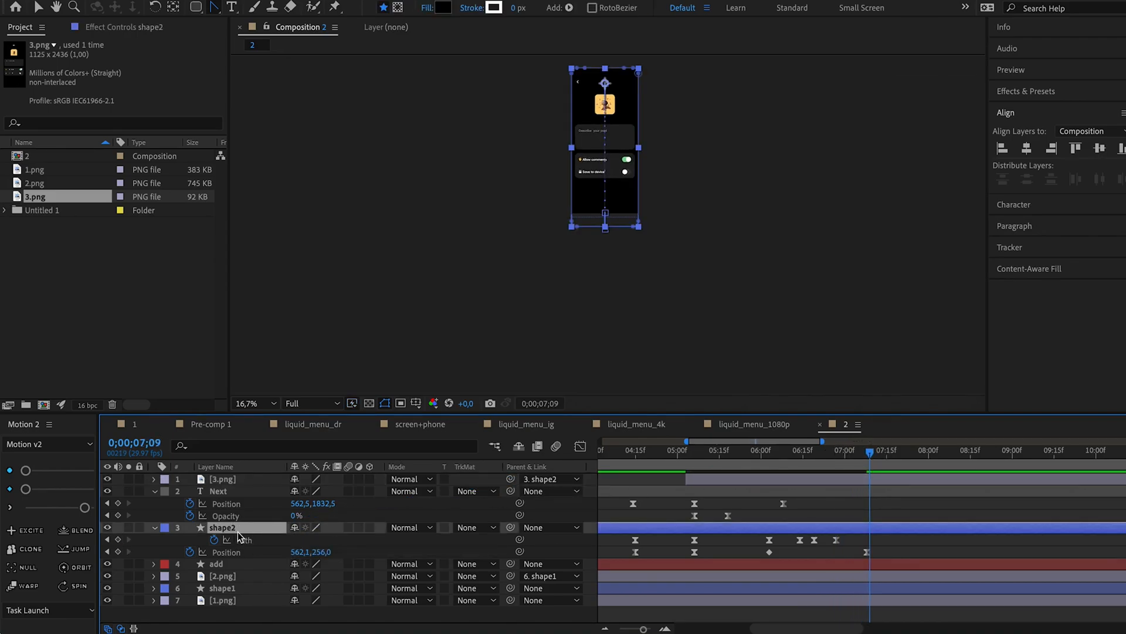
left_click_drag(751, 456, 714, 449)
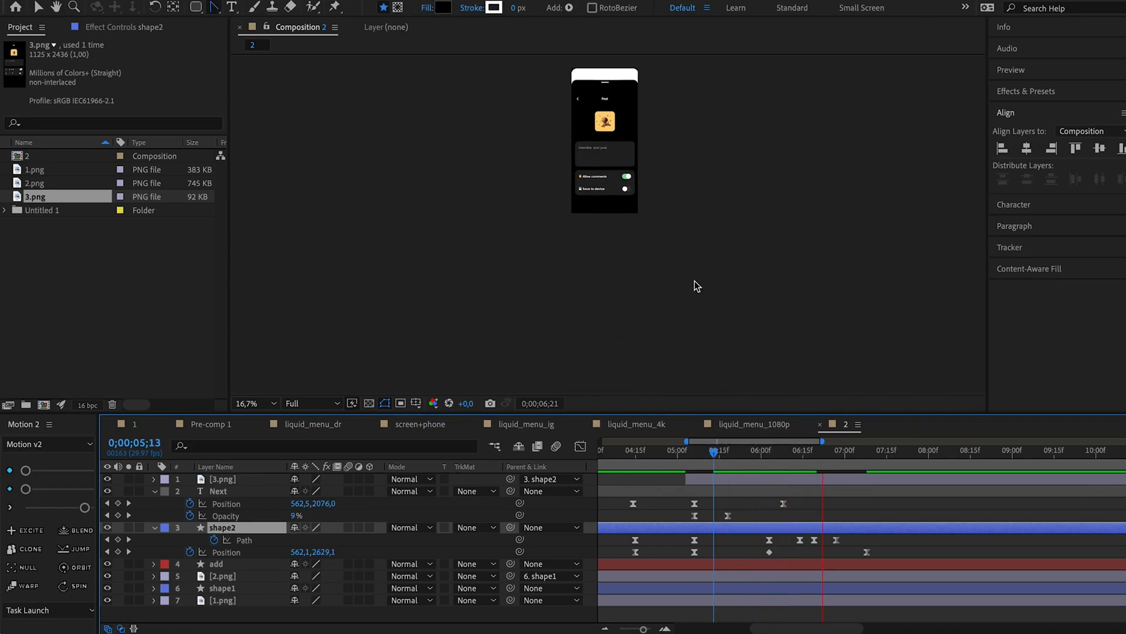
key("space")
left_click(857, 480)
scroll(616, 106, "up", 2)
left_click_drag(746, 174, 753, 344)
left_click_drag(737, 451, 754, 451)
key("space")
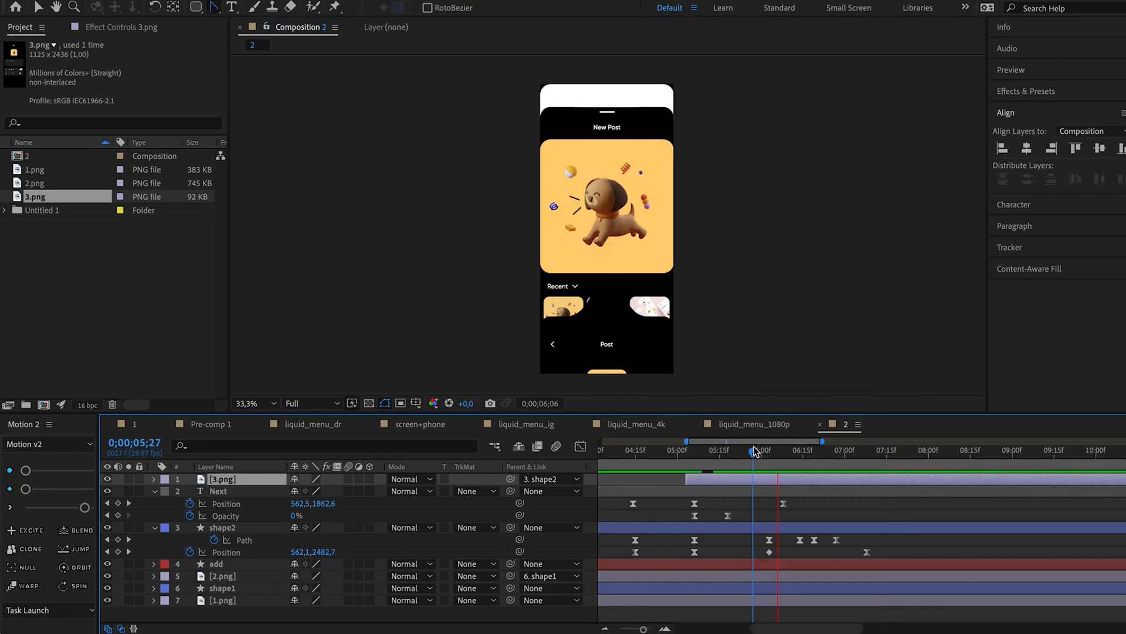
key("space")
Reveal the keyframes of the add, 2.png and shape1 layers and preview the whole animation from the start.
left_click(666, 451)
scroll(694, 587, "down", 4)
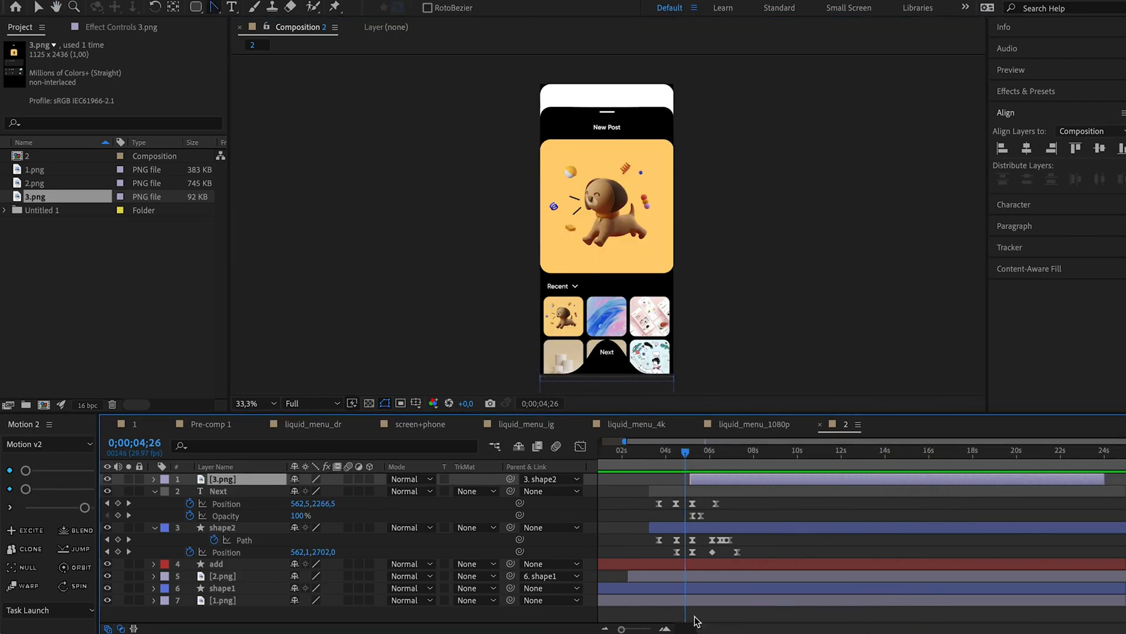
left_click_drag(696, 627, 680, 626)
left_click(672, 565)
left_click(672, 587, "shift")
key("u")
left_click_drag(634, 453, 571, 457)
key("space")
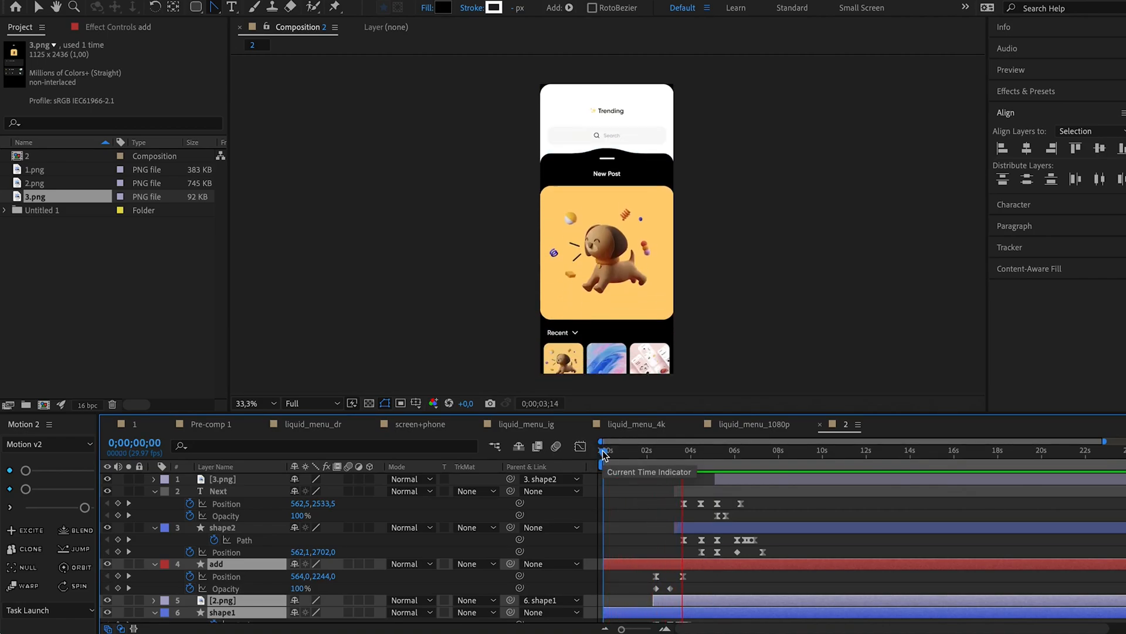
left_click_drag(644, 449, 613, 447)
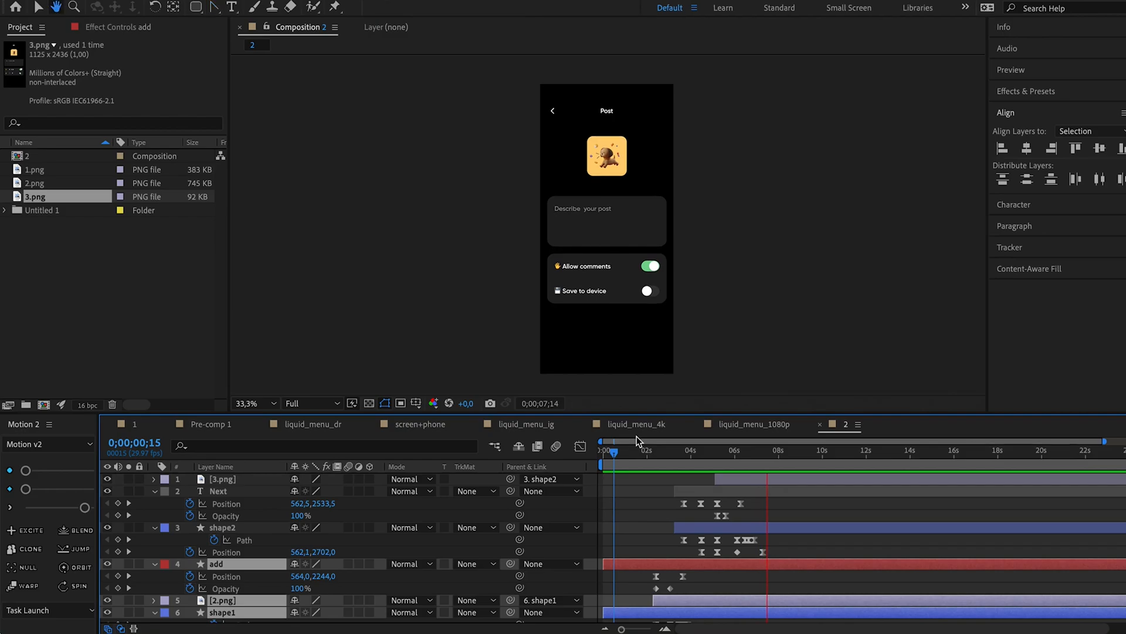
Duplicate the Next and shape2 layers and place the copies above 3.png in the layer stack.
left_click(715, 499)
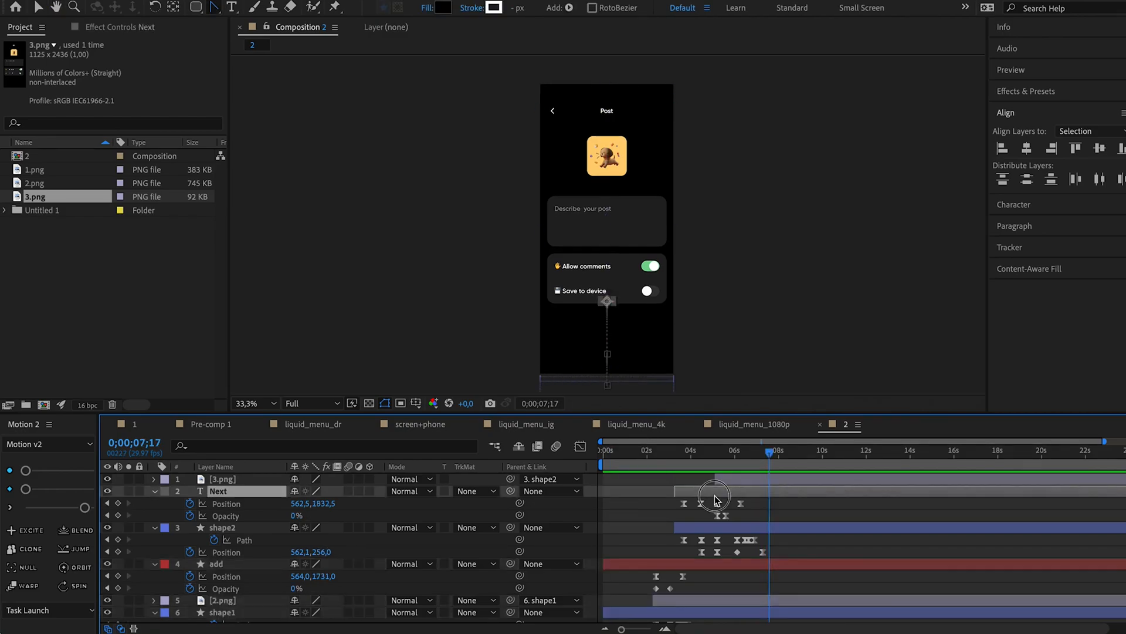
left_click(714, 526)
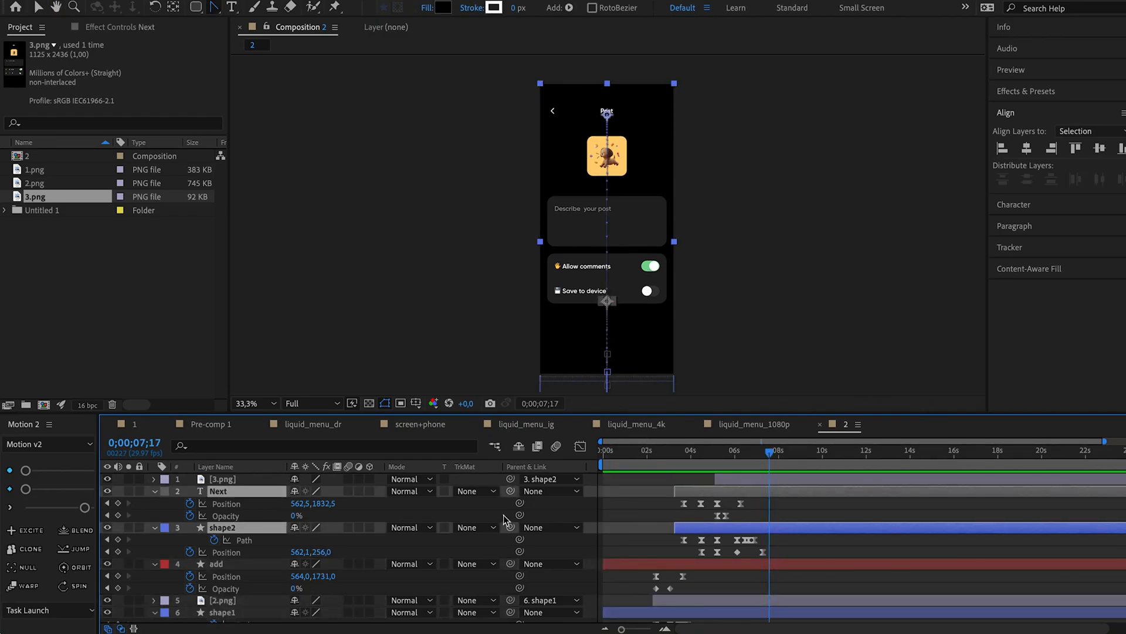
key("ctrl+d")
left_click_drag(250, 497, 234, 474)
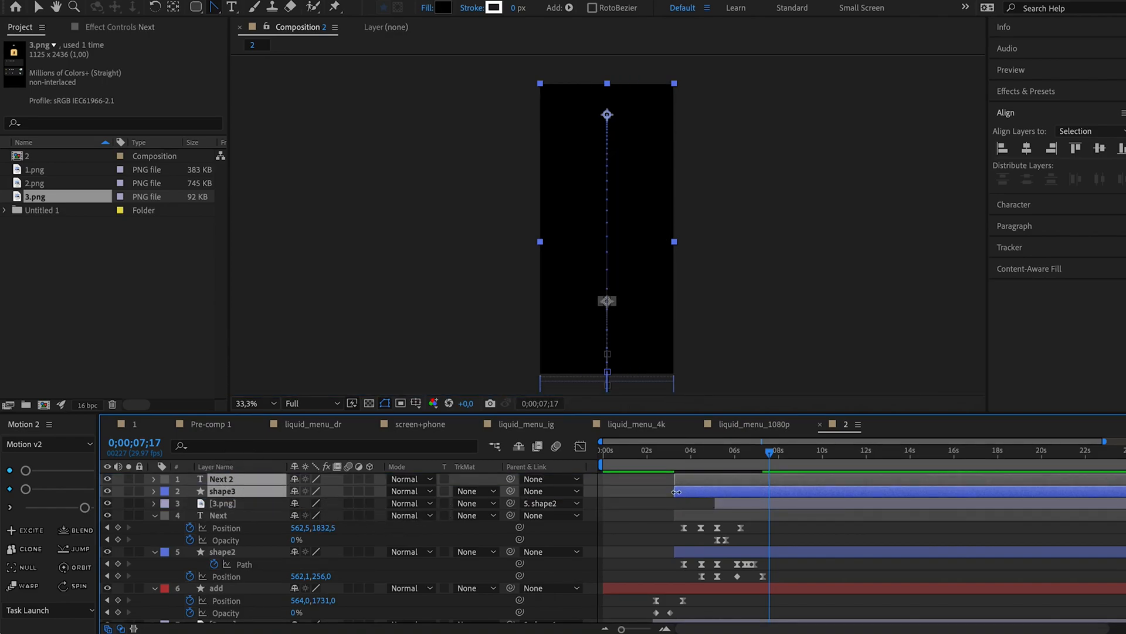
Reveal the keyframes of Next 2 and shape3 and shift both layers to start shortly before 0;00;06;25.
key("u")
left_click_drag(724, 516, 795, 516)
left_click_drag(744, 455, 753, 456)
Change the fill color of shape3 to white.
left_click(714, 509)
left_click(763, 515)
left_click(443, 7)
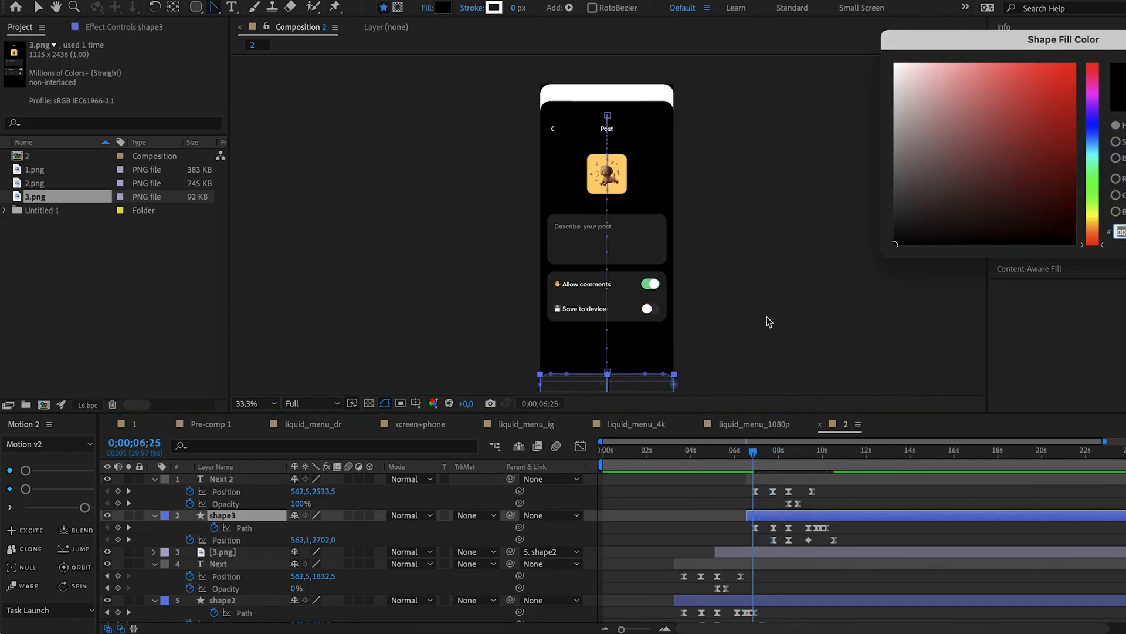
left_click_drag(898, 111, 688, 12)
key("Return")
Change the text fill of the Next 2 layer to black at 0;00;08;07.
left_click_drag(774, 455, 783, 456)
left_click(777, 479)
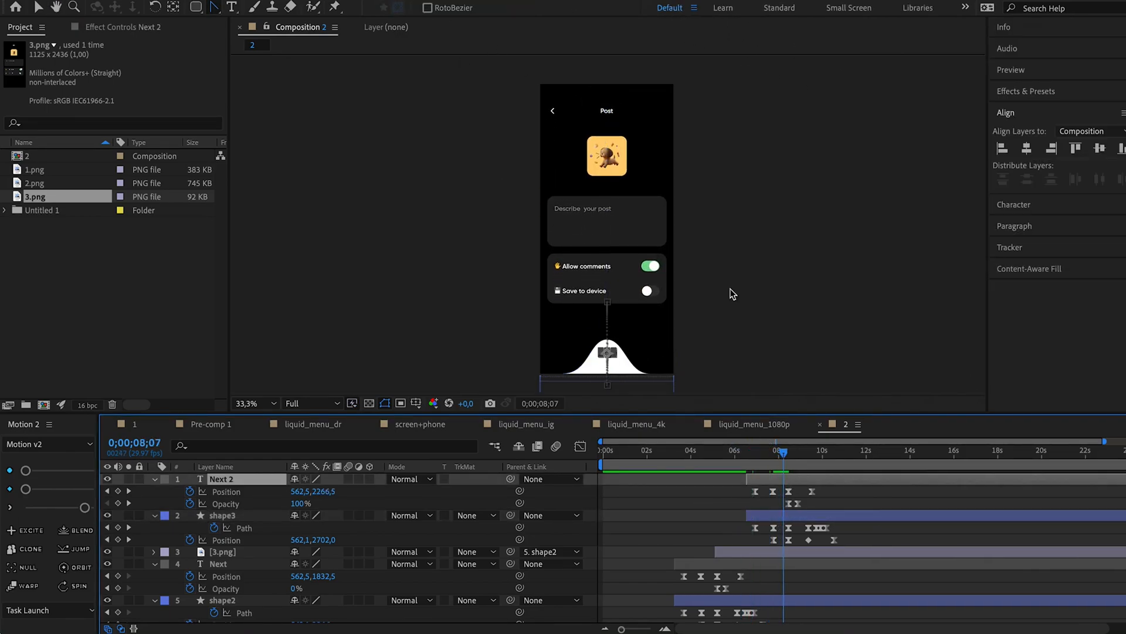
left_click(1017, 203)
left_click(1108, 162)
left_click_drag(945, 226, 819, 299)
key("Return")
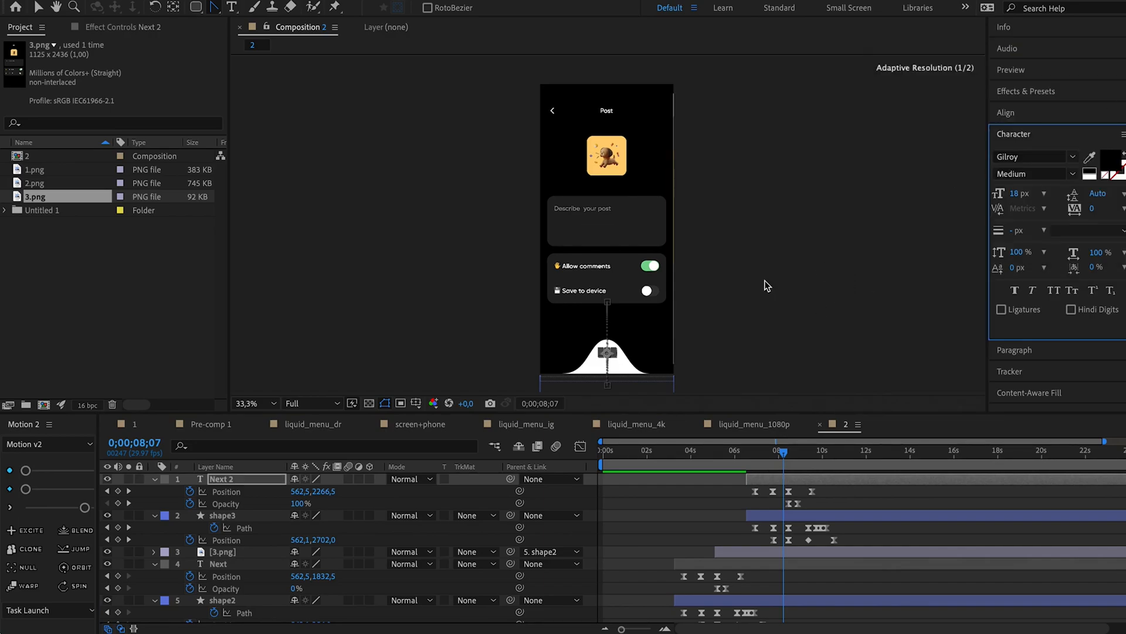
Replace the text of the Next 2 layer with Post on the white shape.
left_click(716, 354)
left_click(610, 352)
scroll(611, 352, "up", 2)
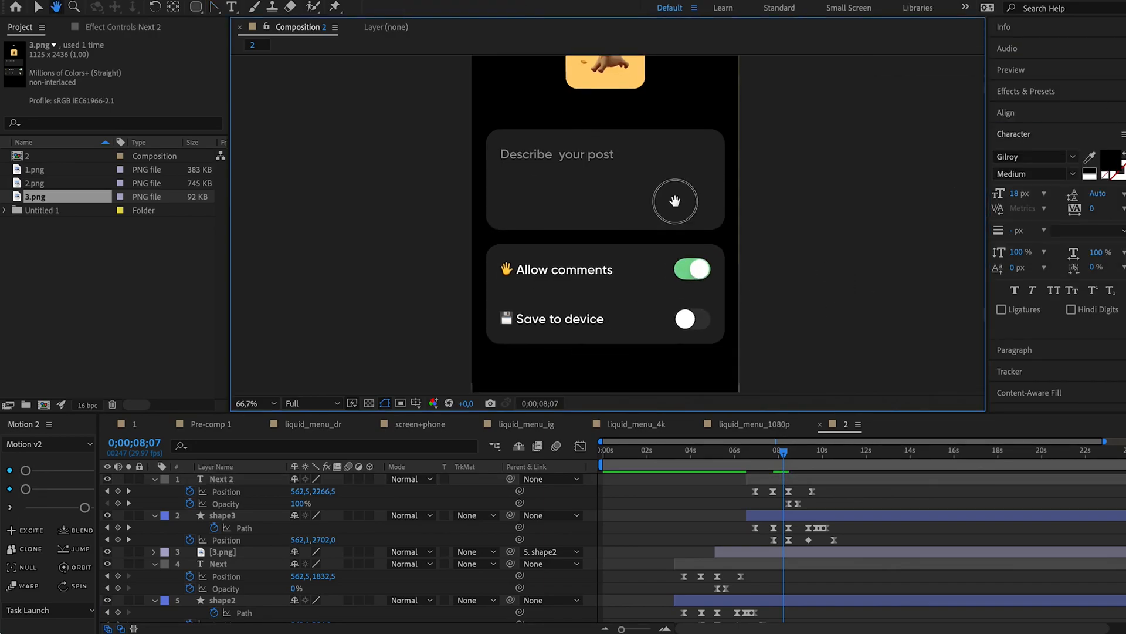
left_click(611, 265)
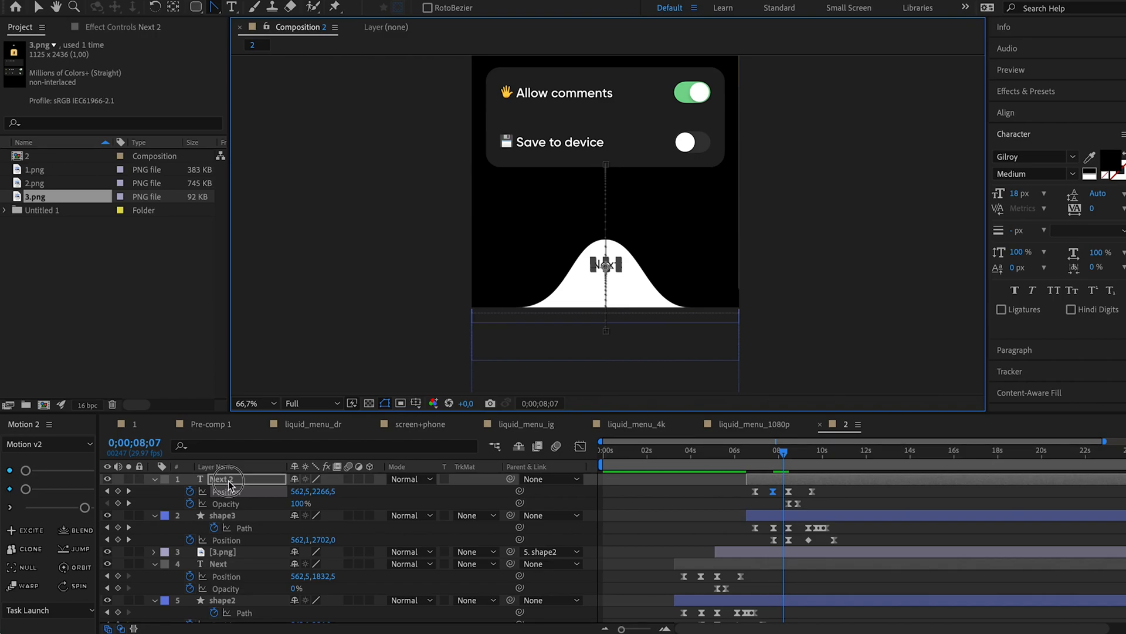
left_click(231, 7)
left_click(610, 266)
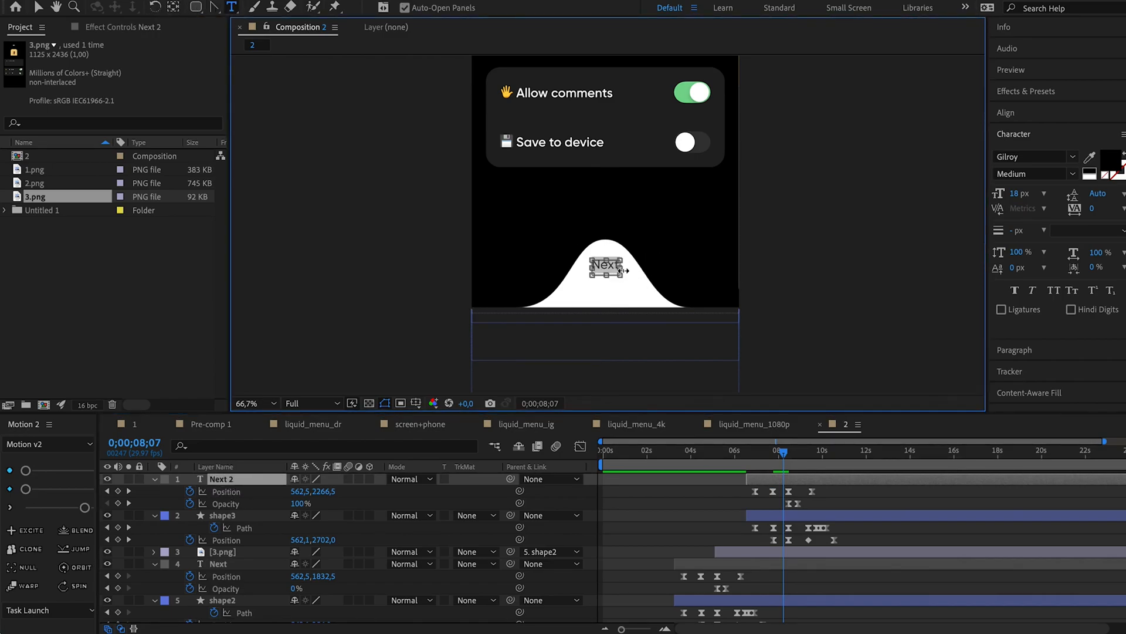
key("super+Return")
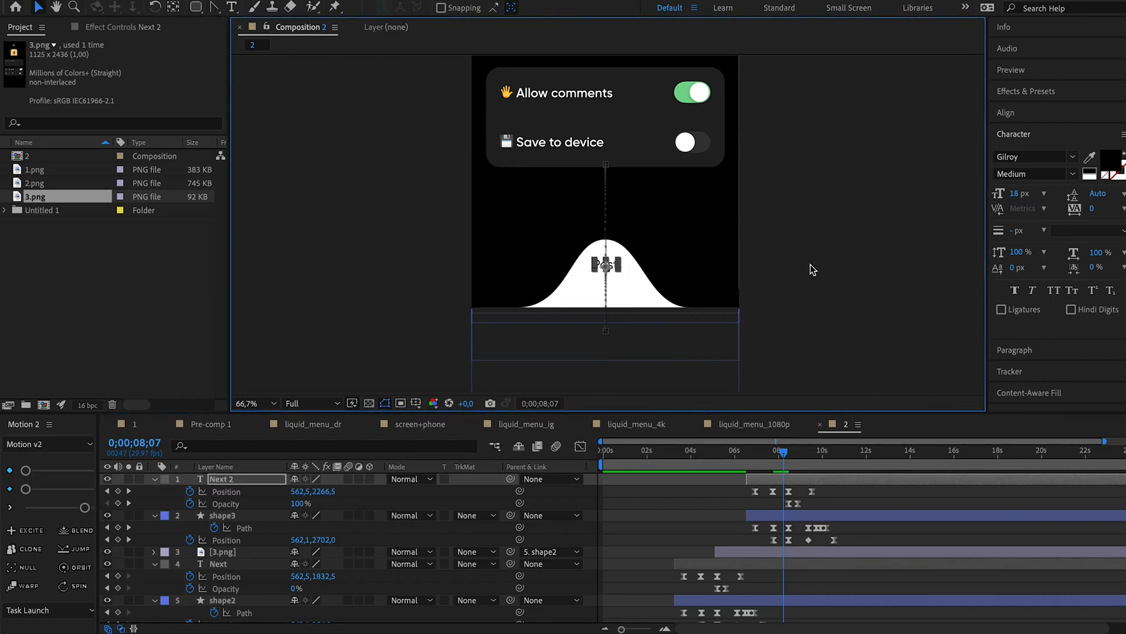
left_click(812, 270)
scroll(655, 253, "down", 2)
scroll(655, 252, "up", 2)
scroll(655, 252, "down", 2)
left_click_drag(720, 230, 701, 324)
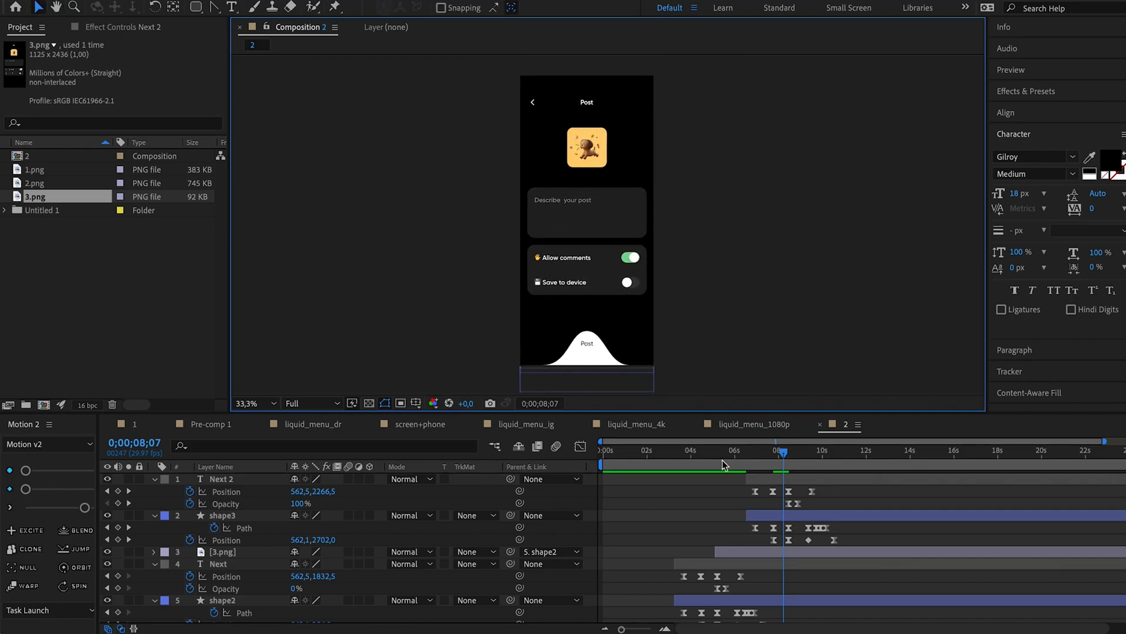
Play back the screen transitions through the Post label and the white shape filling the frame.
left_click(737, 454)
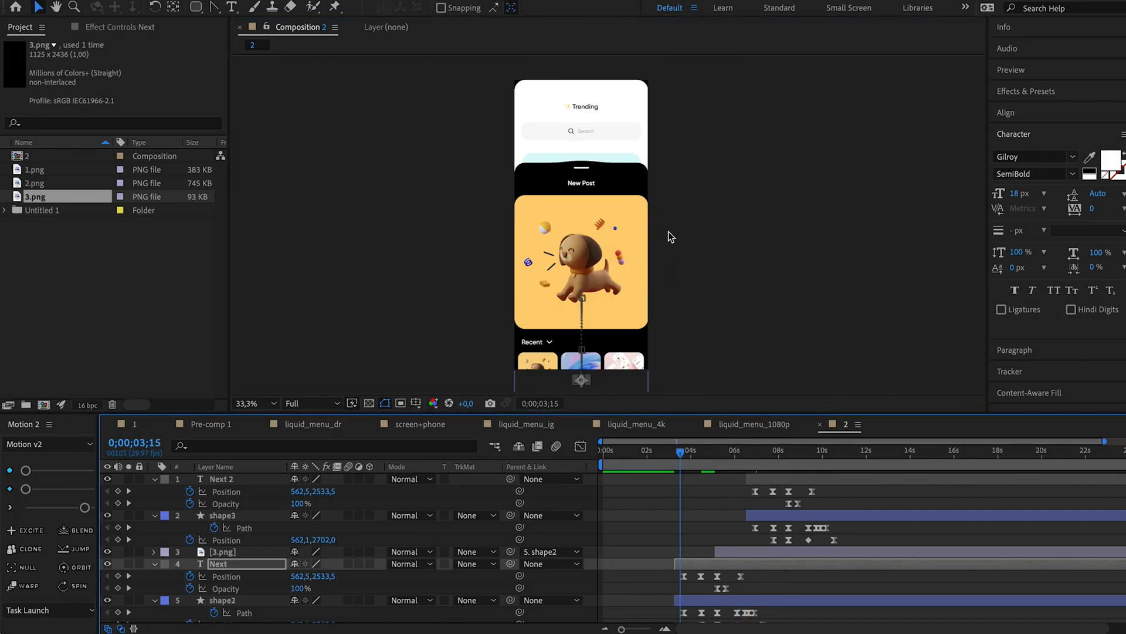
key("space")
left_click_drag(708, 450, 777, 464)
key("space")
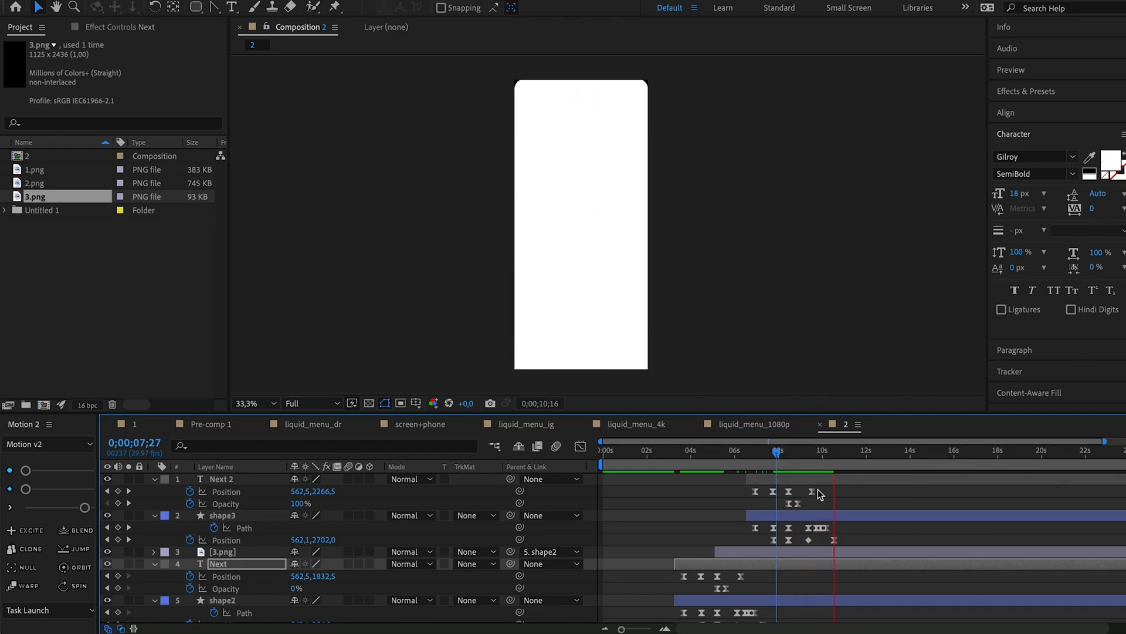
Switch to Figma and hide the black liquid shape Rectangle 1564 and the plus icon Vector 70 in frame 4's bottom bar.
key("super+Tab")
left_click_drag(684, 453, 692, 438)
key("super+z")
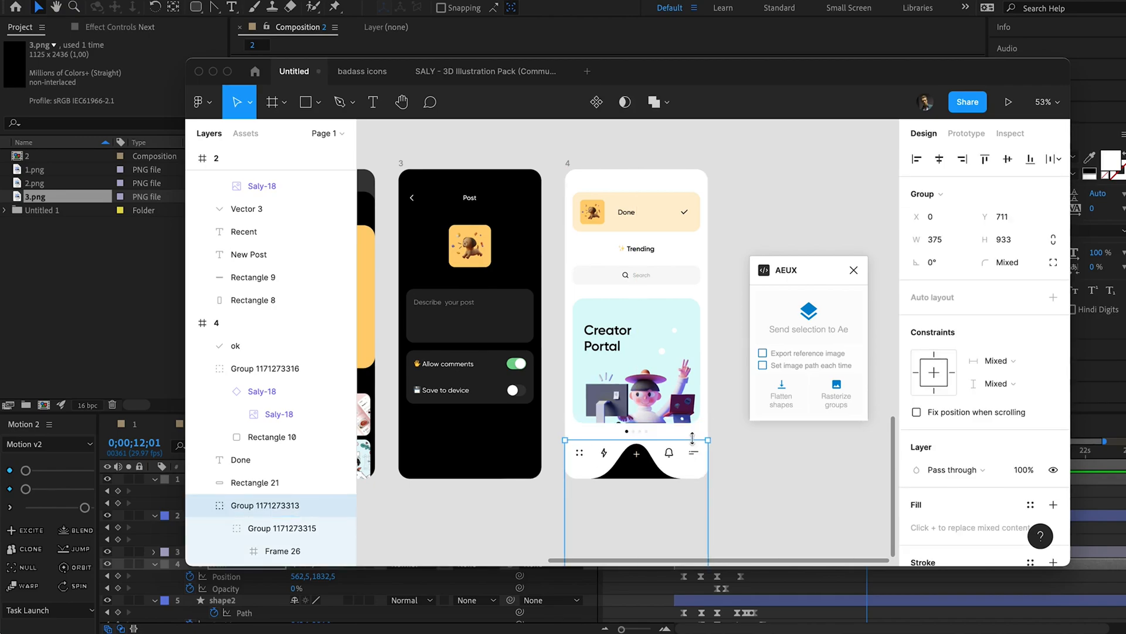
left_click(652, 480, "super")
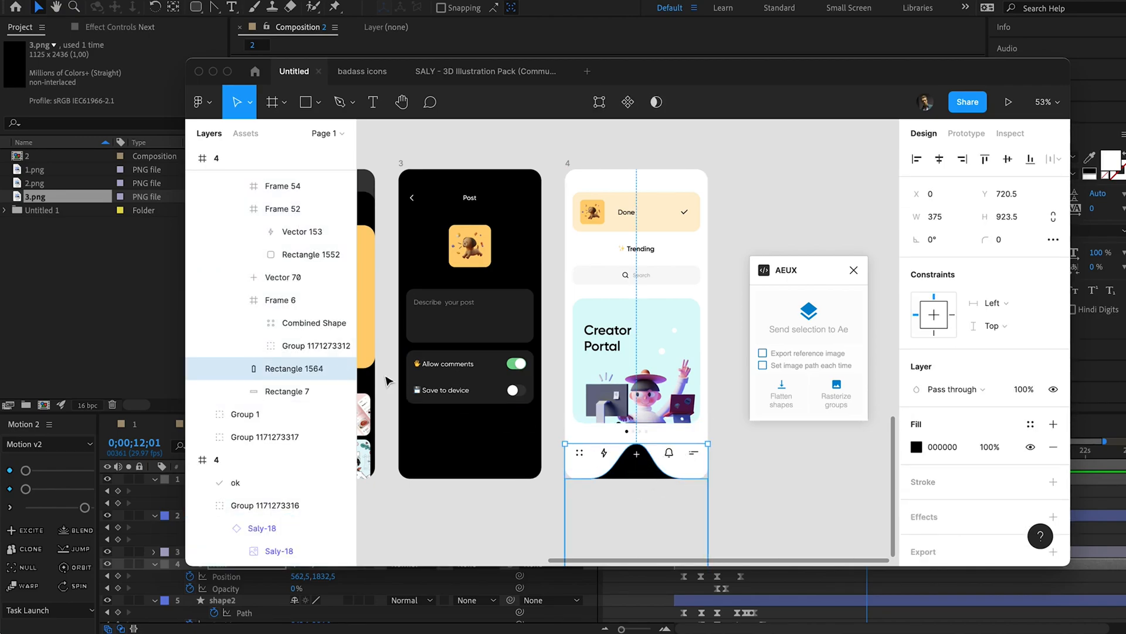
left_click(342, 371)
left_click(636, 455, "super")
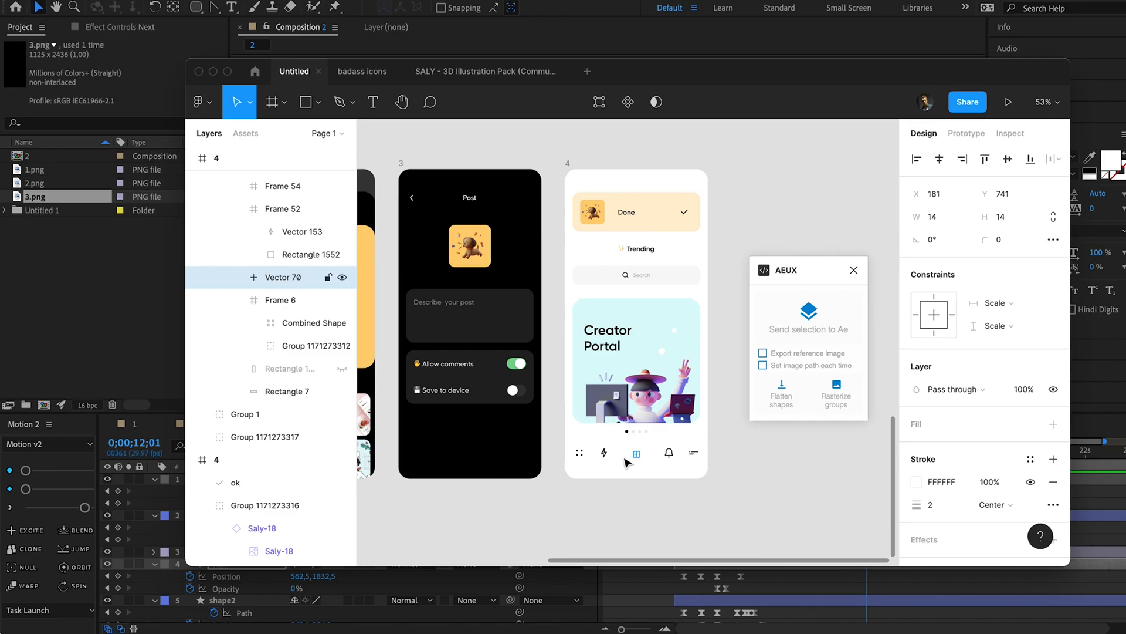
left_click(610, 535)
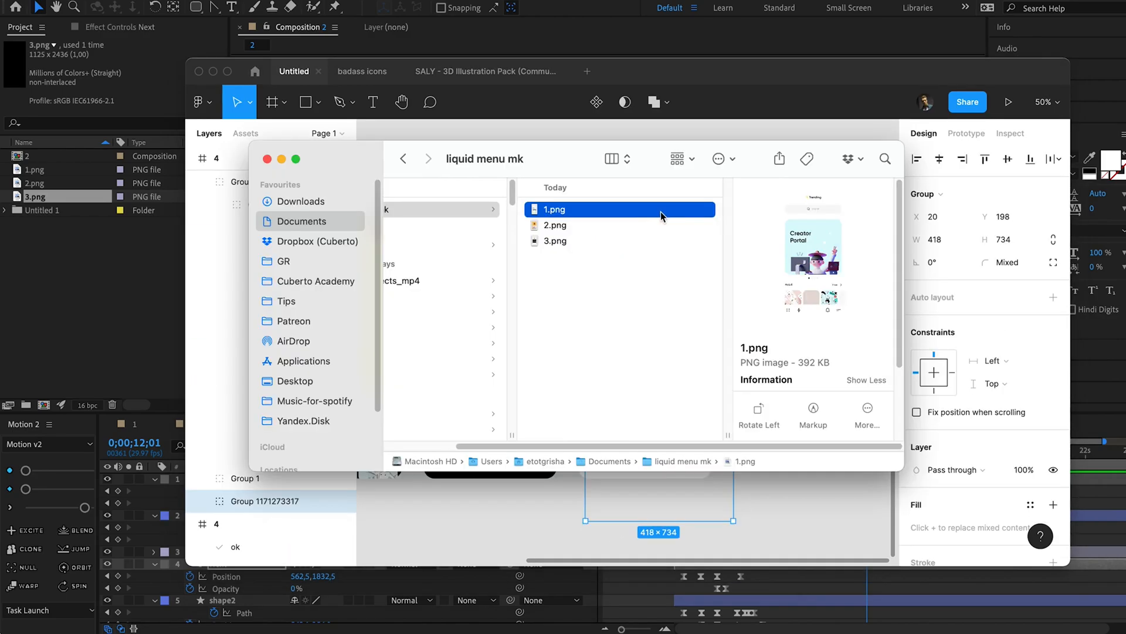
Add 1.png from Finder to the After Effects composition as the top layer, starting at about 8 seconds.
left_click_drag(661, 214, 651, 226)
key("super+Tab")
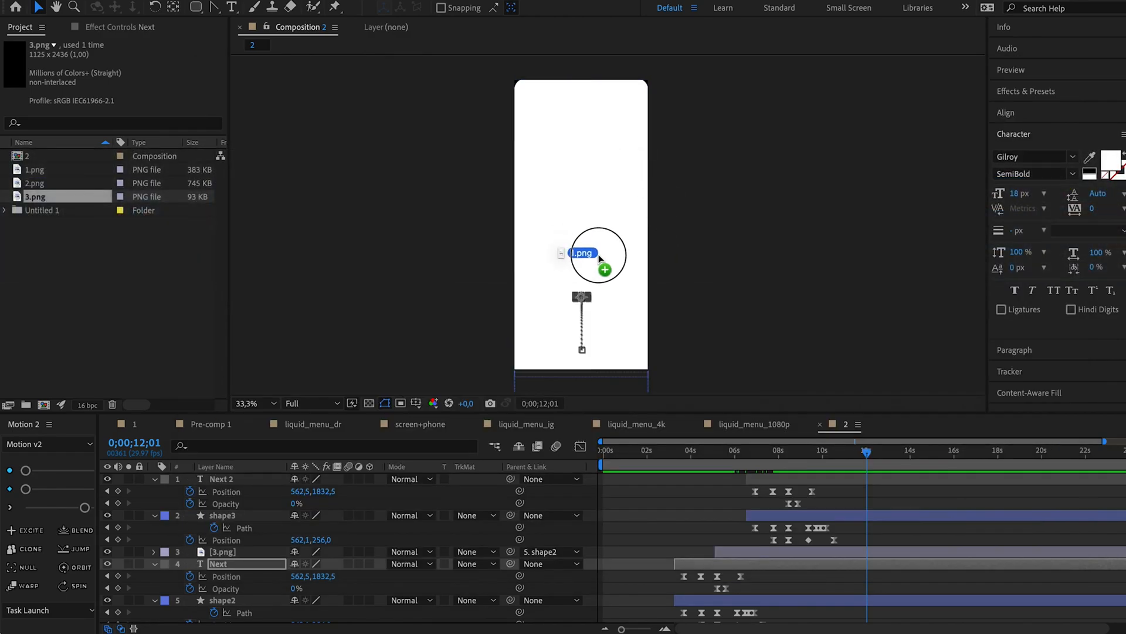
left_click_drag(599, 255, 600, 256)
left_click_drag(599, 481, 783, 476)
Move 1.png down in the frame to leave room above the Trending heading and parent it to shape3.
left_click_drag(621, 268, 621, 325)
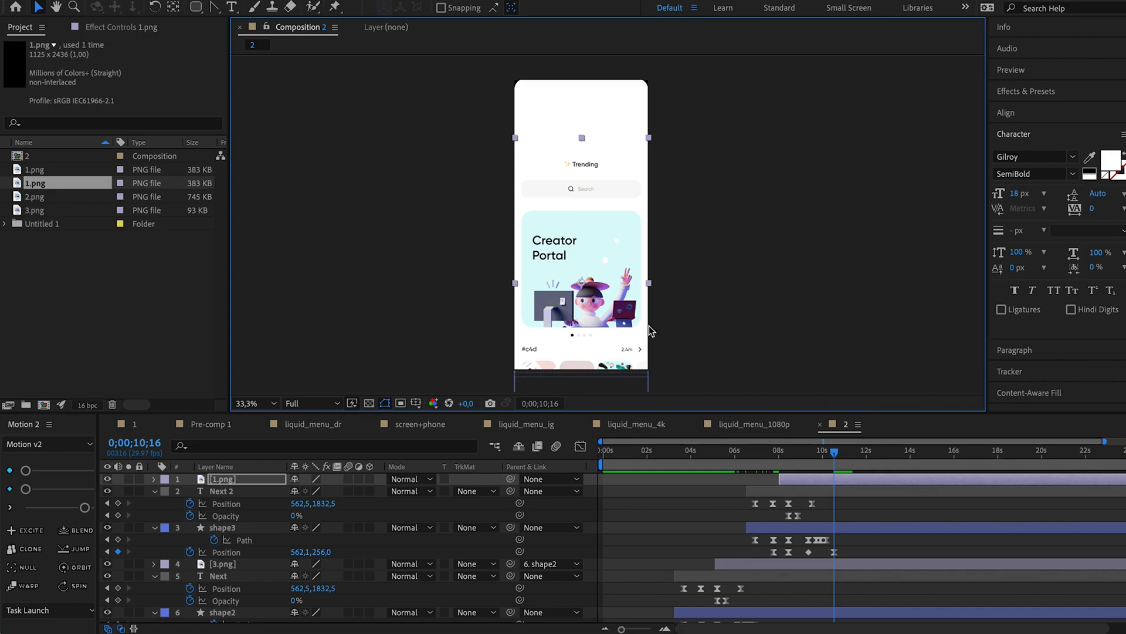
left_click_drag(511, 483, 248, 531)
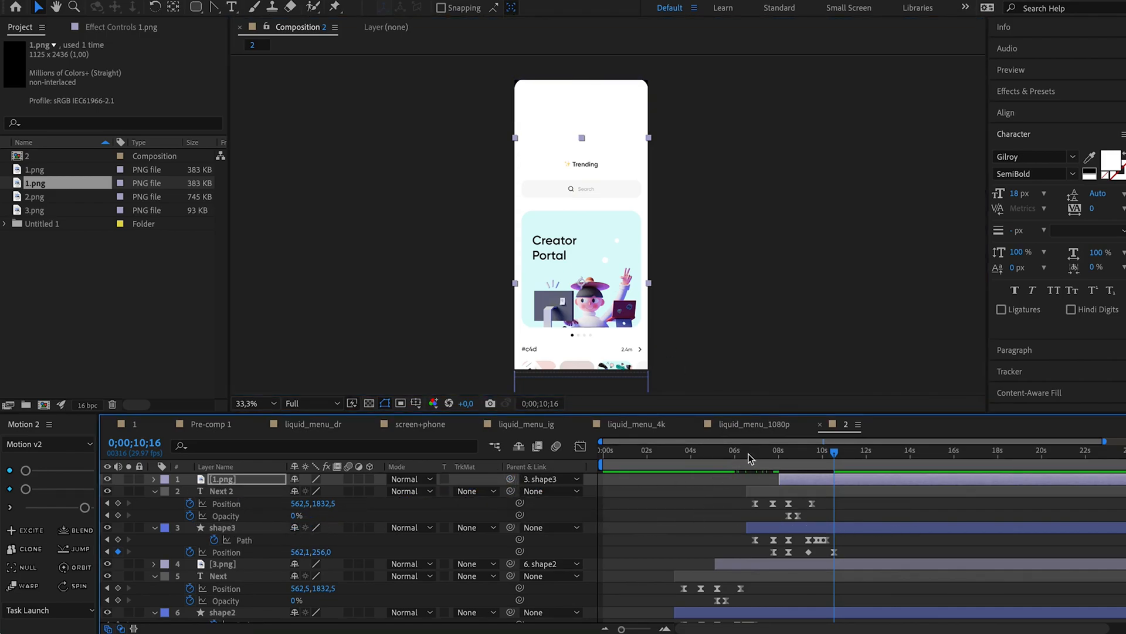
left_click_drag(748, 449, 842, 441)
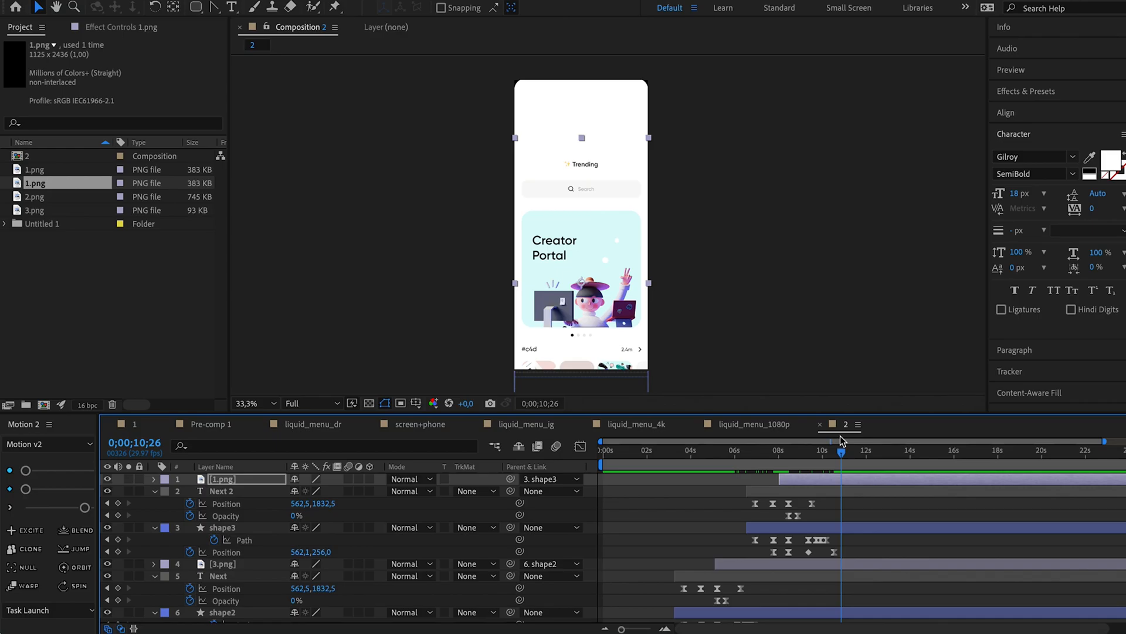
Switch to Figma and rename frame 4's bottom bar group as menu.
key("super+Tab")
left_click(679, 454)
double_click(276, 183)
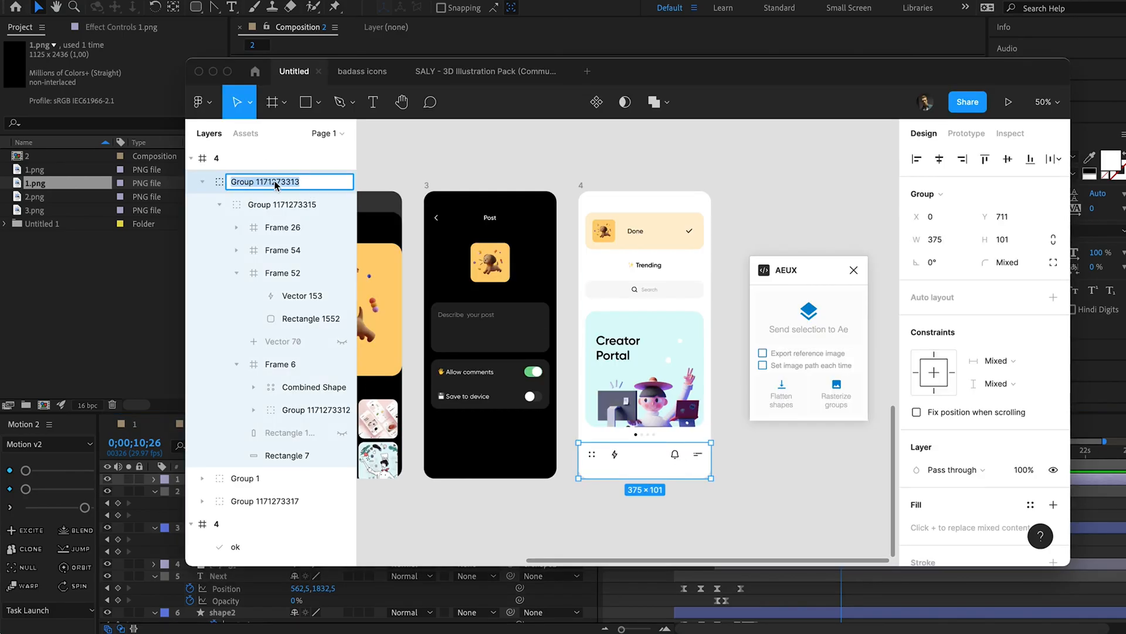
type("menu")
key("Return")
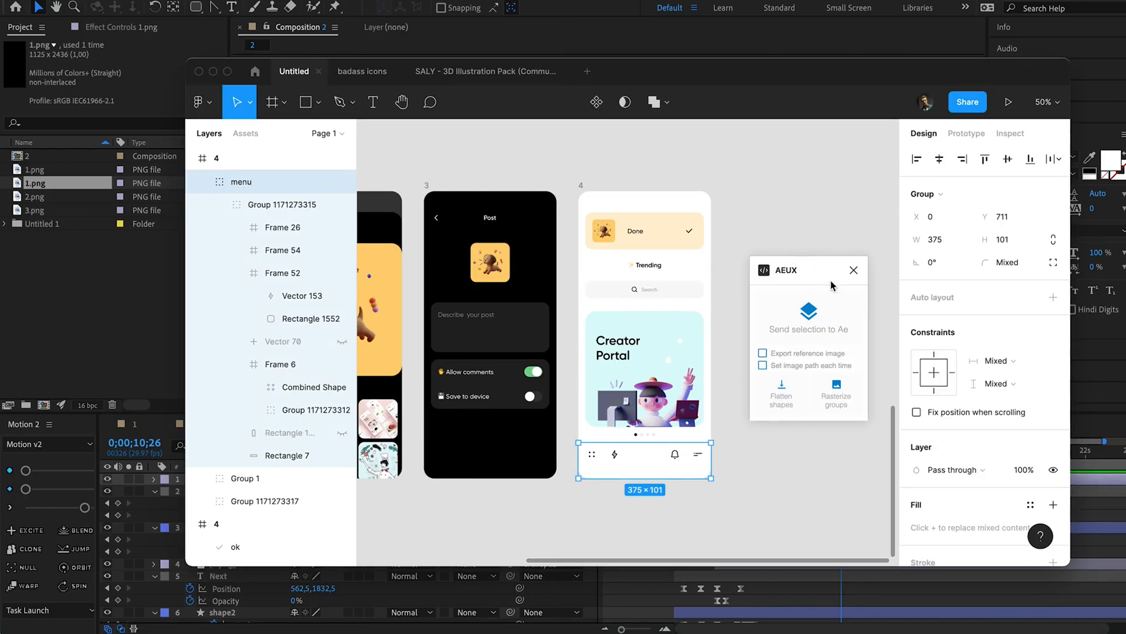
Export the menu group as a 3x PNG named menu.png into the liquid menu mk folder.
scroll(951, 428, "down", 4)
left_click(1053, 512)
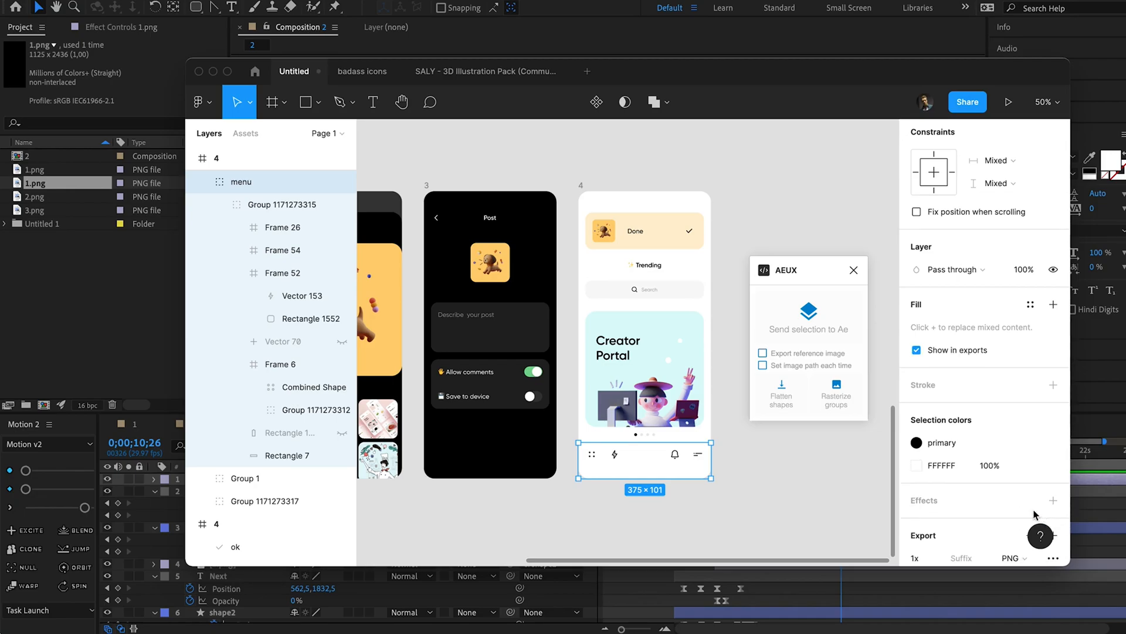
scroll(986, 481, "down", 2)
left_click(936, 474)
left_click(921, 519)
left_click(943, 498)
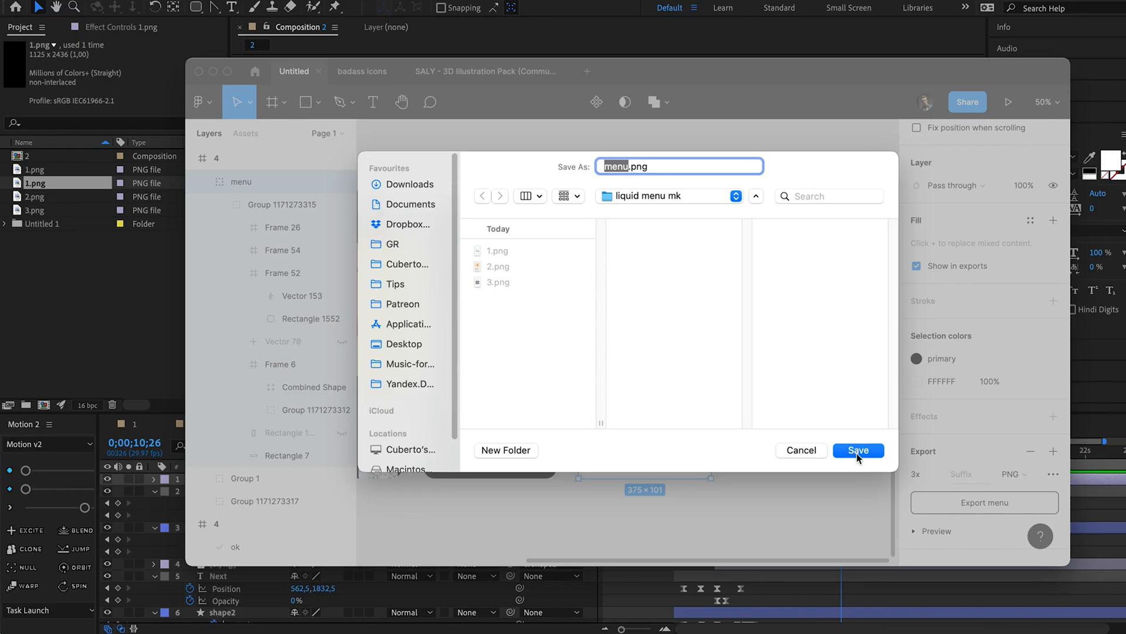
left_click(856, 452)
Add menu.png from Finder to the After Effects composition as the top layer and align it to the composition's bottom edge.
key("super+Tab")
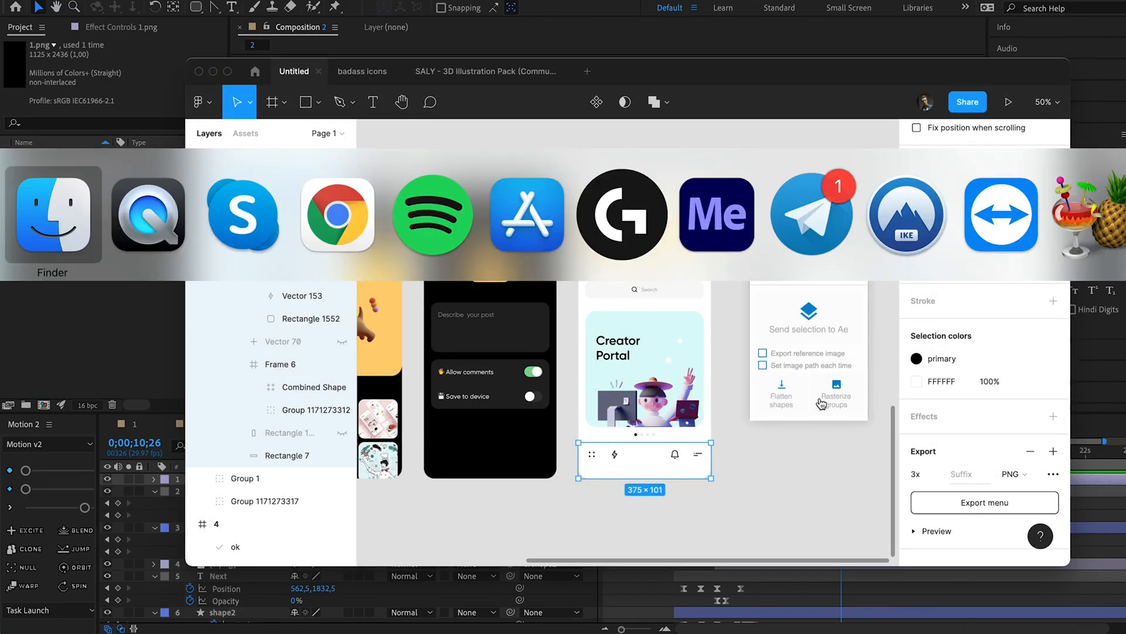
left_click_drag(585, 258, 636, 281)
key("super+Tab")
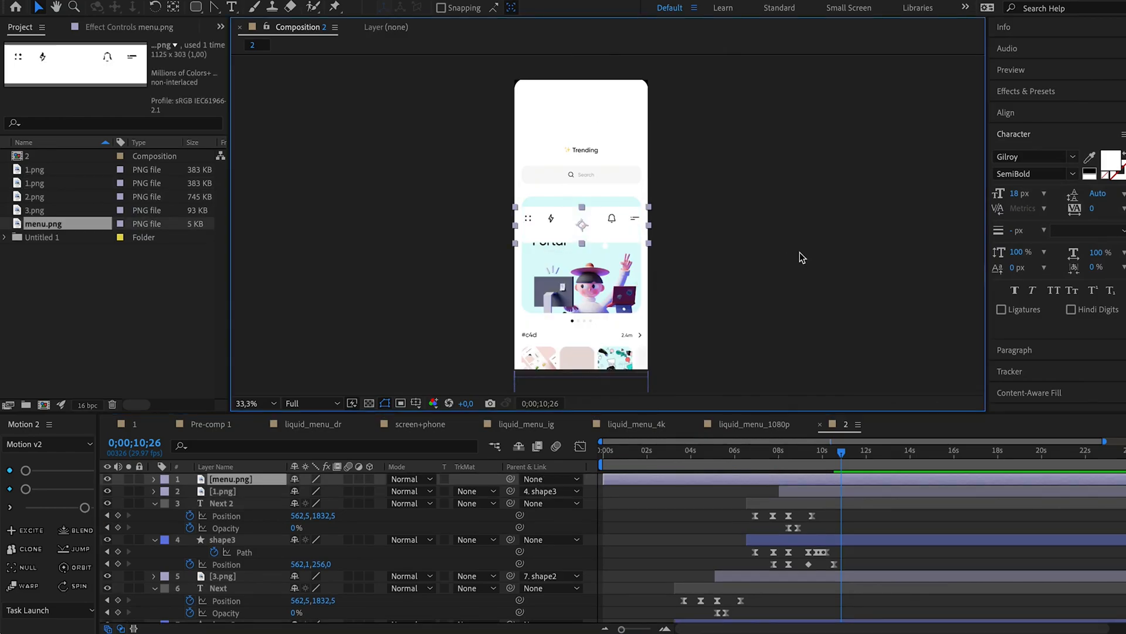
left_click(1022, 113)
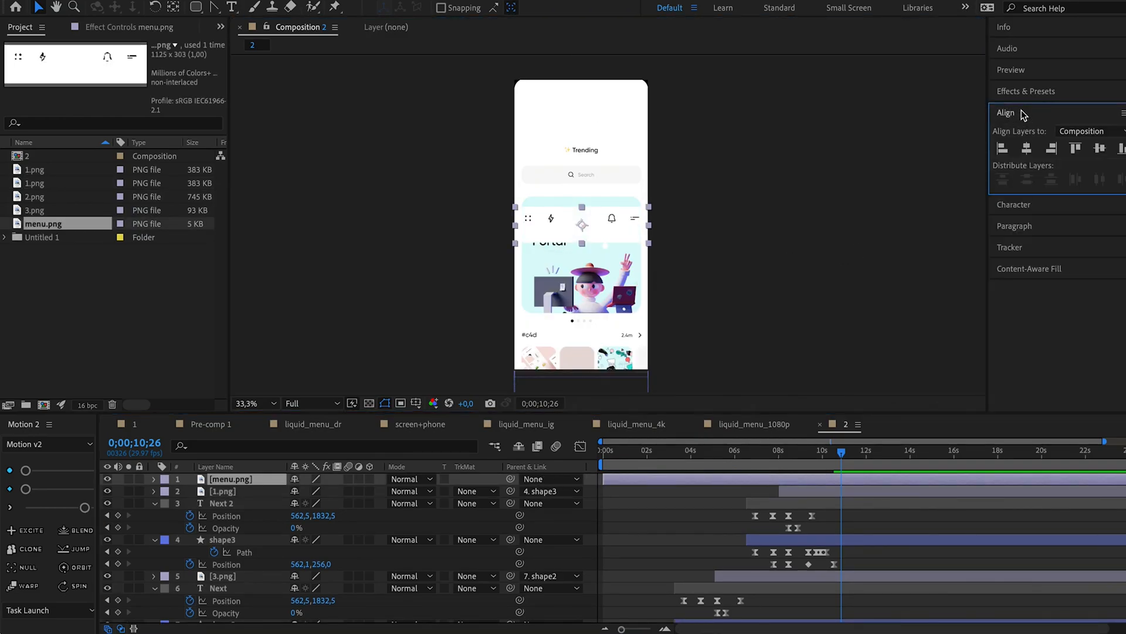
left_click(1120, 149)
Start the menu.png layer at about 8 seconds and set a Position keyframe at 0;00;09;18.
left_click_drag(610, 479, 814, 446)
key("alt+shift+p")
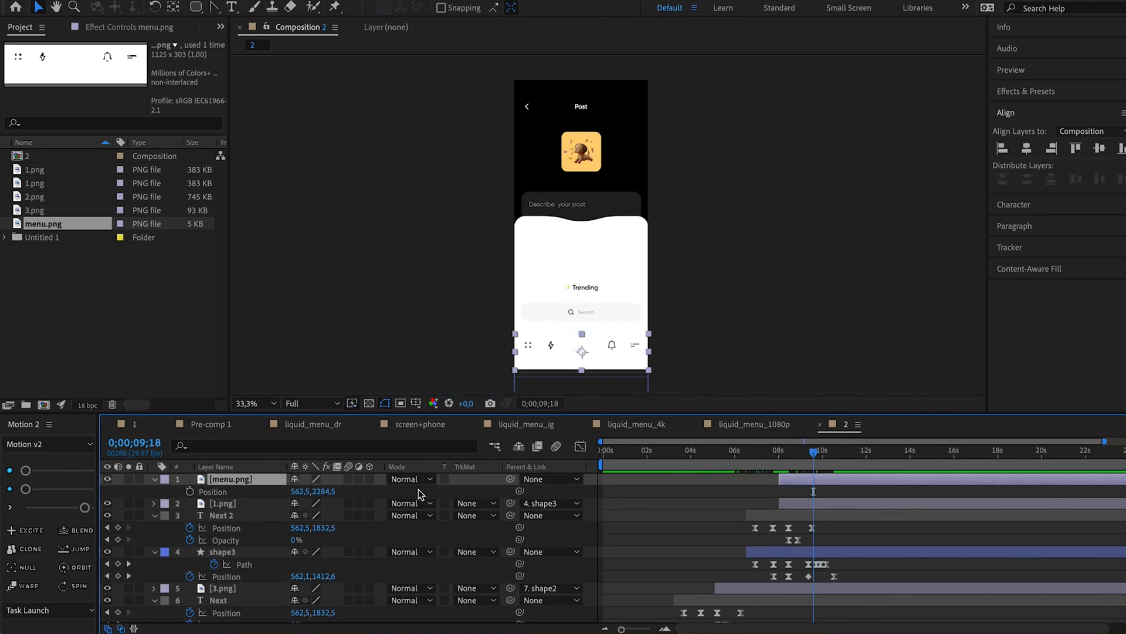
left_click(211, 492)
Lower menu.png to Y 2595,5 for a starting Position keyframe, place the eased keyframes between about 9 and 10 seconds, and preview the slide-in.
left_click_drag(814, 451, 791, 458)
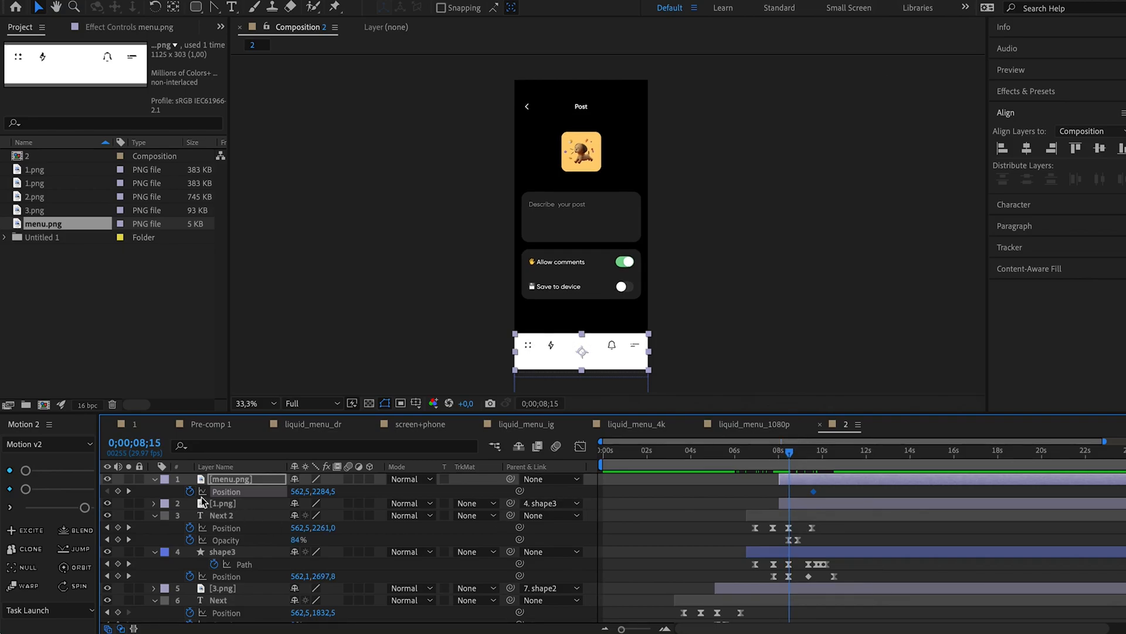
left_click_drag(323, 491, 364, 487)
key("space")
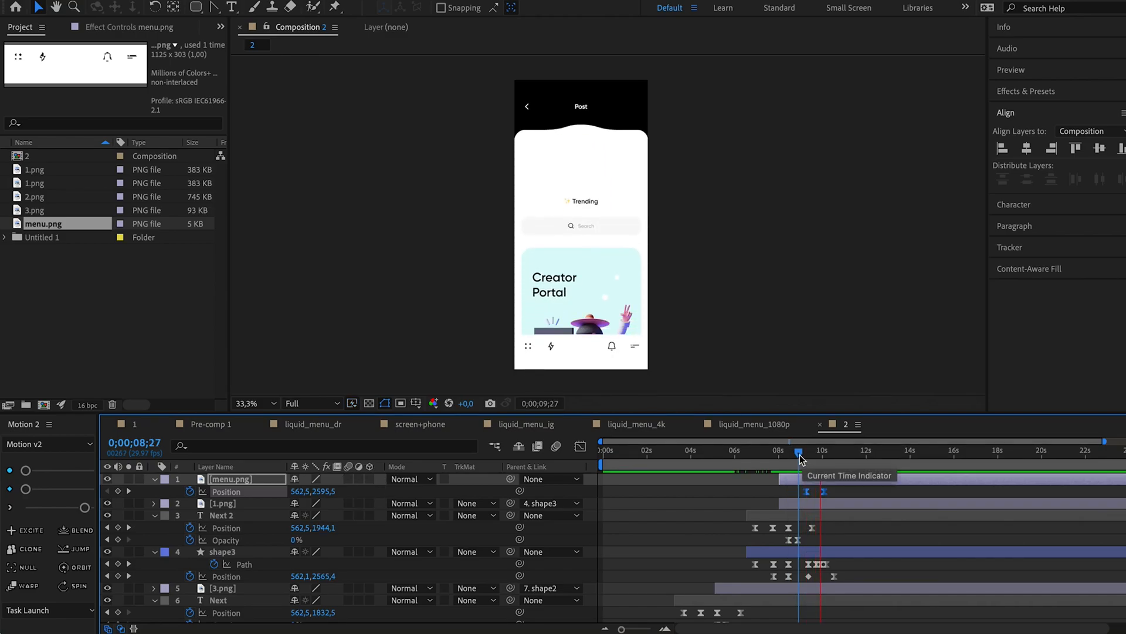
key("space")
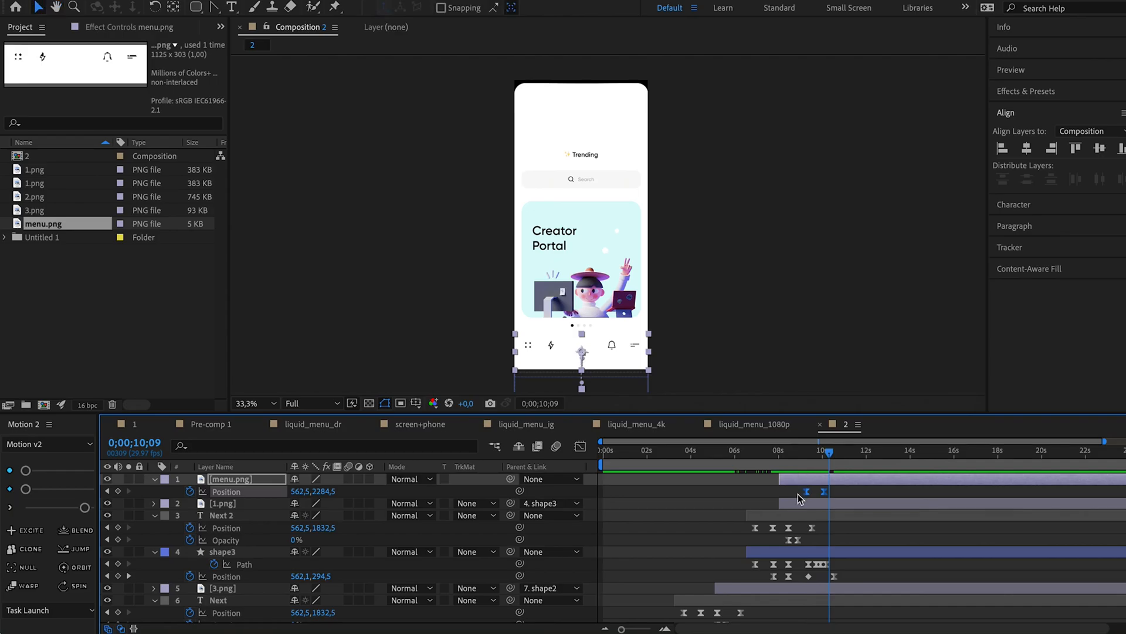
Switch to Figma, close the AEUX plugin, and group all elements of frame 4's Done card.
key("super+Tab")
left_click(855, 271)
left_click(670, 241)
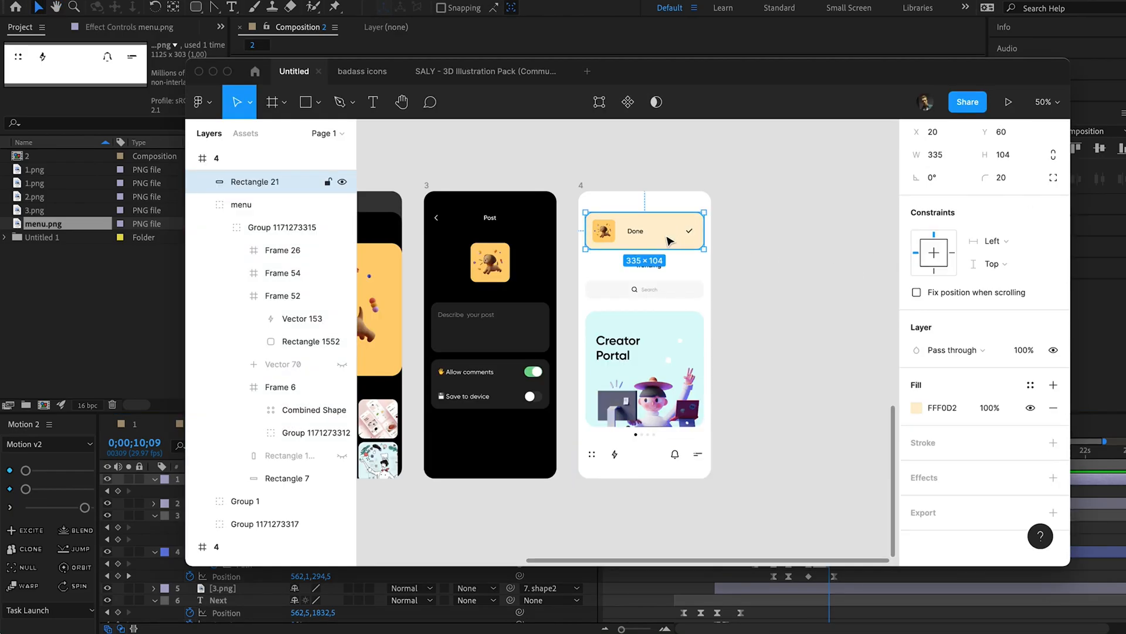
left_click_drag(711, 232, 601, 240)
scroll(249, 264, "up", 3)
key("ctrl+g")
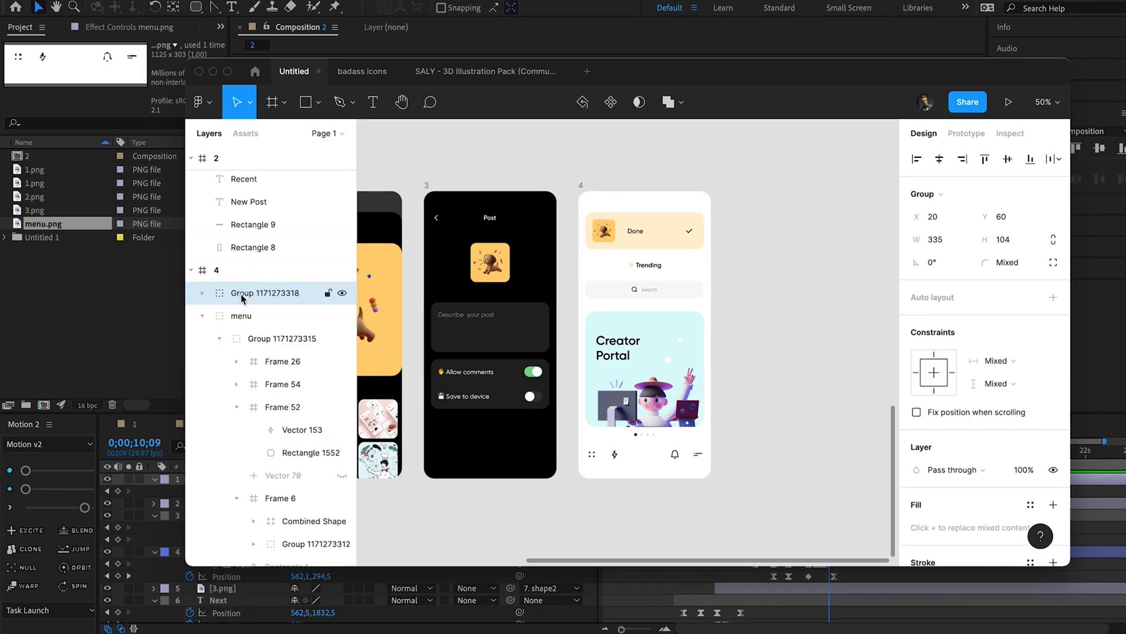
Rename the Done card's group as done.
double_click(240, 292)
type("do")
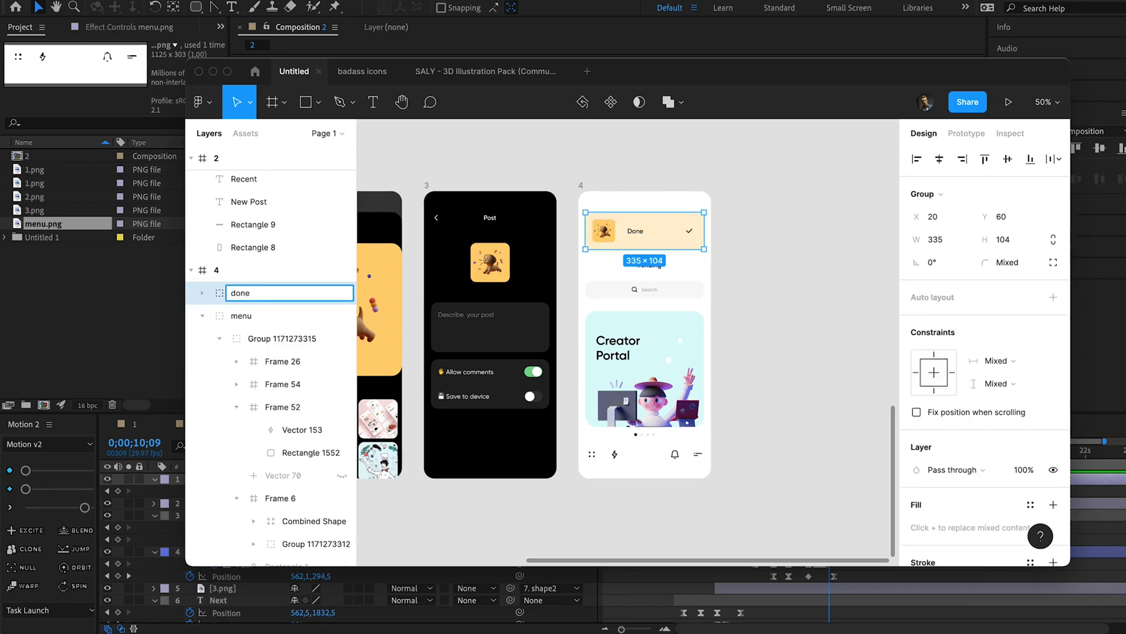
type("ne")
key("Return")
left_click(202, 293)
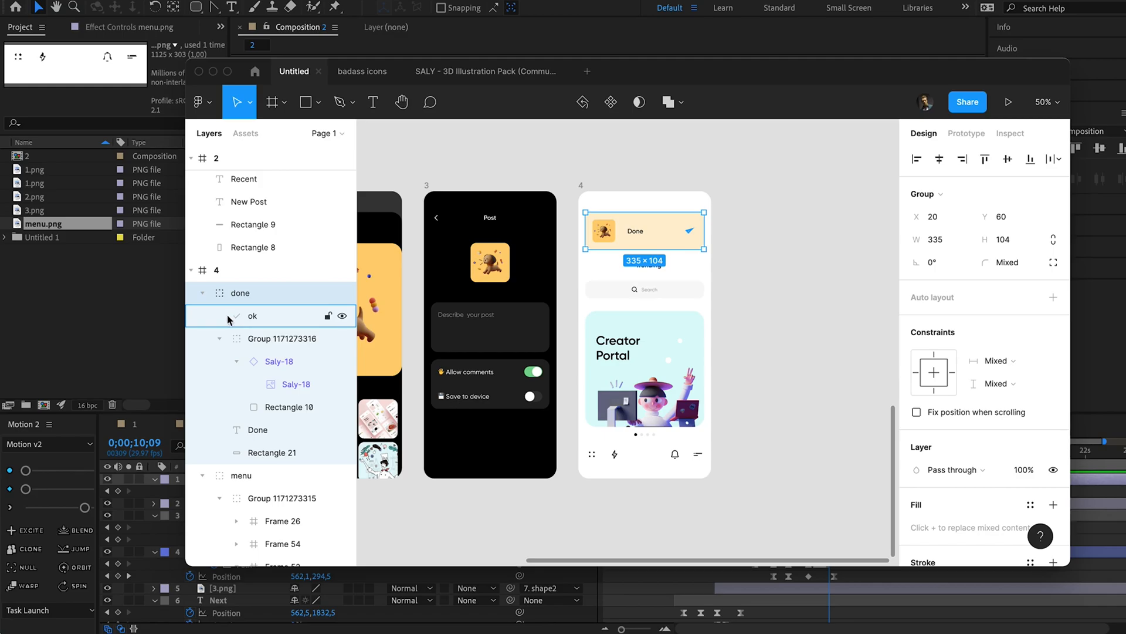
left_click(256, 338)
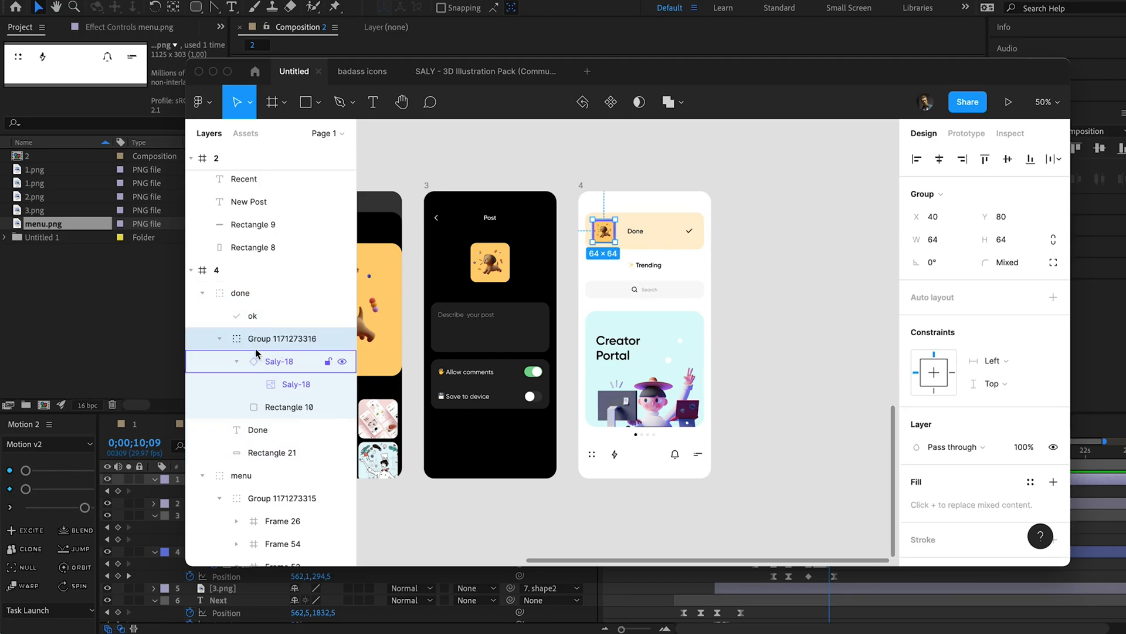
left_click(198, 101)
mouse_move(288, 299)
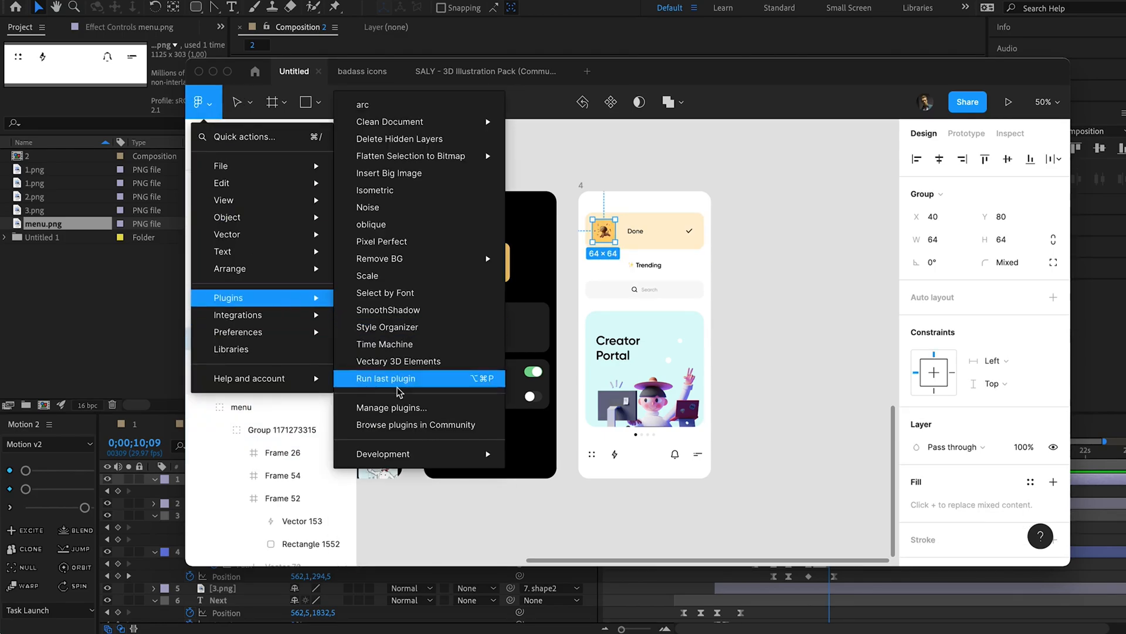
mouse_move(452, 264)
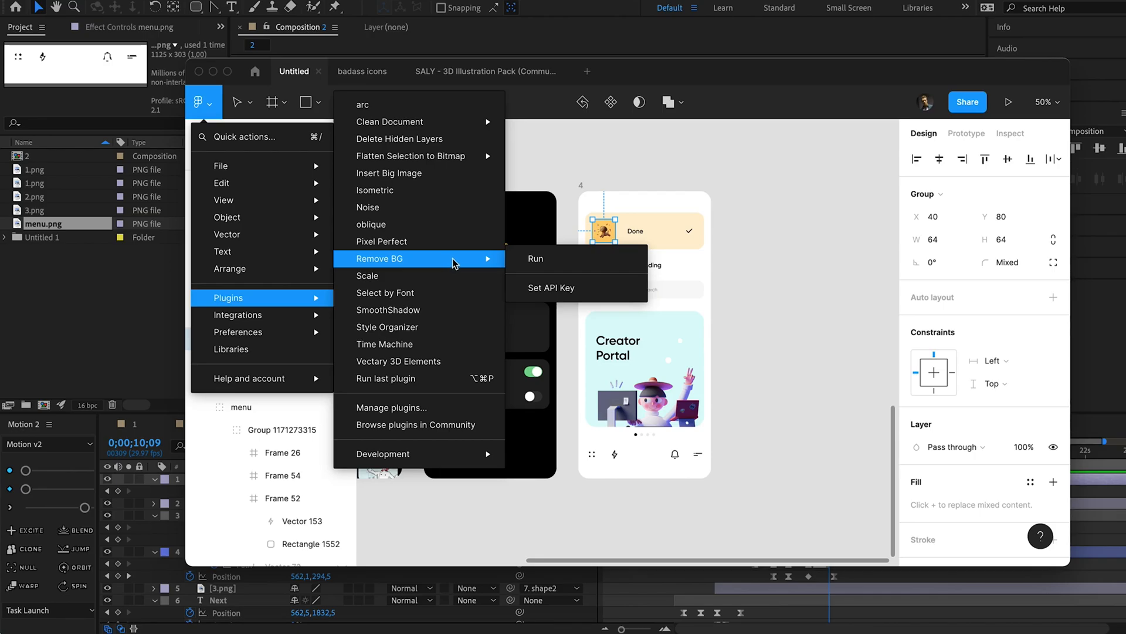
mouse_move(477, 156)
left_click(550, 156)
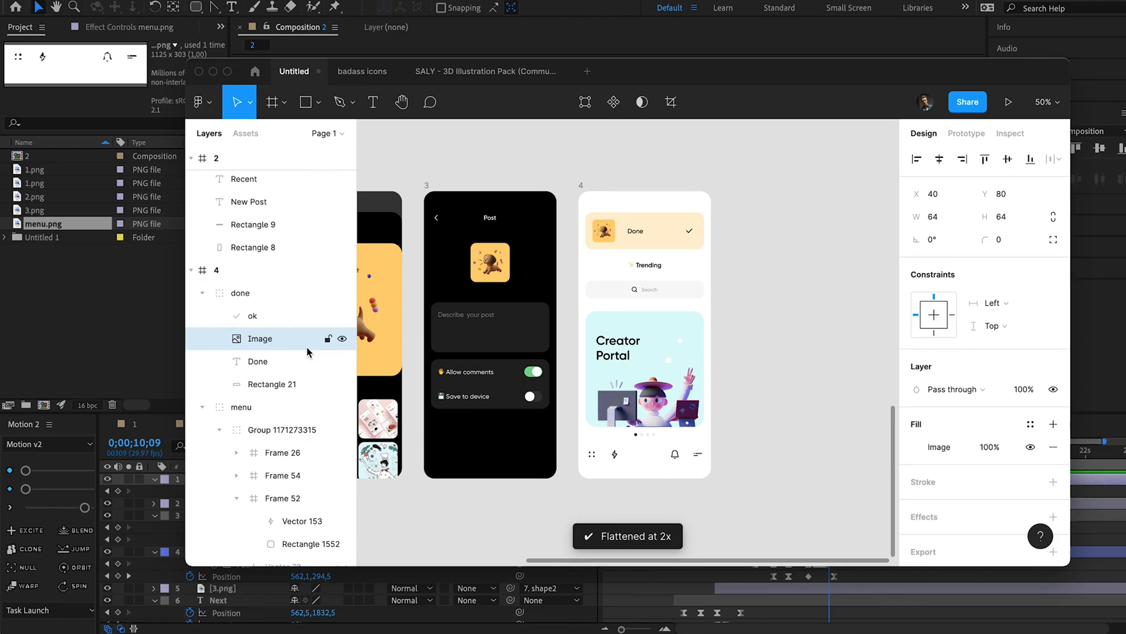
Send Figma's whole done group to After Effects with the AEUX plugin and switch back to Composition 2.
left_click(286, 384)
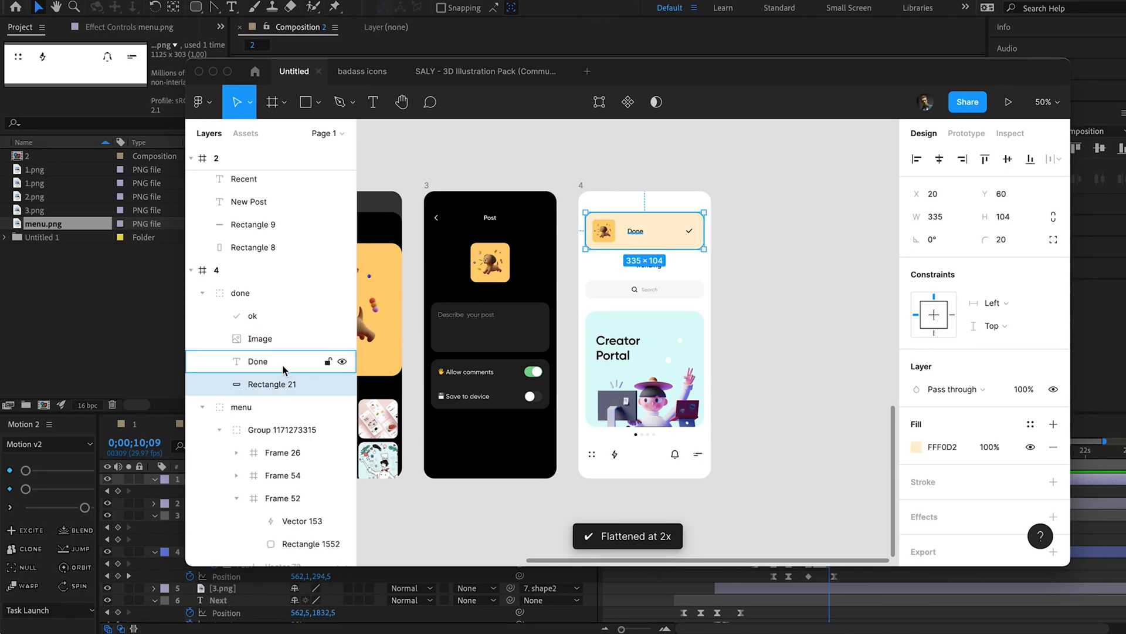
left_click(255, 295)
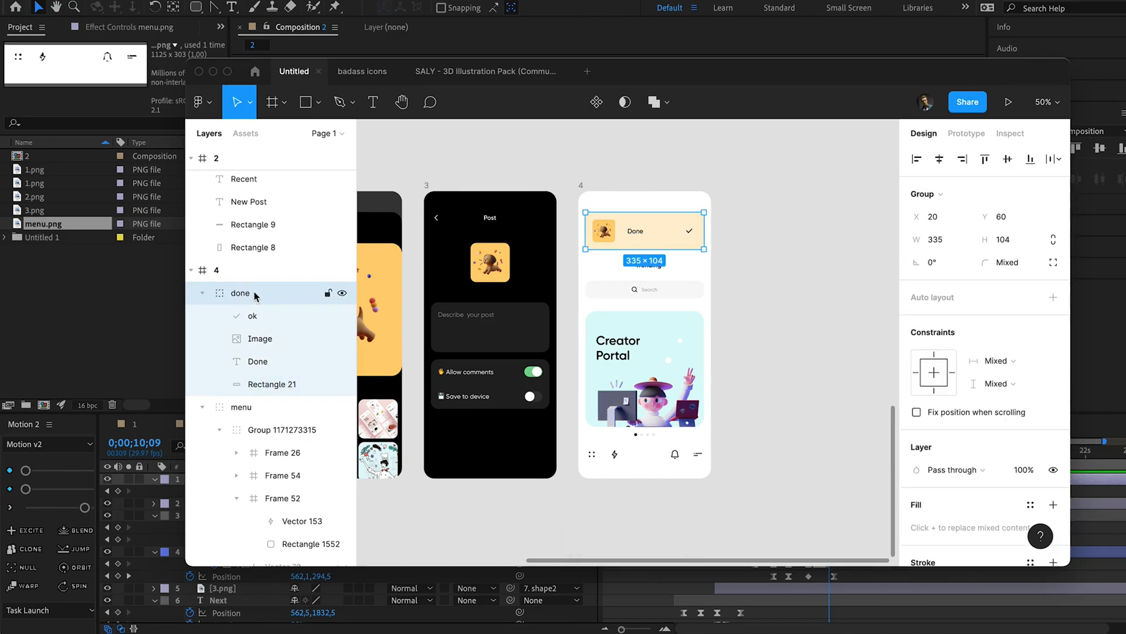
left_click(201, 103)
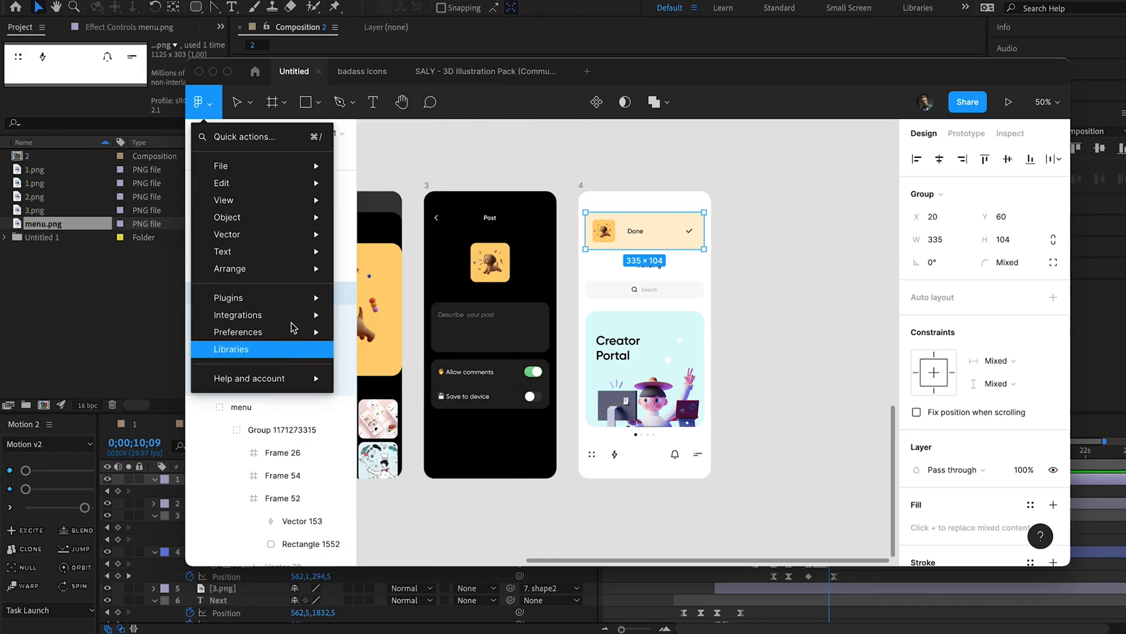
mouse_move(316, 299)
mouse_move(412, 453)
left_click(516, 456)
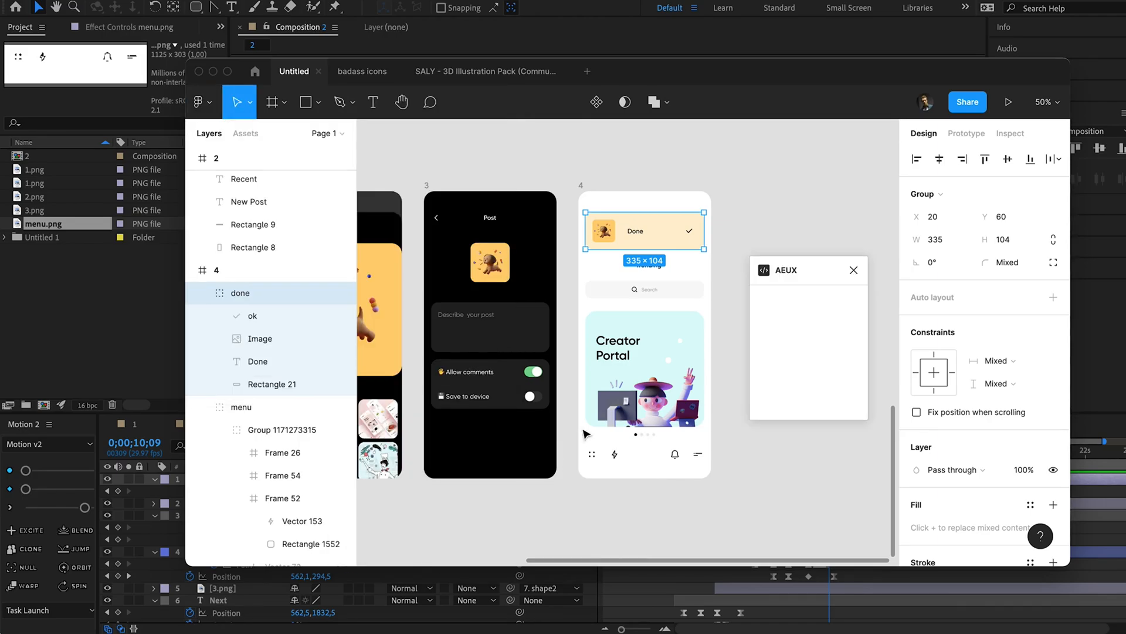
left_click(809, 316)
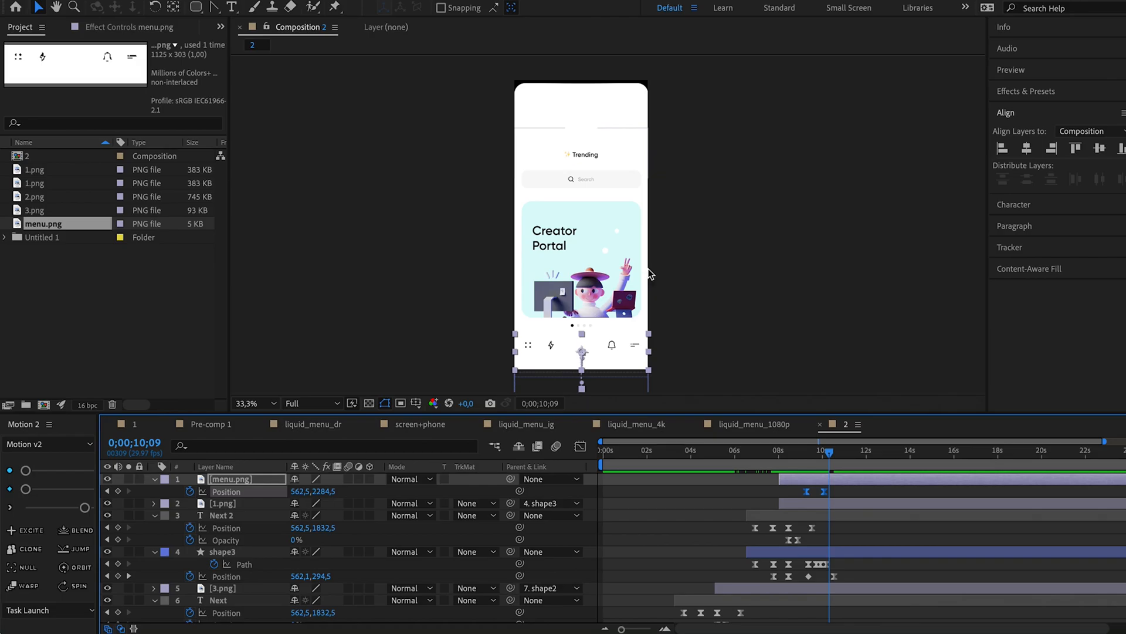
left_click(772, 233)
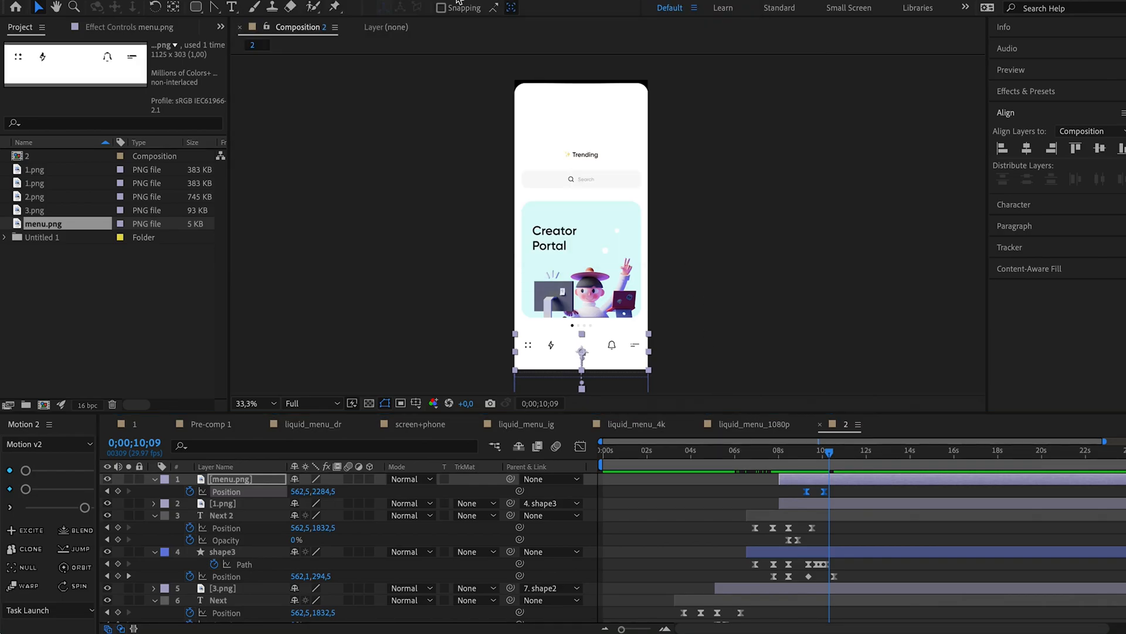
Shift the five imported Done card layers, from the done group to Rectangle 21, so they start at about 9 seconds.
left_click(746, 479)
left_click(717, 526, "shift")
left_click_drag(605, 478, 797, 482)
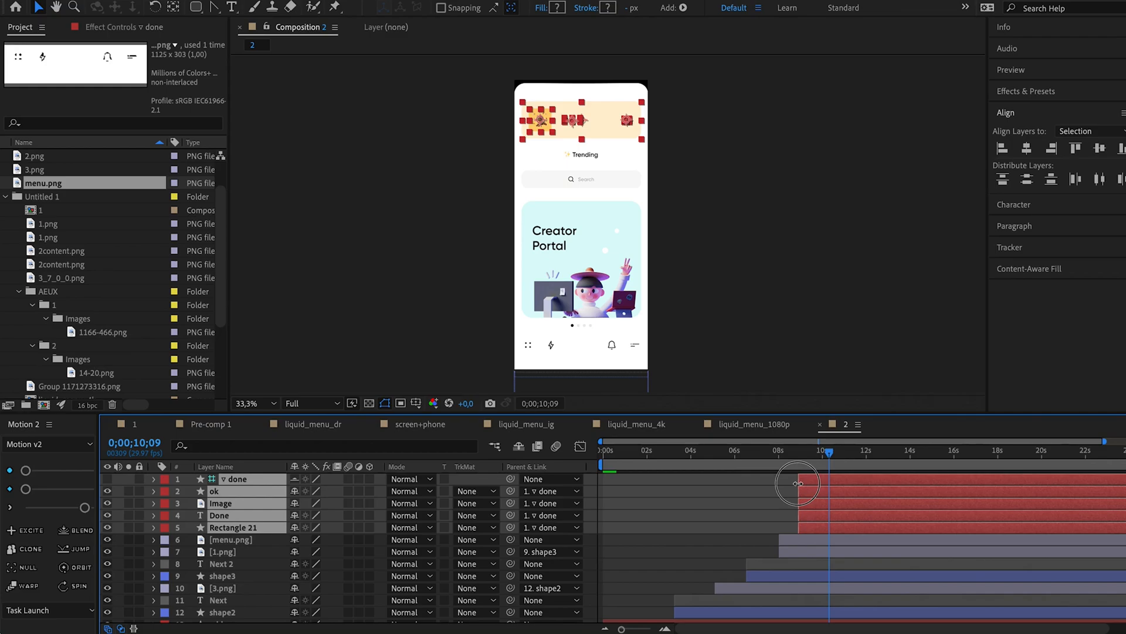
left_click(709, 266)
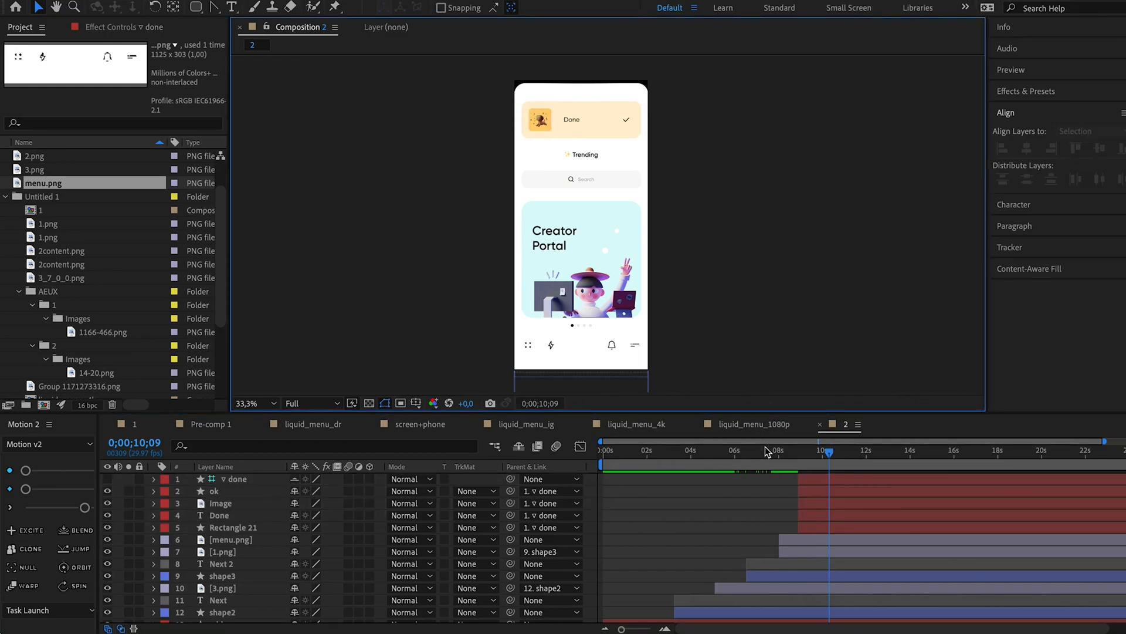
Parent the done group layer to shape3.
left_click_drag(765, 452, 846, 444)
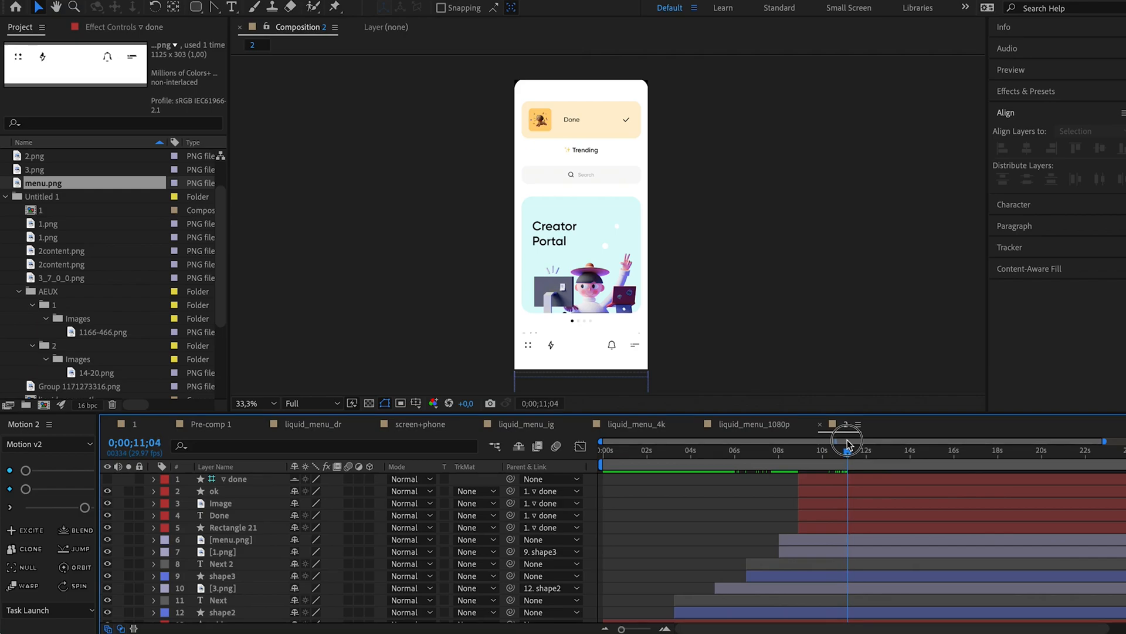
left_click(229, 480)
left_click_drag(517, 480, 223, 575)
Add a Source Text keyframe to the Done text layer at about 10.7 seconds.
left_click_drag(744, 452, 839, 450)
left_click(435, 517)
left_click(153, 516)
left_click(167, 528)
left_click(190, 539)
Replace the Done card's text with "Publi" at 0;00;10;12 for an earlier Source Text keyframe.
left_click_drag(837, 452, 831, 452)
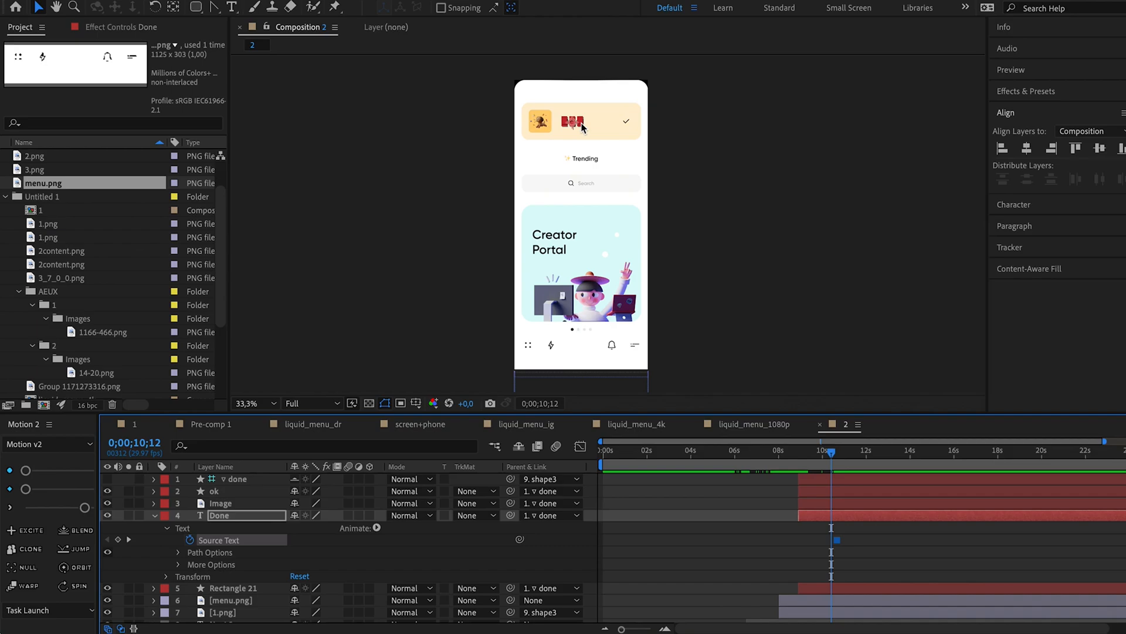
scroll(581, 126, "up", 2)
key("space")
left_click_drag(608, 119, 616, 264)
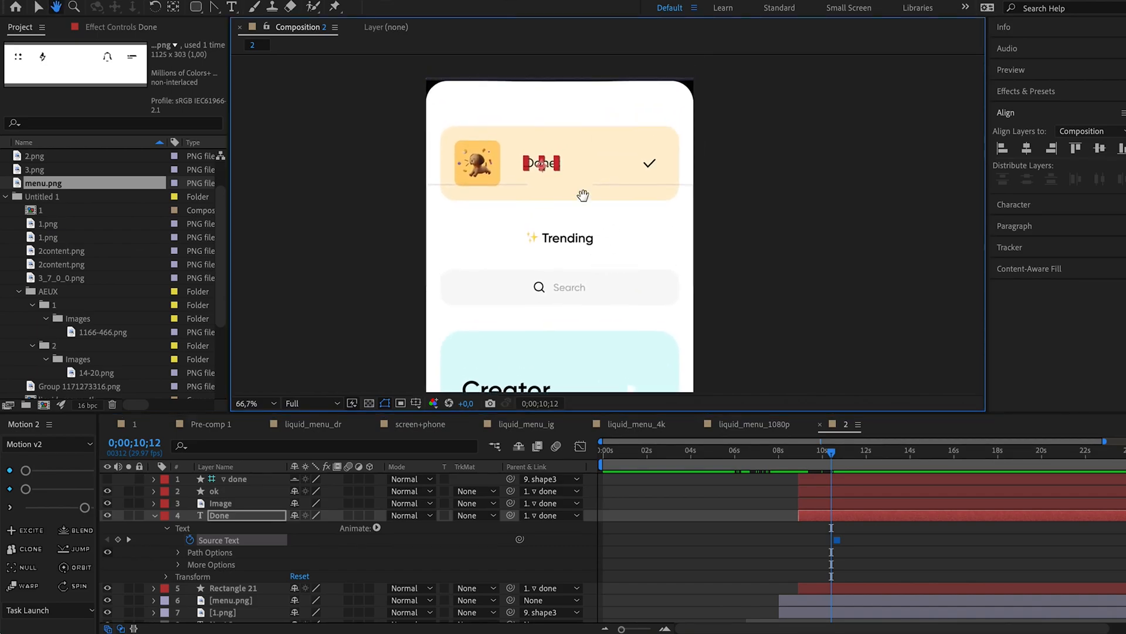
double_click(556, 169)
key("BackSpace")
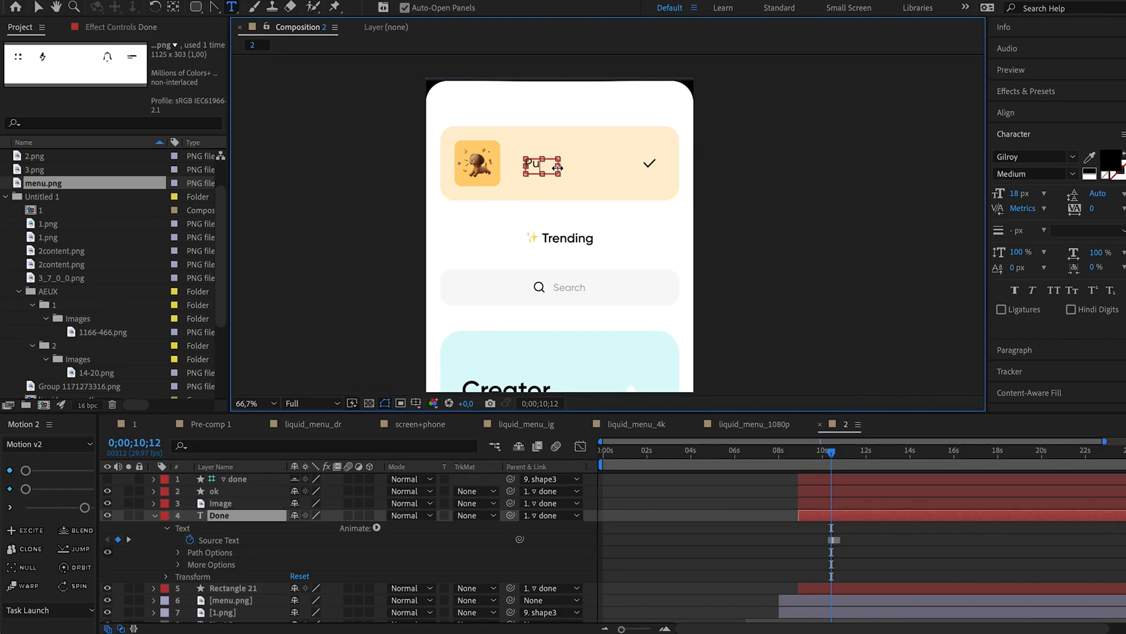
type("Publi")
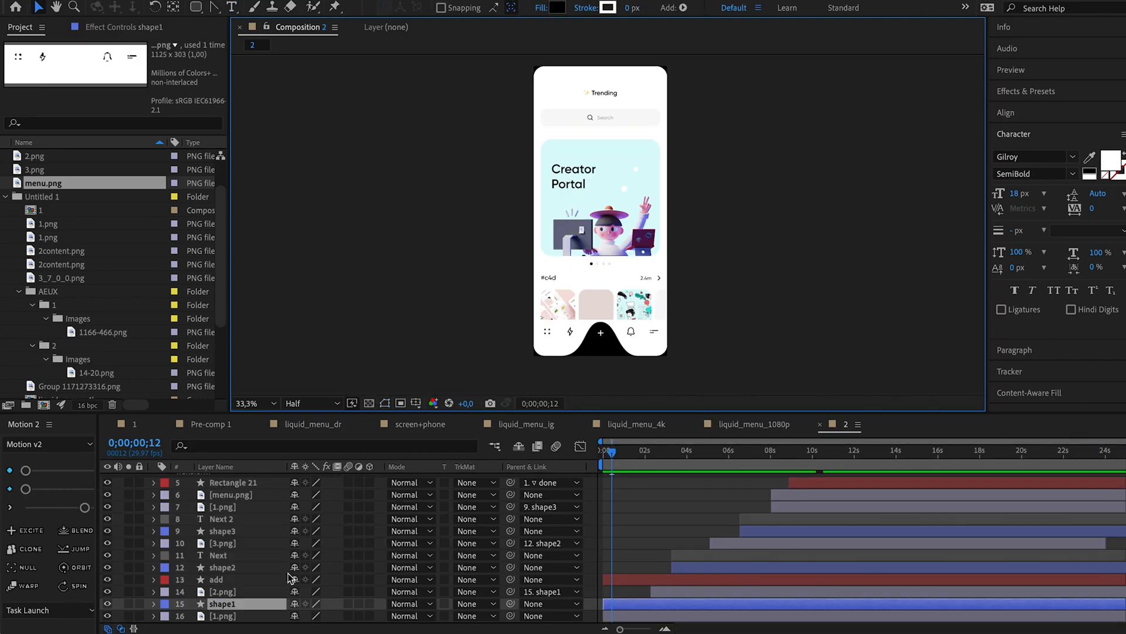
Duplicate the add and shape1 layers, place the copies at the top of the stack, and start them at about 11.3 seconds.
left_click(234, 580)
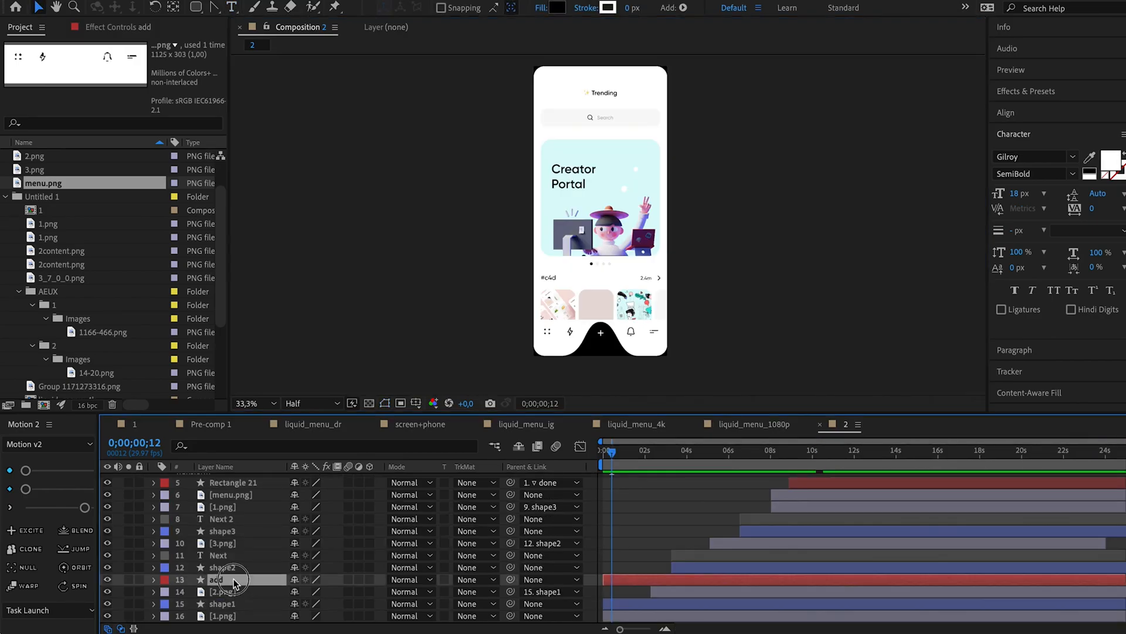
left_click(240, 605, "ctrl")
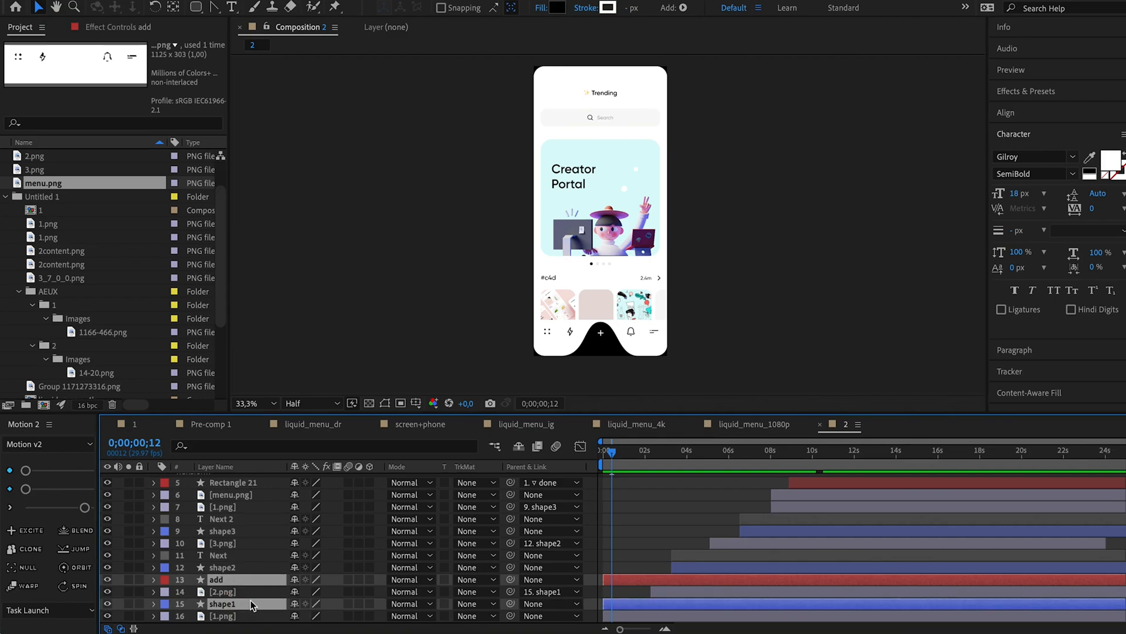
left_click_drag(256, 604, 223, 473)
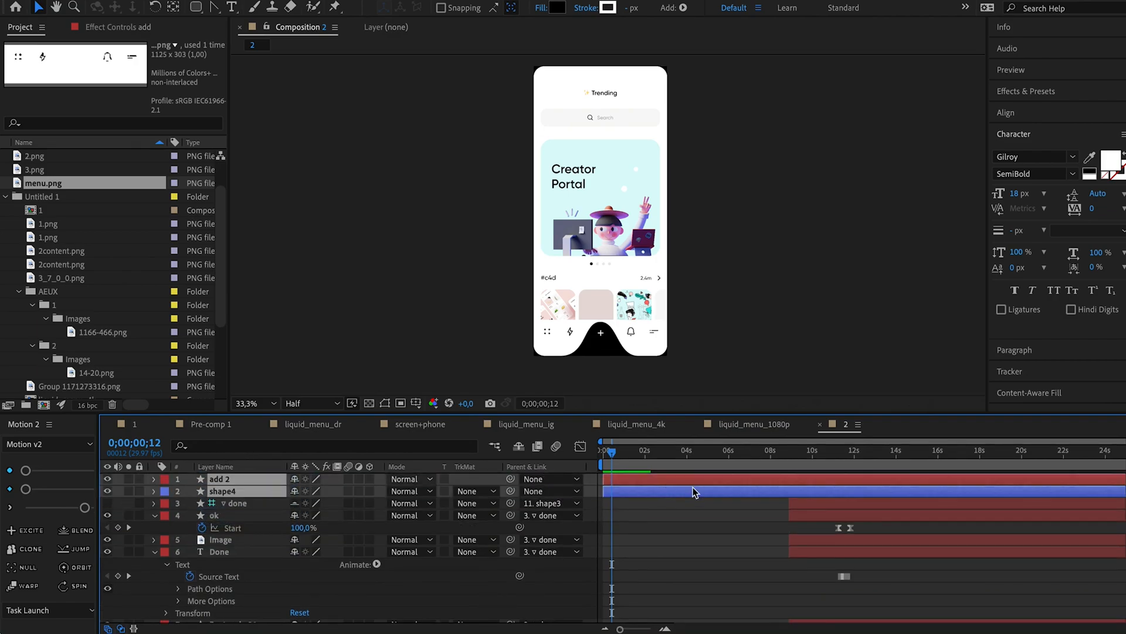
left_click_drag(698, 495, 910, 494)
Reveal the keyframes of add 2 and shape4, and add a Path keyframe to shape4 at 0;00;12;25.
key("u")
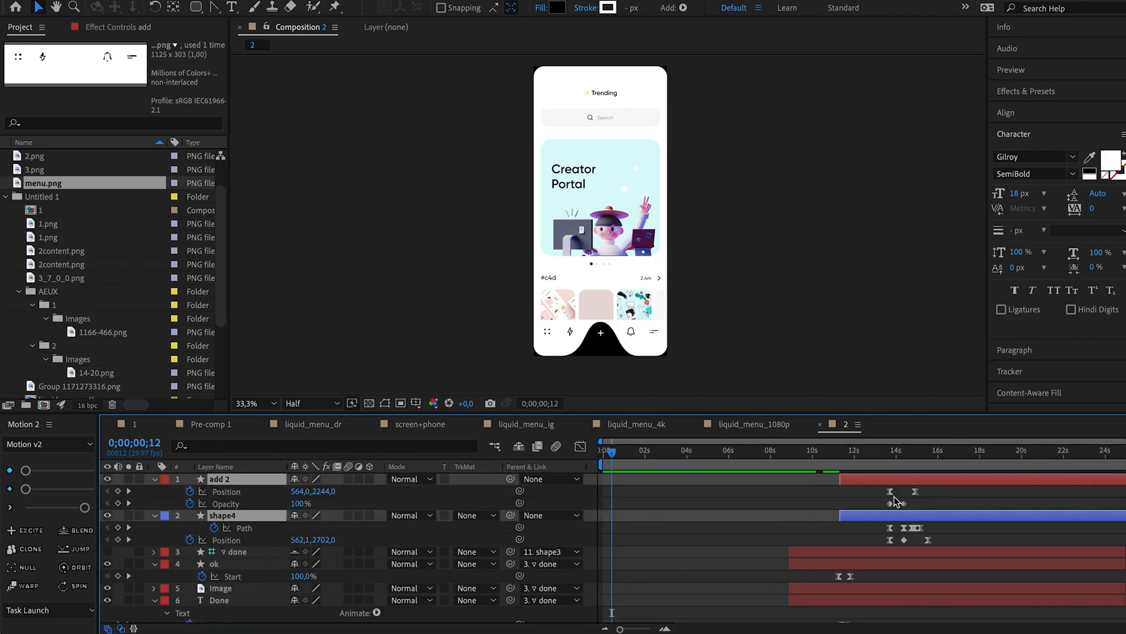
left_click_drag(867, 450, 870, 501)
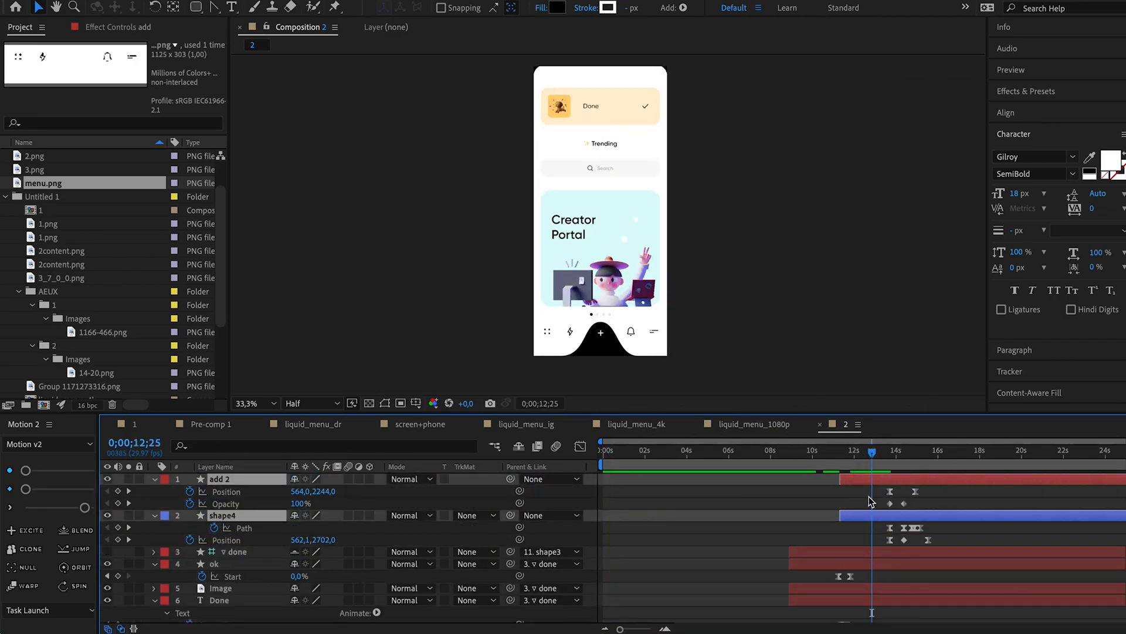
left_click(861, 534)
left_click(866, 523)
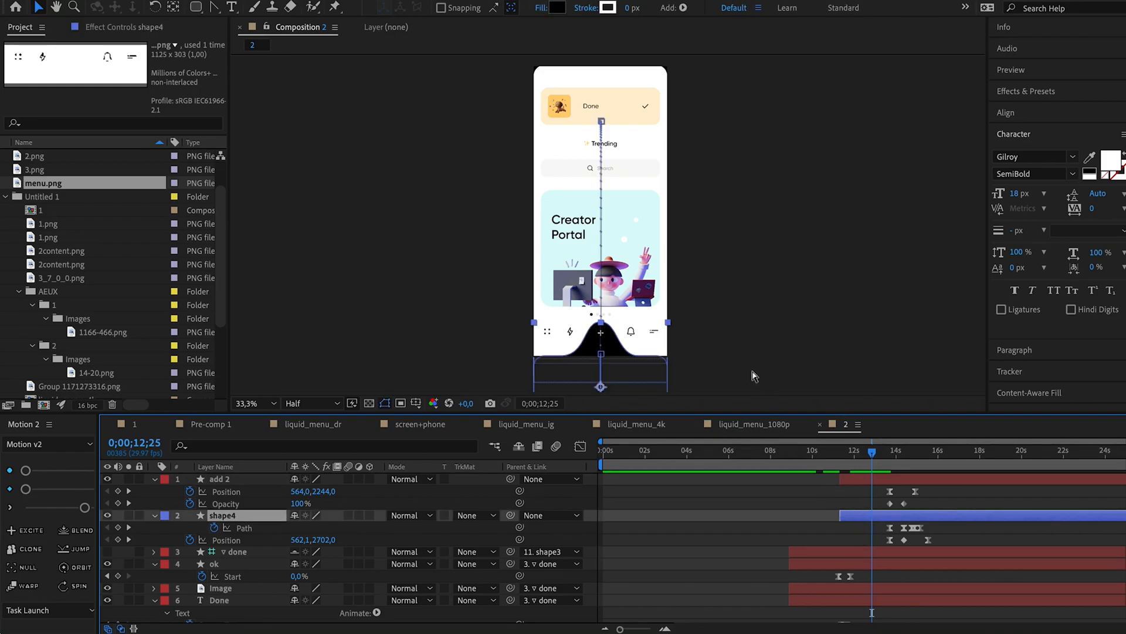
left_click(857, 482)
scroll(626, 326, "up", 2)
key("space")
left_click_drag(810, 332, 799, 138)
left_click(862, 527)
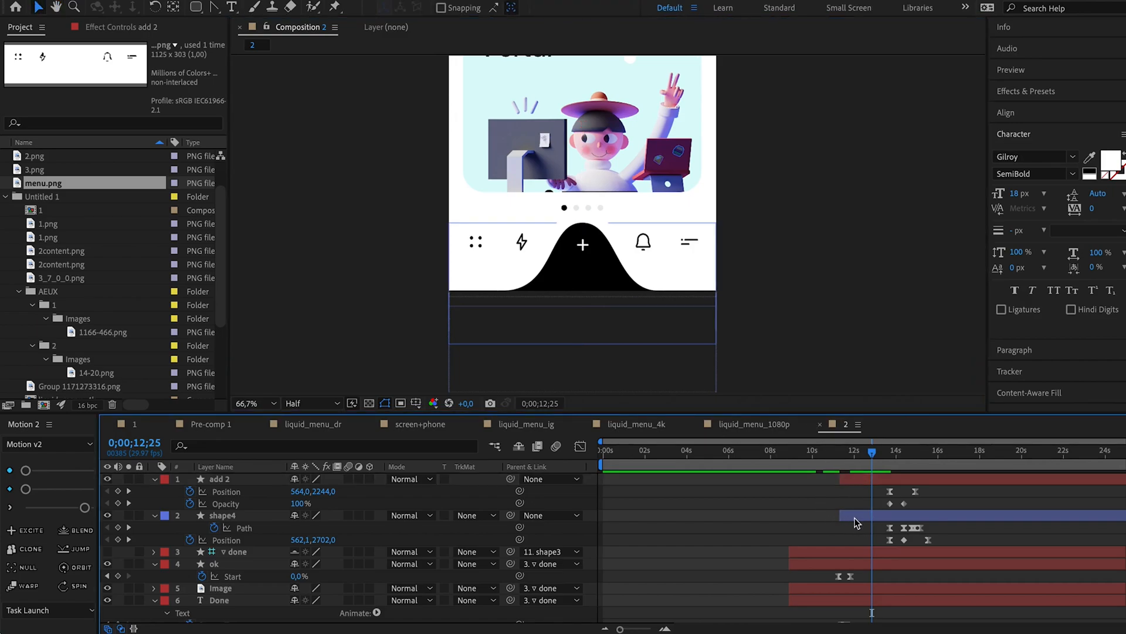
left_click(855, 520)
left_click(119, 529)
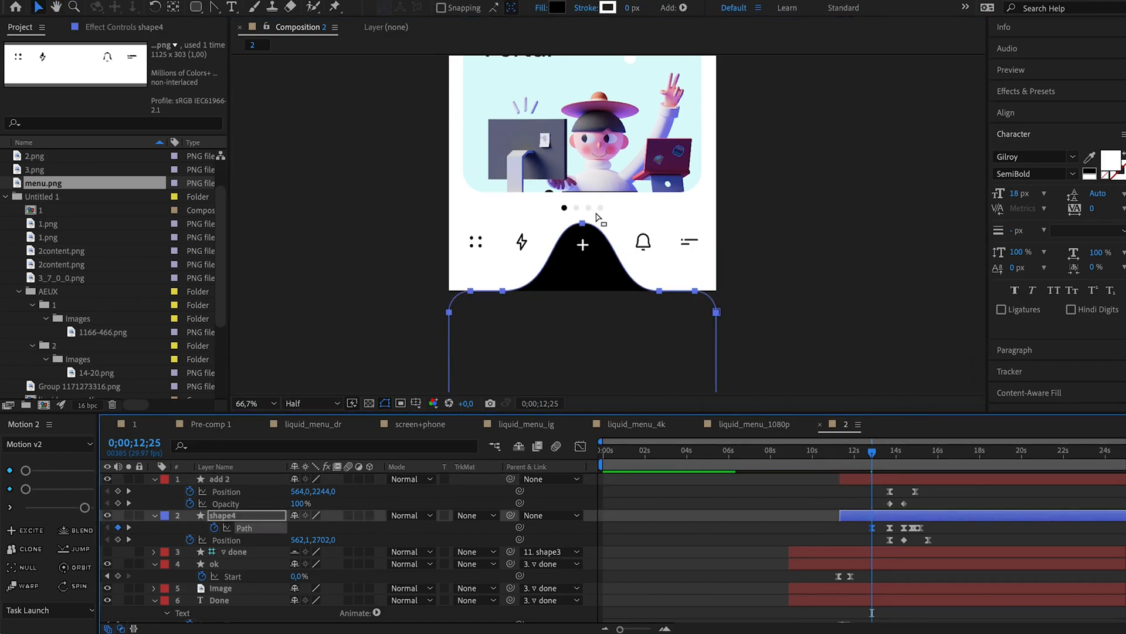
Flatten the hump of shape4's path to the screen's bottom edge and lower add 2 to Y 2497 at 0;00;12;25.
left_click_drag(607, 203, 568, 236)
key("shift+Down")
key("shift+Down")
key("shift+Down")
key("shift+Down")
key("shift+Down")
key("shift+Down")
key("shift+Down")
key("shift+Down")
key("shift+Down")
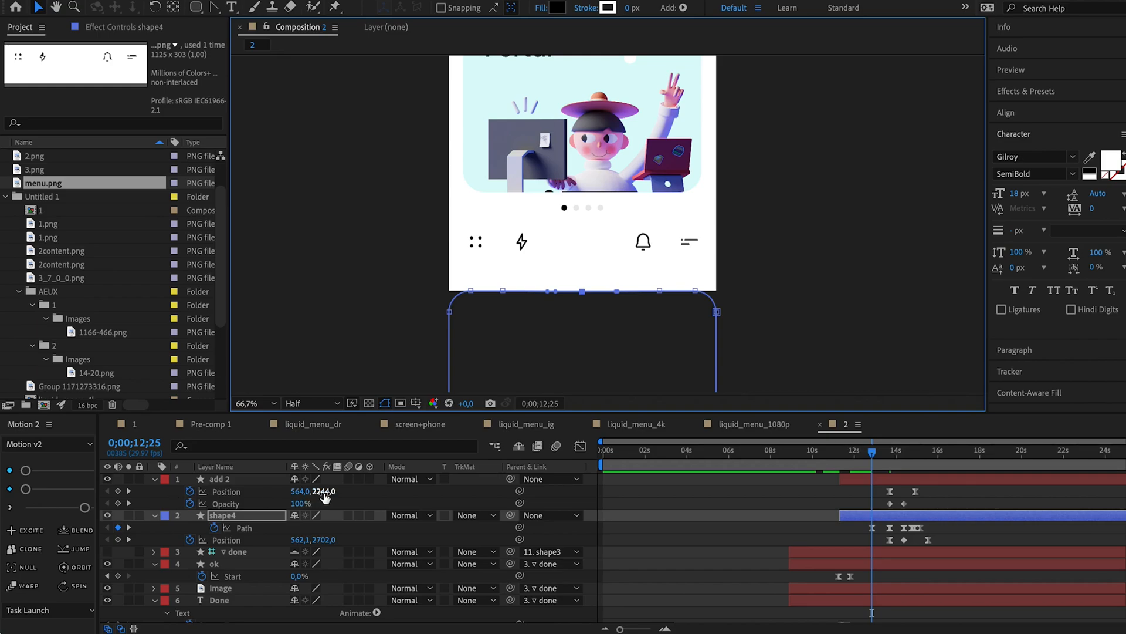
left_click_drag(324, 492, 357, 492)
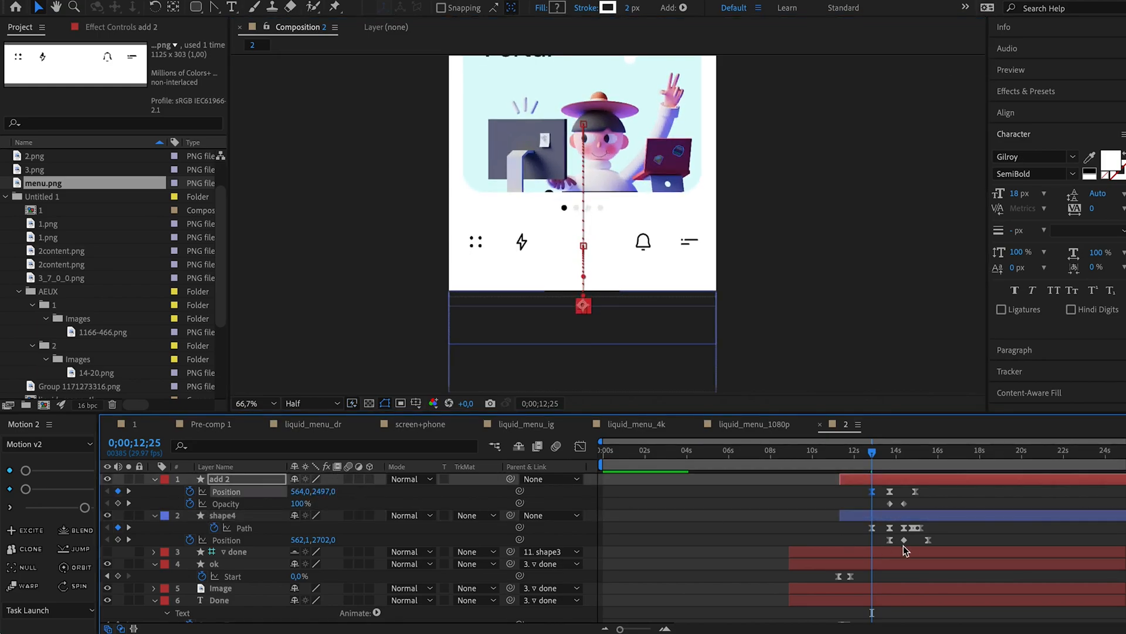
Delete add 2's and shape4's keyframes beyond about 14 seconds, and end both layers at about 19.5 seconds.
left_click_drag(947, 488, 894, 518)
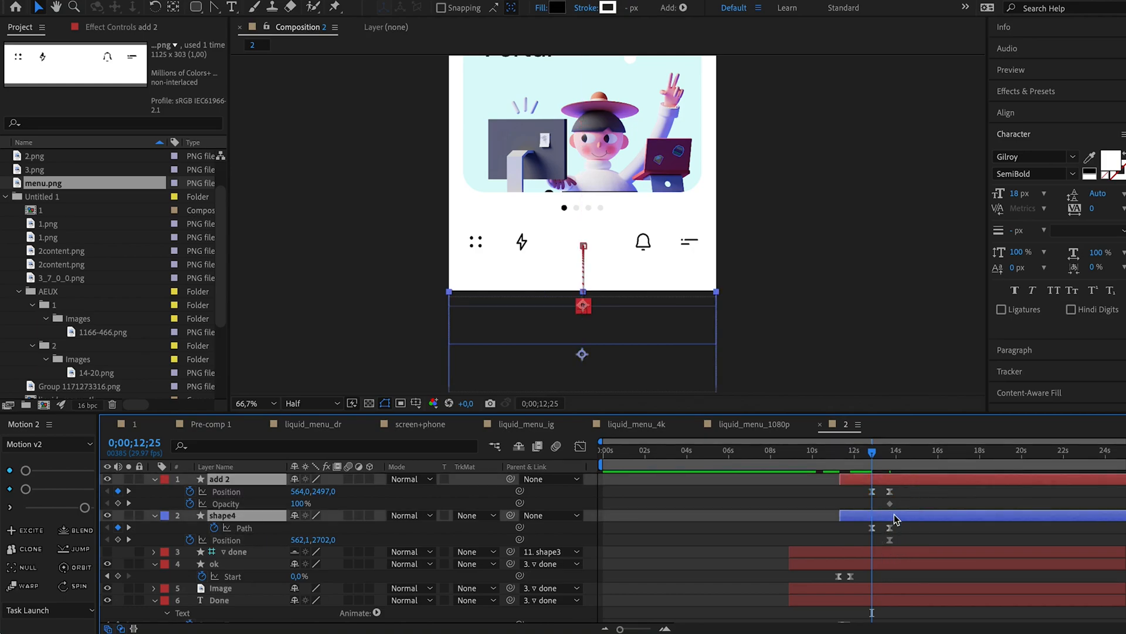
left_click(930, 452)
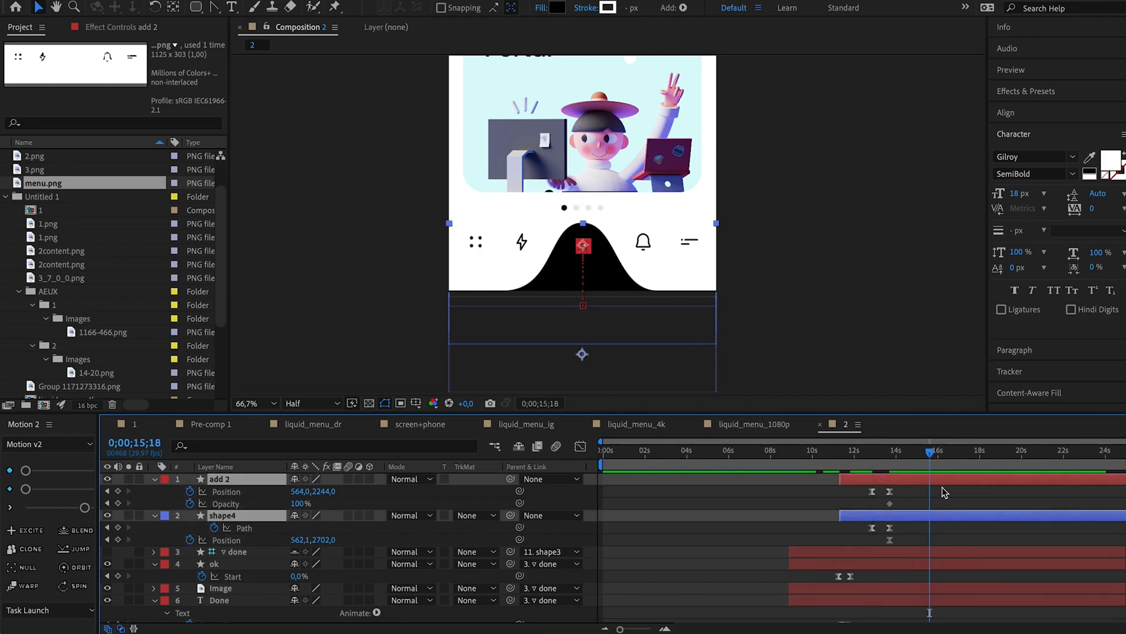
key("alt+]")
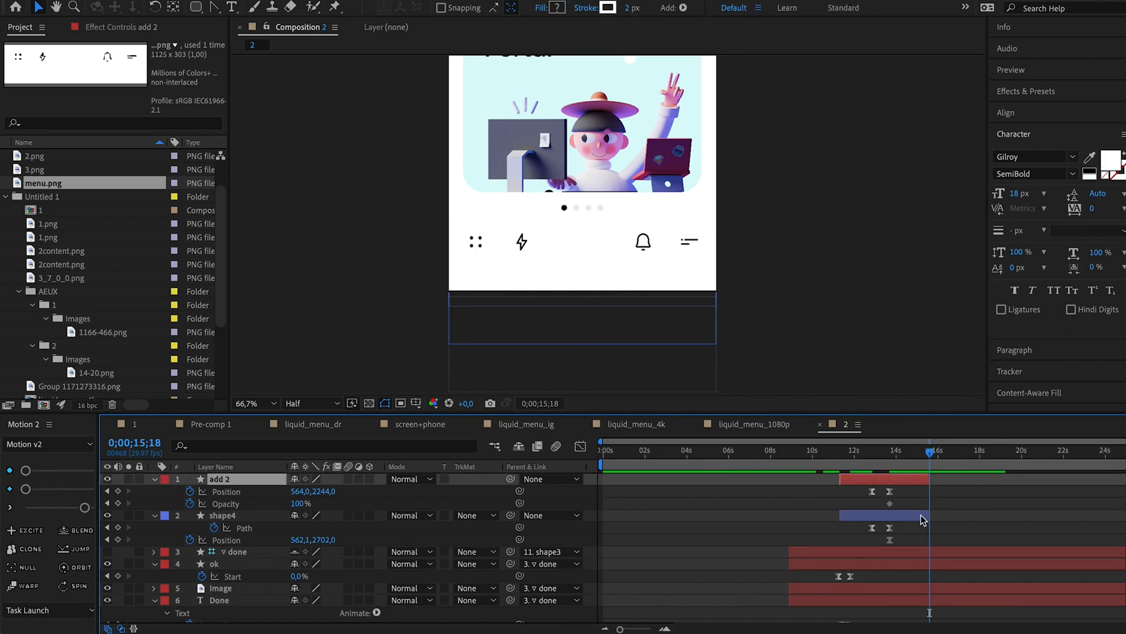
left_click(923, 518, "shift")
left_click_drag(928, 516, 1011, 518)
Preview the black hump and plus icon rising in the menu bar together with the home screen's reveal.
left_click_drag(854, 453, 863, 456)
key("space")
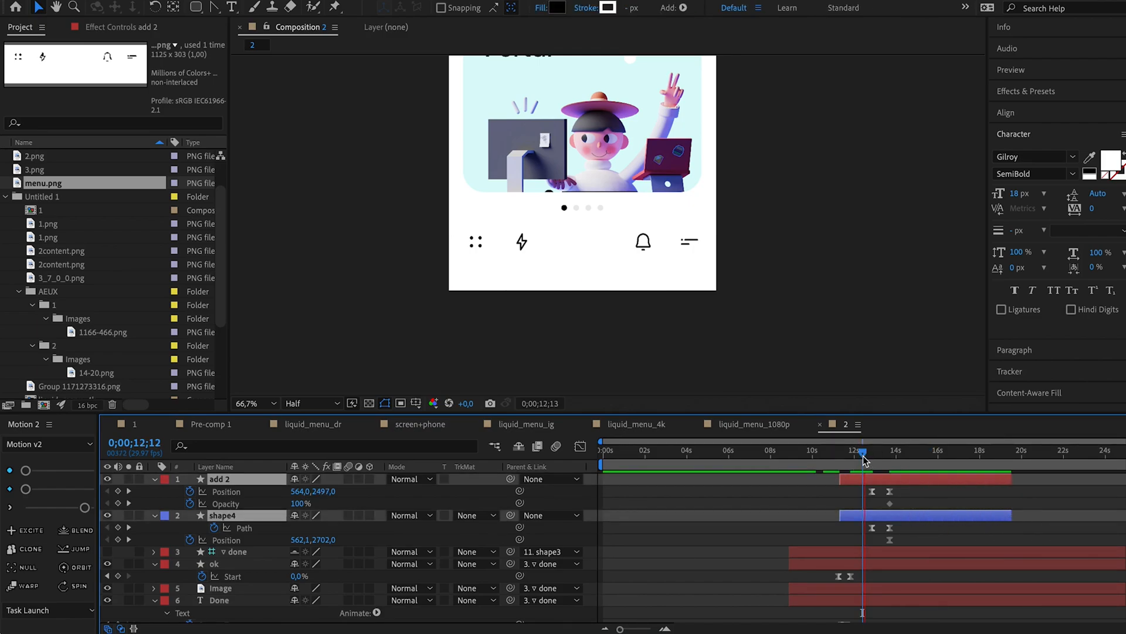
key("space")
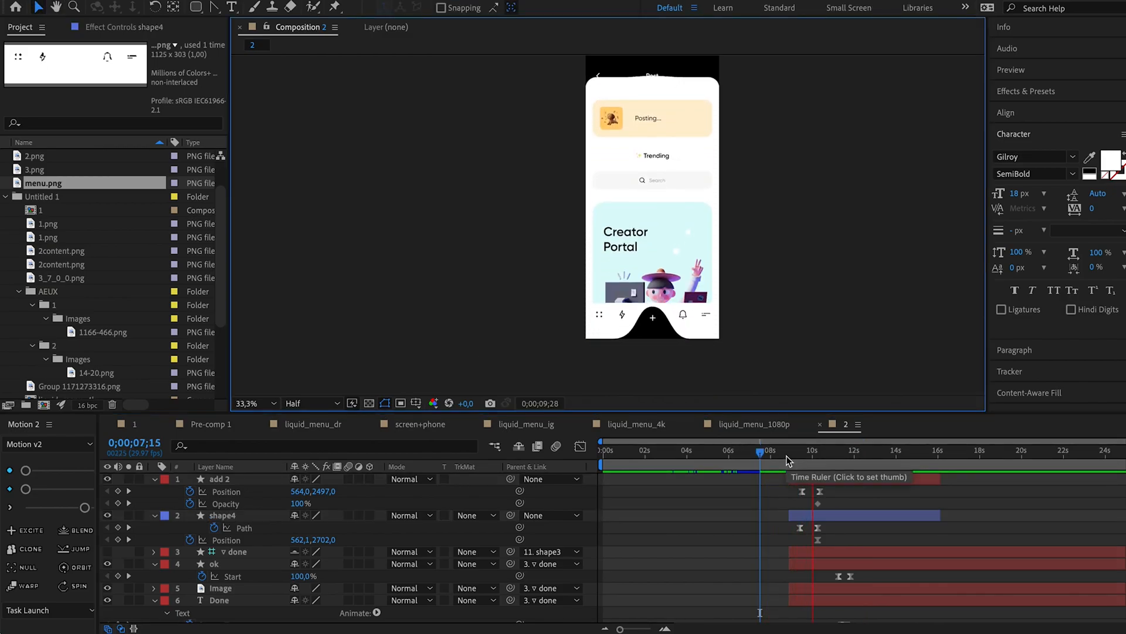
key("space")
left_click(846, 457)
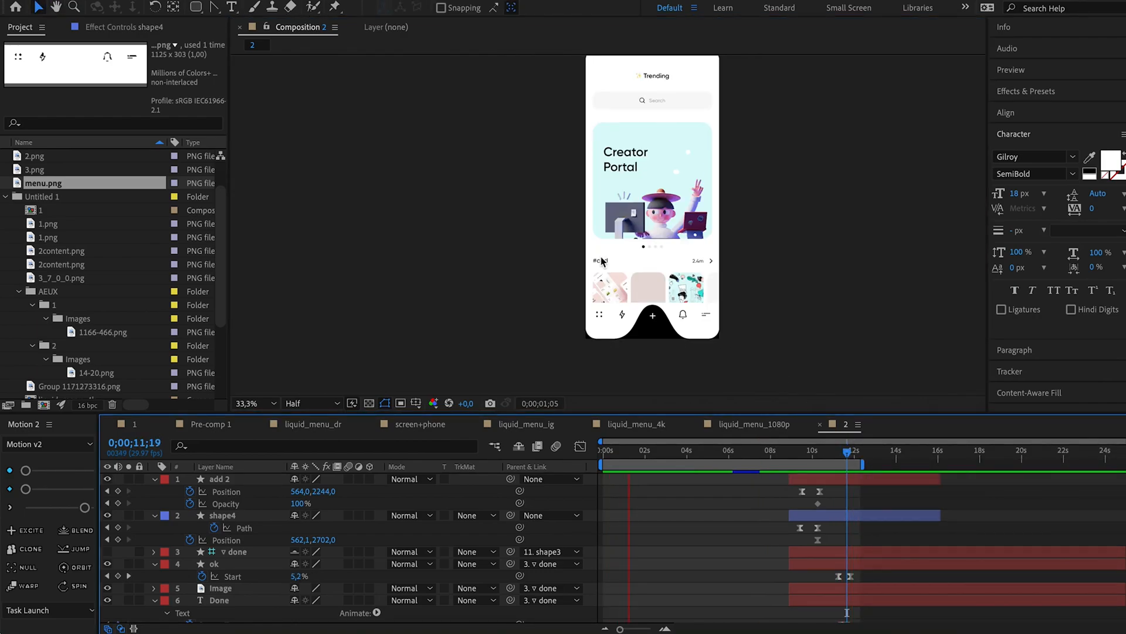
Fit the composition in the viewer and preview the full screen sequence.
left_click(298, 405)
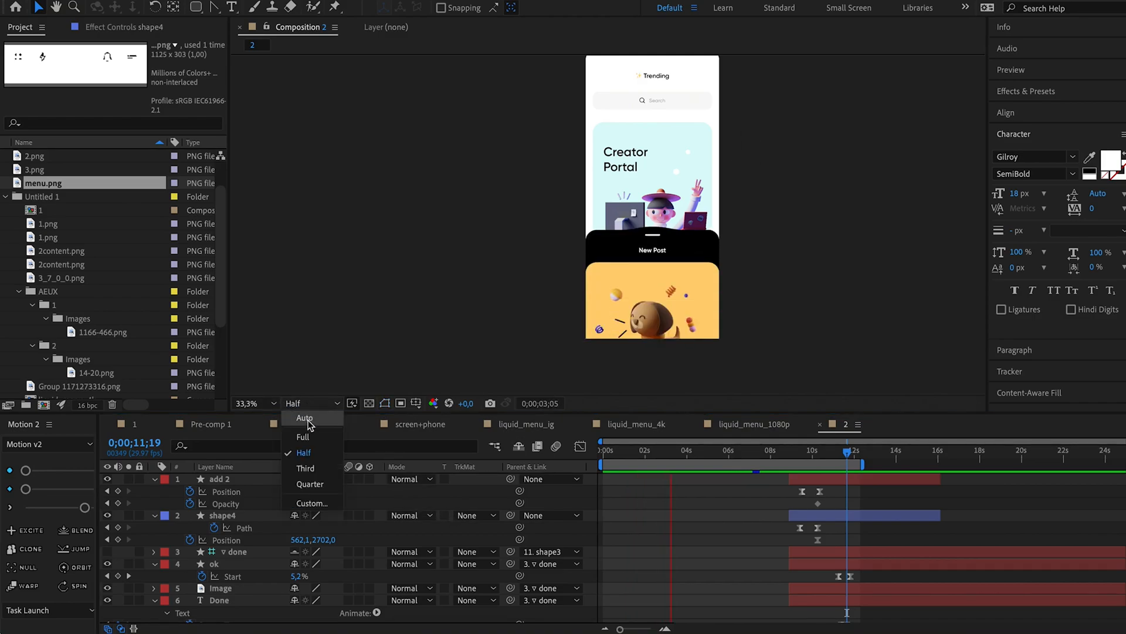
left_click(274, 406)
left_click(271, 419)
left_click(253, 404)
left_click(271, 419)
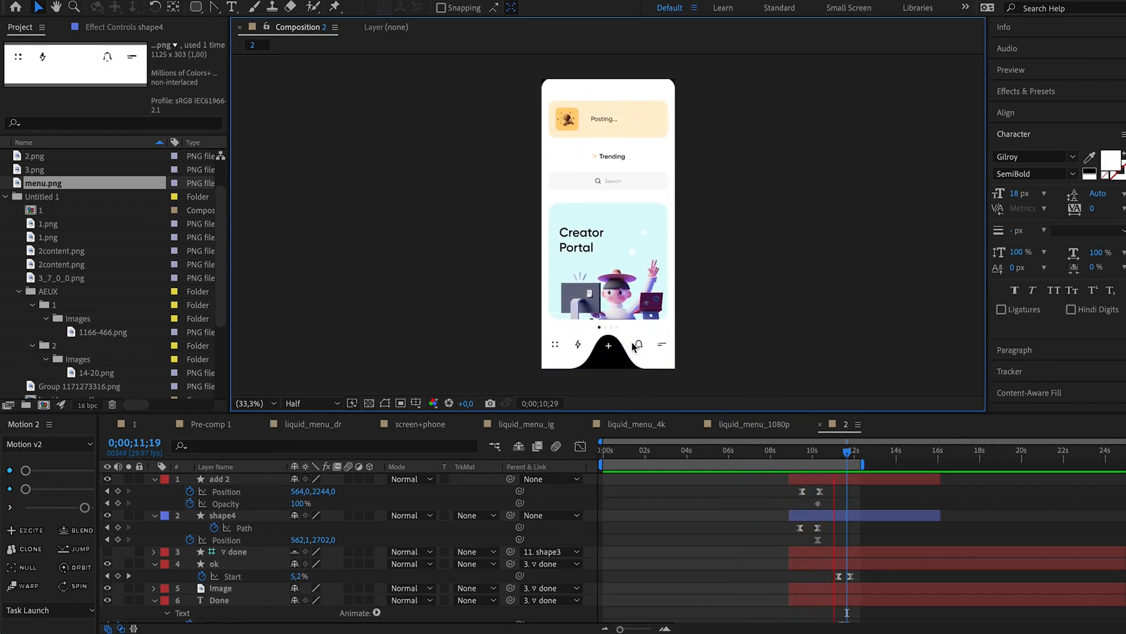
key("space")
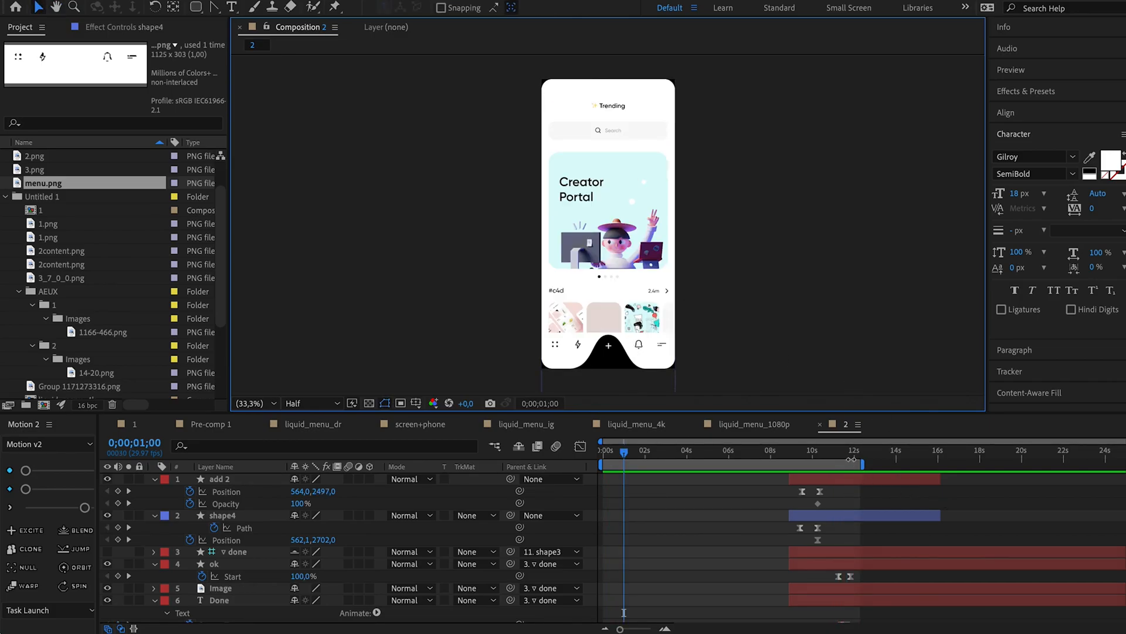
Keyframe the done group's Position at about 12.3 seconds and raise it above the screen at 0;00;12;21.
left_click(851, 452)
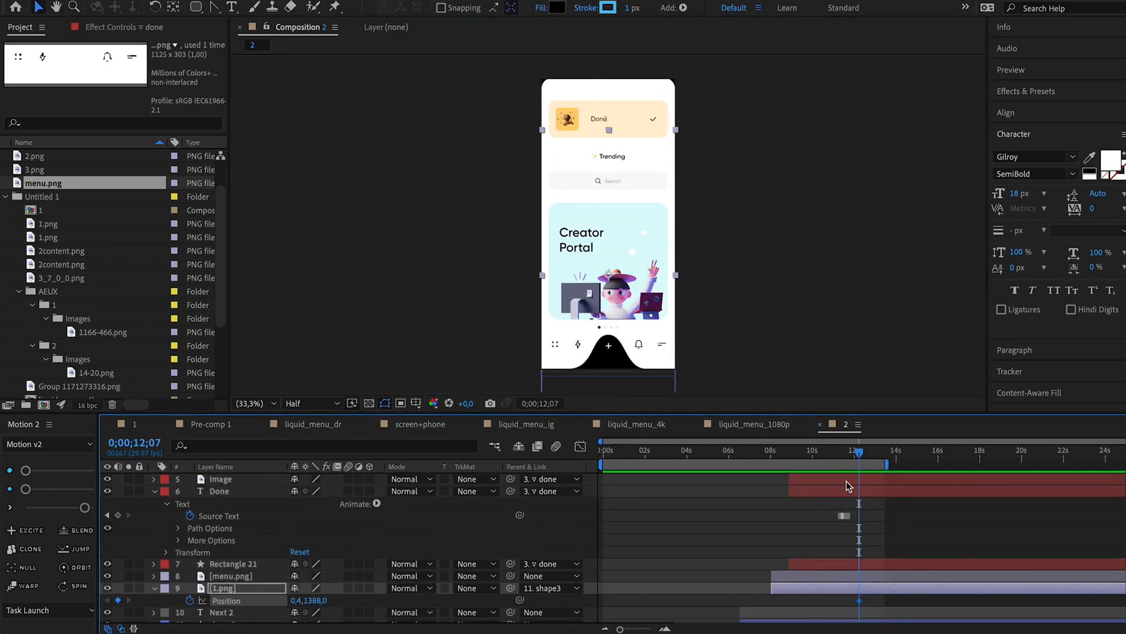
left_click_drag(859, 452, 869, 453)
scroll(622, 539, "up", 5)
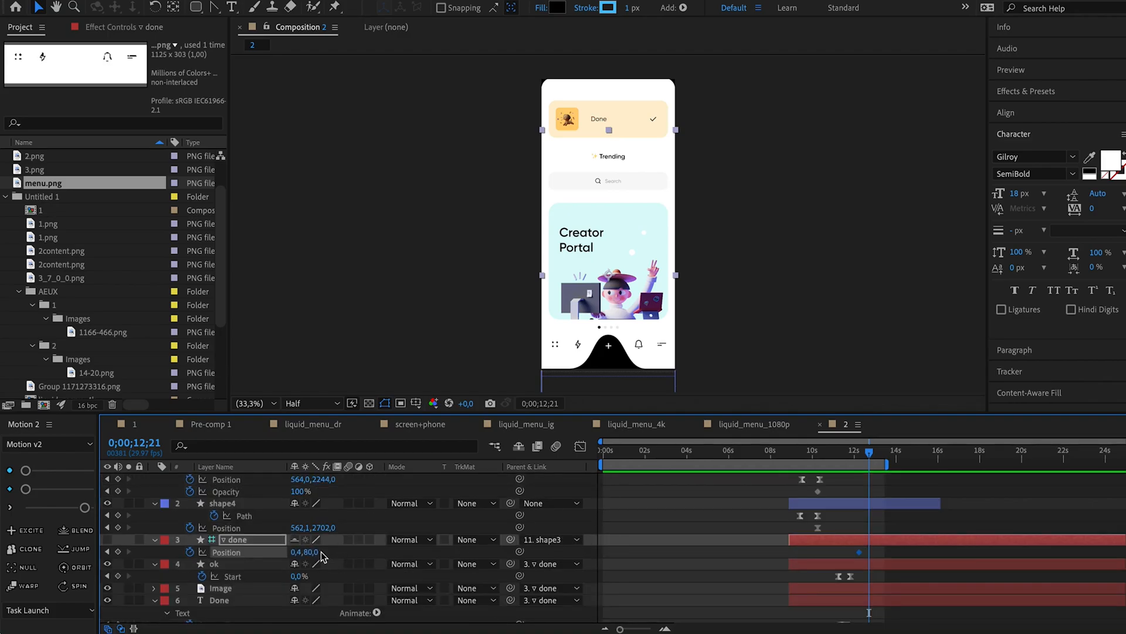
left_click_drag(316, 554, 292, 552)
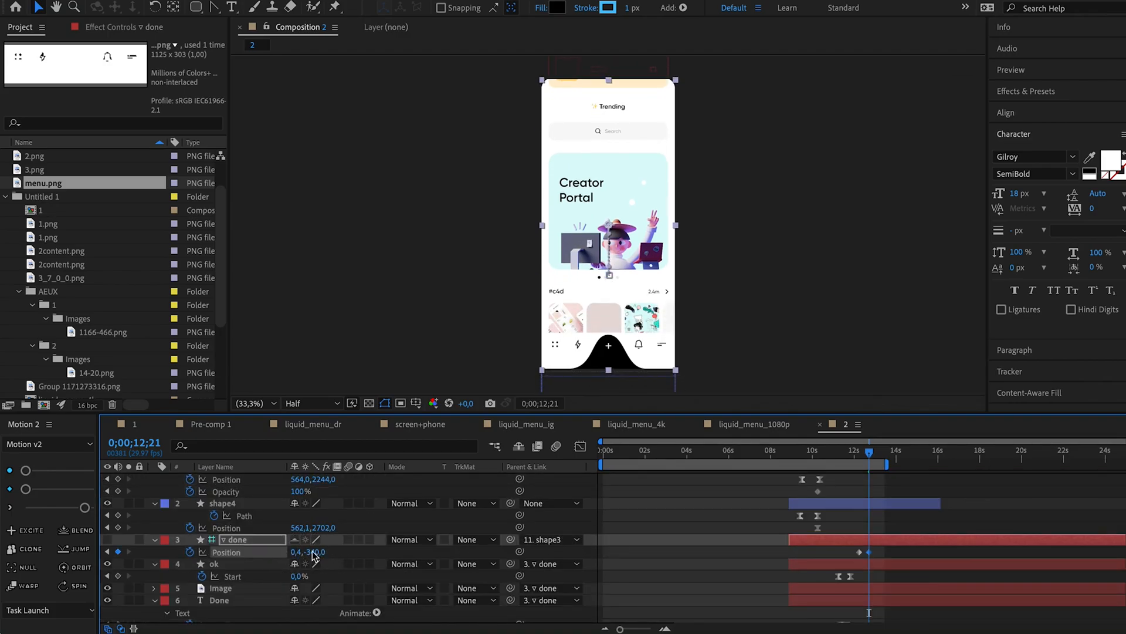
Align 1.png to the composition's top edge at 0;00;12;21 and set the done group's Y position to -424.
scroll(854, 528, "up", 1)
scroll(854, 528, "down", 5)
left_click_drag(885, 605, 864, 597)
left_click(1029, 113)
left_click(1073, 145)
scroll(802, 560, "up", 4)
left_click(869, 493)
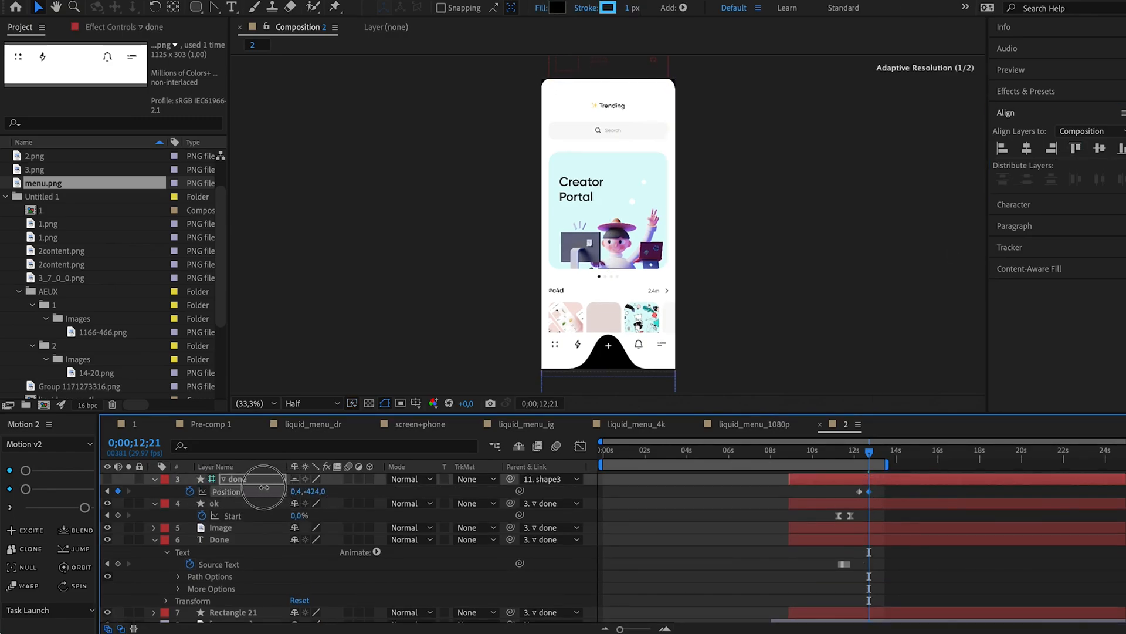
Ease 1.png's Position keyframes and move the second one to about 13 seconds.
scroll(858, 499, "down", 5)
left_click_drag(882, 584, 852, 594)
left_click(84, 508)
mouse_move(869, 452)
left_mouse_down()
mouse_move(860, 457)
mouse_move(877, 457)
left_mouse_up()
left_click_drag(870, 588, 876, 590)
Preview the home screen's upward slide from 0;00;11;29.
left_click(855, 455)
key("space")
key("space")
key("space")
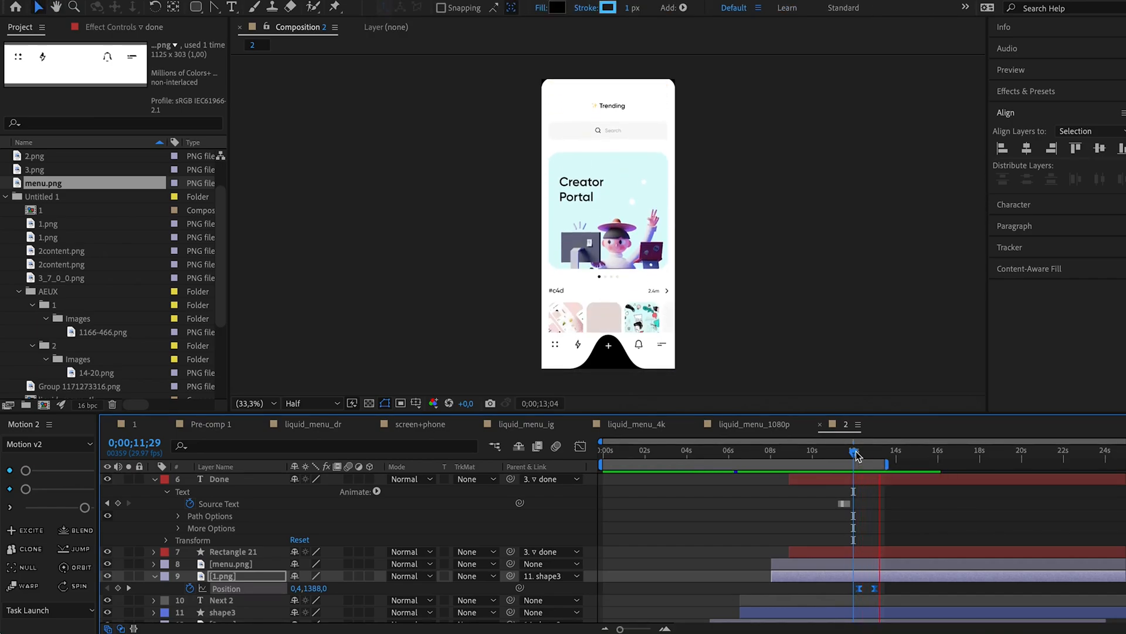
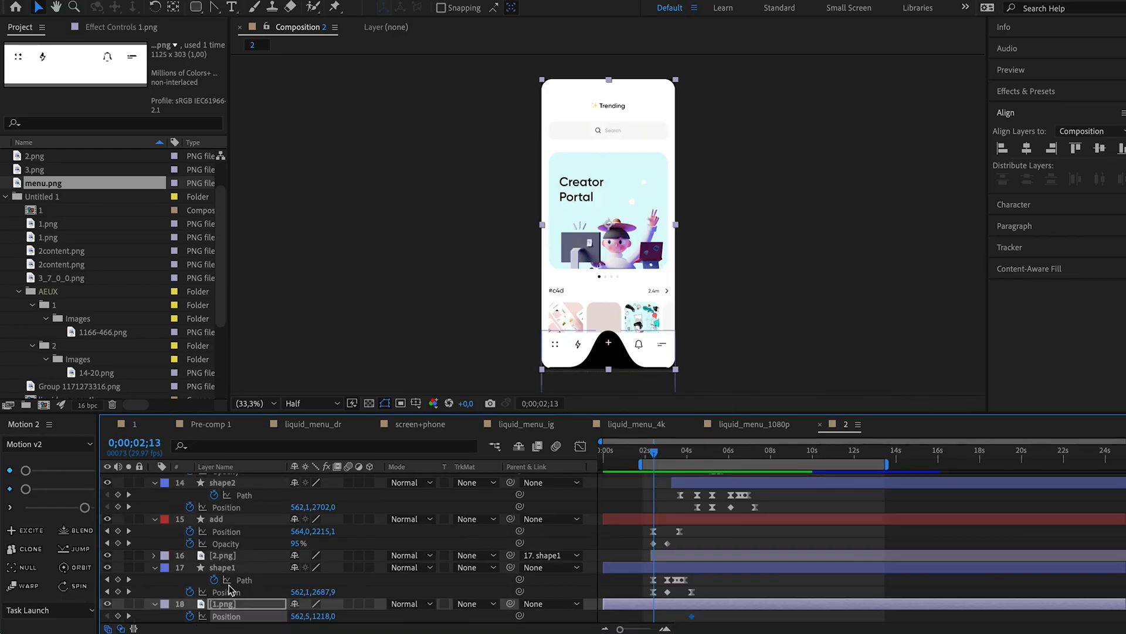
Keyframe 1.png's Position at 0;00;02;12 and about 3 seconds, raising it to about Y -733 at 0;00;04;07.
left_click(129, 614)
left_click(118, 616)
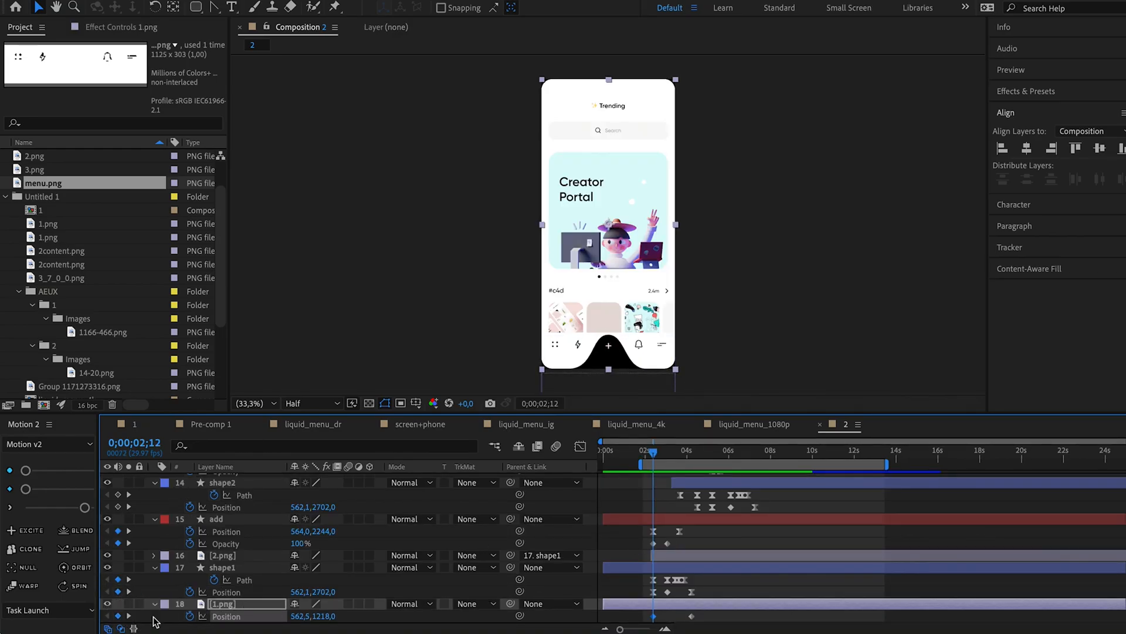
left_click(129, 592)
left_click_drag(321, 616, 285, 610)
left_click_drag(705, 611, 639, 620)
left_click(128, 615)
left_click_drag(722, 612, 688, 619)
left_click_drag(321, 616, 171, 590)
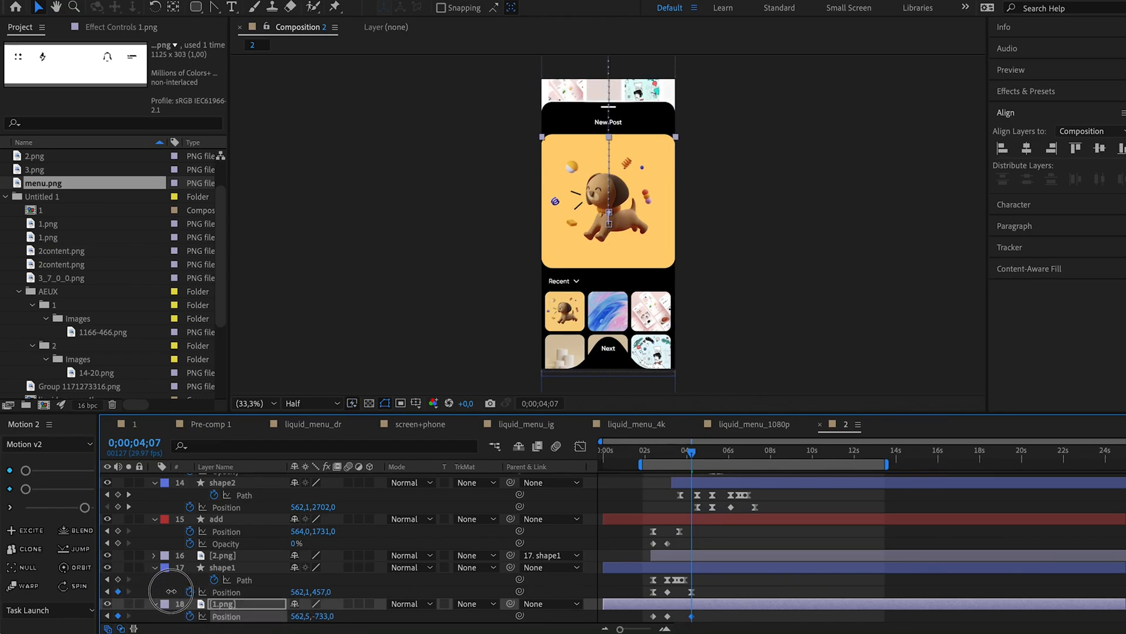
Ease 1.png's first and last Position keyframes, keep the middle one linear, and preview the upward slide.
left_click_drag(706, 619, 650, 616)
left_click(86, 508)
left_click(666, 618)
left_click(668, 617, "super")
left_click(653, 450)
key("space")
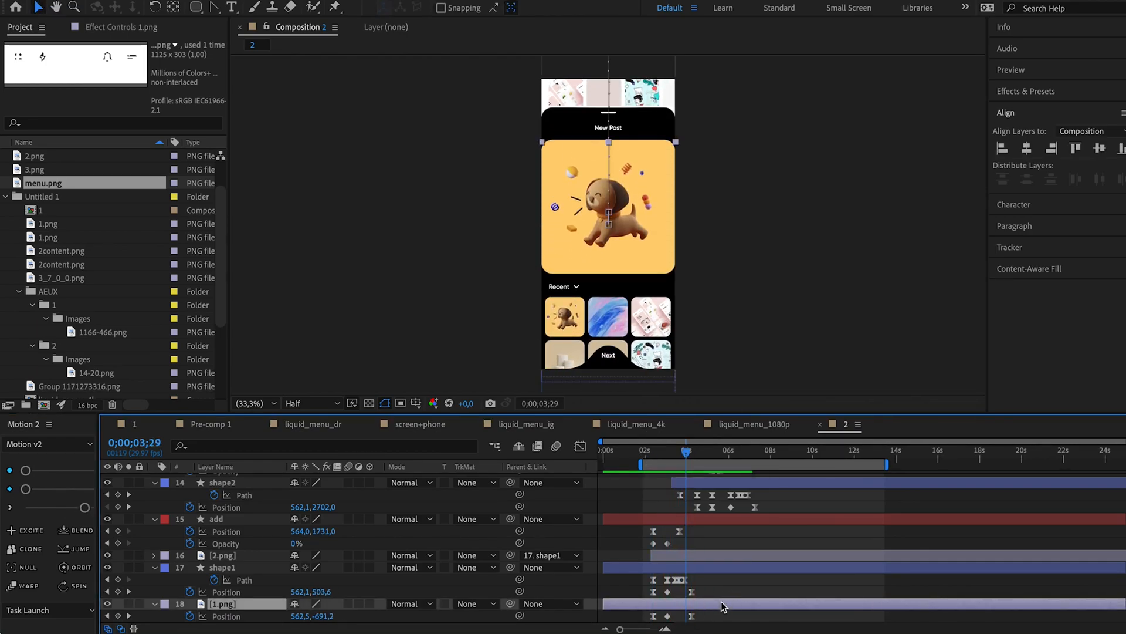
Apply Fast Box Blur to 1.png and place a Blur Radius keyframe of 0 at about 0;00;02;12.
left_click(1024, 92)
double_click(1062, 198)
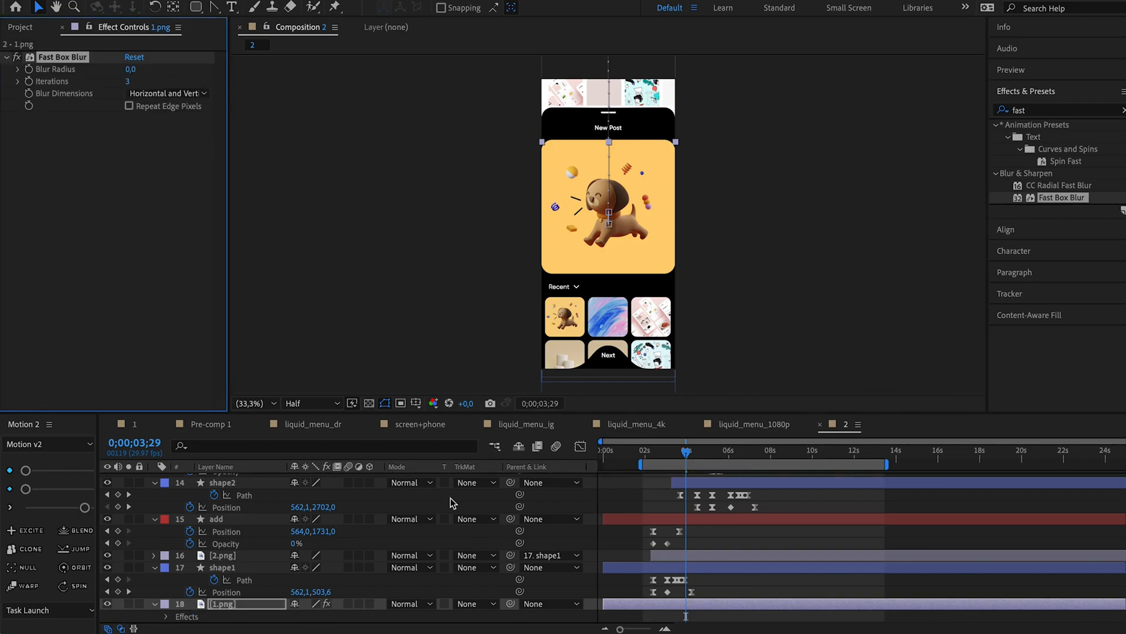
scroll(715, 589, "down", 1)
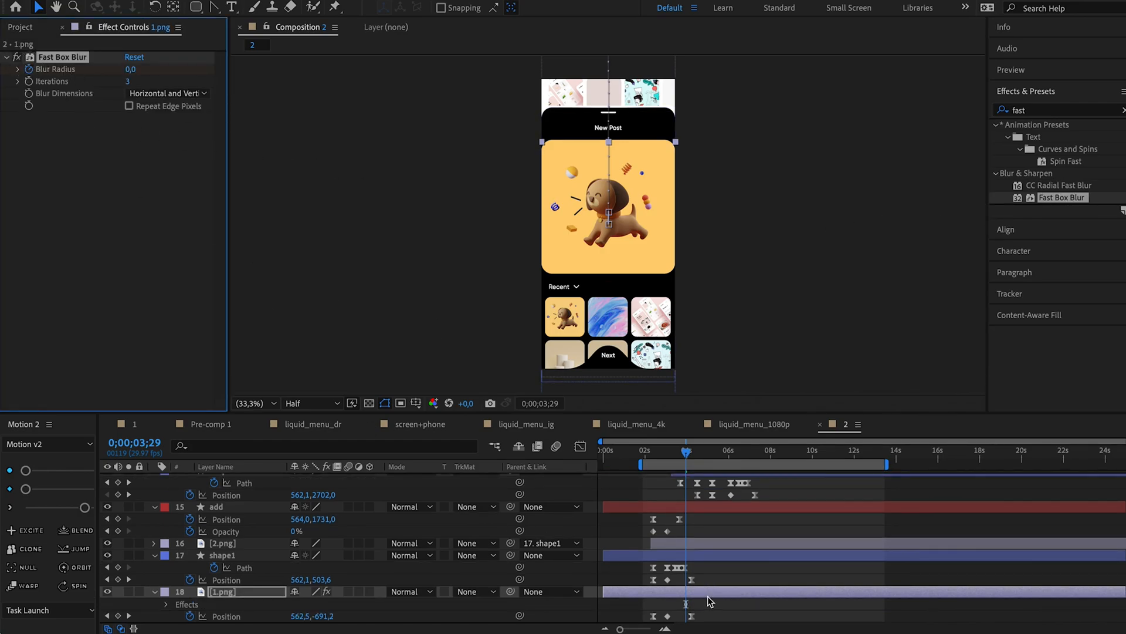
key("u")
scroll(712, 595, "down", 1)
left_click_drag(686, 605, 653, 606)
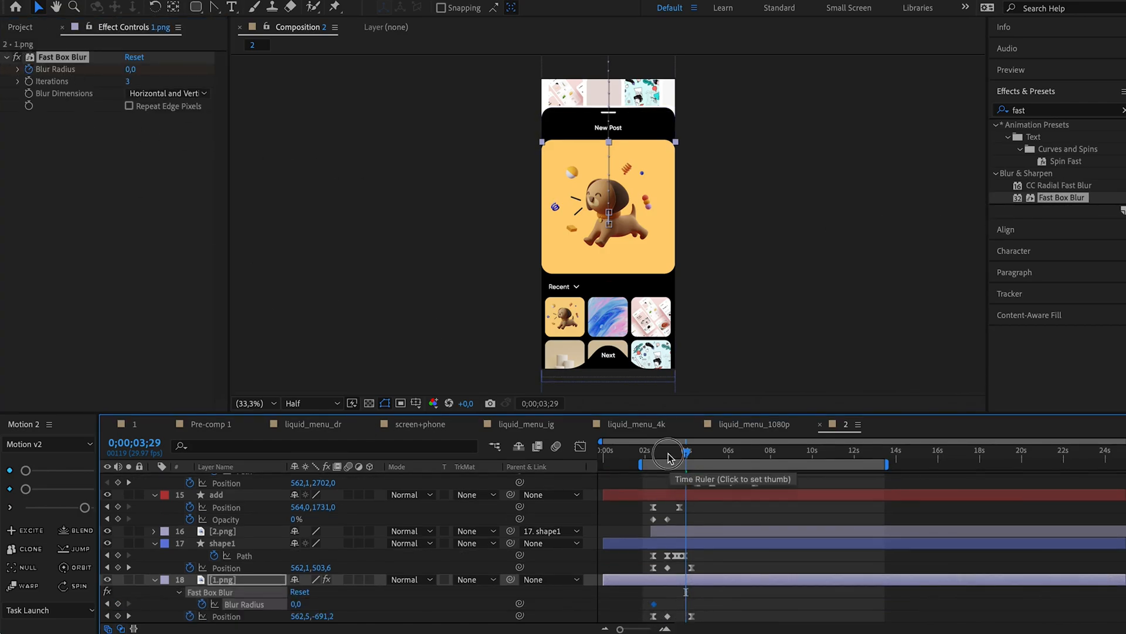
Raise 1.png's Blur Radius at about 3 seconds and to 43 at about 0;00;04;07, previewing the blur.
left_click(667, 453)
left_click_drag(296, 605, 315, 605)
left_click(646, 452)
key("space")
left_click_drag(685, 451, 695, 451)
left_click_drag(298, 604, 315, 602)
left_click(654, 454)
key("space")
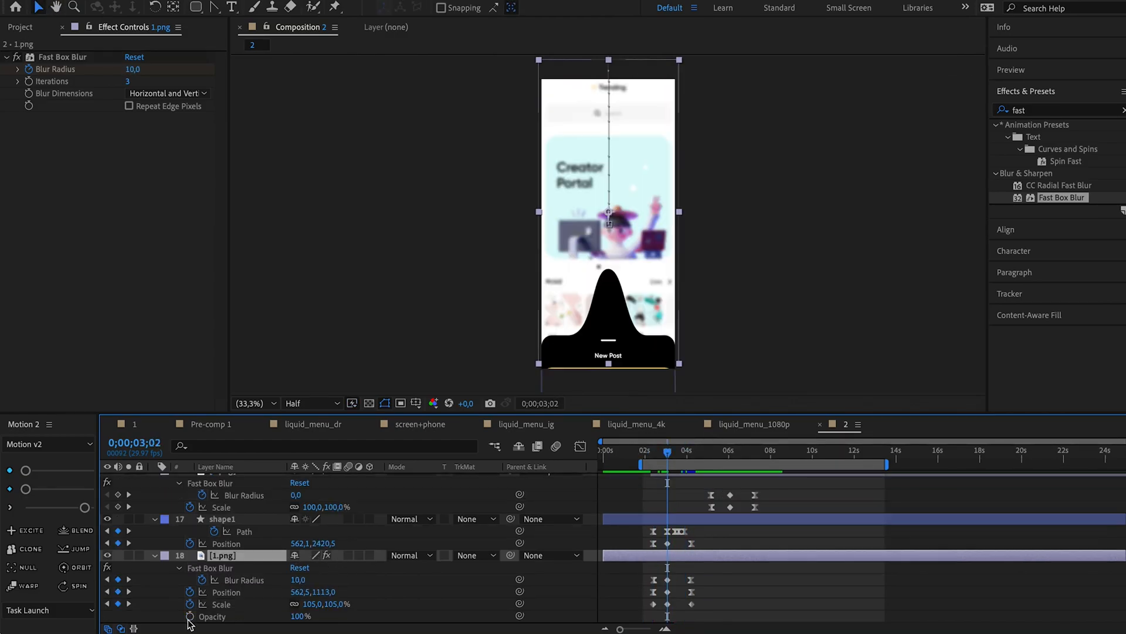
Keyframe 1.png's Opacity at about 3 seconds, lower it to about 23% at 0;00;04;07, and preview the animation.
left_click(189, 616)
left_click(128, 593)
left_click_drag(298, 616, 238, 615)
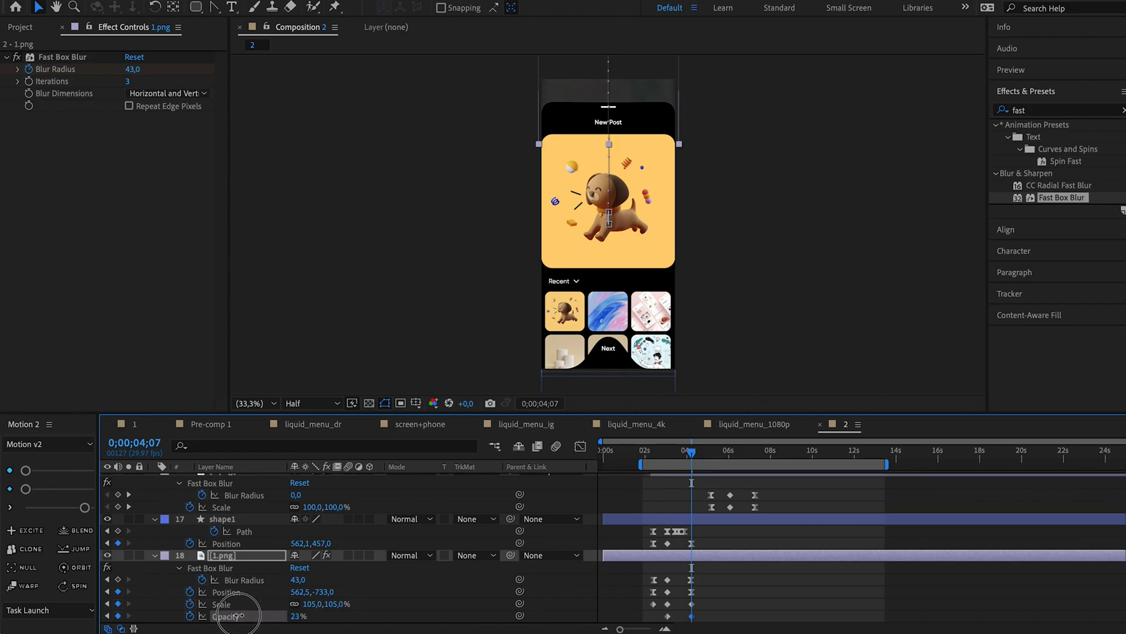
key("space")
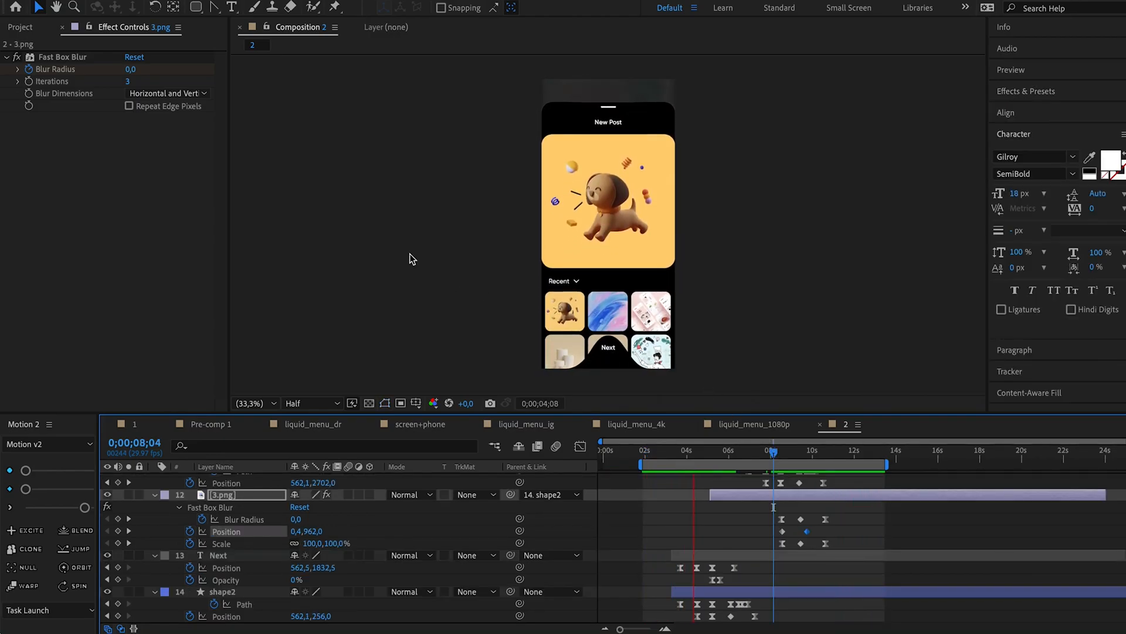
Collapse the Untitled 1 folder in the project and create a new composition from composition 2.
key("super+0")
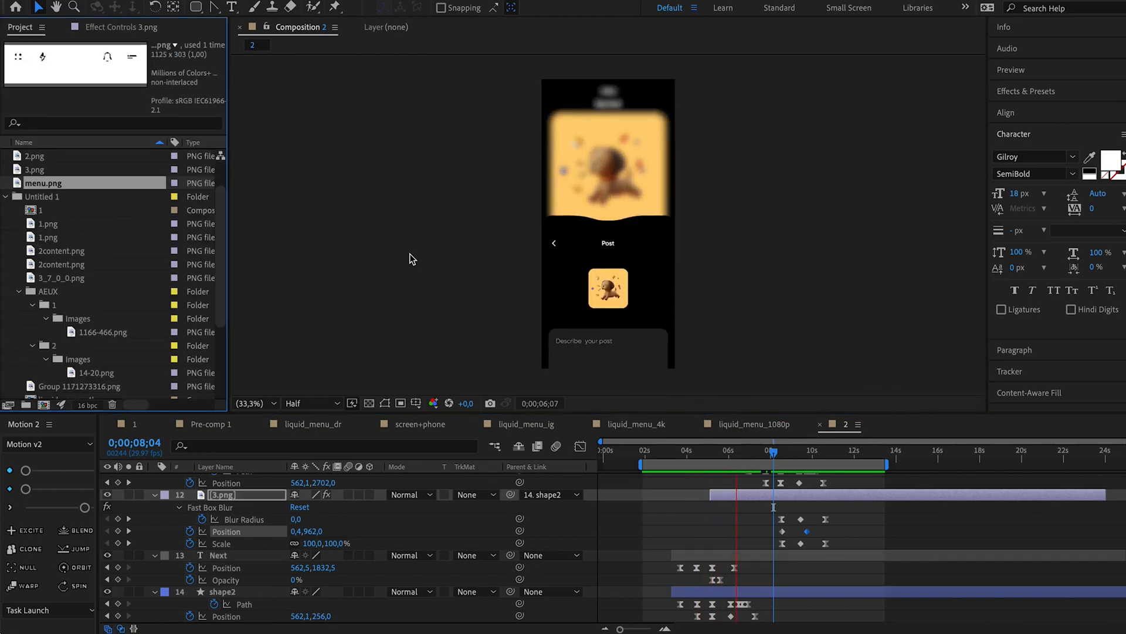
left_click(6, 197)
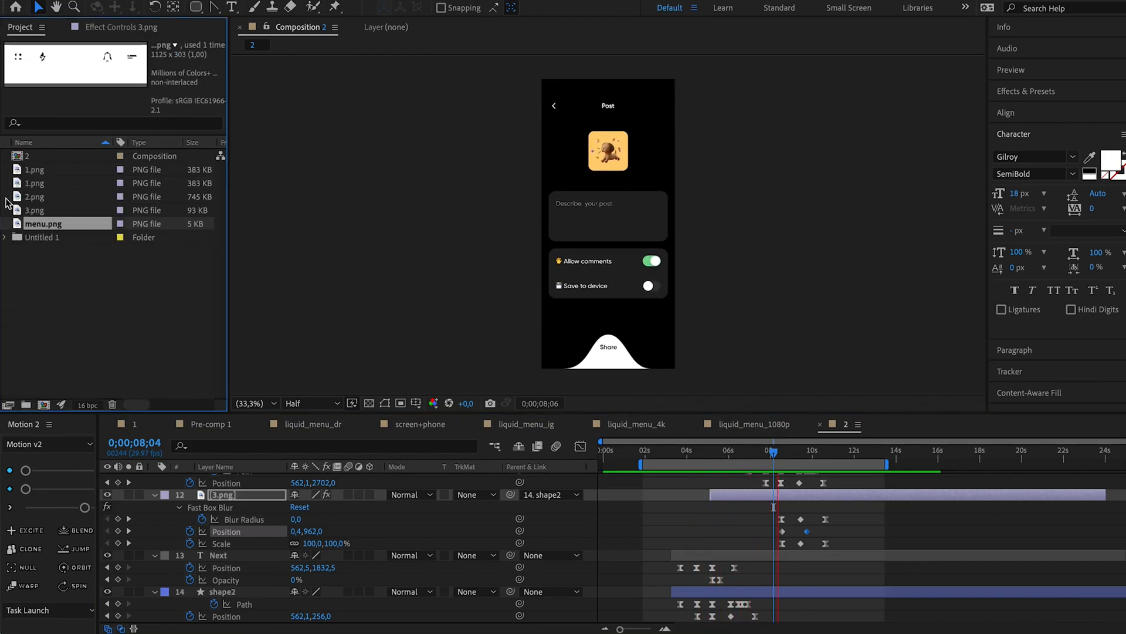
left_click(28, 156)
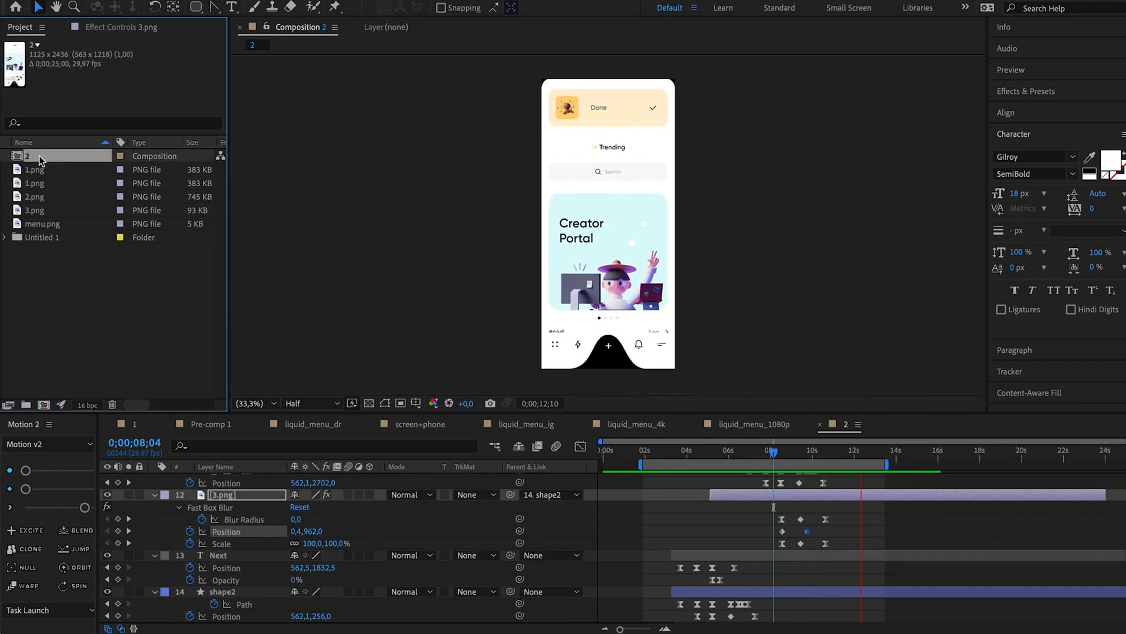
left_click_drag(51, 163, 44, 404)
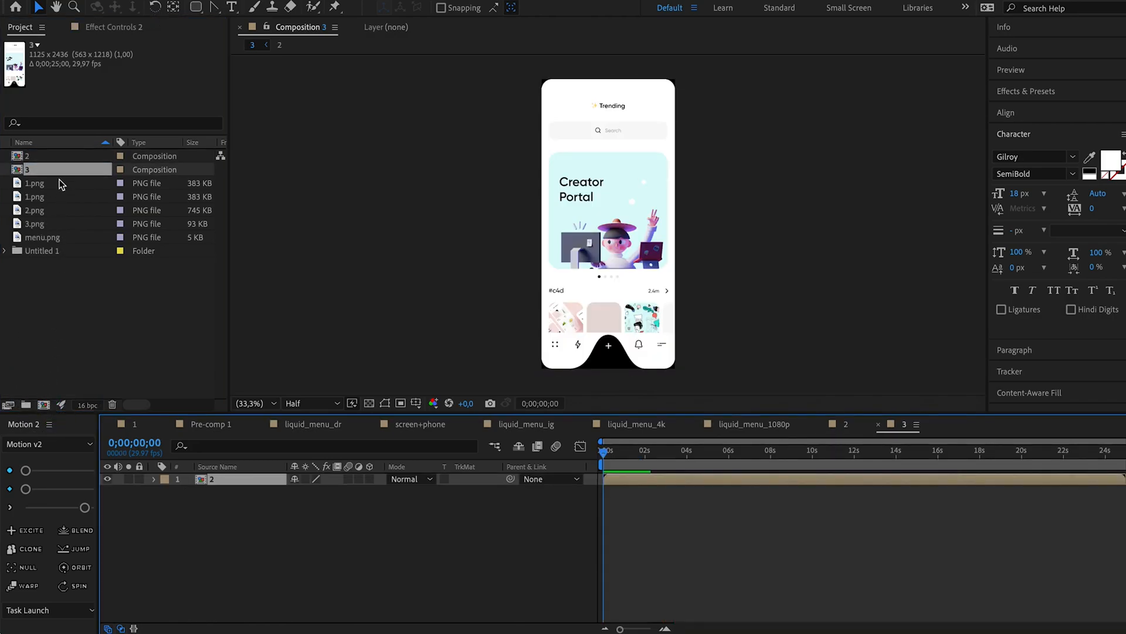
Set composition 3's width and height to 1080 px each.
key("ctrl+k")
left_click(463, 138)
type("1080")
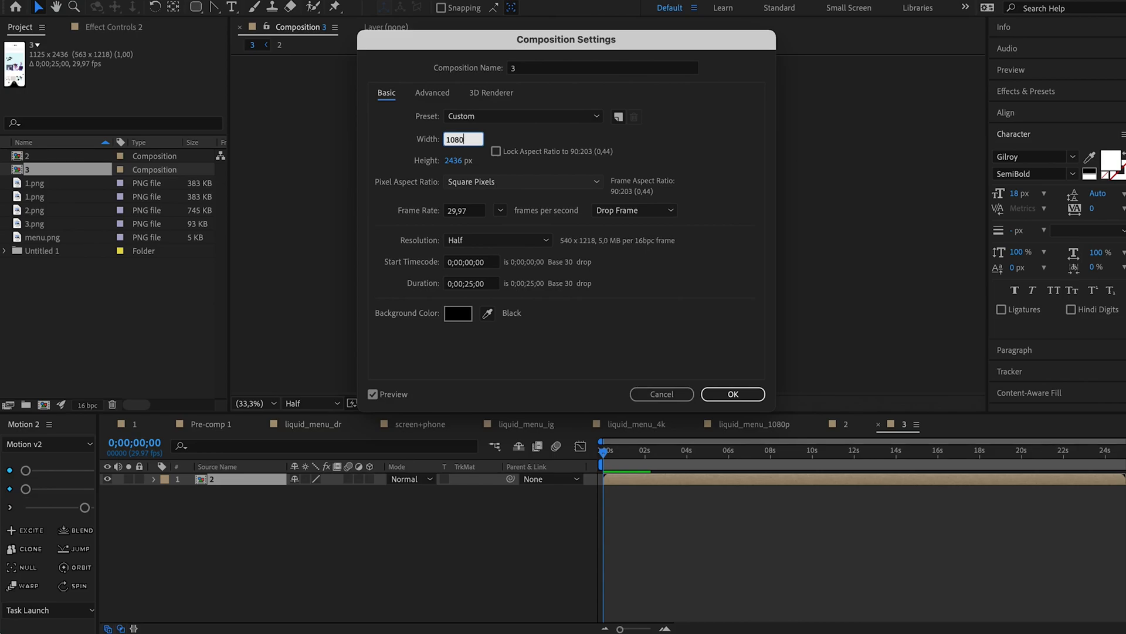
key("Tab")
type("1")
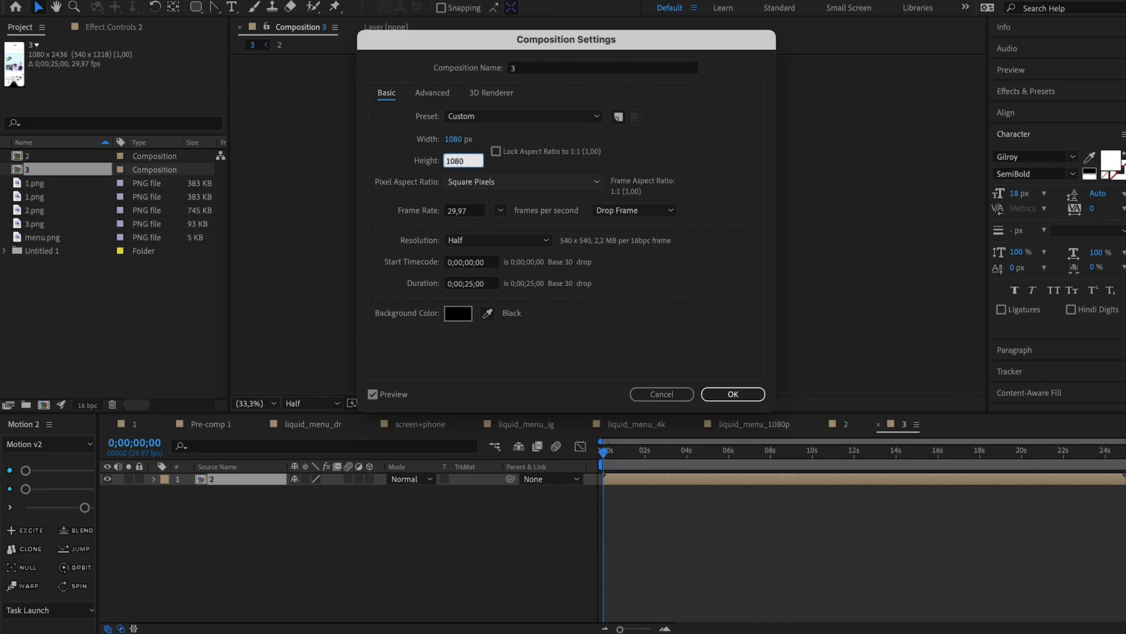
type("080")
key("Return")
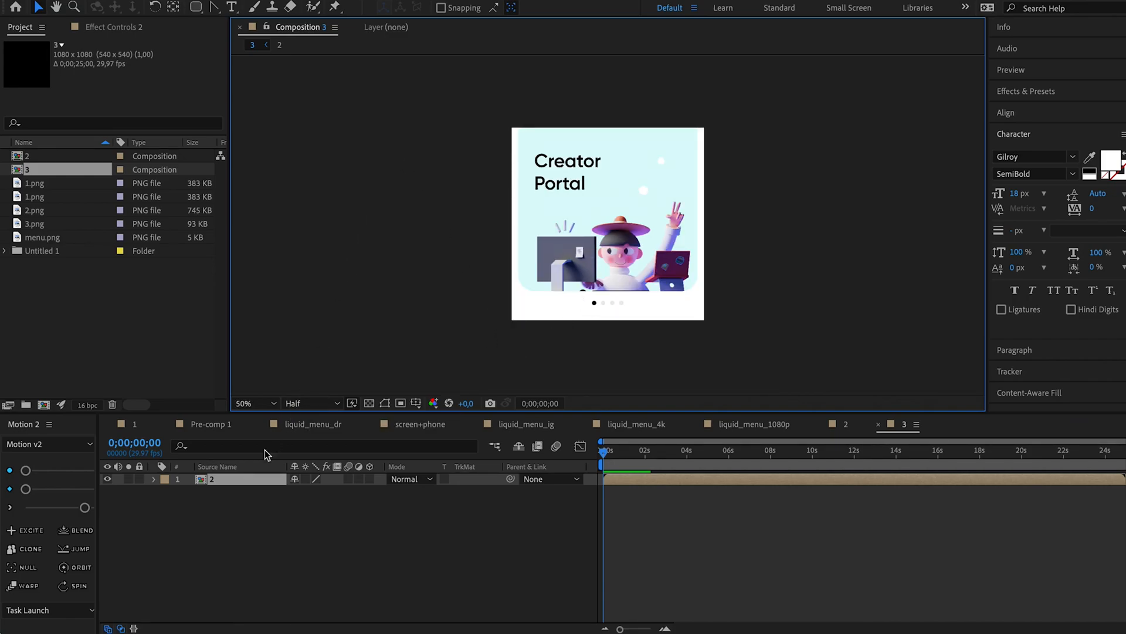
Scale the nested composition 2 layer to 33.3%.
key("s")
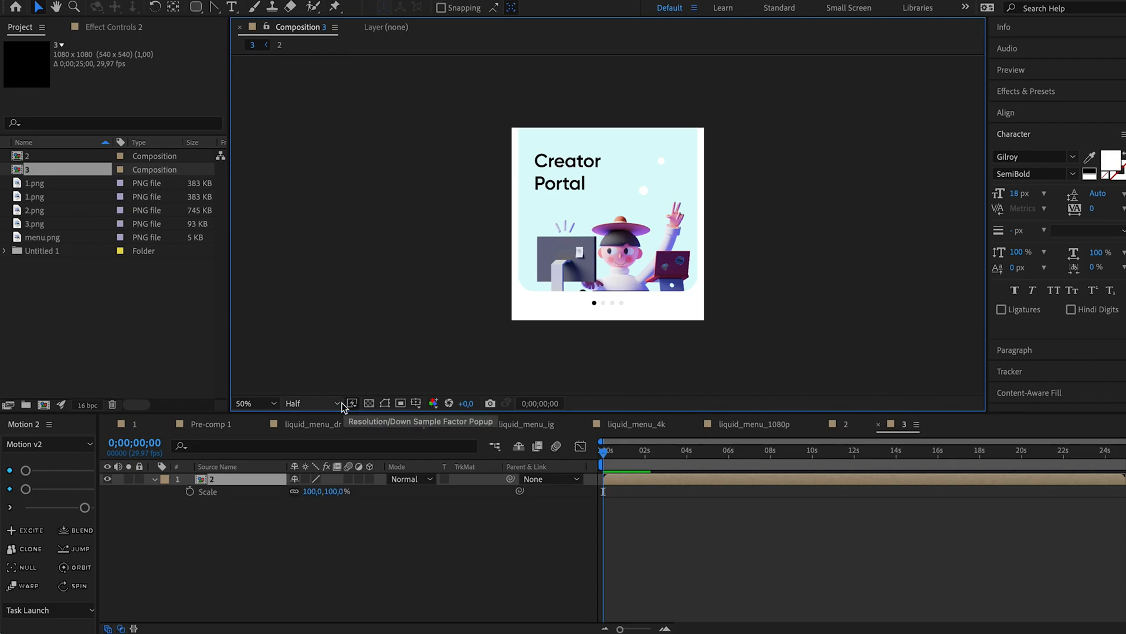
left_click(434, 283)
left_click(196, 7)
left_click(267, 479)
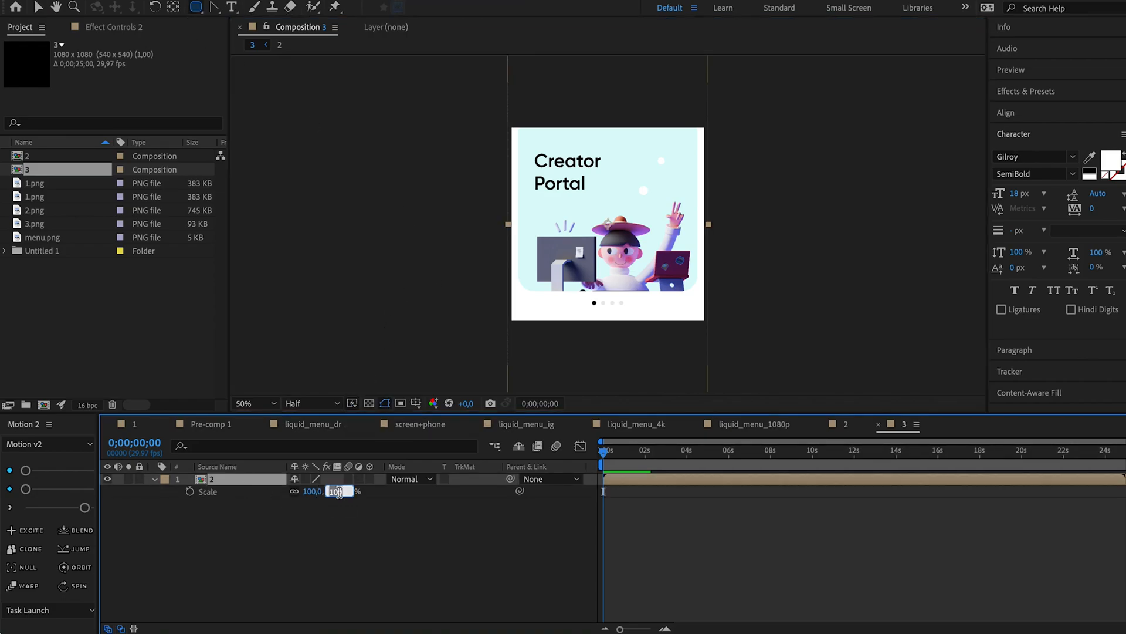
key("Return")
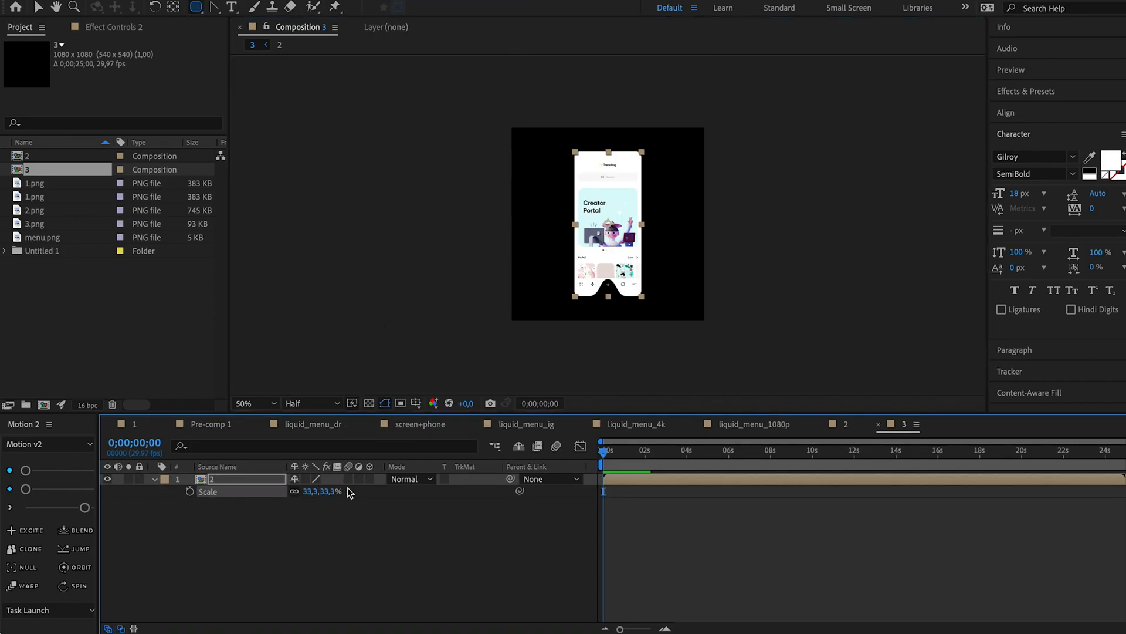
Draw a white rounded rectangle over the app screen on a new shape layer and set its size to 375 × 812.
left_click(263, 557)
left_click_drag(574, 150, 651, 306)
left_click(182, 505)
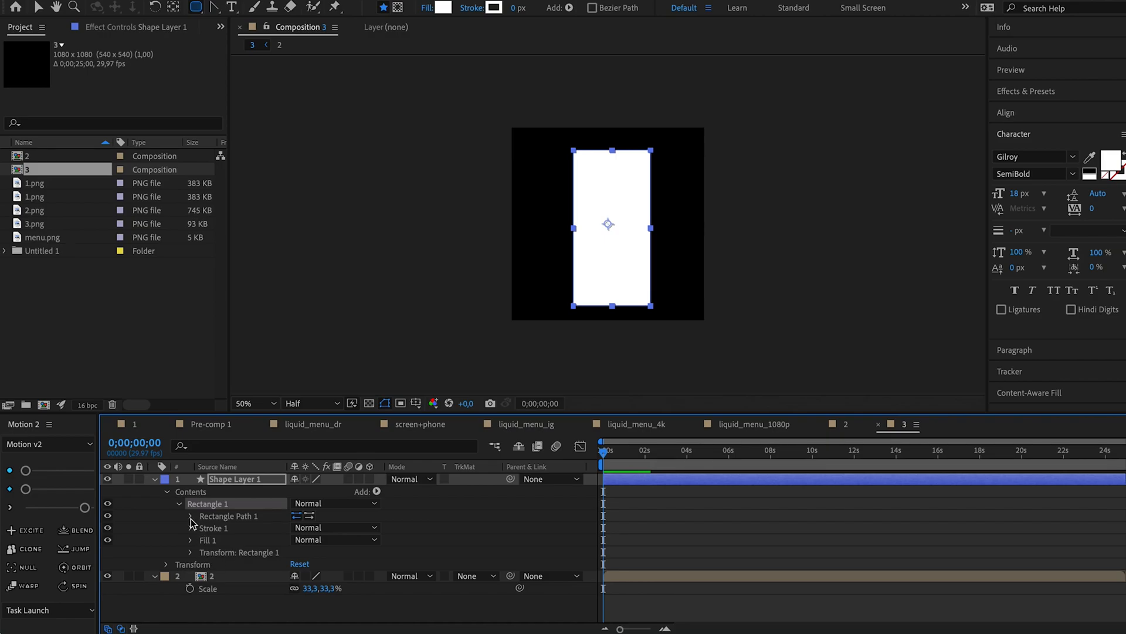
left_click(191, 516)
left_click(310, 530)
type("375")
key("Tab")
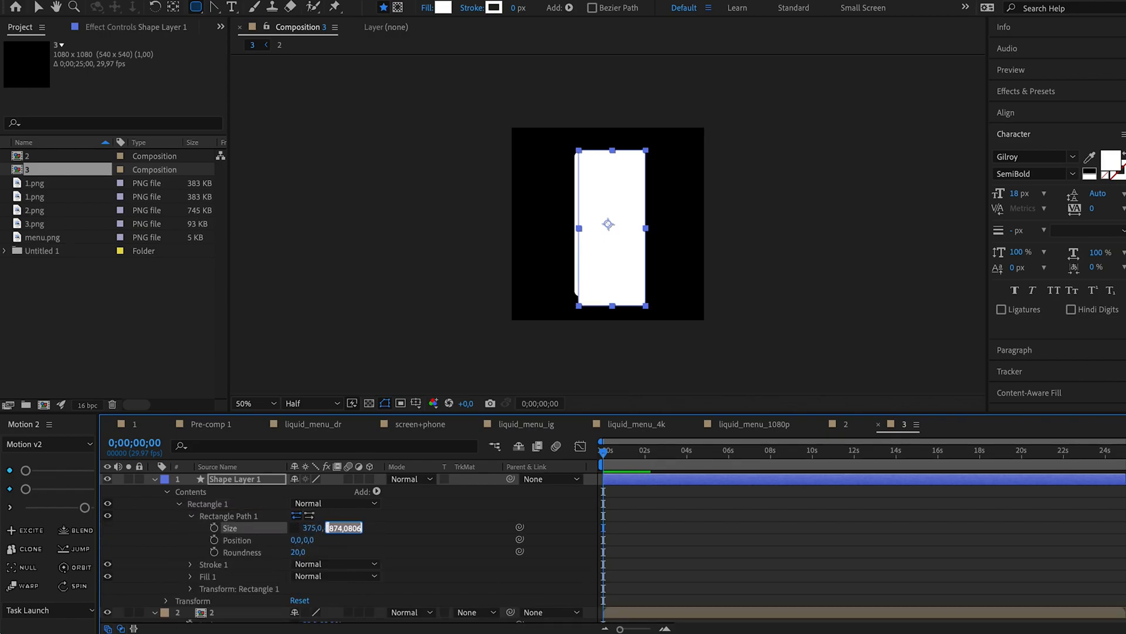
key("Return")
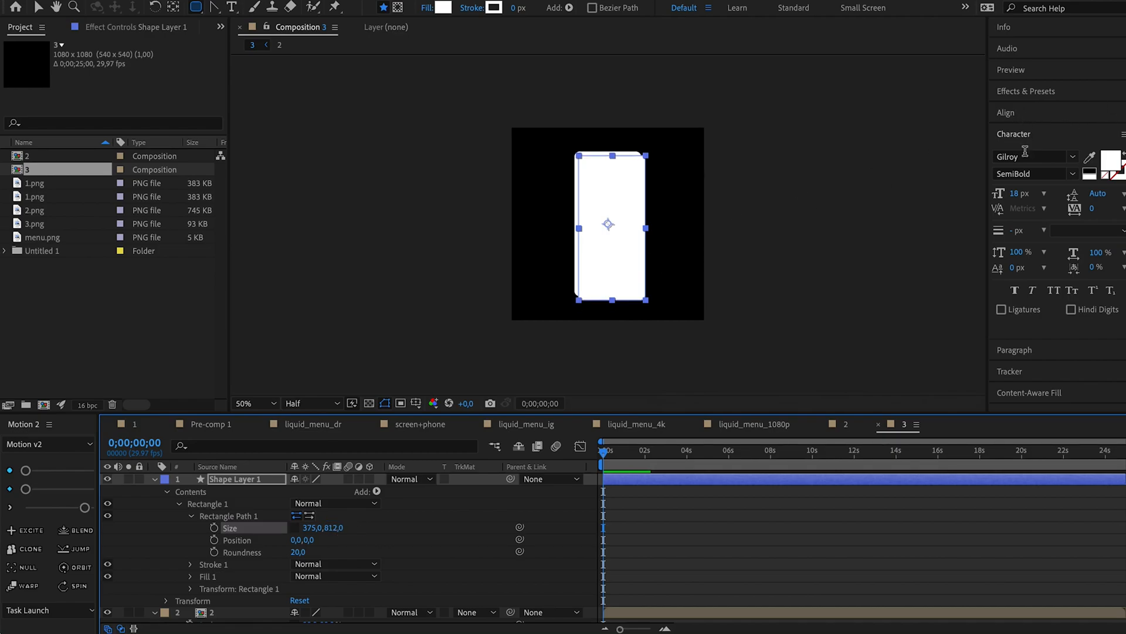
Center the rounded rectangle horizontally and vertically in the composition.
left_click(1005, 113)
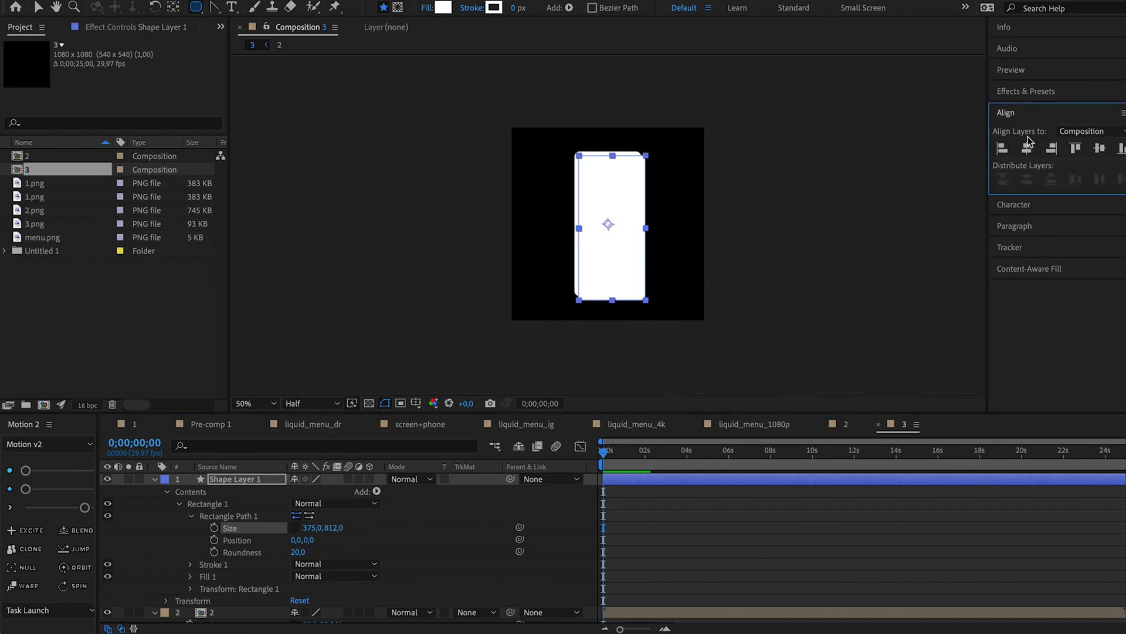
left_click(1027, 147)
left_click(1100, 148)
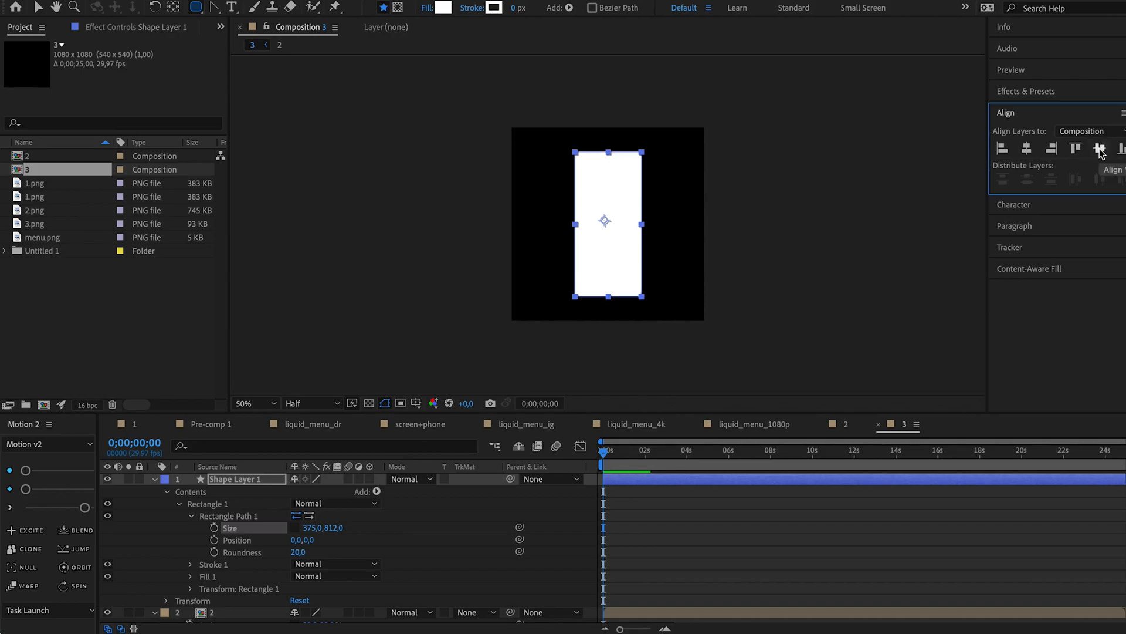
Use the rounded rectangle as an alpha track matte for the nested composition 2 layer.
scroll(392, 624, "down", 1)
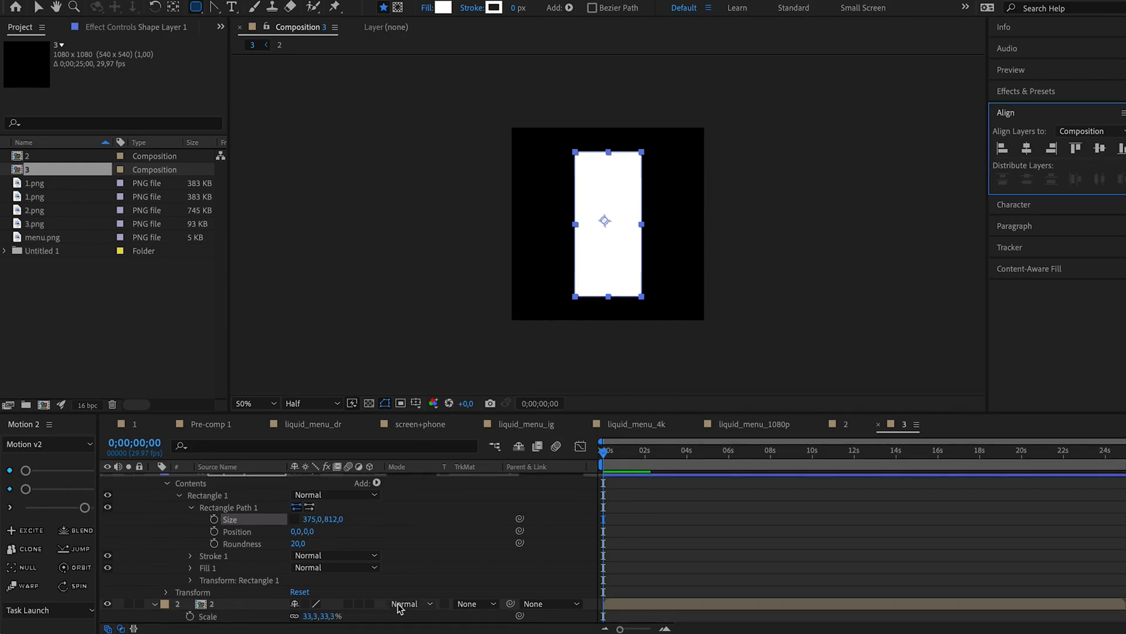
left_click(404, 604)
left_click(375, 612)
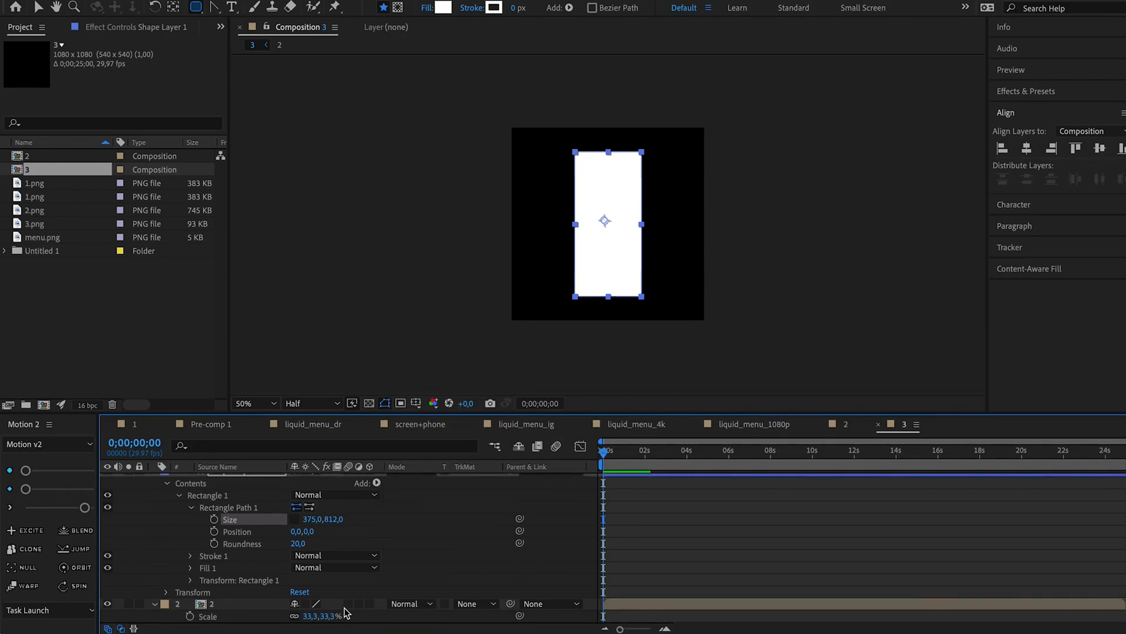
left_click(473, 604)
left_click(489, 630)
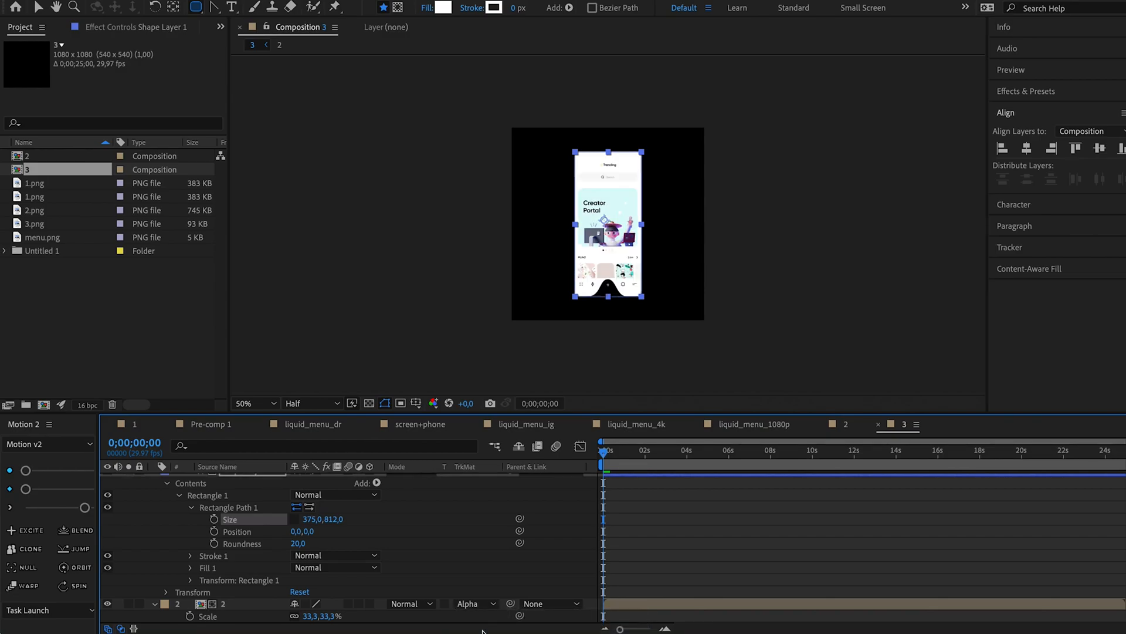
Rename the rounded rectangle's shape layer to mask and collapse its properties.
scroll(255, 488, "up", 1)
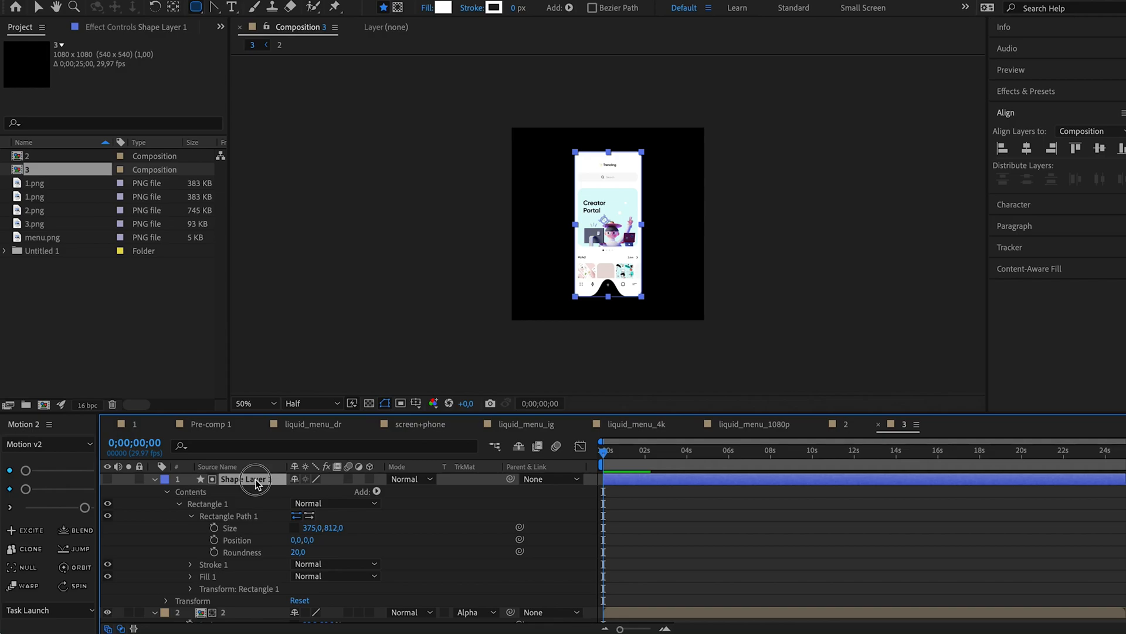
key("Return")
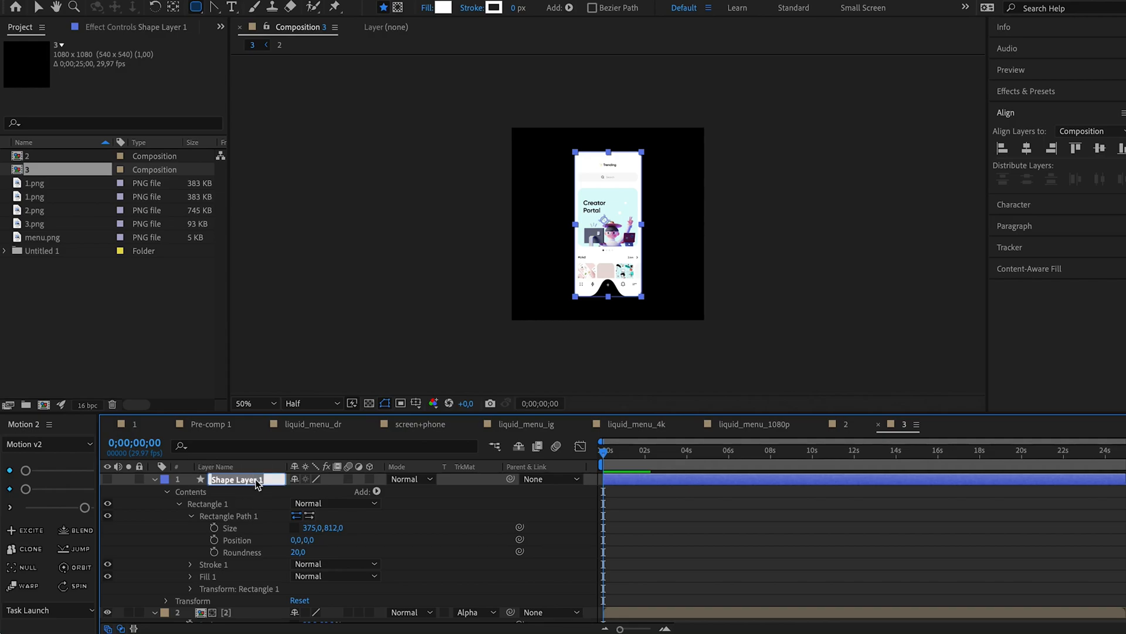
key("Return")
key("u")
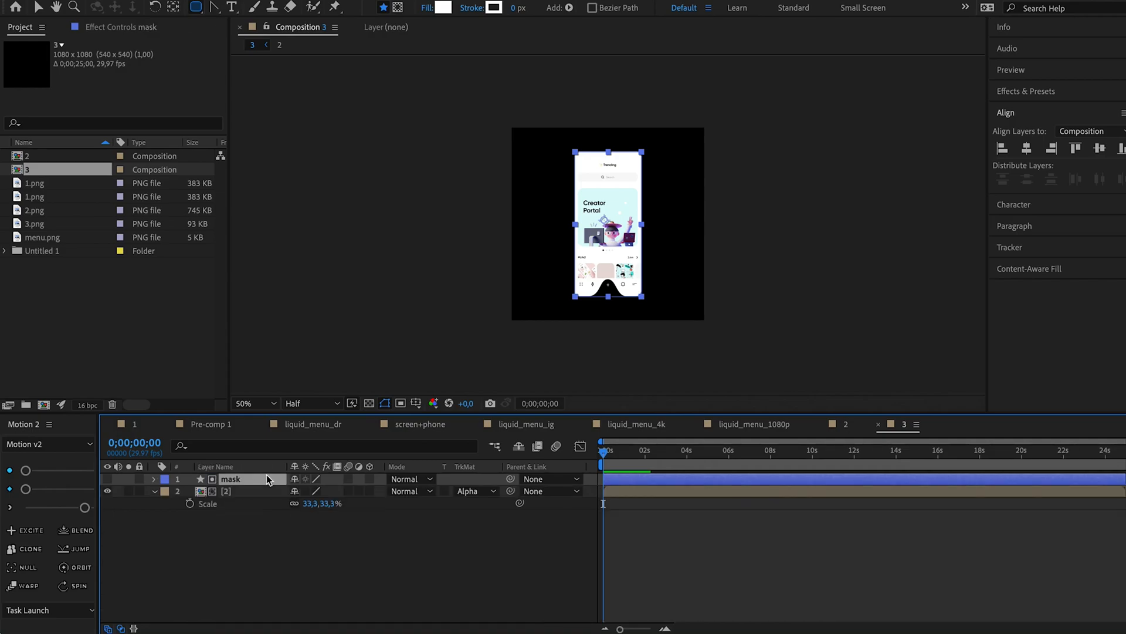
Parent the mask layer to the nested composition 2 layer.
left_click(250, 491)
left_click_drag(628, 453, 644, 454)
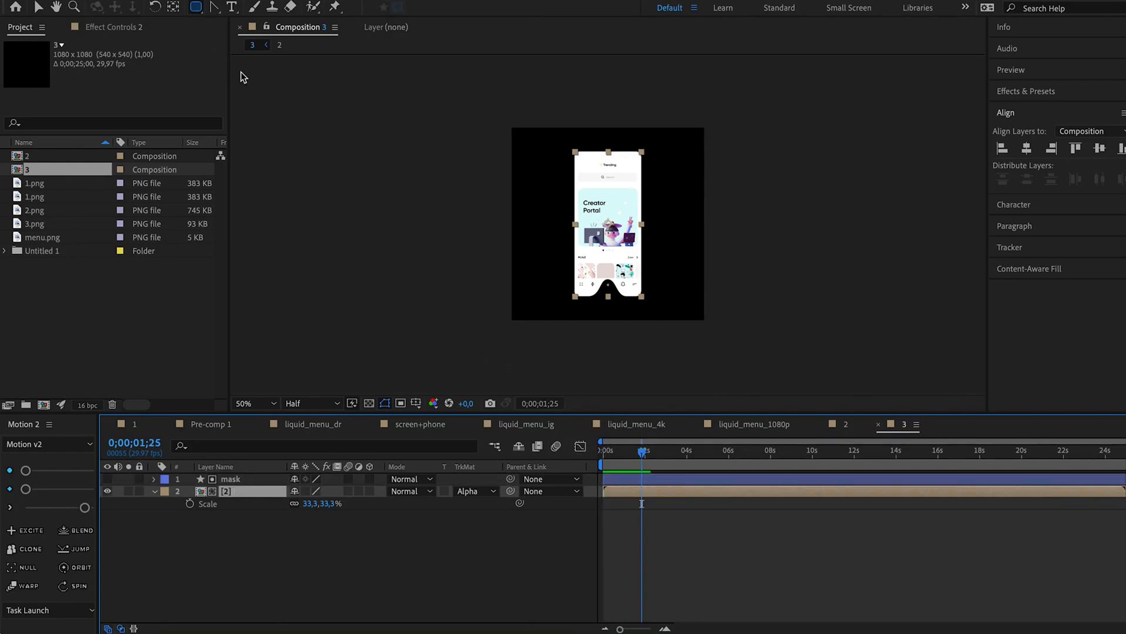
key("v")
left_click(265, 81)
left_click(196, 7)
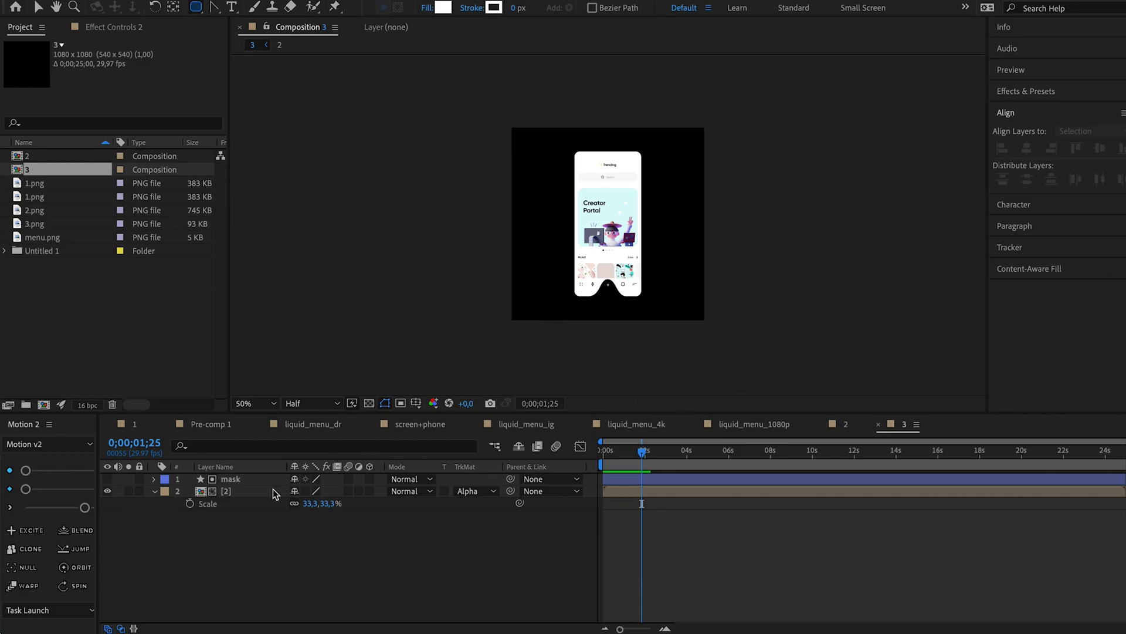
key("v")
left_click(194, 491)
left_click_drag(510, 478, 256, 496)
Try moving the masked app screen in the composition, and undo the move.
left_click(436, 362)
left_click_drag(592, 262, 572, 250)
key("super+z")
Draw a rectangle that extends beyond the whole composition and place its layer beneath the mask and composition 2.
left_click(762, 274)
left_click(196, 7)
left_click_drag(404, 86, 813, 368)
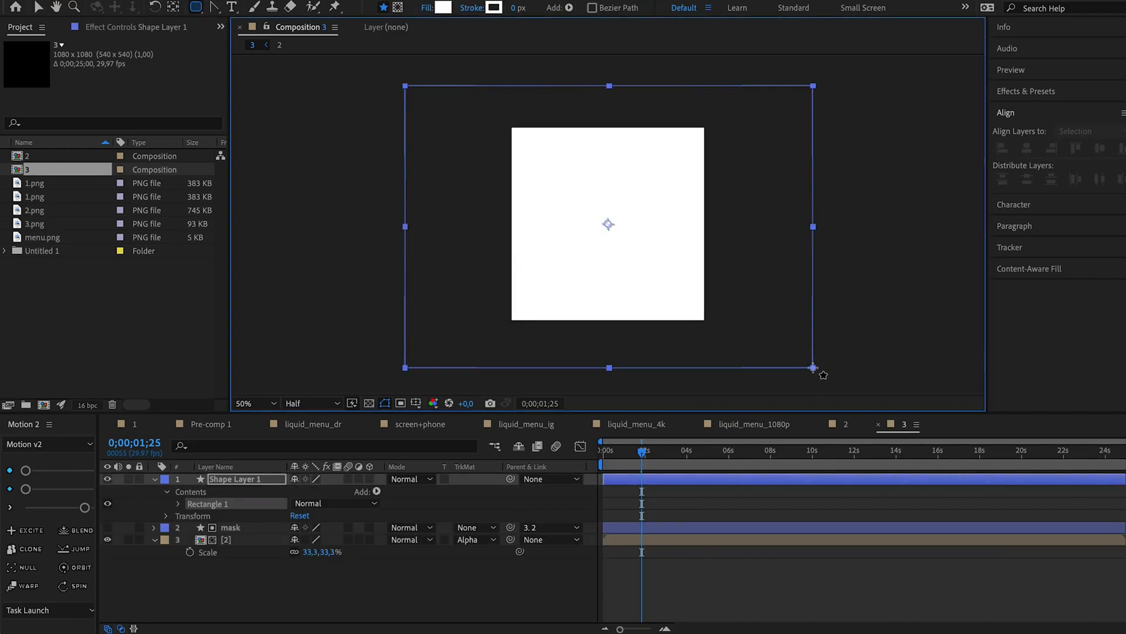
key("v")
Fill the background rectangle with the light blue sampled from the Creator Portal card.
left_click(557, 8)
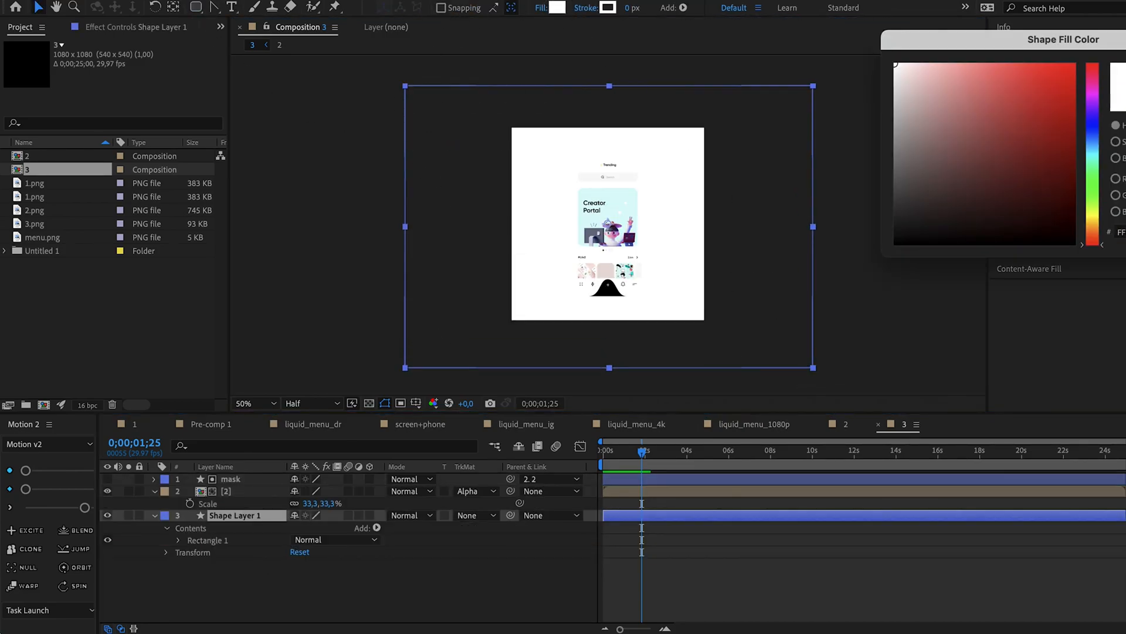
left_click(618, 200)
key("Return")
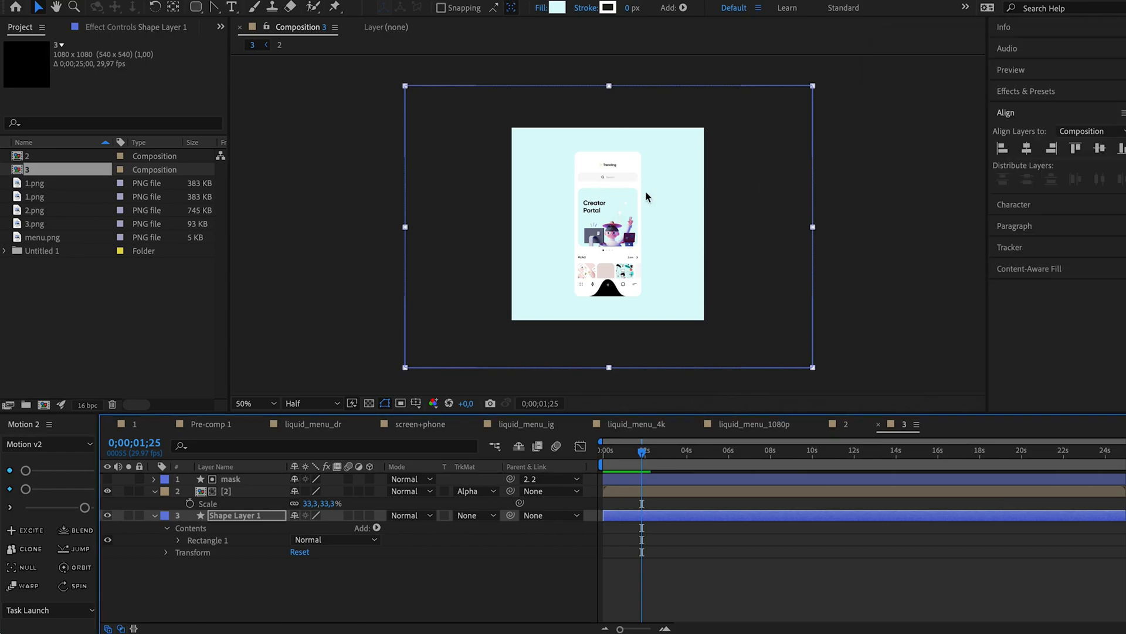
Change the background rectangle's fill to a light peach-orange.
key(".")
left_click(557, 8)
left_click_drag(1088, 192, 1085, 220)
left_click_drag(947, 77, 955, 63)
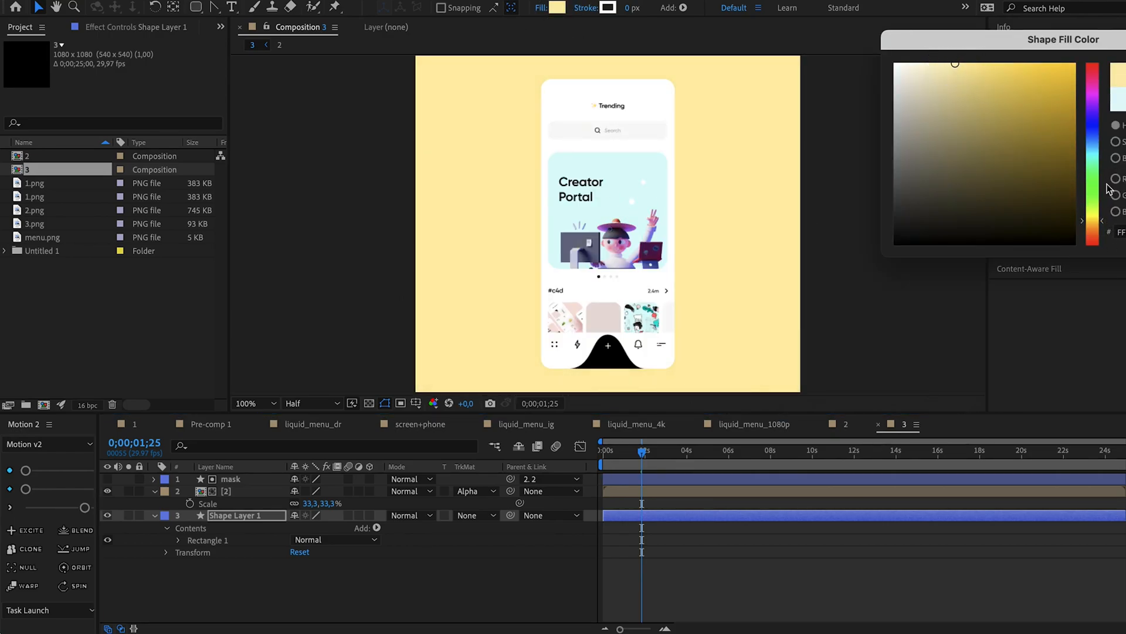
left_click_drag(1094, 222, 1095, 231)
key("Return")
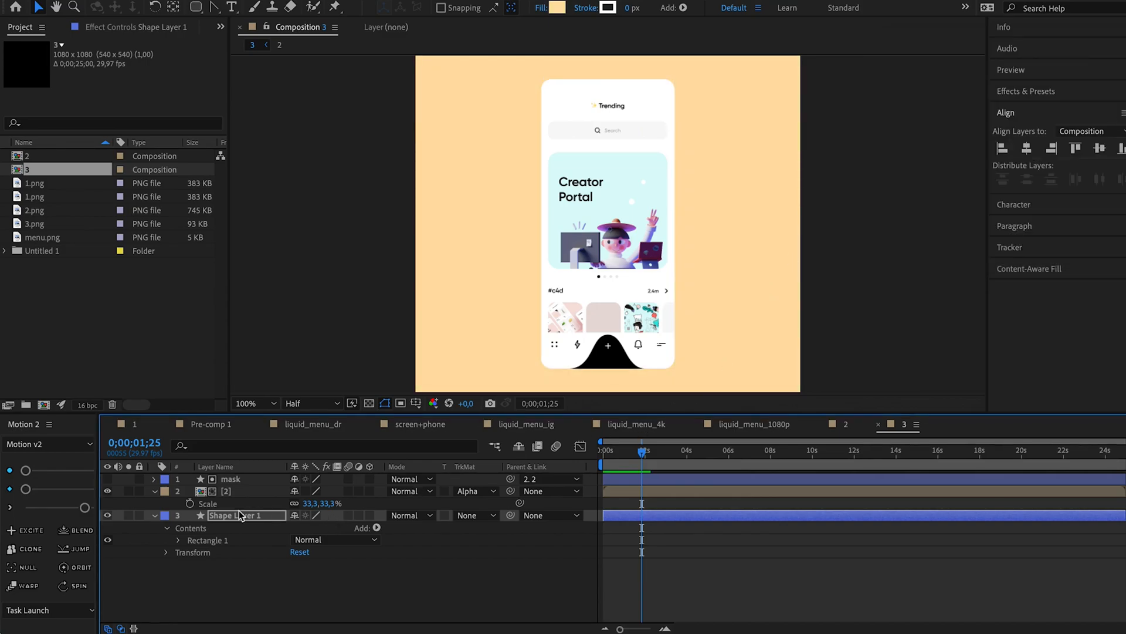
Change the corner Roundness of the mask's rectangle and preview composition 3 fitted to the viewer.
left_click(155, 479)
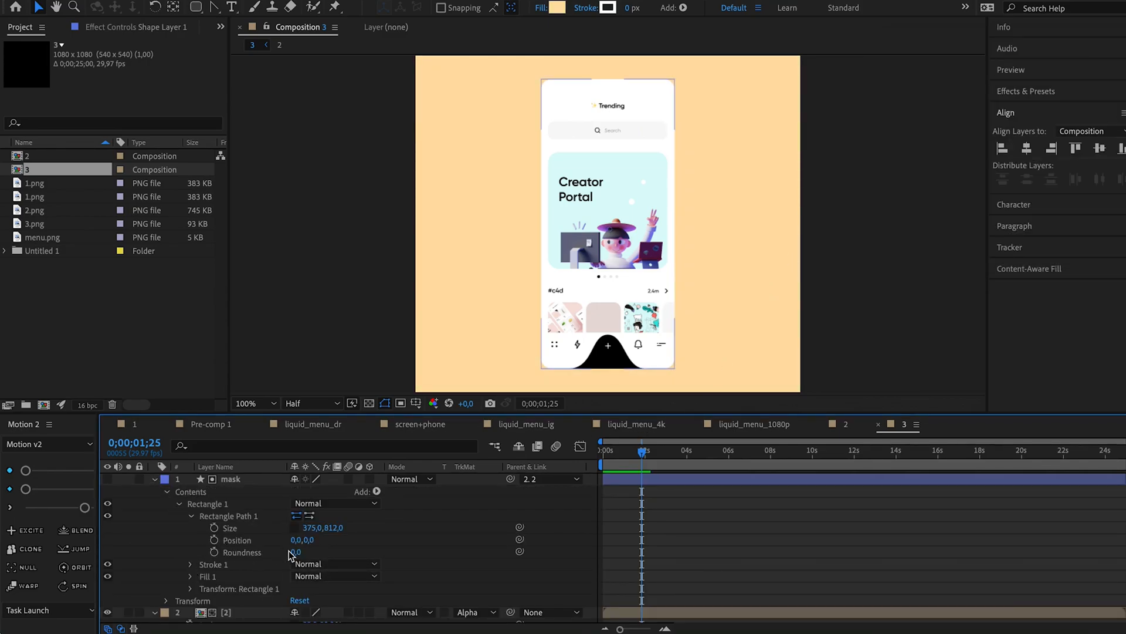
type("20")
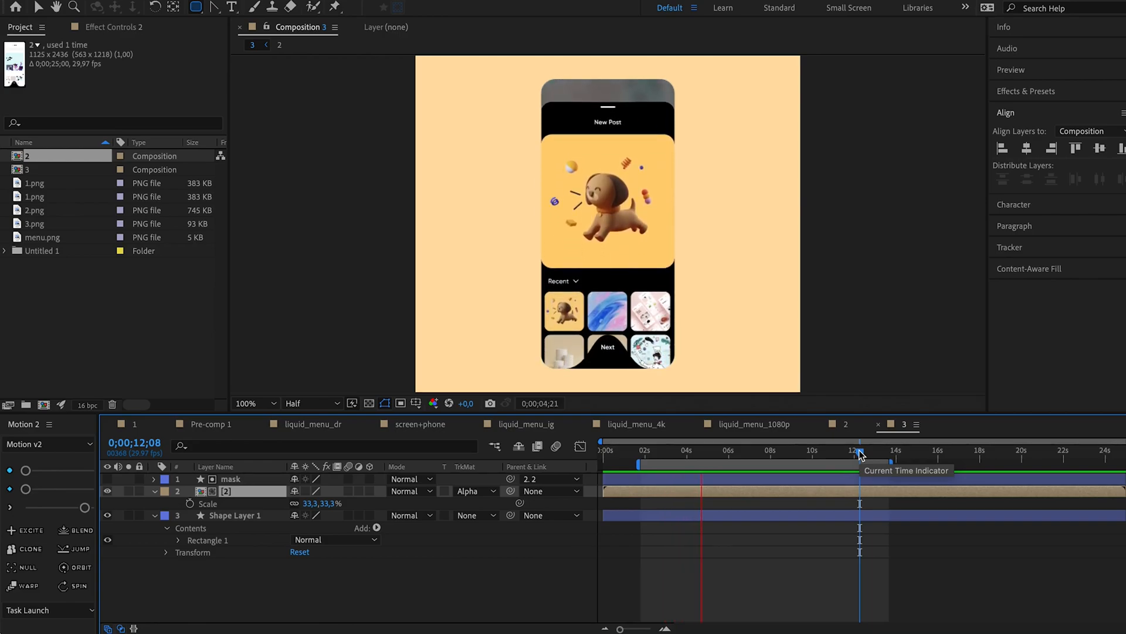
left_click(271, 403)
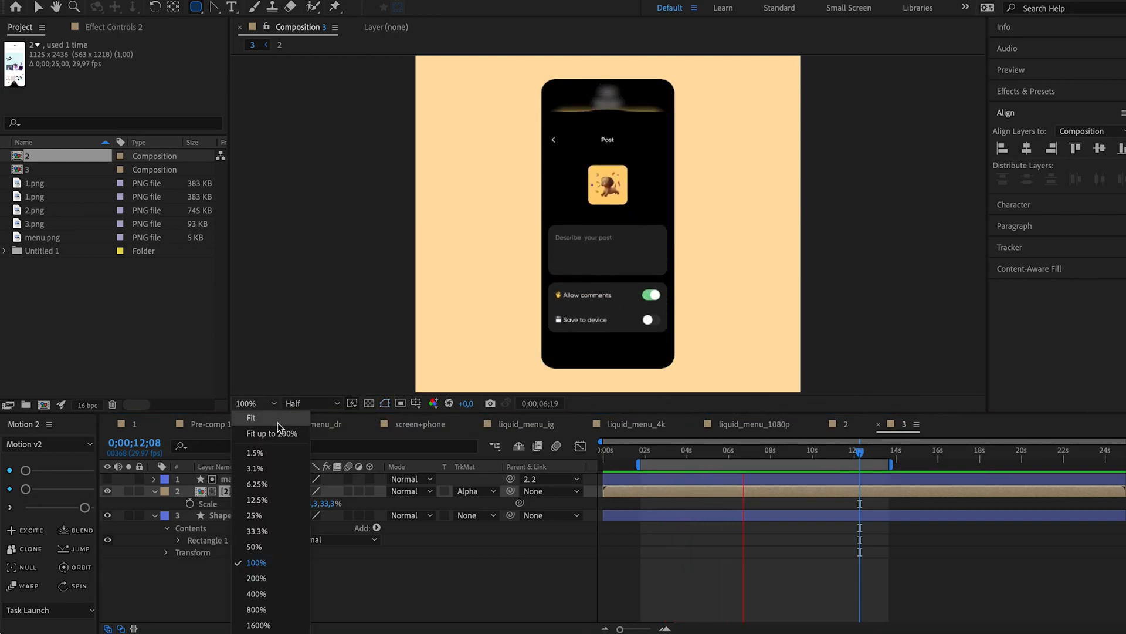
left_click(274, 418)
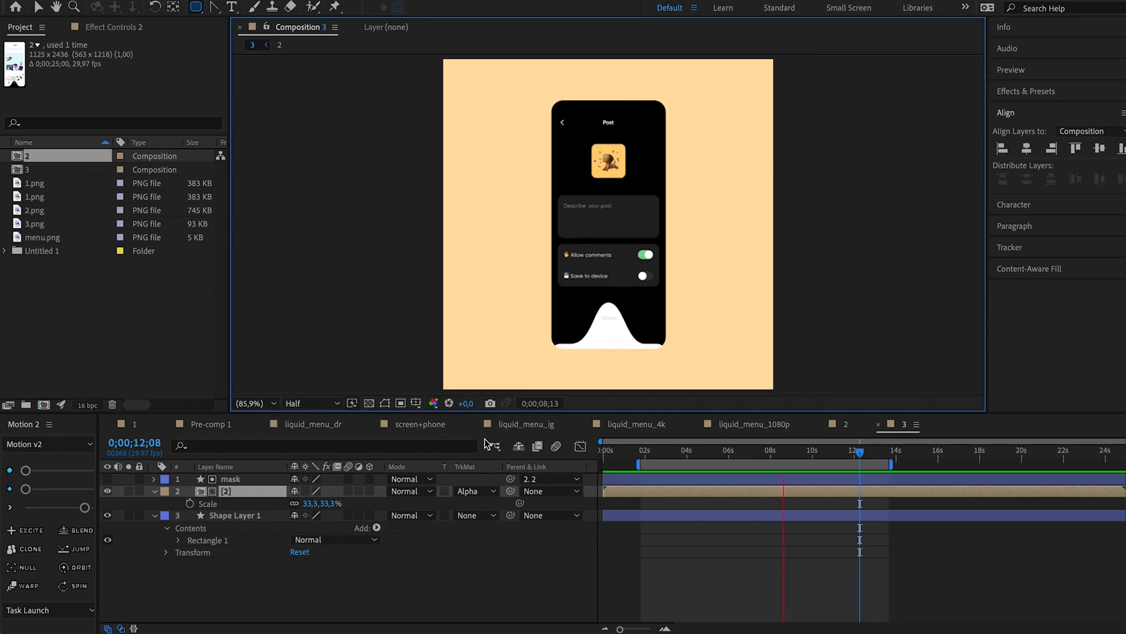